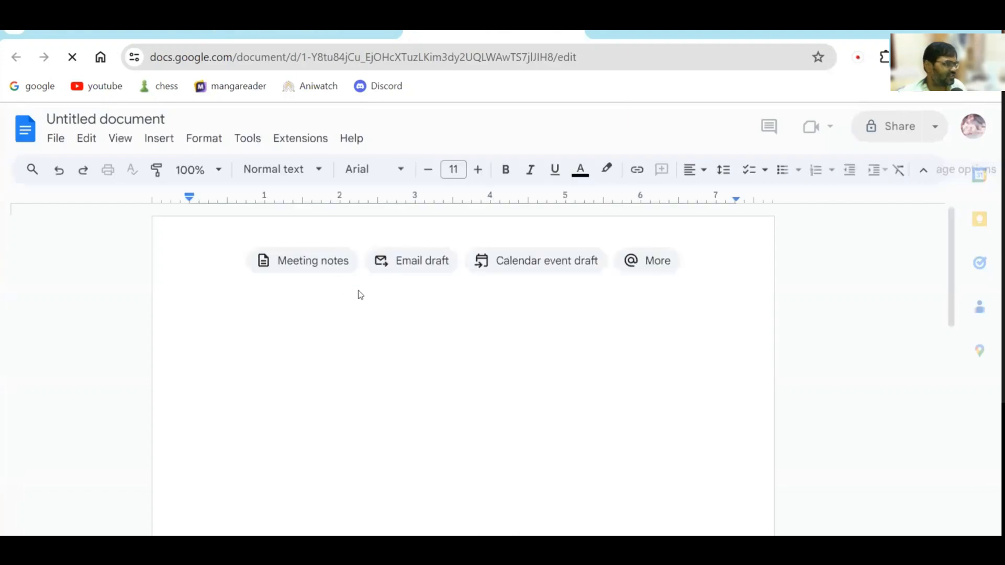
Insert a header at the top of the blank document's page.
left_click(164, 143)
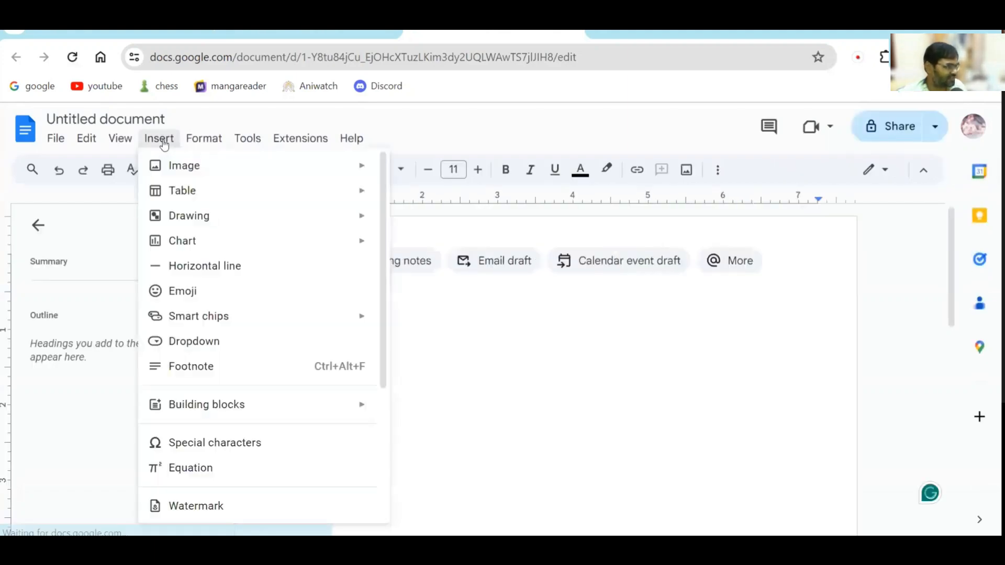
scroll(234, 422, "down", 3)
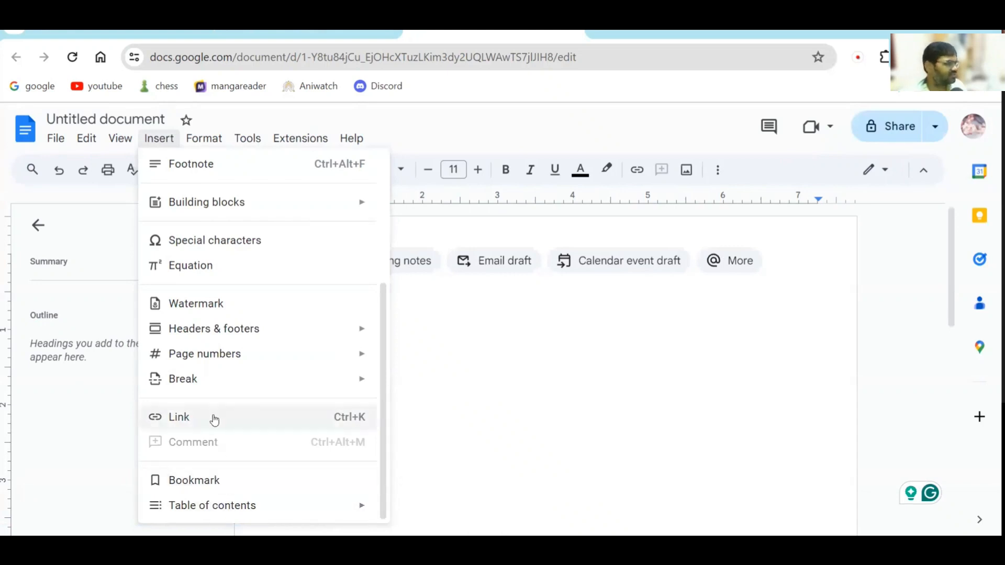
scroll(213, 418, "up", 4)
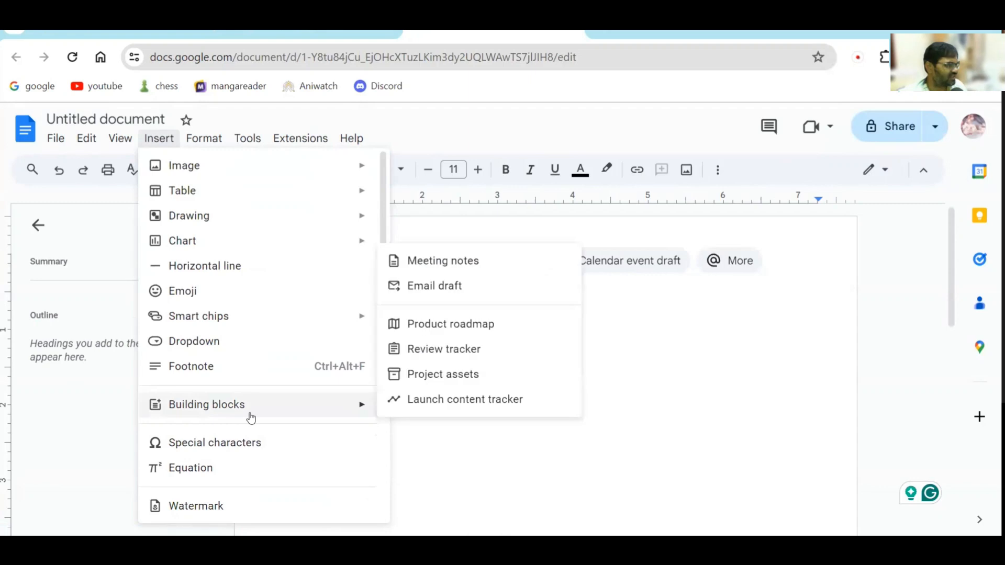
scroll(262, 435, "down", 3)
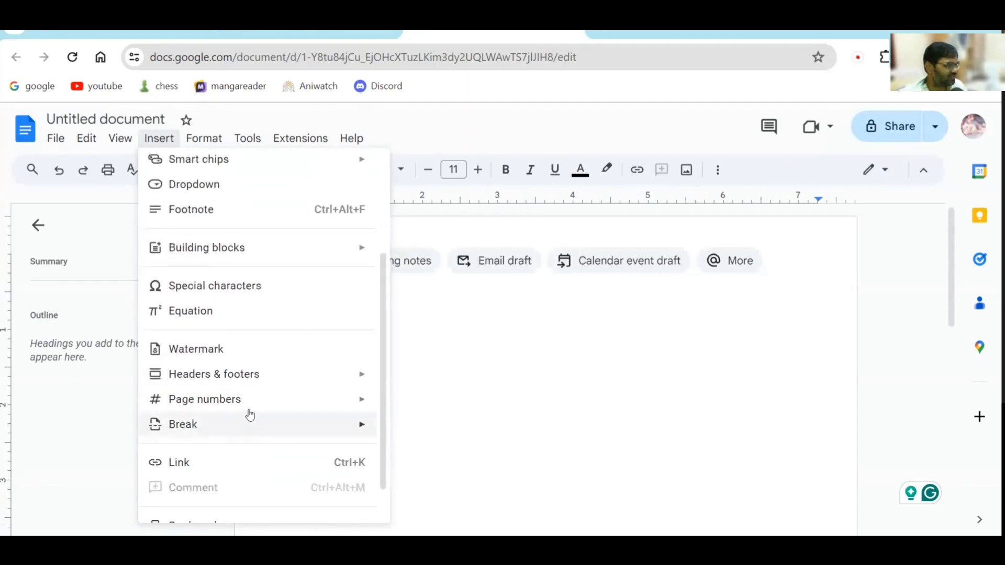
mouse_move(239, 384)
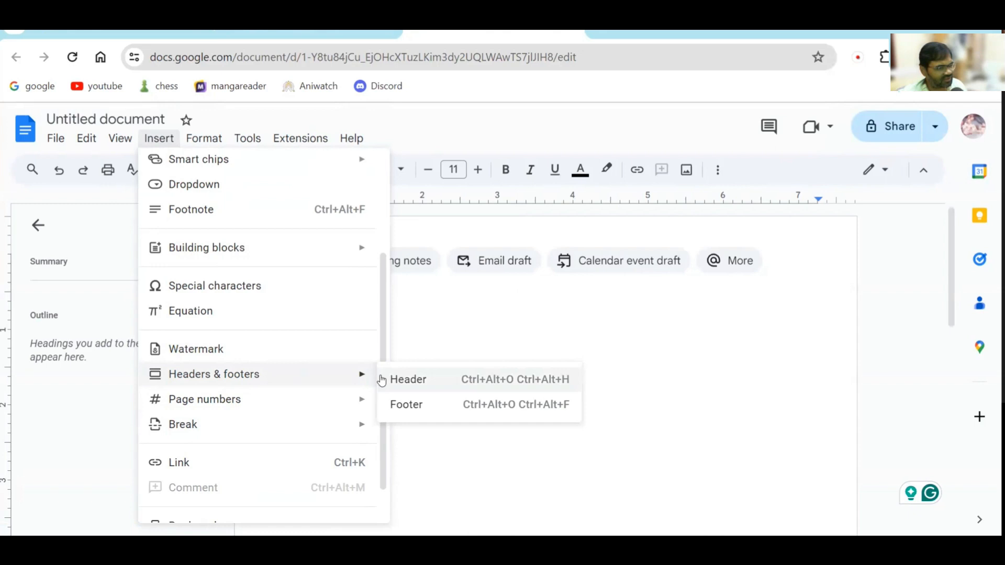
left_click(407, 379)
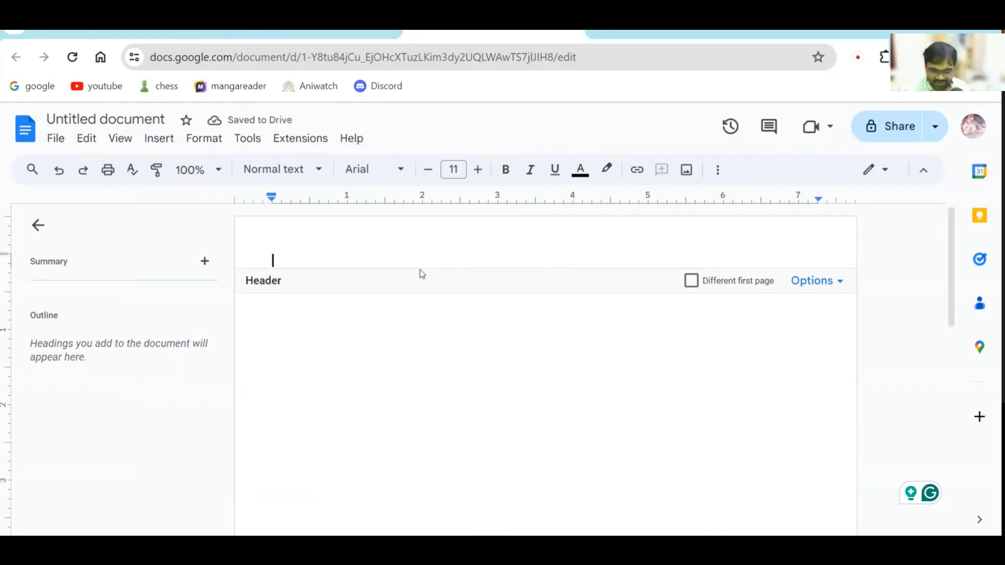
type("Microsoft")
key("BackSpace")
key("BackSpace")
key("BackSpace")
key("BackSpace")
key("BackSpace")
key("BackSpace")
key("BackSpace")
key("BackSpace")
key("BackSpace")
Enter "GoogleDocs Tutorial" as the header text.
type("Google")
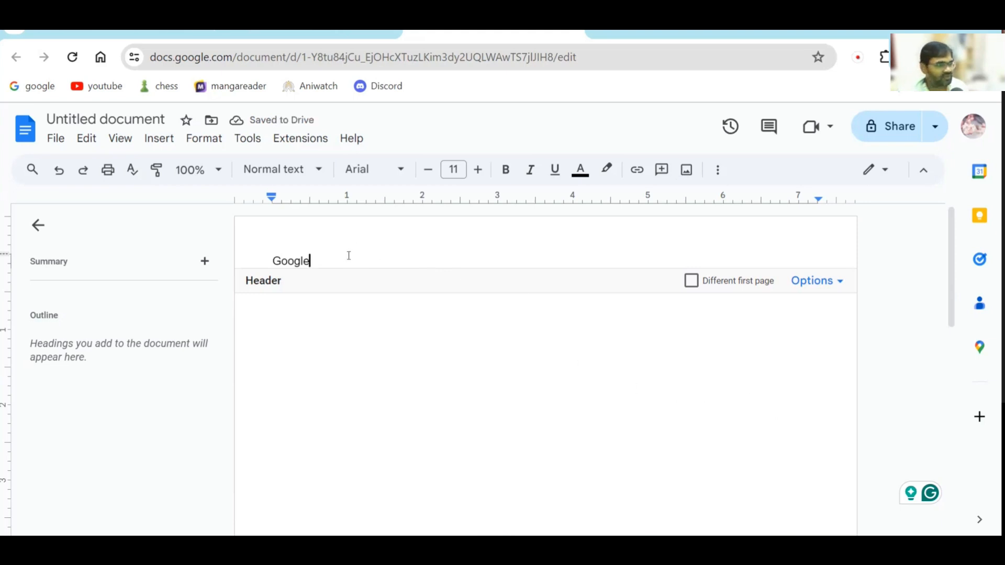
type("Docs Tutoria")
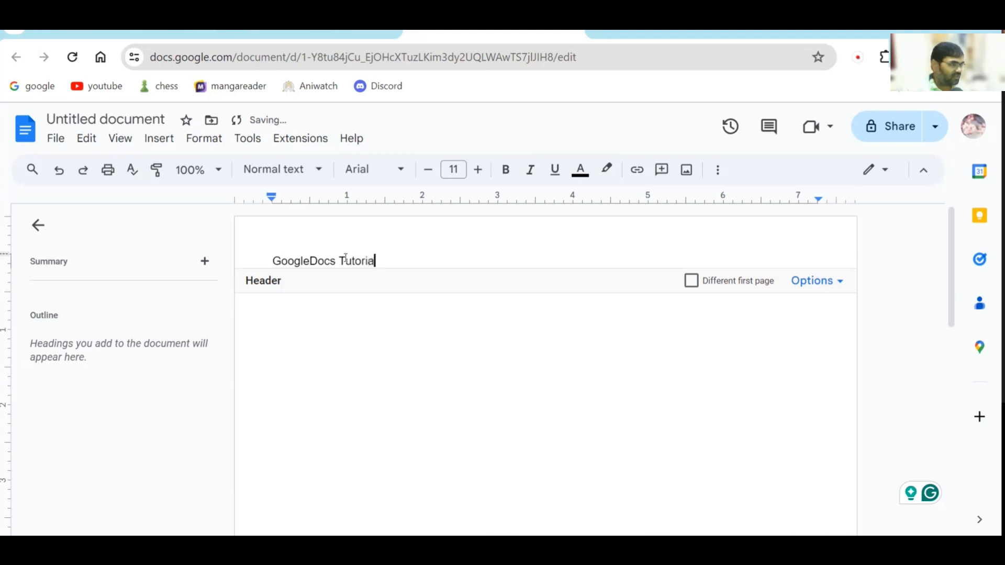
type("l")
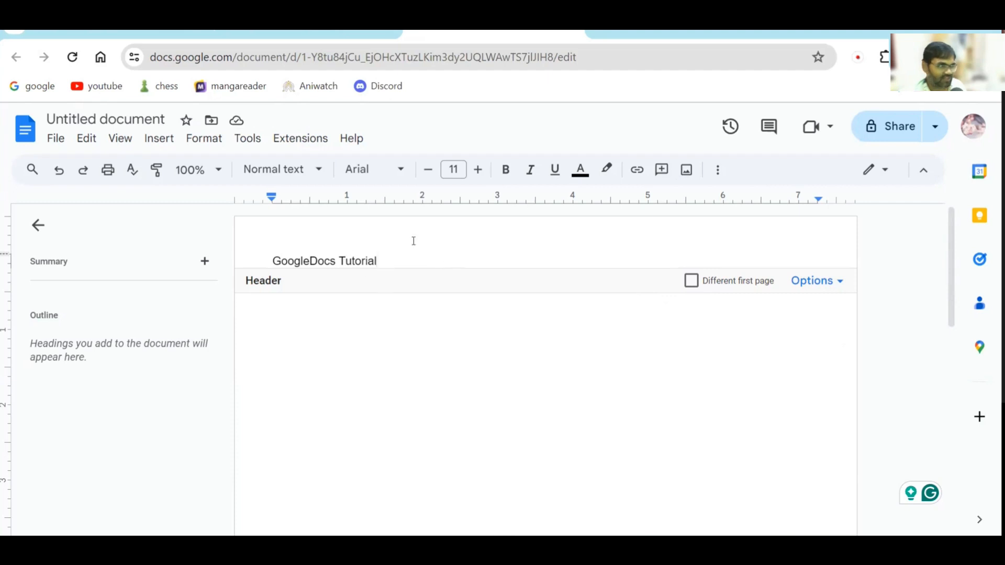
Review the header format's margin and layout settings, apply them as they are, and return to the document body.
left_click(838, 284)
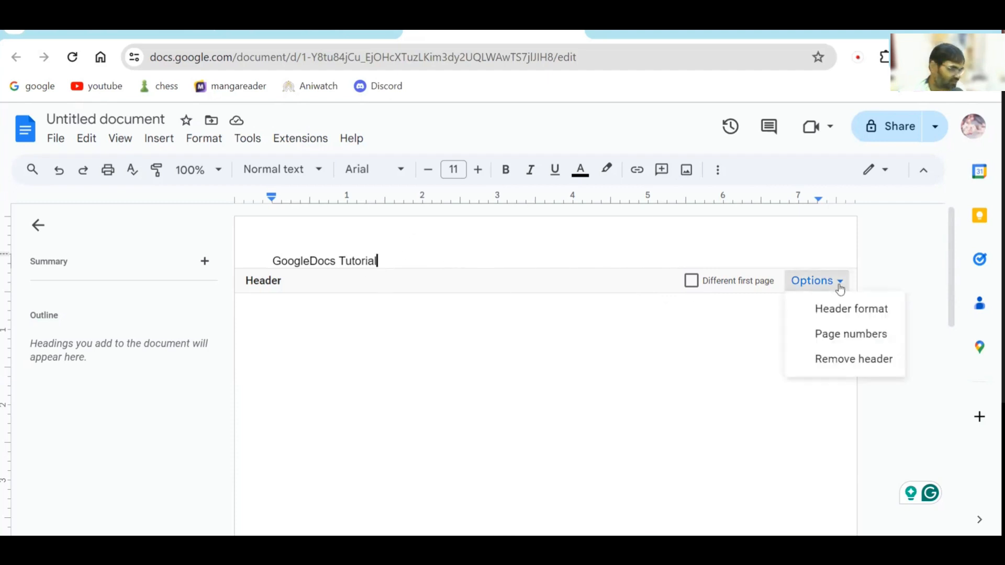
left_click(843, 308)
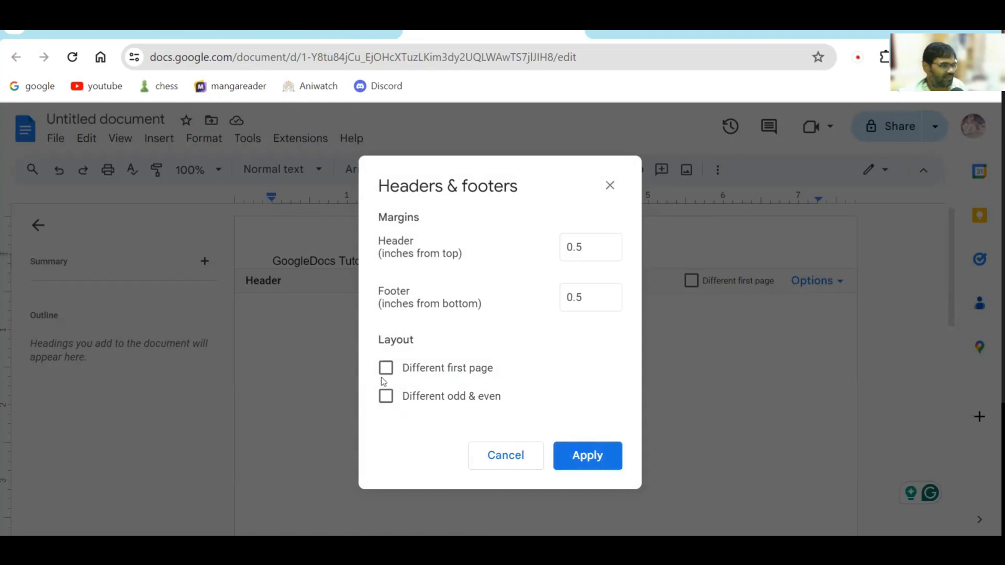
left_click(578, 460)
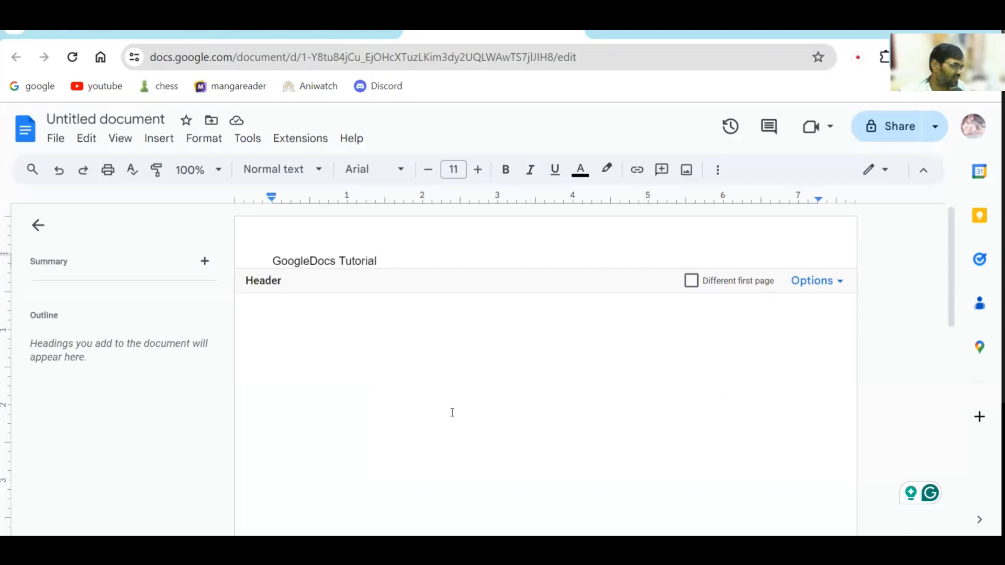
left_click(497, 417)
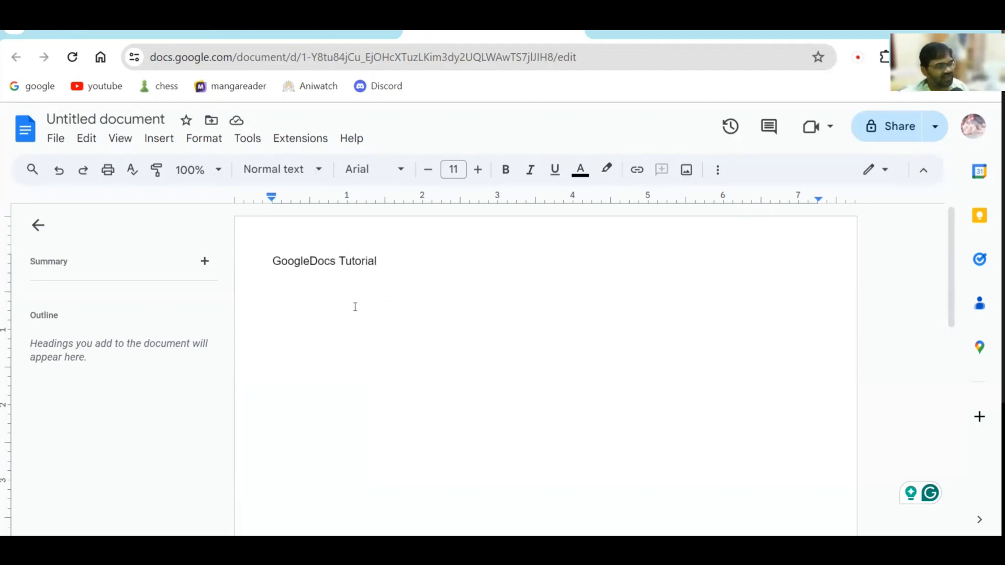
key("Return")
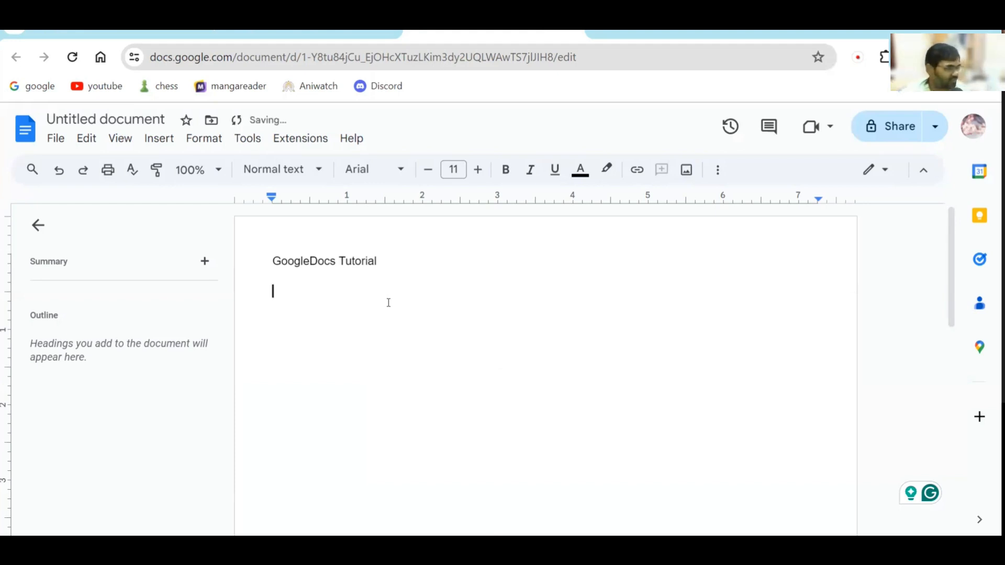
type("scscsdsvcsw")
key("shift+Home")
key("BackSpace")
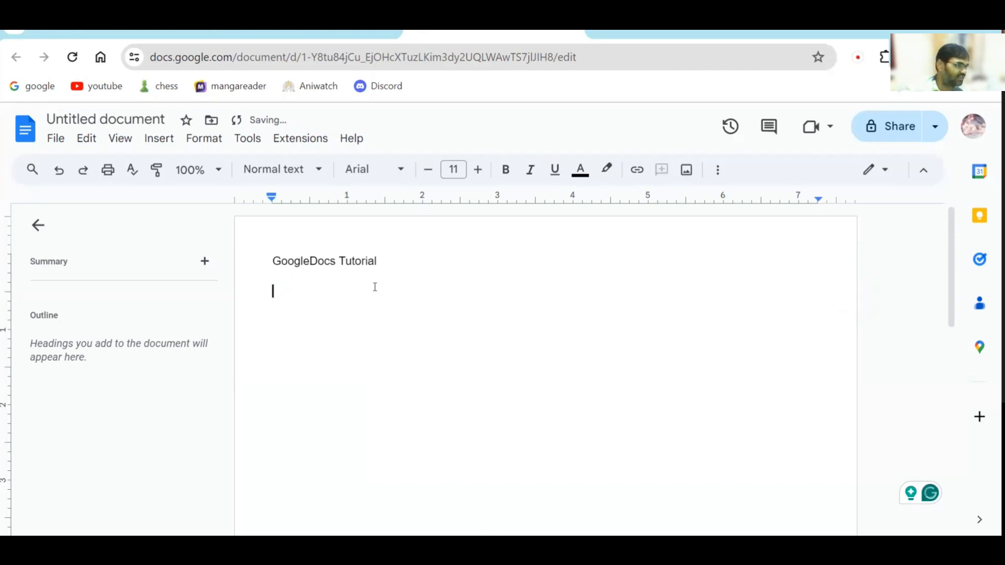
key("BackSpace")
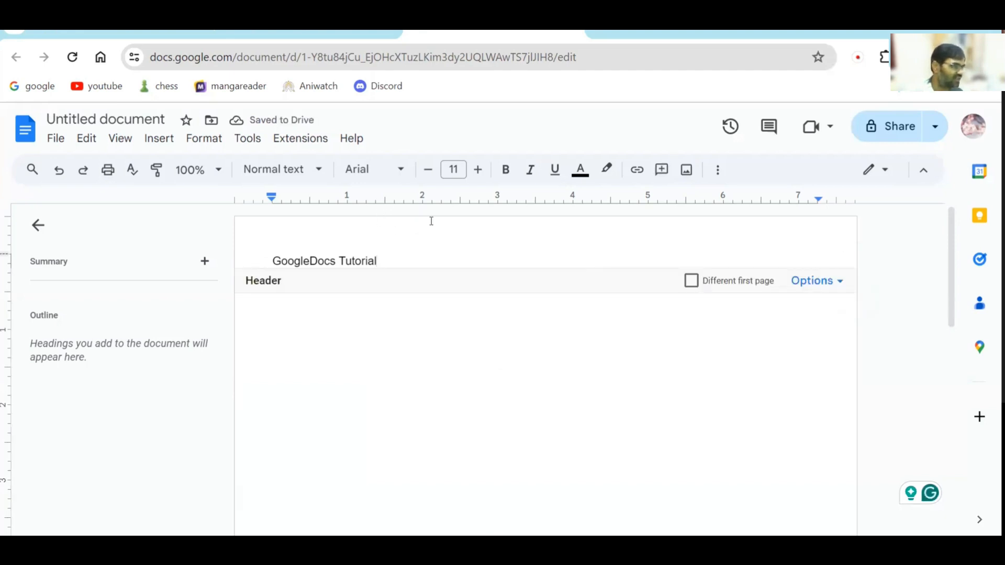
double_click(357, 234)
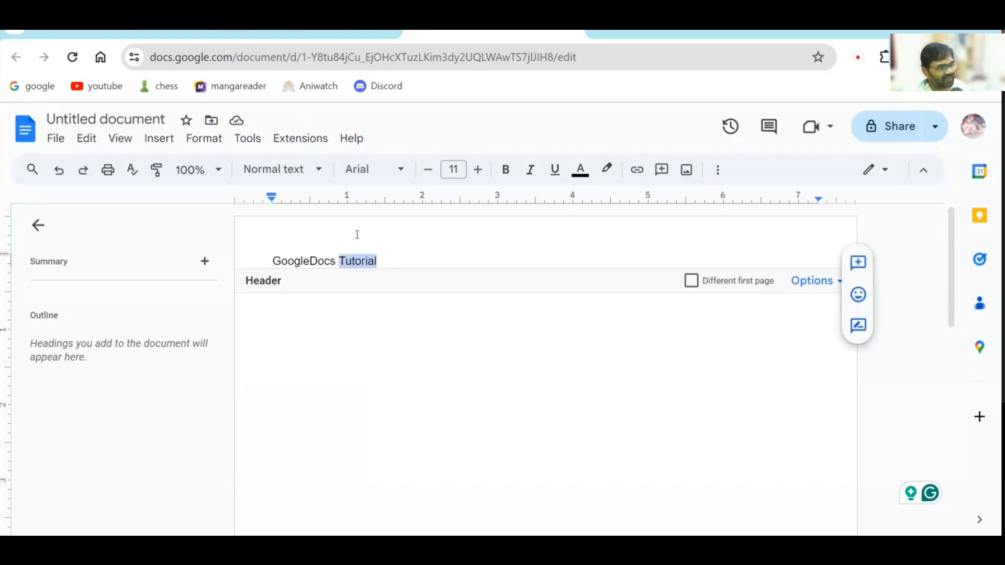
key("Escape")
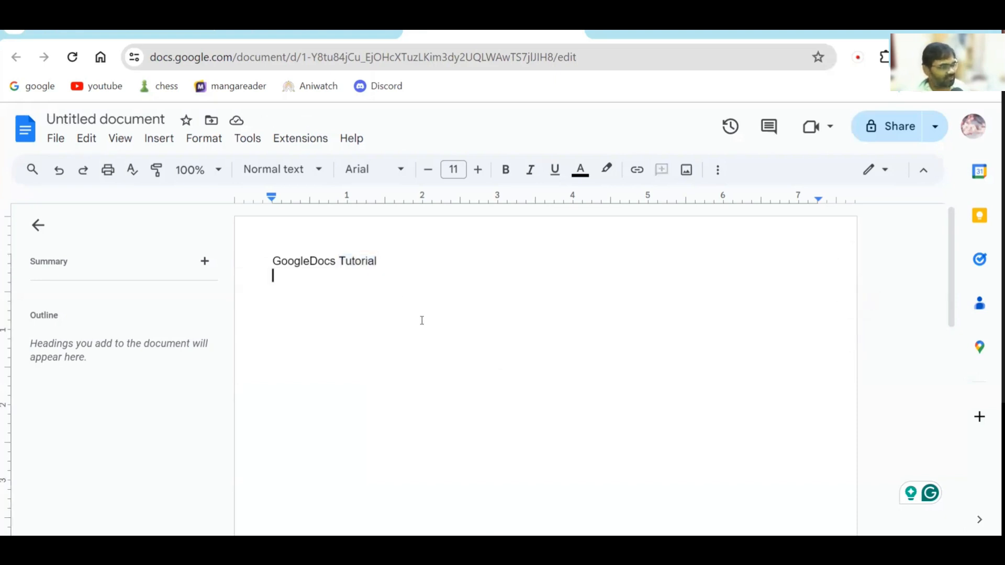
Add a footer reading "How to use heading and footer" at the end of the page and return to the document body.
scroll(414, 325, "down", 10)
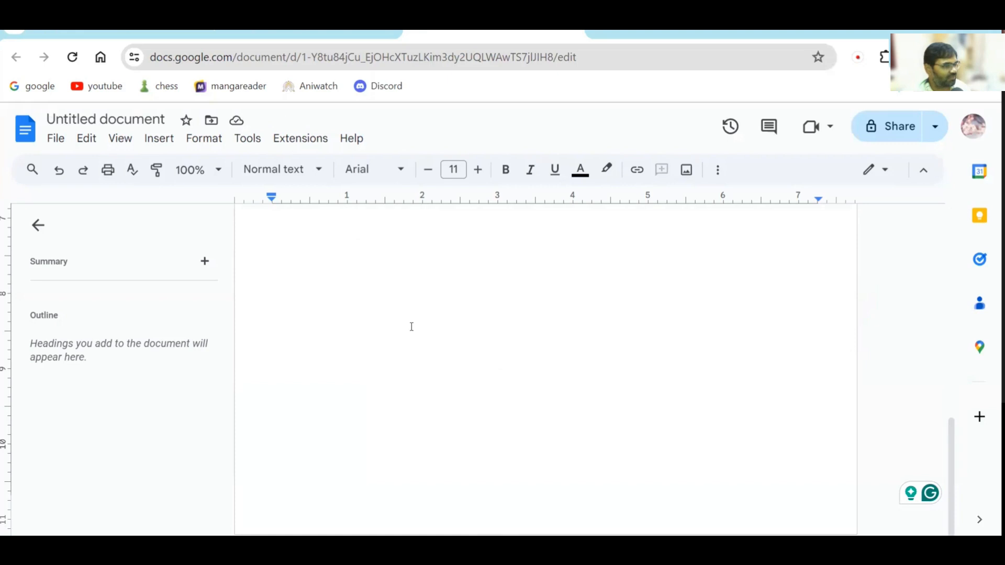
double_click(355, 519)
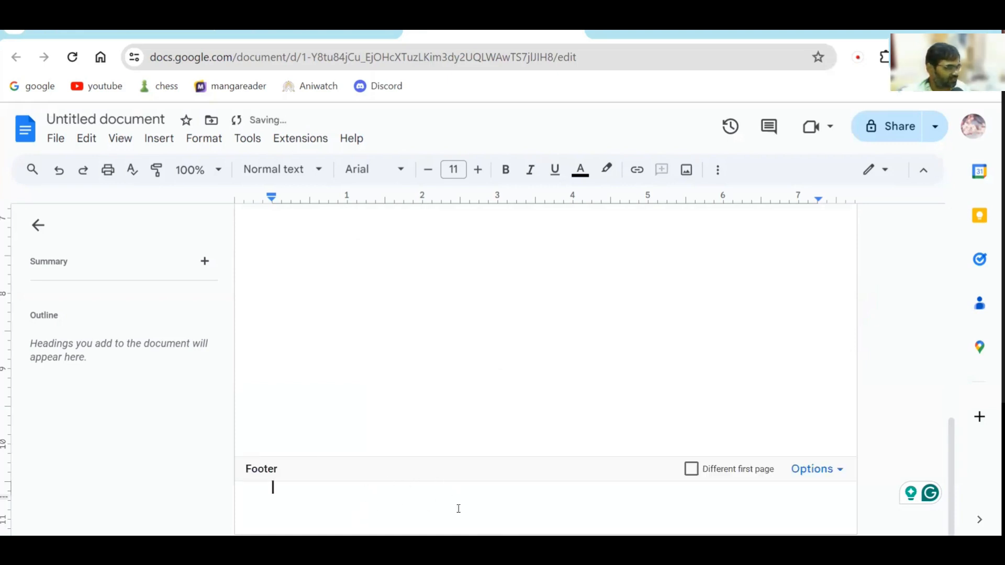
type("How to us")
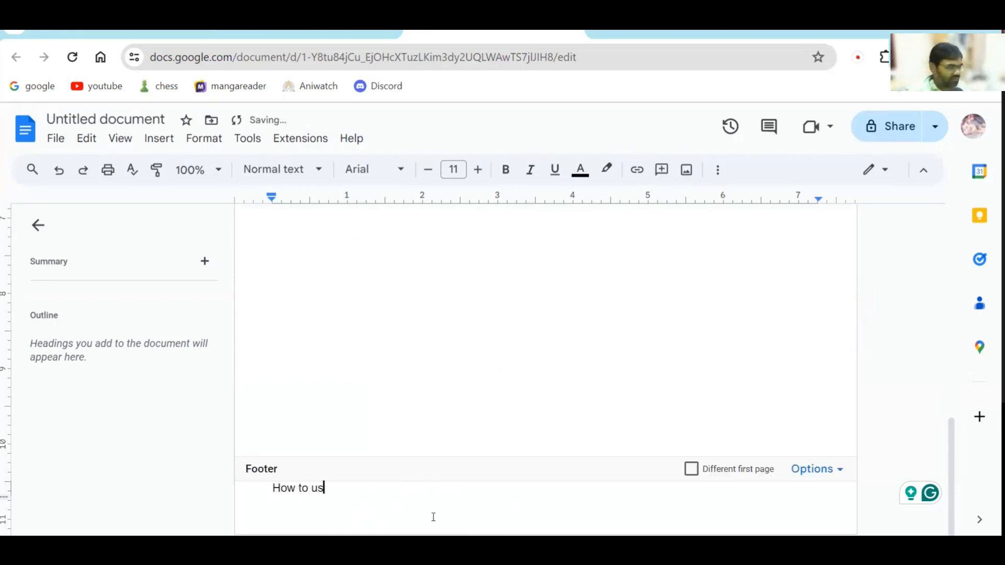
type("e heading and footer")
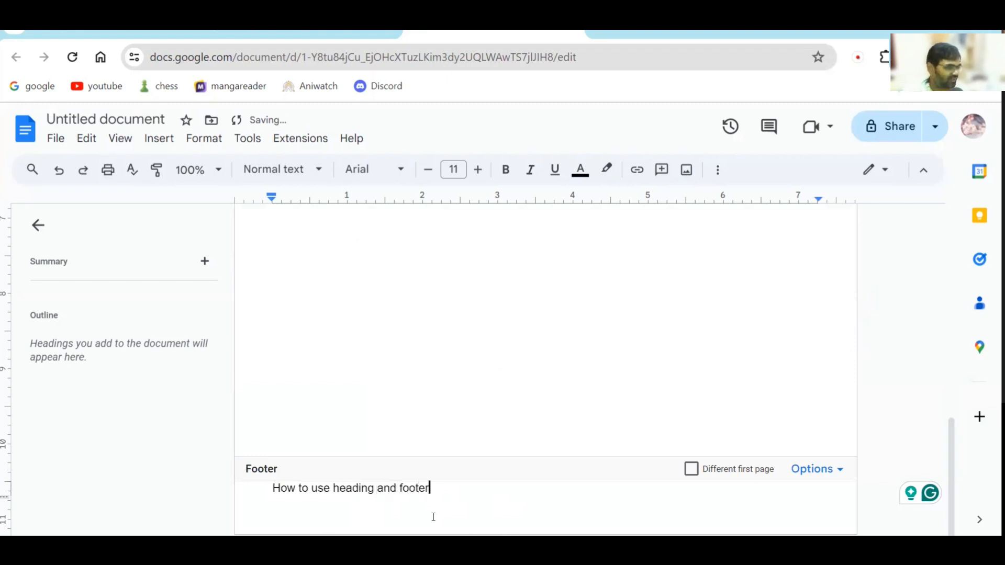
left_click(612, 337)
Review the header and footer on the page and the available page number placement options.
scroll(601, 354, "down", 5)
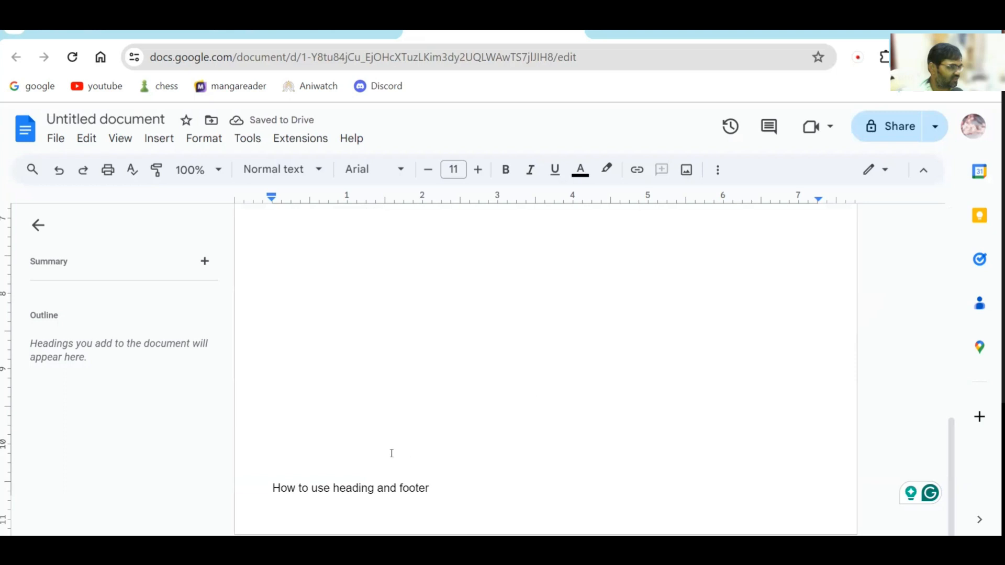
scroll(450, 492, "up", 7)
scroll(415, 437, "down", 7)
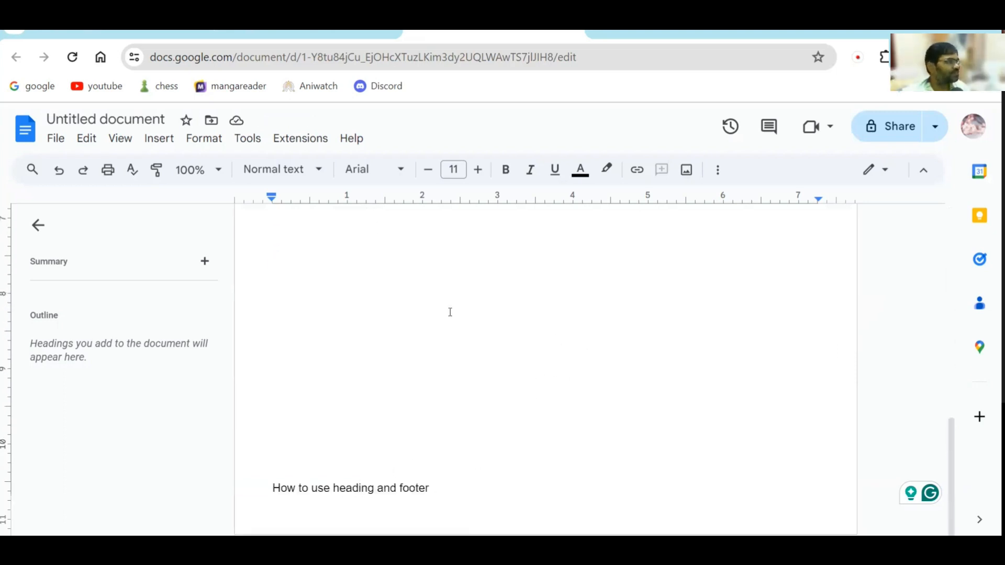
left_click(156, 147)
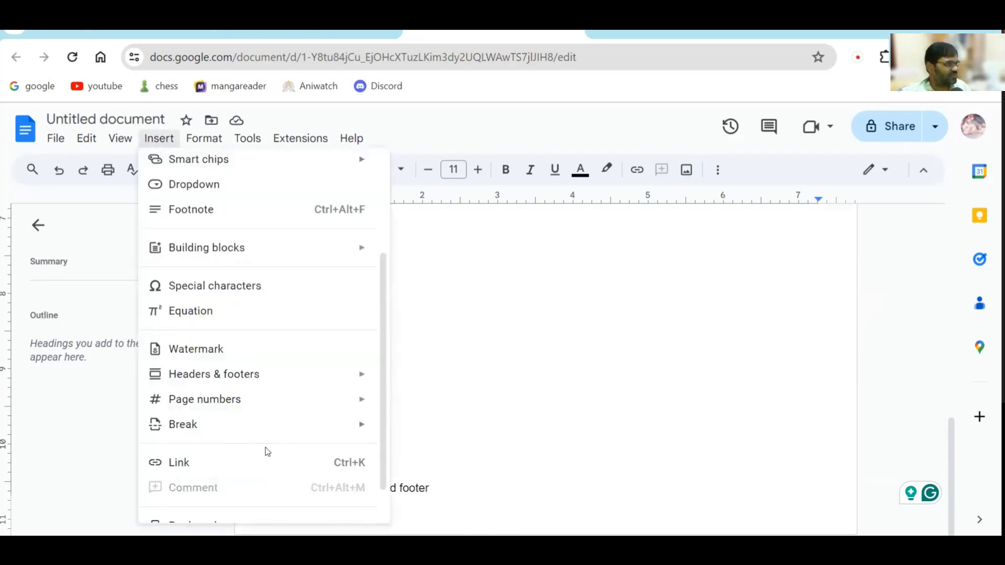
mouse_move(260, 381)
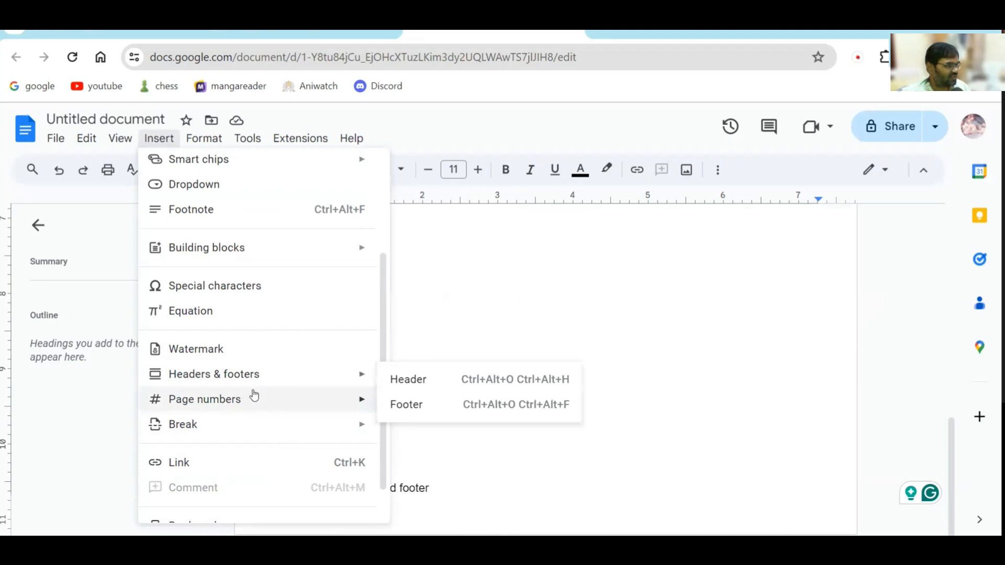
mouse_move(251, 398)
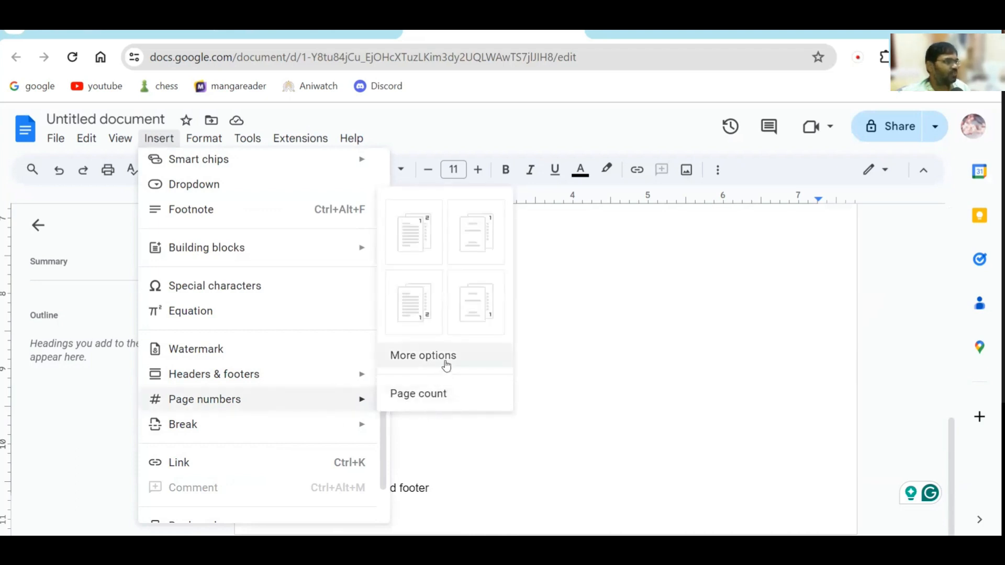
left_click(506, 486)
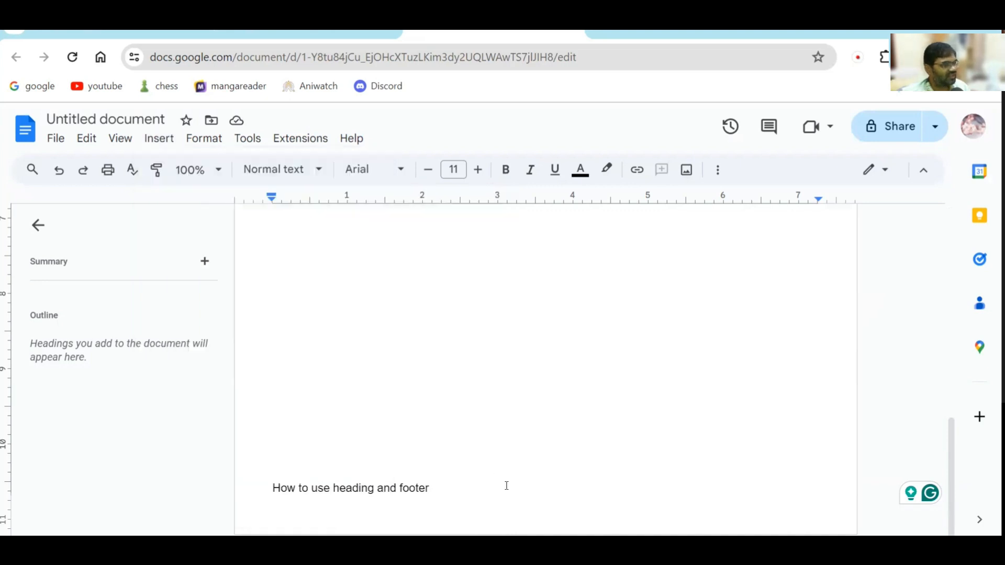
scroll(503, 513, "up", 10)
scroll(556, 463, "down", 10)
scroll(472, 500, "up", 10)
scroll(480, 497, "down", 10)
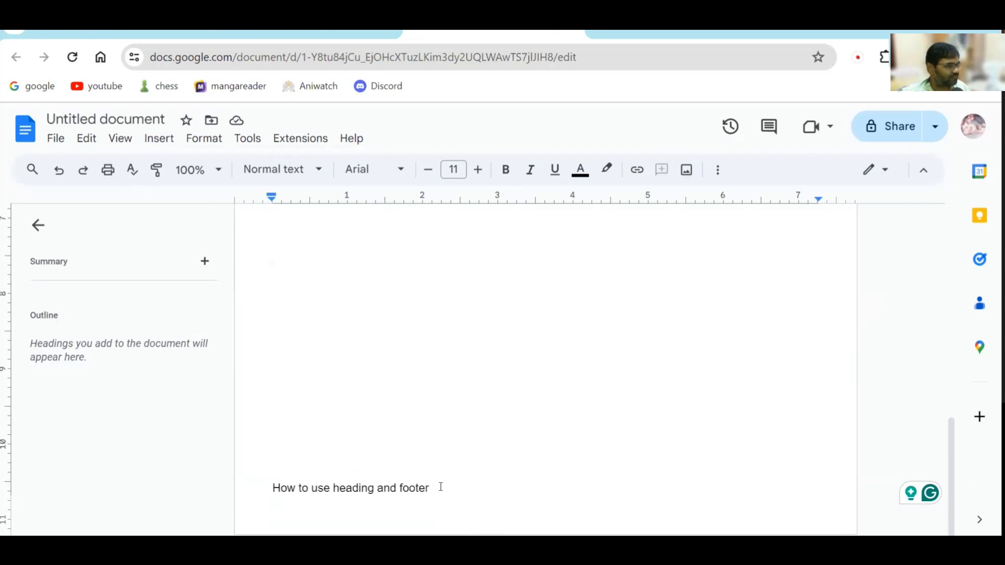
Add nine tab spaces after the footer text so the insertion point sits near the right margin.
double_click(418, 488)
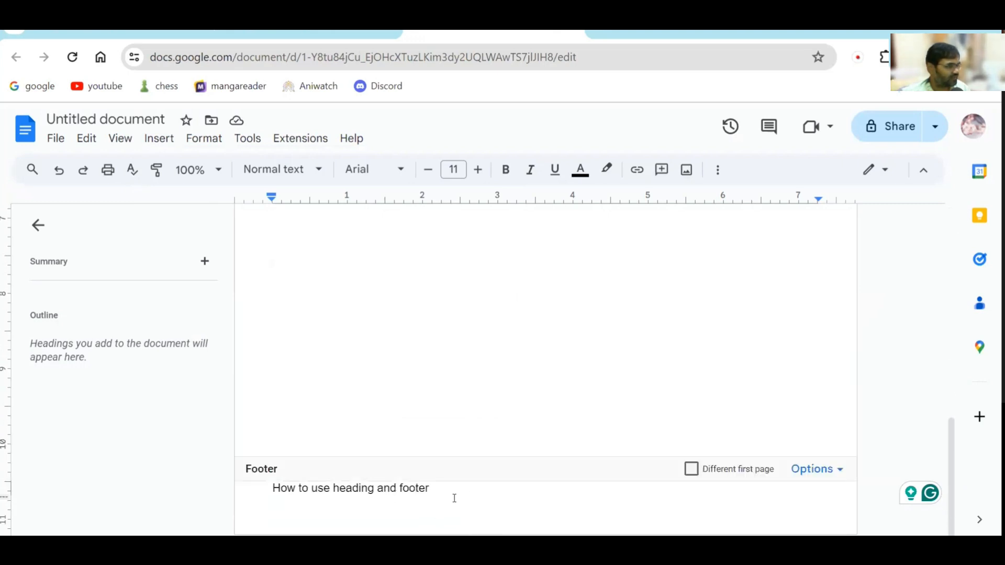
key("End")
key("Tab")
key("Tab")
key("Tab")
key("Tab")
key("Tab")
key("Tab")
key("Tab")
key("Tab")
key("Tab")
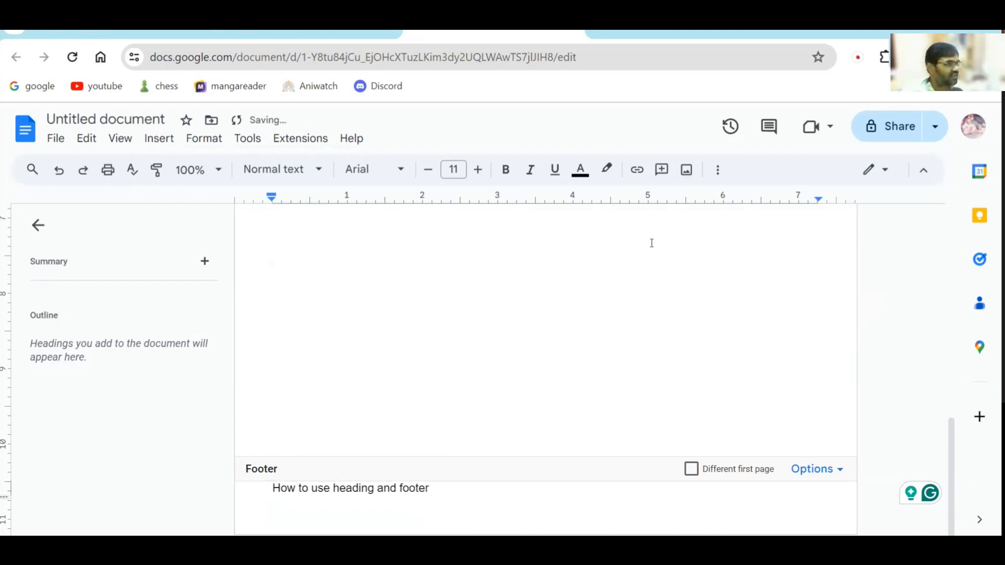
Insert page numbers in the footer at the insertion point, shown on the first page and starting at 1, and return to the body.
left_click(157, 148)
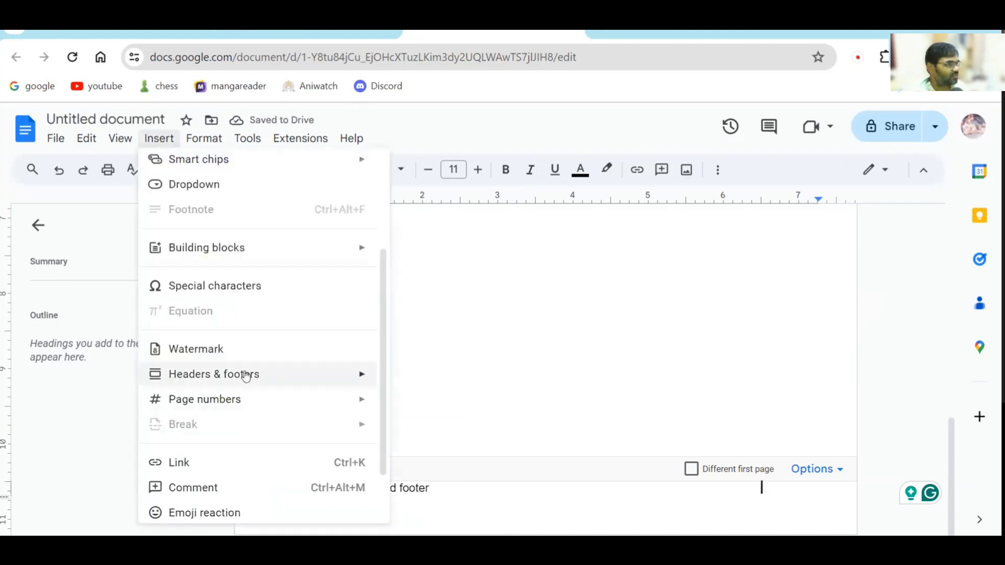
mouse_move(229, 399)
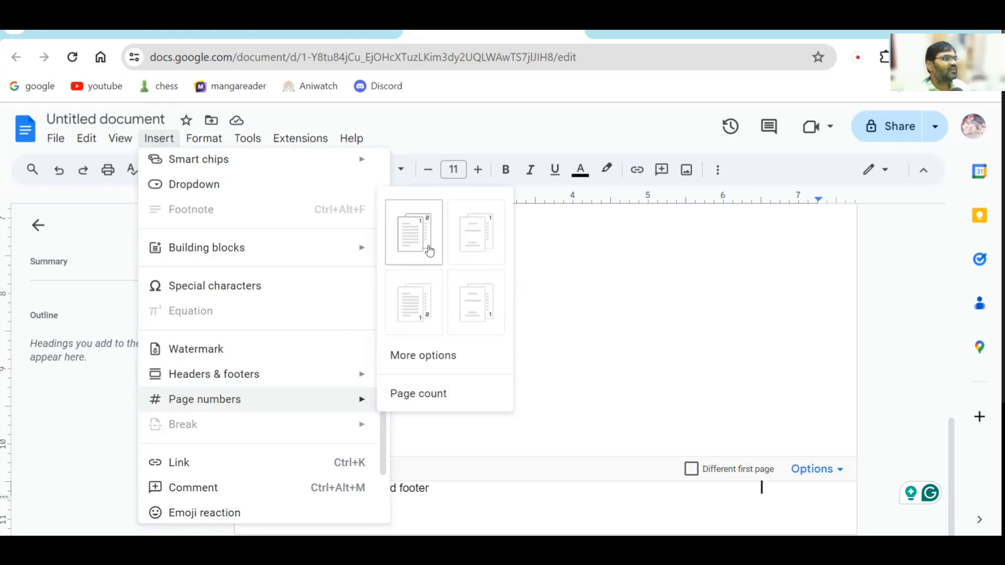
left_click(428, 355)
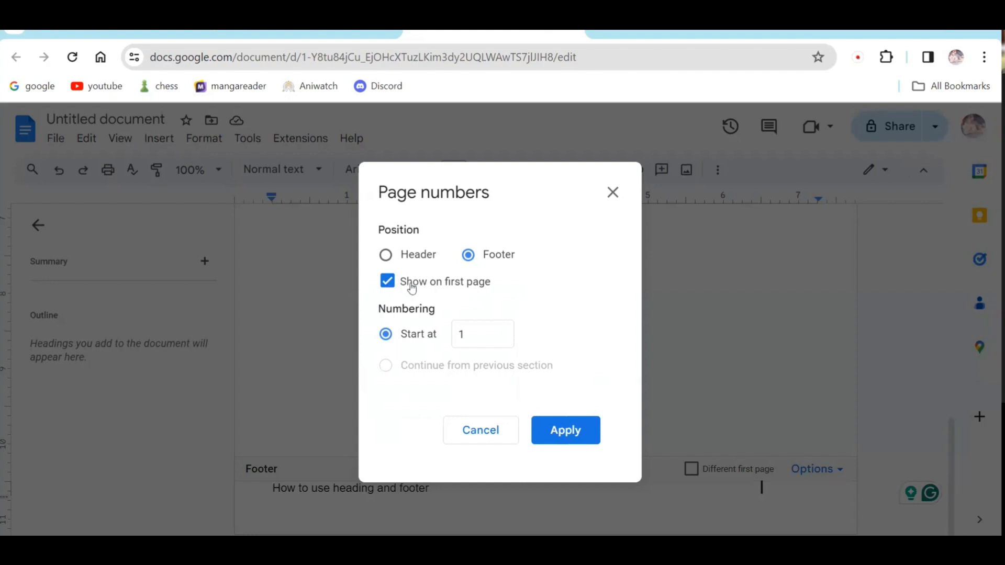
double_click(461, 336)
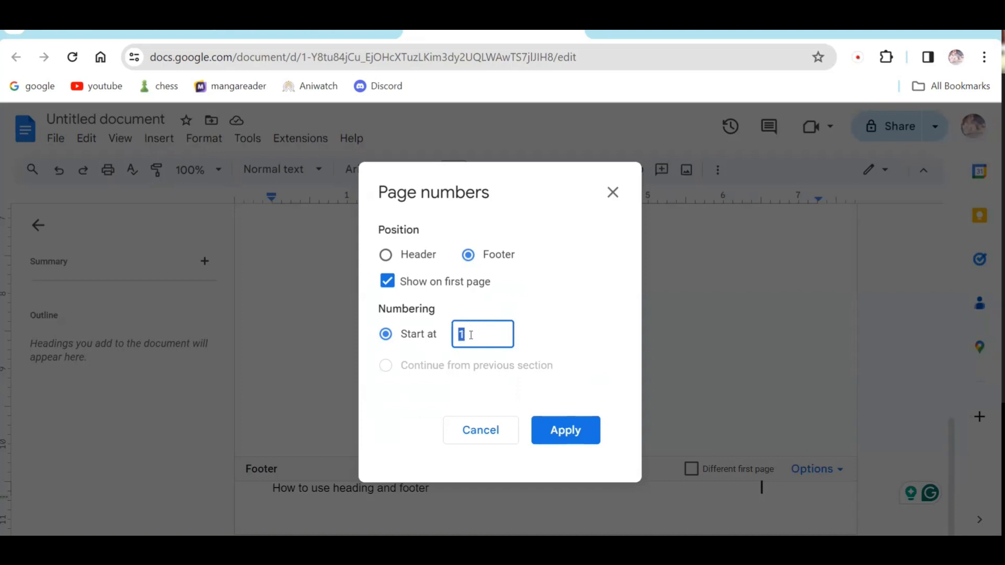
left_click(488, 339)
left_click(553, 429)
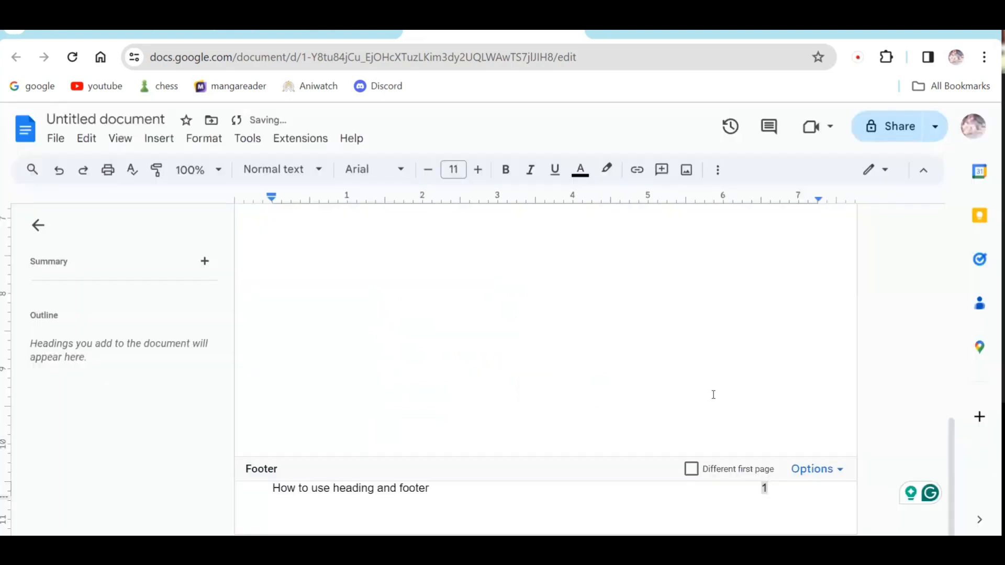
left_click(549, 358)
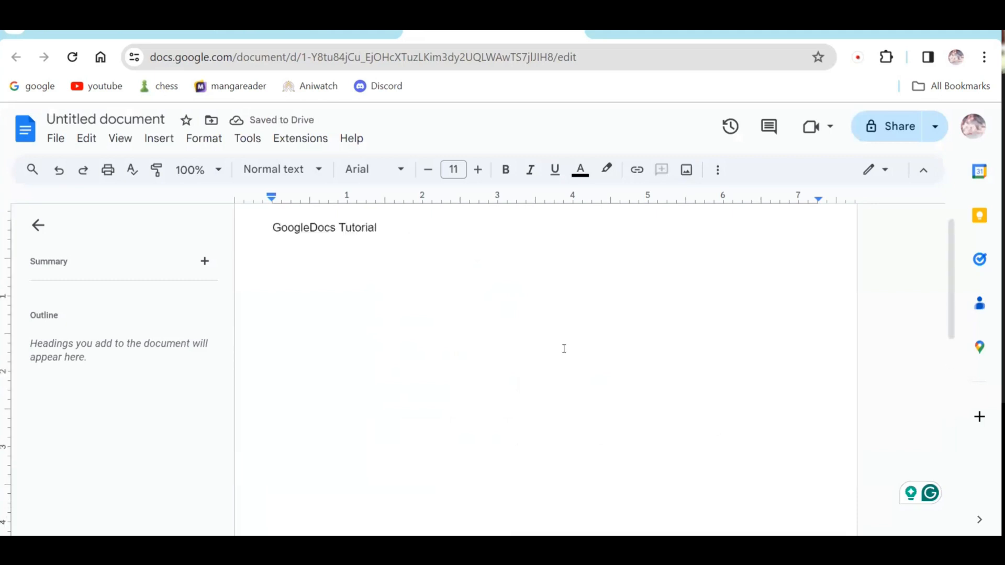
Insert a page break to add a second page and check the header, footer and page number on both pages.
key("ctrl+minus")
key("ctrl+minus")
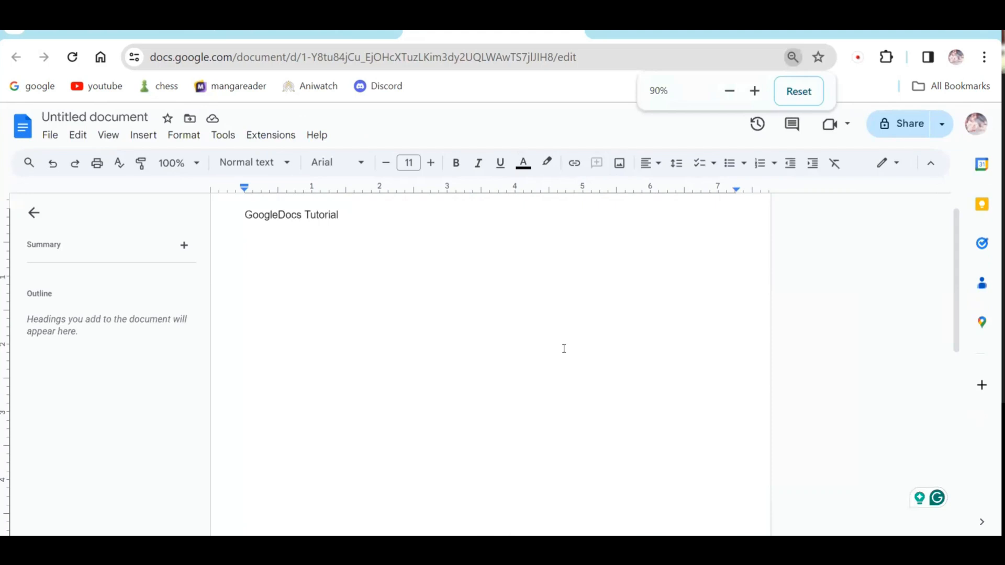
key("ctrl+minus")
key("ctrl+minus")
key("ctrl+plus")
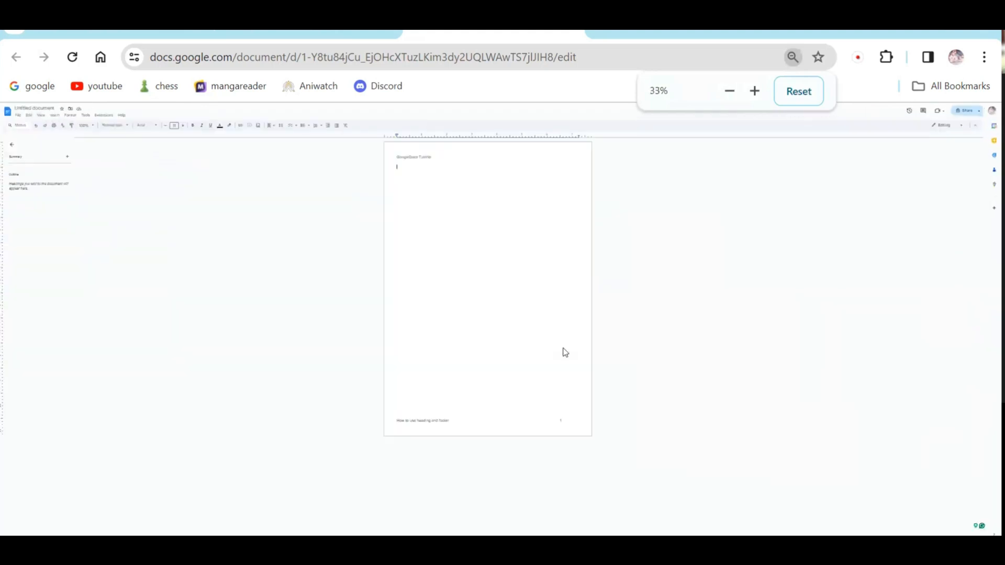
key("ctrl+plus")
scroll(565, 352, "down", 5)
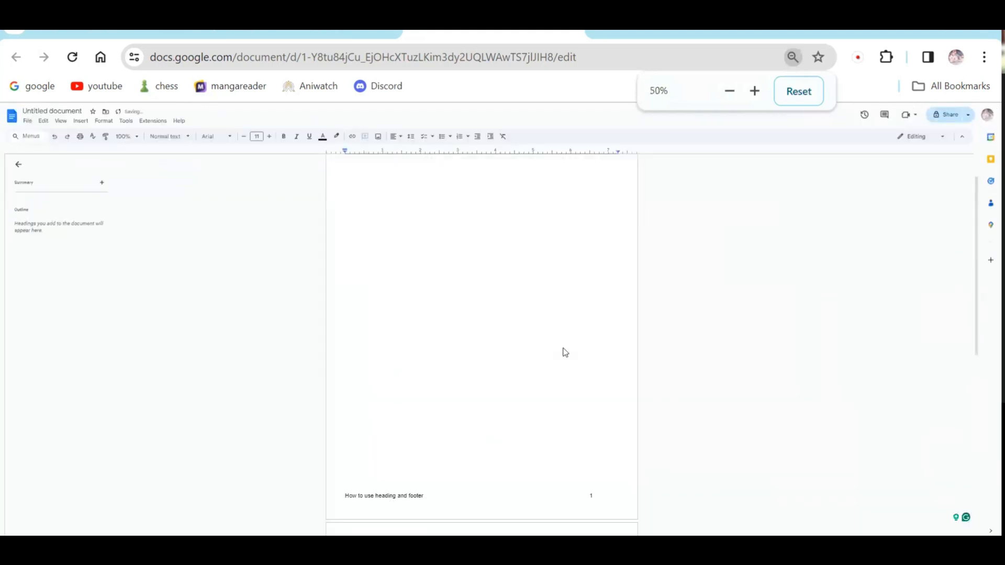
scroll(564, 352, "down", 4)
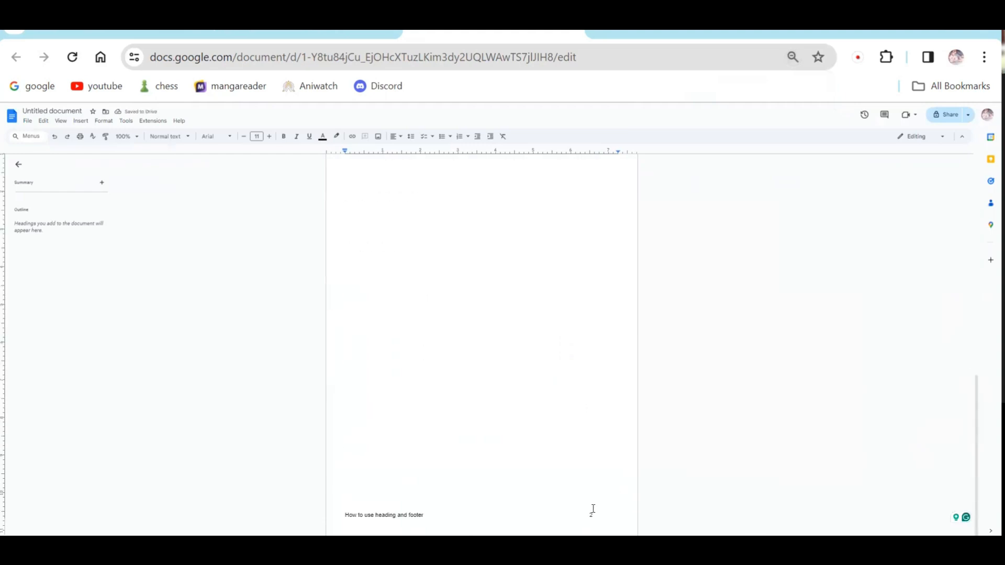
scroll(547, 426, "up", 5)
scroll(492, 340, "down", 7)
scroll(530, 334, "up", 3)
scroll(530, 336, "down", 2)
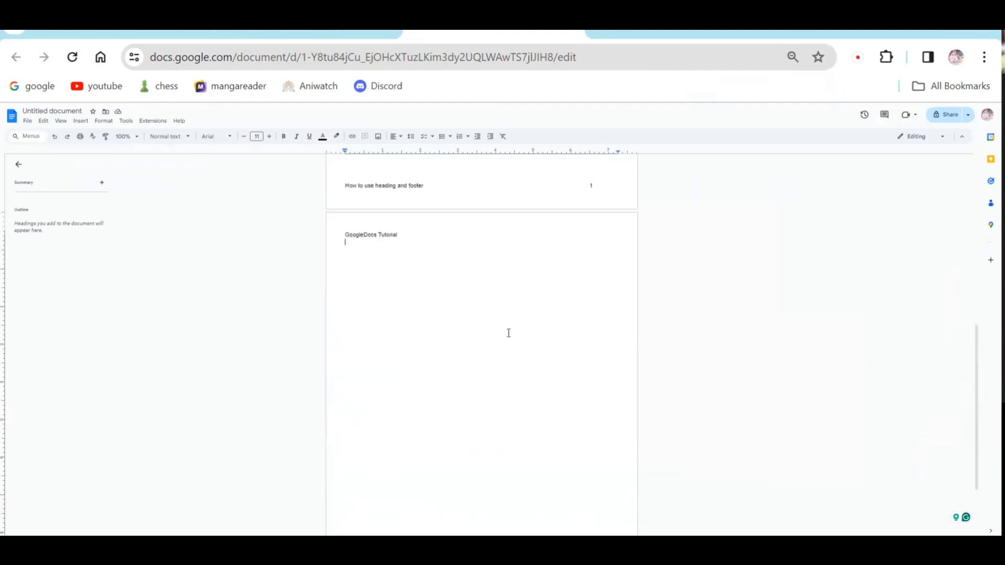
Insert five more page breaks after the second page.
key("ctrl+Return")
key("ctrl+Return")
key("ctrl+Return")
key("ctrl+Return")
key("ctrl+Return")
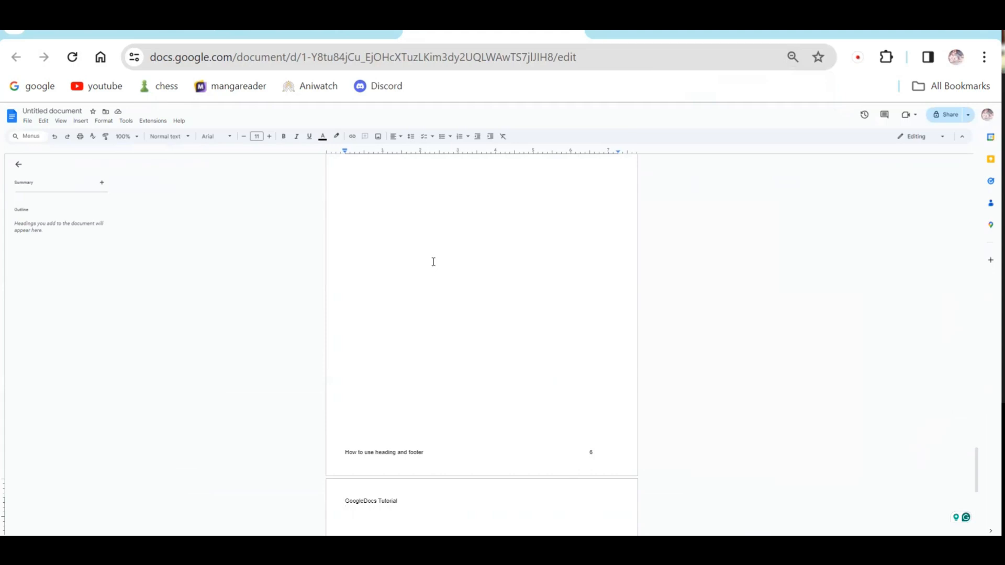
scroll(433, 262, "up", 3)
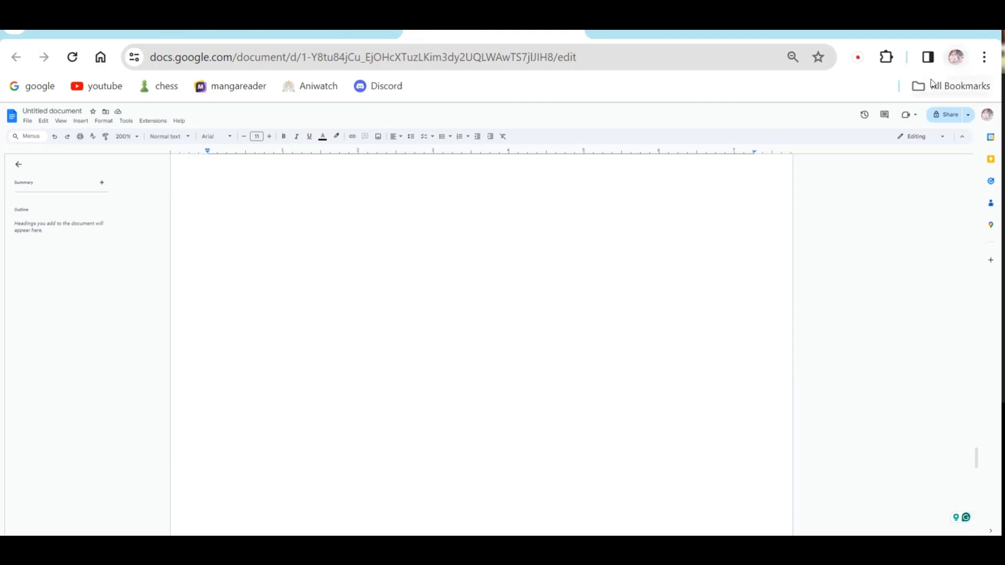
Set the browser zoom to 100% and return to the document body.
left_click(985, 57)
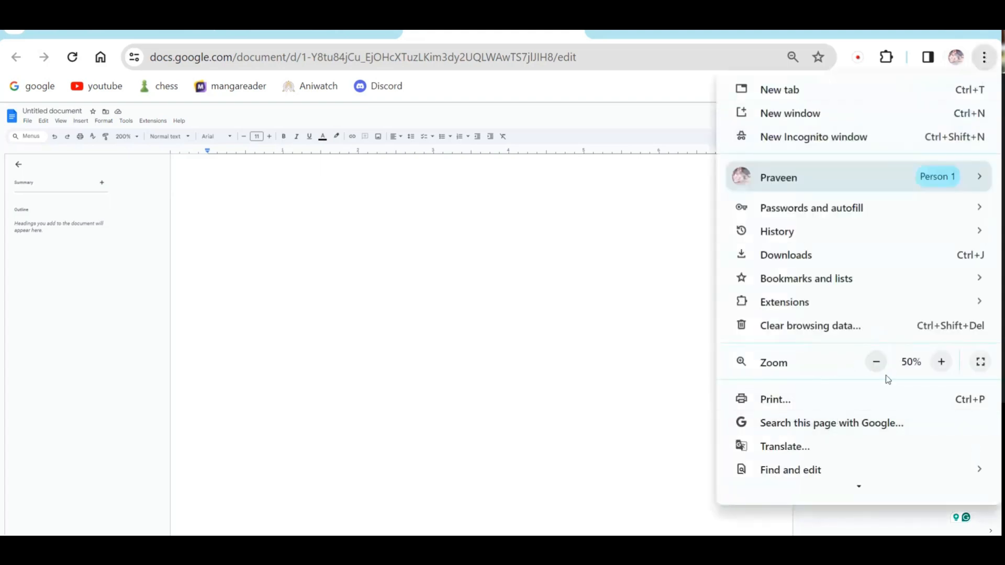
left_click(941, 362)
left_click(941, 361)
left_click(941, 362)
left_click(941, 361)
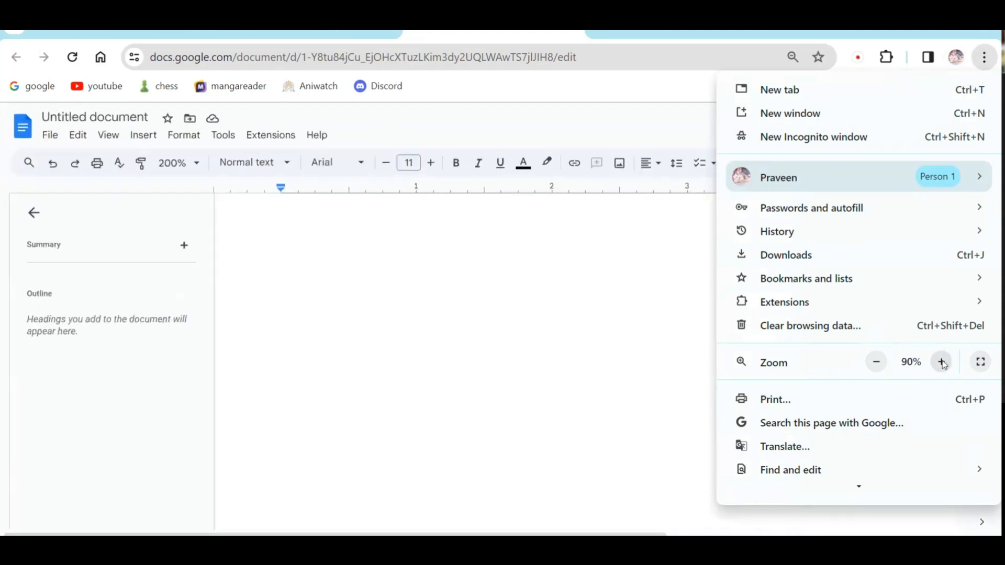
left_click(941, 361)
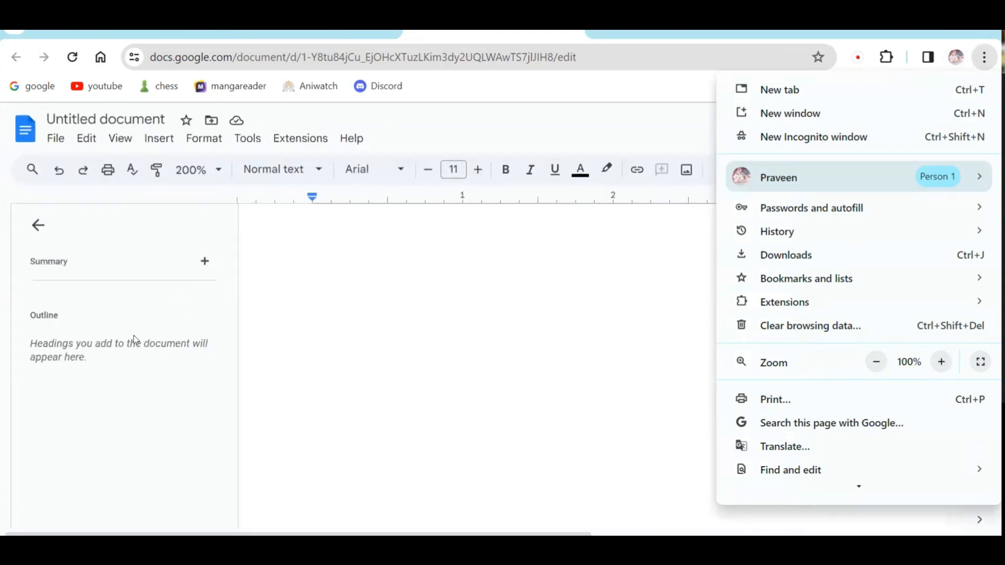
left_click(373, 288)
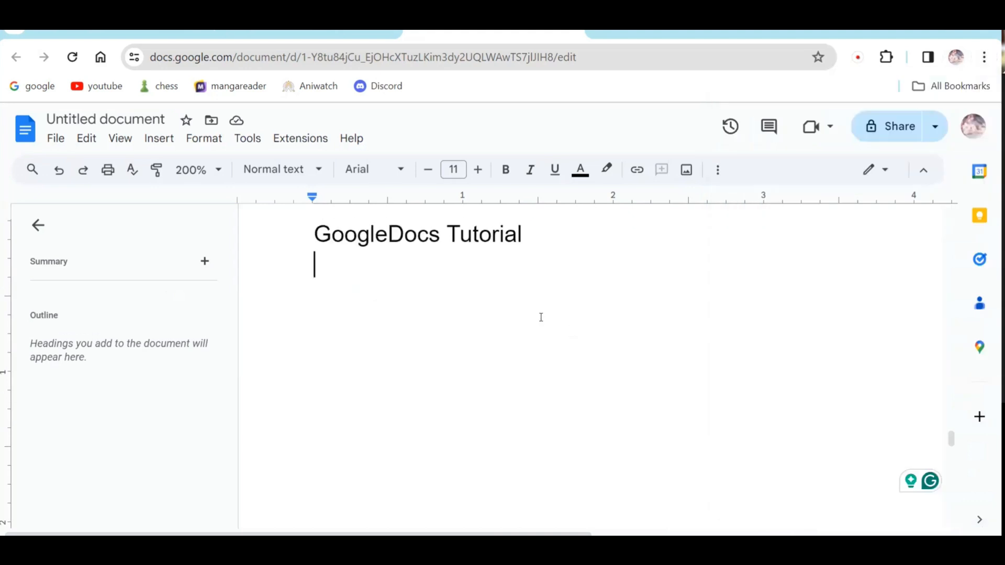
left_click(159, 138)
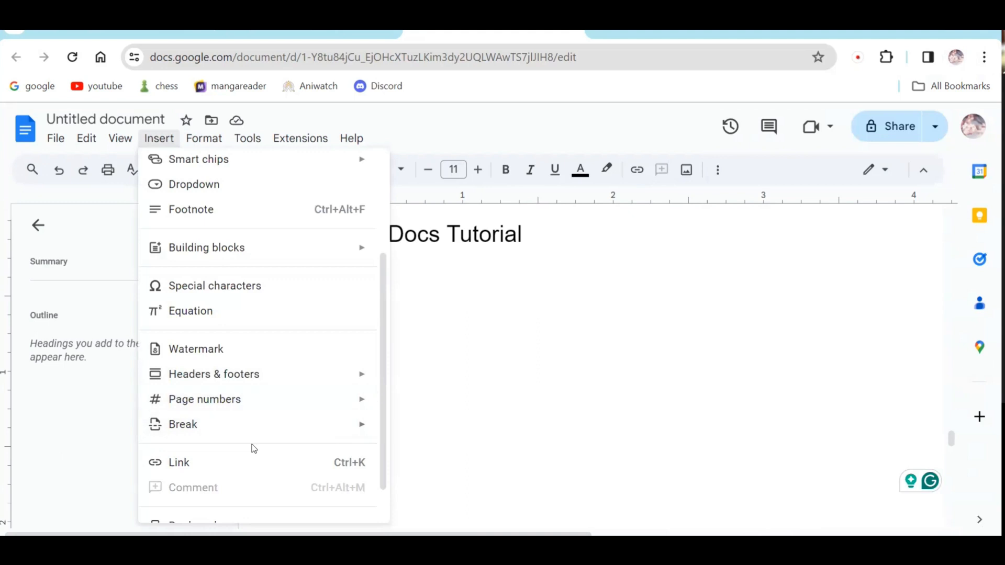
scroll(254, 448, "down", 1)
mouse_move(259, 338)
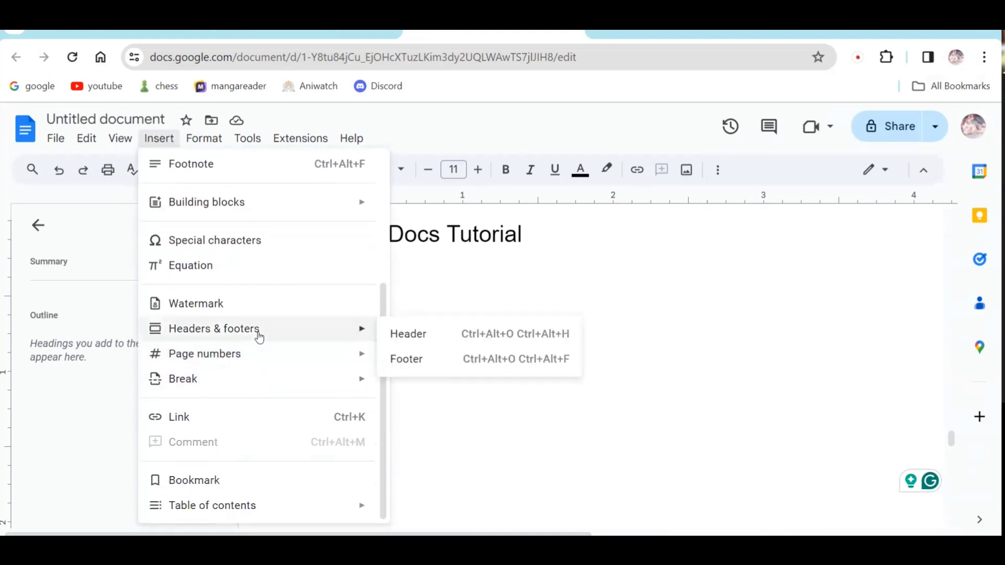
mouse_move(246, 357)
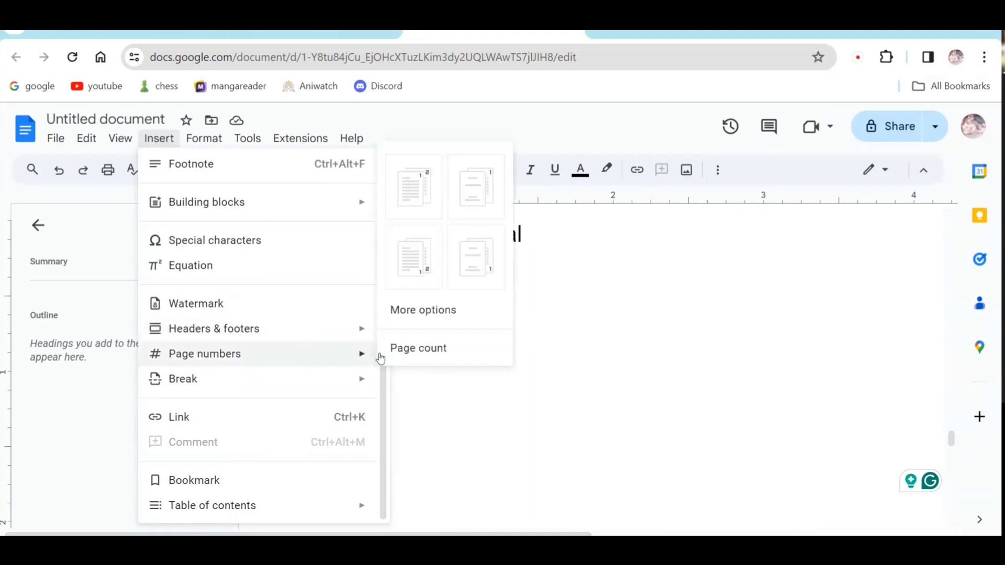
Add "of" followed by the total page count after the page number in the footer.
scroll(653, 413, "down", 5)
scroll(693, 498, "up", 4)
left_click(632, 489)
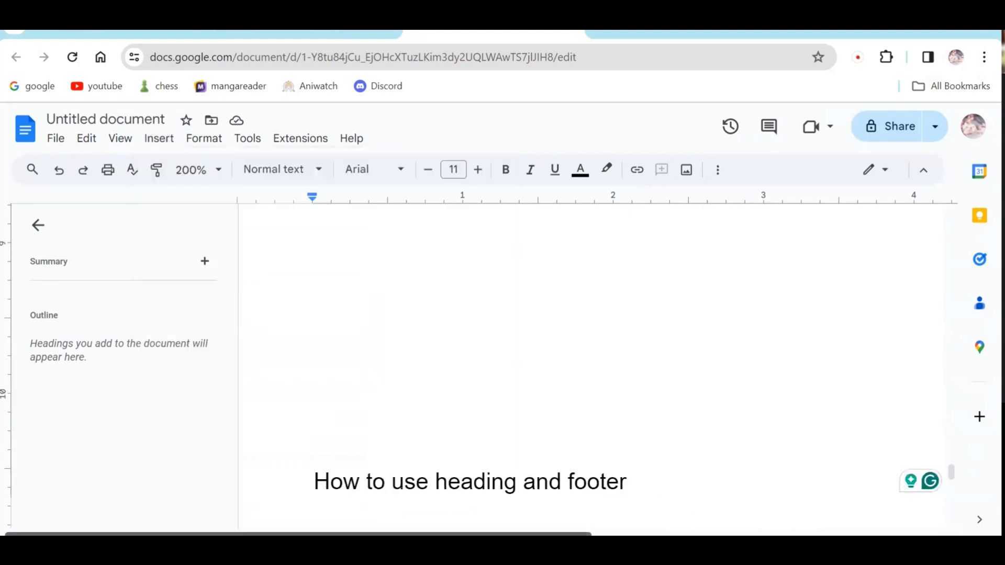
scroll(765, 495, "right", 10)
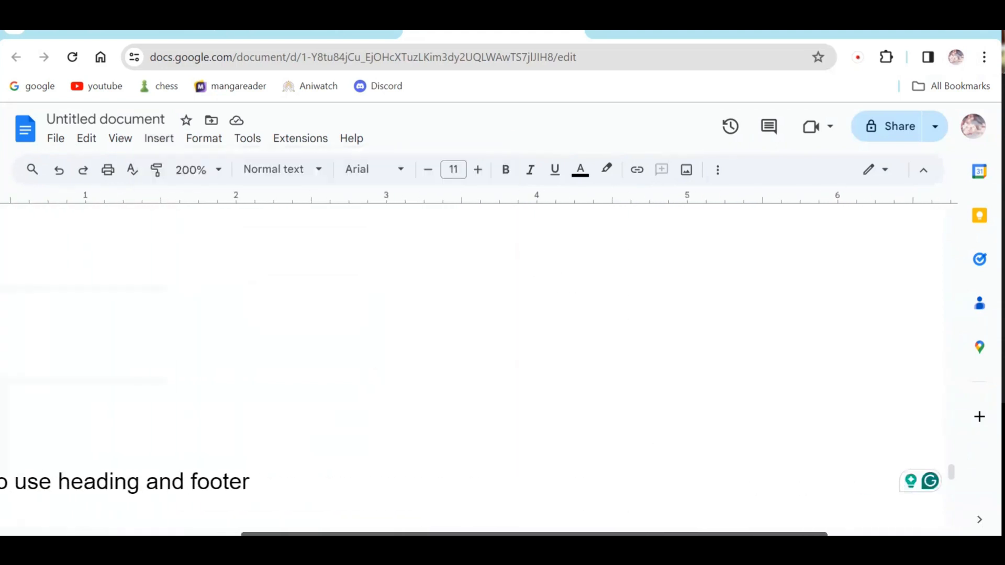
left_click(765, 493)
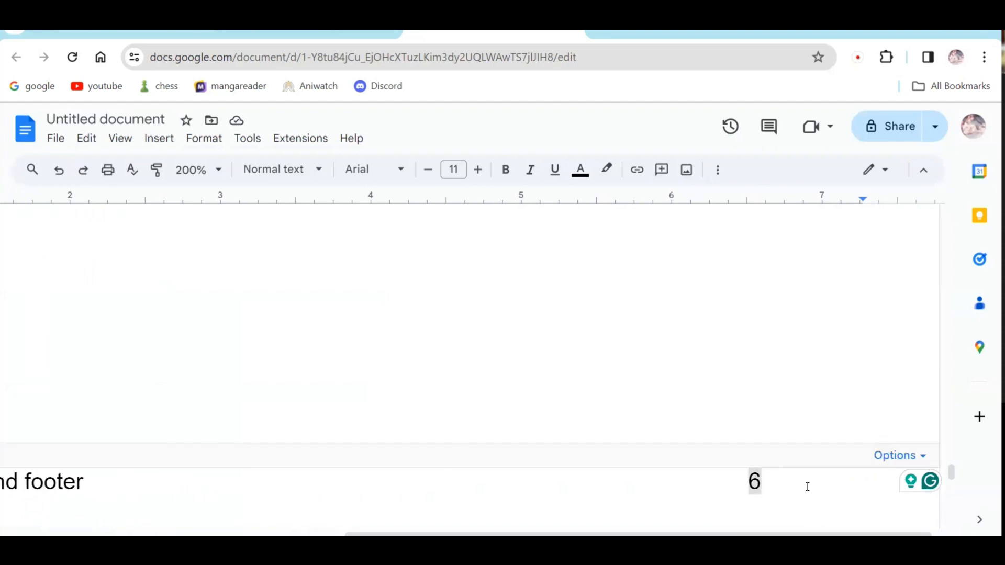
type("of")
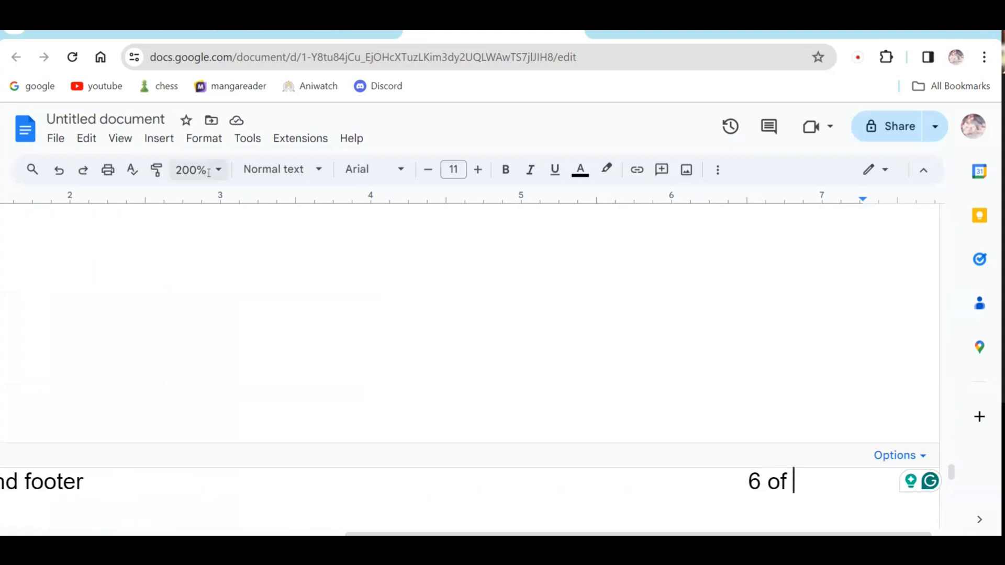
left_click(161, 141)
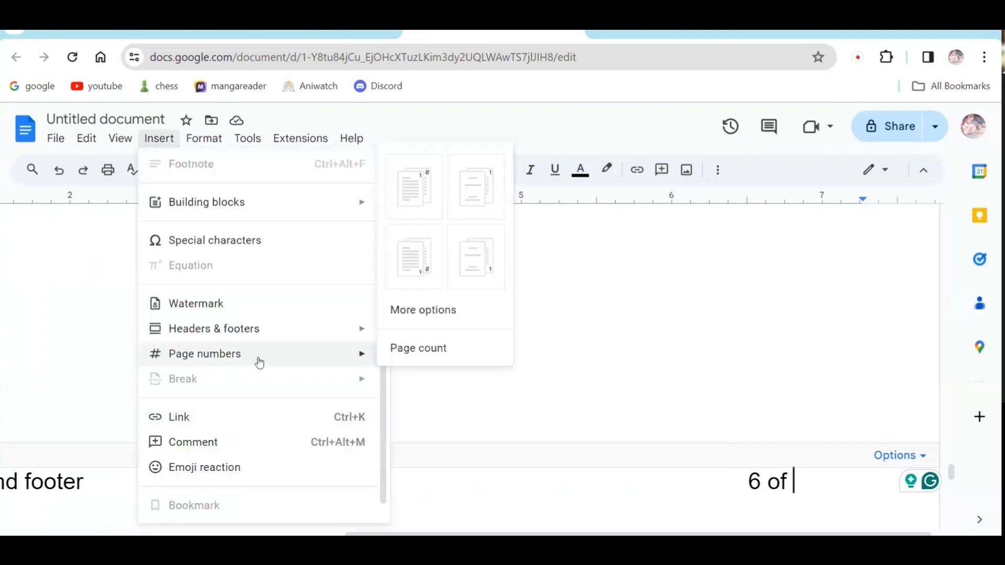
left_click(437, 354)
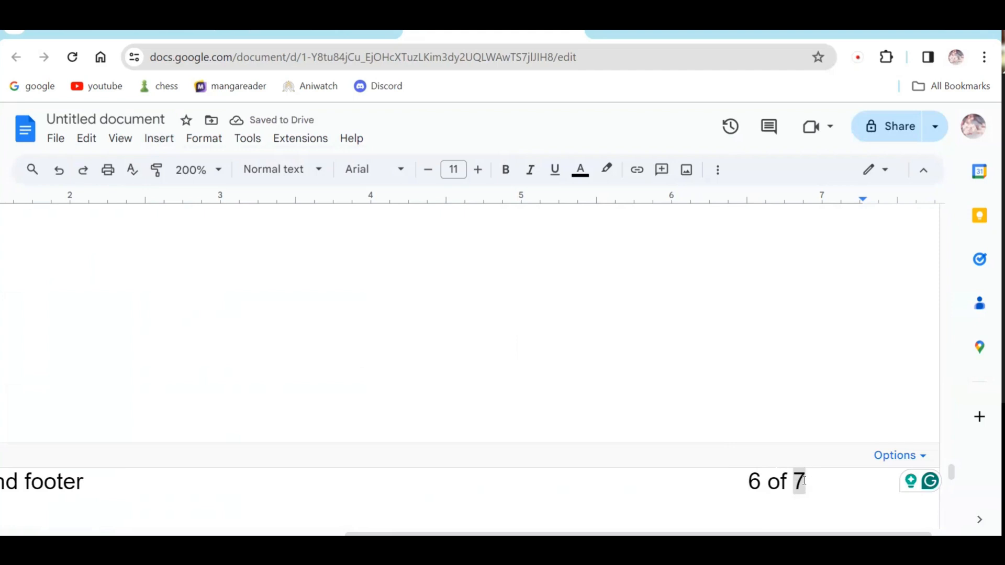
Check the page number and page count in the footers of the other pages.
scroll(804, 480, "down", 5)
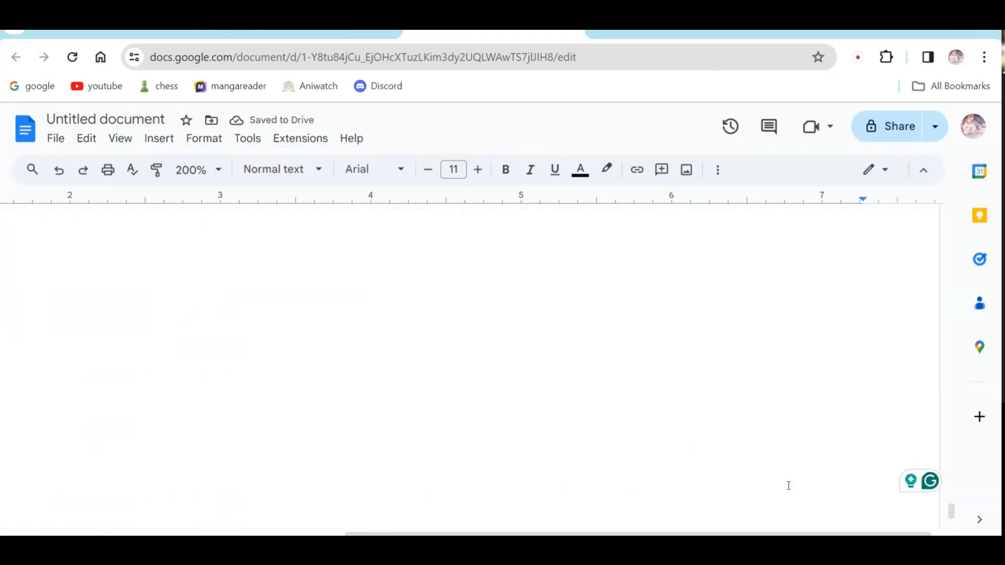
scroll(789, 486, "up", 10)
scroll(789, 486, "up", 5)
scroll(789, 486, "down", 4)
scroll(788, 485, "up", 5)
scroll(785, 460, "down", 3)
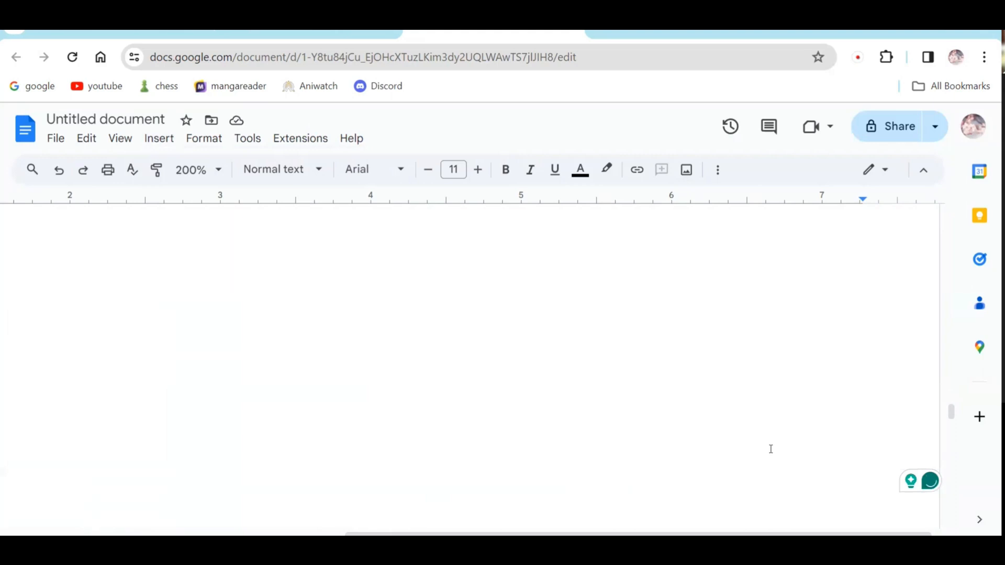
Review the available page and section break types, close the list and look over the pages at a smaller scale.
left_click(160, 140)
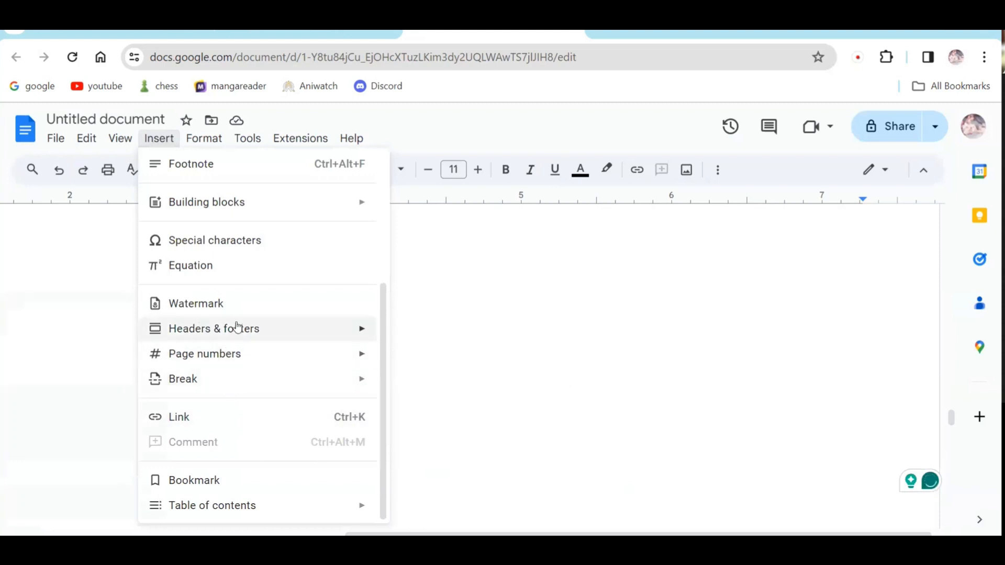
mouse_move(220, 377)
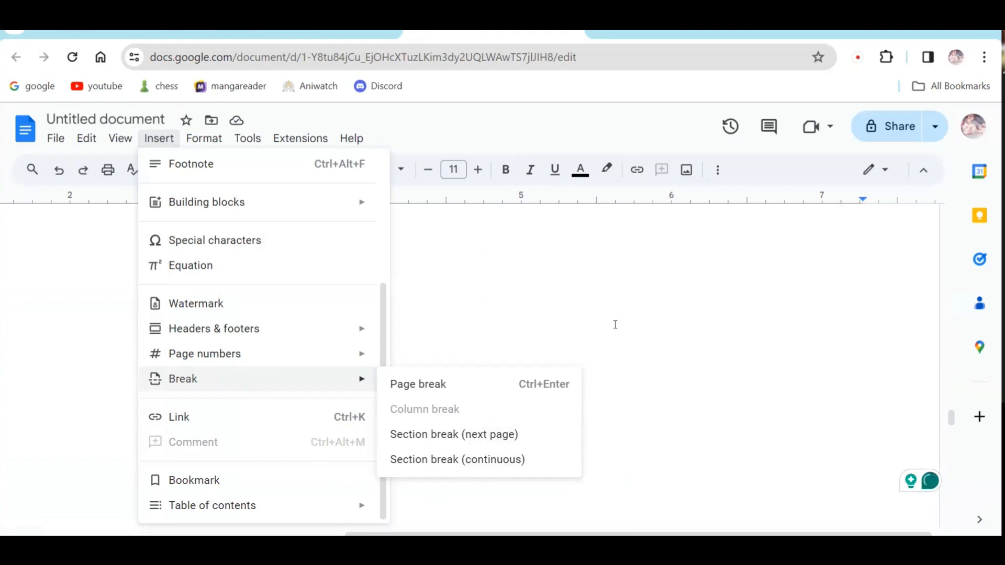
left_click(589, 306)
key("ctrl+minus")
key("ctrl+minus")
key("ctrl+minus")
key("ctrl+minus")
key("ctrl+minus")
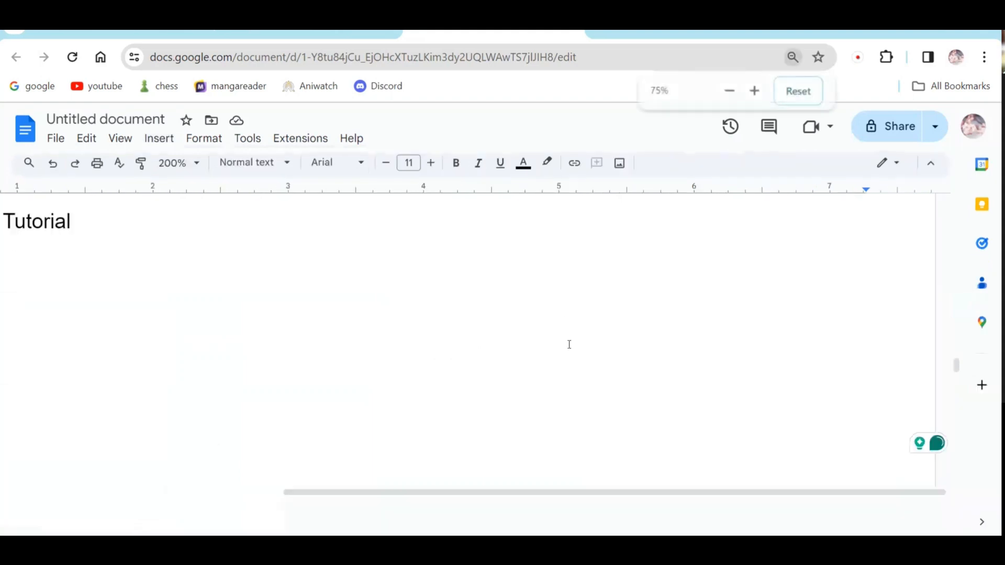
key("ctrl+minus")
key("ctrl+minus")
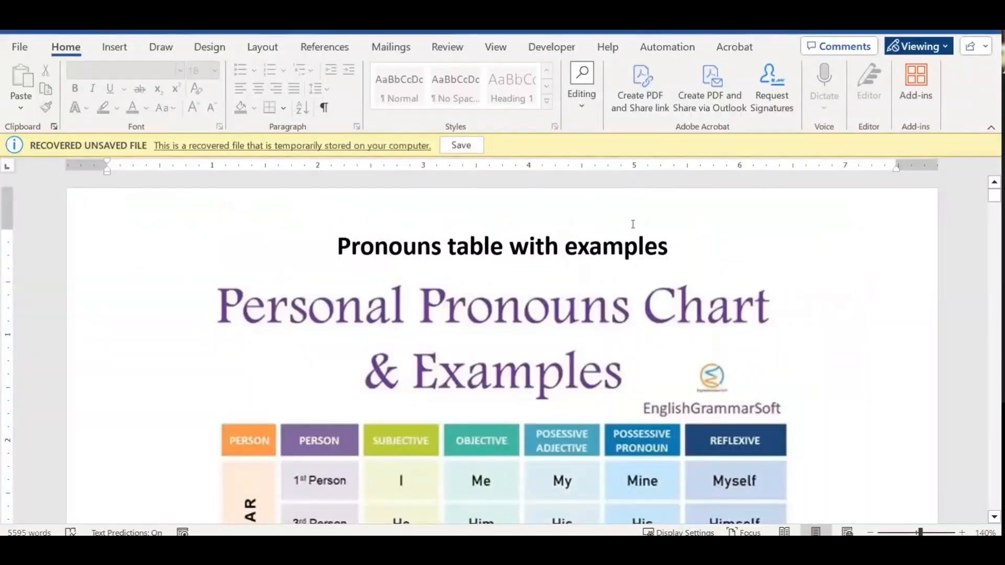
Create a new blank Word document and fill it with sample text generated by =rand(2000,6).
scroll(633, 224, "down", 6, "ctrl")
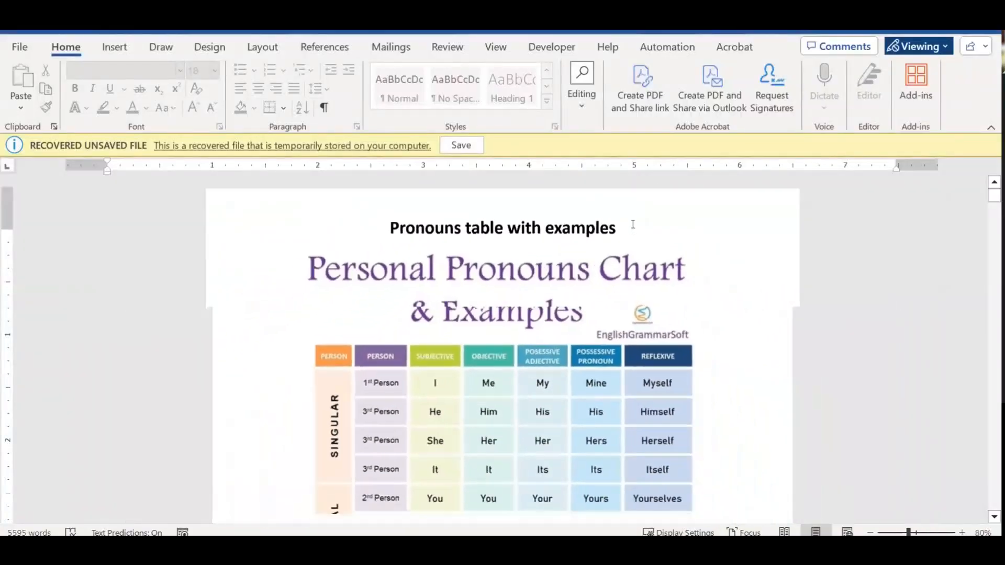
key("ctrl+n")
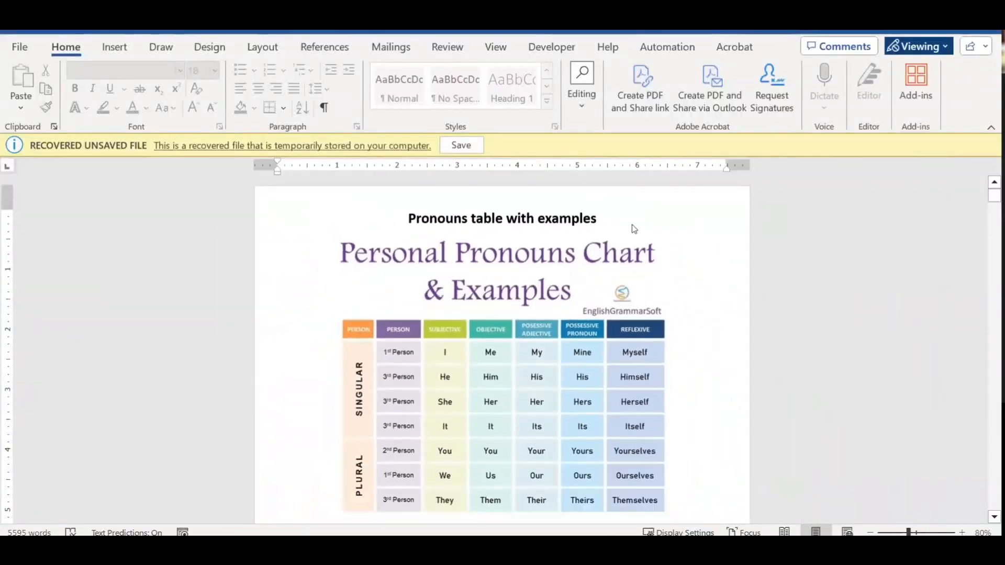
type("=rand")
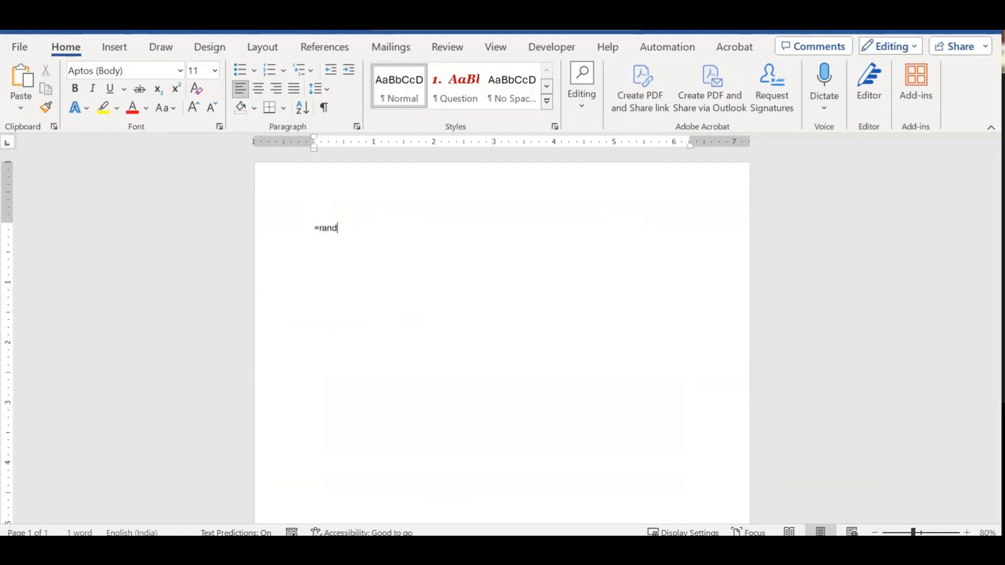
type("(2000")
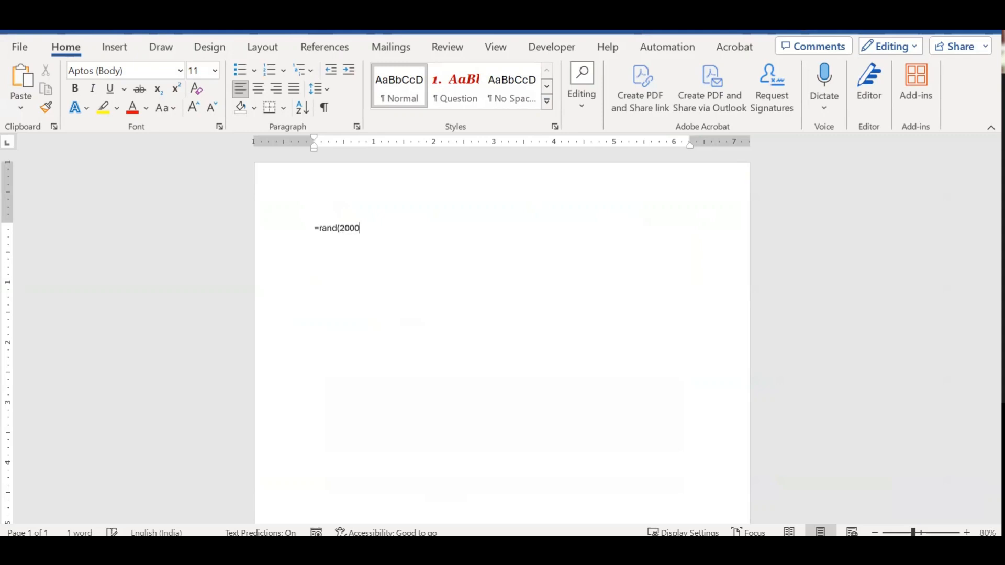
type(",6)")
key("Return")
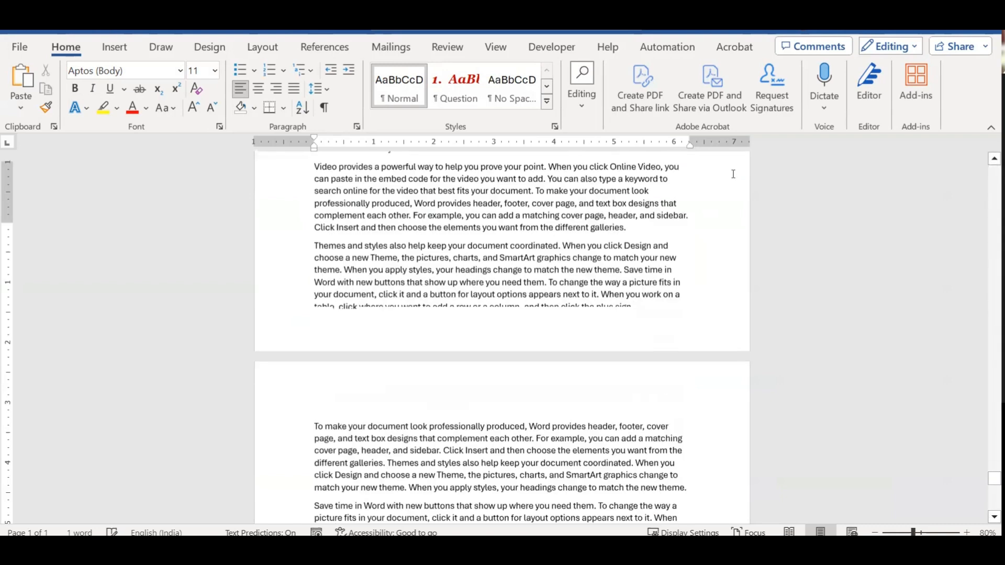
Copy all of the sample text, switch to the Google Docs document and paste it there.
key("ctrl+a")
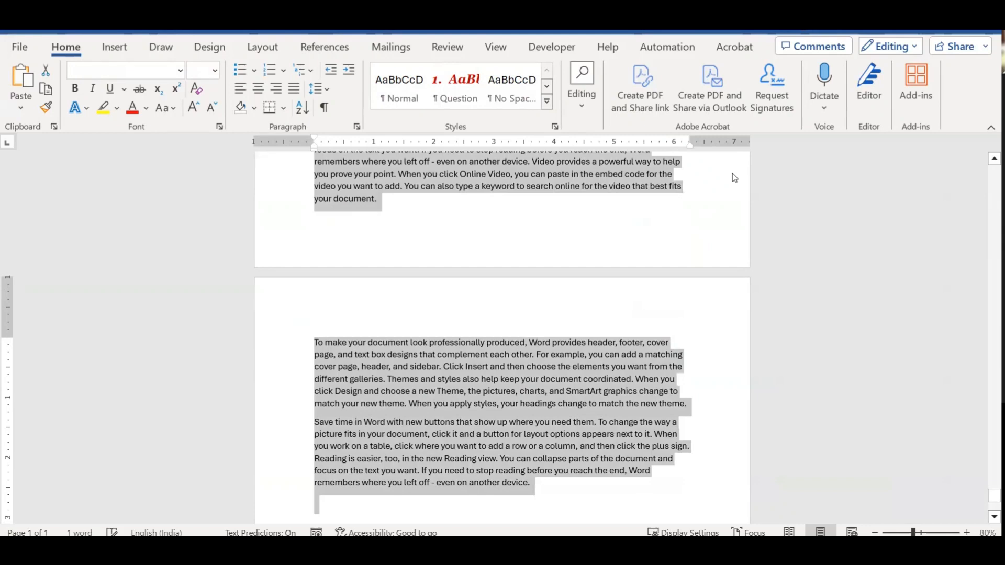
left_click(733, 174)
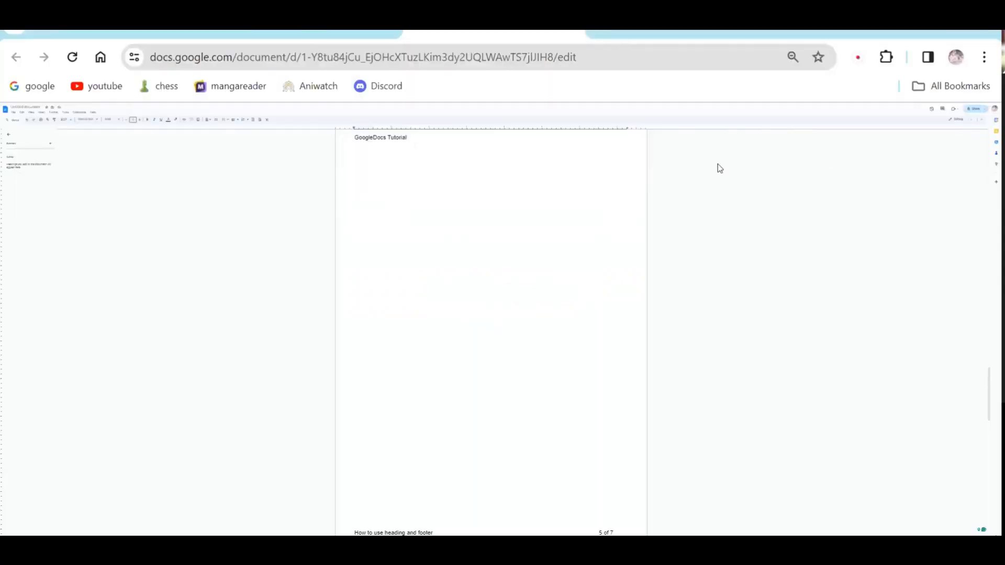
key("shift+Home")
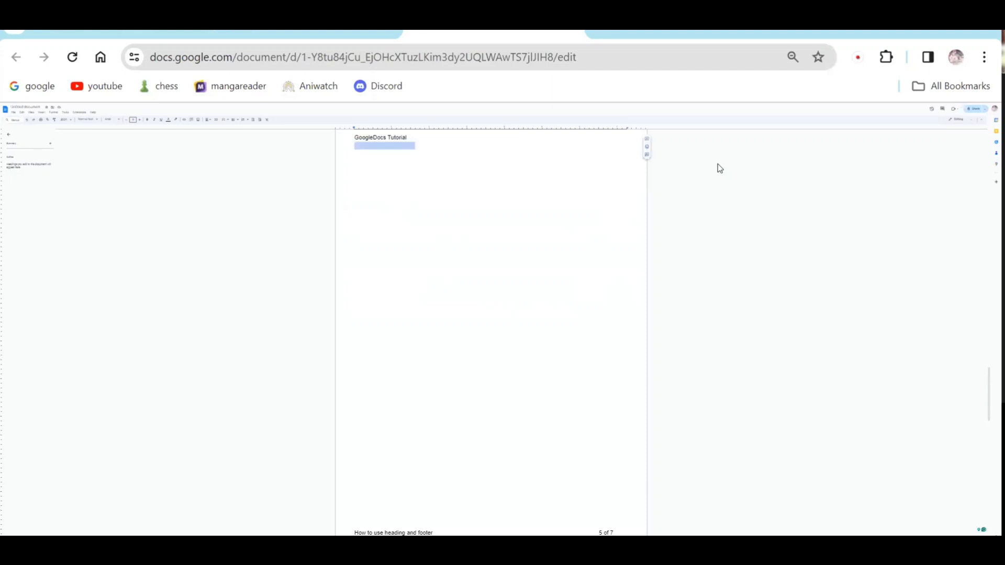
key("BackSpace")
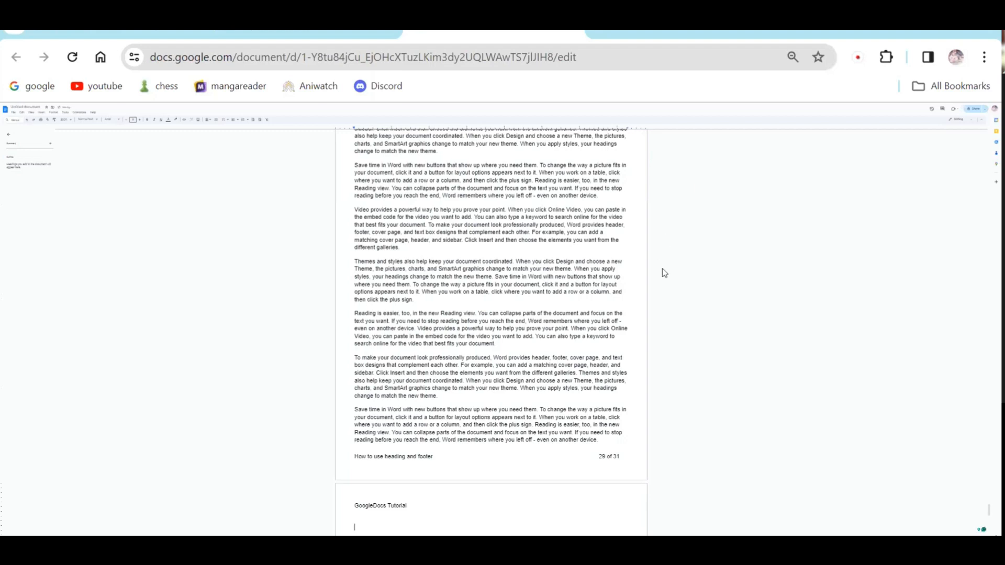
Remove the blank lines and pages ahead of the pasted text so that it starts on the first page.
key("ctrl+plus")
key("ctrl+plus")
key("ctrl+plus")
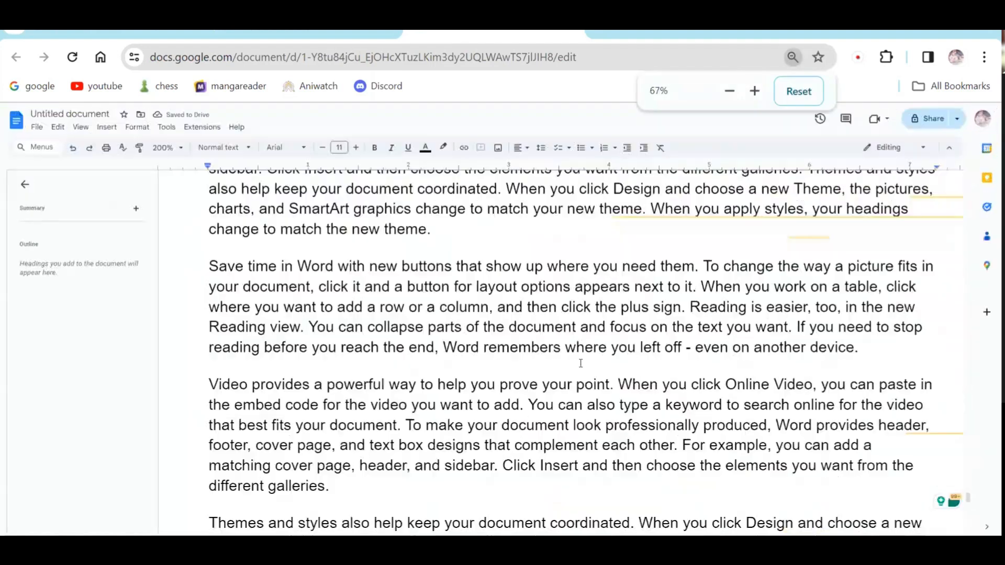
key("ctrl+z")
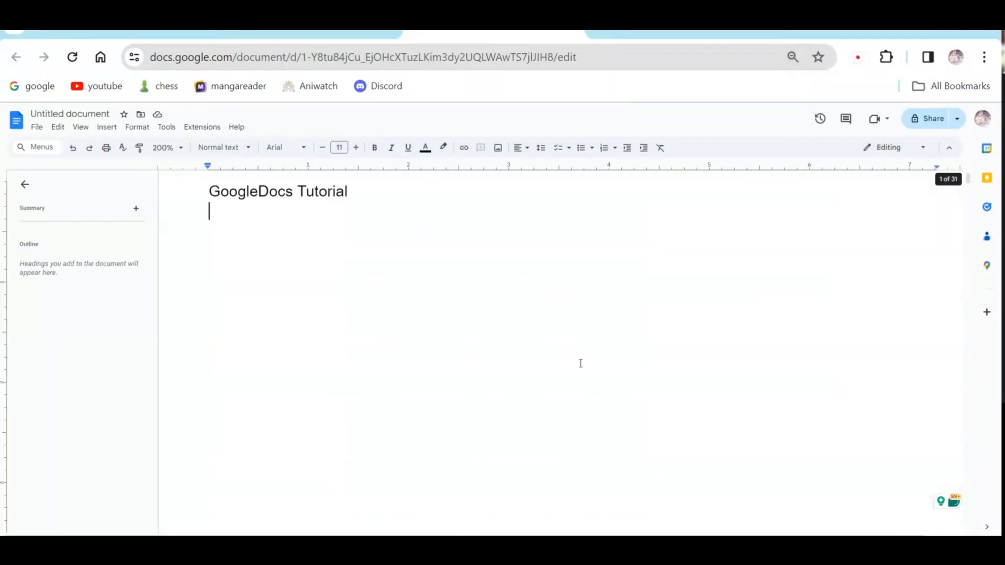
key("ctrl+minus")
key("ctrl+minus")
key("ctrl+minus")
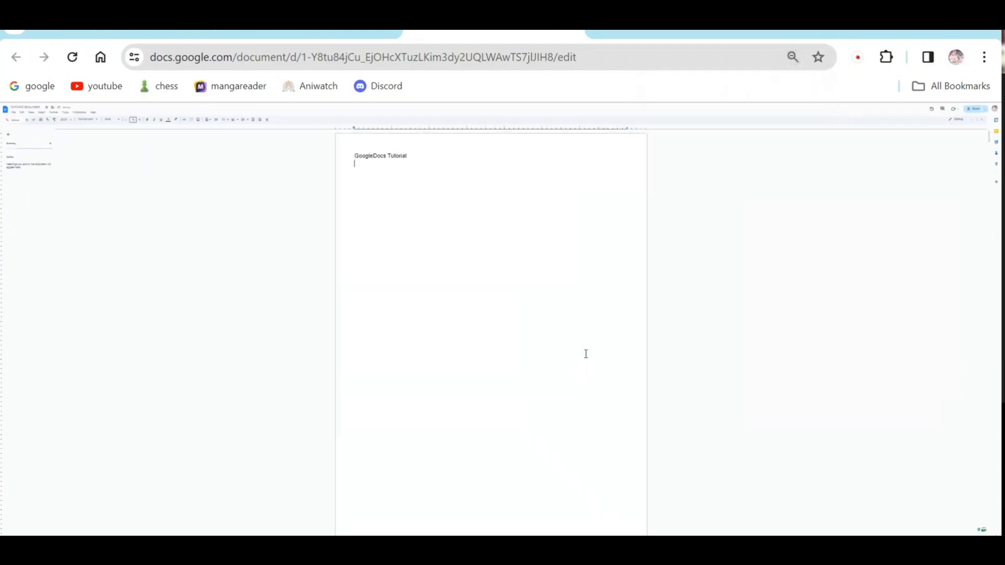
key("ctrl+z")
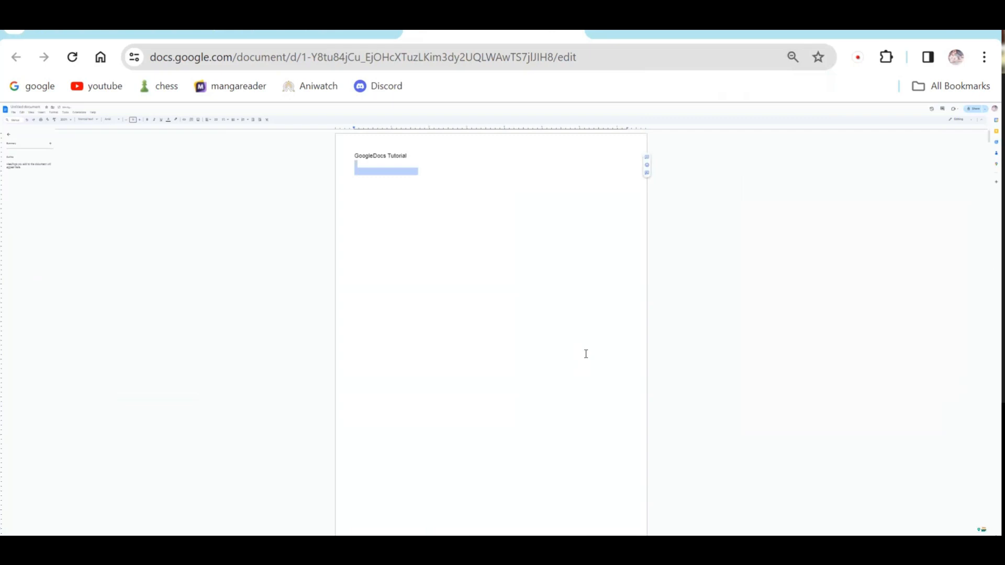
key("ctrl+v")
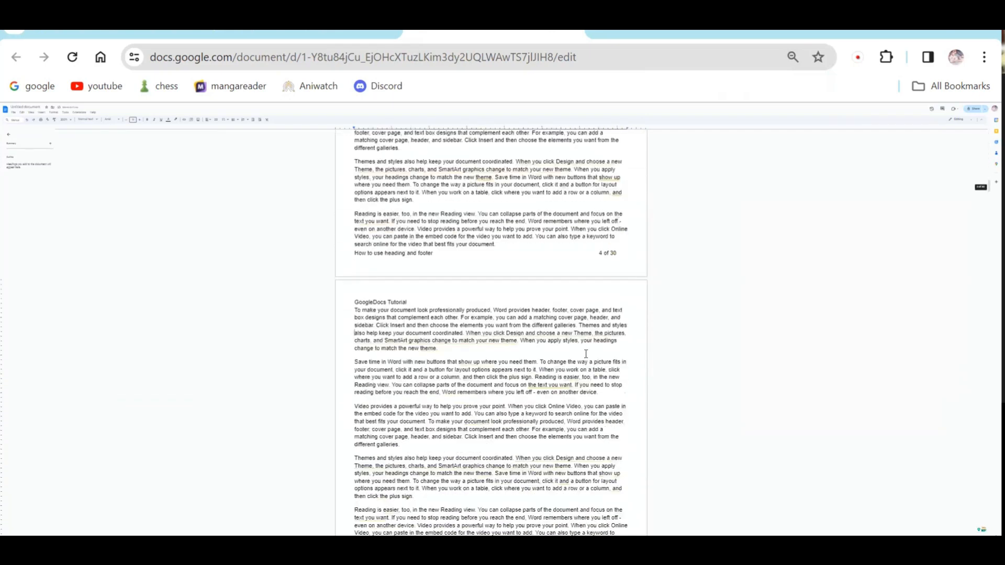
key("ctrl+z")
key("ctrl+y")
key("BackSpace")
key("BackSpace")
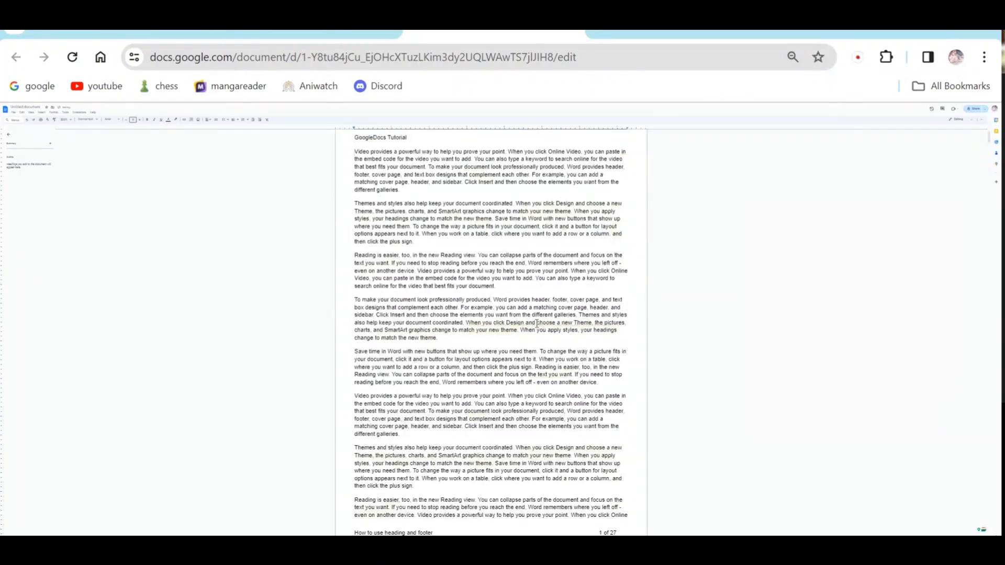
Look over the text, headers and footers of the filled pages at different zoom levels.
scroll(521, 285, "down", 15)
scroll(520, 310, "down", 15)
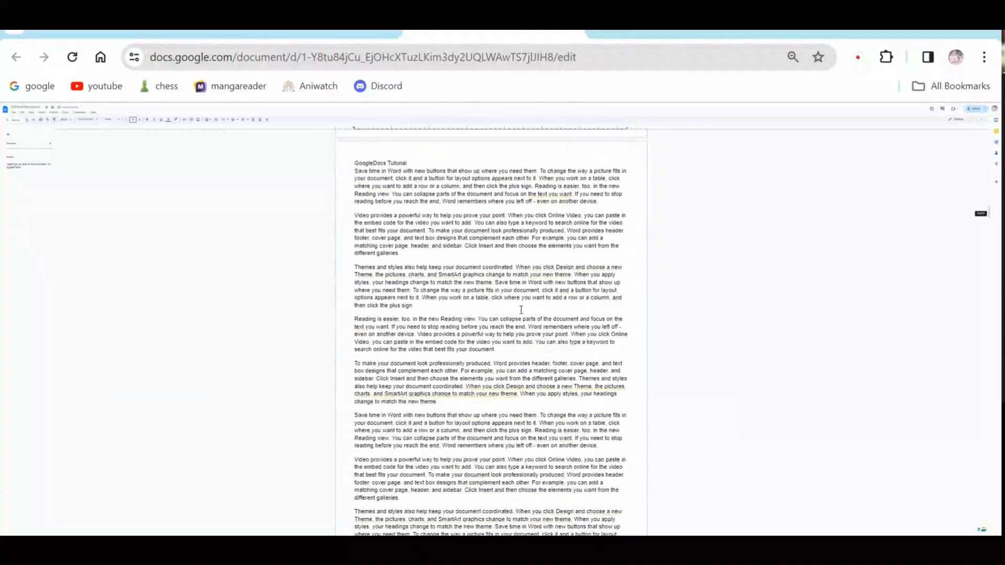
key("ctrl+plus")
key("ctrl+plus")
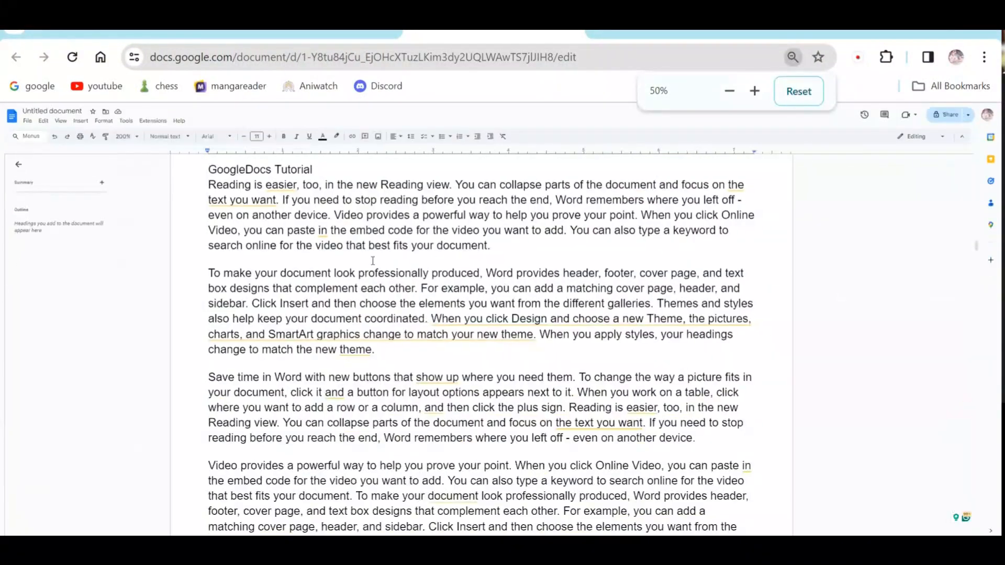
scroll(413, 273, "down", 4)
left_click(363, 310)
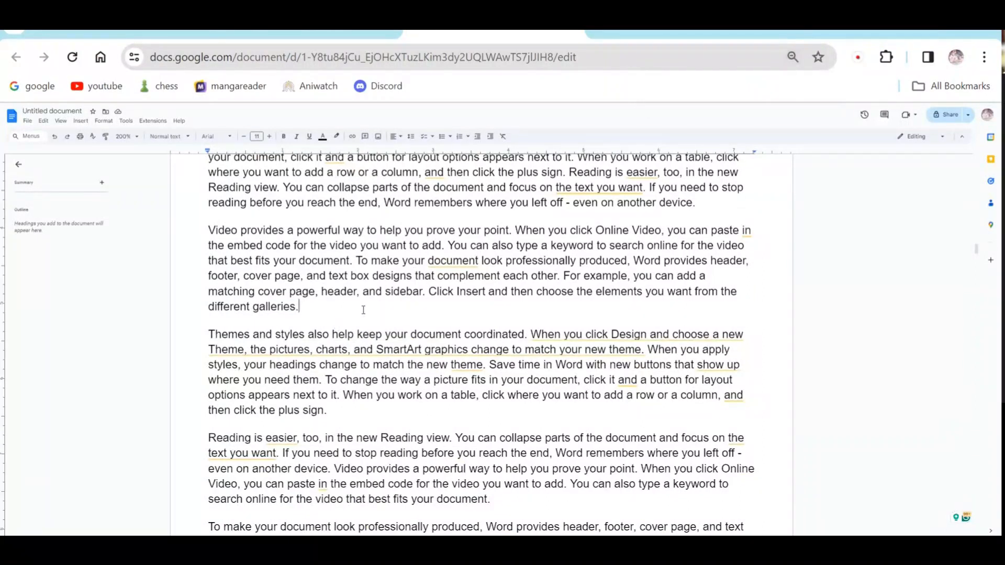
key("ctrl+minus")
key("ctrl+minus")
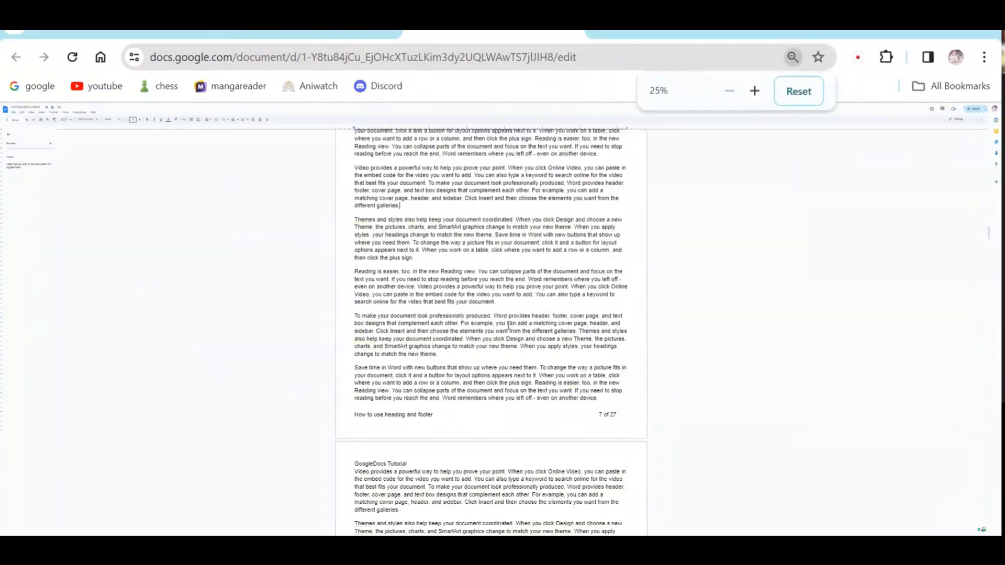
key("ctrl+Home")
scroll(549, 271, "down", 10)
left_click(457, 328)
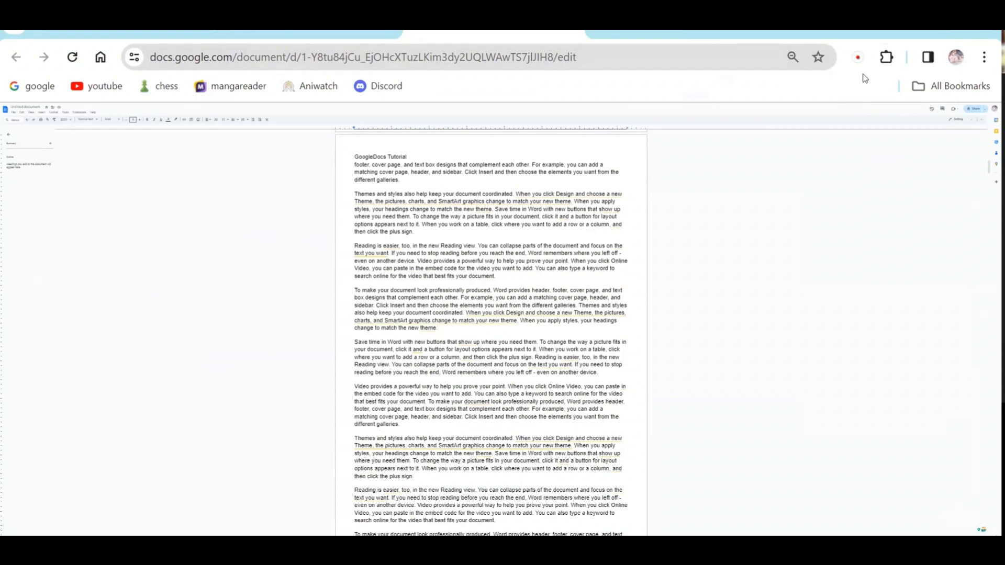
Set the browser zoom to 67% and return to the document body.
left_click(983, 57)
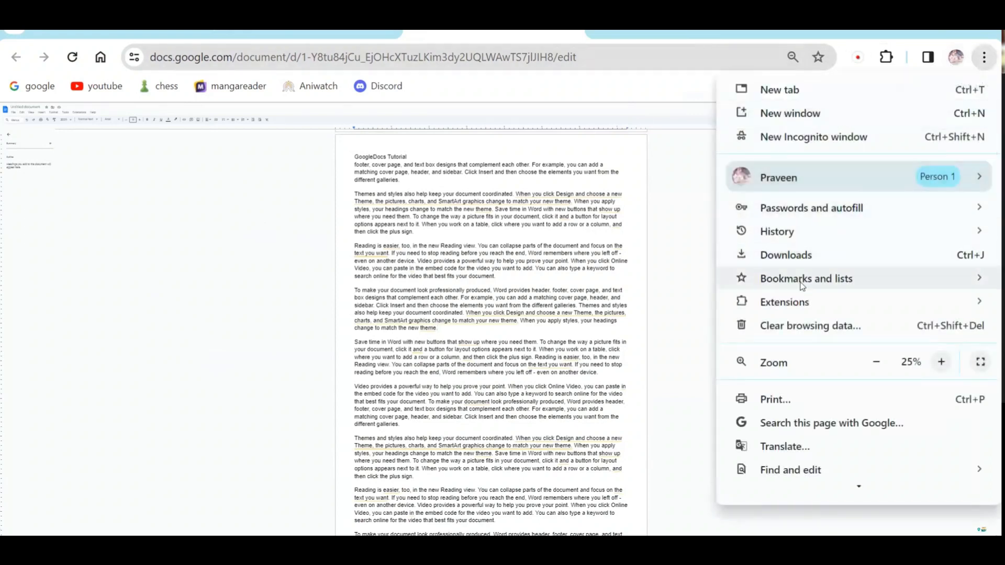
left_click(941, 361)
left_click(942, 362)
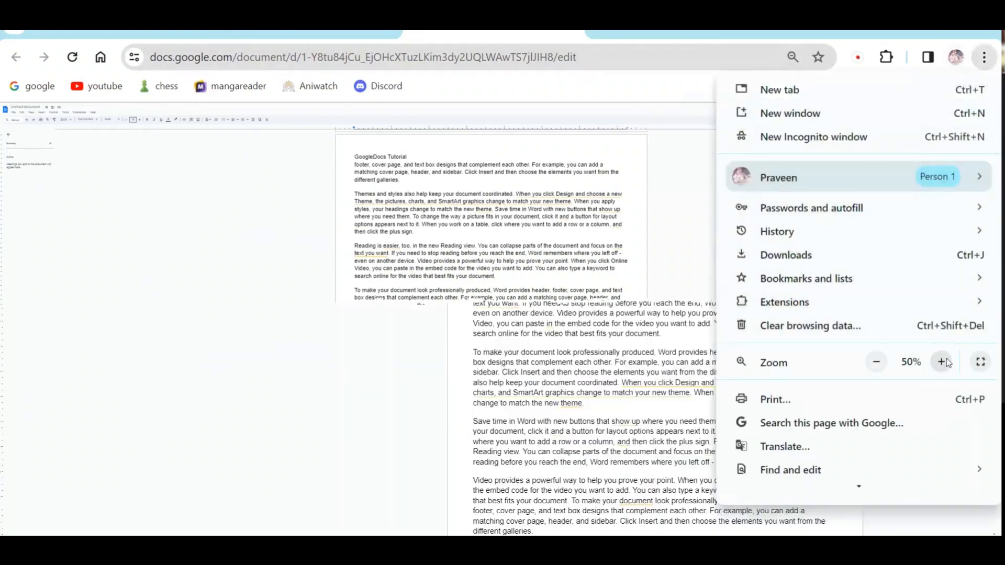
left_click(941, 362)
left_click(942, 362)
left_click(941, 362)
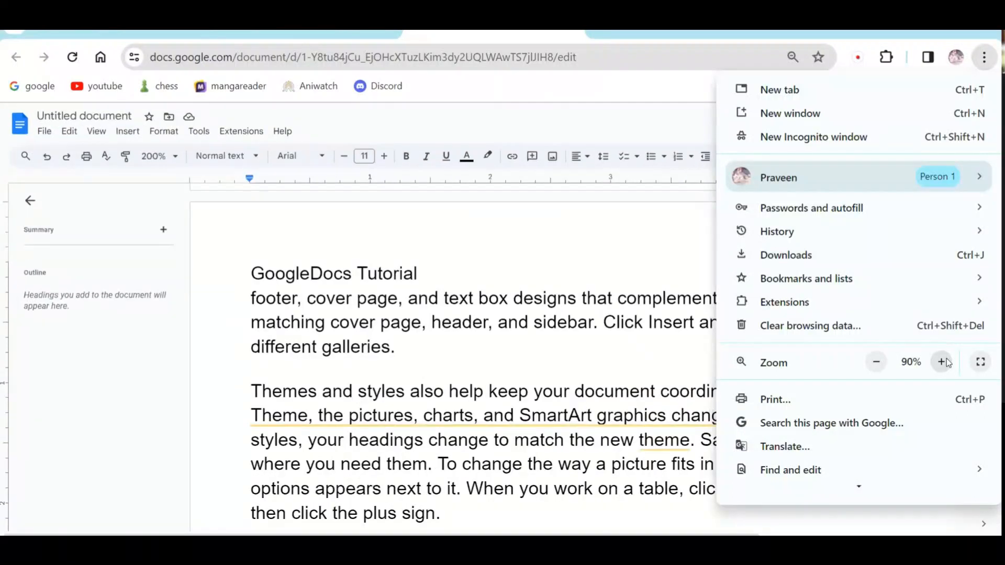
left_click(945, 362)
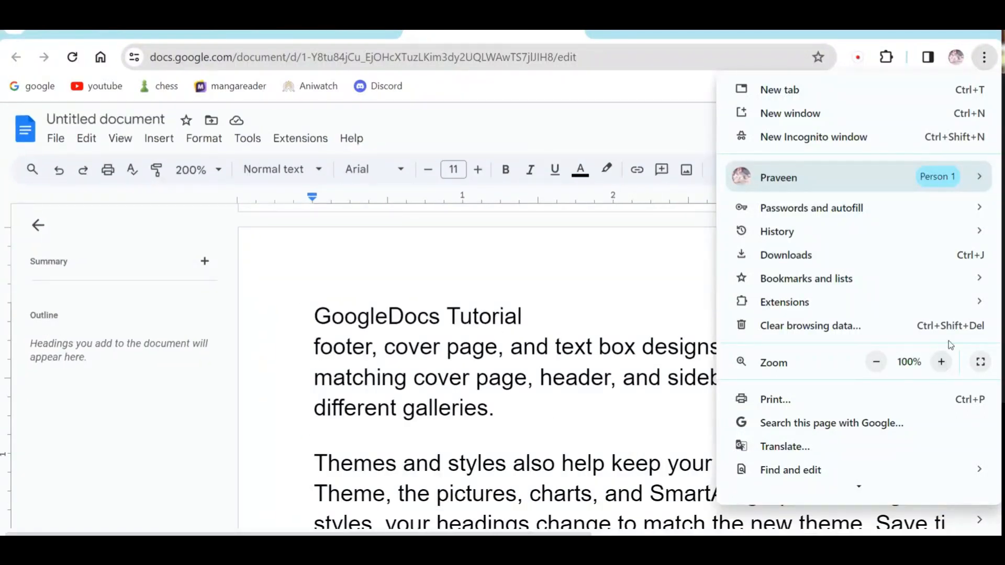
left_click(876, 361)
left_click(875, 362)
left_click(876, 361)
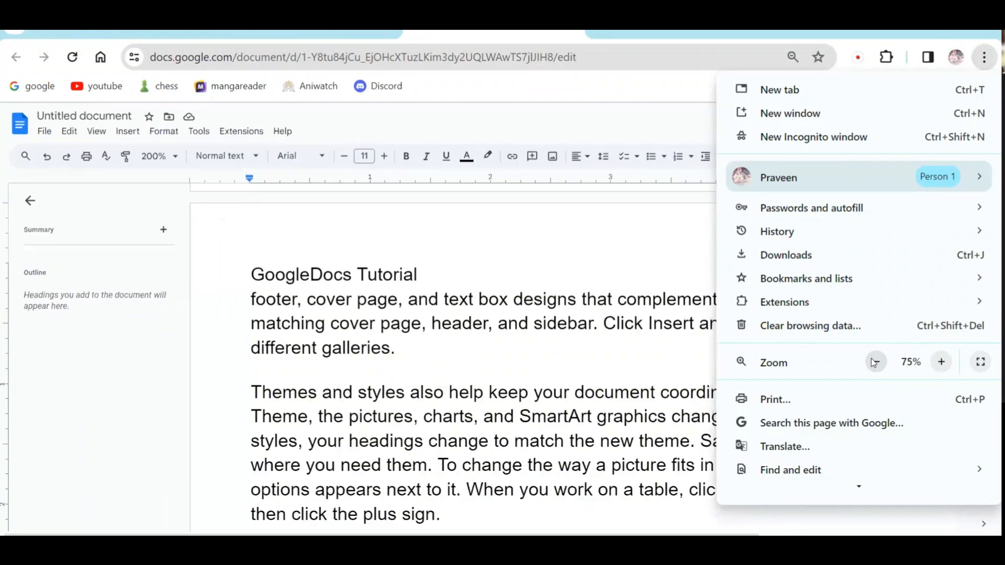
left_click(875, 361)
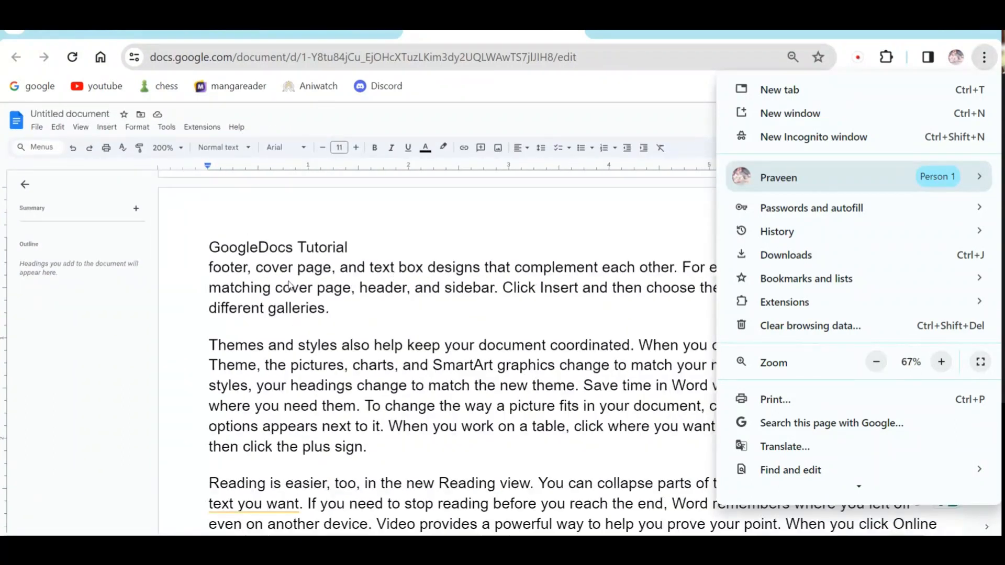
left_click(386, 314)
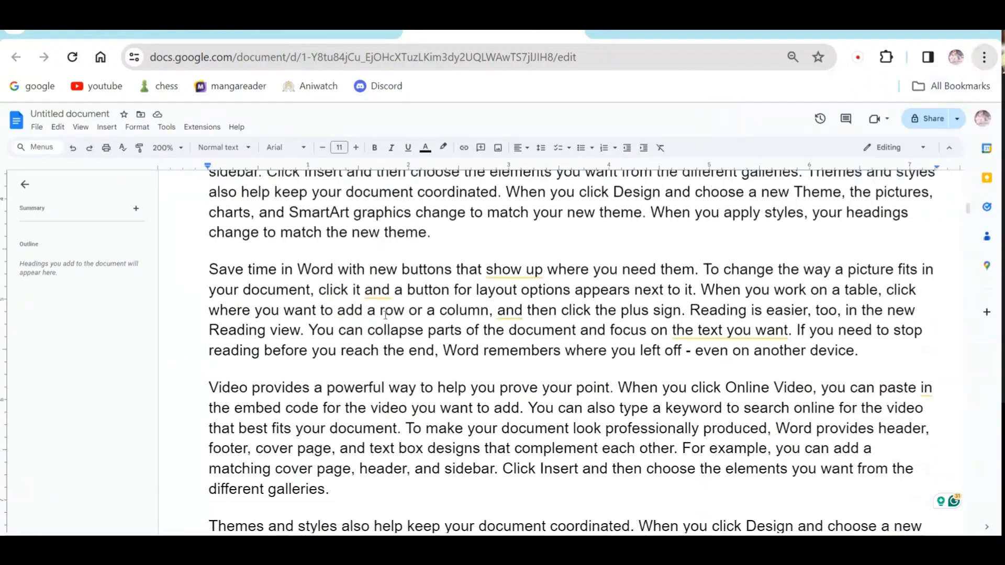
Insert a page break on page 3 after the paragraph ending in "change to match the new theme.".
left_click(108, 128)
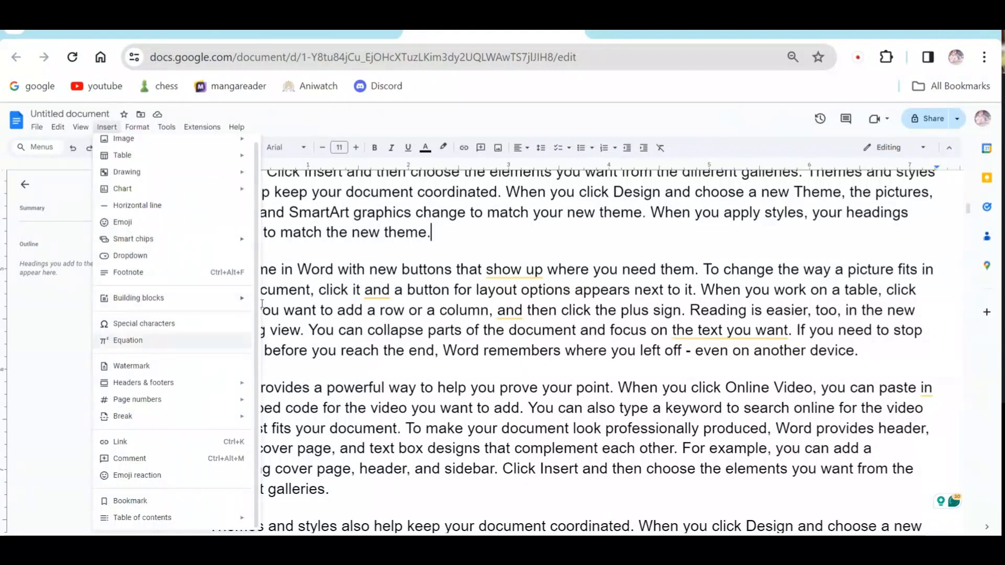
mouse_move(167, 409)
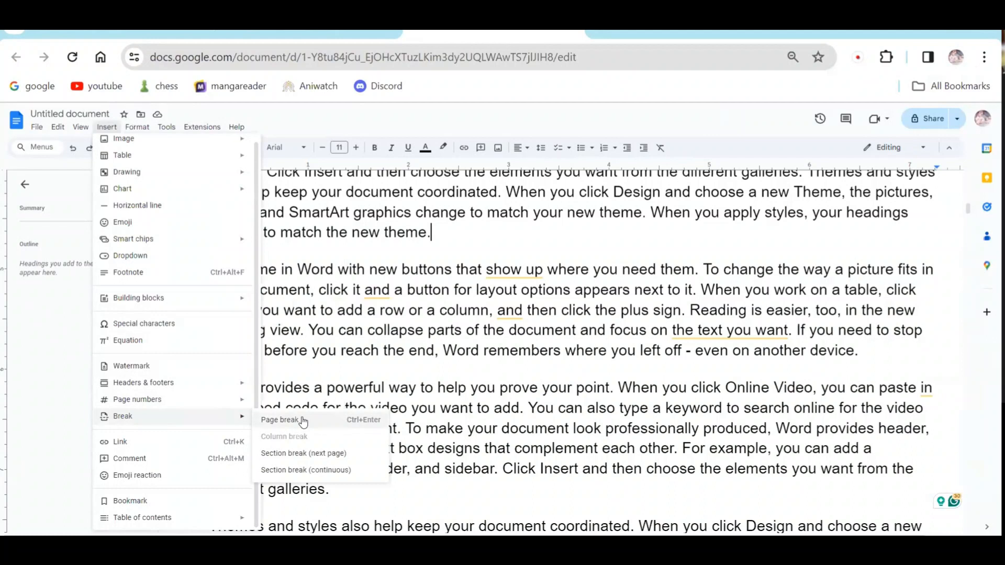
left_click(304, 421)
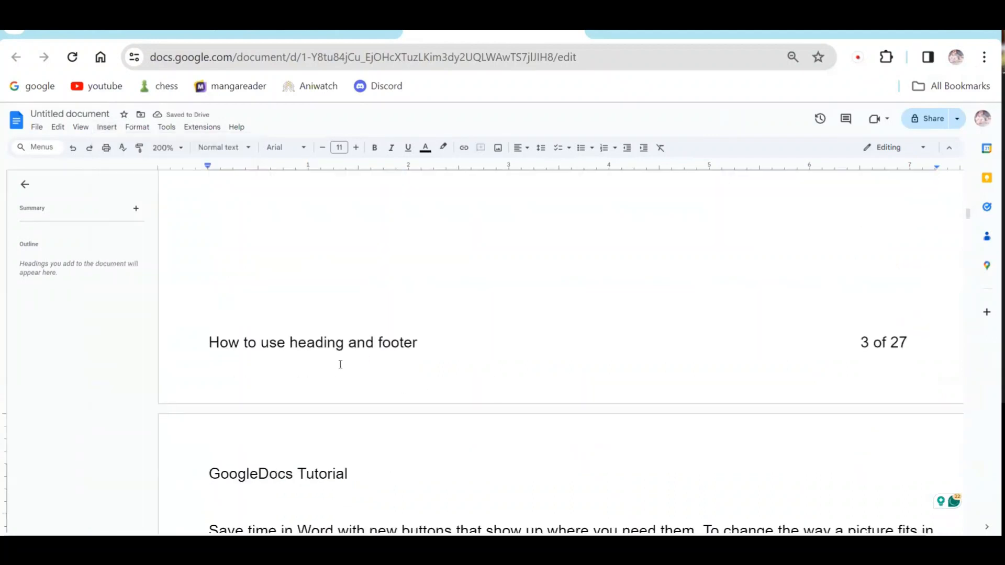
Insert a next-page section break on page 4 after the paragraph ending in "then click the plus sign.".
scroll(327, 387, "down", 5)
scroll(329, 388, "down", 5)
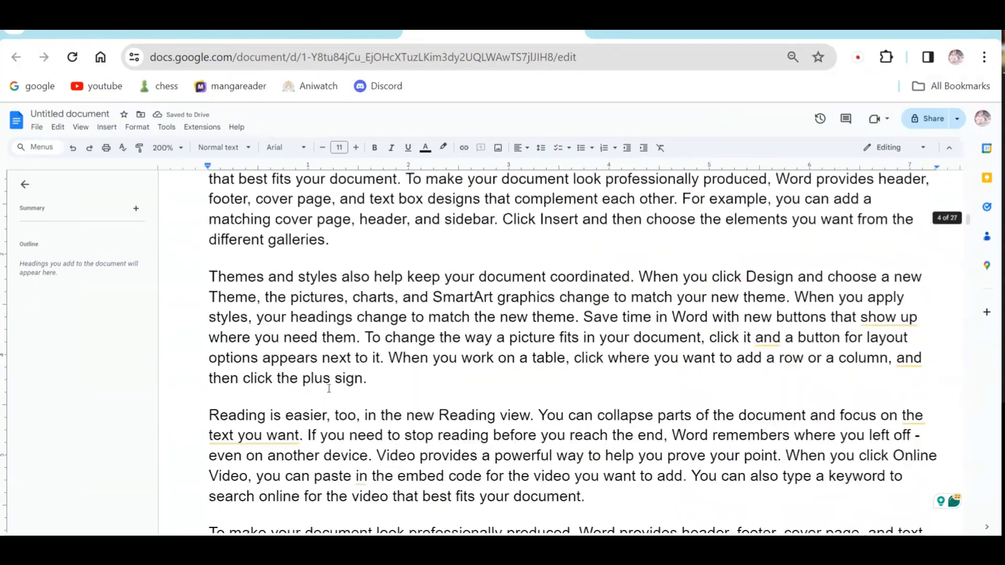
left_click(402, 347)
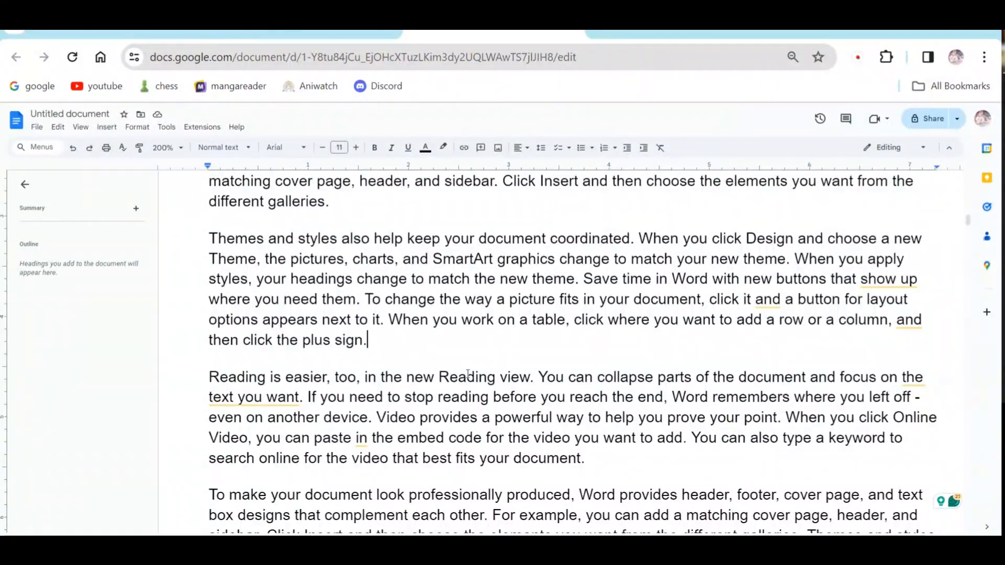
left_click(97, 128)
mouse_move(199, 402)
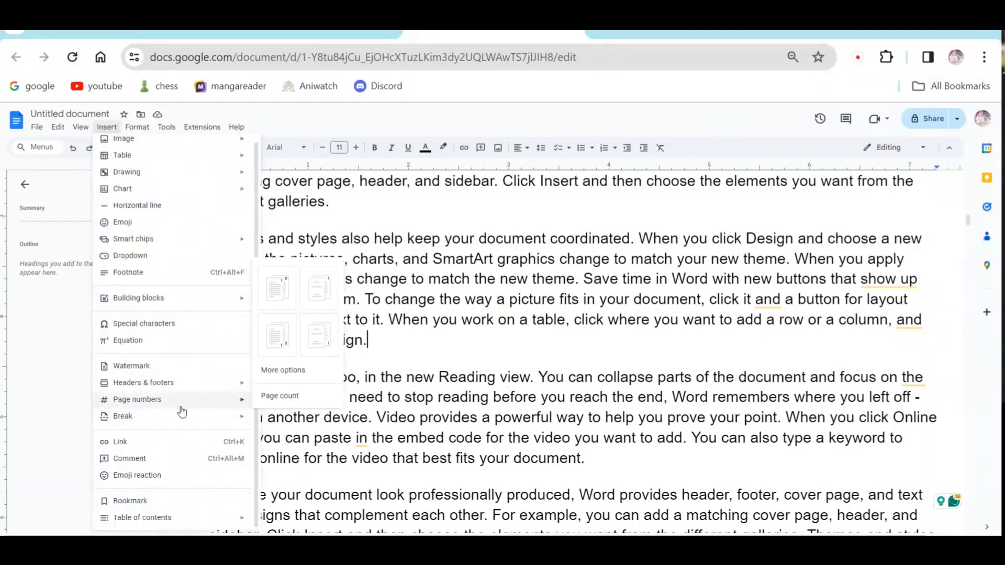
mouse_move(180, 417)
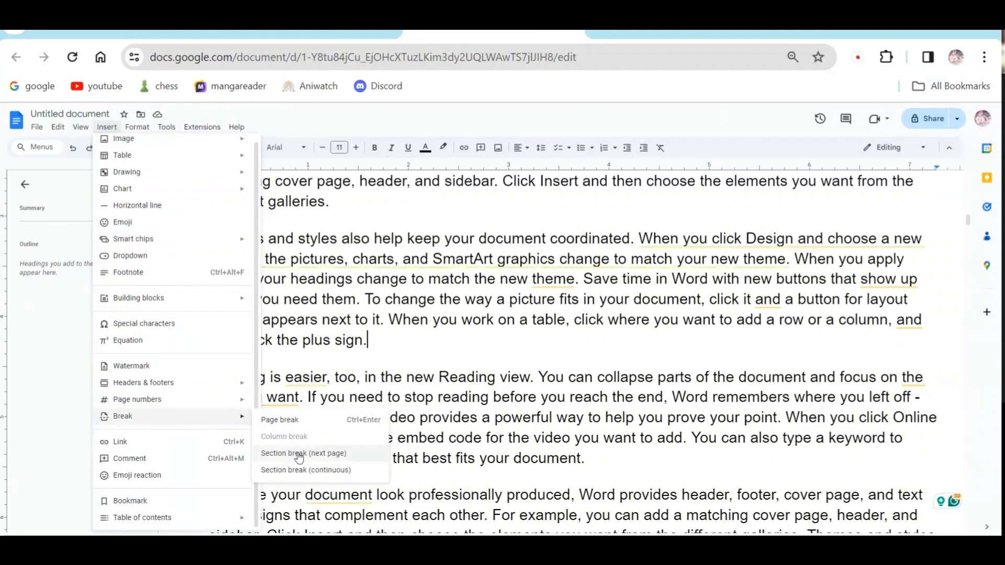
left_click(348, 456)
scroll(431, 415, "up", 3)
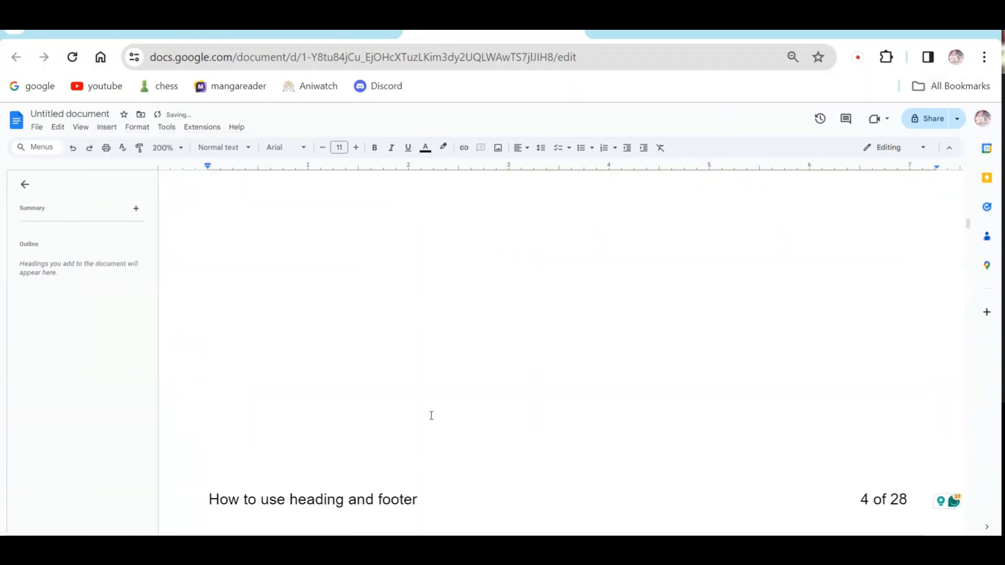
Open the page 5 header and compare the Section 1 and Section 2 headers on either side of the section break.
scroll(432, 416, "down", 3)
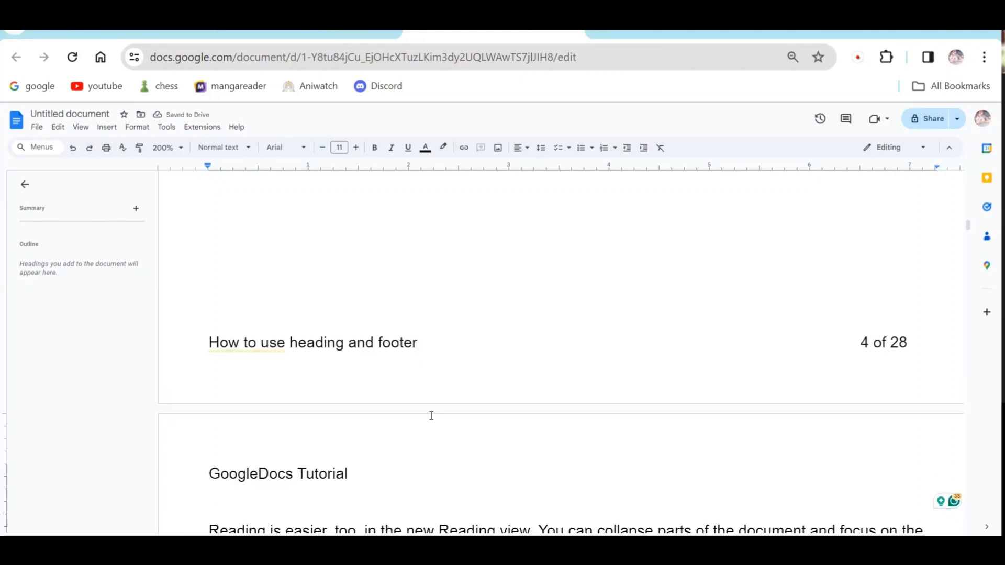
scroll(431, 416, "down", 3)
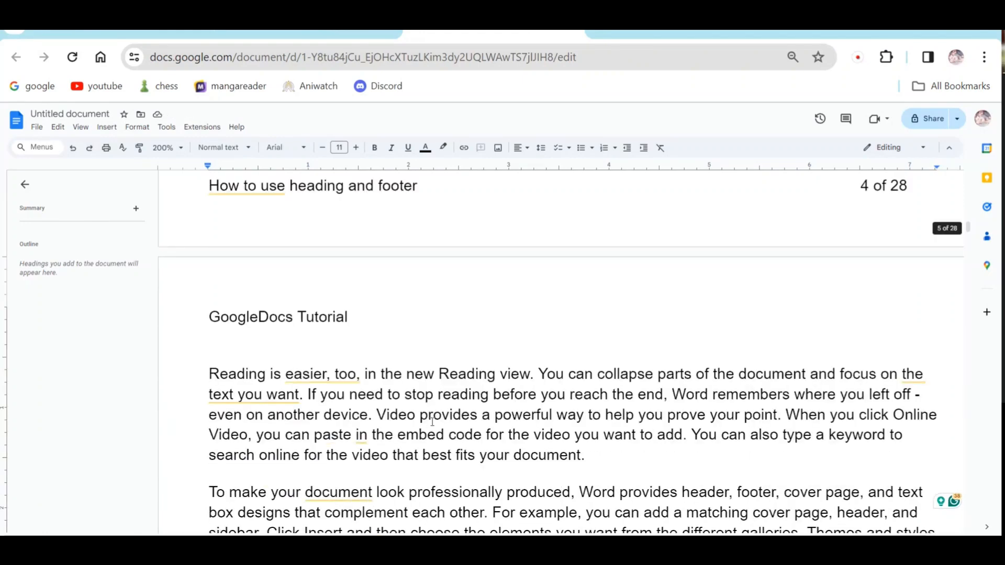
double_click(409, 281)
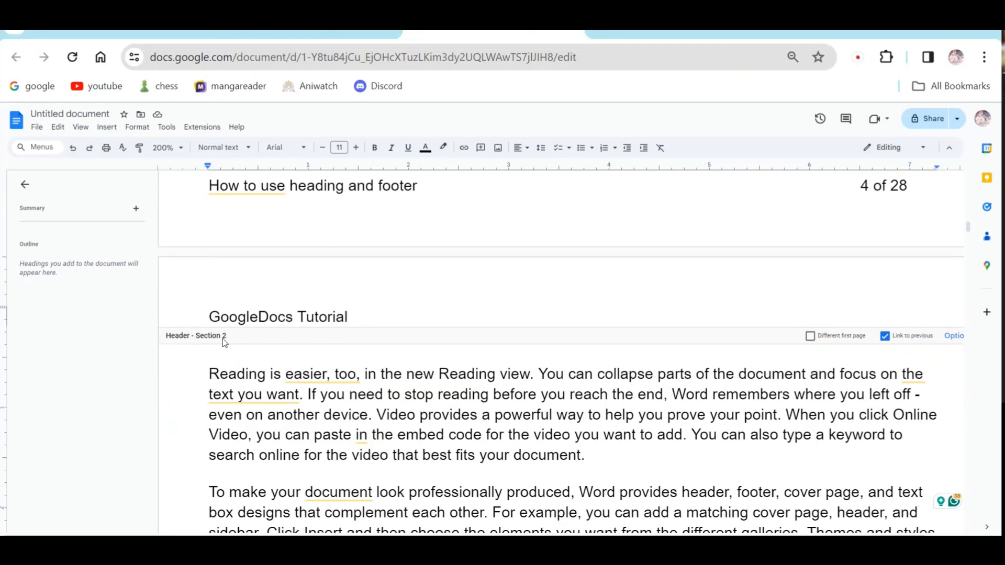
scroll(412, 355, "up", 10)
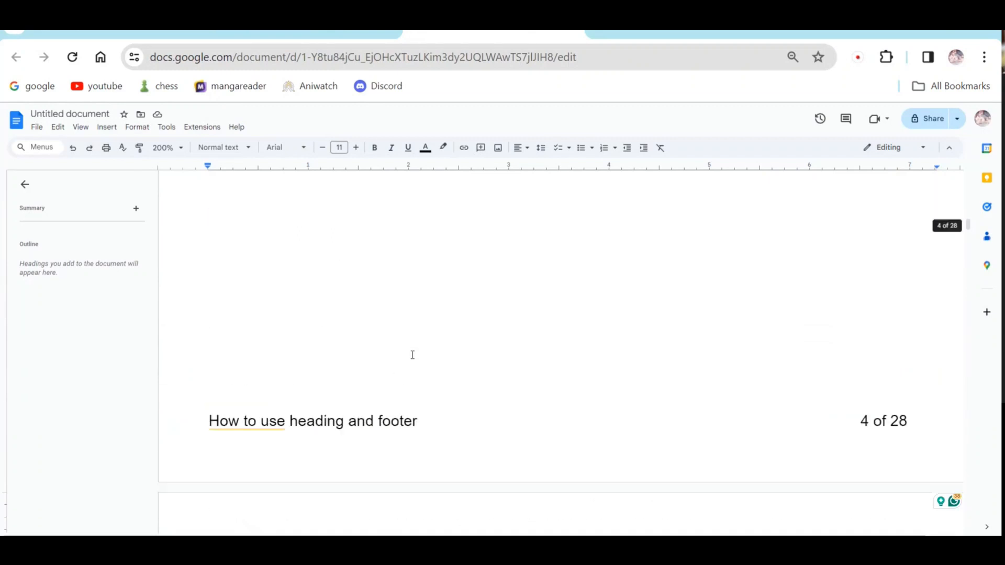
scroll(412, 355, "up", 8)
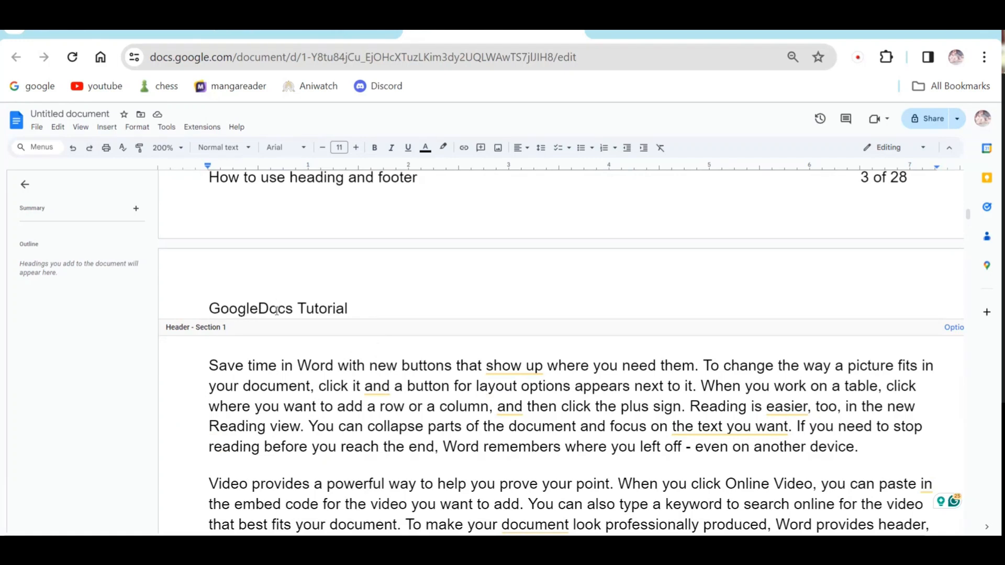
scroll(358, 355, "down", 15)
left_click(358, 355)
scroll(357, 355, "down", 3)
scroll(353, 319, "up", 4)
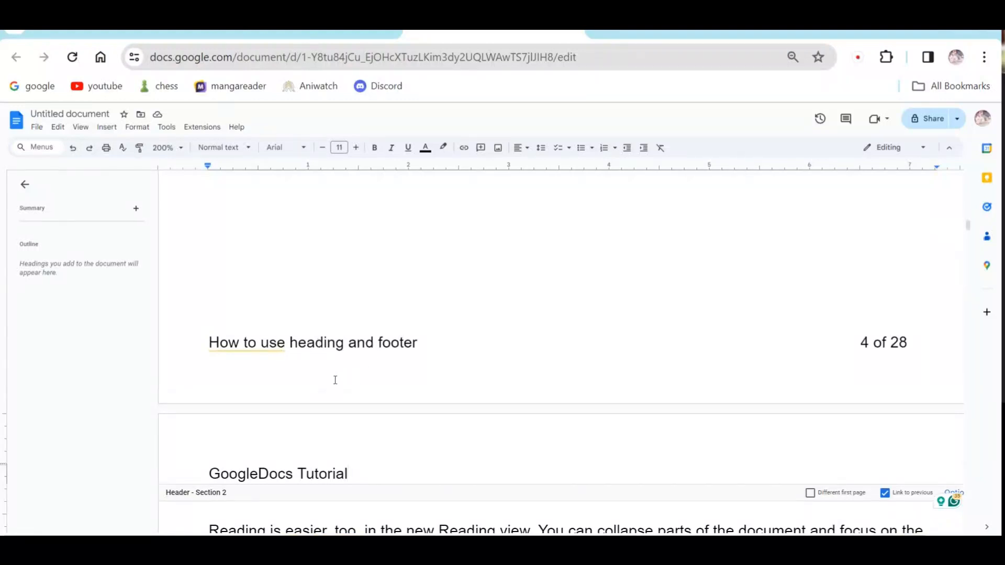
scroll(339, 382, "down", 2)
scroll(342, 386, "down", 3)
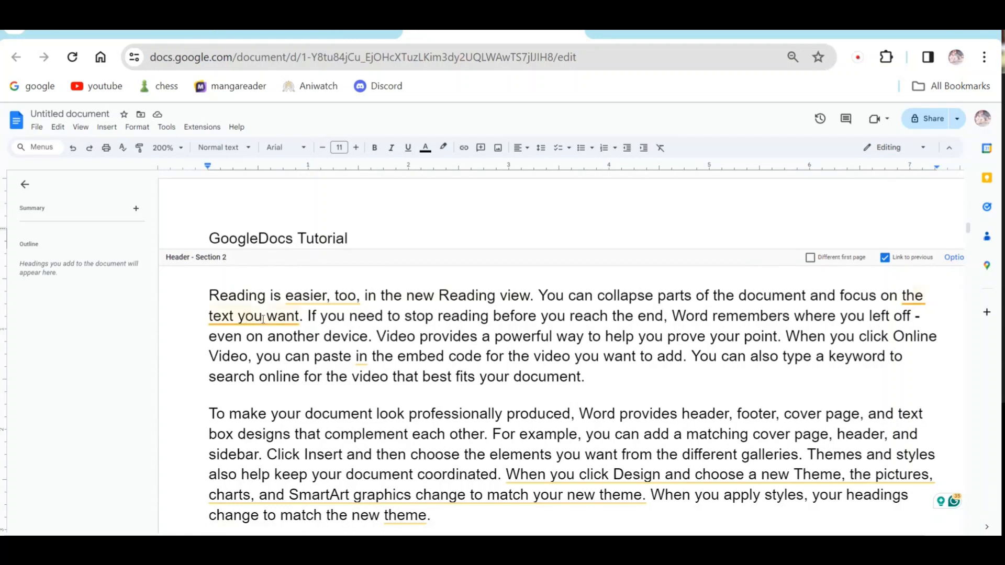
Replace the footer text on page 5 in Section 2 with "How to insert sections".
scroll(314, 335, "down", 10)
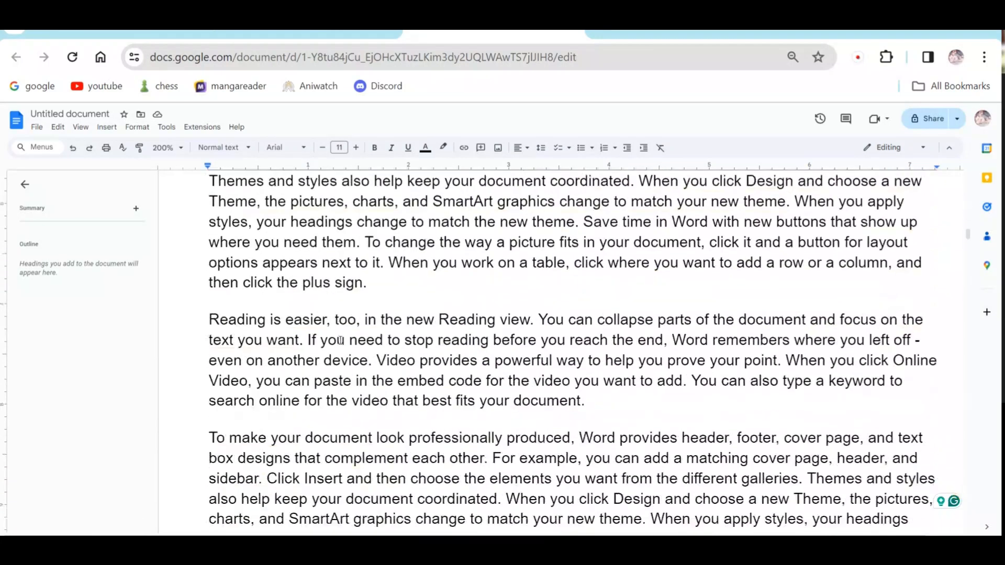
scroll(340, 341, "down", 5)
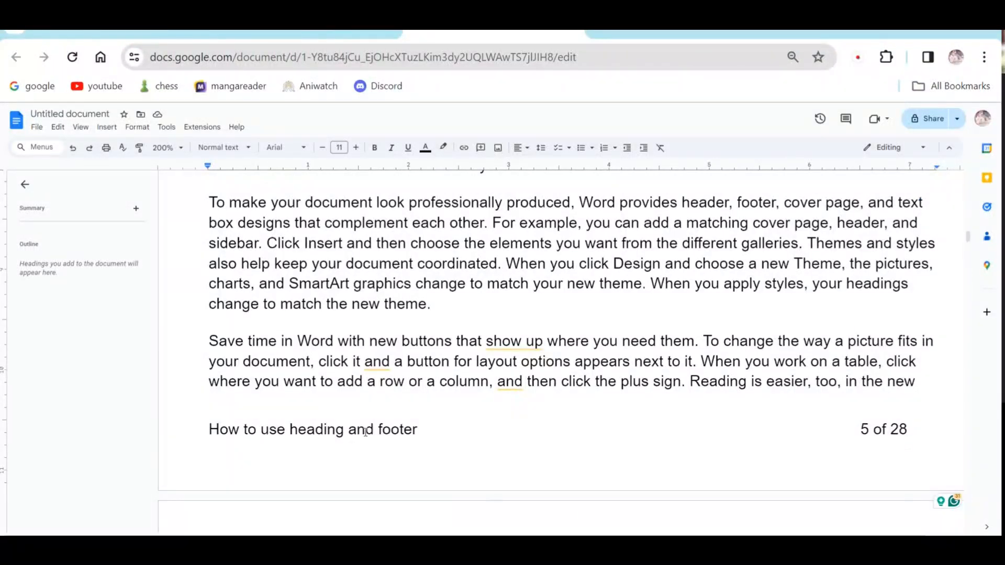
left_click_drag(431, 433, 212, 433)
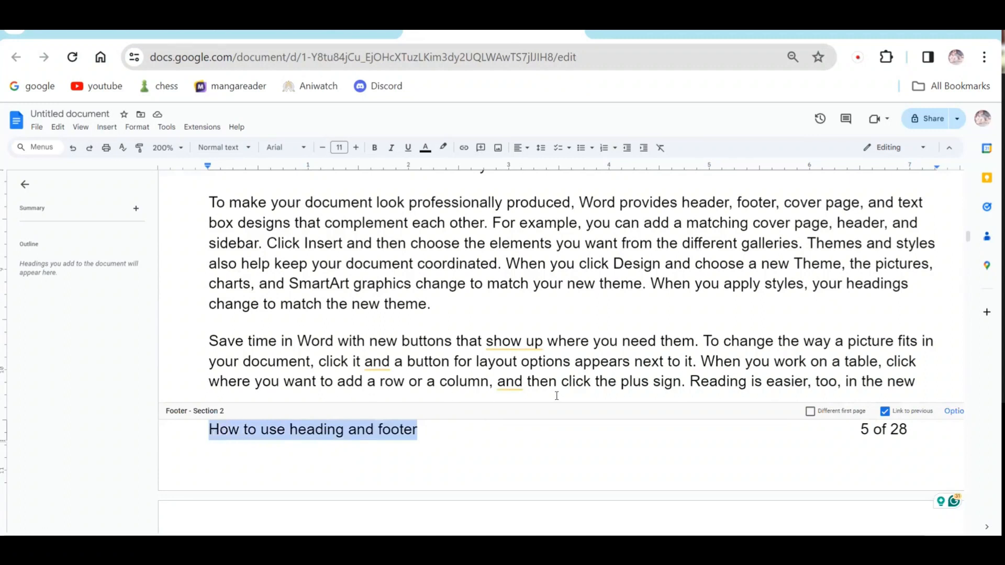
type("How ")
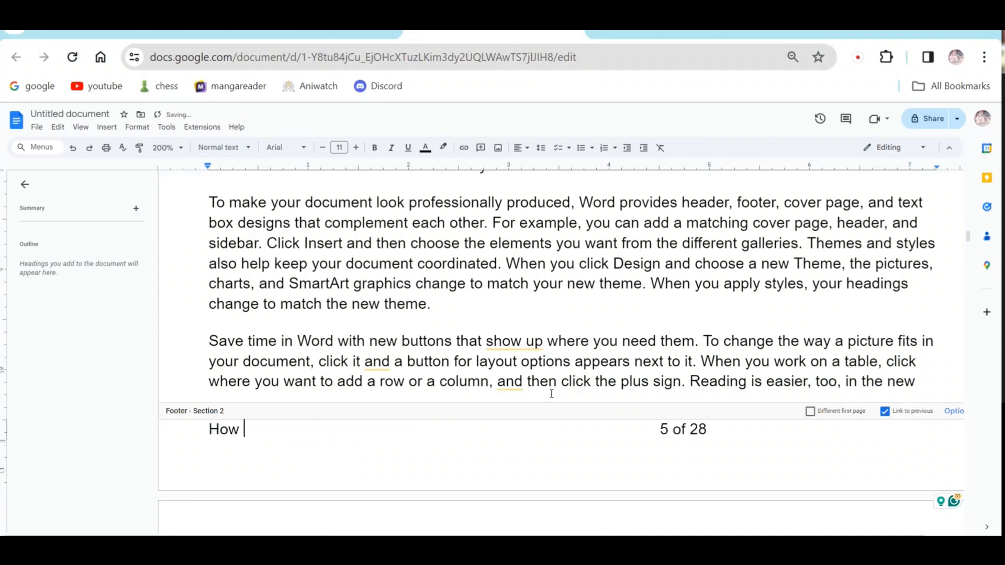
type("insert")
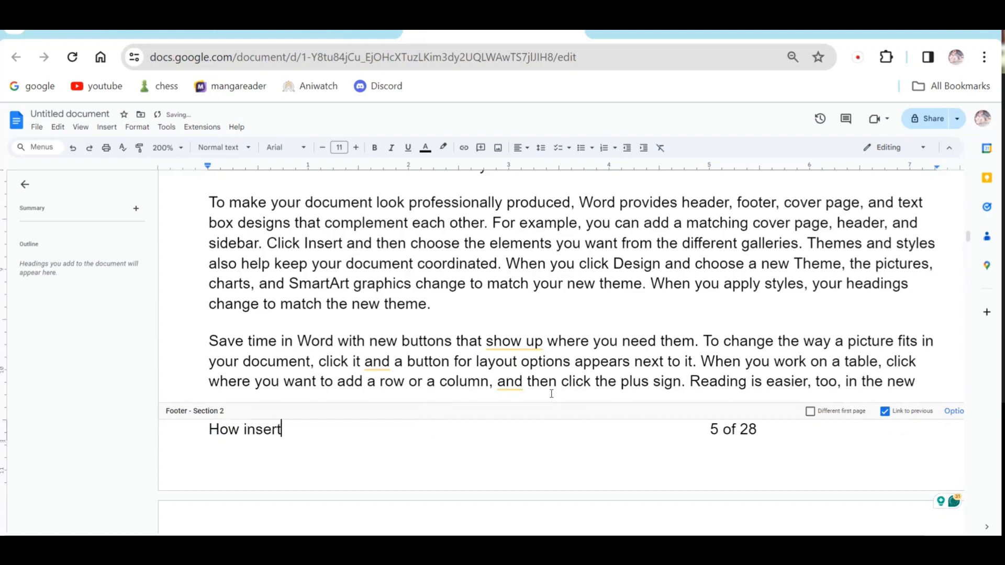
type(" sections")
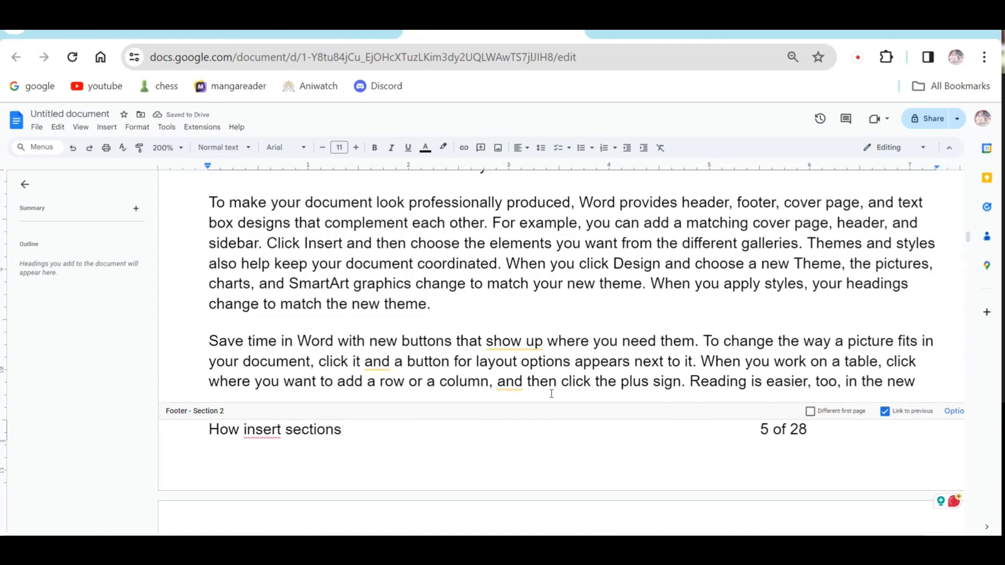
key("Home")
key("ctrl+Right")
type("to")
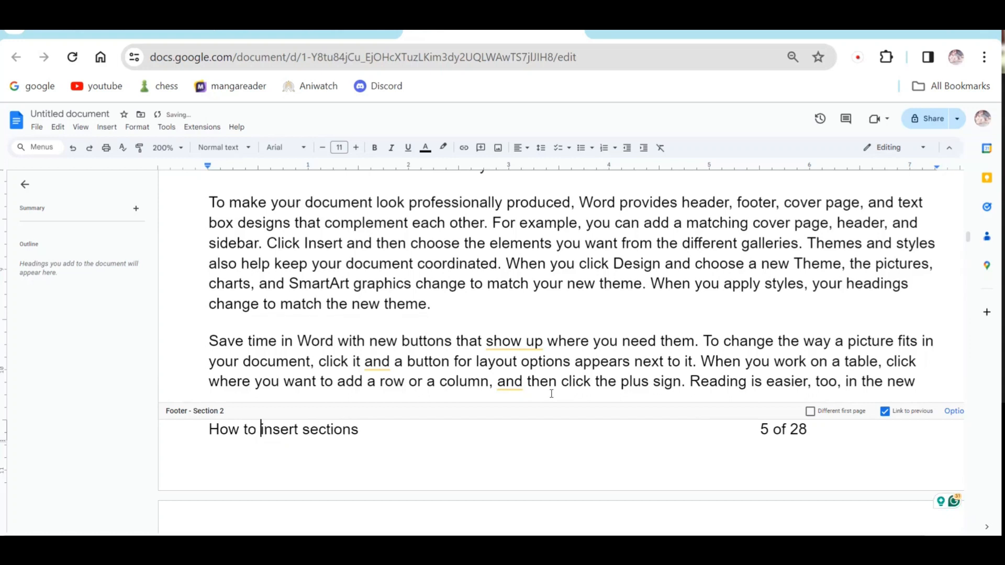
Compare the Section 1 footer on page 4 with the Section 2 footer on page 5, including their available options.
scroll(551, 393, "up", 20)
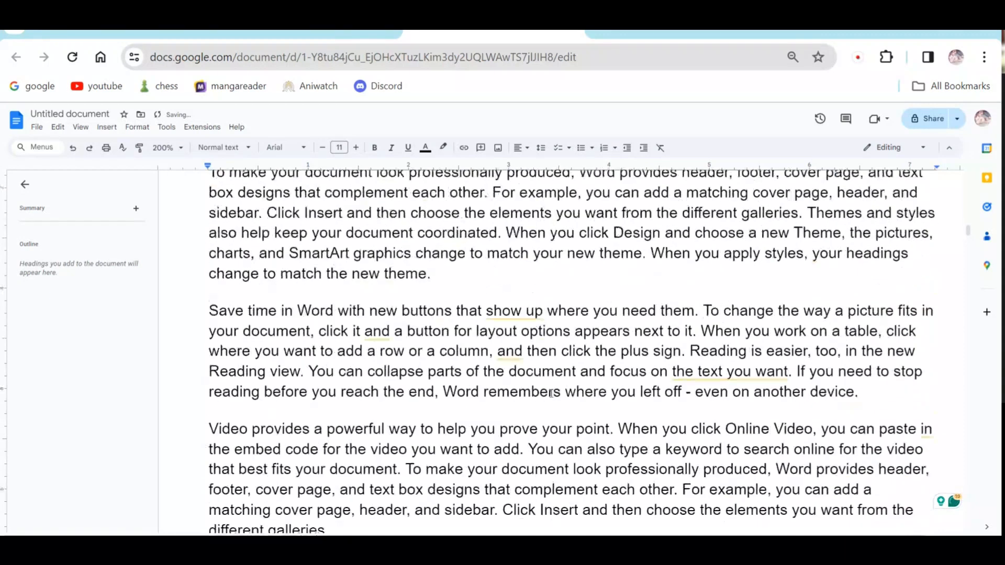
scroll(551, 394, "down", 5)
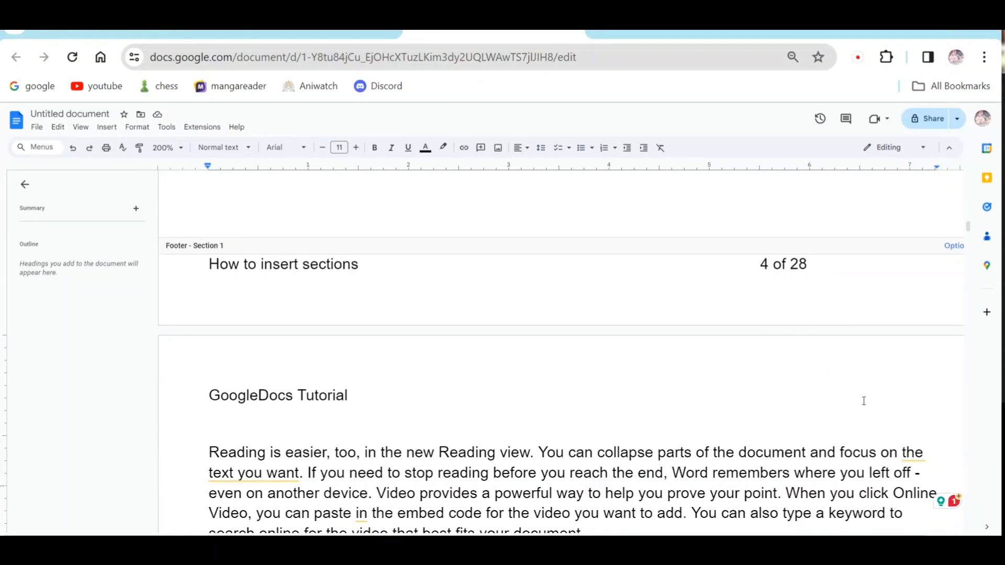
scroll(921, 314, "right", 2)
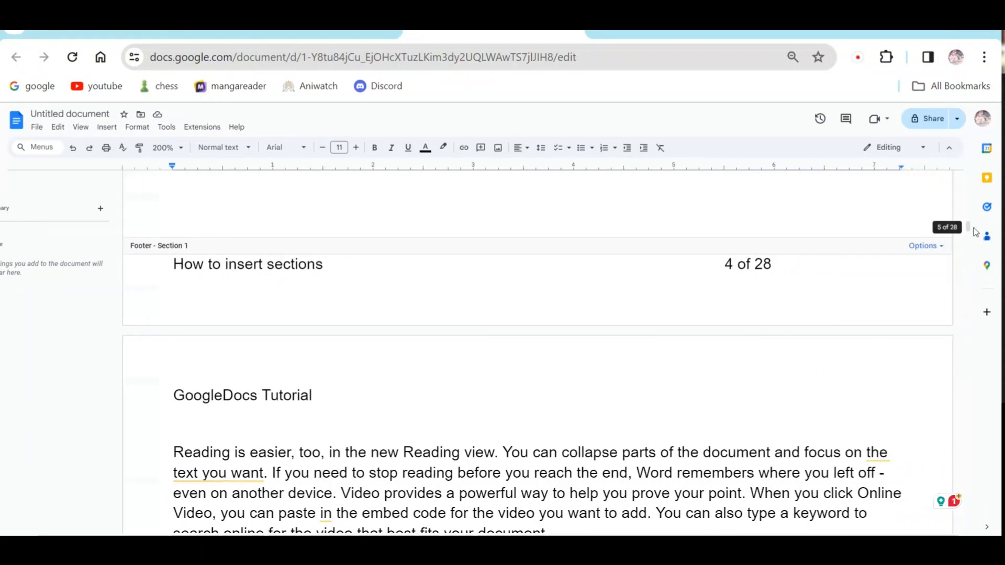
left_click(924, 246)
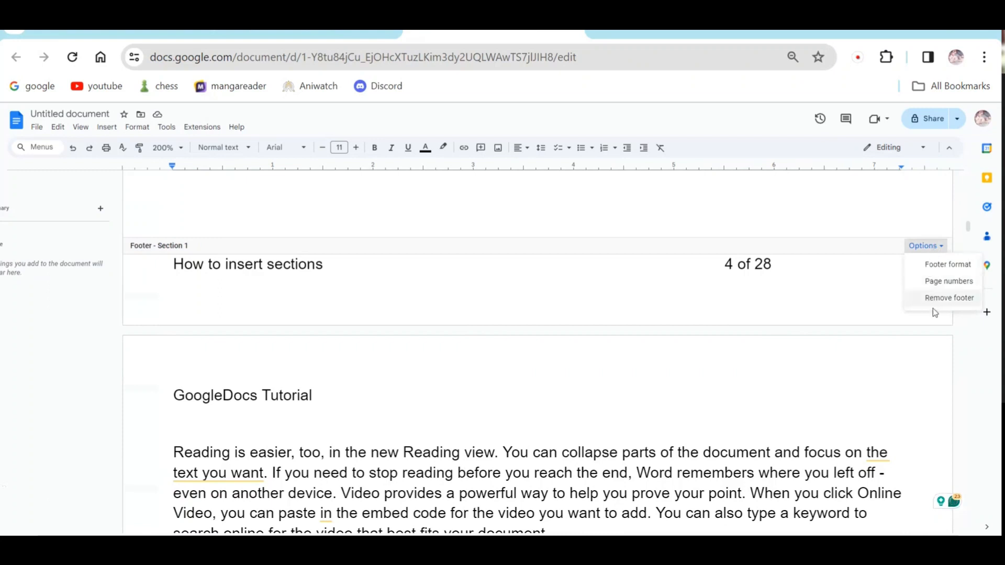
scroll(319, 345, "down", 15)
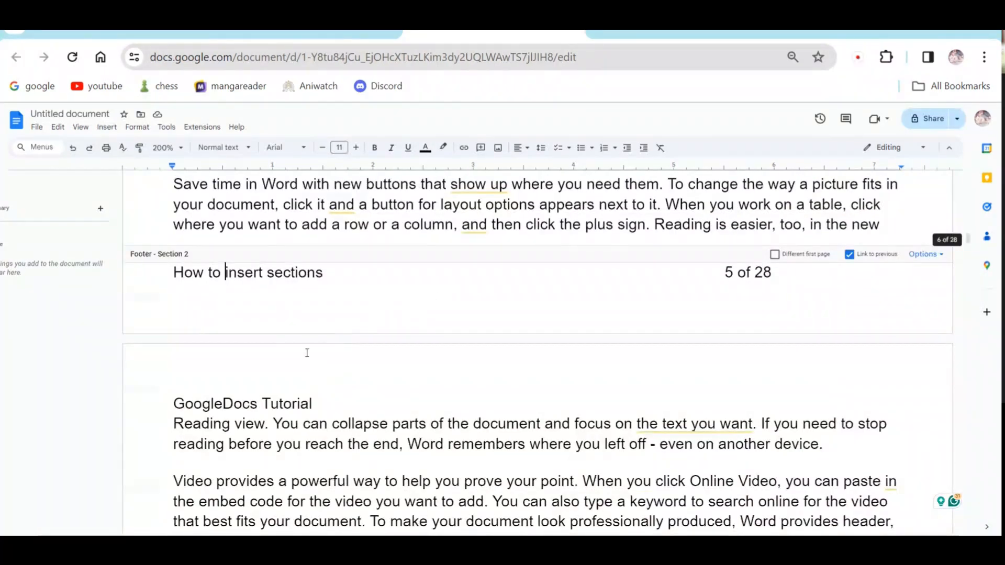
scroll(324, 355, "up", 3)
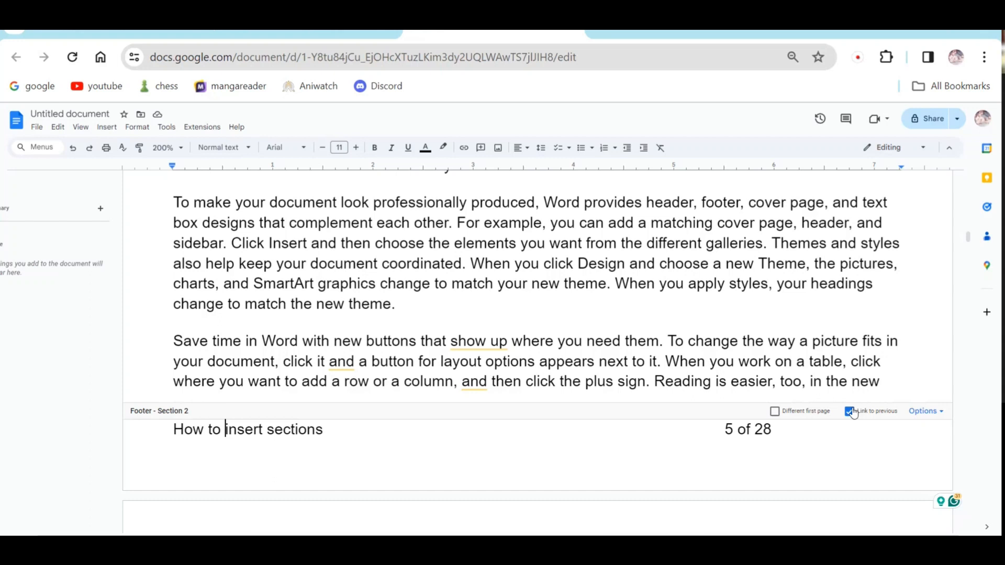
Undo the text replacement in the Section 2 footer.
key("ctrl+z")
key("ctrl+z")
key("ctrl+z")
key("ctrl+z")
key("ctrl+z")
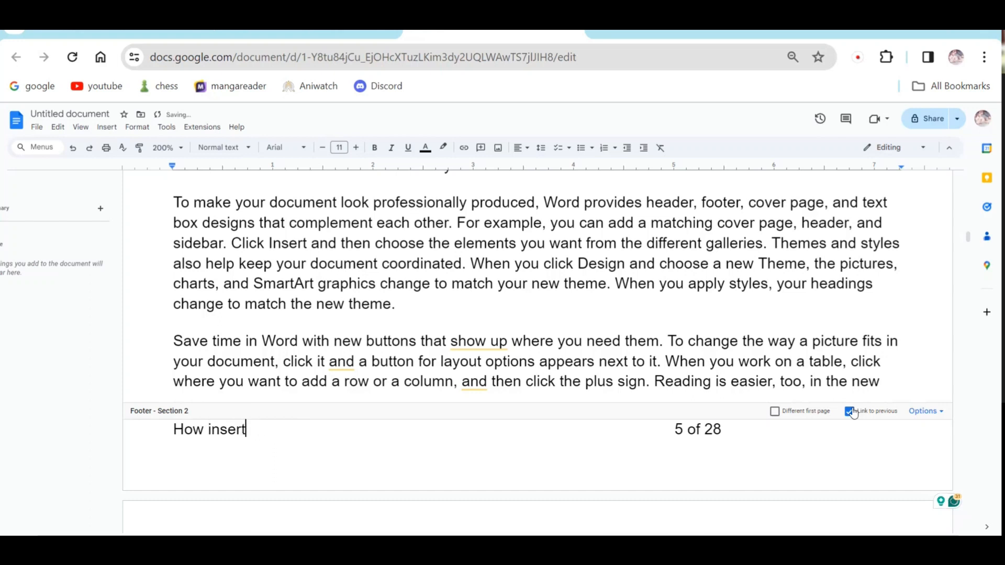
key("ctrl+z")
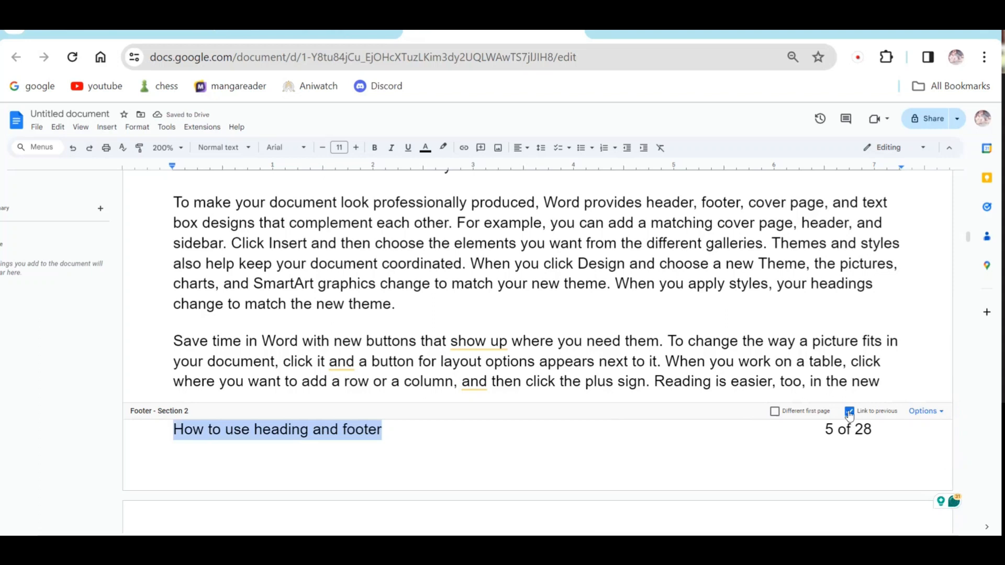
Unlink the Section 2 footer on page 5 from the previous section and check the footers of both sections.
left_click(849, 412)
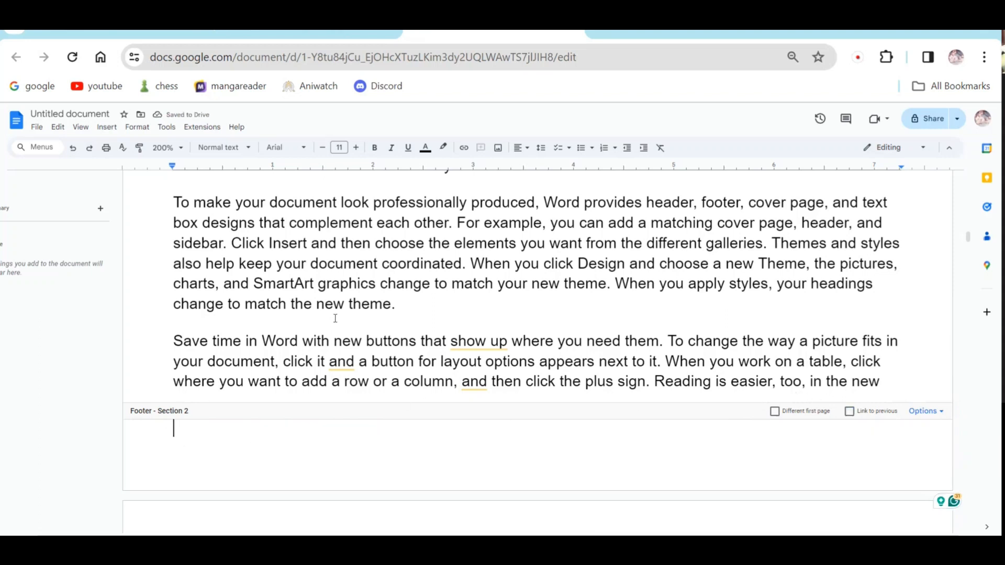
scroll(336, 322, "down", 5)
scroll(336, 321, "down", 8)
scroll(272, 383, "up", 3)
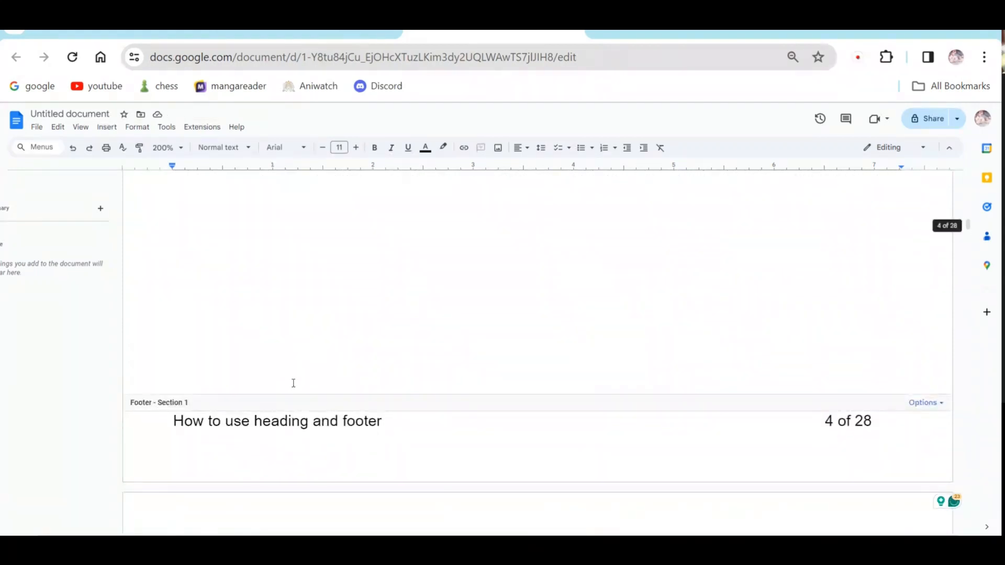
scroll(293, 383, "down", 20)
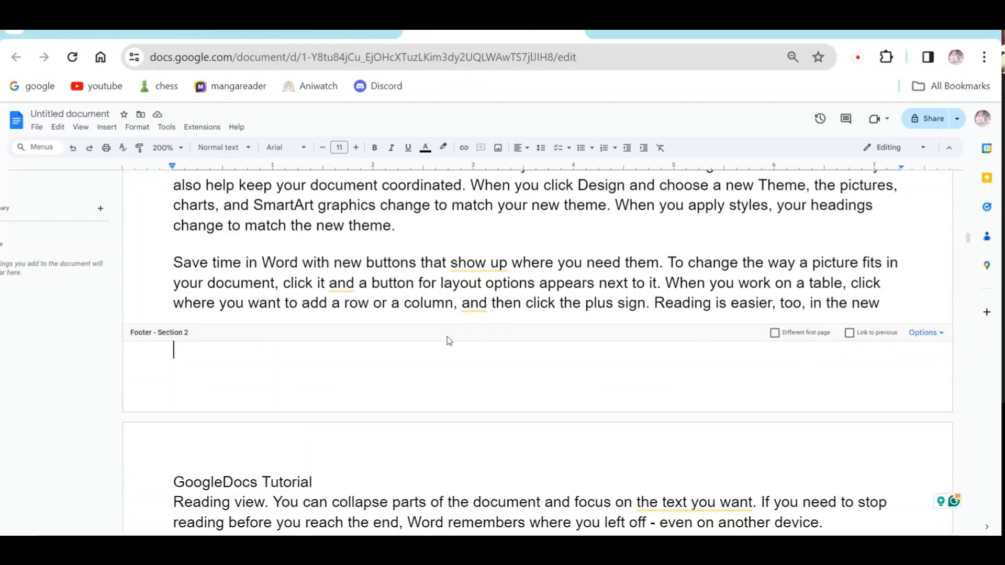
scroll(446, 340, "up", 6)
scroll(446, 340, "down", 2)
scroll(447, 342, "up", 2)
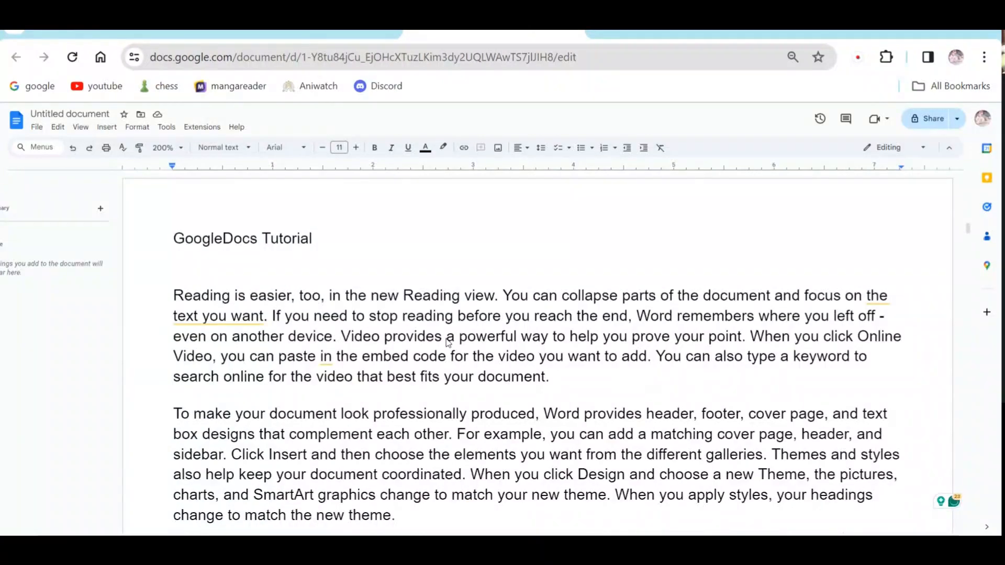
scroll(446, 339, "down", 15)
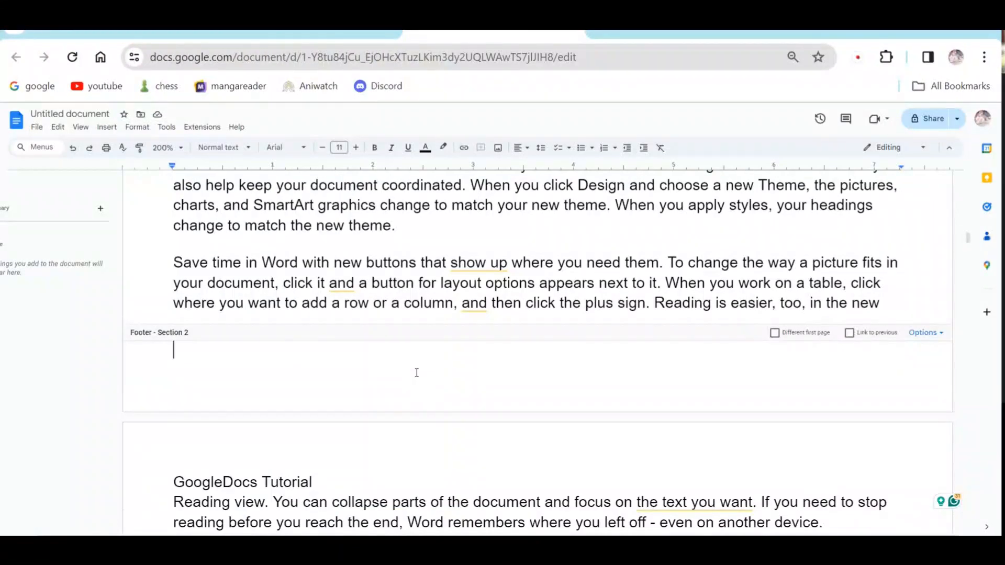
Enter "How to insert section breaks in GoogleDocs" as the Section 2 footer text and compare it with the Section 1 footer.
type("GHiow=")
key("BackSpace")
key("ctrl+a")
type("How to insert se")
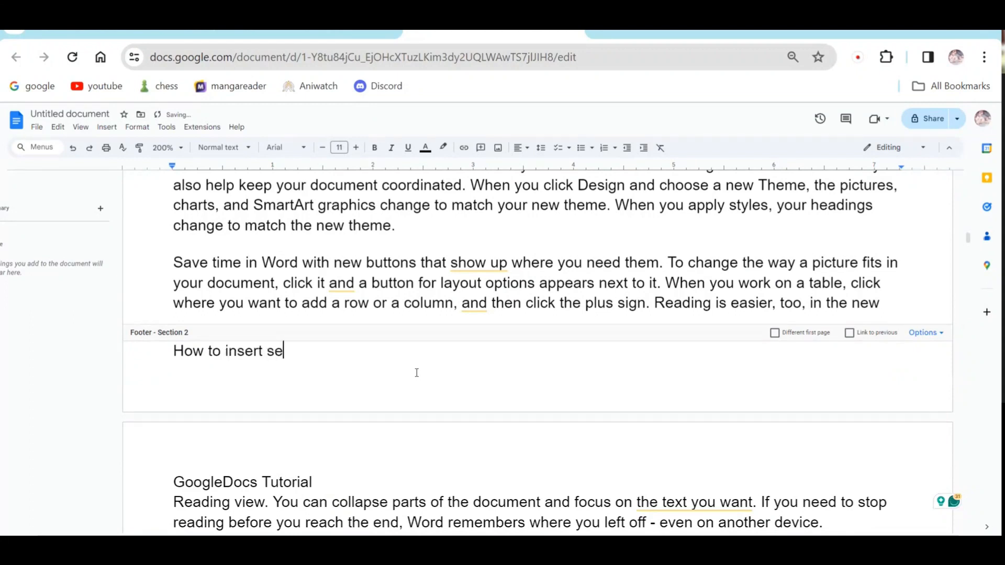
type("ction breaks in G")
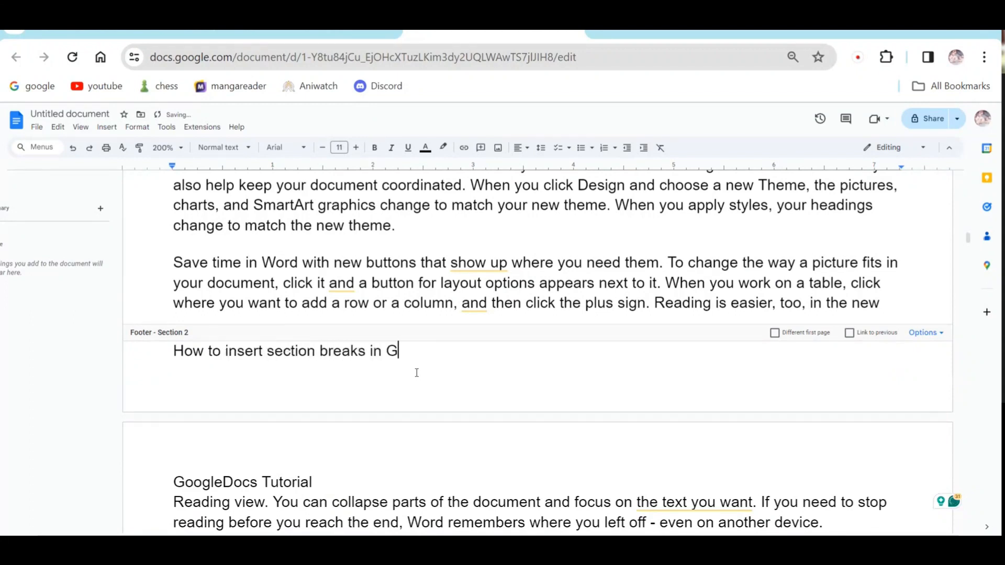
type("oogleDocs")
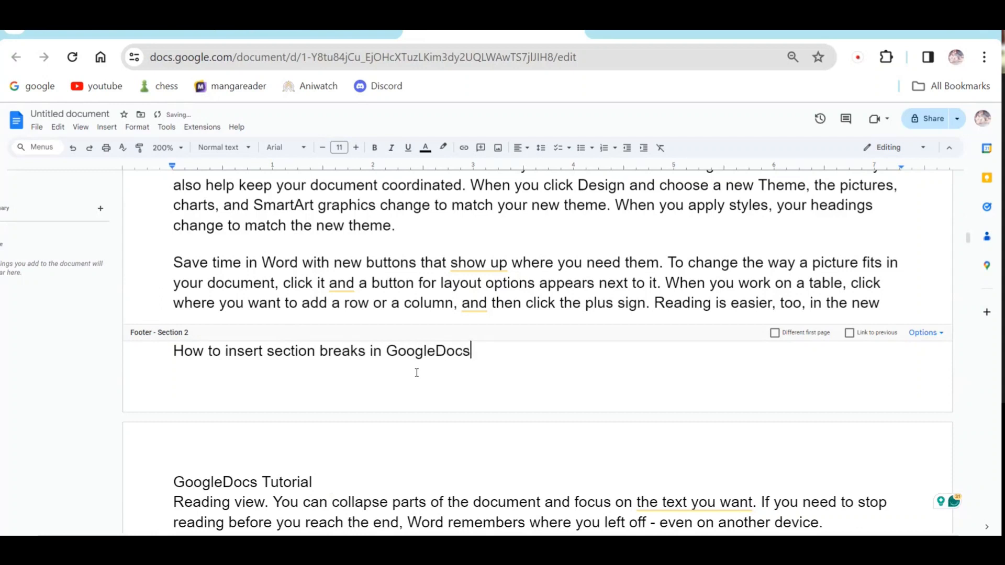
scroll(416, 373, "up", 10)
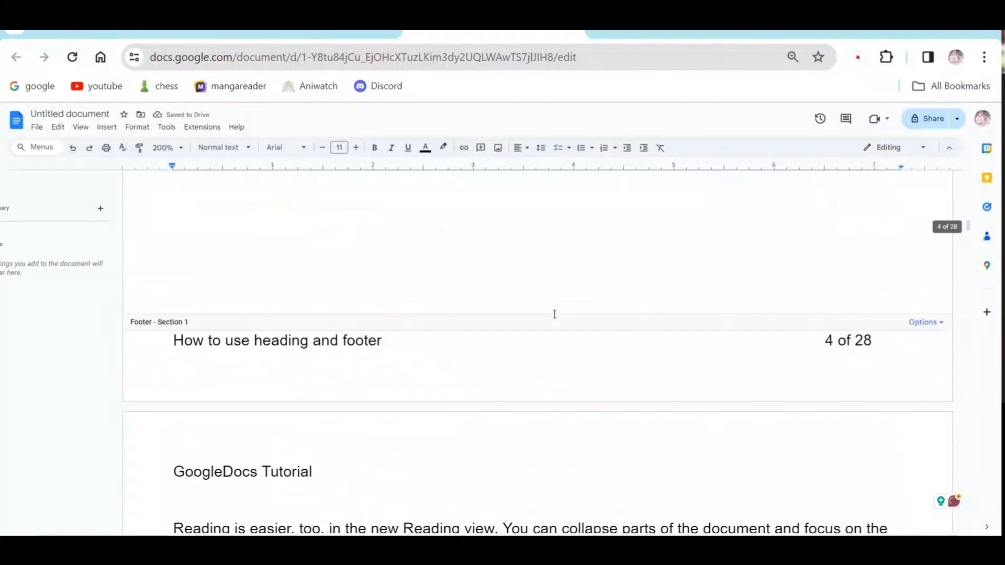
scroll(518, 422, "down", 6)
scroll(519, 423, "down", 7)
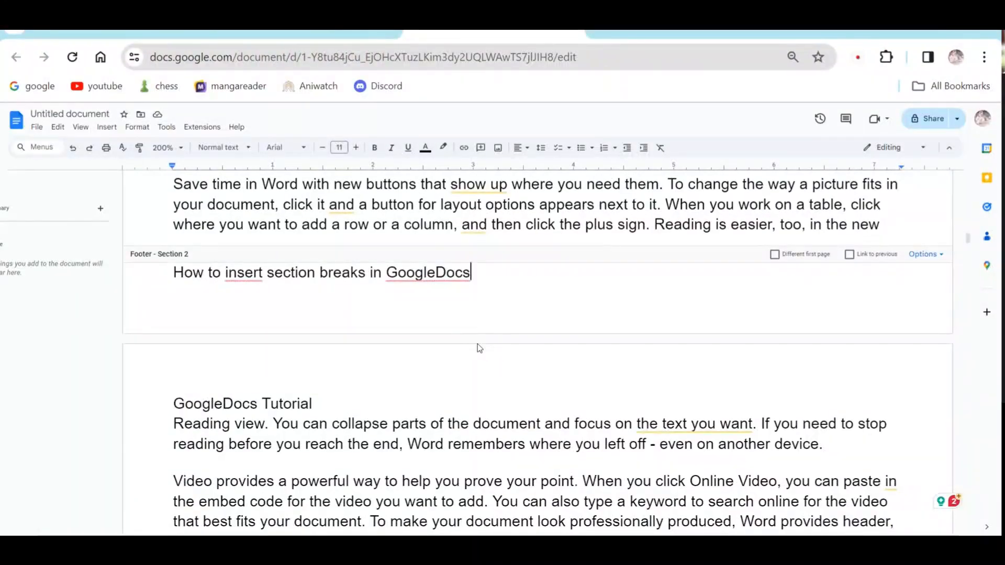
scroll(480, 341, "up", 3)
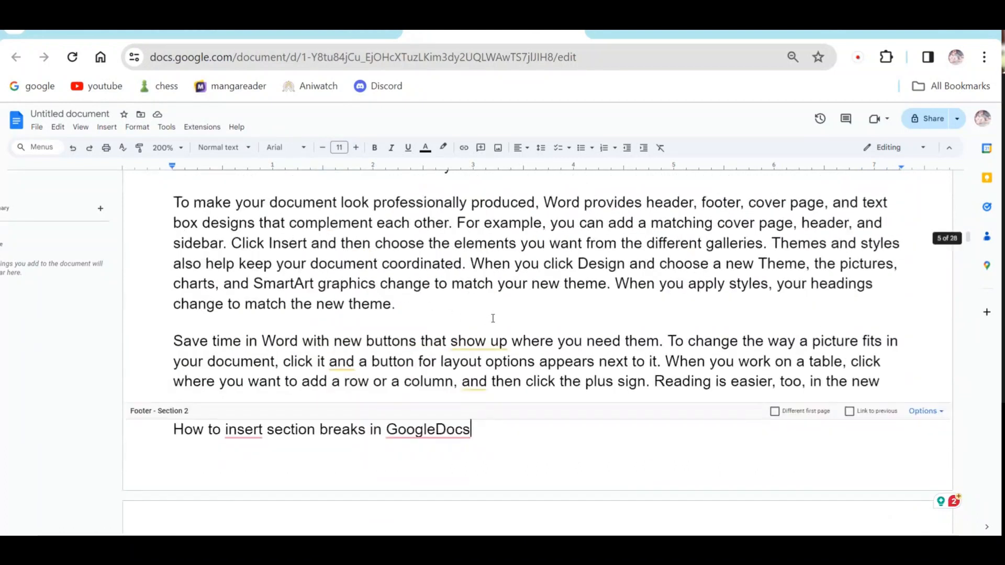
scroll(474, 417, "down", 3)
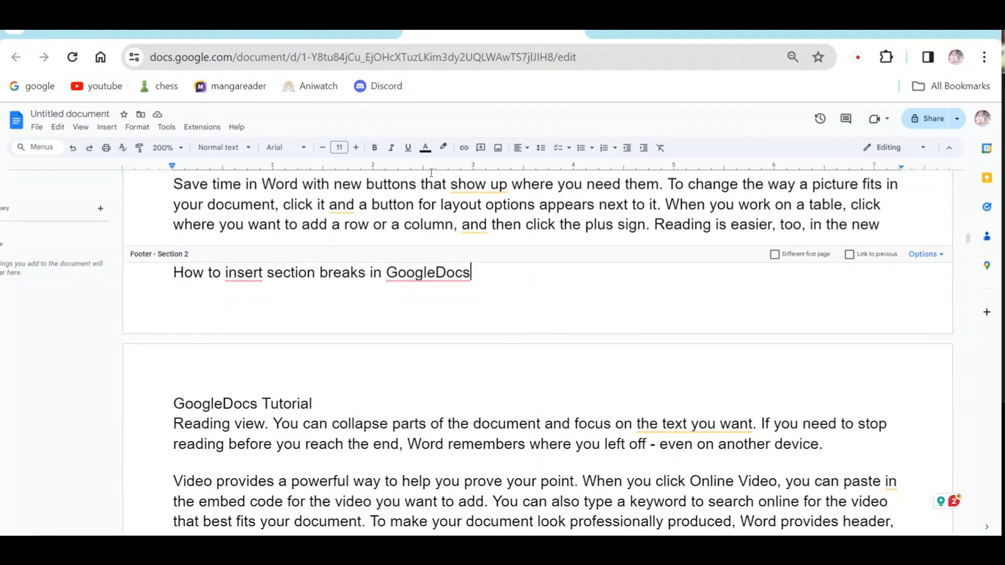
left_click(108, 128)
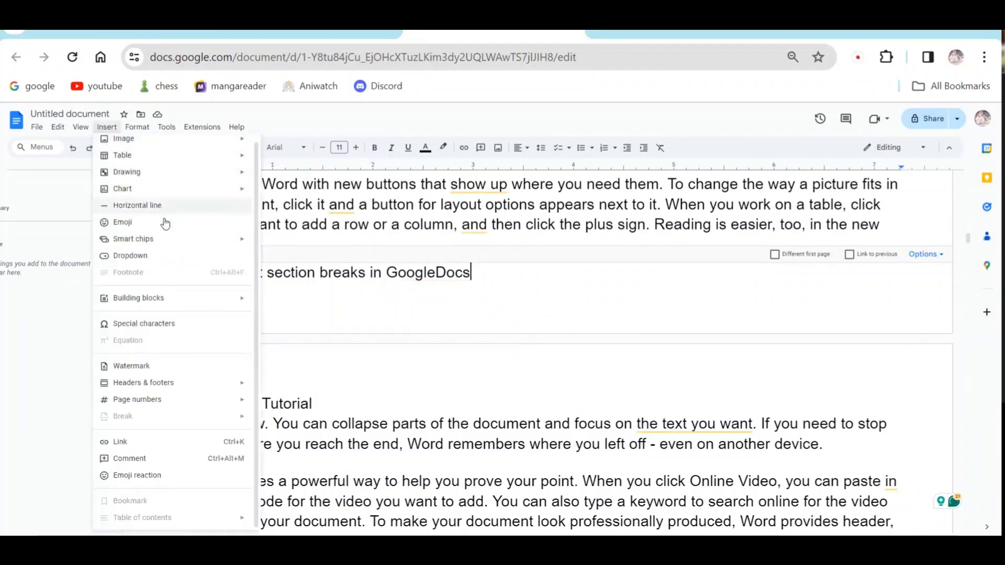
mouse_move(172, 244)
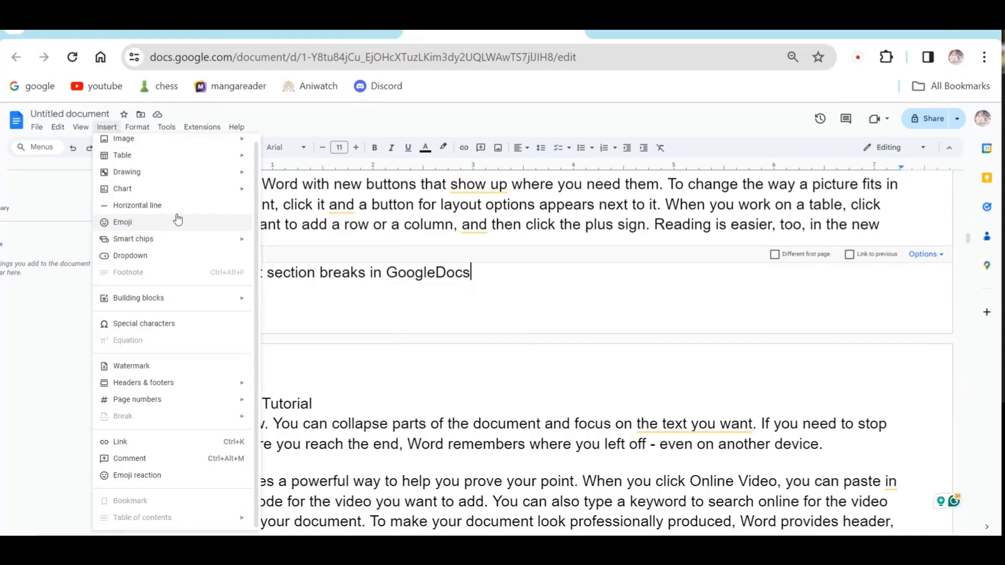
mouse_move(184, 192)
mouse_move(187, 175)
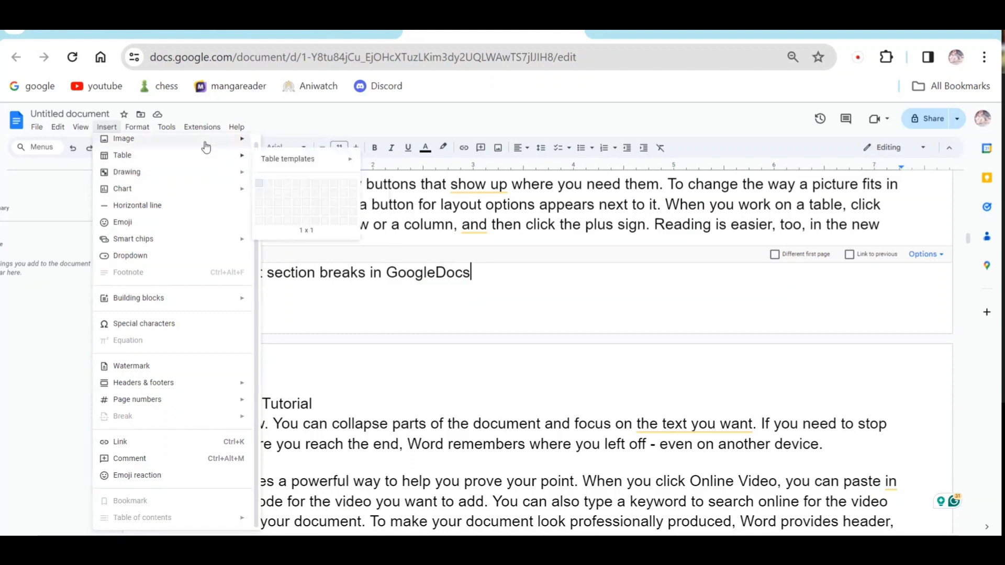
mouse_move(205, 146)
key("Escape")
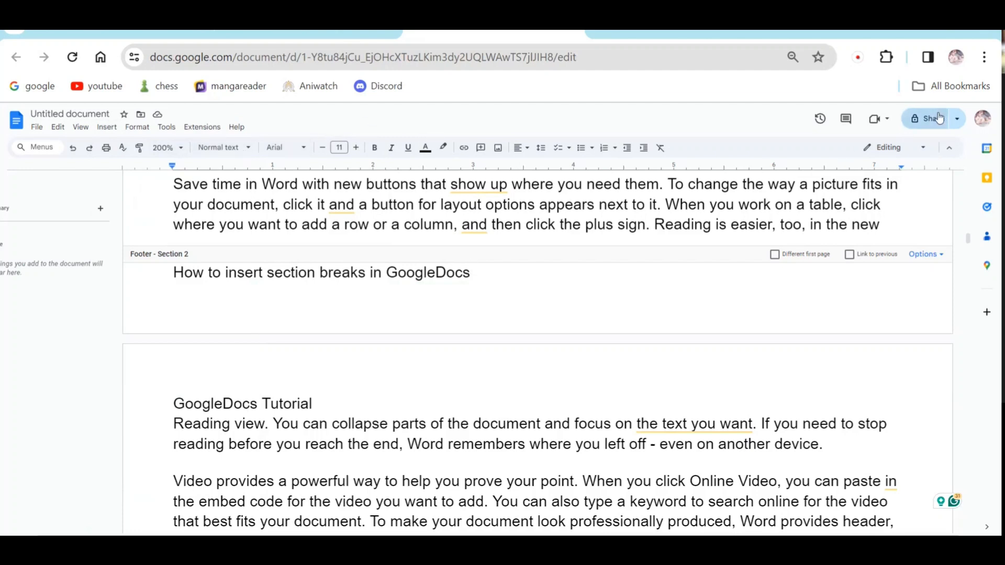
Set the browser zoom to 90% and fit the document's zoom to the window.
left_click(984, 57)
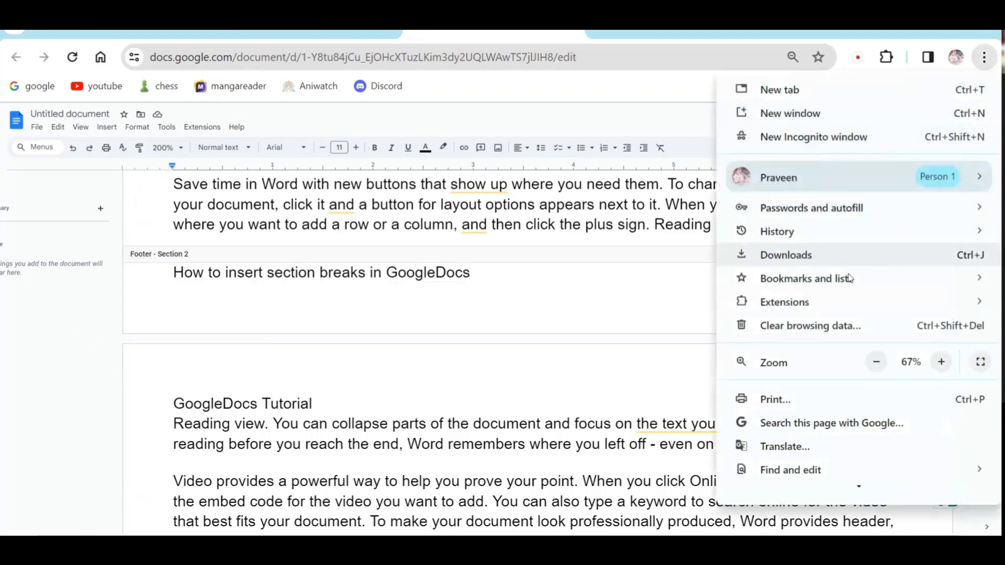
left_click(940, 362)
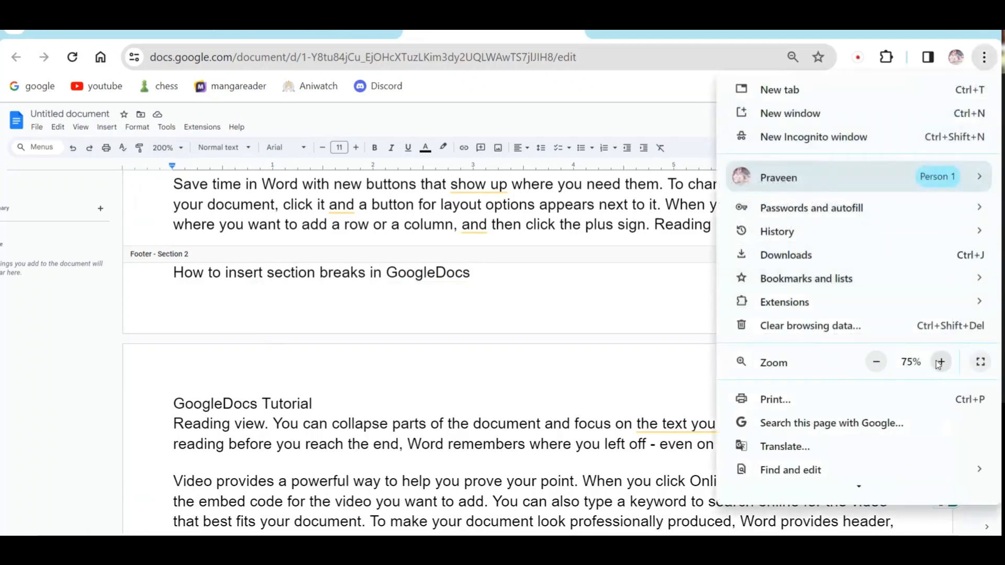
left_click(941, 361)
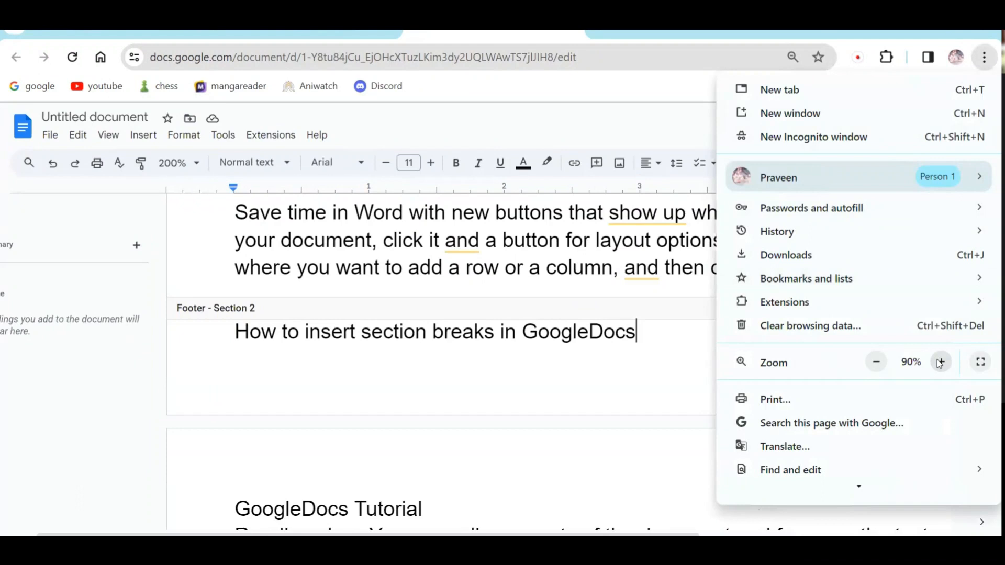
left_click(560, 240)
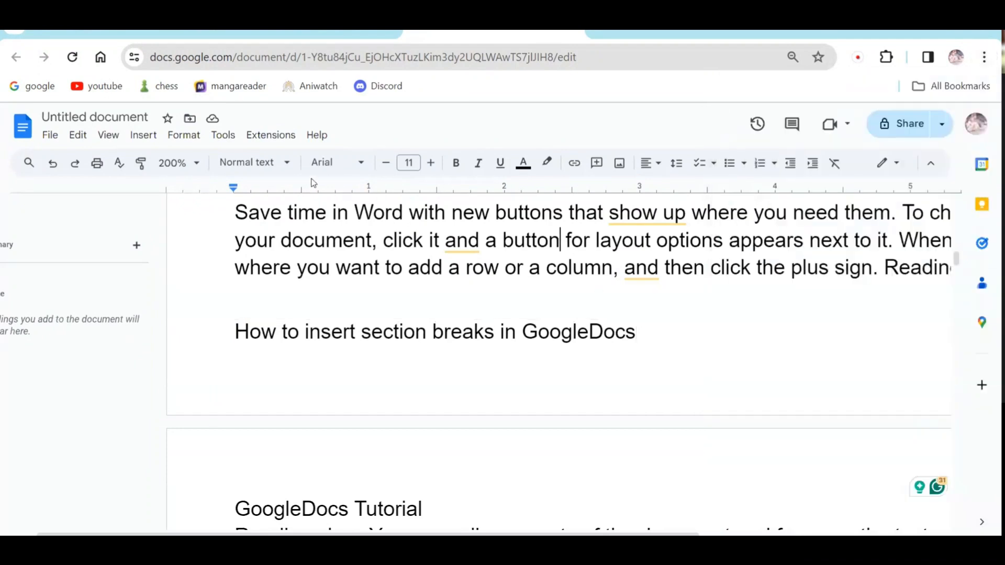
left_click(196, 162)
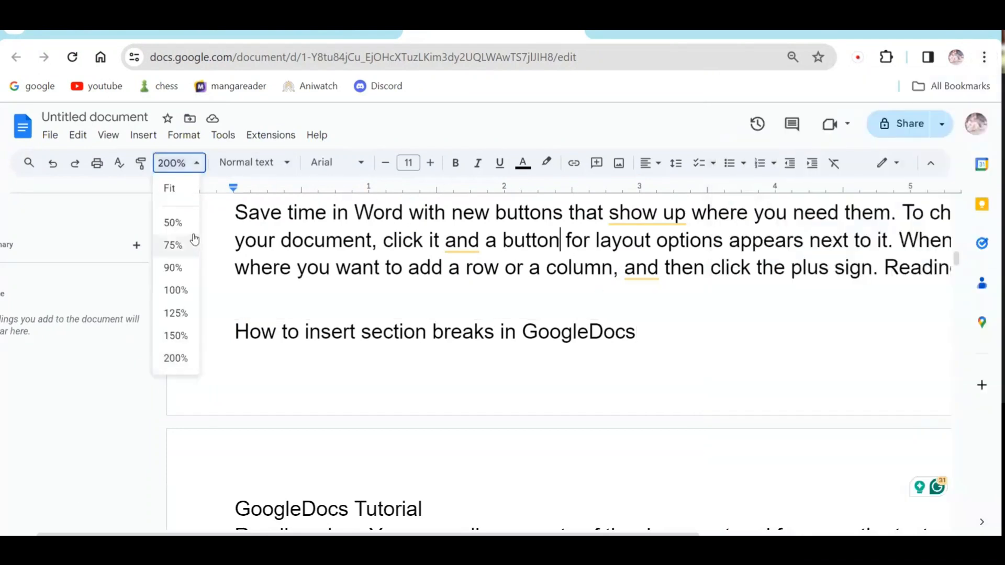
left_click(188, 194)
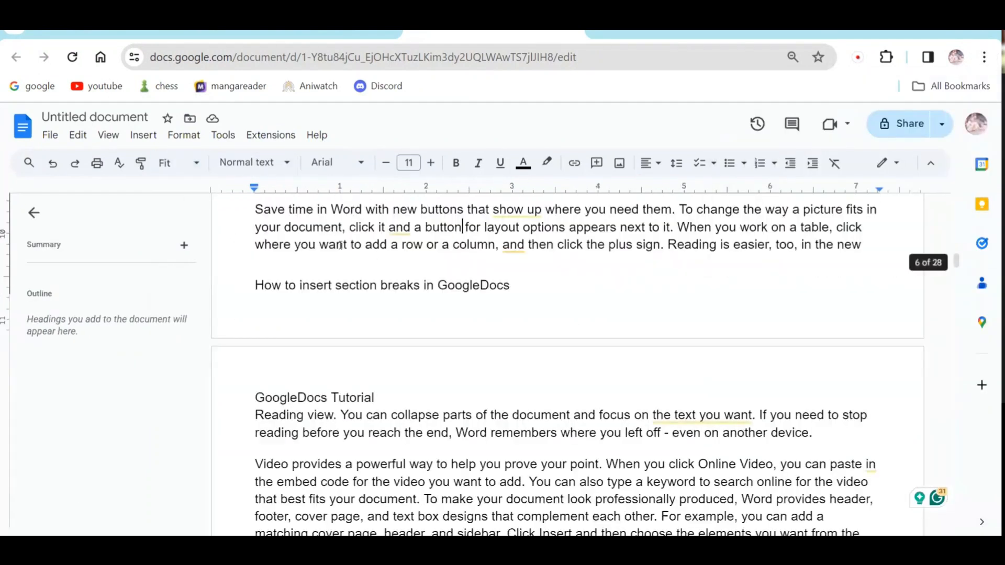
Insert a new drawing in the body text on page 5 and draw a rectangle about 4.3 in wide and 0.5 in high.
left_click(143, 136)
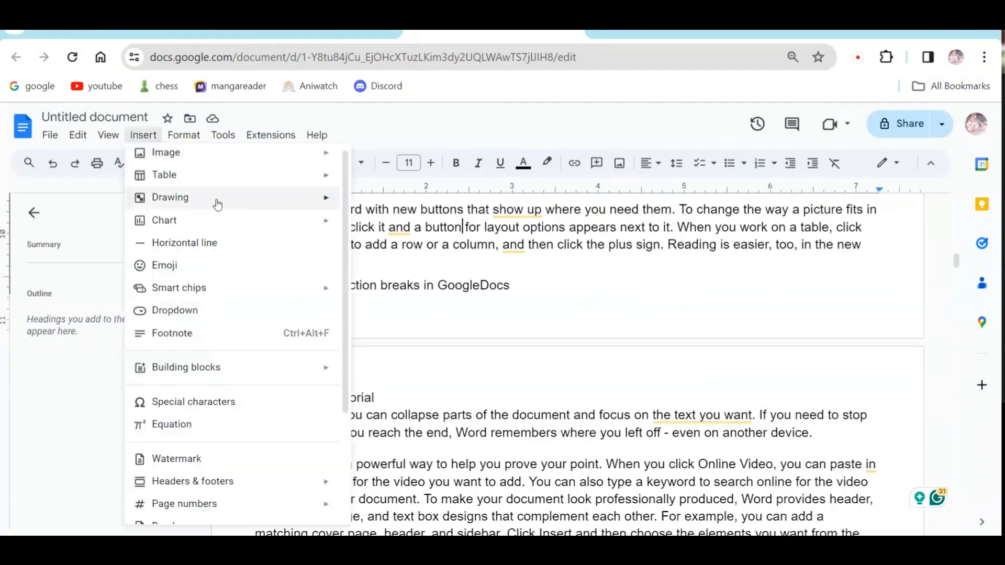
mouse_move(217, 201)
left_click(365, 202)
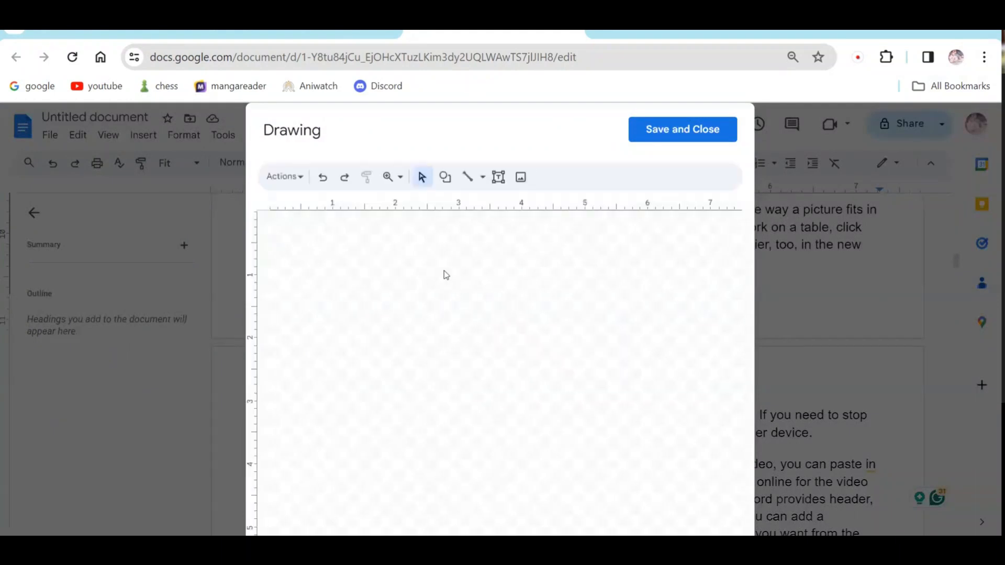
left_click(284, 176)
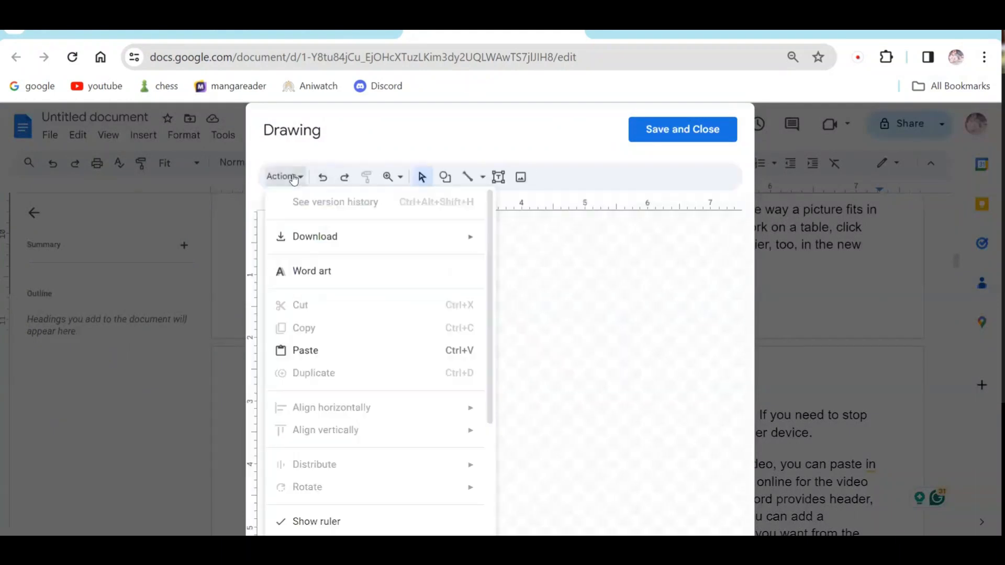
left_click(561, 242)
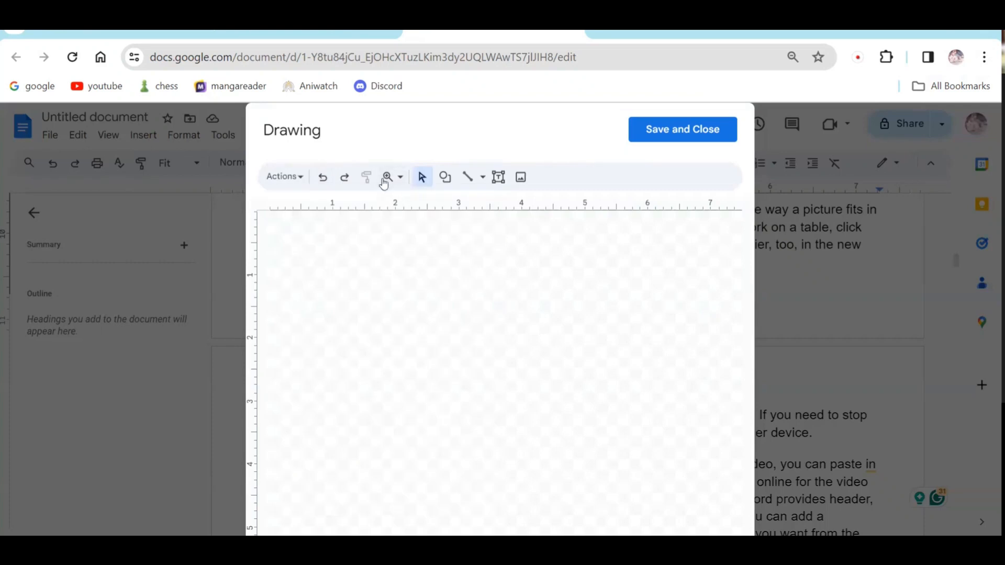
left_click(445, 177)
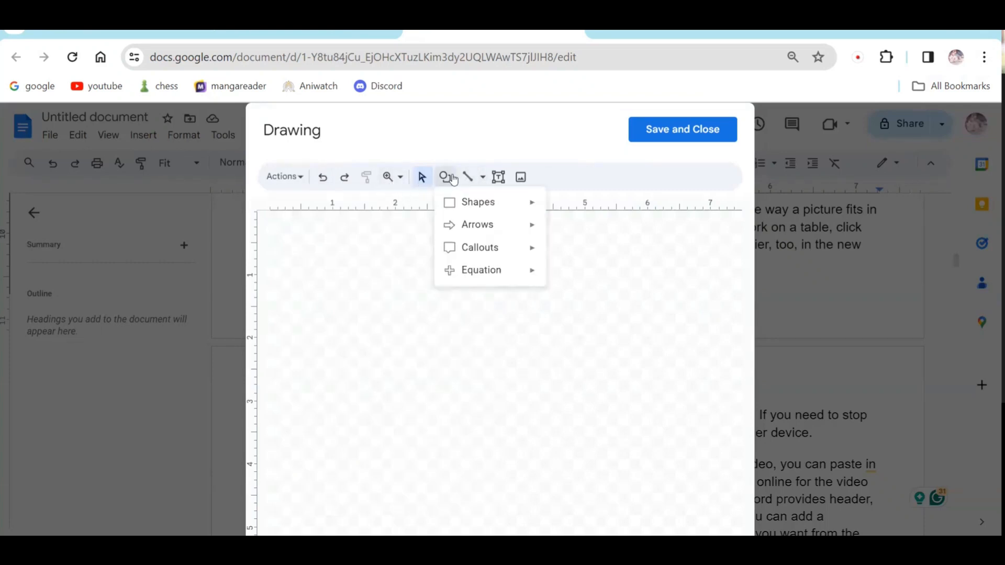
mouse_move(503, 202)
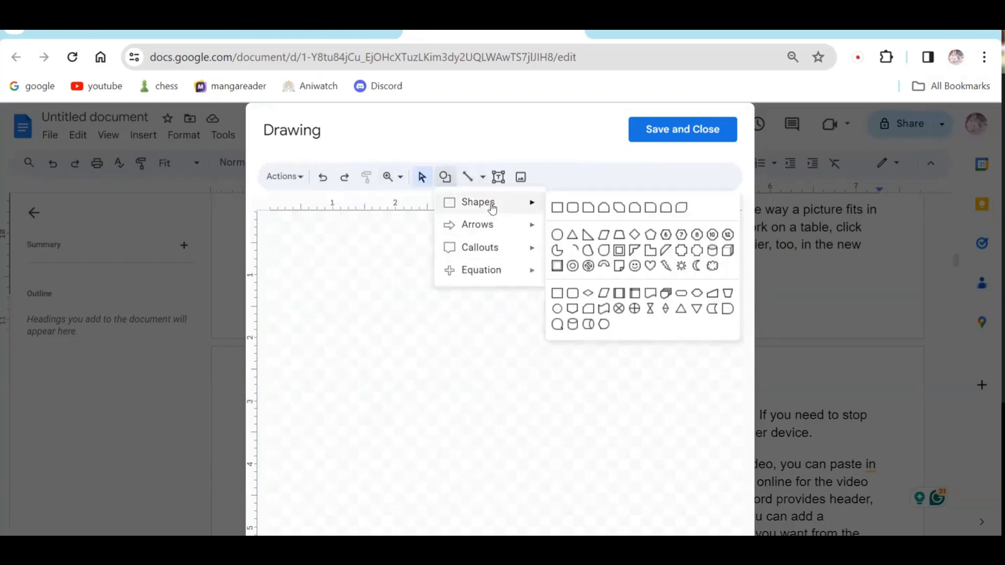
left_click(558, 208)
left_click_drag(325, 260, 597, 293)
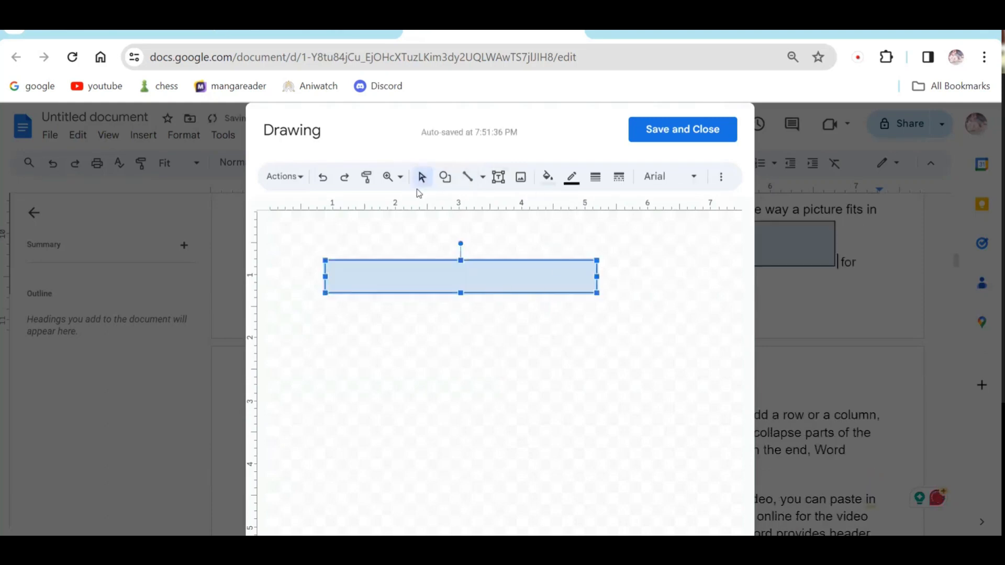
Fill the rectangle with solid dark red and save the drawing into the document.
left_click(552, 179)
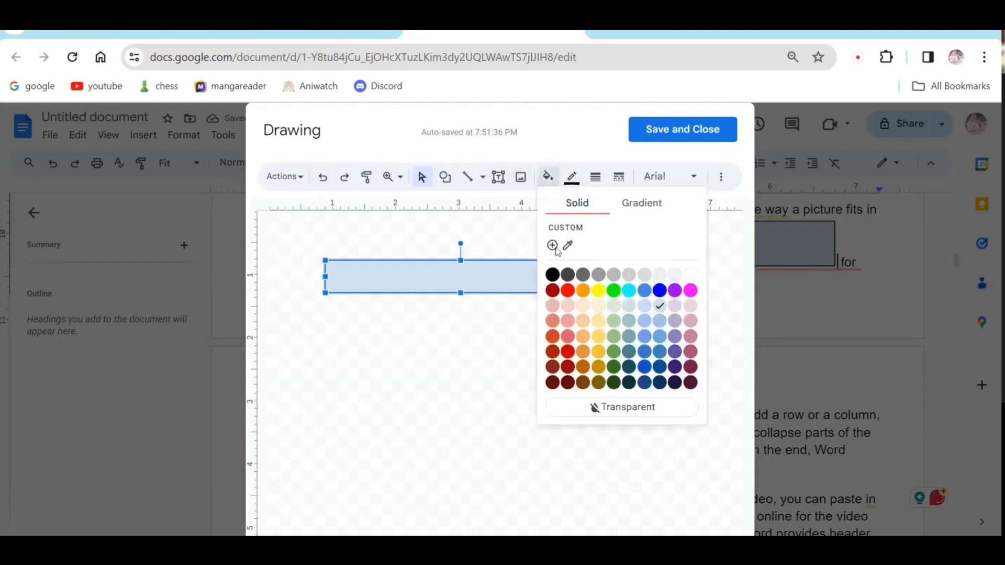
left_click(552, 287)
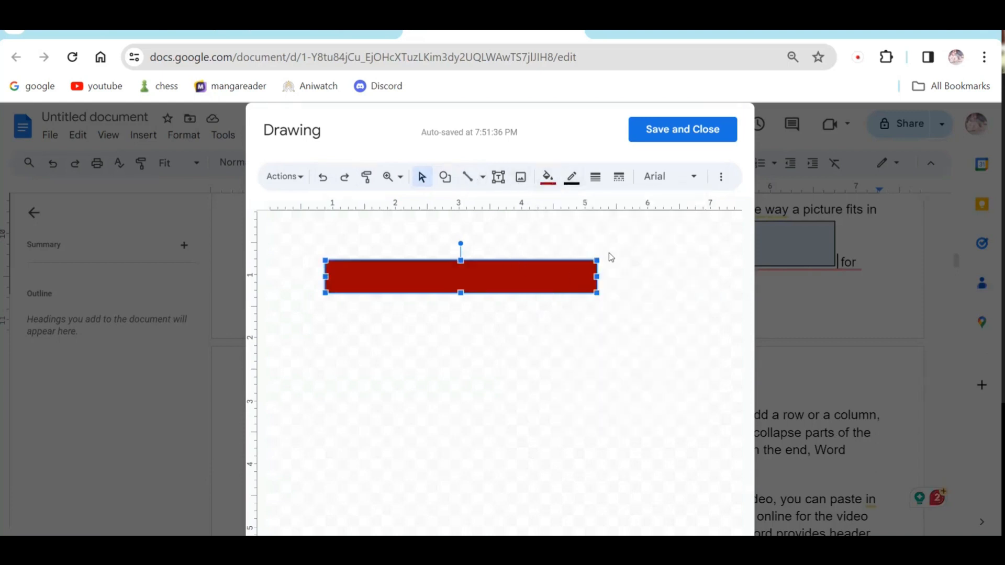
left_click(671, 134)
Move the red rectangle drawing from the page 5 body text onto a new line below the Section 2 footer text.
left_click(573, 254)
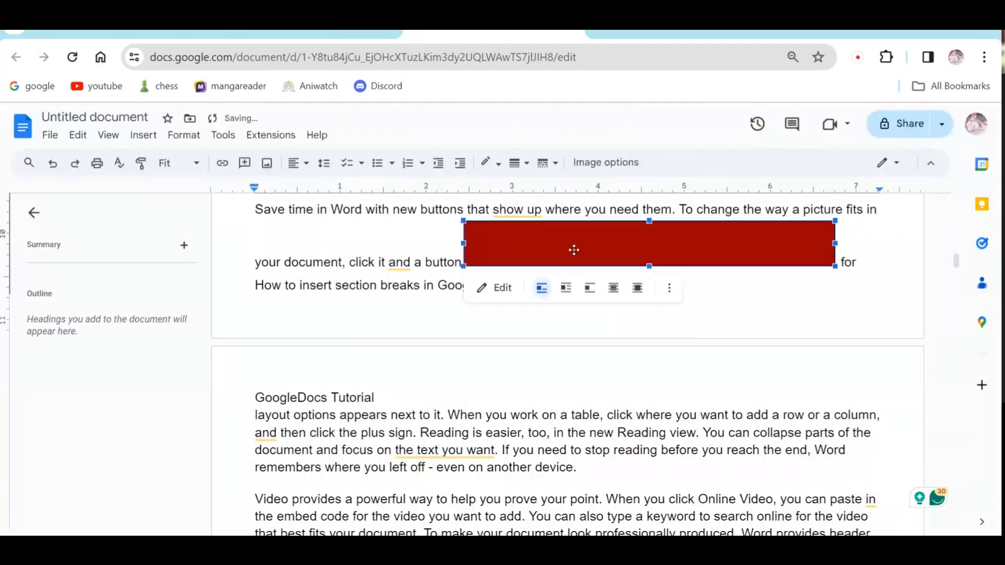
left_click_drag(605, 269, 577, 260)
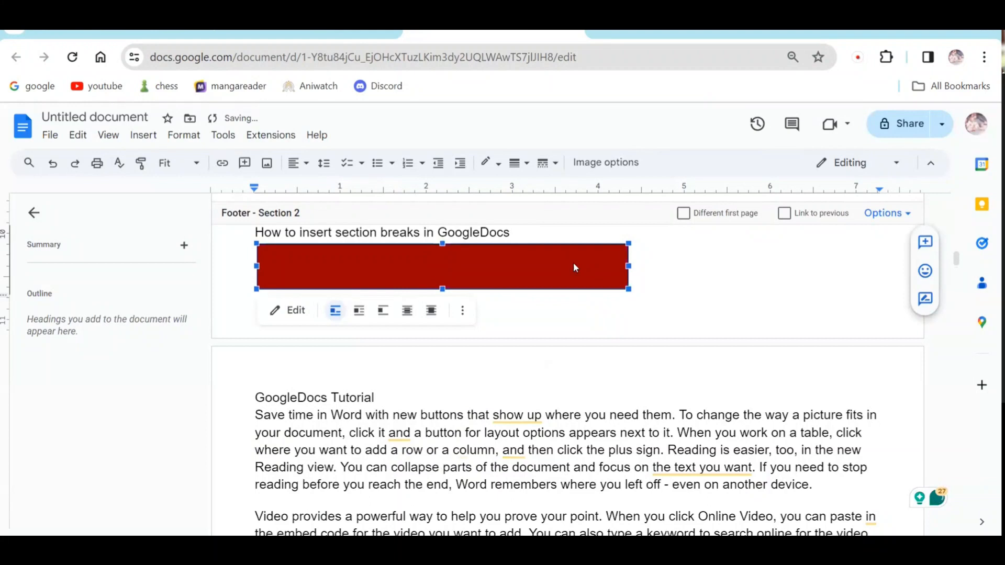
key("Delete")
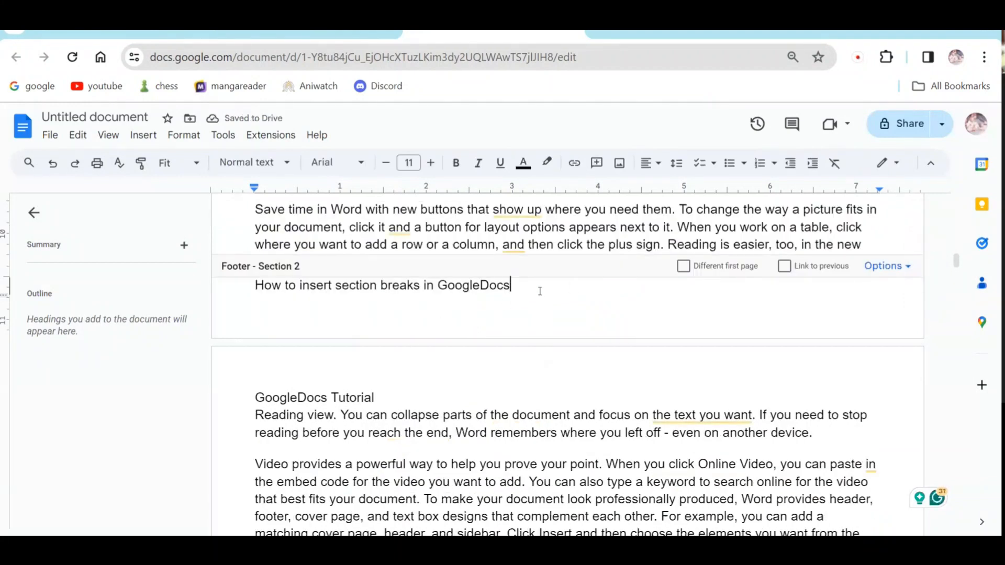
key("Return")
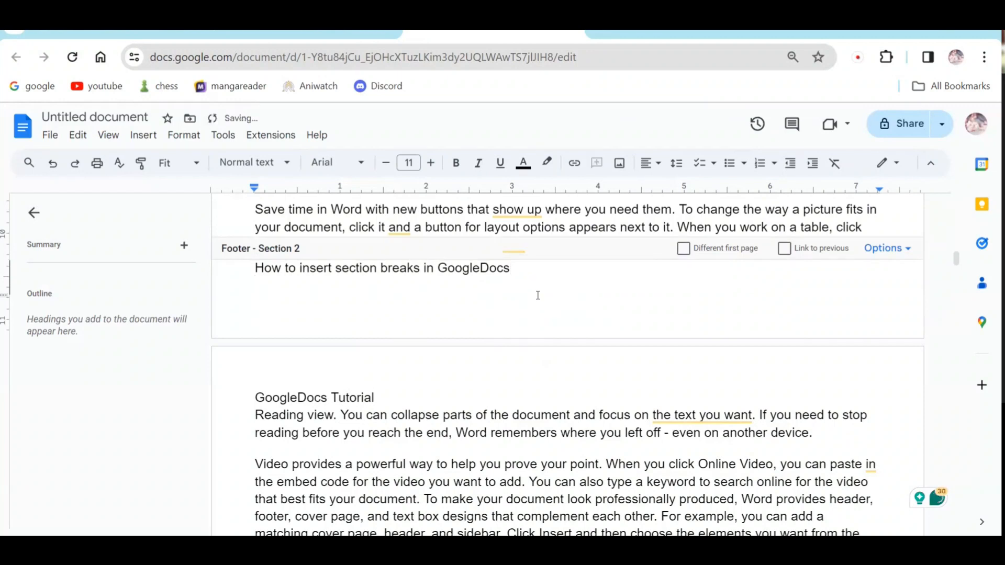
key("ctrl+v")
Shrink the red rectangle in the Section 2 footer to a thin bar about 3 in wide, matching the footer text's length.
left_click(480, 273)
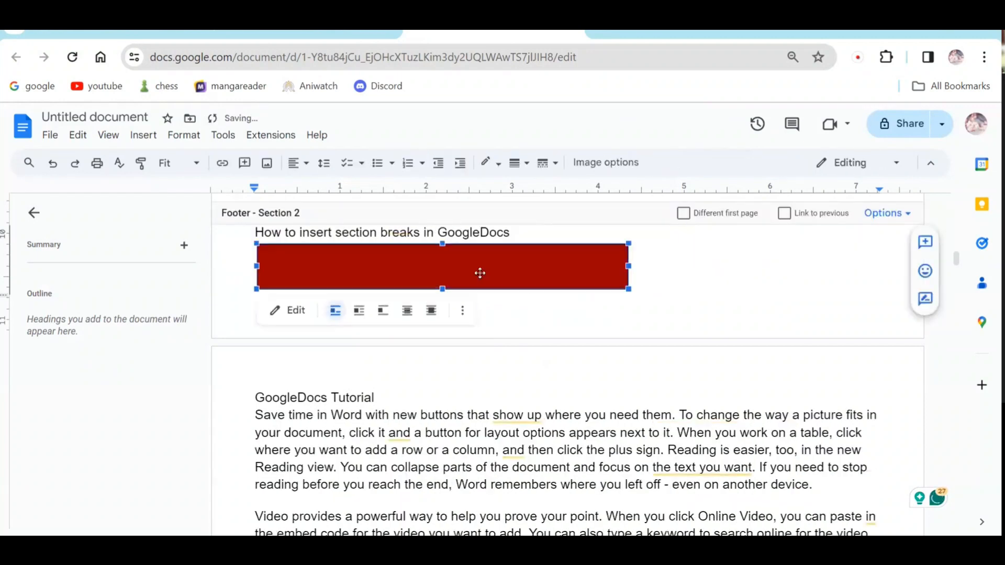
left_click_drag(441, 244, 440, 283)
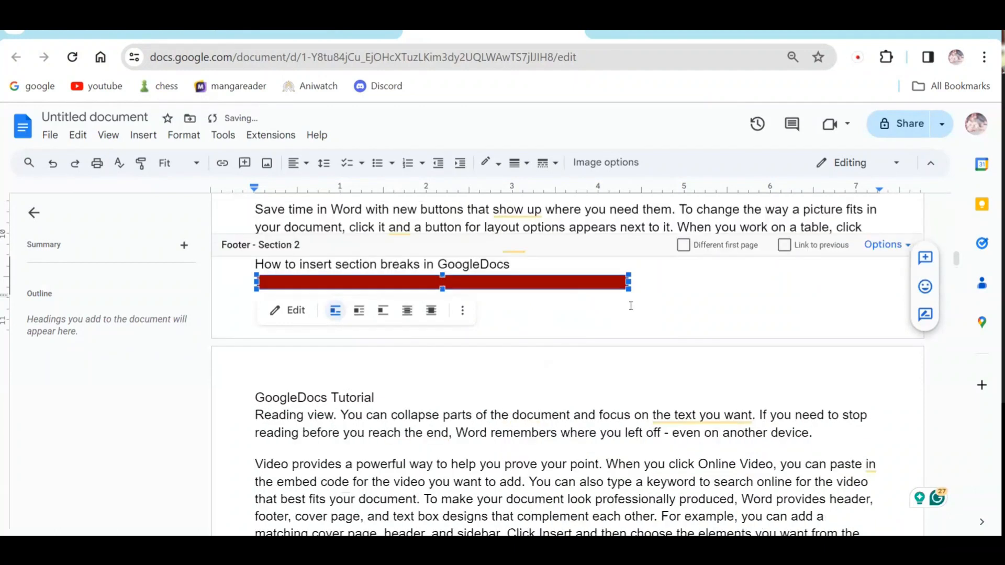
left_click(712, 313)
scroll(707, 325, "up", 3)
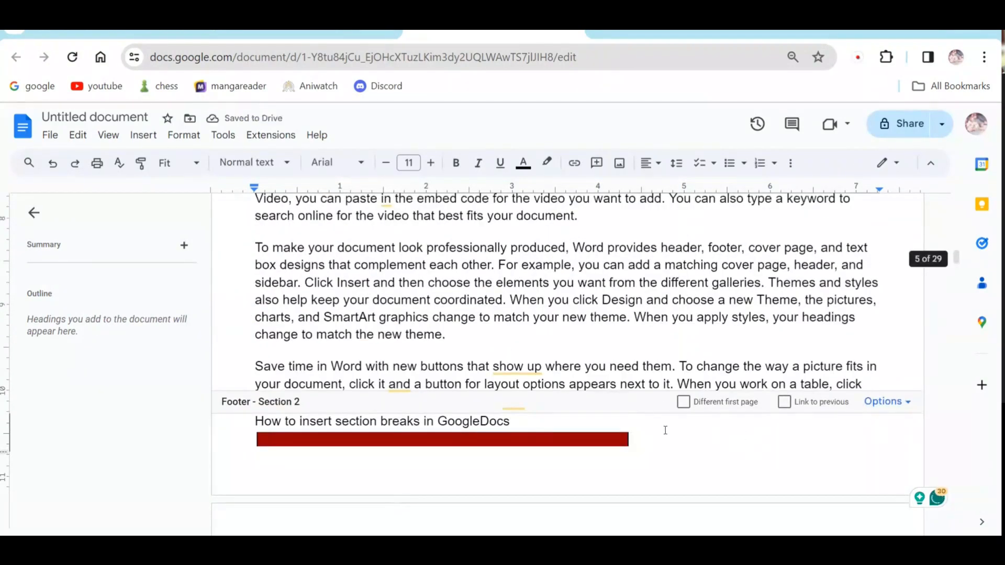
left_click(625, 443)
left_click_drag(628, 439, 510, 456)
left_click(599, 445)
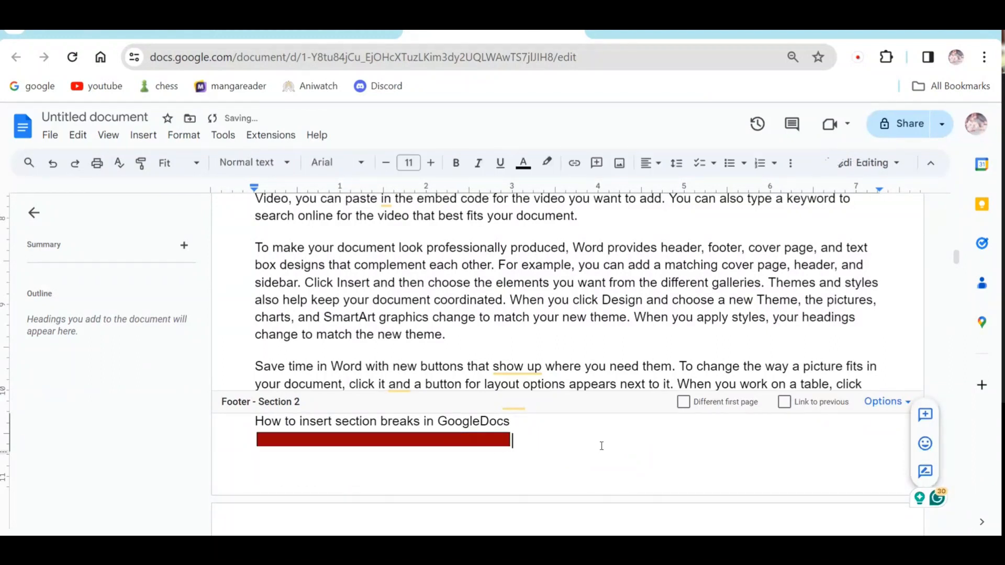
Copy the red bar from the Section 2 footer onto a new line below "How to use heading and footer" in the Section 1 footer.
left_click(480, 441)
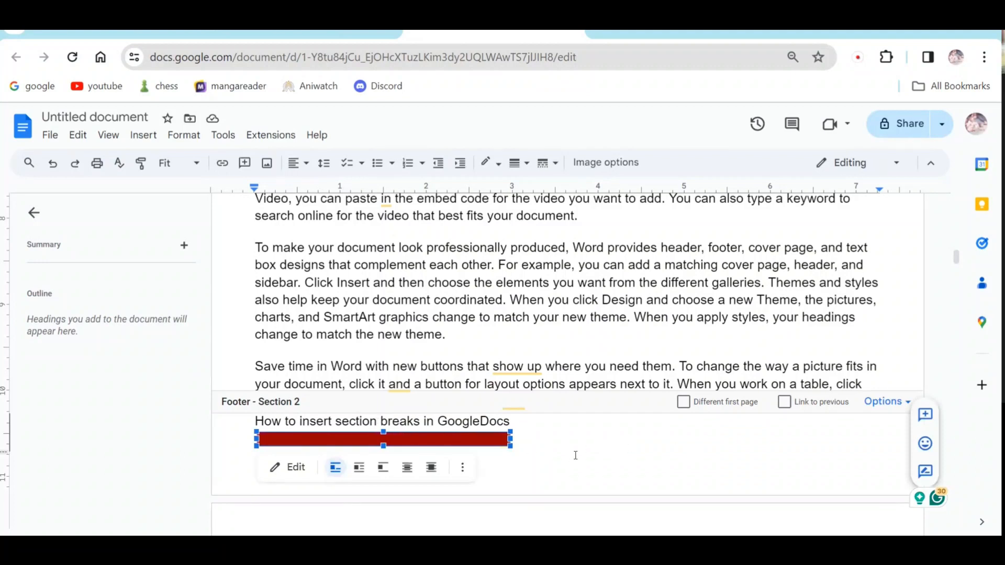
scroll(668, 443, "up", 10)
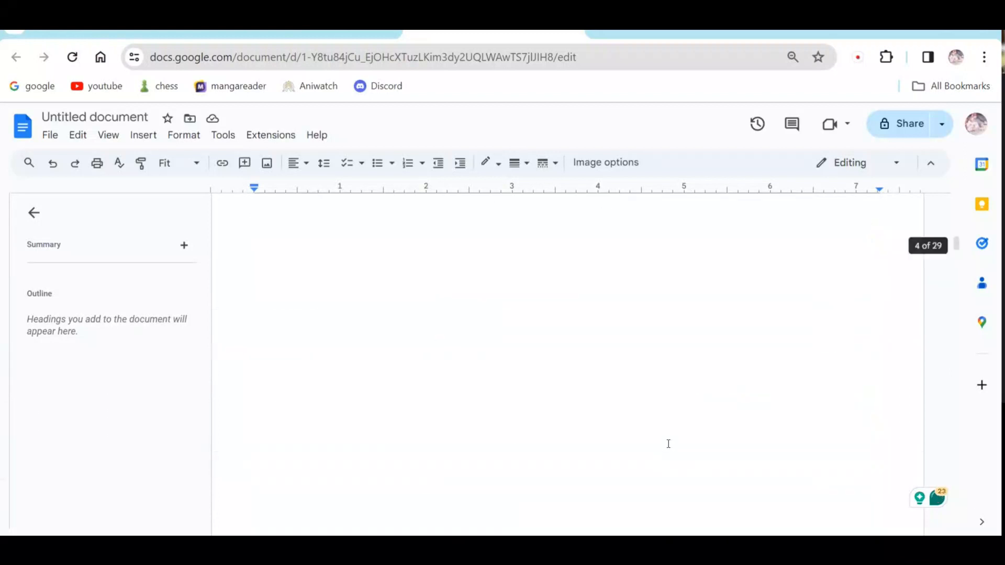
scroll(668, 443, "down", 3)
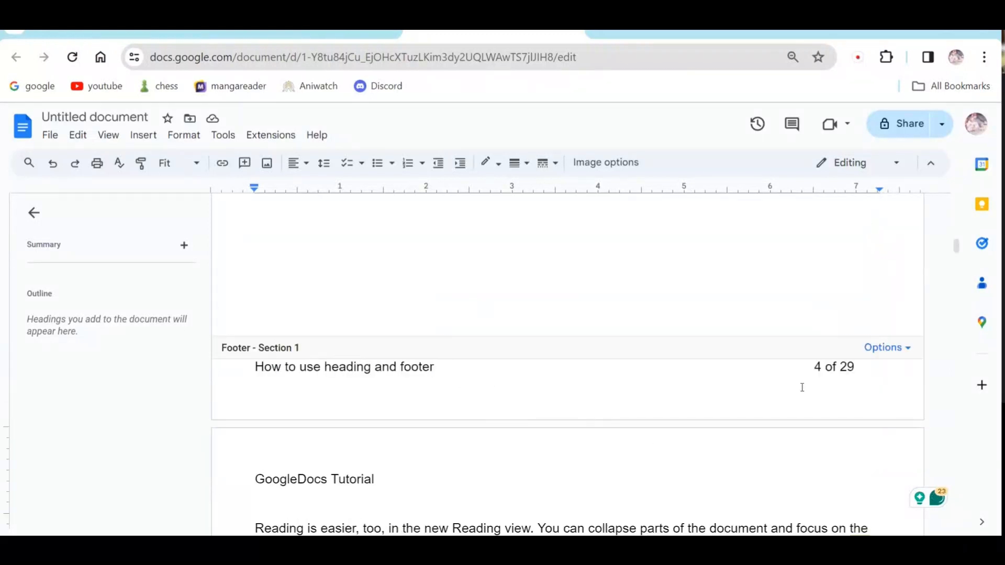
left_click(451, 366)
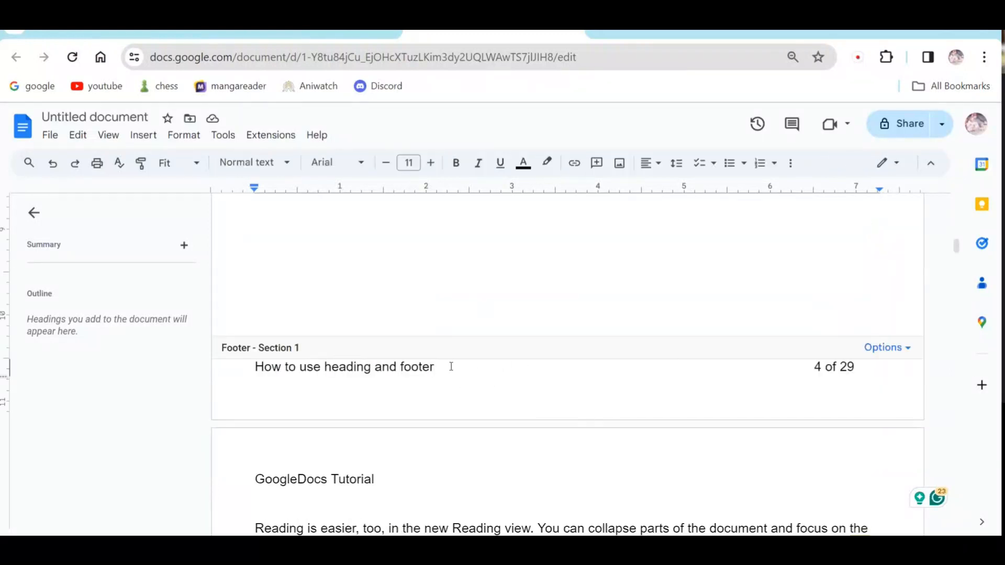
key("Return")
key("ctrl+v")
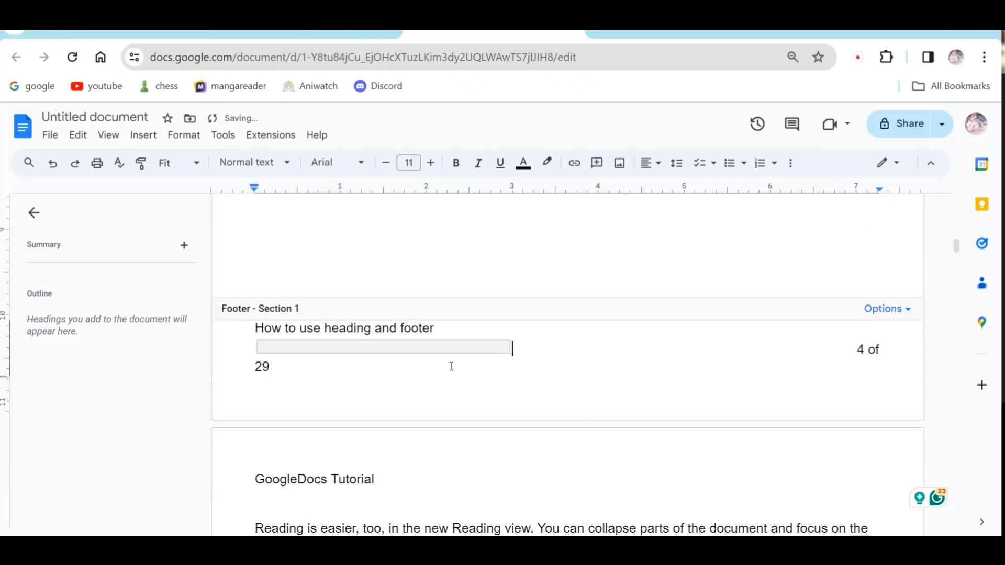
left_click(469, 347)
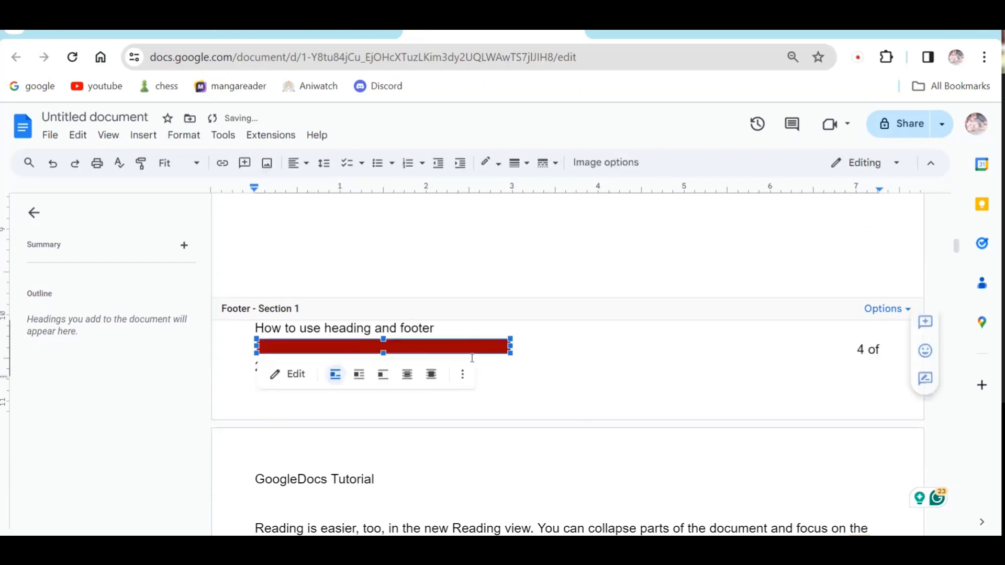
left_click(729, 330)
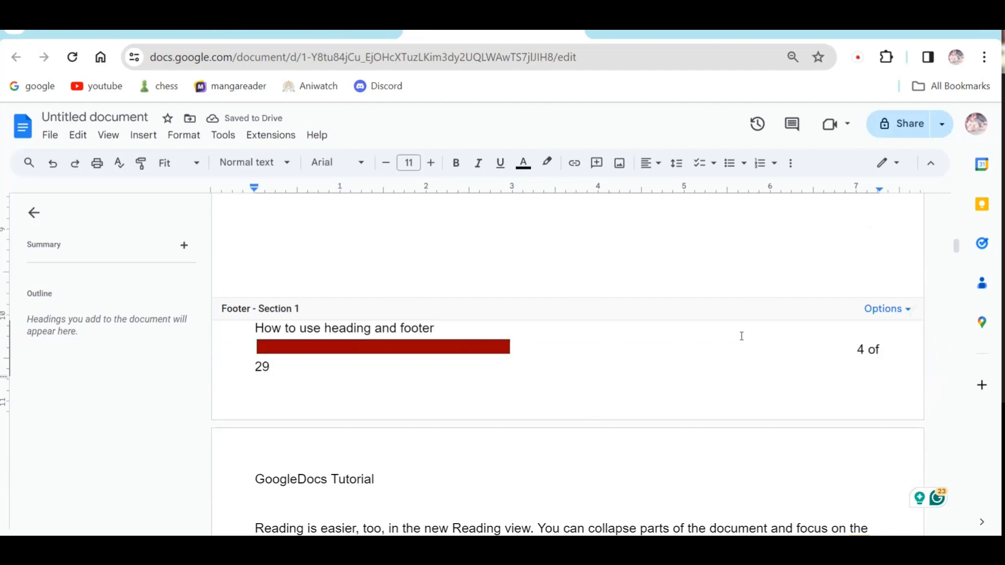
key("Delete")
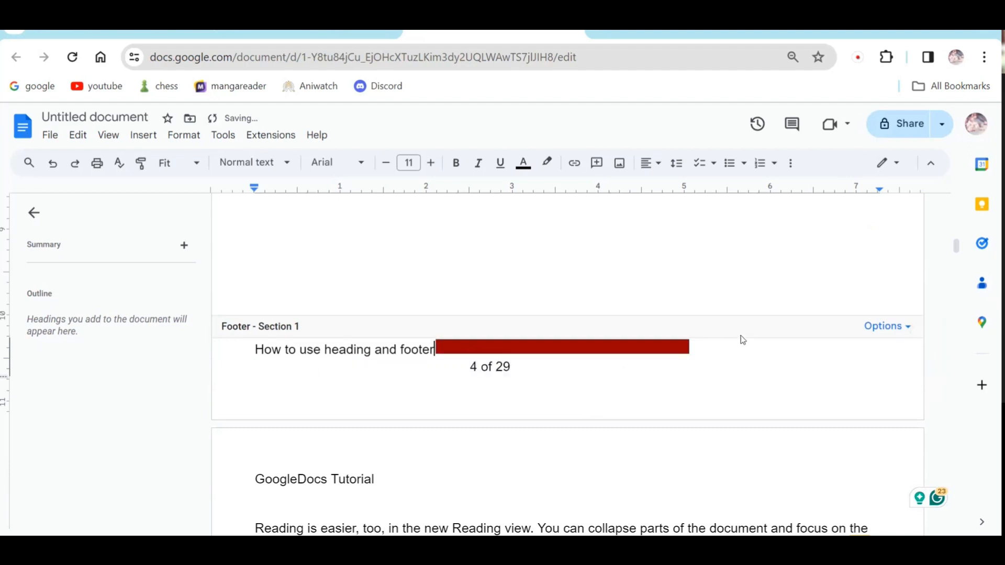
key("ctrl+z")
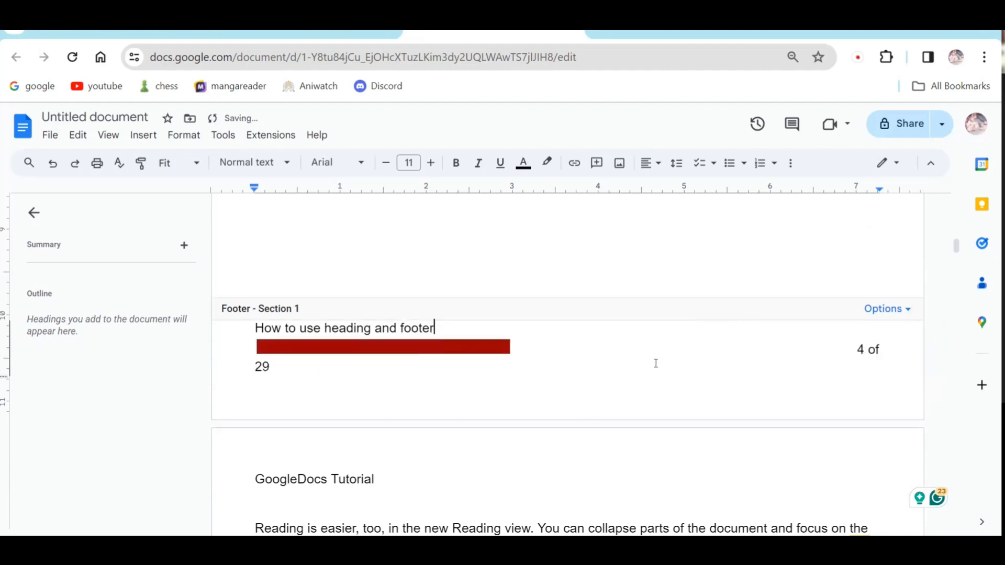
Remove the red bar and its line break from the Section 1 footer, and paste it on a new line after the page number.
key("ctrl+z")
key("BackSpace")
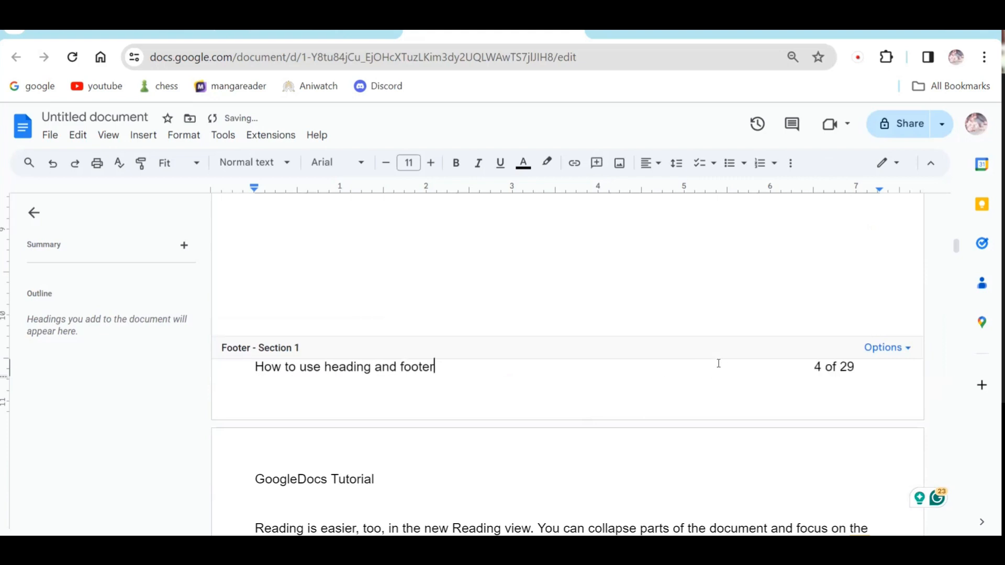
left_click_drag(841, 370, 865, 367)
left_click(864, 366)
key("Return")
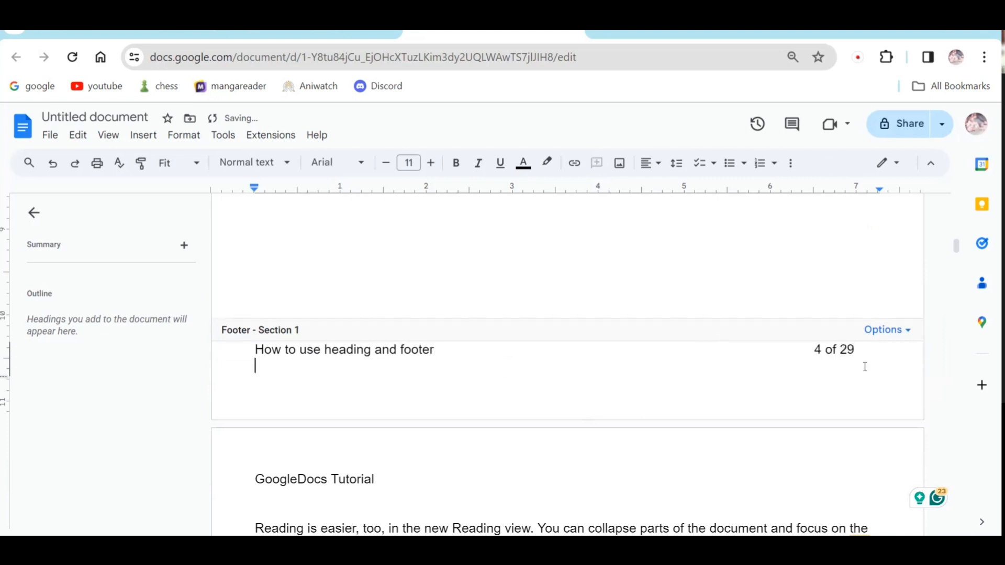
key("ctrl+v")
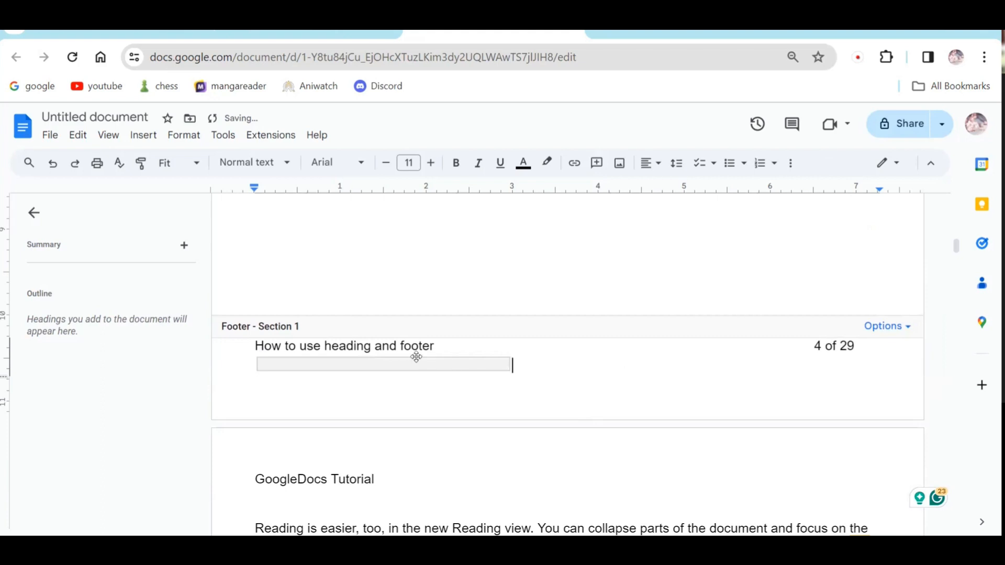
Edit the Section 1 footer's bar drawing to a solid blue fill and save it back into the document.
left_click(438, 363)
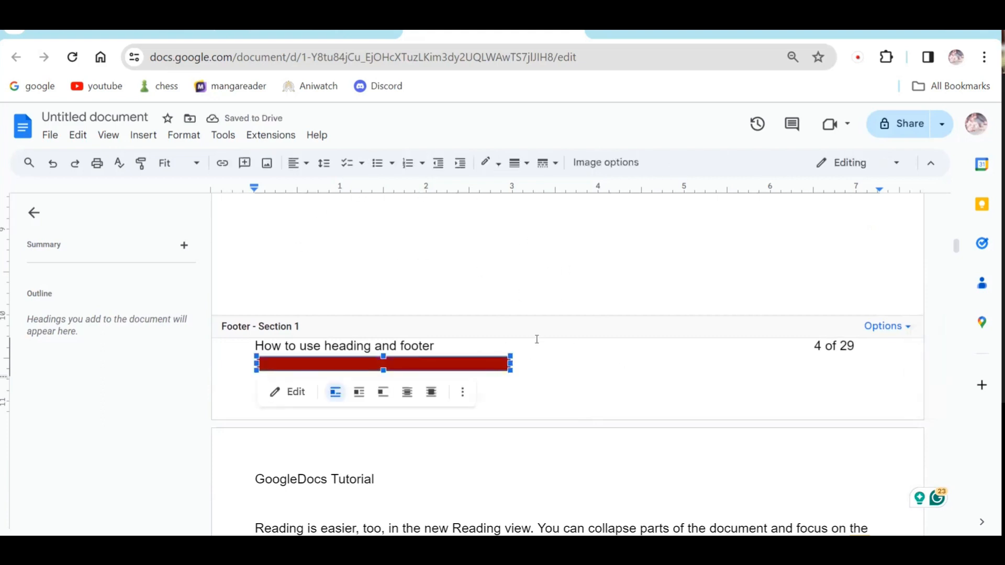
left_click(299, 394)
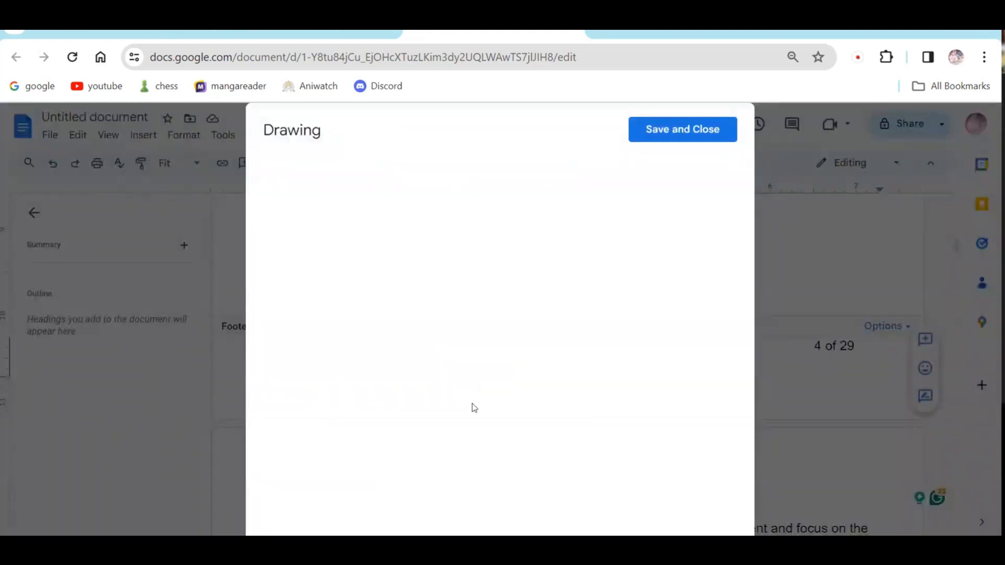
left_click(472, 277)
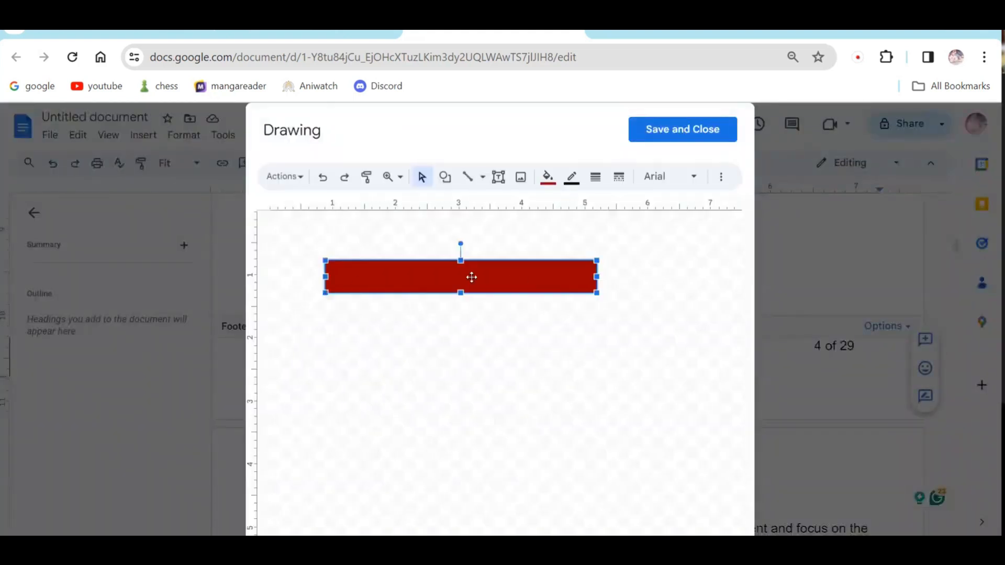
left_click(546, 177)
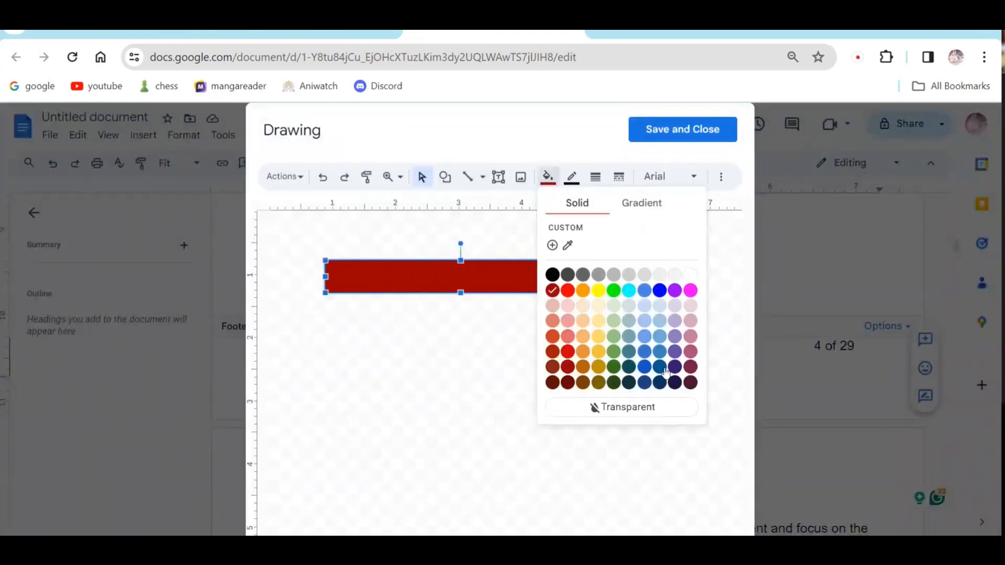
left_click(660, 291)
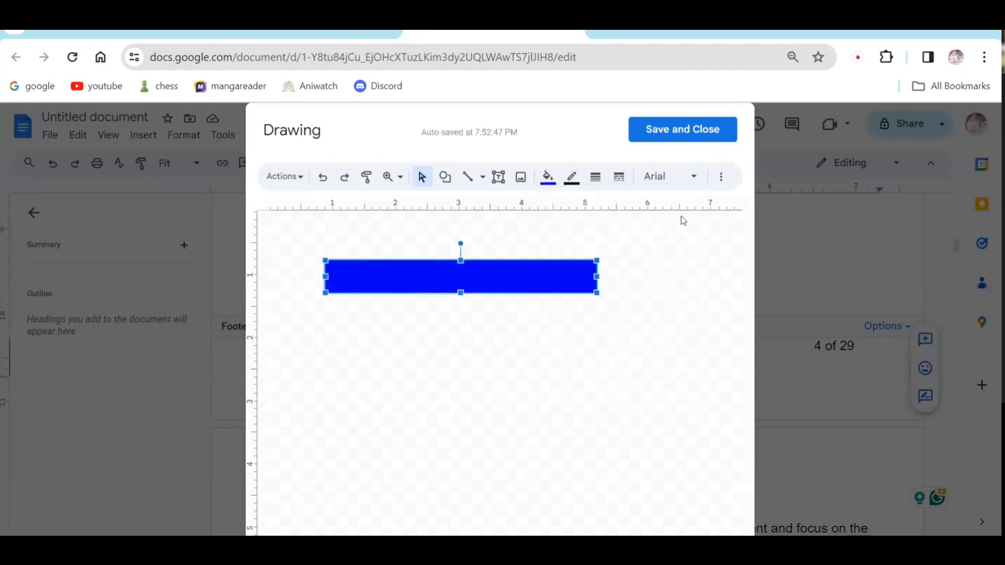
left_click(683, 130)
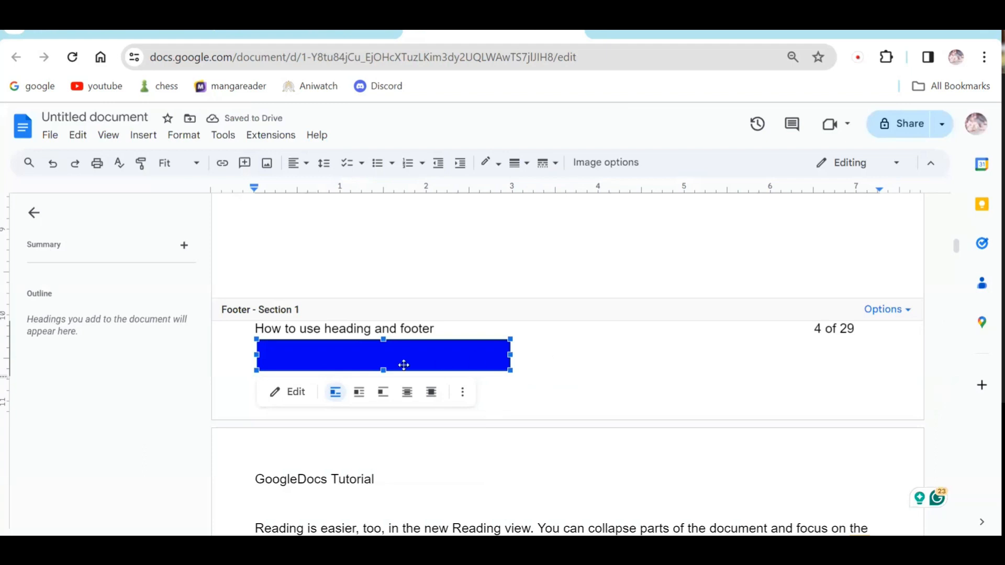
Reduce the height of the blue bar in the Section 1 footer to a thin strip and leave the footer.
left_click_drag(383, 370, 384, 354)
left_click(570, 395)
left_click(574, 276)
Compare the footer bars and texts of Section 1 and Section 2 across pages 4 to 6.
scroll(480, 394, "down", 6)
scroll(480, 392, "down", 4)
scroll(391, 304, "up", 6)
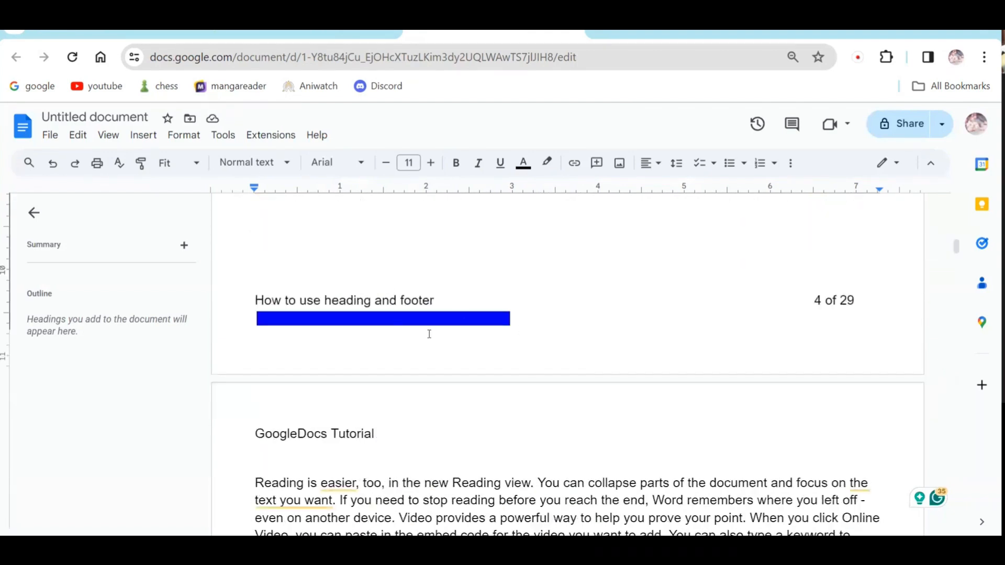
scroll(437, 320, "up", 6)
scroll(477, 387, "down", 6)
scroll(479, 389, "down", 15)
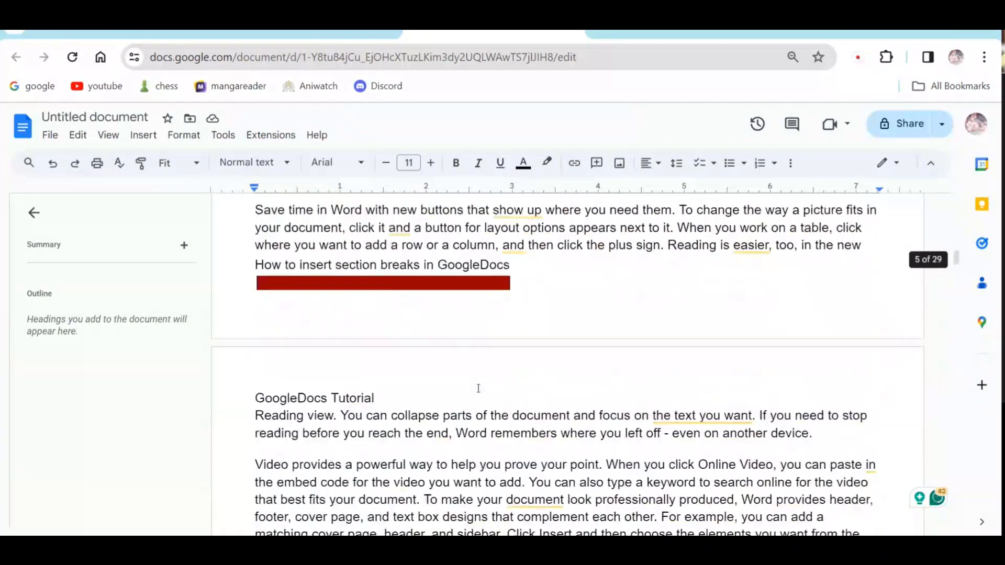
scroll(366, 408, "down", 5)
scroll(324, 413, "up", 5)
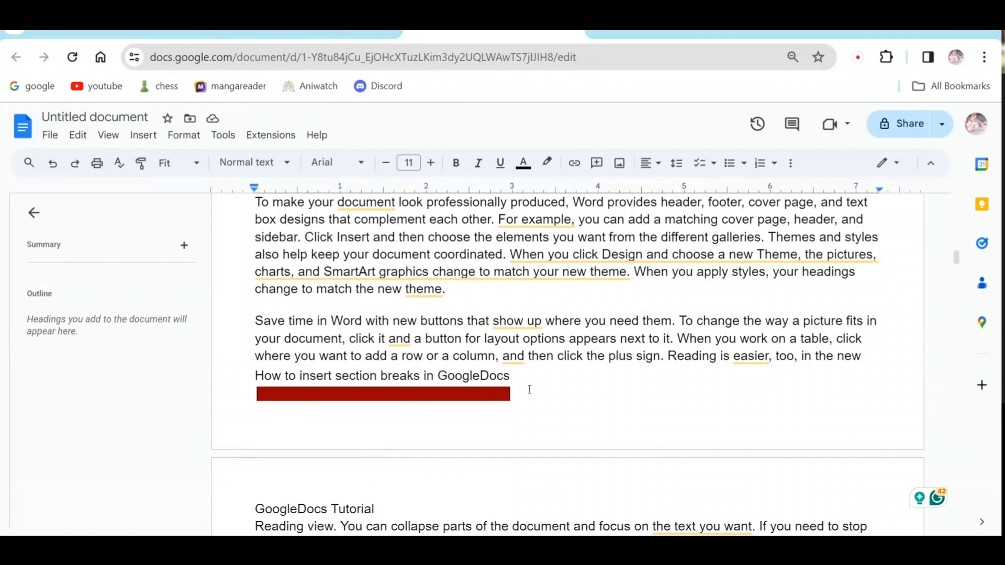
left_click(144, 136)
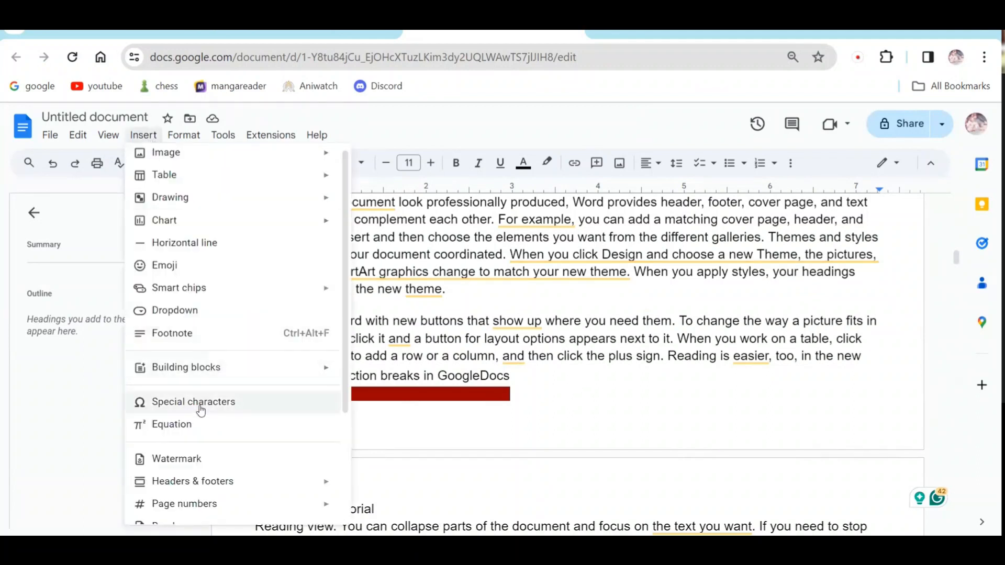
mouse_move(218, 487)
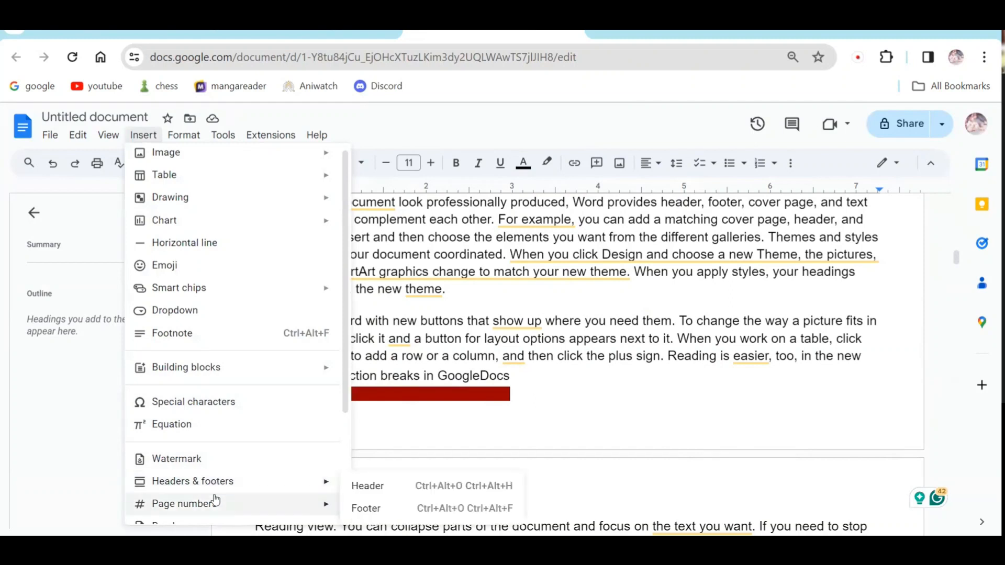
scroll(215, 501, "down", 3)
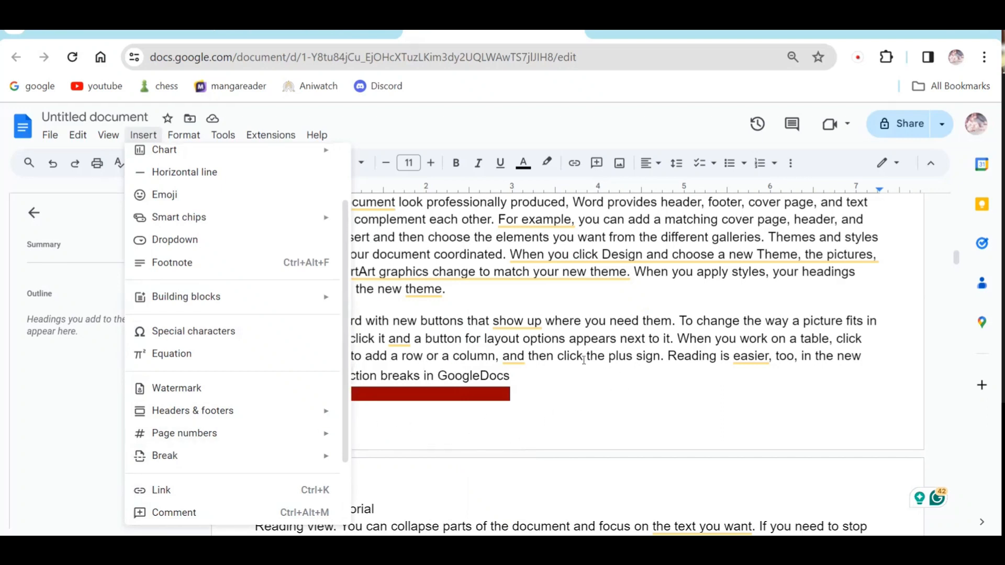
left_click(537, 388)
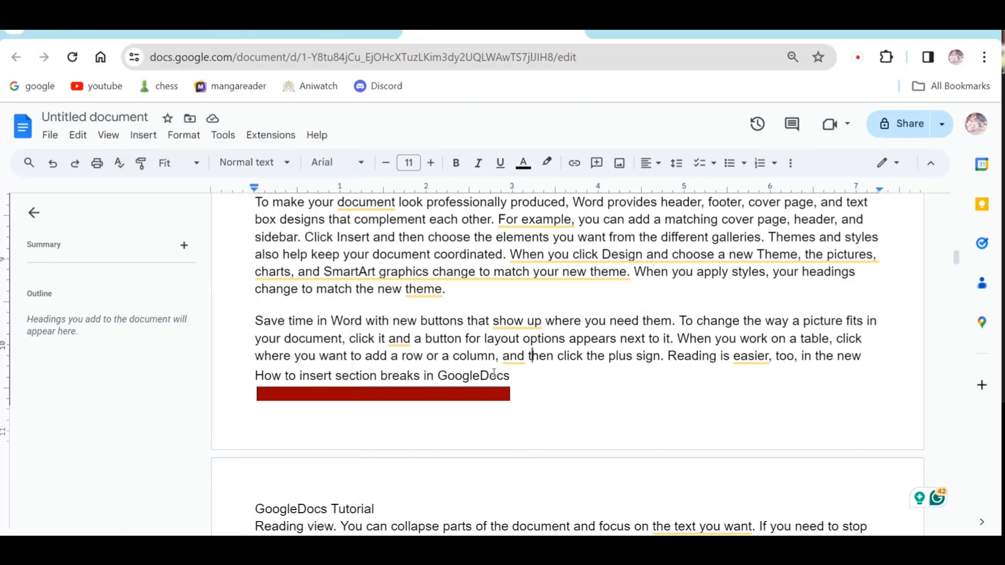
Start an emoji reaction on the word "column" in the page 5 body text and dismiss it without choosing an emoji.
left_click(468, 296)
left_click(149, 137)
mouse_move(276, 407)
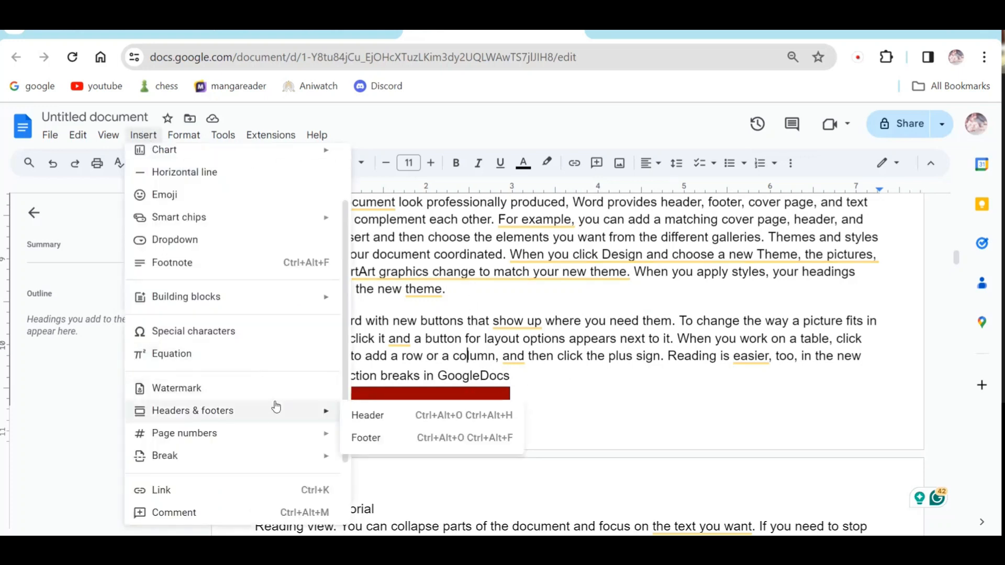
key("Left")
key("Down")
key("Down")
key("Down")
key("Down")
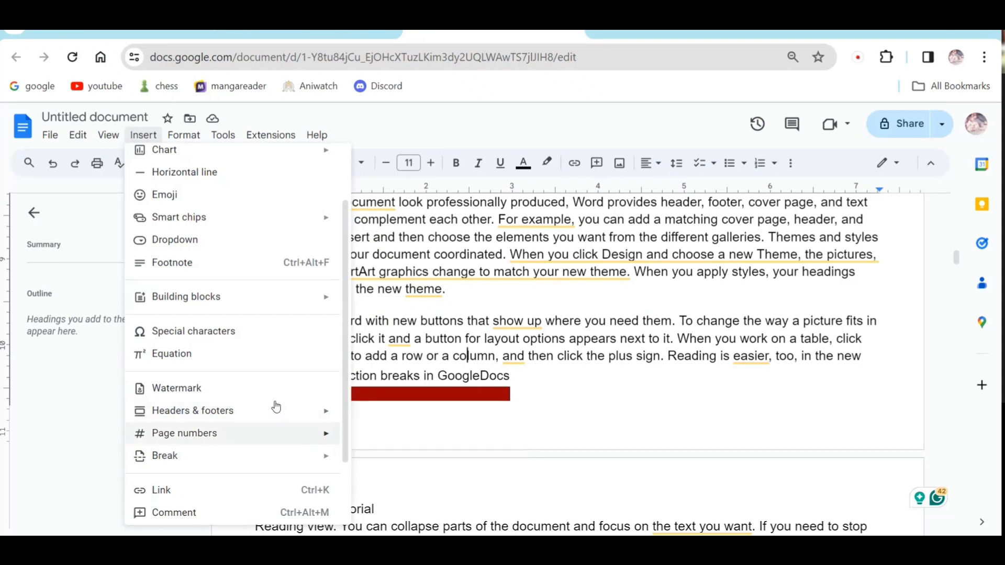
key("Down")
key("Up")
key("Up")
key("Up")
key("Down")
key("Down")
key("Down")
key("Down")
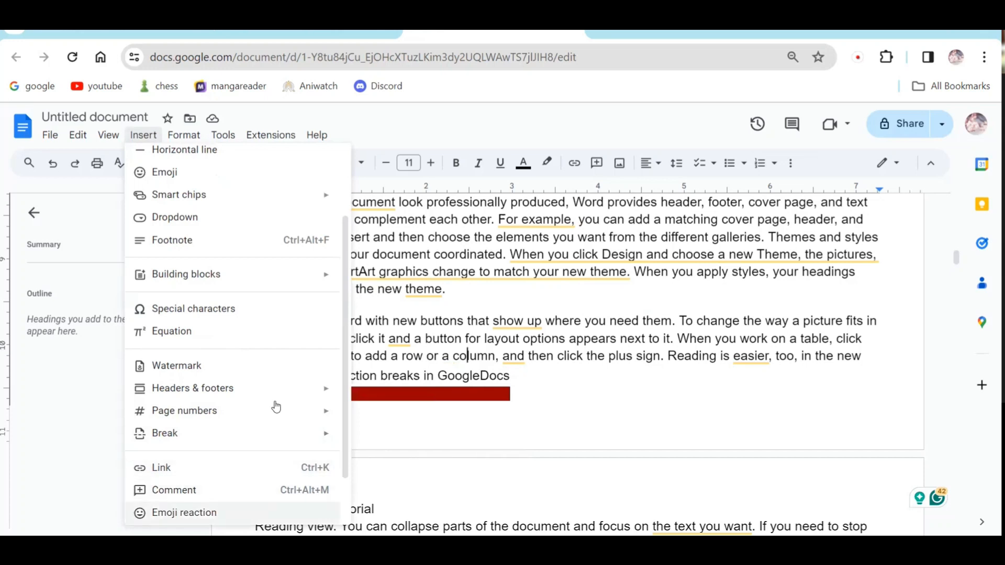
key("Up")
key("Left")
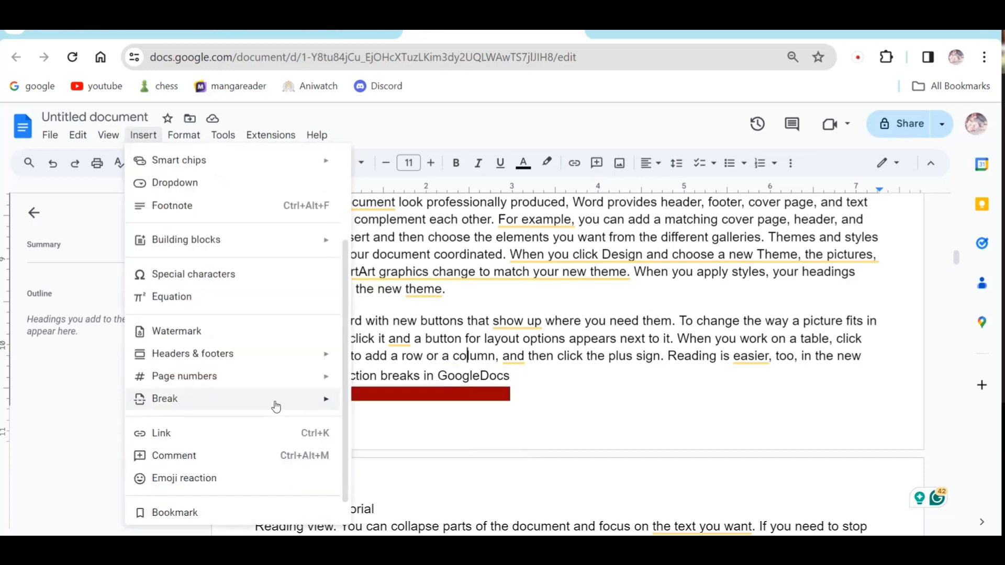
left_click(212, 478)
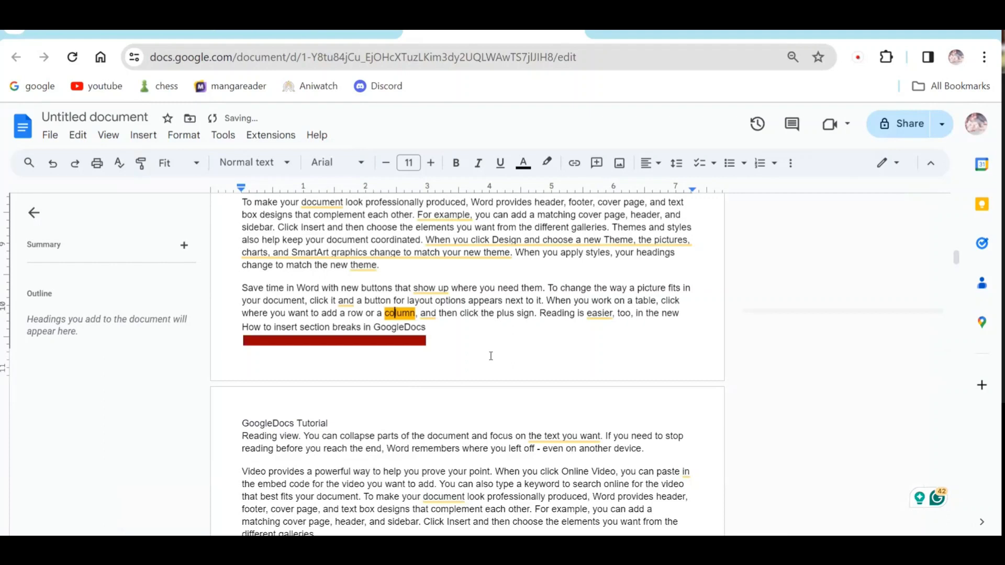
left_click(526, 355)
left_click(480, 294)
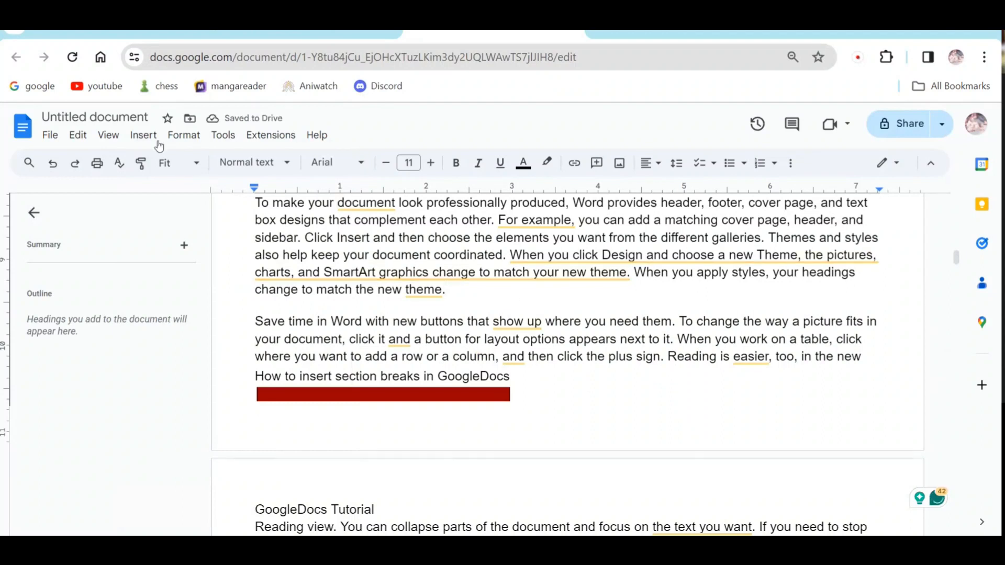
Start an emoji reaction on the word "theme" at the paragraph's end on page 5 and dismiss it without choosing an emoji.
left_click(143, 135)
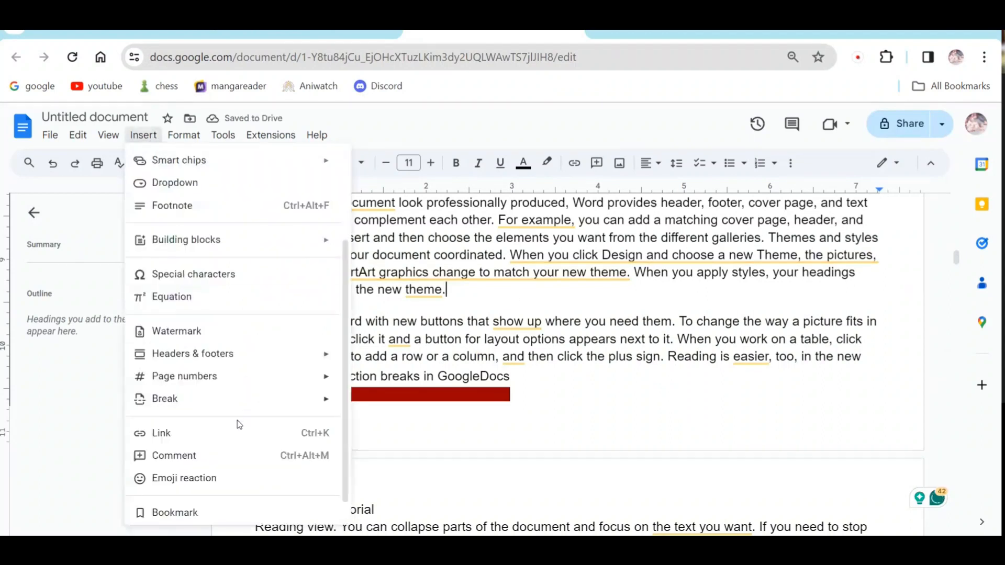
left_click(200, 478)
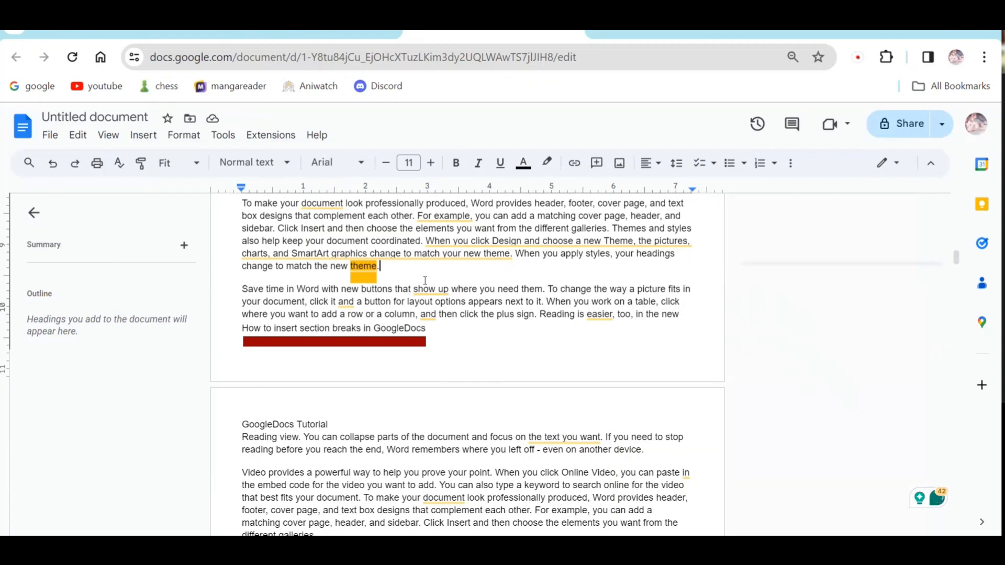
left_click(148, 138)
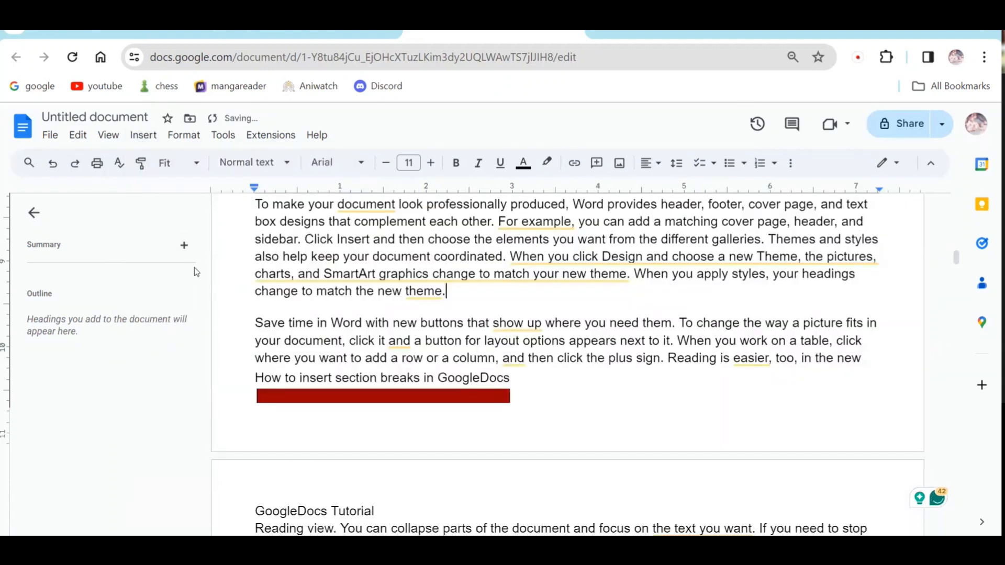
left_click(147, 137)
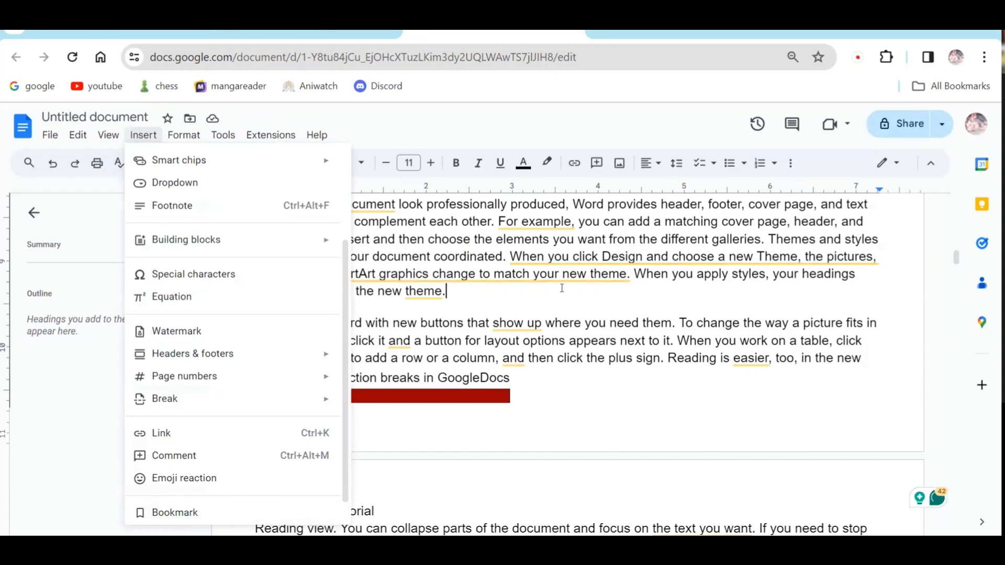
key("Escape")
Bookmark the whole paragraph starting "Video provides a powerful way", second to last before the next Section 2 footer.
scroll(595, 349, "down", 5)
scroll(595, 349, "down", 5)
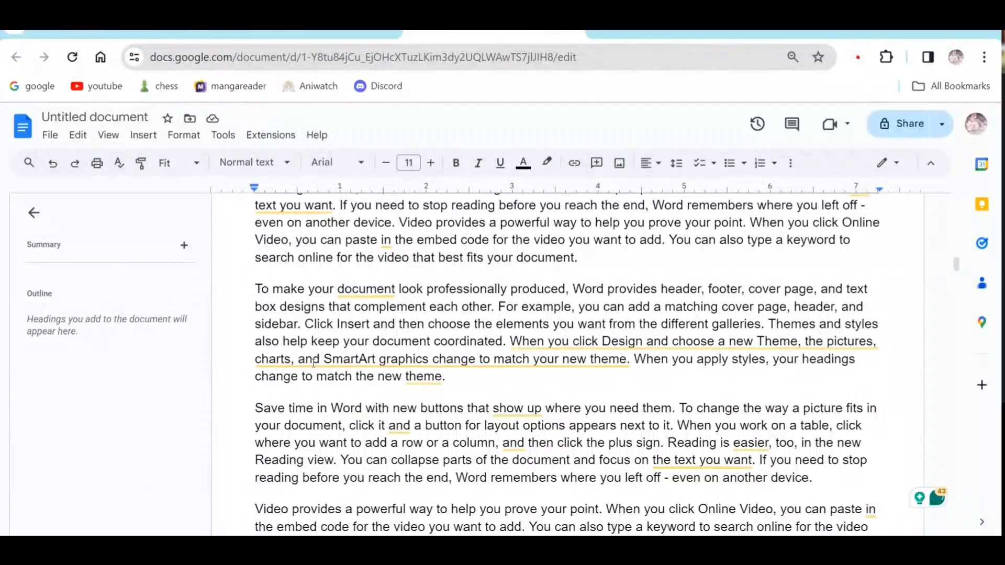
scroll(388, 355, "down", 1)
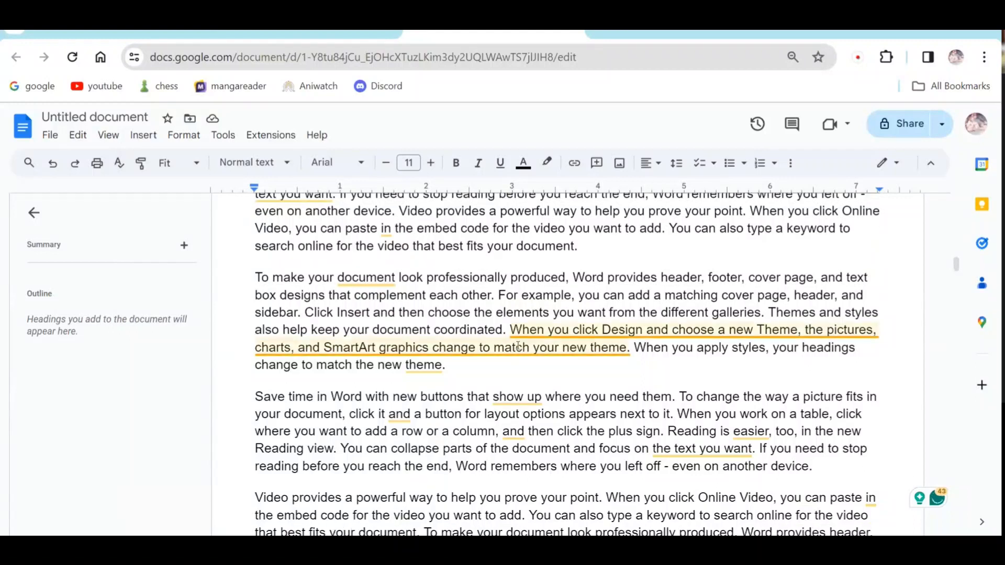
scroll(497, 358, "down", 3)
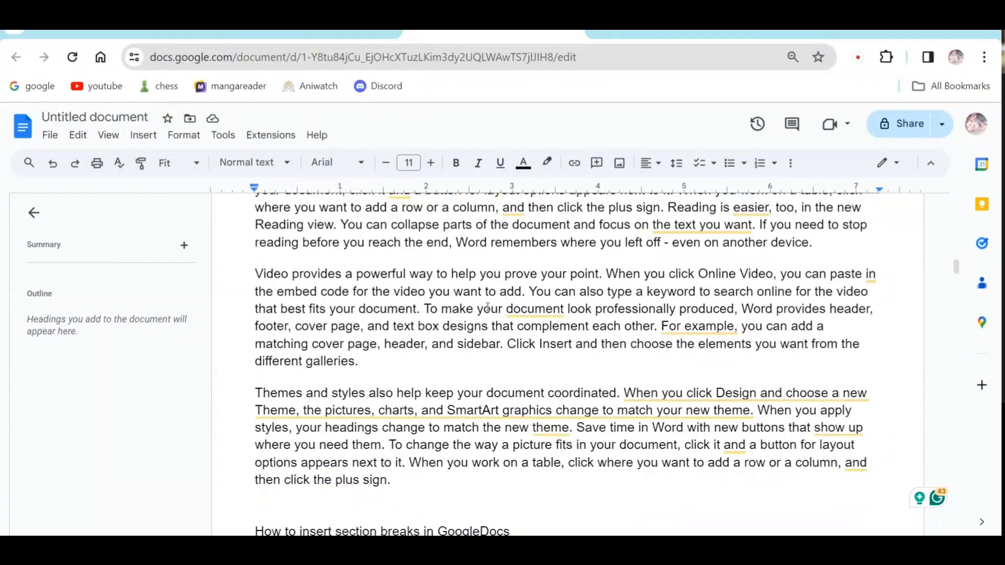
left_click_drag(359, 360, 254, 276)
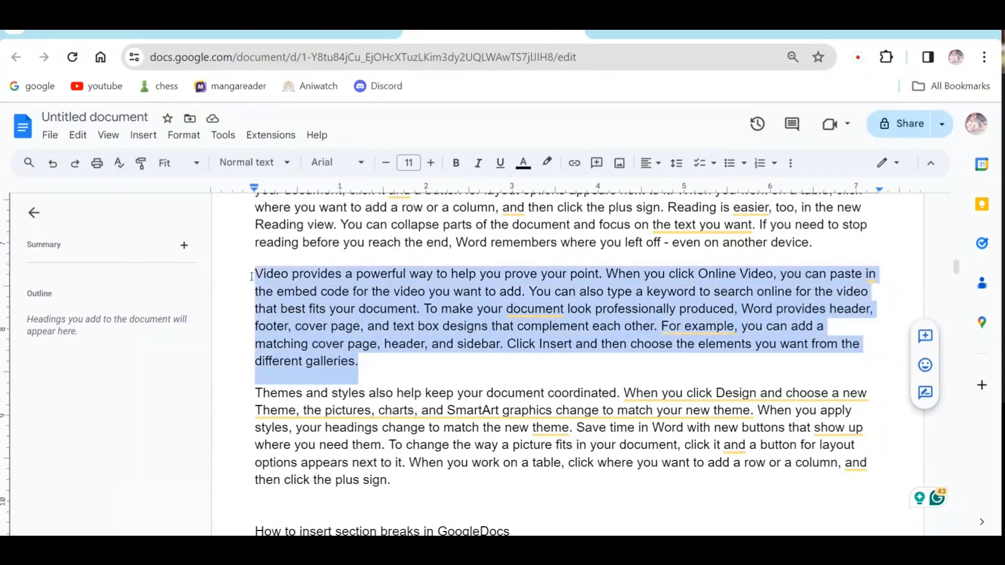
left_click(143, 135)
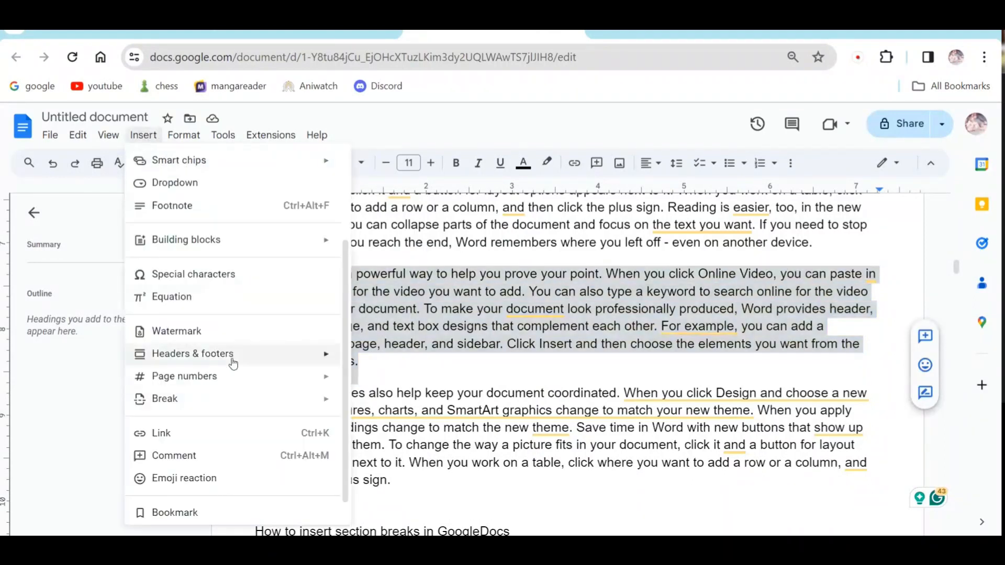
left_click(174, 513)
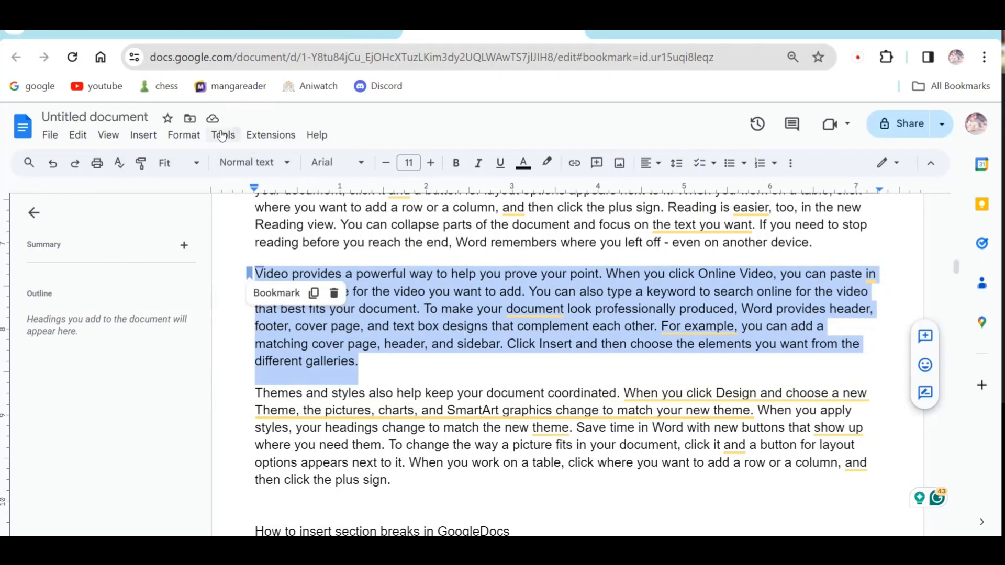
Copy the link to the bookmark on the paragraph starting "Video provides a powerful way" and deselect the paragraph.
left_click(314, 295)
left_click(313, 296)
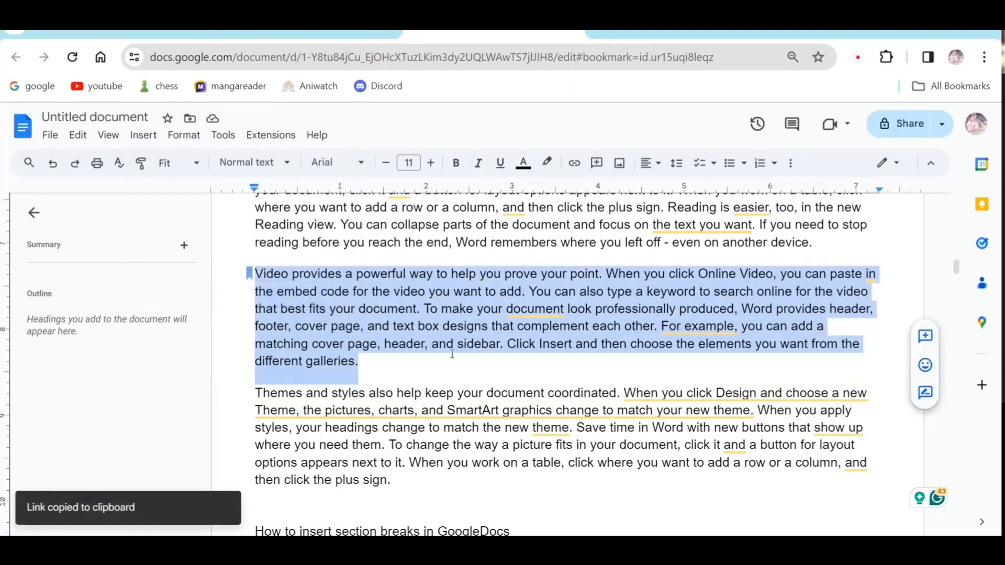
left_click(404, 326)
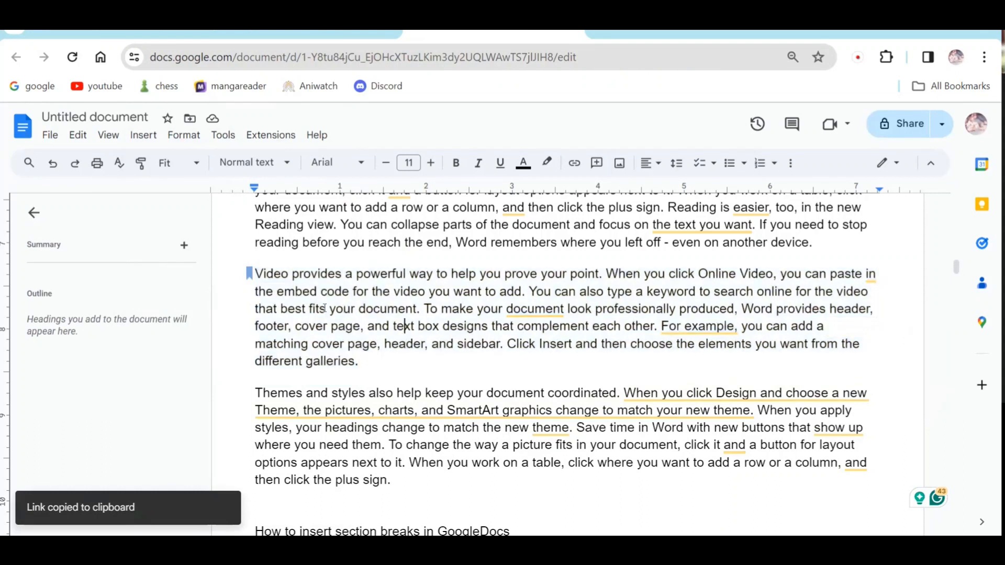
scroll(360, 314, "up", 2)
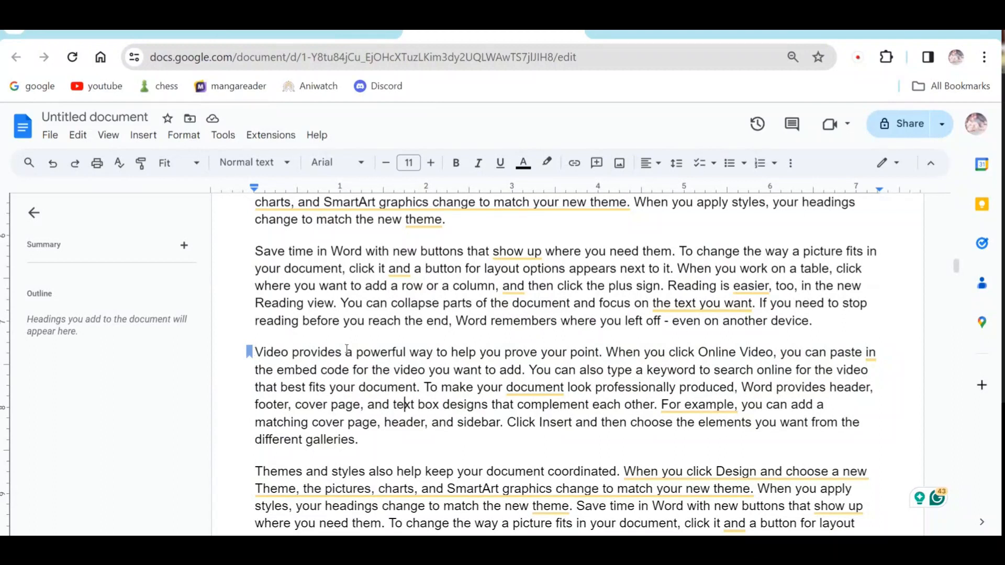
Bookmark the whole next paragraph down starting "Themes and styles also help" and copy the bookmark's link.
scroll(334, 361, "down", 3)
scroll(349, 352, "down", 1)
left_click_drag(392, 348, 255, 260)
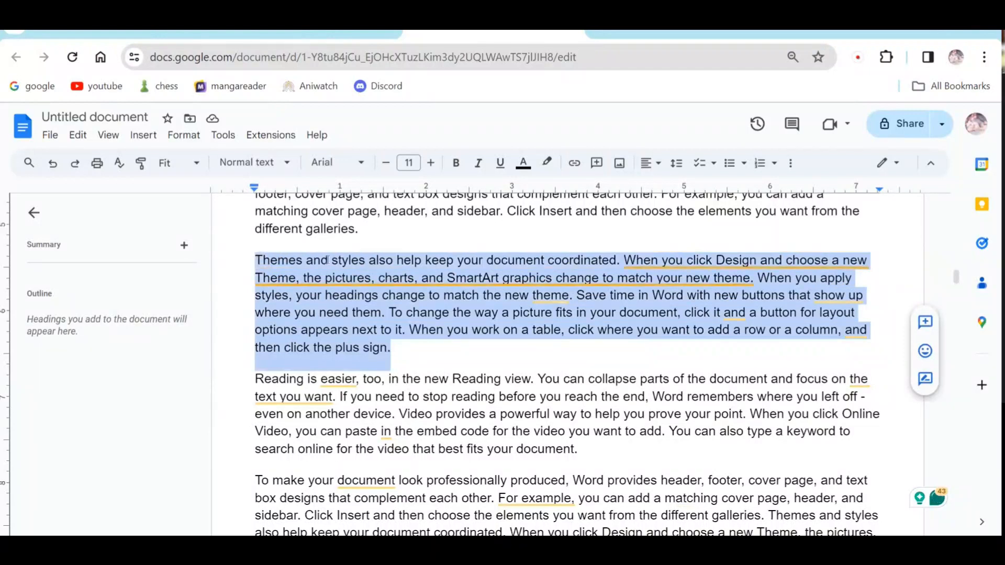
left_click(142, 136)
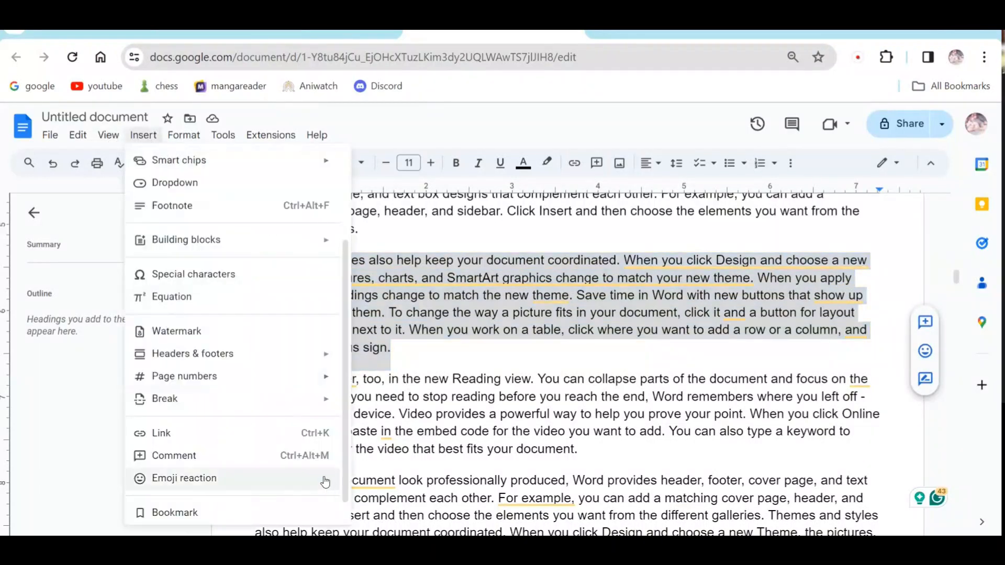
left_click(175, 513)
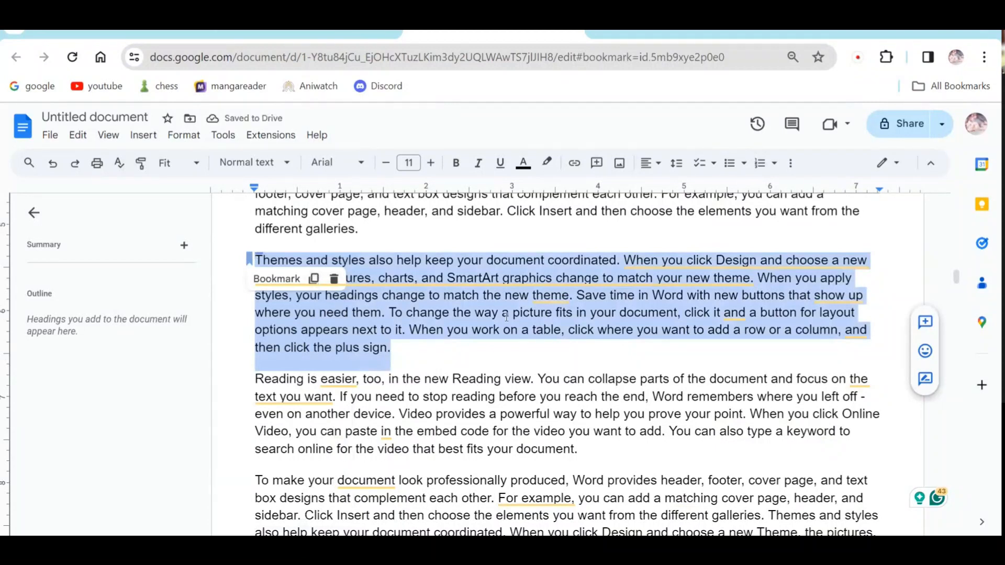
scroll(499, 325, "up", 3)
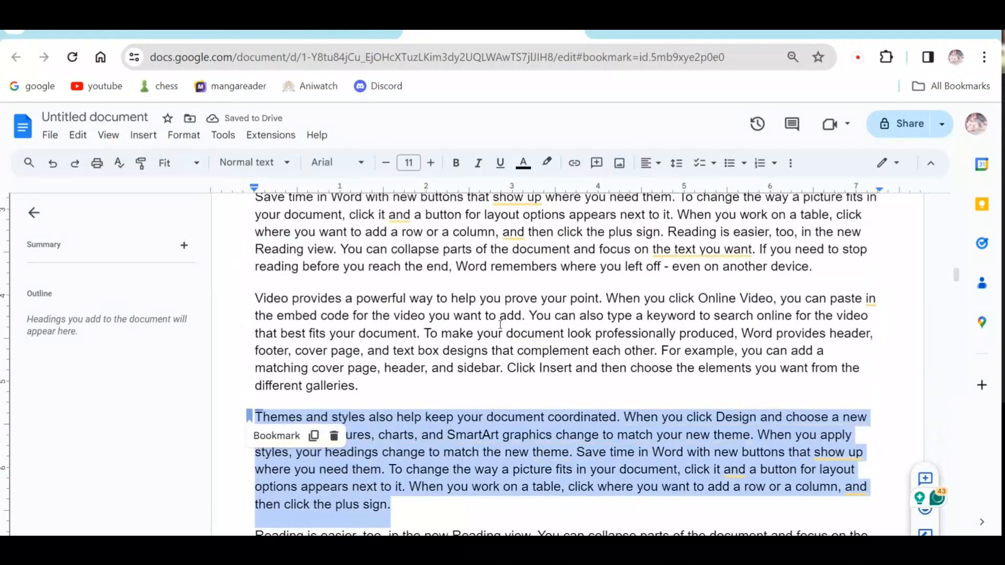
left_click(317, 435)
Add "For more see:" followed by the copied bookmark link at the end of a "Reading is easier" paragraph beyond page 8.
scroll(411, 416, "down", 7)
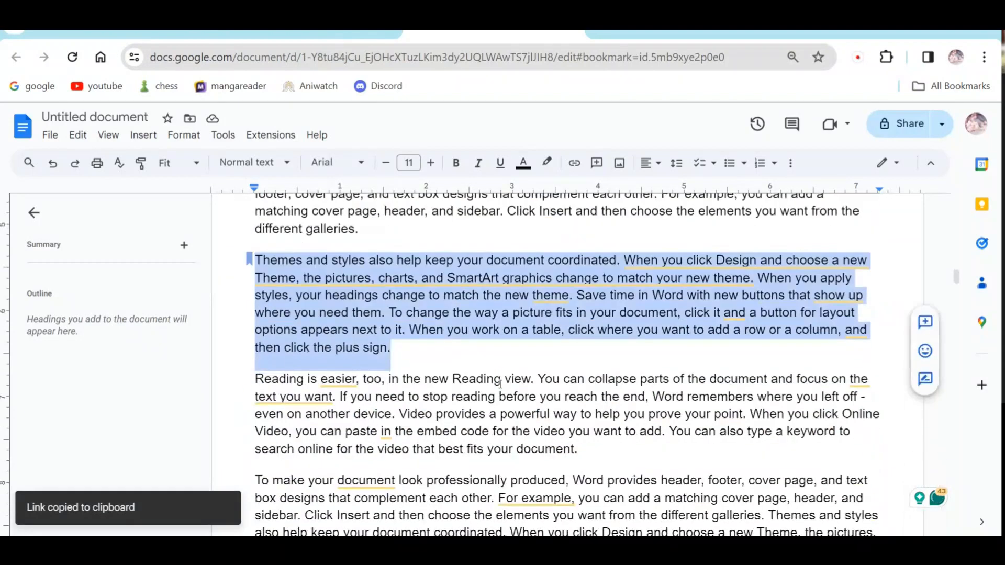
scroll(412, 416, "down", 15)
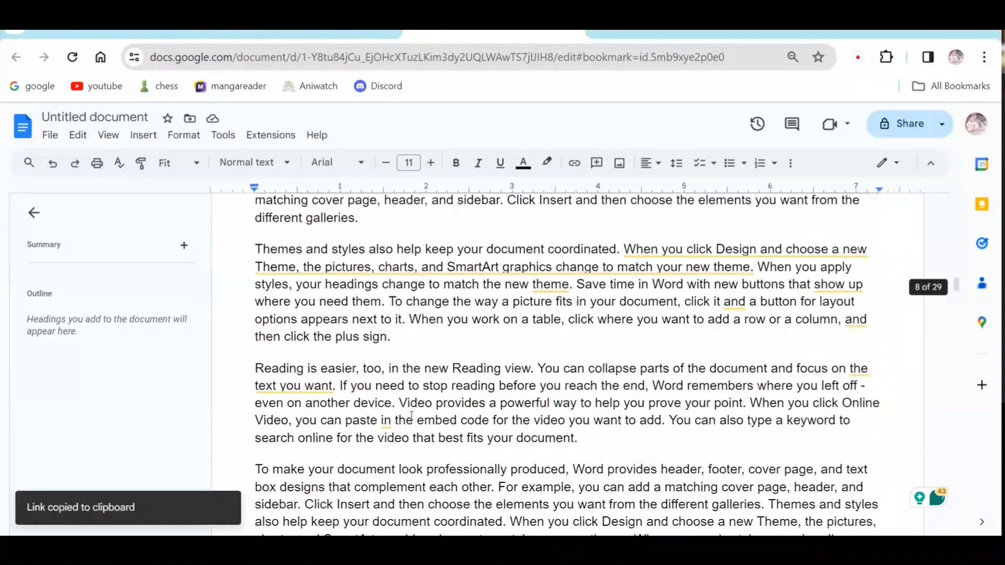
scroll(412, 416, "down", 12)
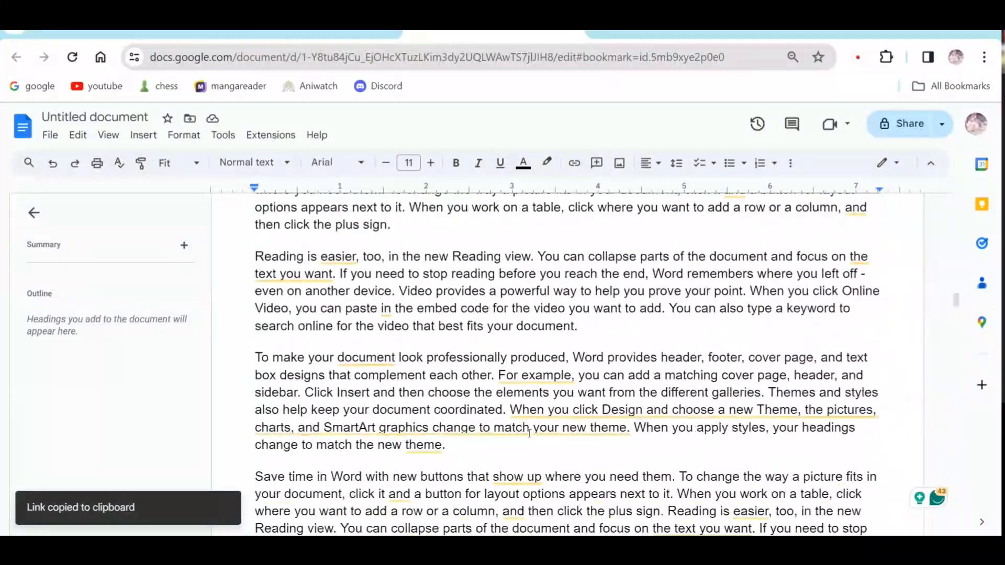
scroll(462, 451, "down", 3)
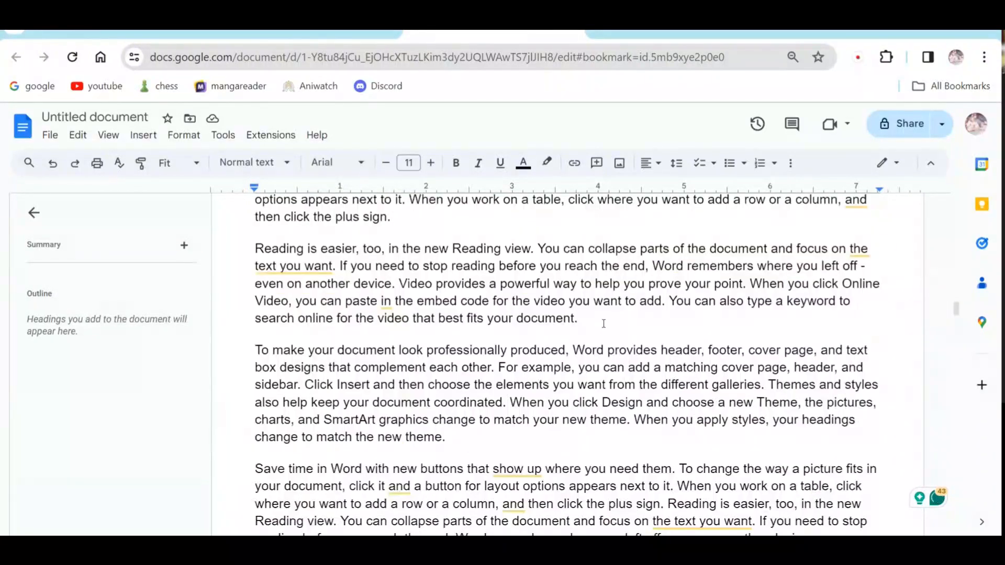
left_click(626, 320)
type("F")
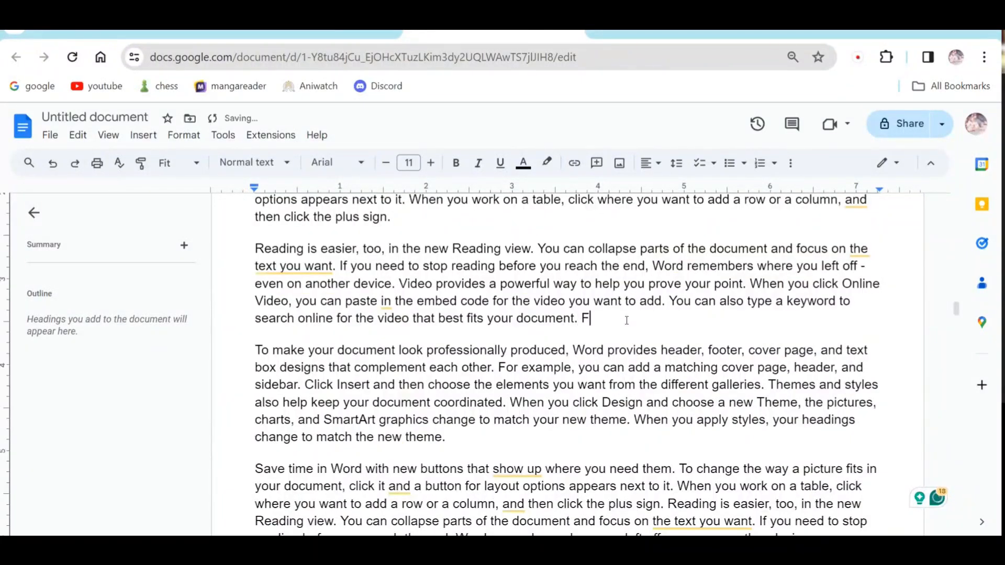
type("or more see")
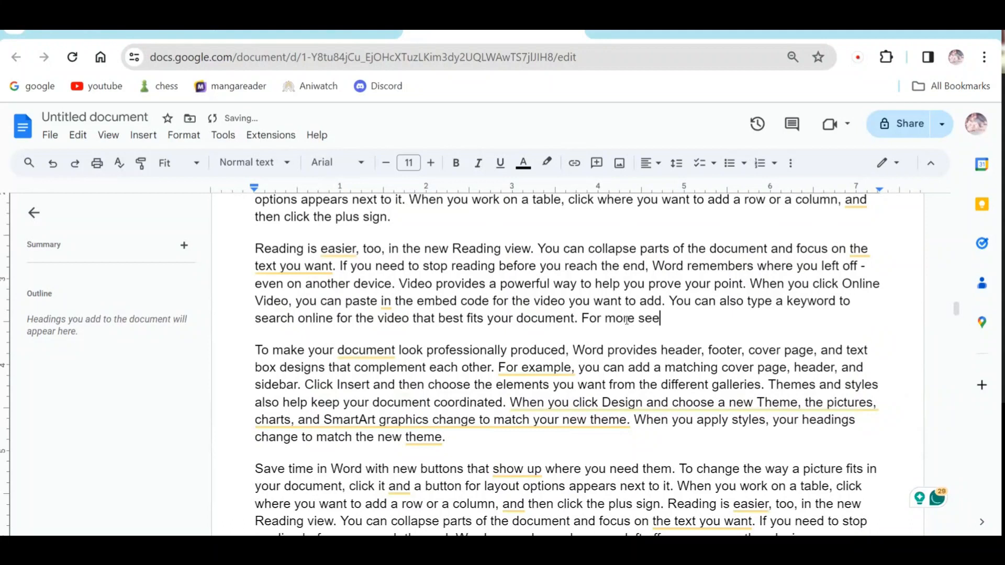
type(":")
key("ctrl+v")
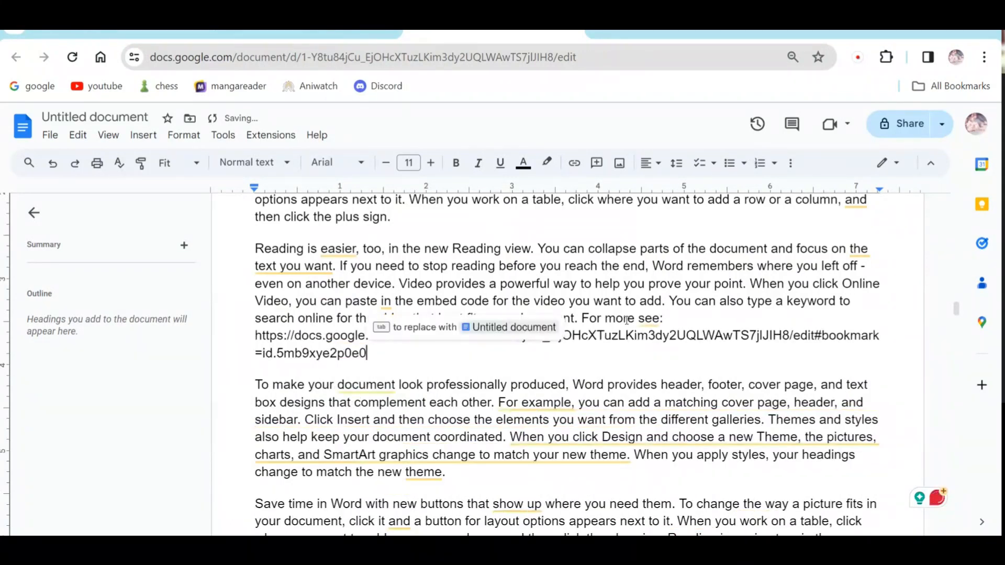
Copy the pasted bookmark URL after "For more see:" and remove it from the paragraph.
left_click_drag(373, 351, 254, 338)
key("ctrl+c")
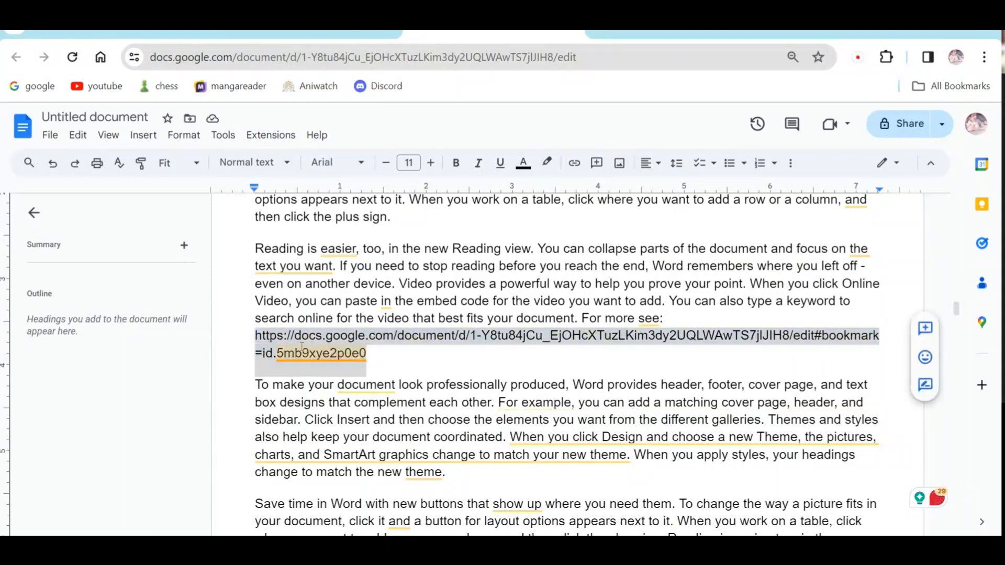
right_click(302, 347)
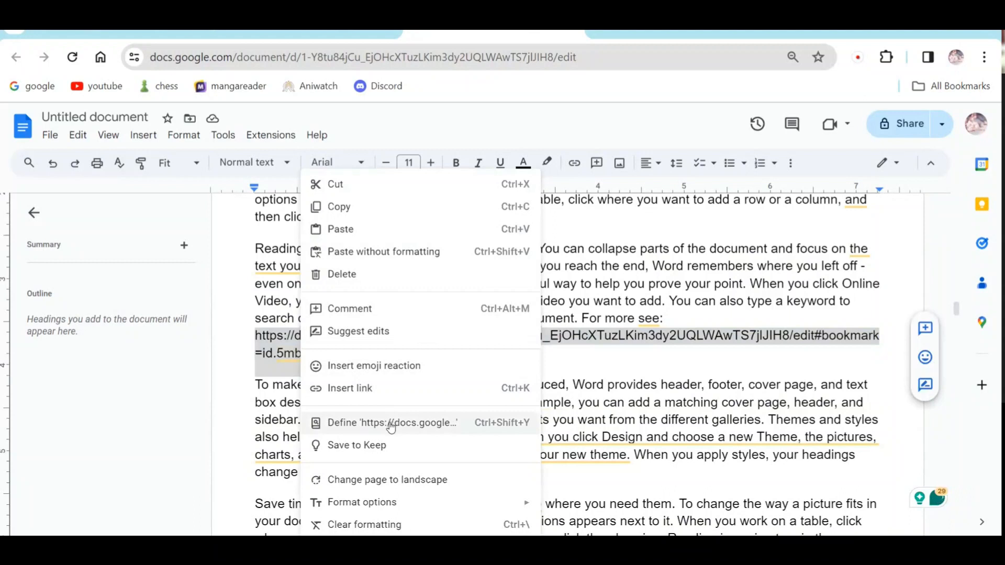
left_click(436, 415)
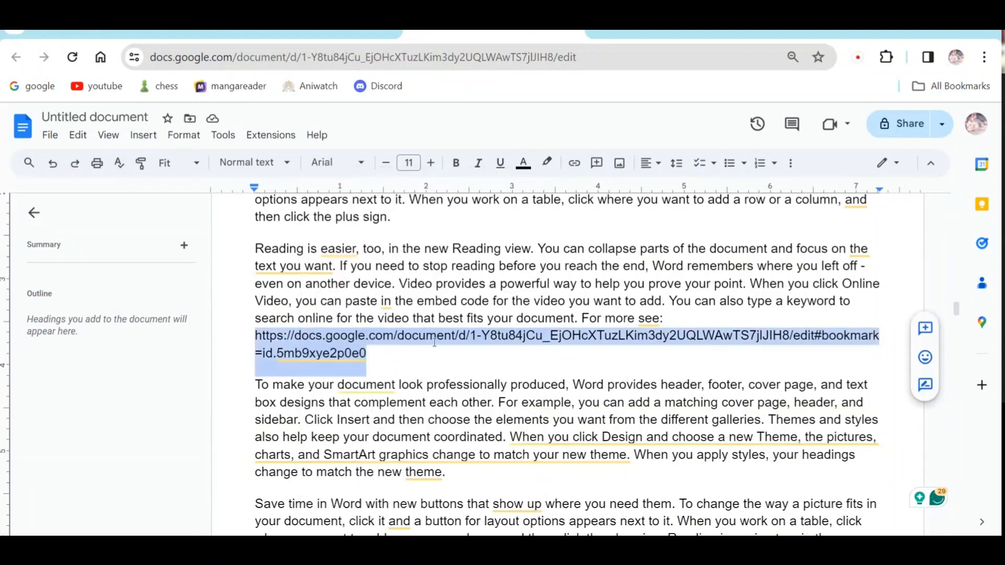
key("BackSpace")
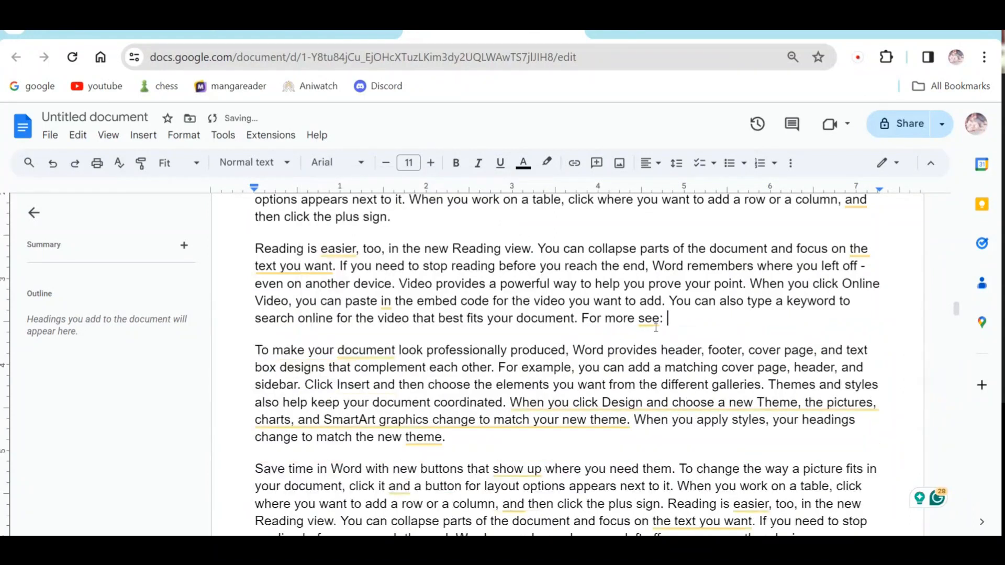
Replace "see:" at the end of the paragraph so the sentence reads "For more details click here.".
double_click(664, 320)
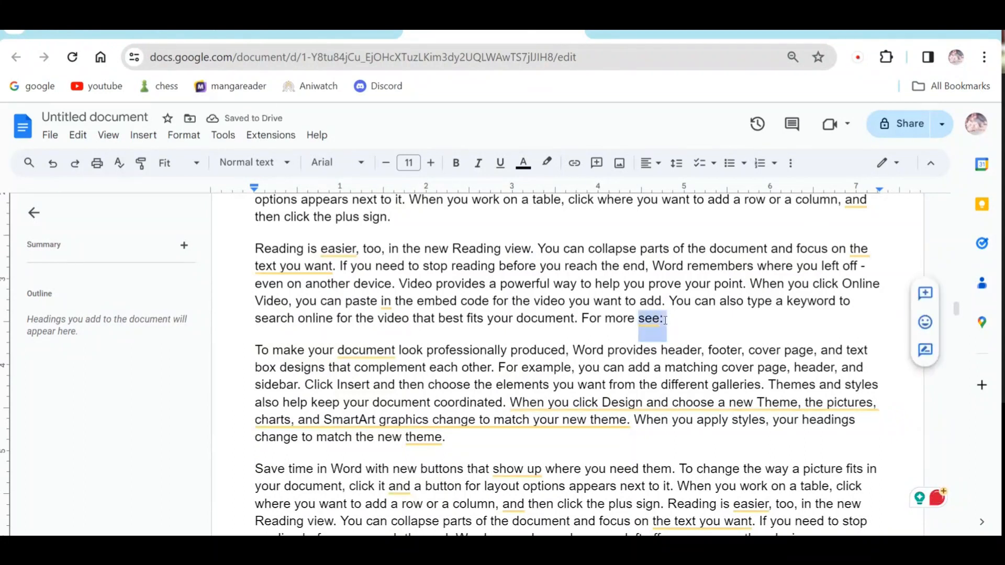
key("BackSpace")
key("BackSpace")
key("BackSpace")
key("BackSpace")
type("details click here.")
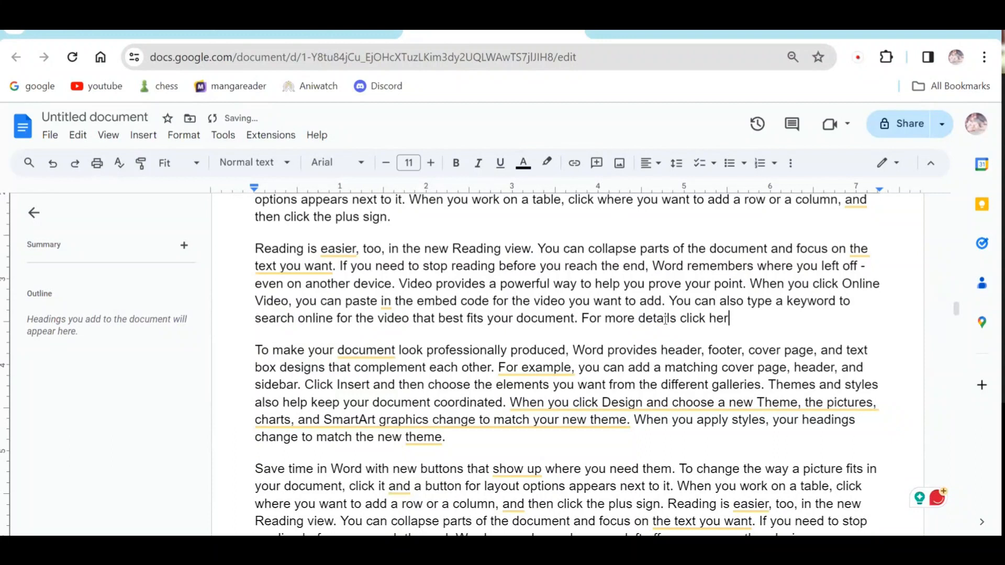
Link the sentence "For more details click here." to the copied bookmark URL.
left_click(583, 319, "shift")
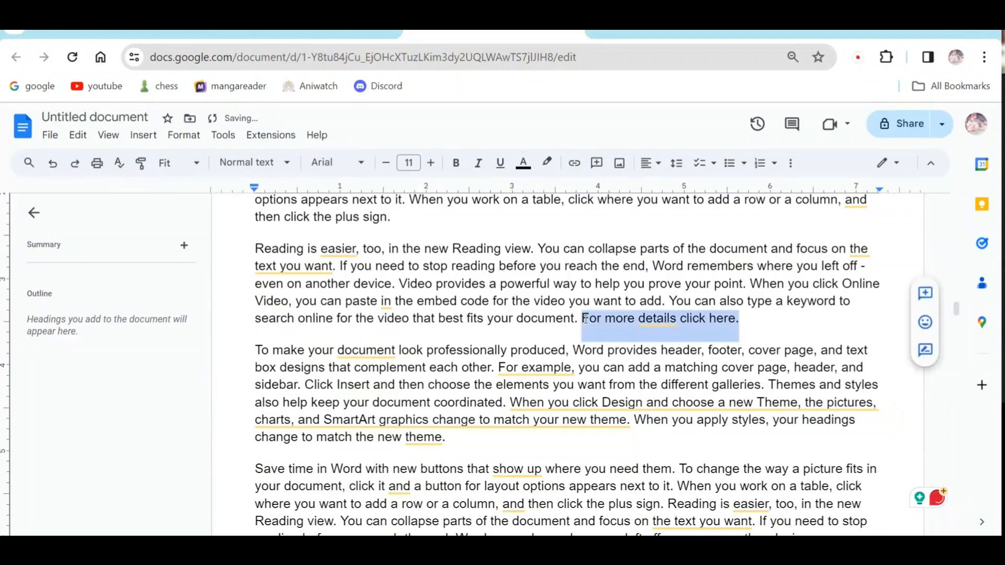
left_click(143, 135)
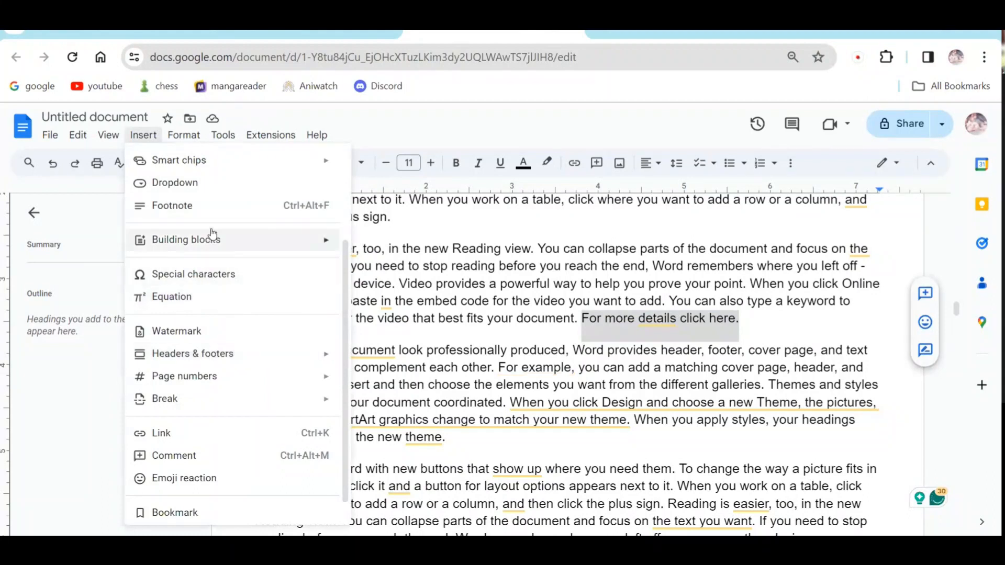
left_click(178, 435)
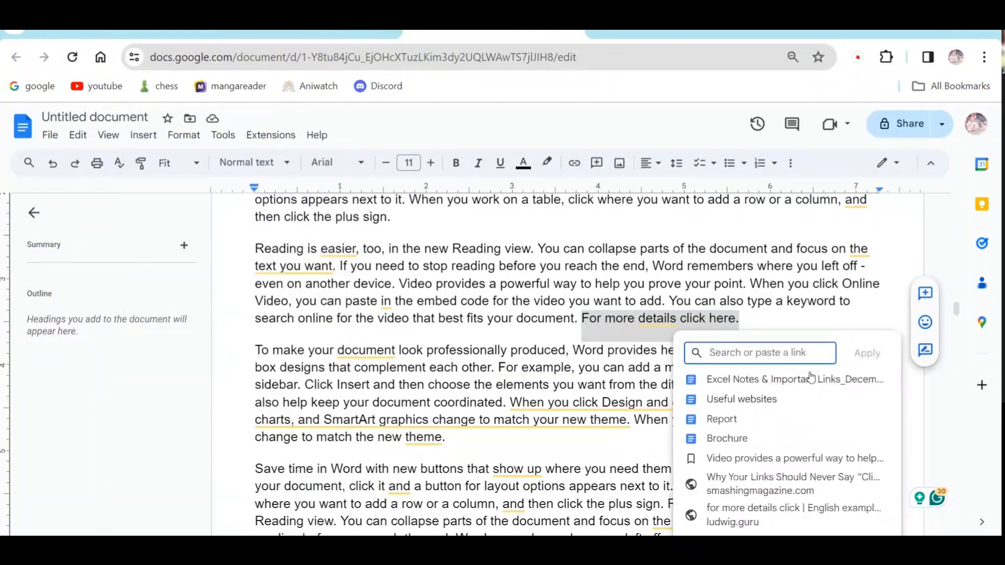
key("ctrl+v")
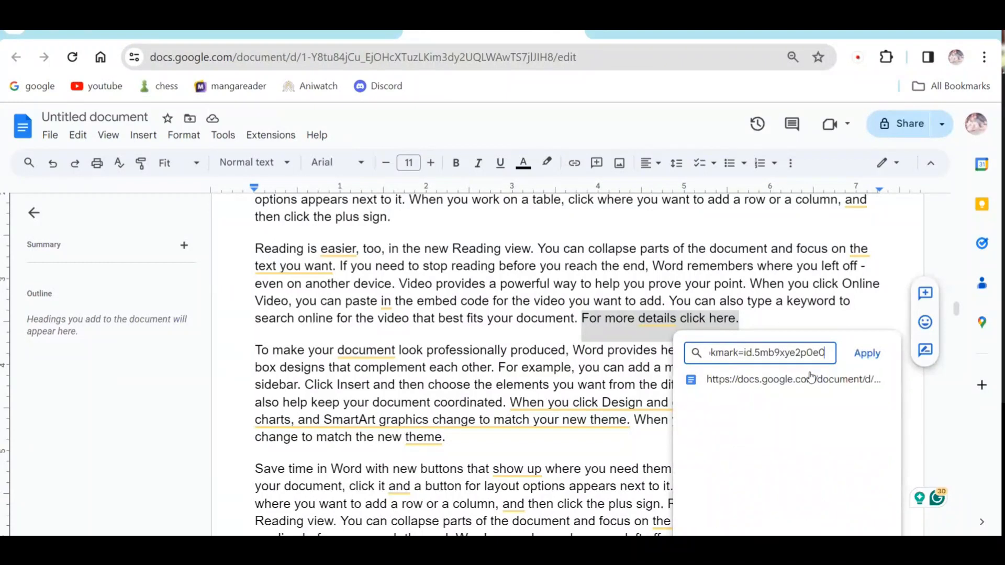
left_click(867, 354)
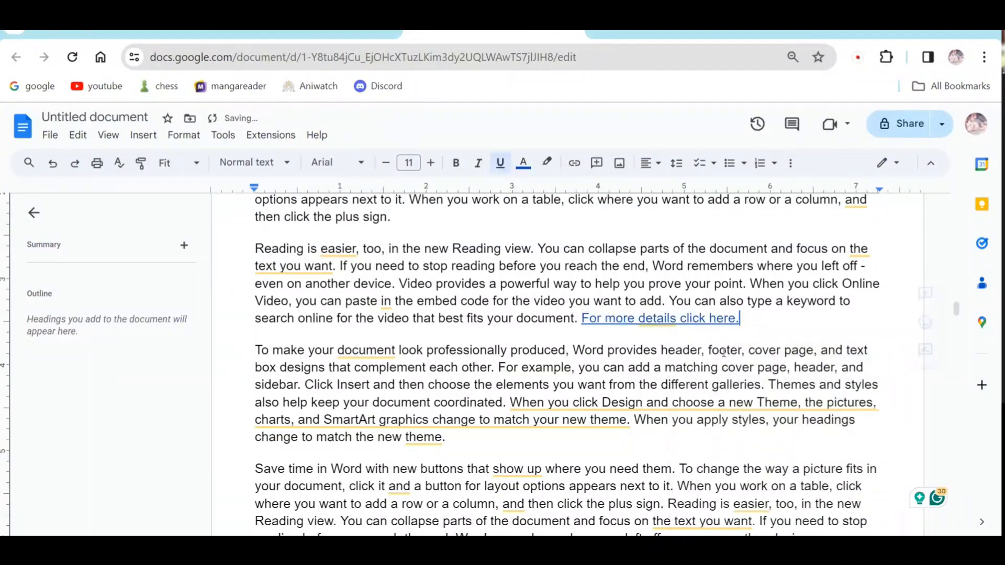
Follow the "For more details click here." link to its bookmarked paragraph and close the Grammarly sidebar.
left_click(657, 319)
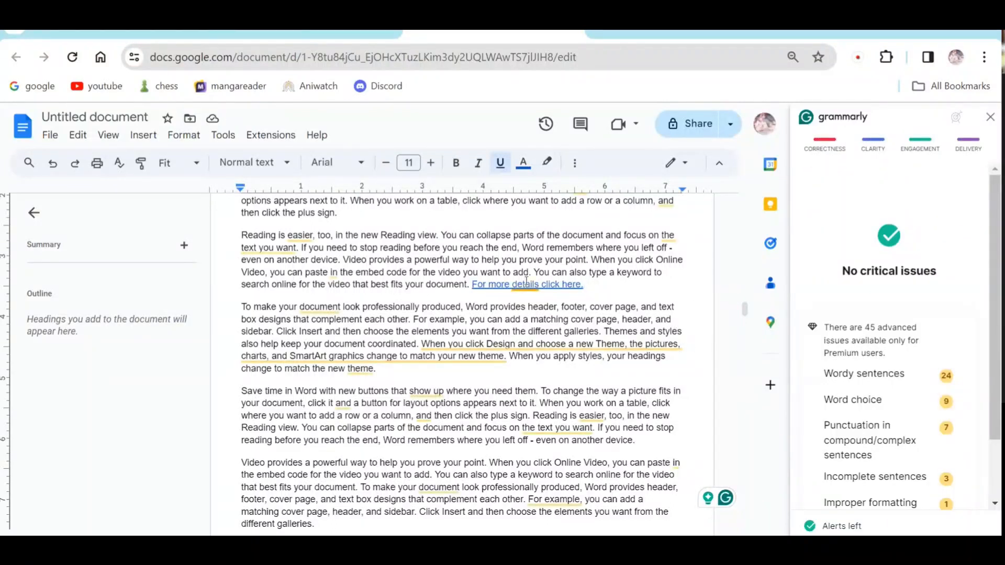
left_click(525, 293)
left_click(523, 305)
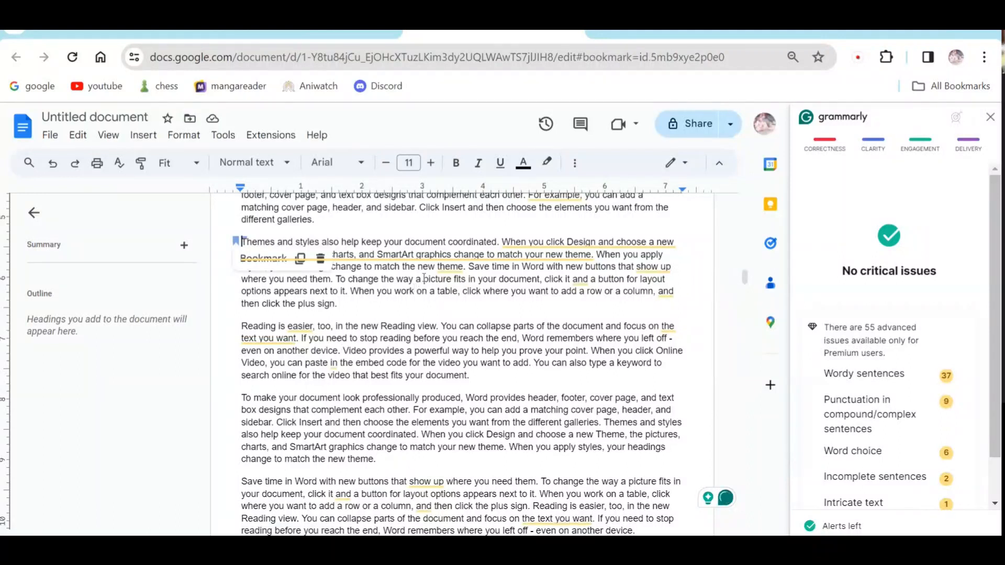
left_click(358, 310)
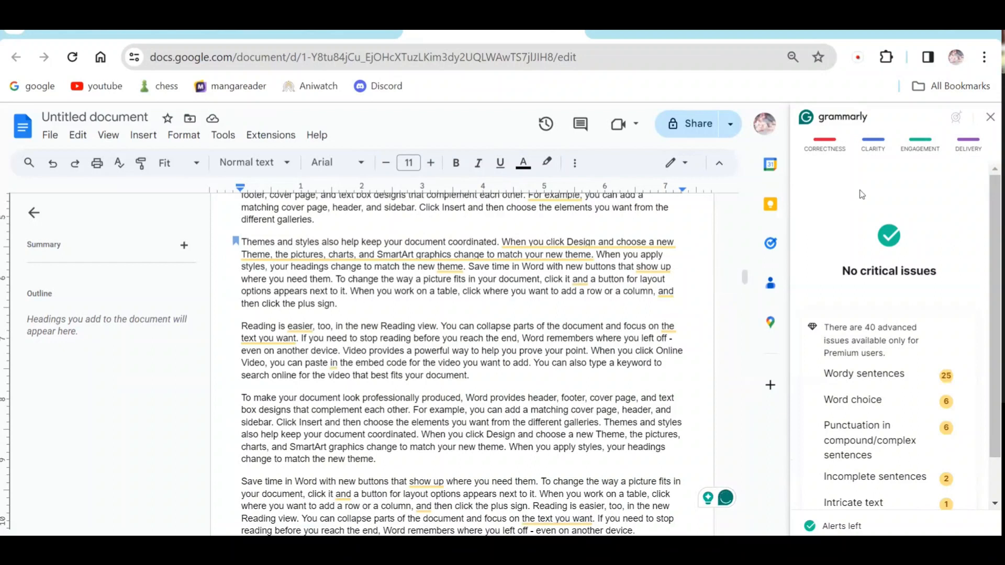
left_click(990, 117)
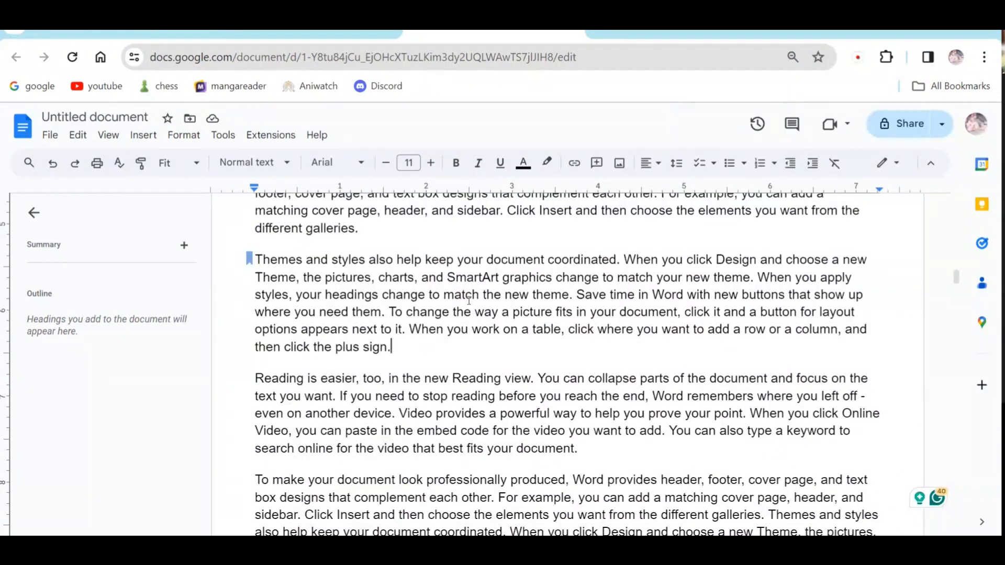
left_click(142, 135)
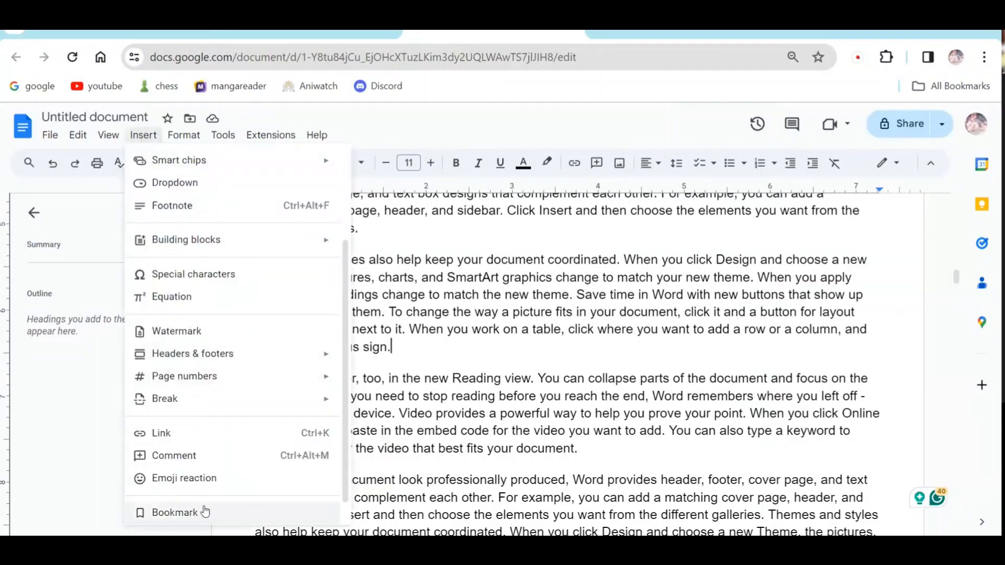
left_click(465, 314)
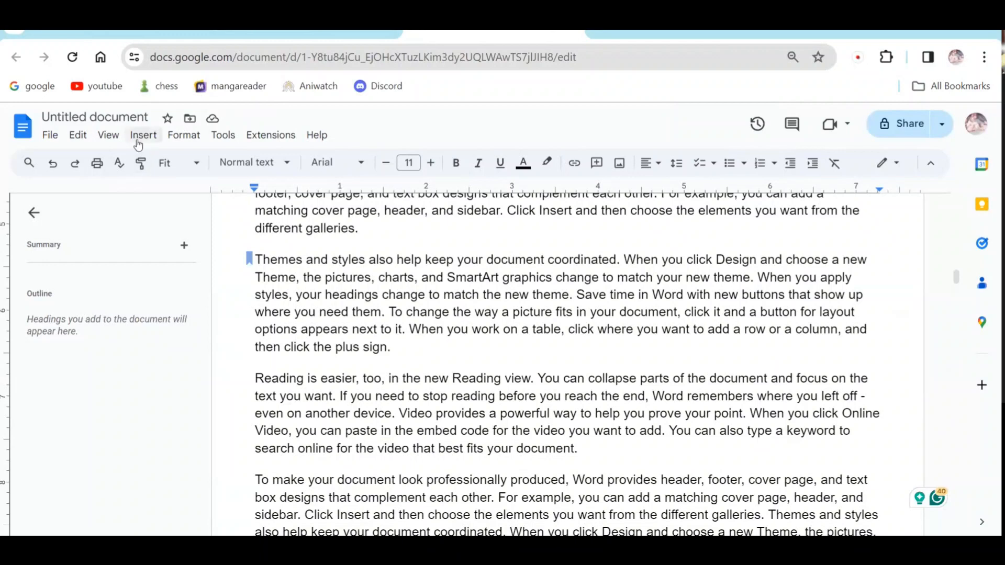
left_click(188, 138)
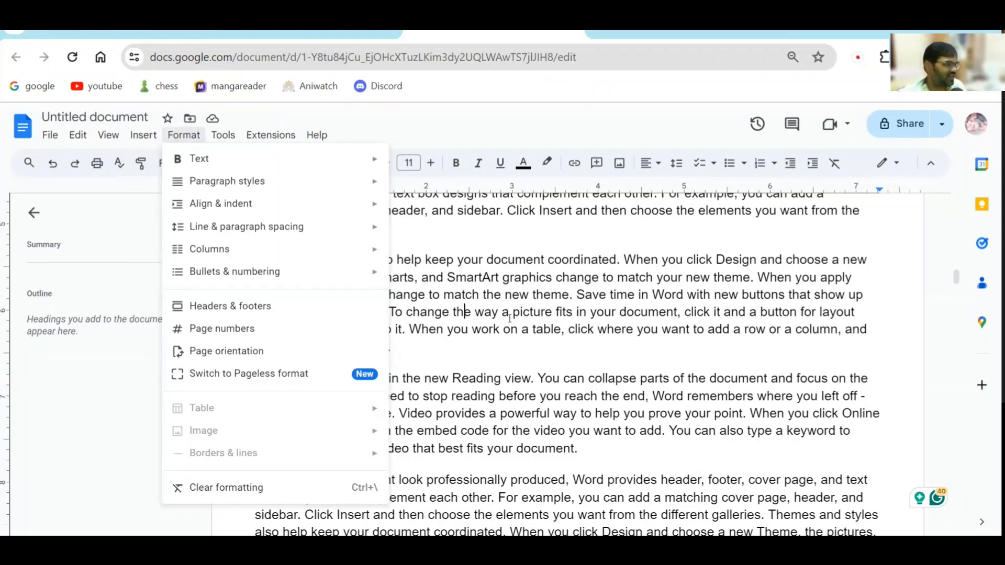
left_click(486, 313)
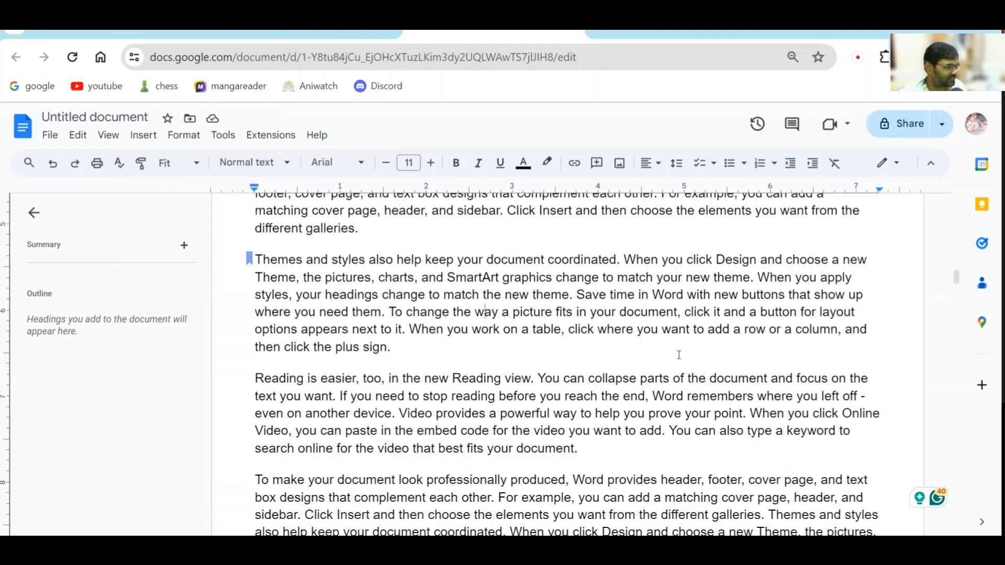
Return to the beginning of the document.
key("ctrl+Home")
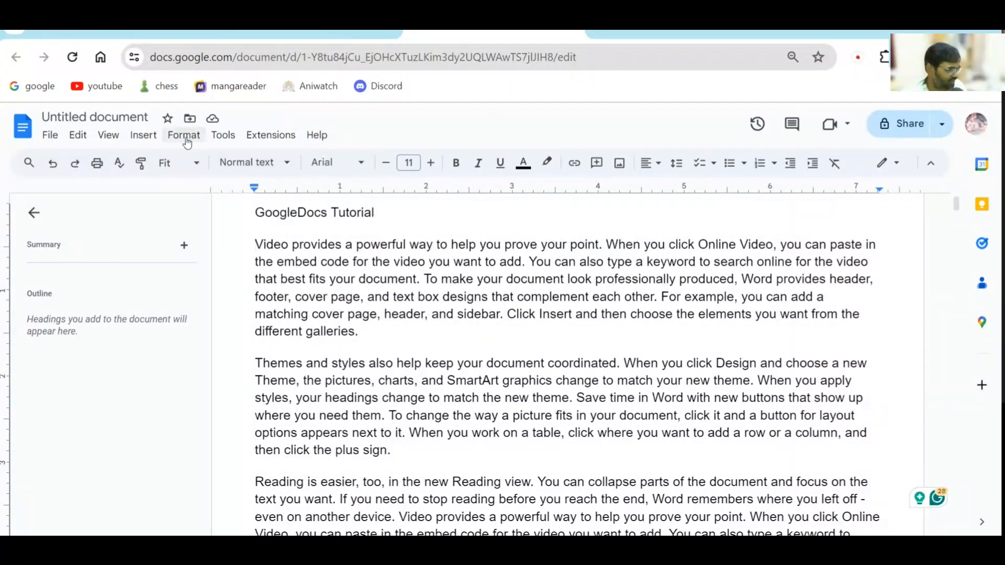
left_click(184, 135)
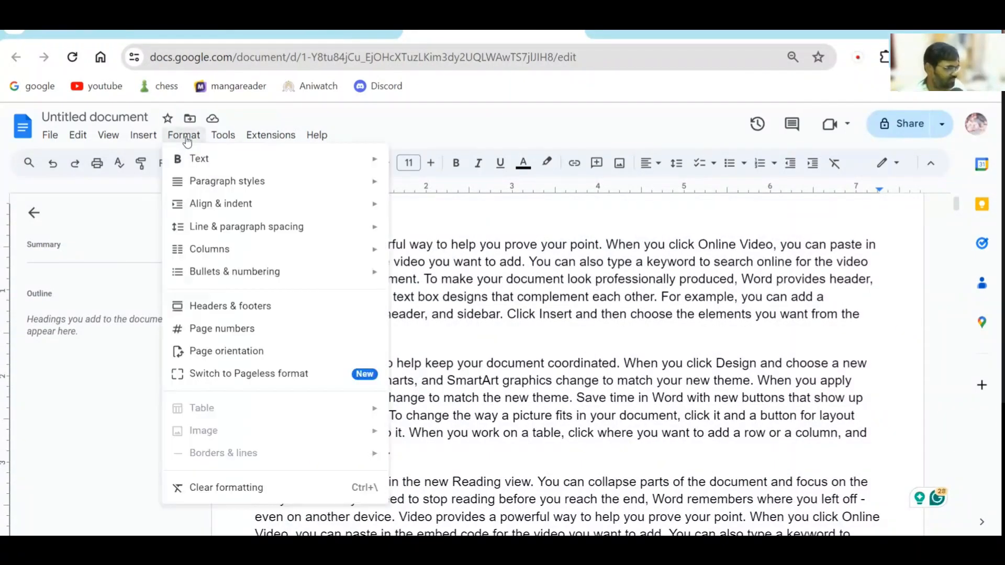
left_click(773, 397)
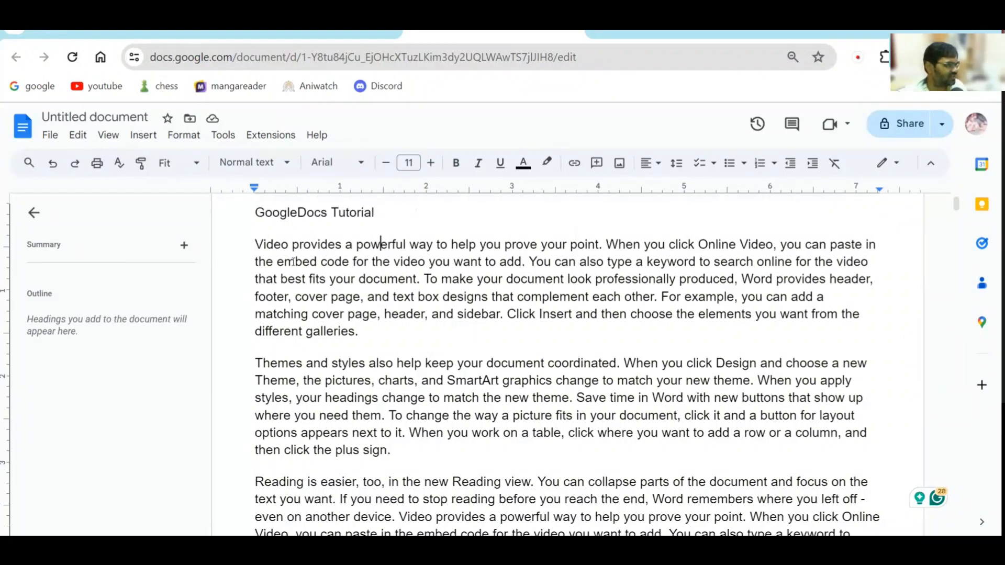
left_click_drag(256, 241, 288, 241)
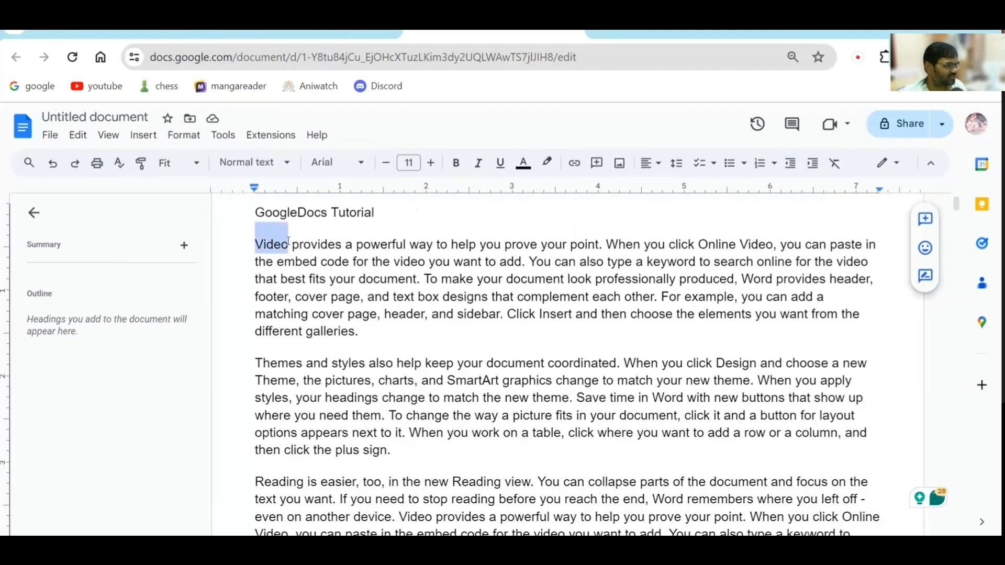
left_click(184, 135)
mouse_move(208, 159)
left_click(408, 162)
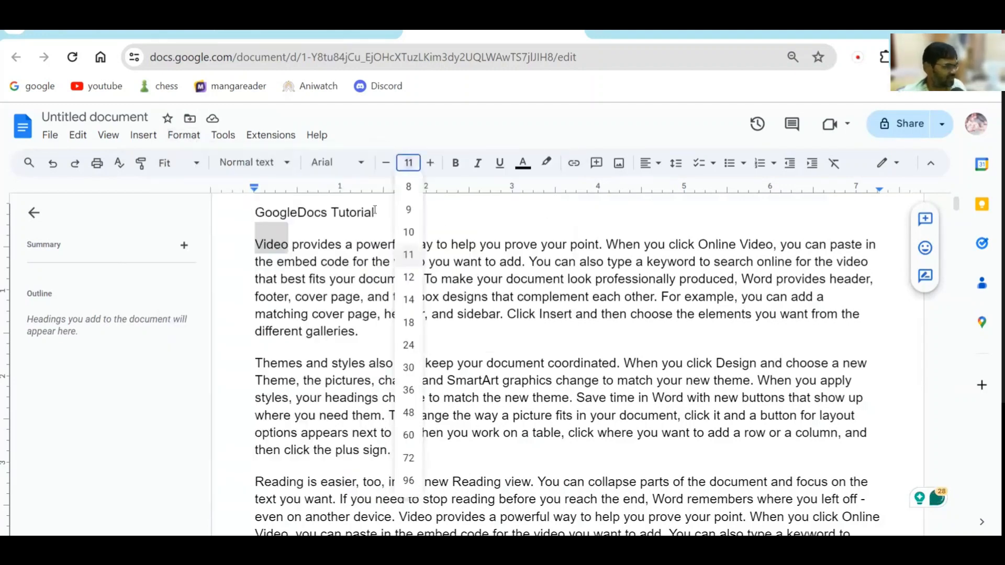
left_click(301, 243)
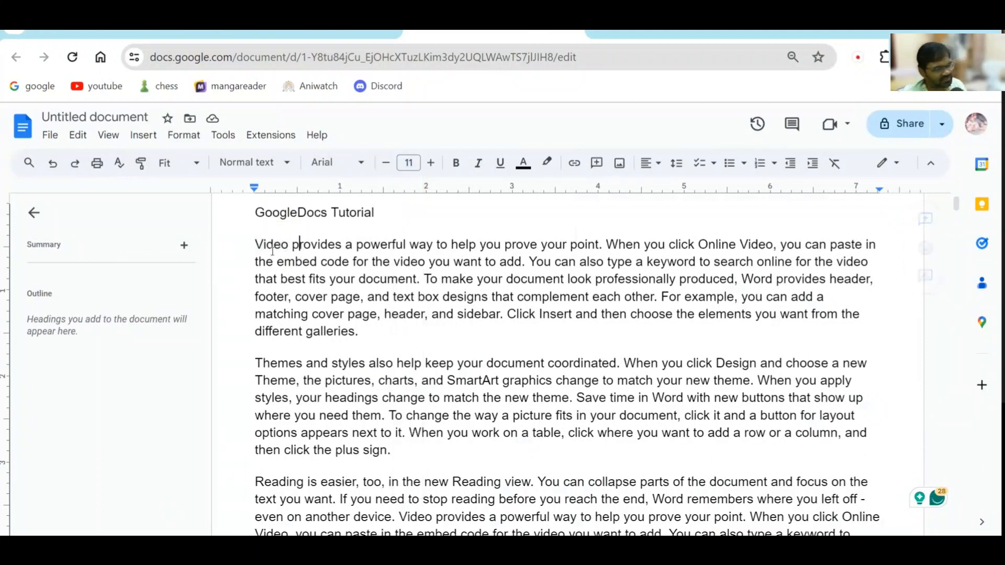
Make the word "Video" at the start of the first paragraph bold.
double_click(275, 244)
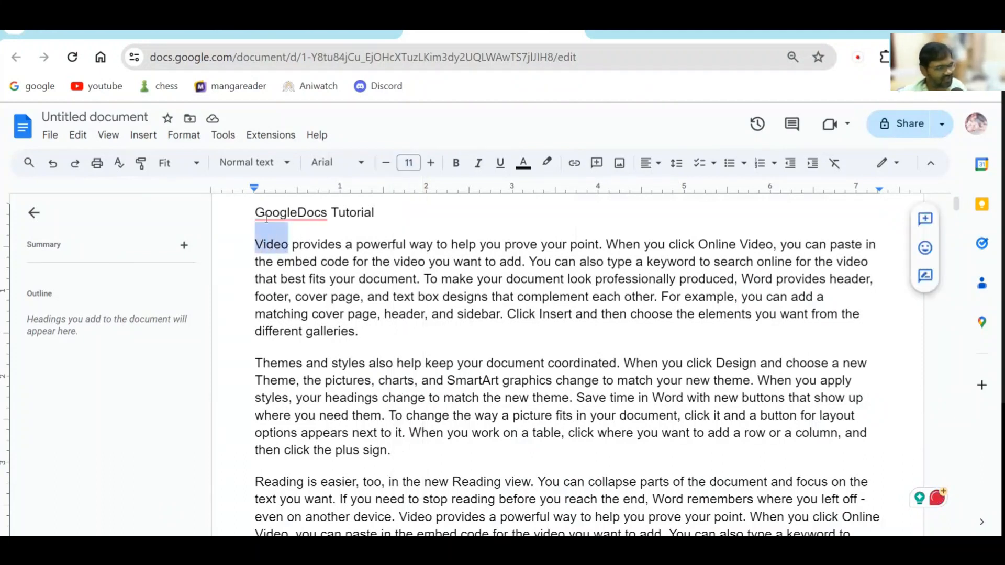
left_click(192, 136)
mouse_move(240, 160)
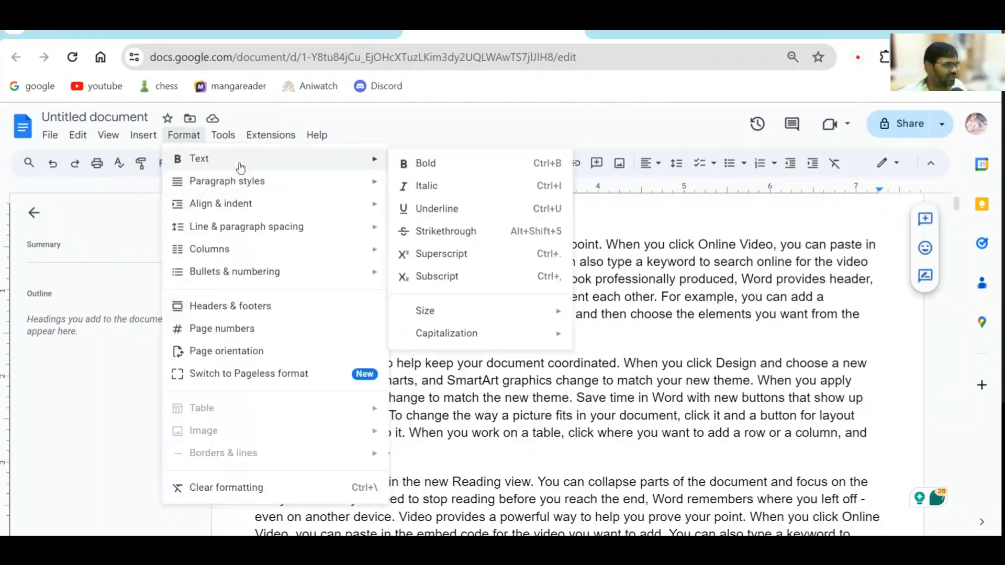
left_click(439, 164)
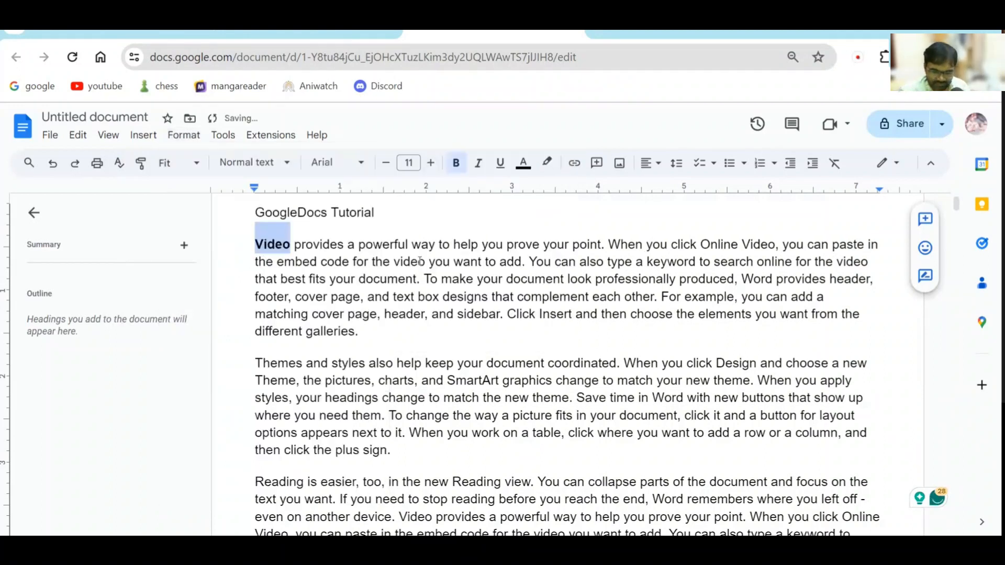
left_click_drag(294, 244, 340, 244)
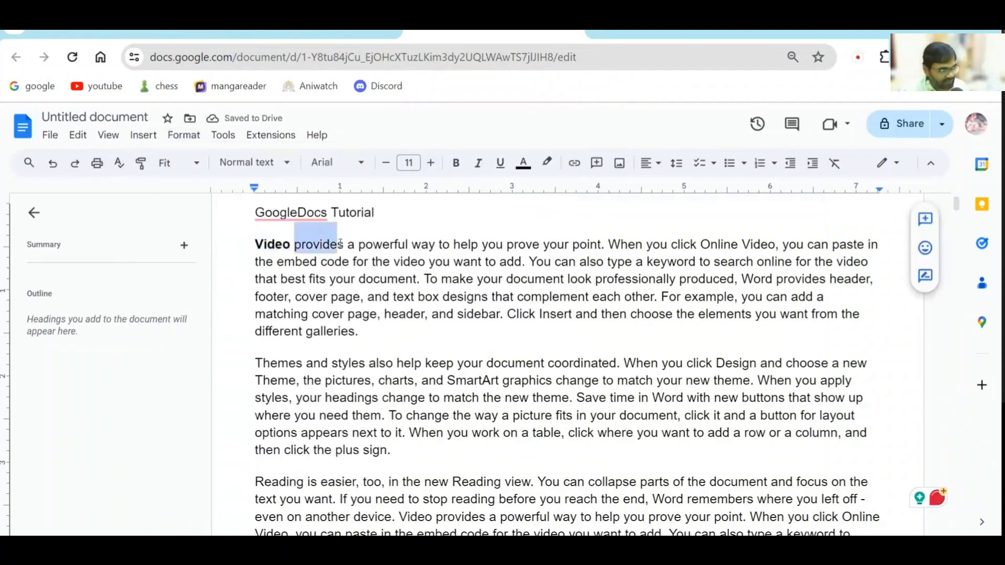
left_click(183, 135)
mouse_move(267, 158)
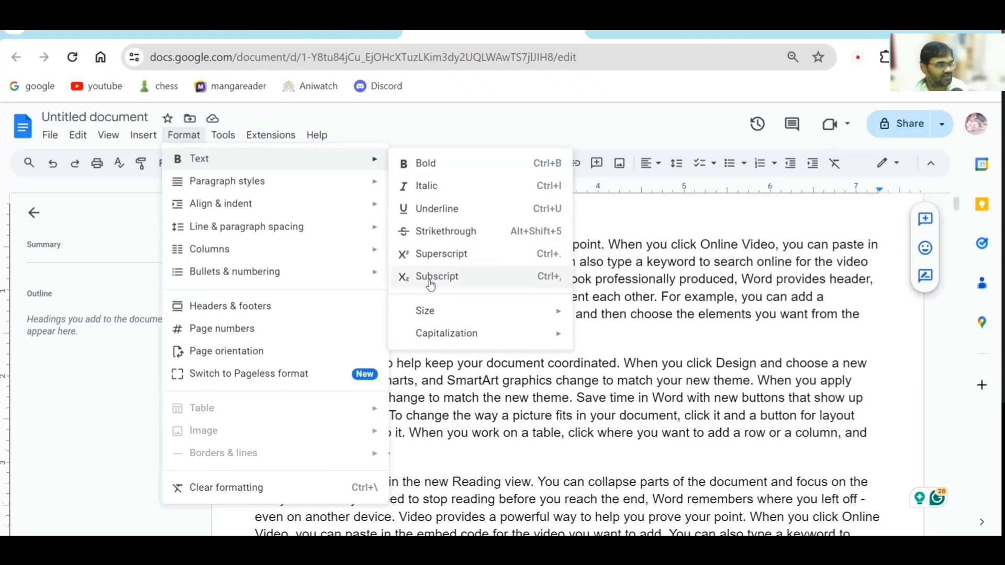
left_click(663, 297)
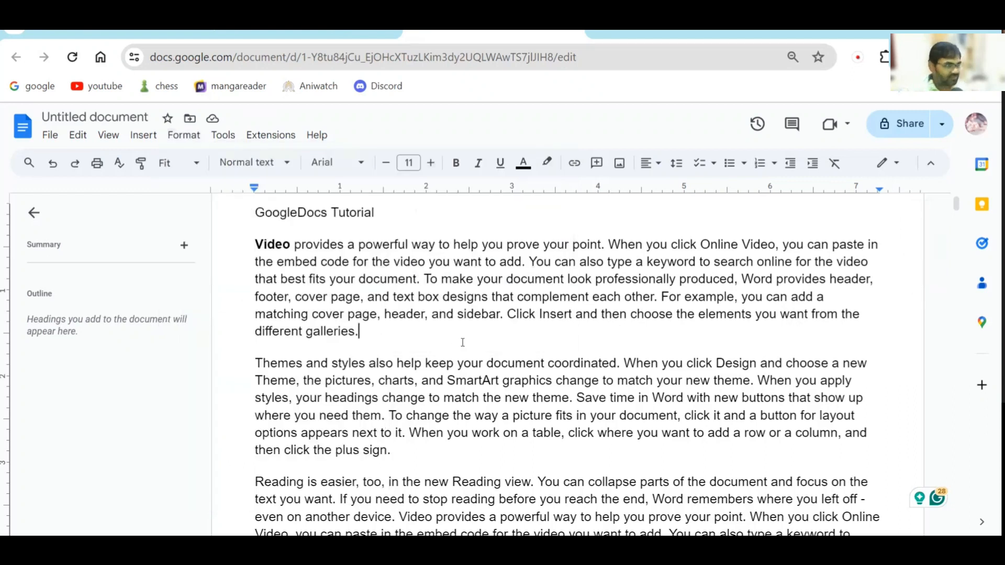
Add "x2" at the end of the first paragraph and format the 2 as superscript.
type("x")
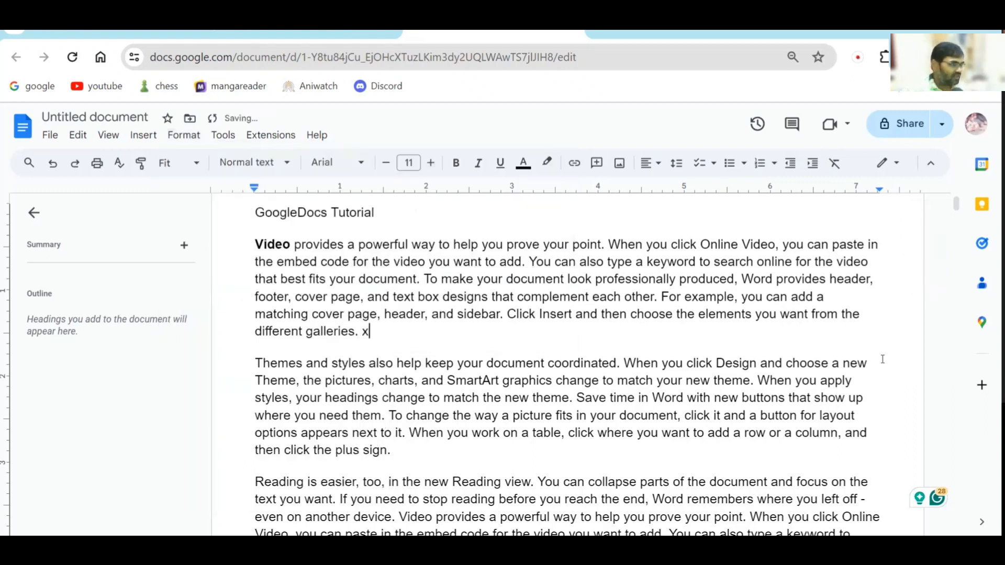
type("2")
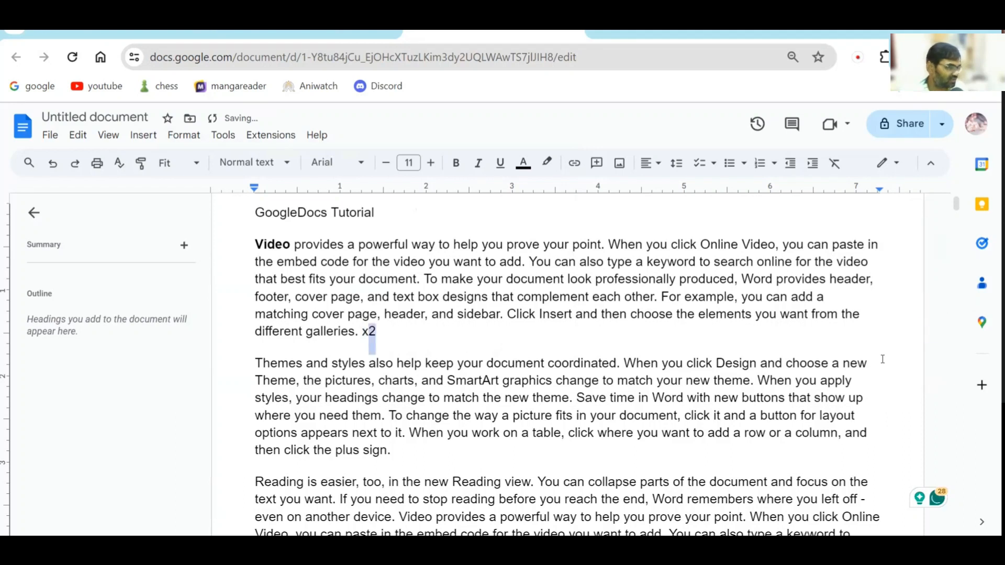
left_click(184, 135)
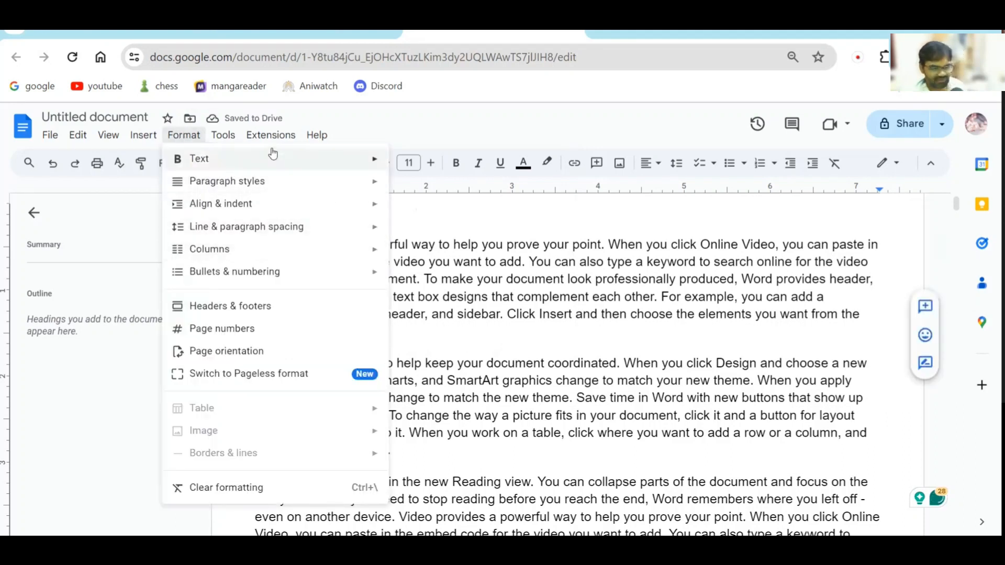
left_click(456, 259)
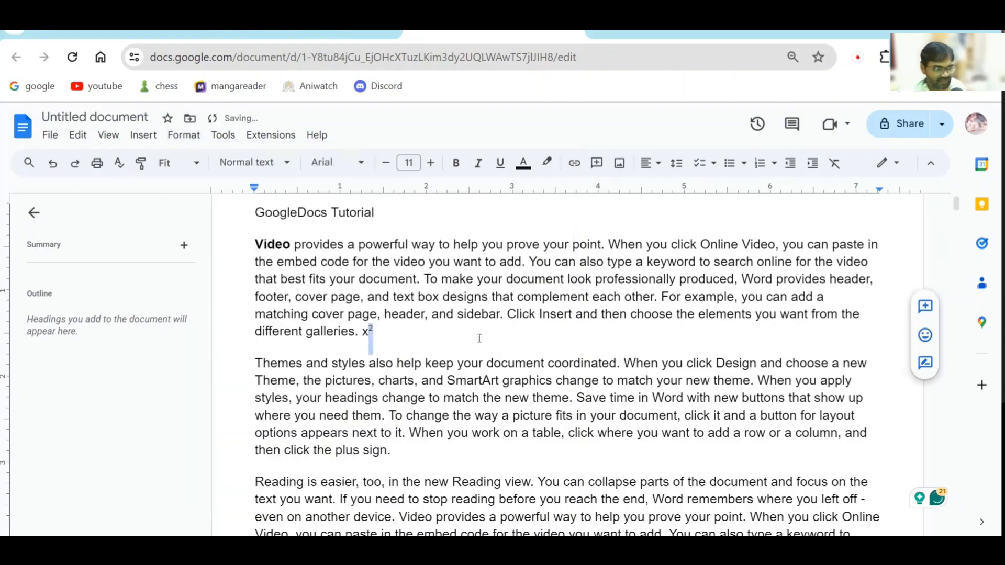
left_click(418, 335)
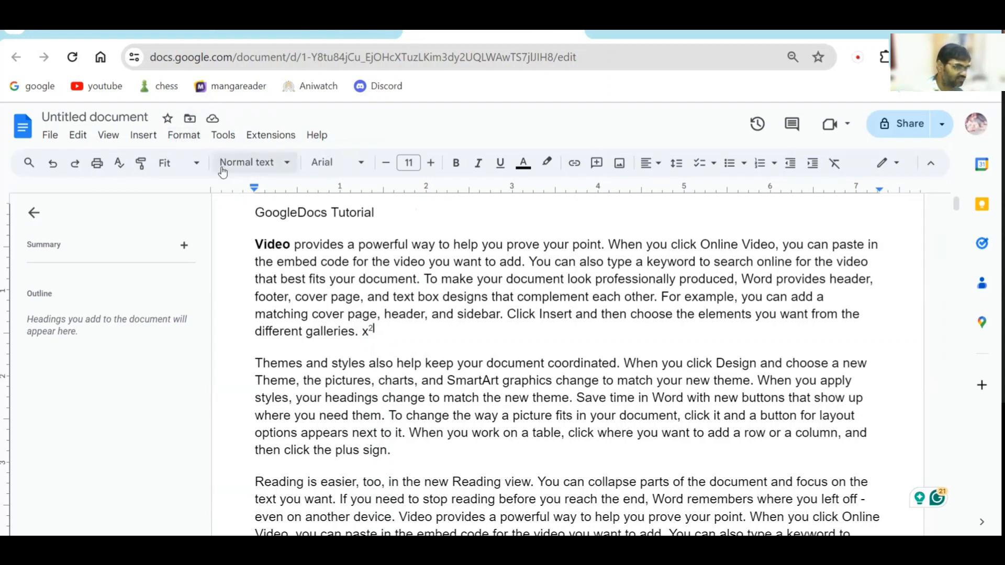
left_click_drag(376, 327, 371, 327)
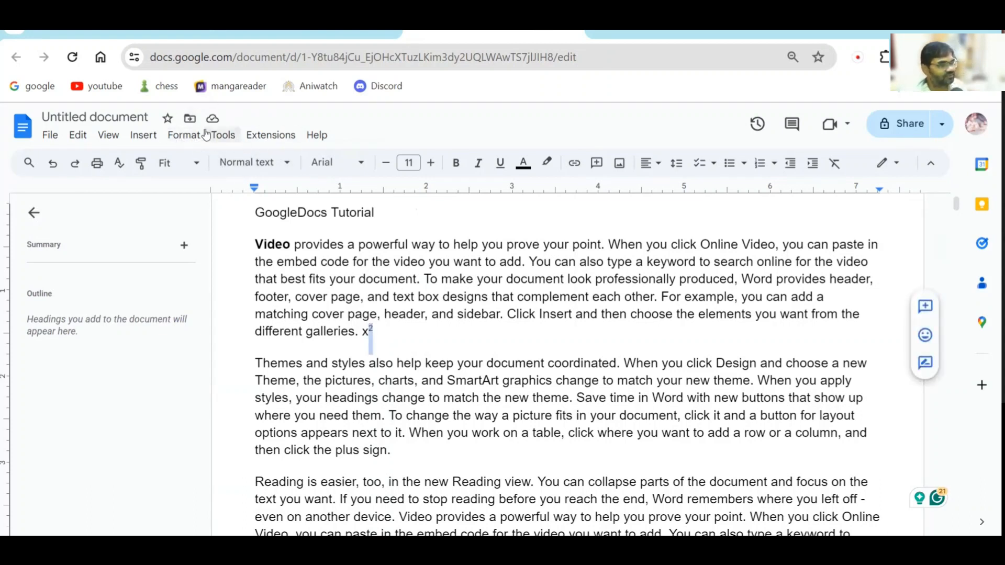
left_click(186, 135)
mouse_move(293, 158)
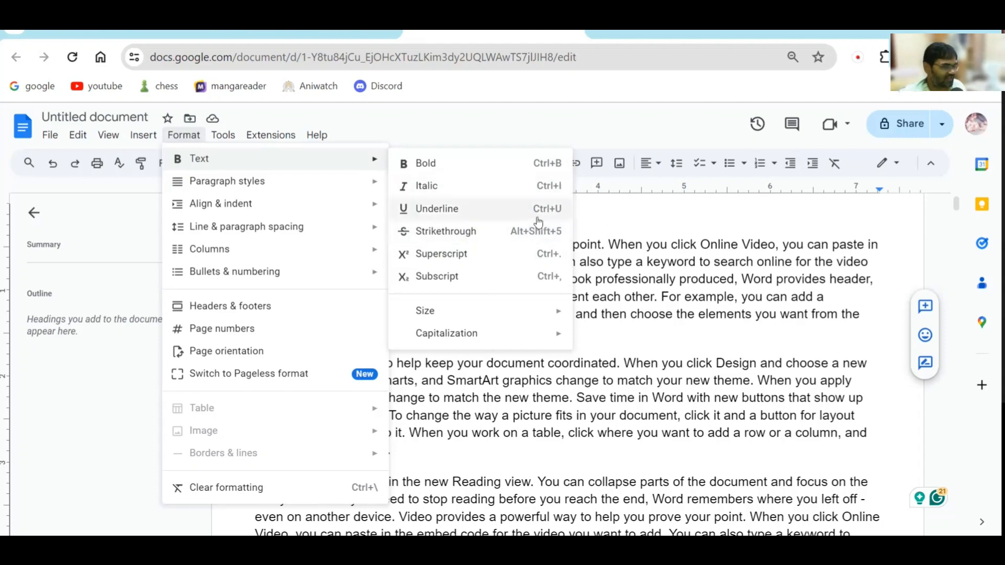
left_click(718, 298)
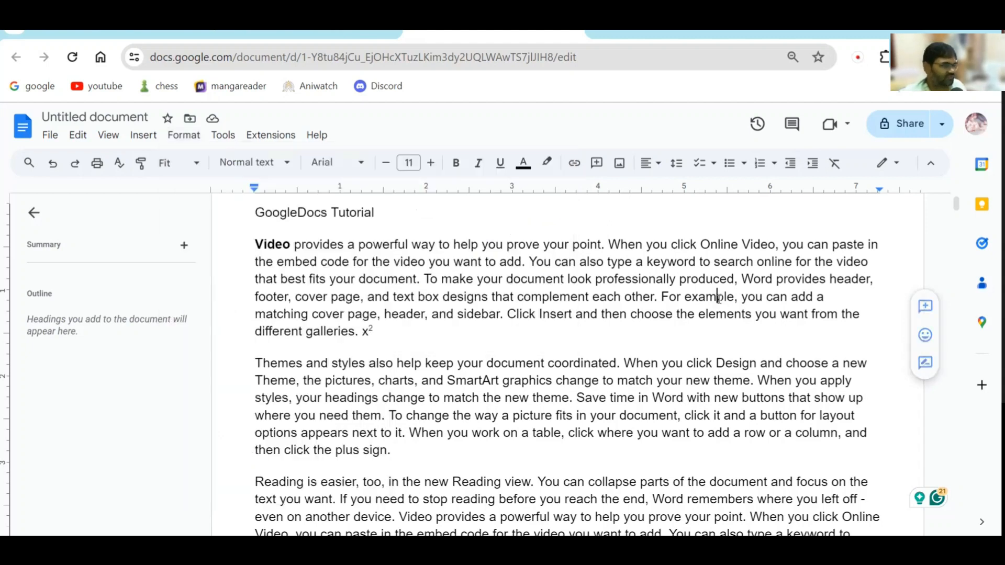
left_click(188, 139)
mouse_move(252, 191)
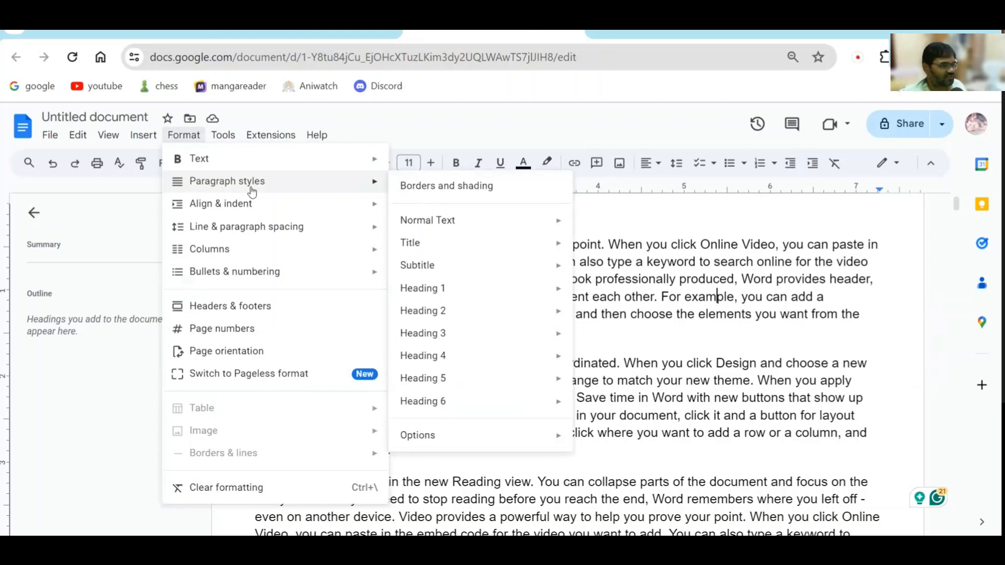
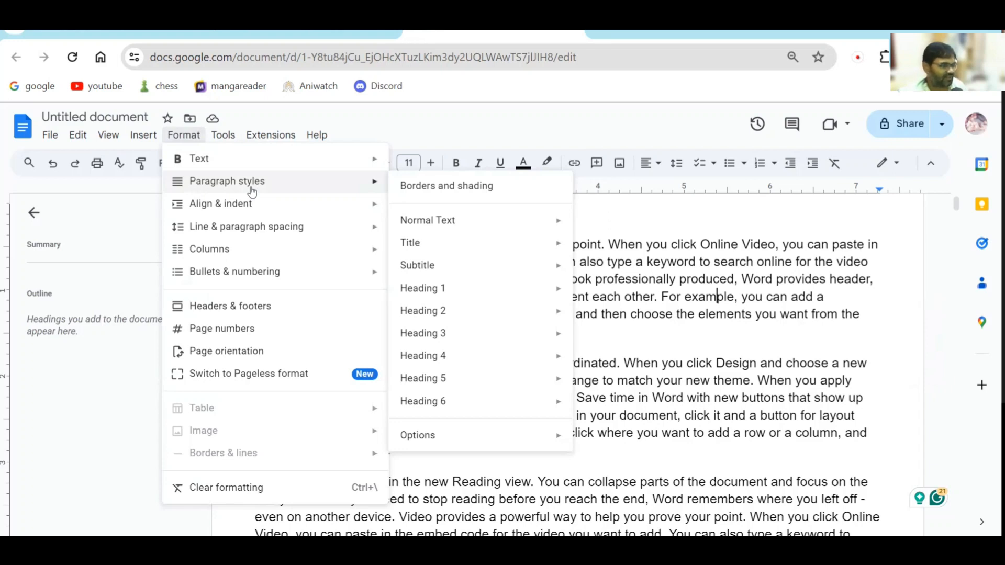
Insert a new line reading "Buttons" above the paragraph that begins "Save time in Word".
scroll(576, 316, "down", 5)
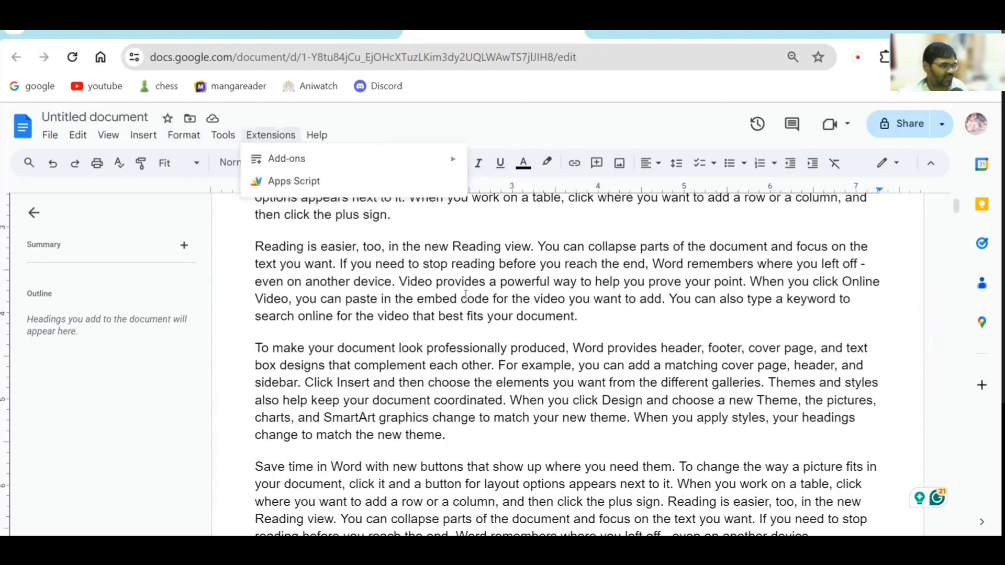
left_click(346, 348)
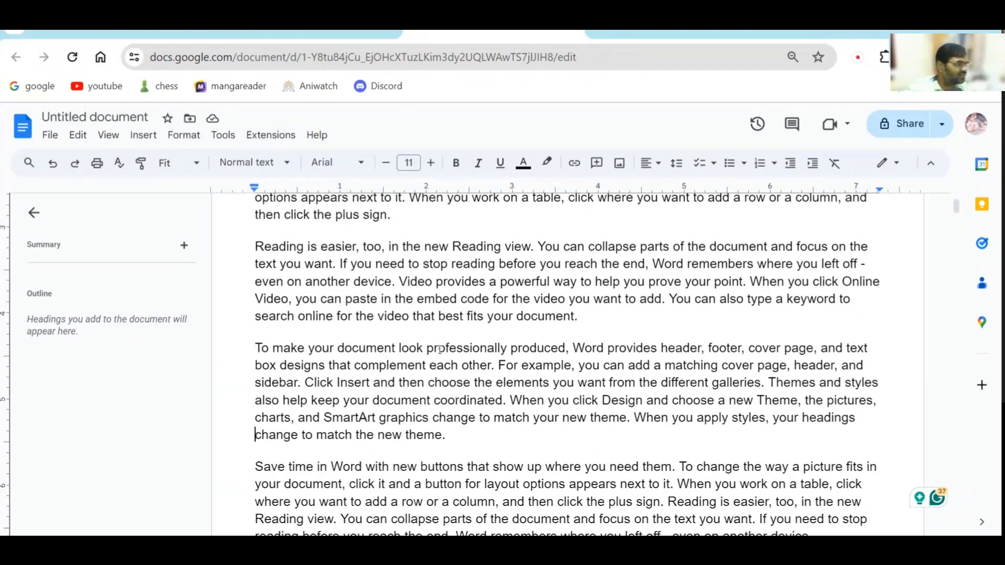
key("Up")
key("Return")
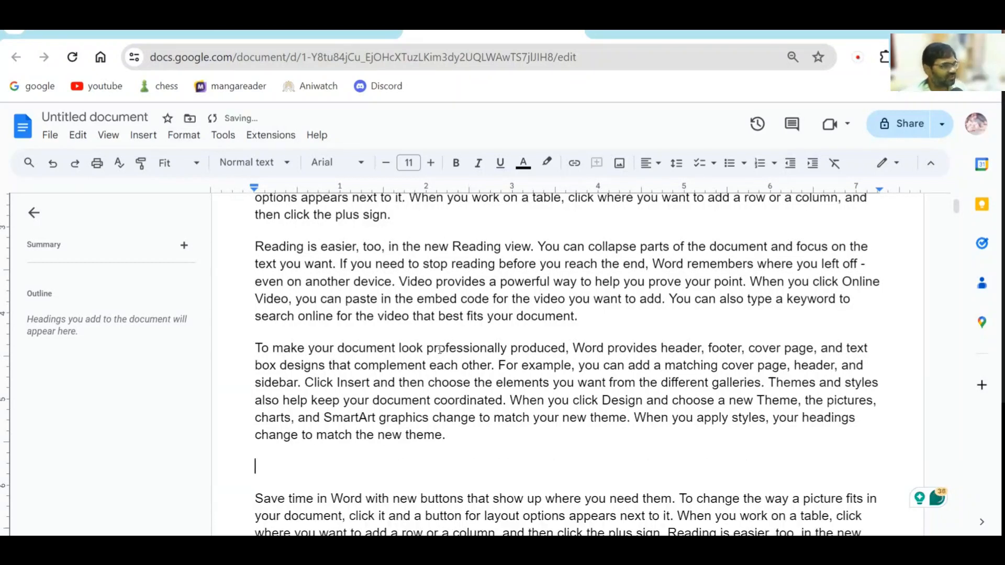
type("Buttons")
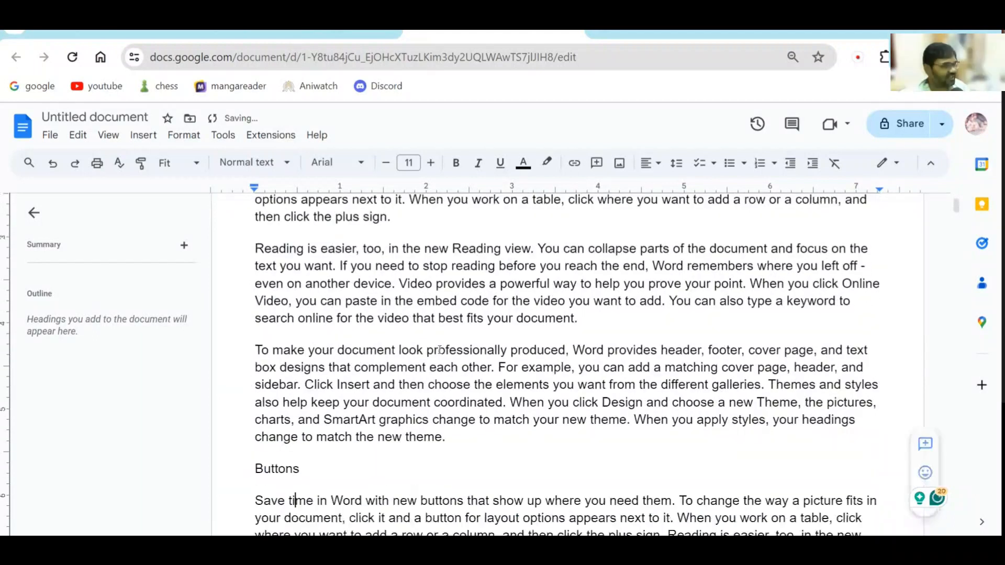
Apply the Heading 1 paragraph style to the "Buttons" line.
key("shift+Home")
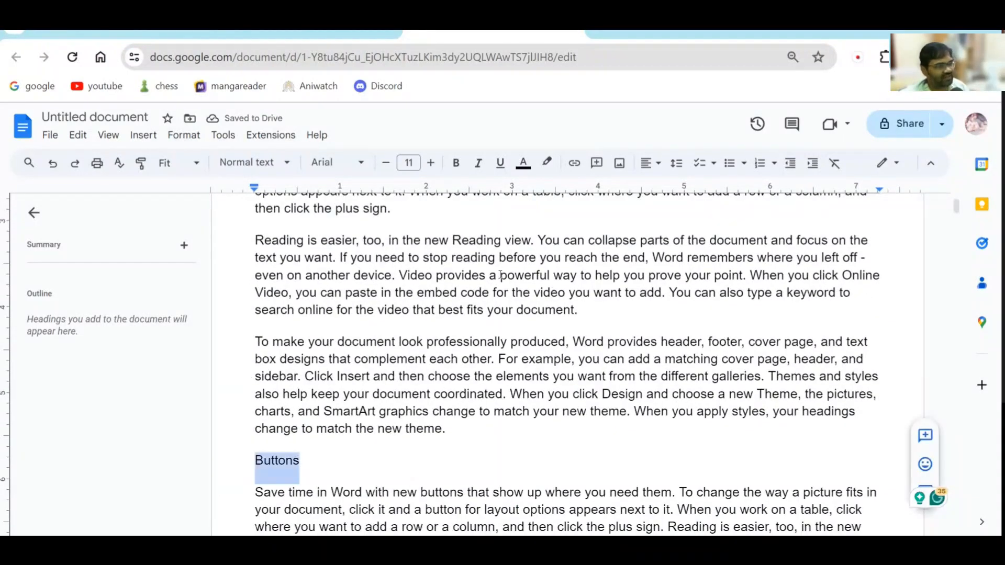
left_click(183, 135)
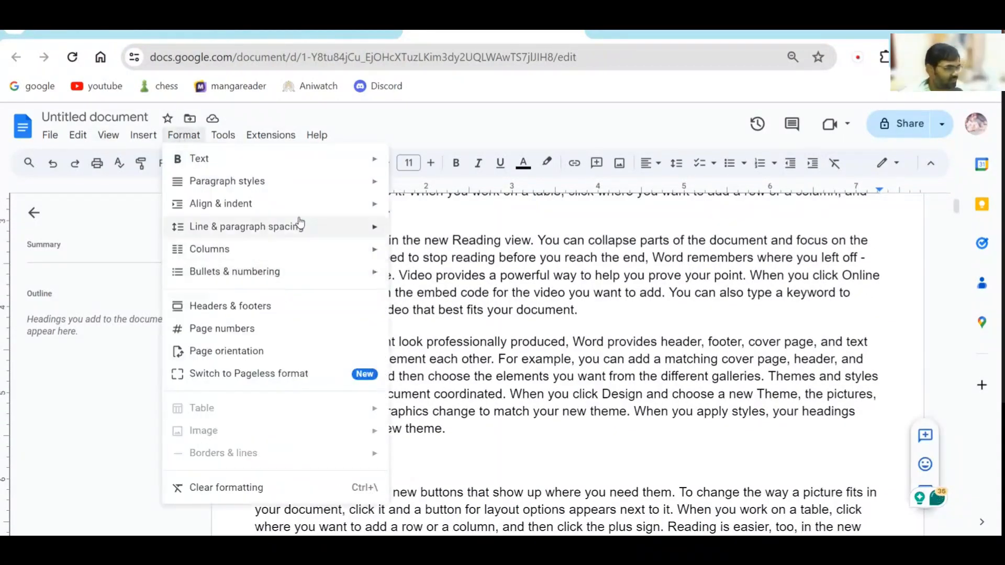
mouse_move(288, 185)
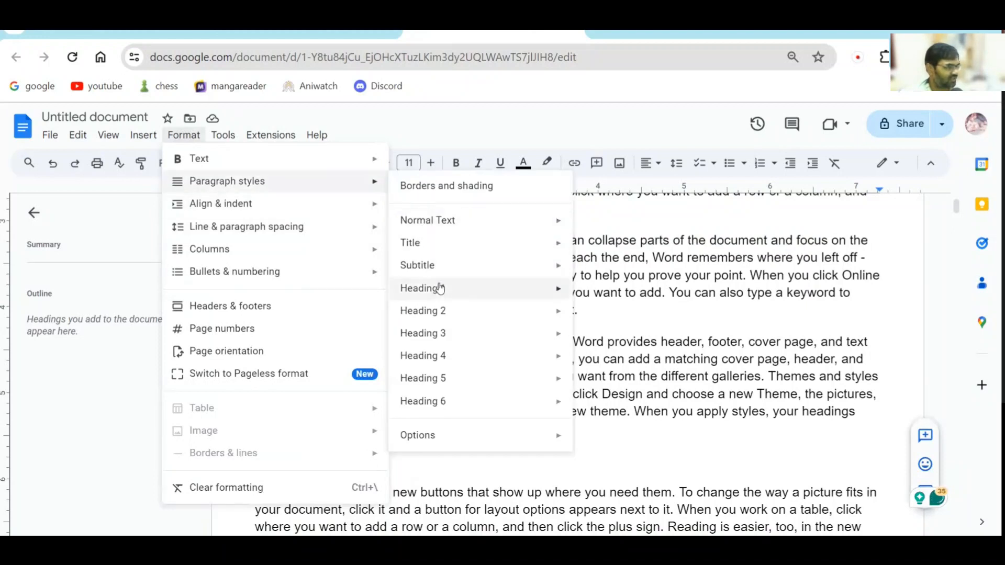
mouse_move(439, 288)
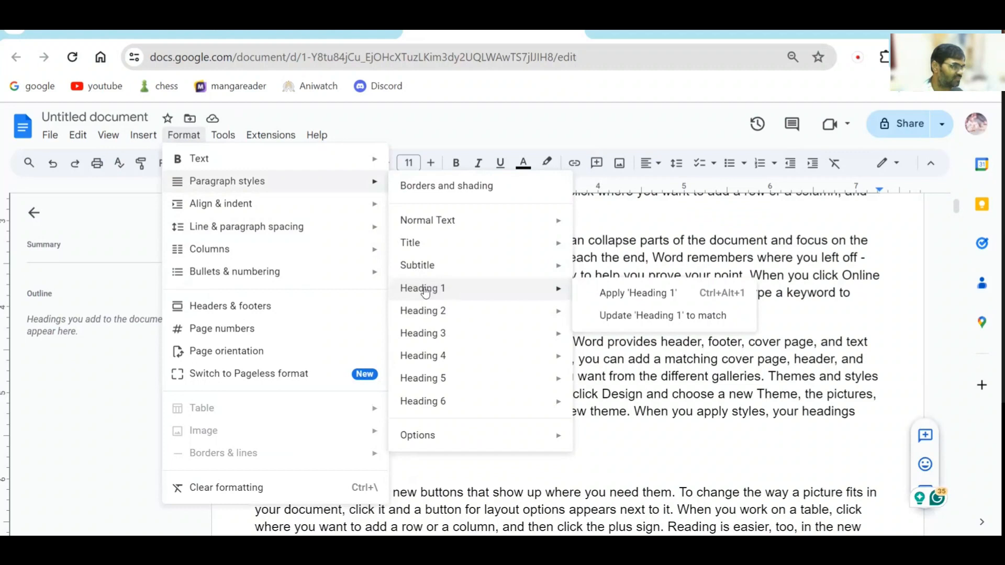
left_click(646, 294)
left_click(399, 450)
Insert a new line reading "Themes" above the paragraph that begins "Themes and styles also help".
scroll(363, 442, "down", 5)
scroll(363, 442, "down", 5)
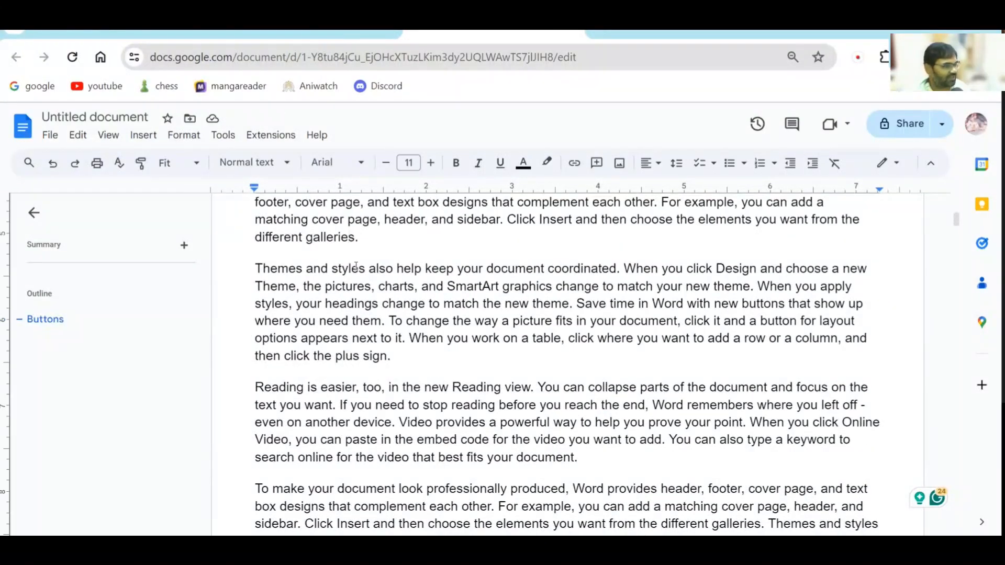
key("Home")
key("Return")
key("Up")
type("Themes")
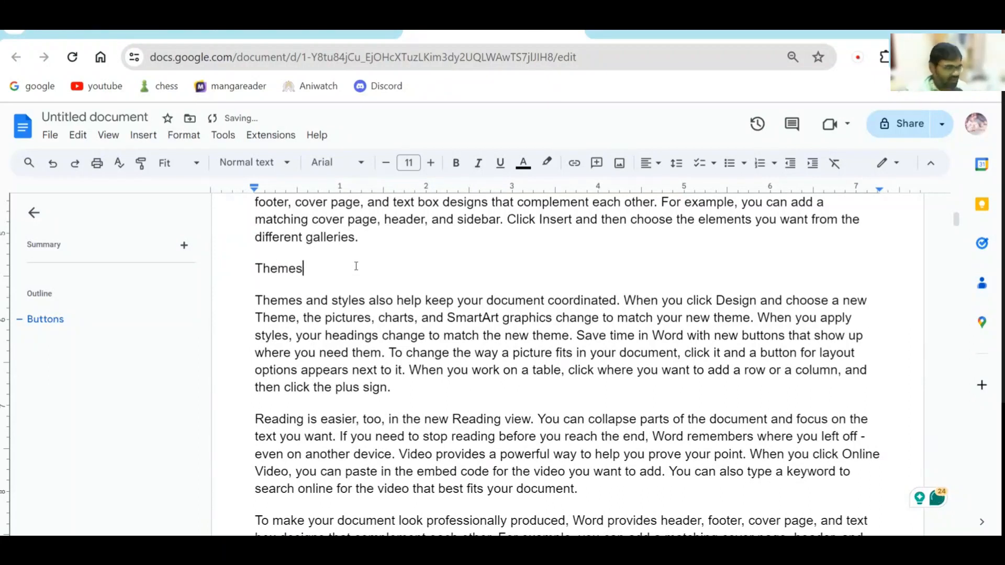
Apply the Heading 1 paragraph style to the "Themes" line.
key("shift+Home")
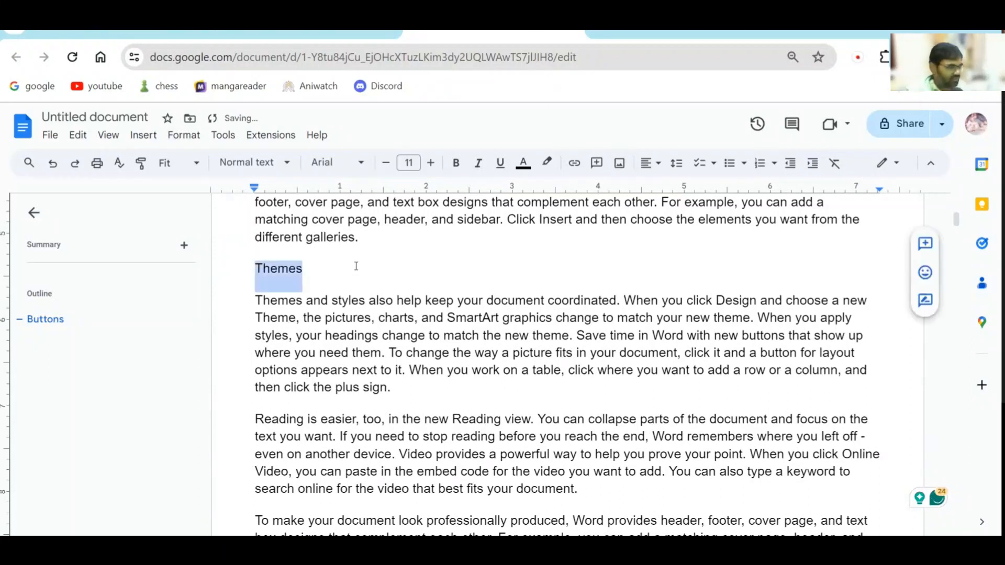
left_click(186, 136)
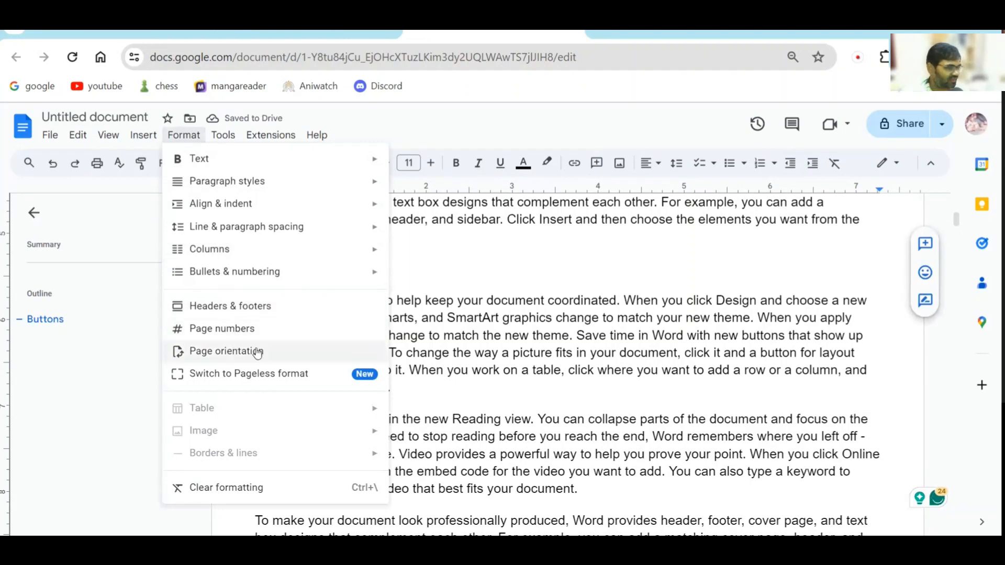
mouse_move(251, 161)
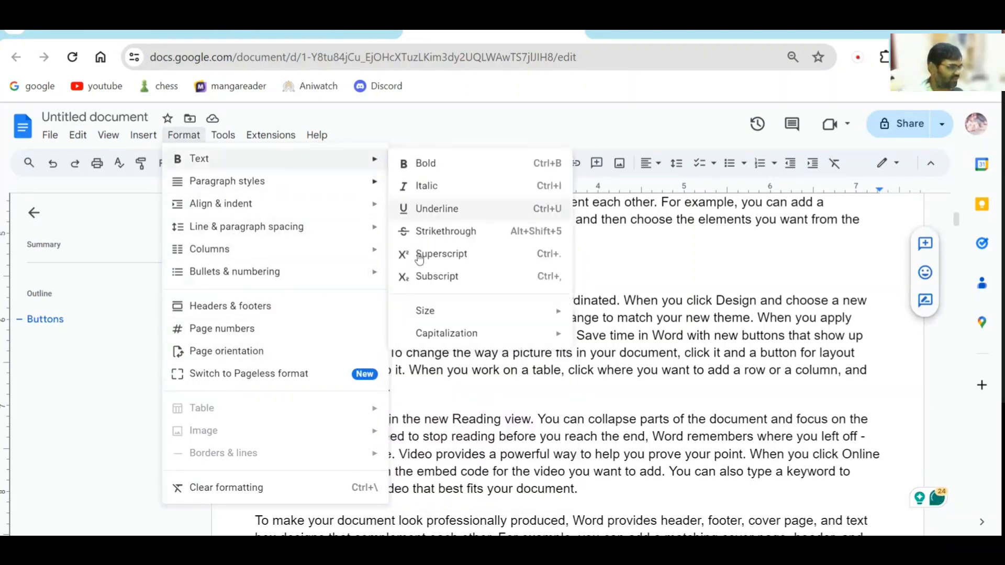
mouse_move(426, 314)
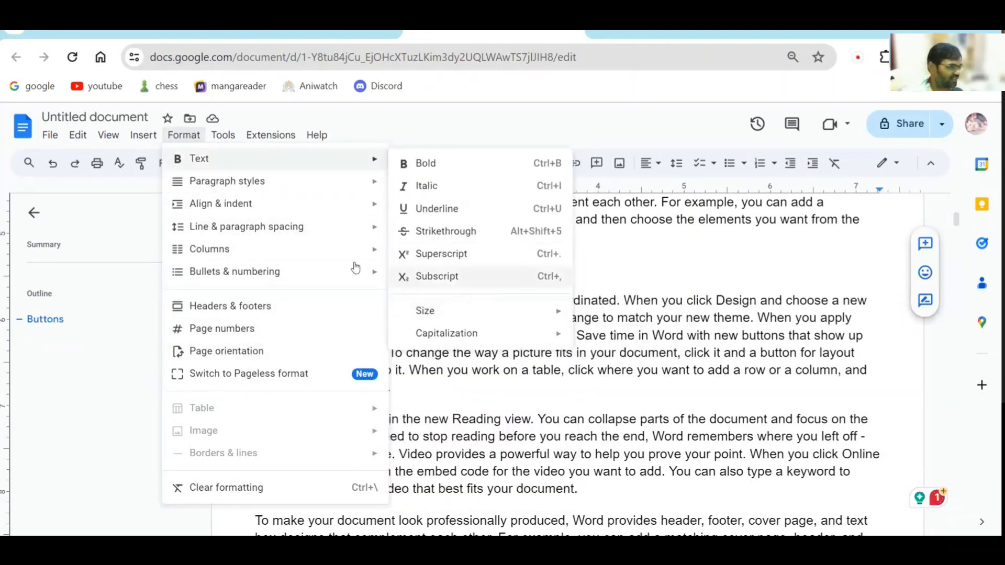
mouse_move(430, 288)
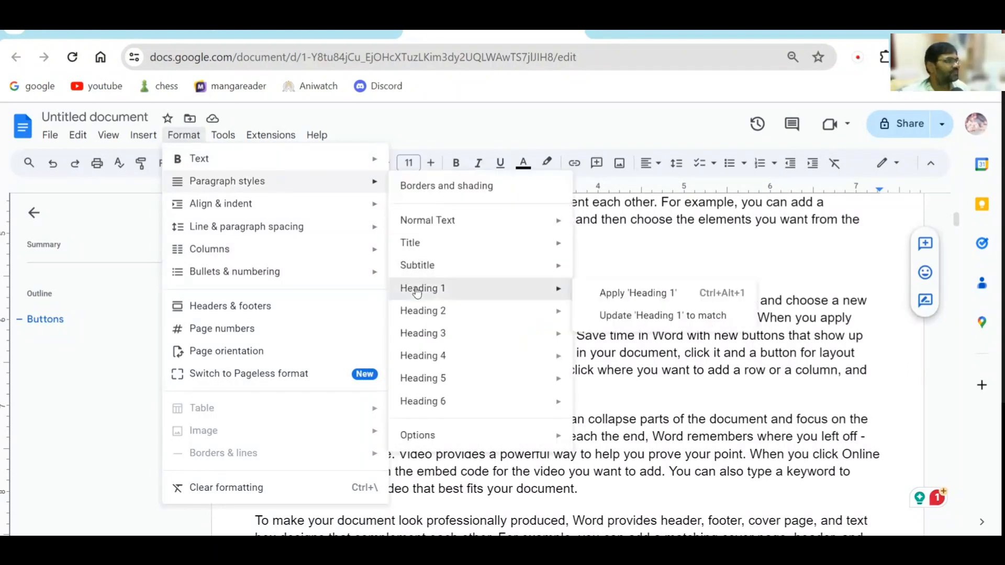
left_click(647, 293)
left_click(386, 315)
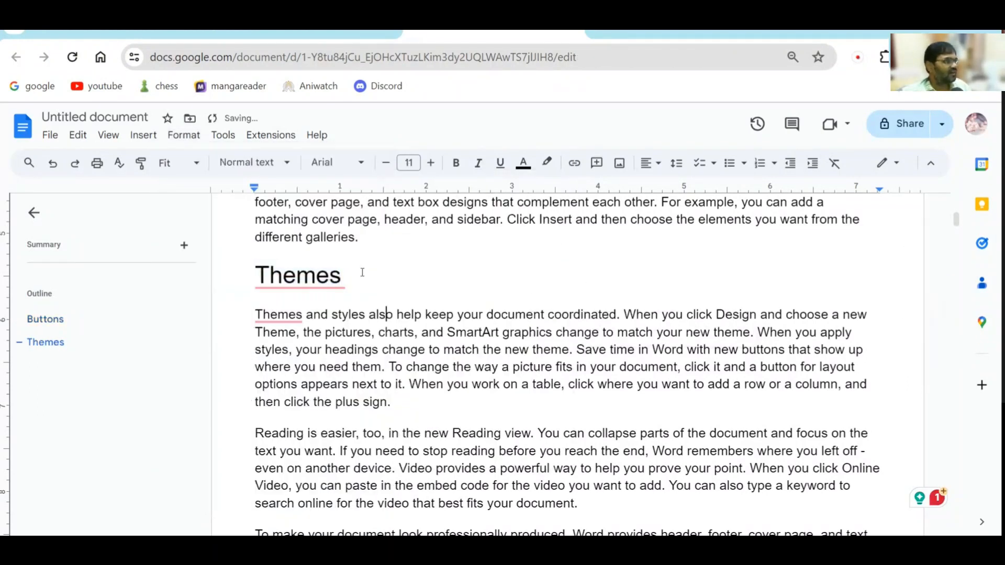
Try to update the Heading 1 style to match the plain "Themes" heading.
left_click(330, 278)
double_click(331, 278)
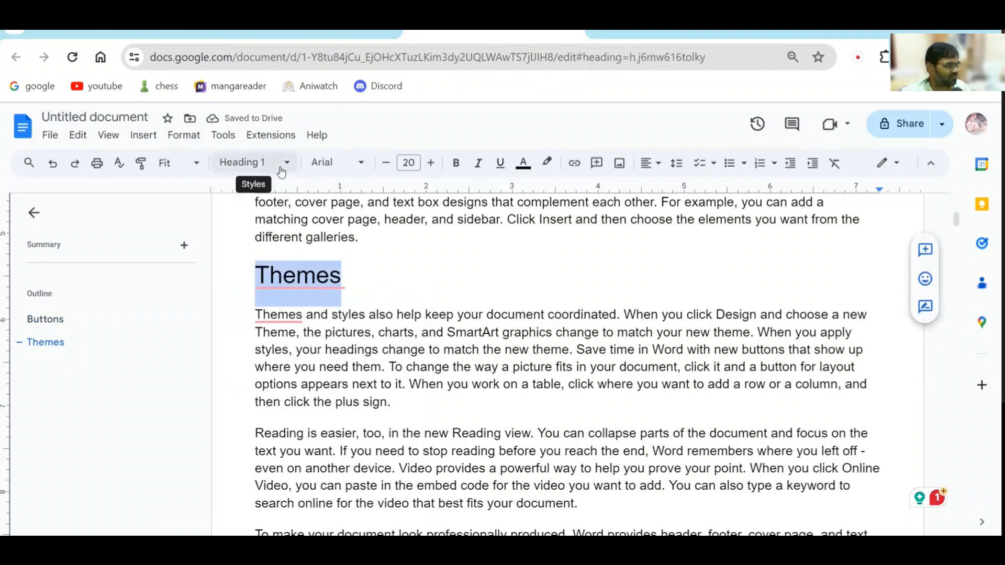
left_click(184, 135)
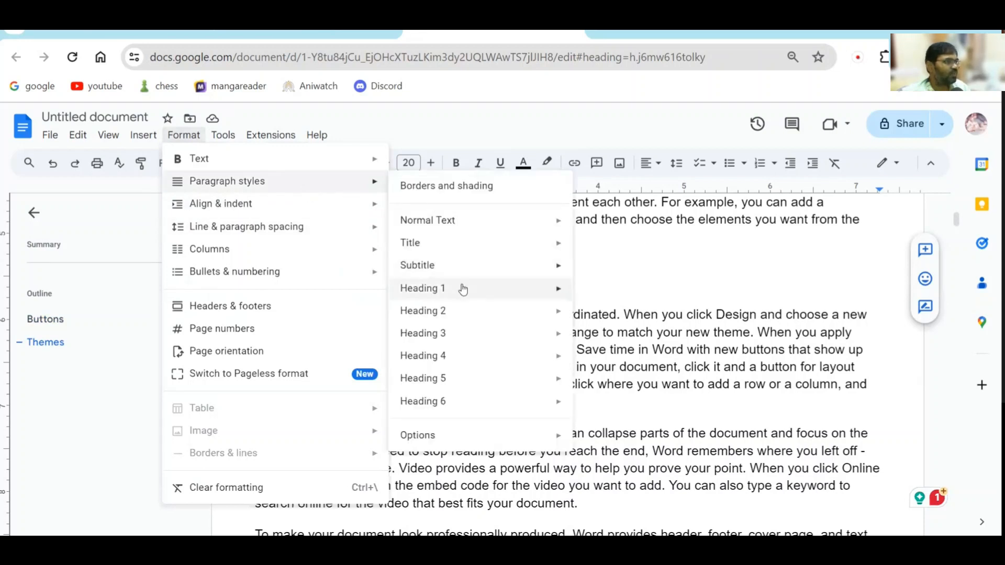
mouse_move(460, 288)
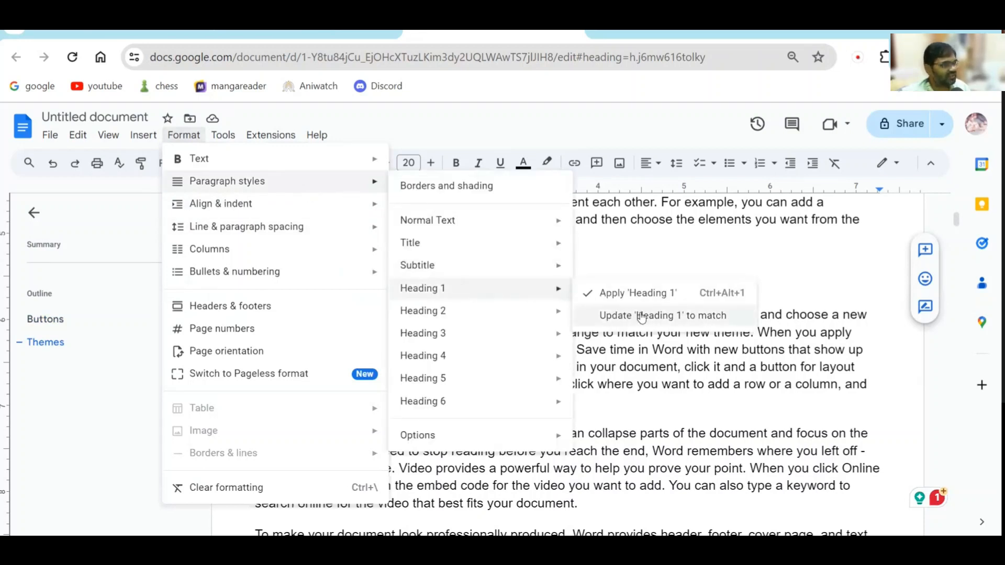
left_click(669, 315)
Format the "Themes" heading in bold with a red text colour.
double_click(356, 279)
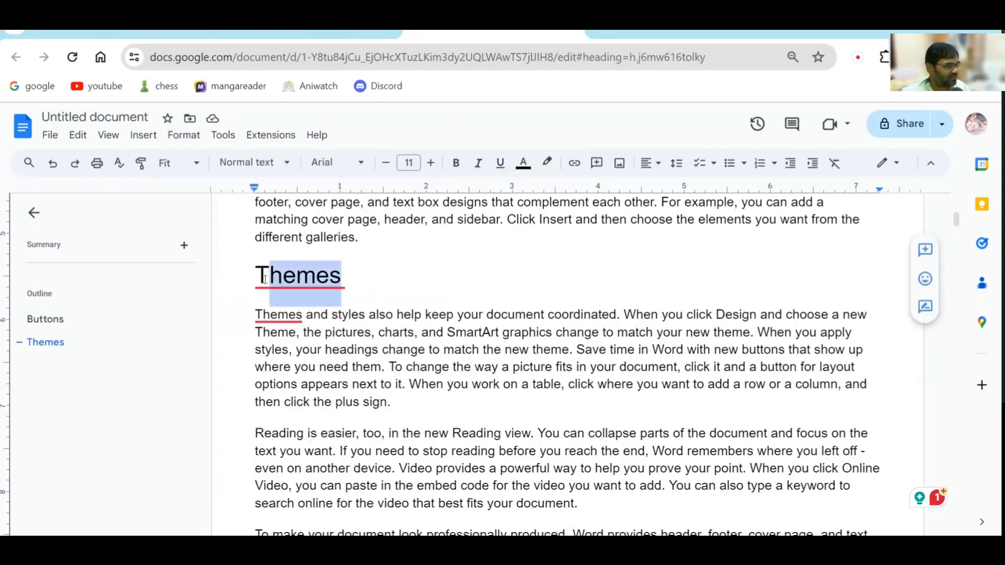
left_click(525, 165)
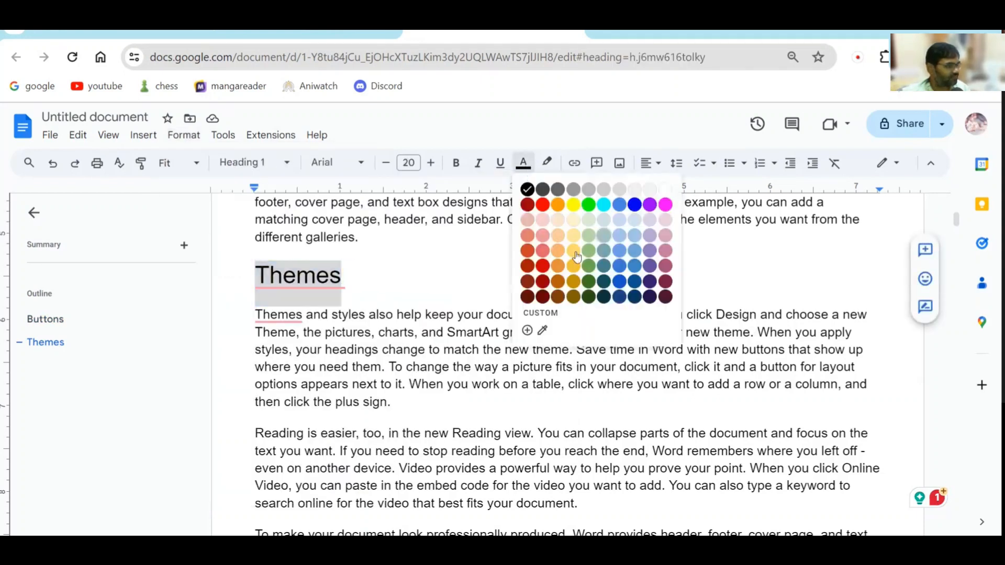
left_click(542, 266)
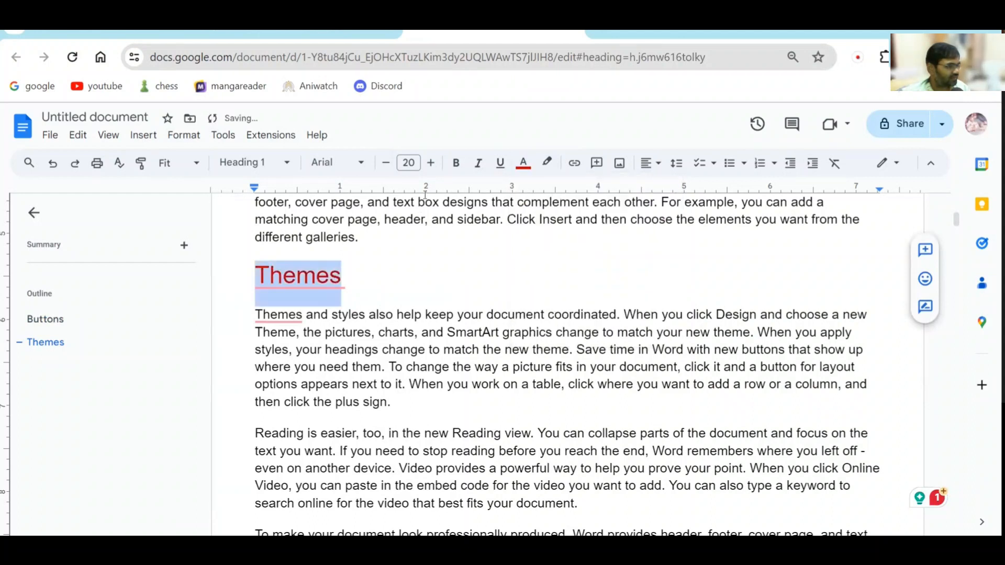
left_click(450, 165)
left_click(388, 285)
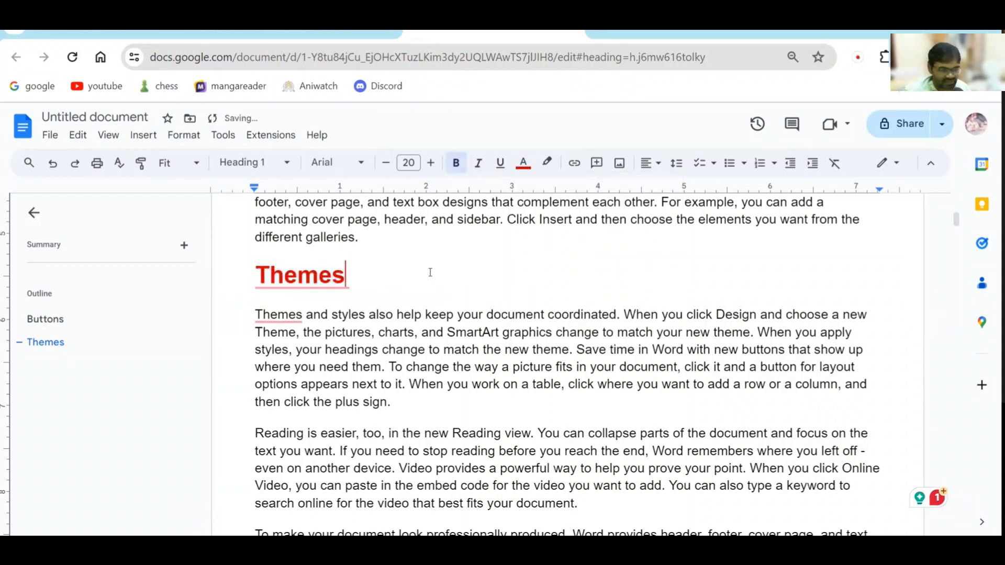
Update the Heading 1 style to match the bold red "Themes" heading and check the "Buttons" heading.
scroll(430, 272, "up", 5)
scroll(419, 285, "up", 15)
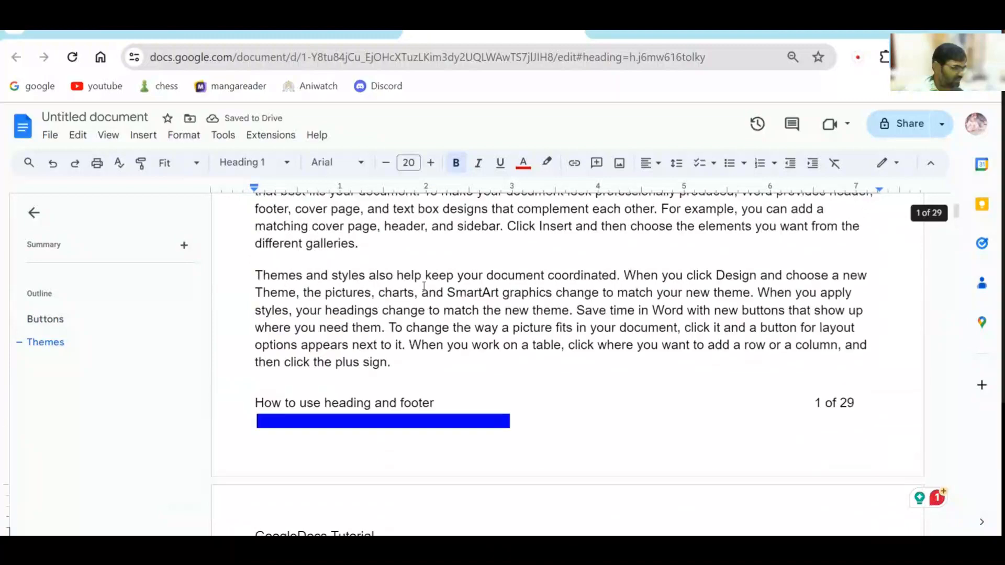
scroll(413, 285, "up", 10)
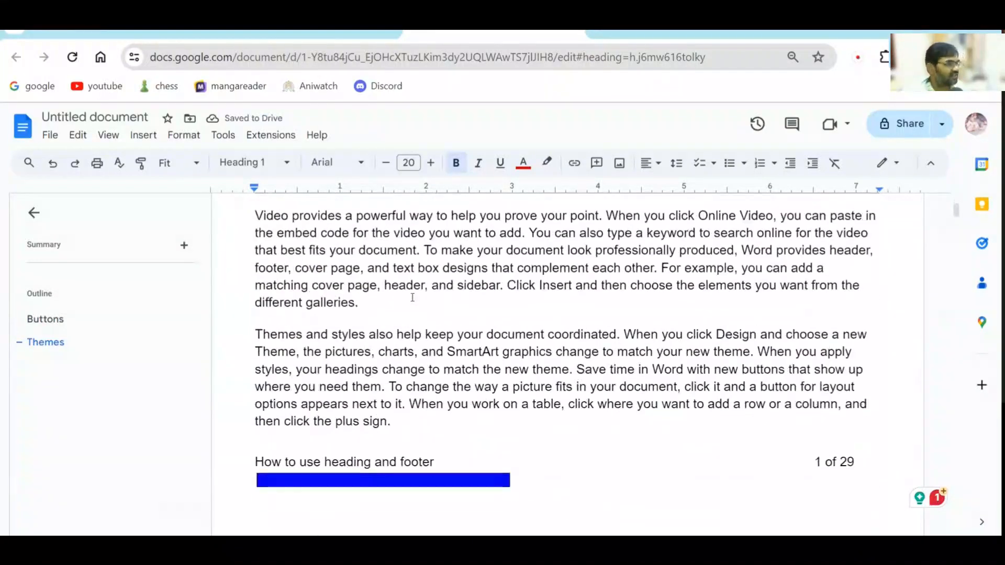
scroll(410, 300, "down", 4)
scroll(344, 332, "up", 3)
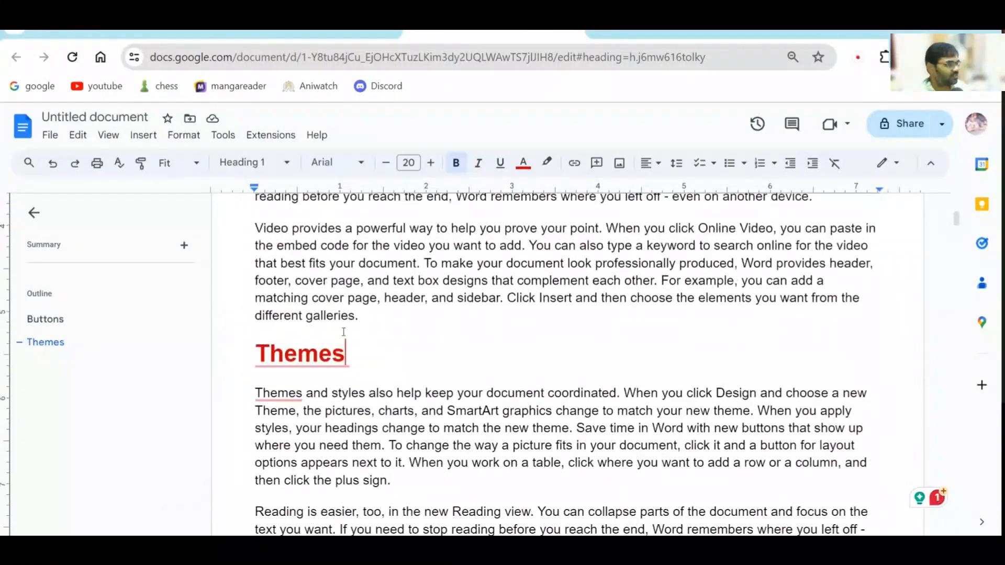
triple_click(333, 355)
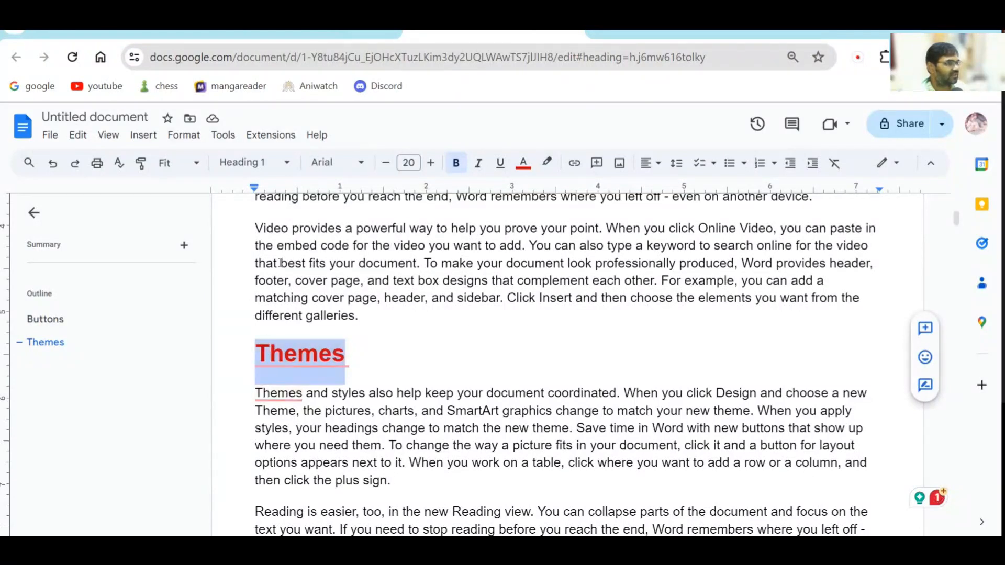
left_click(181, 135)
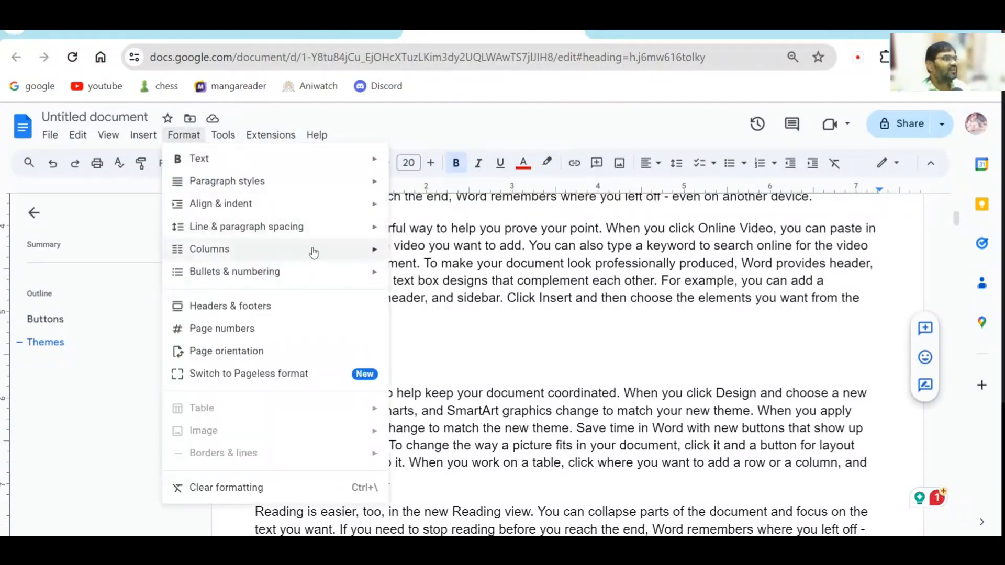
mouse_move(308, 184)
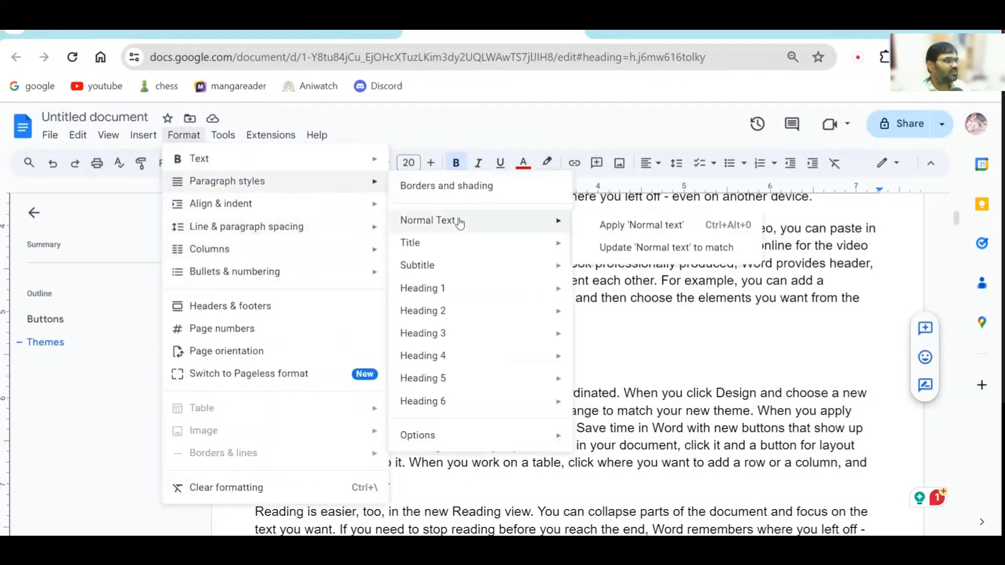
mouse_move(448, 288)
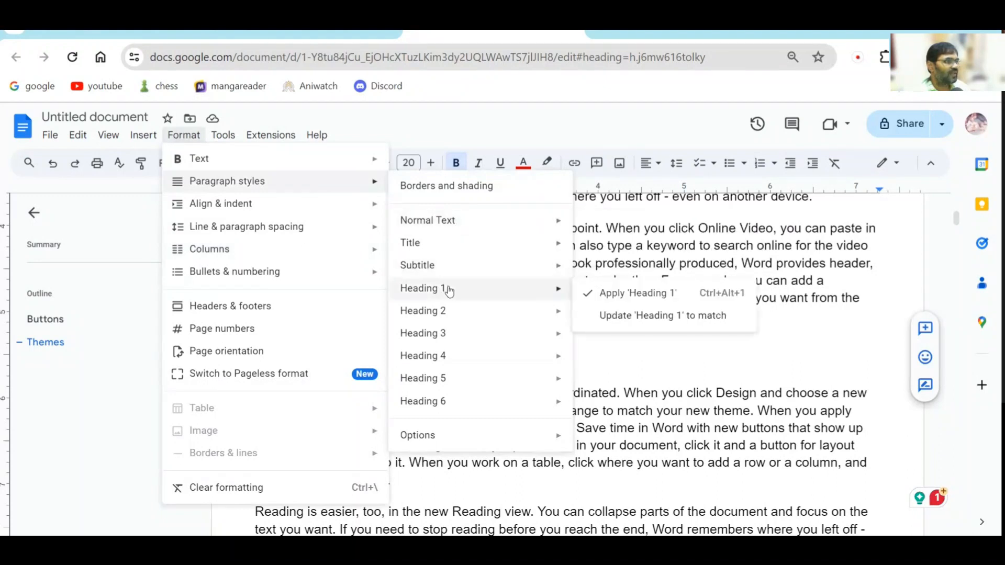
left_click(628, 317)
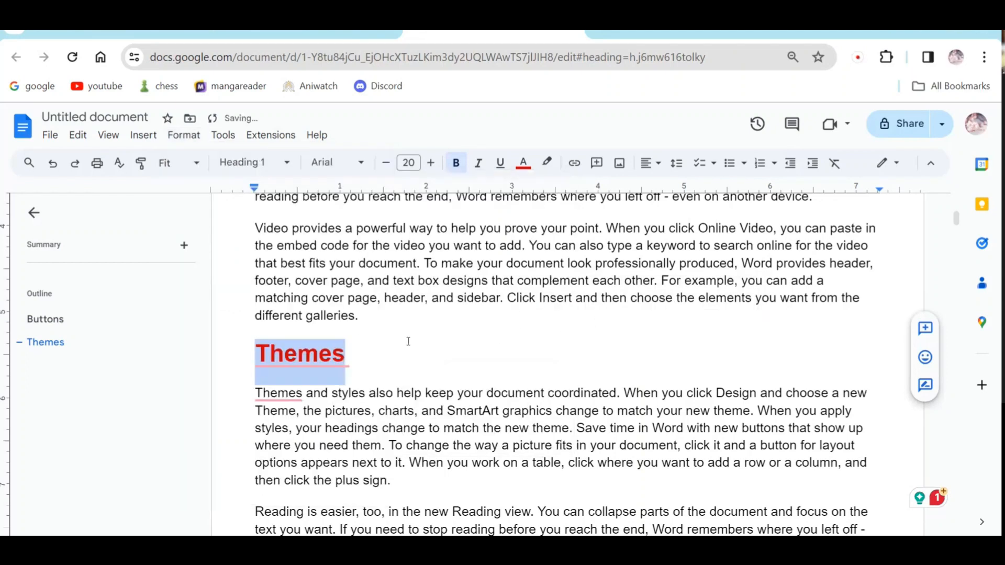
scroll(409, 341, "up", 15)
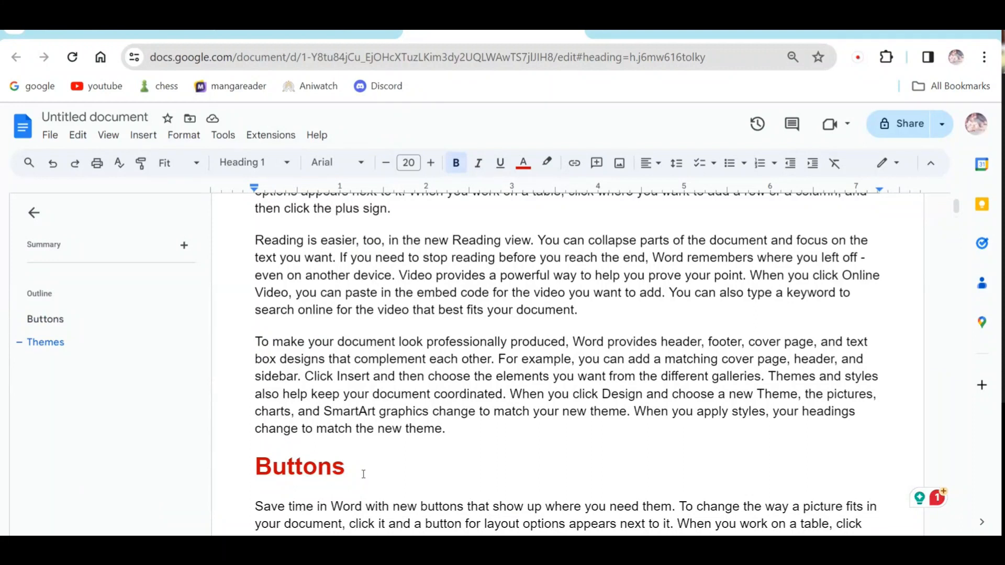
scroll(366, 461, "down", 15)
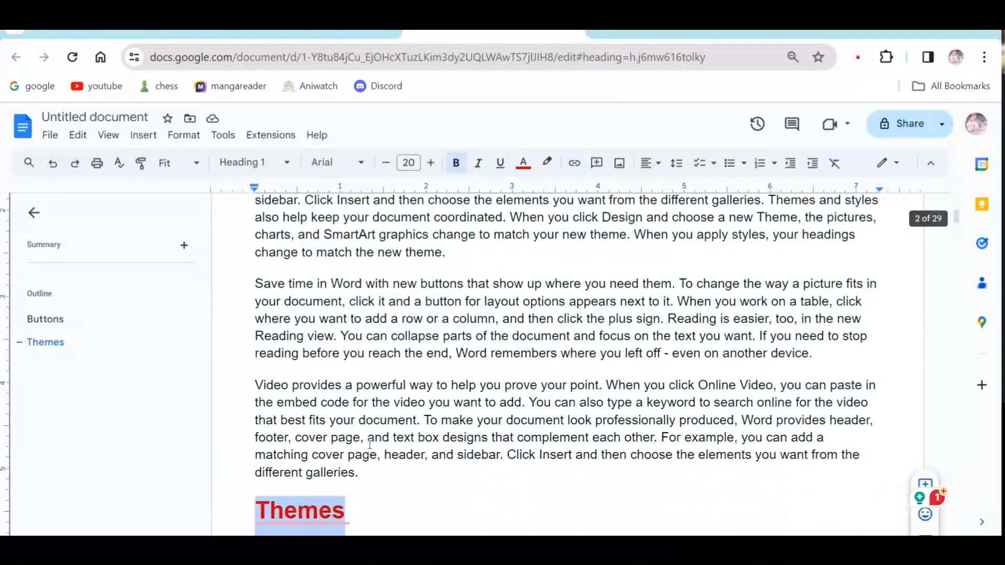
Examine the available paragraph styles from Title to Heading 6 and the options for saving, using and resetting default styles.
scroll(382, 442, "down", 5)
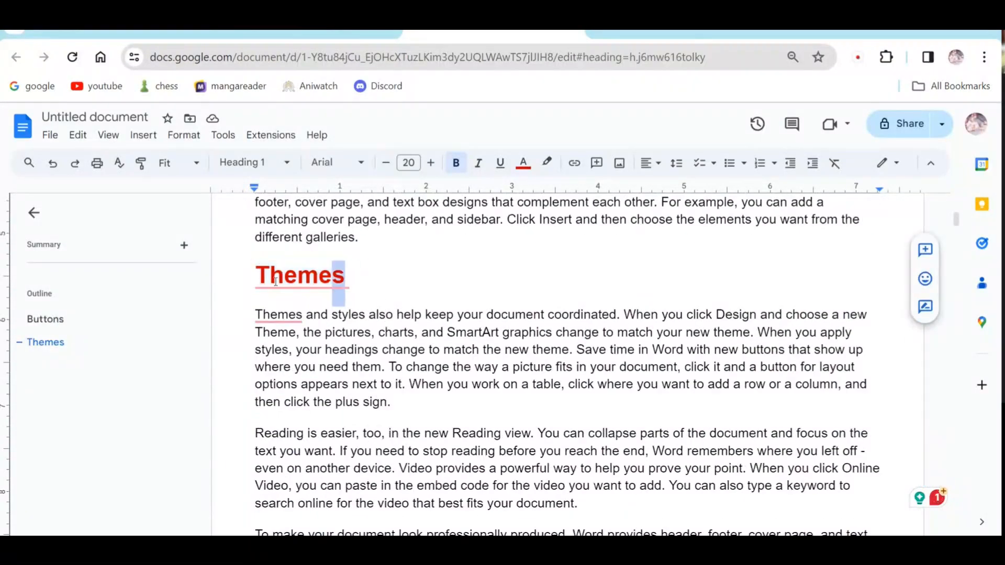
left_click(182, 140)
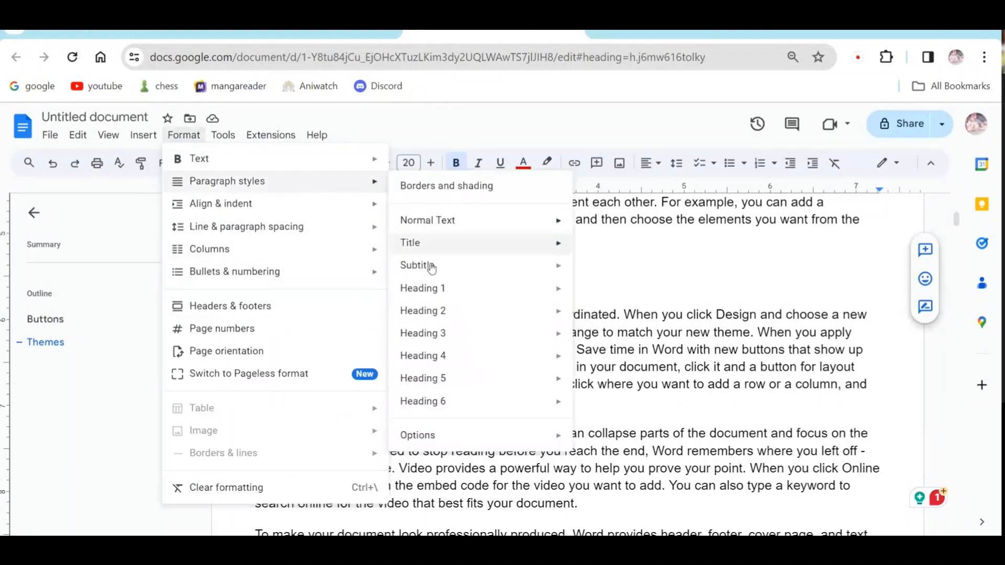
mouse_move(465, 358)
mouse_move(477, 246)
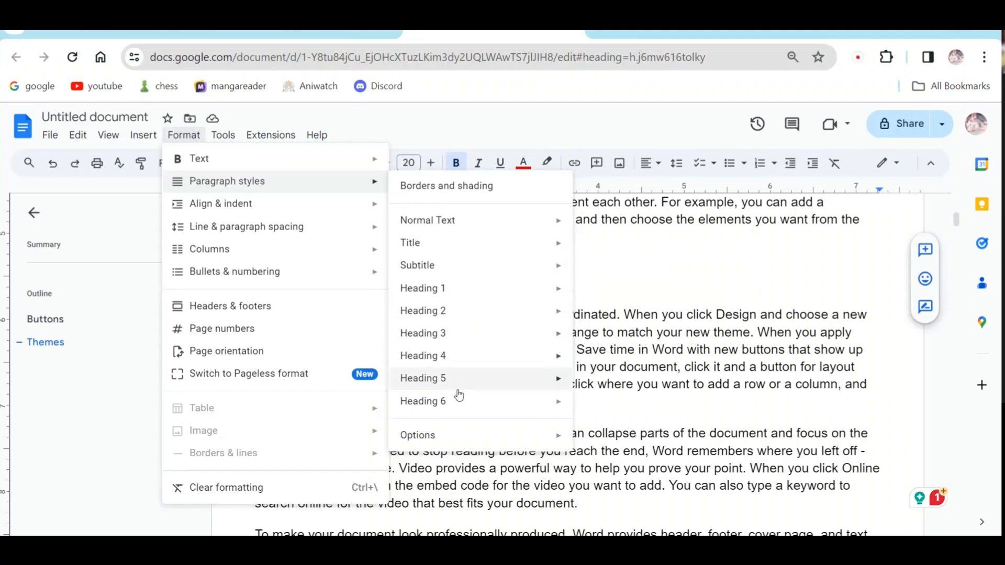
mouse_move(441, 435)
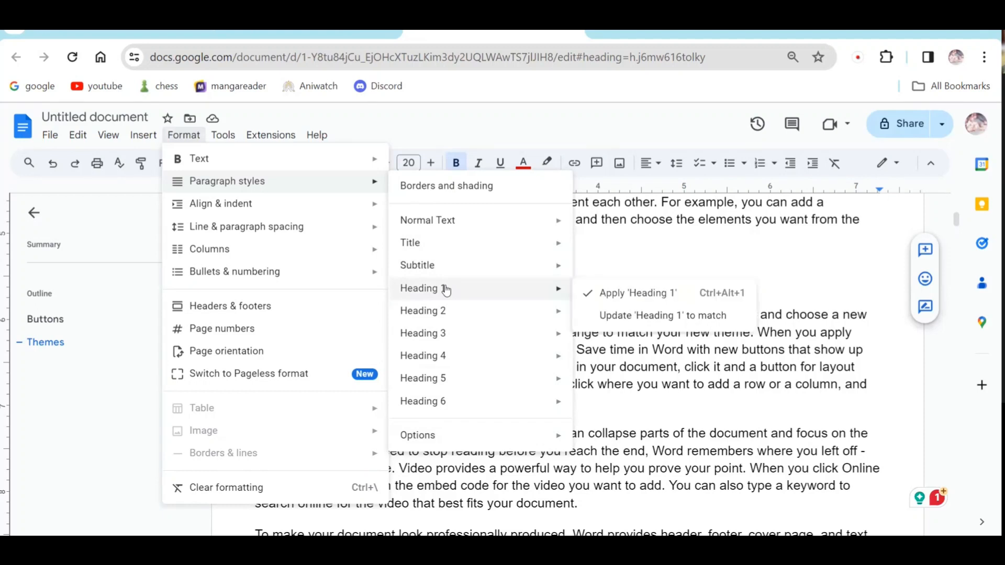
mouse_move(539, 440)
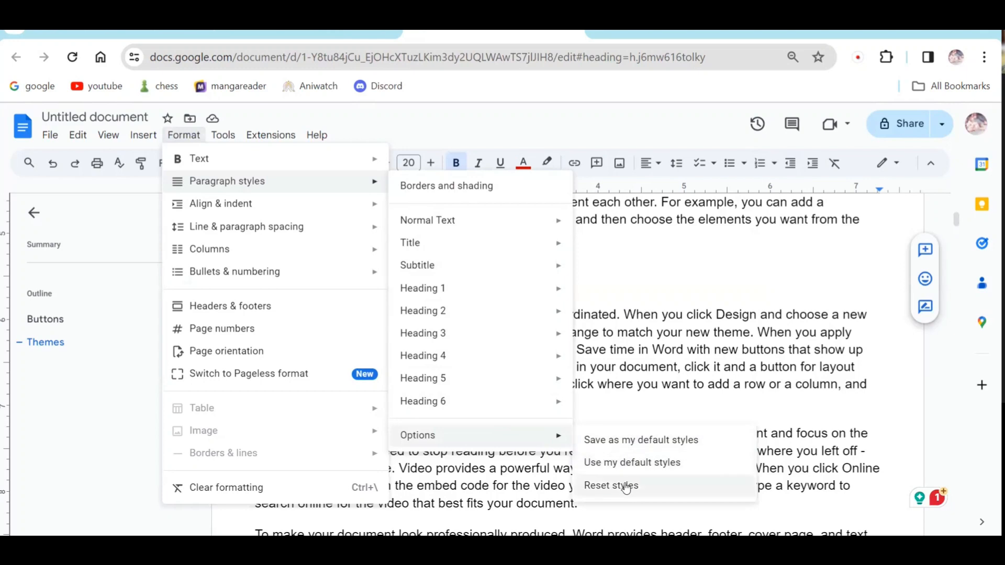
mouse_move(465, 307)
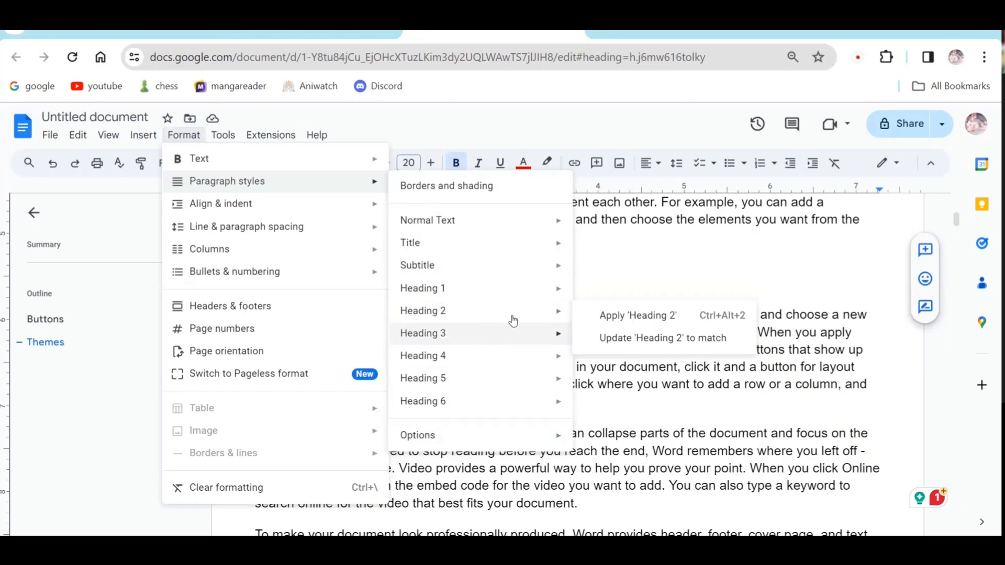
left_click(677, 399)
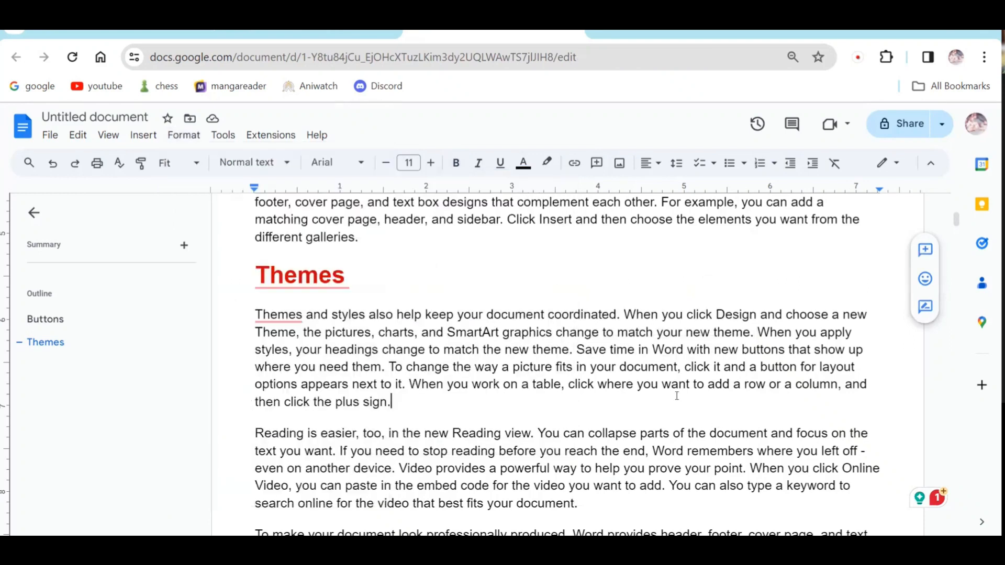
Examine the alignment and indentation options for the paragraph under the "Themes" heading.
left_click(189, 140)
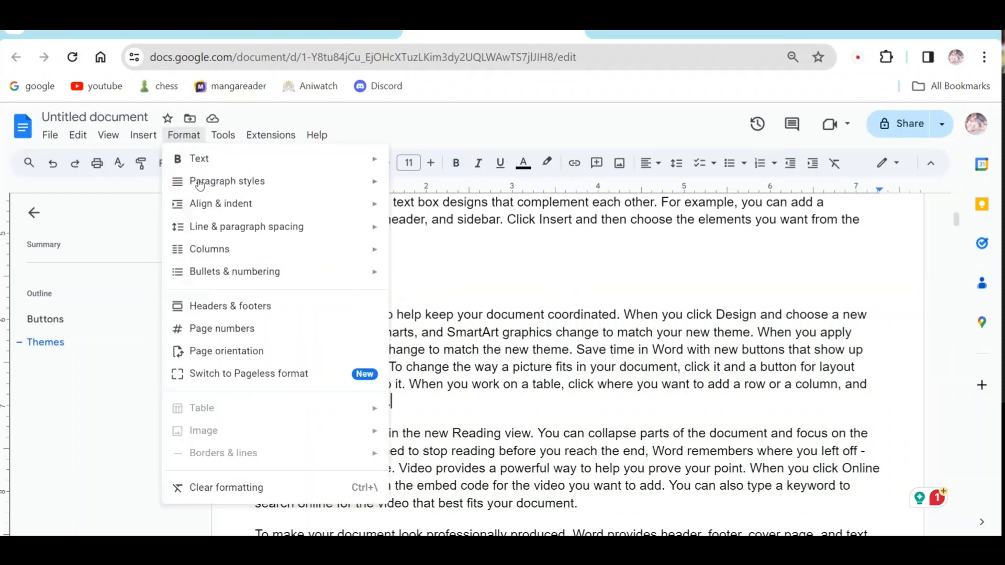
mouse_move(219, 211)
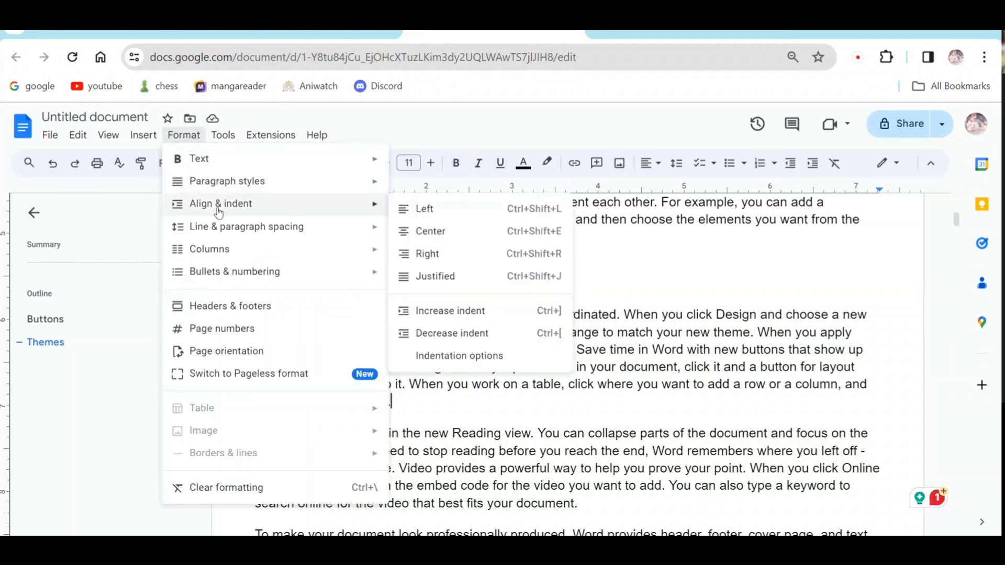
left_click(716, 370)
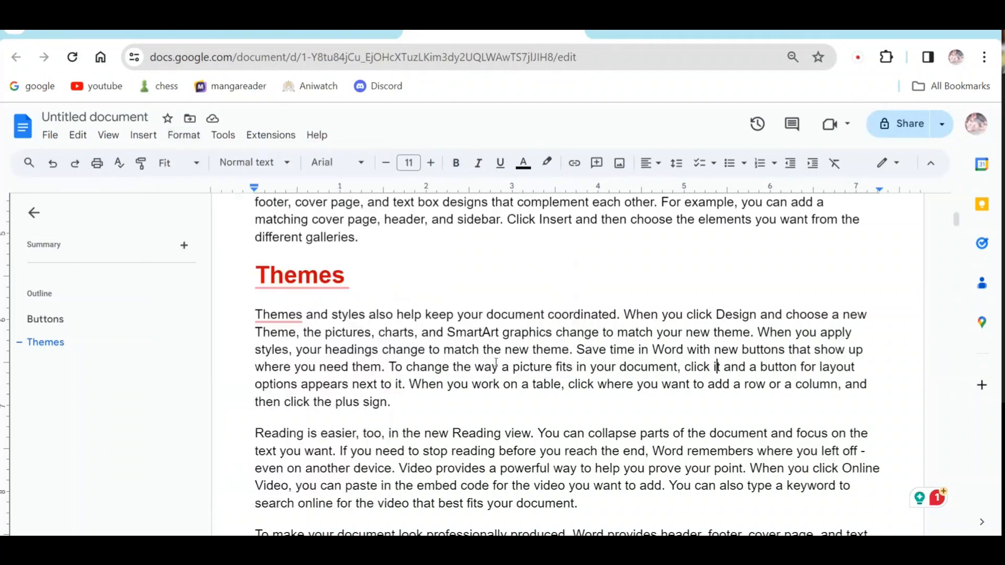
left_click_drag(393, 418, 247, 315)
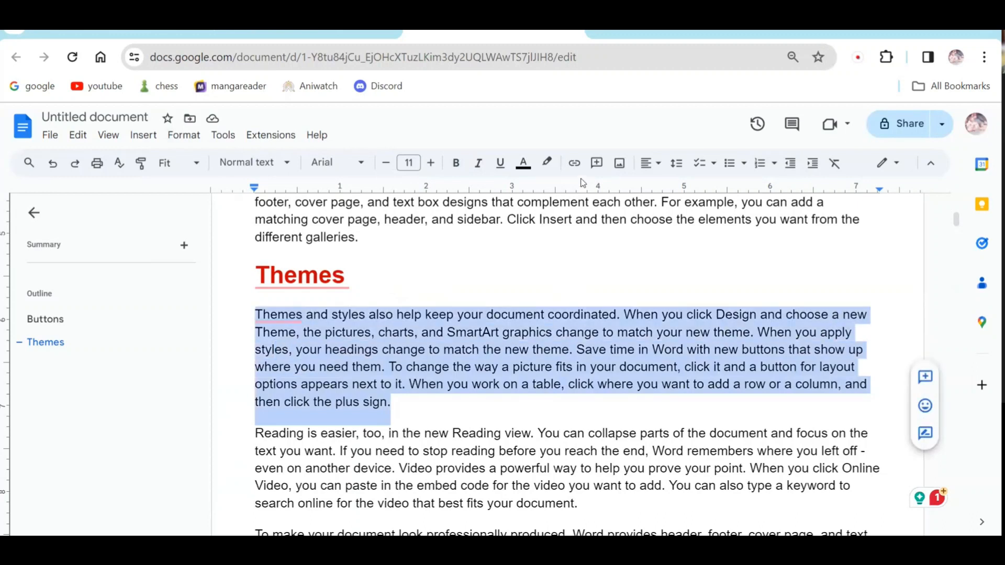
left_click(649, 164)
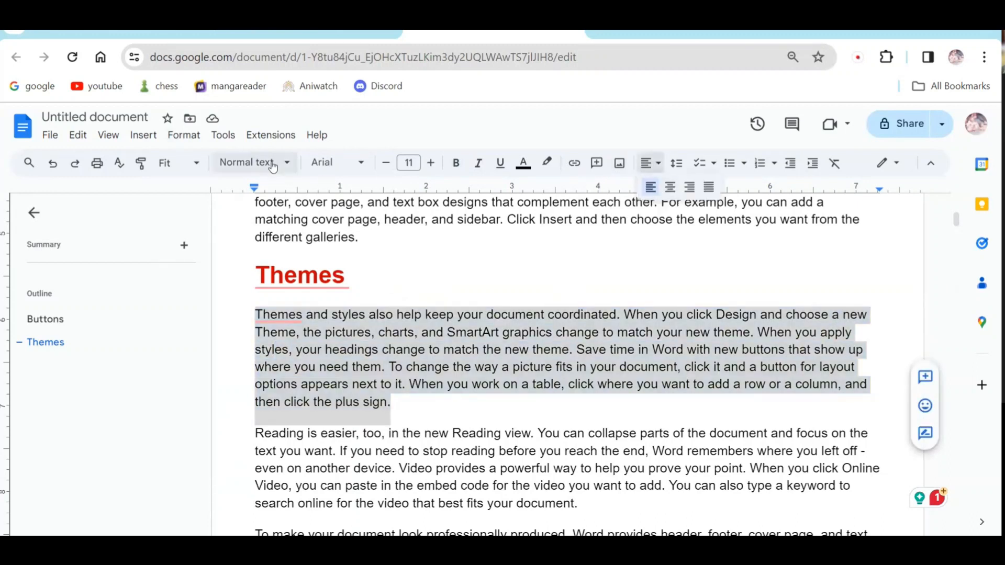
left_click(184, 135)
mouse_move(300, 213)
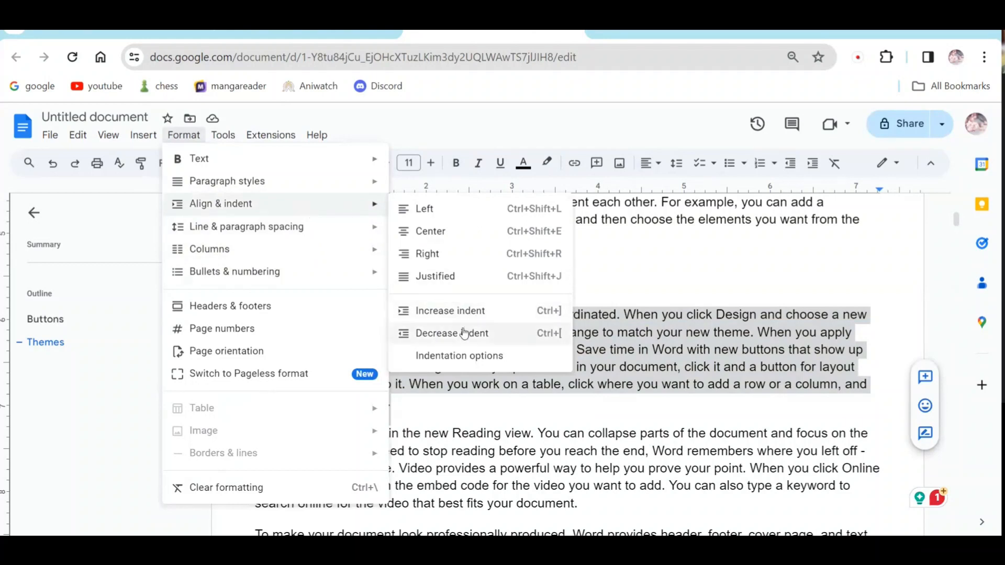
Indent the paragraph under the "Themes" heading by one level and remove that indent again.
left_click(792, 165)
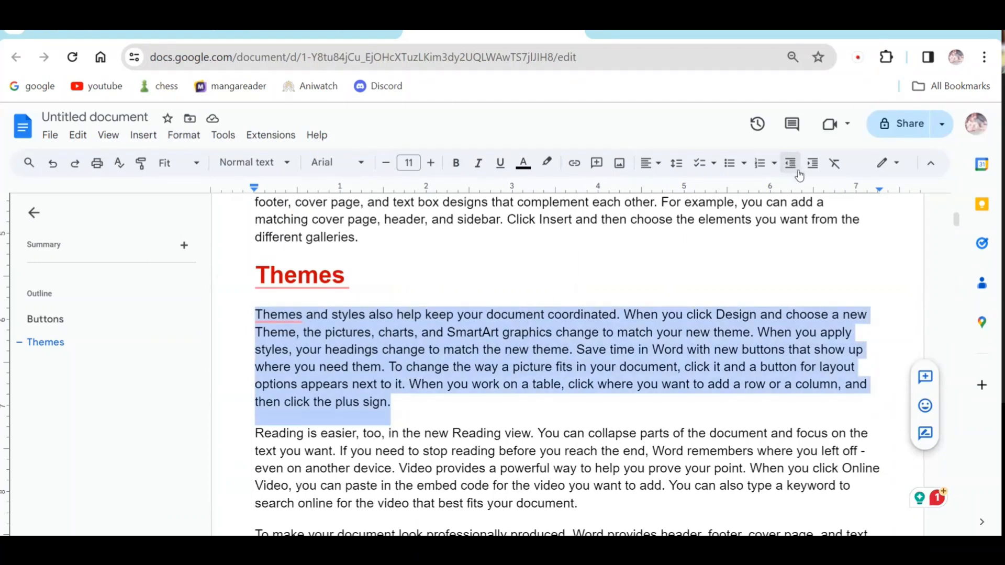
left_click(811, 164)
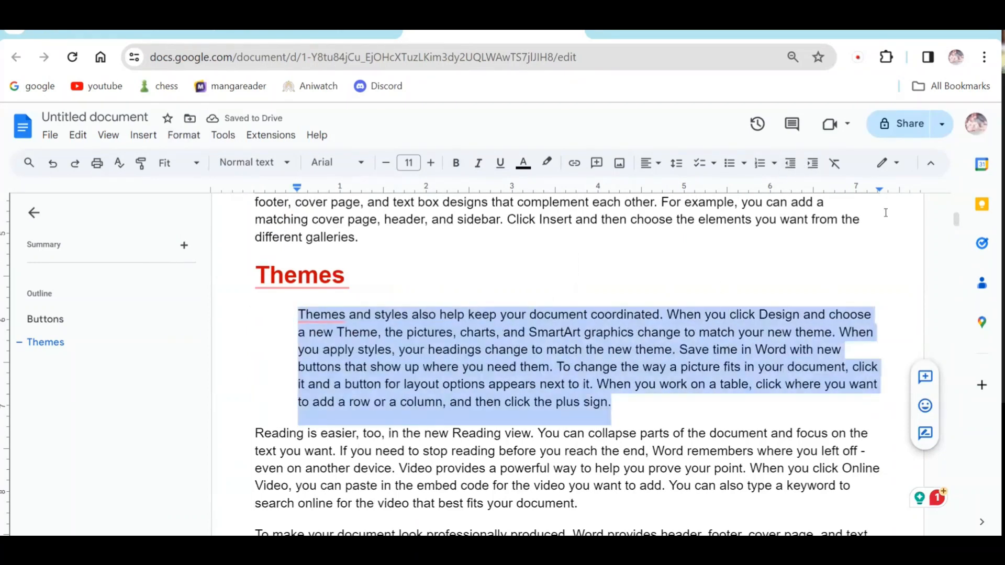
scroll(573, 317, "down", 3)
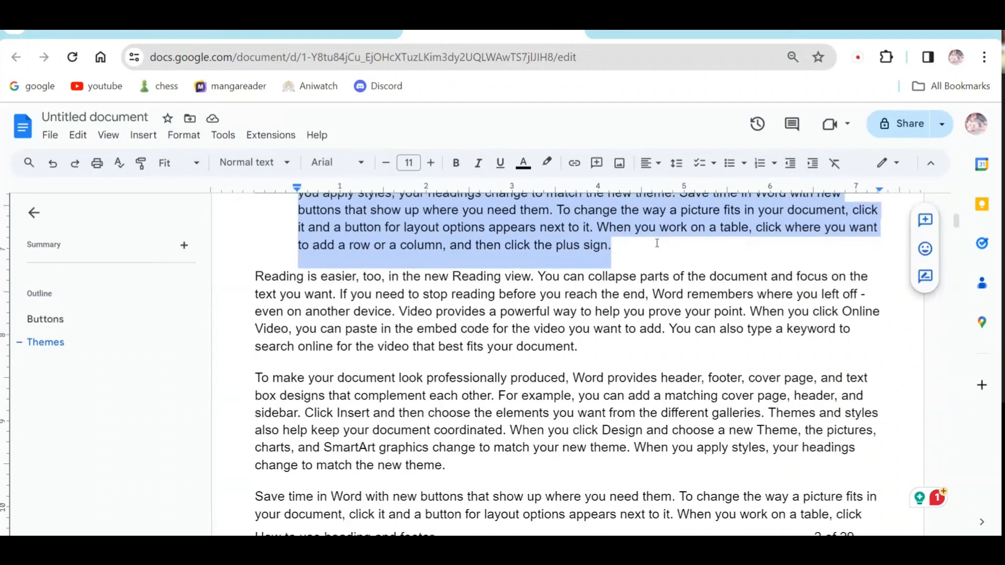
scroll(573, 317, "up", 3)
left_click(790, 162)
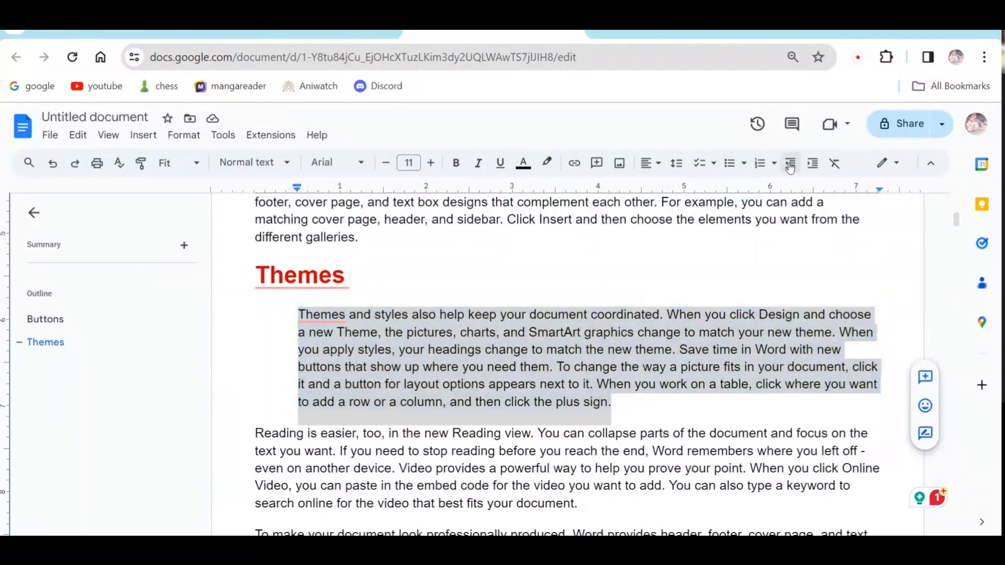
Lay out the selected paragraph under the "Themes" heading in two columns and check the result.
left_click(184, 134)
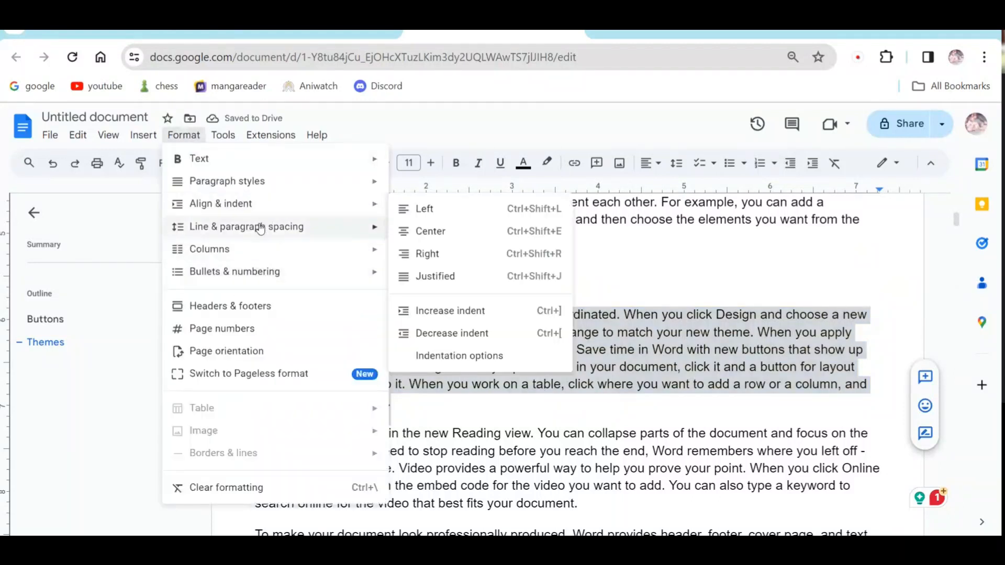
mouse_move(260, 229)
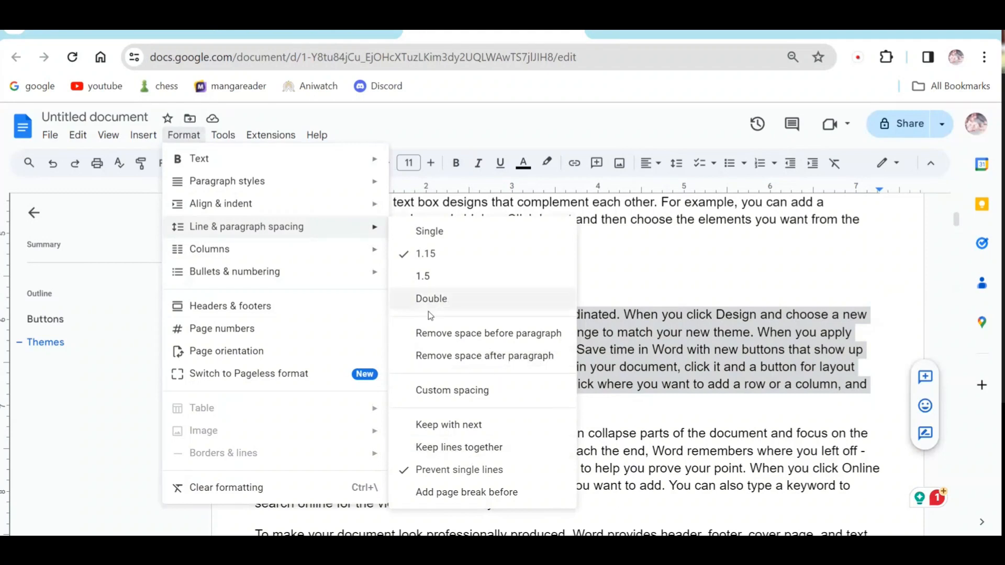
mouse_move(329, 256)
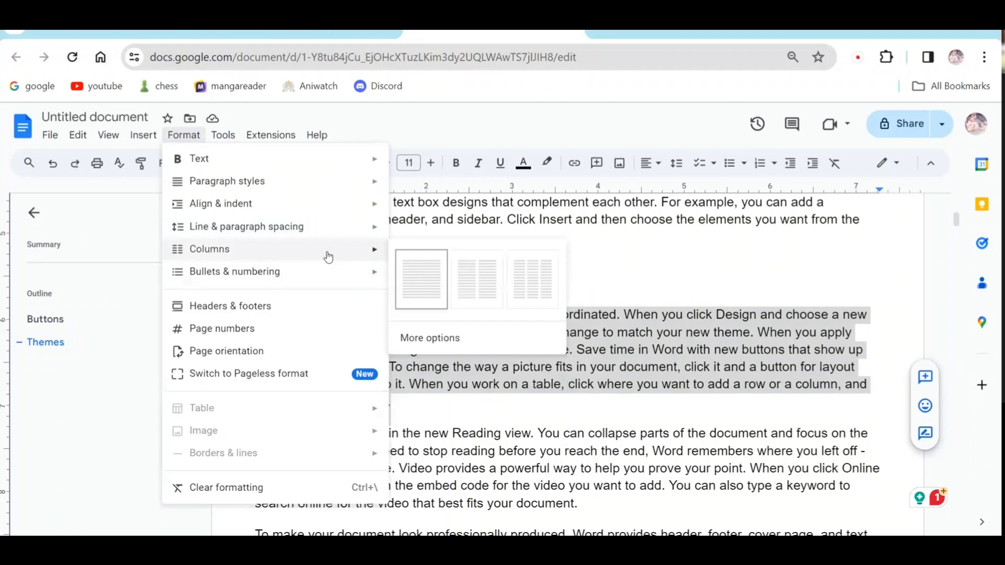
left_click(478, 289)
left_click(648, 383)
scroll(651, 388, "down", 15)
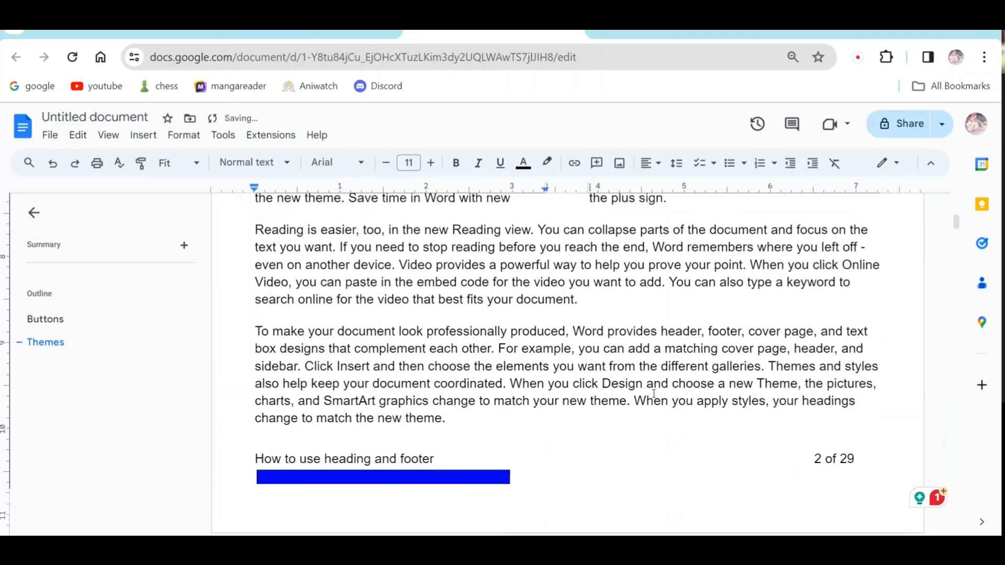
scroll(633, 384, "down", 2)
scroll(616, 379, "up", 2)
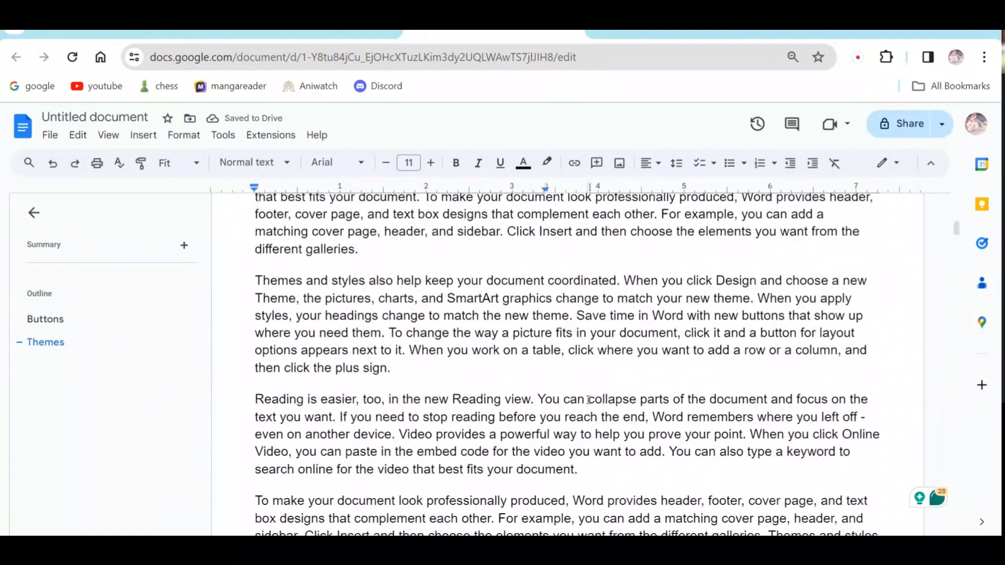
Set the number of columns to 3 in the column options for the "Reading is easier, too" paragraph on the following page.
left_click_drag(586, 469, 255, 400)
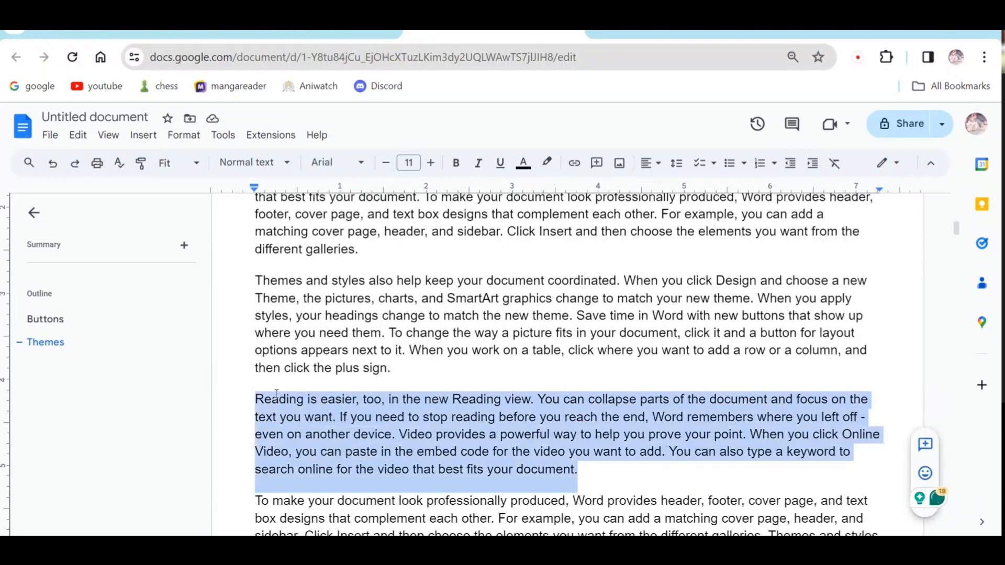
left_click(184, 135)
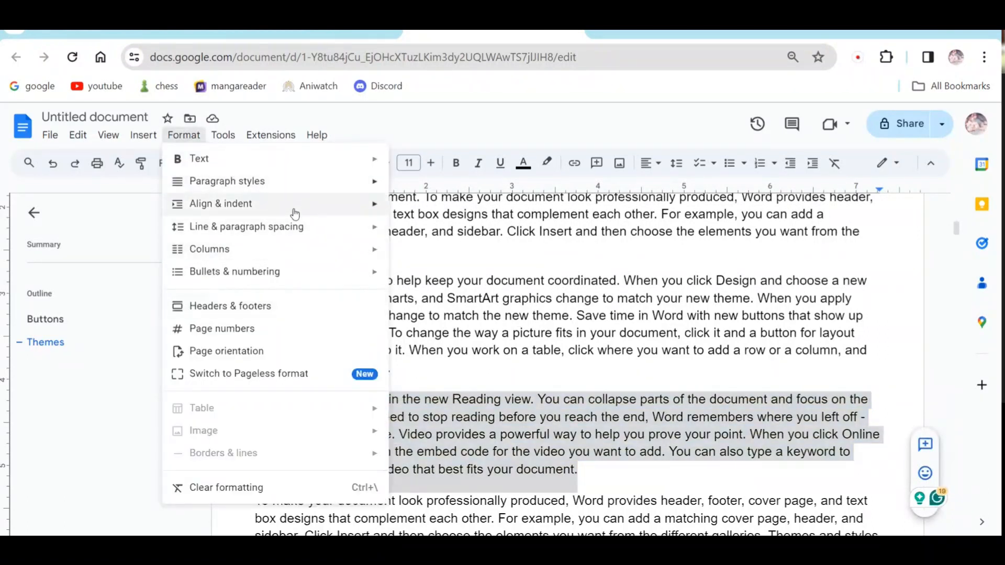
mouse_move(302, 204)
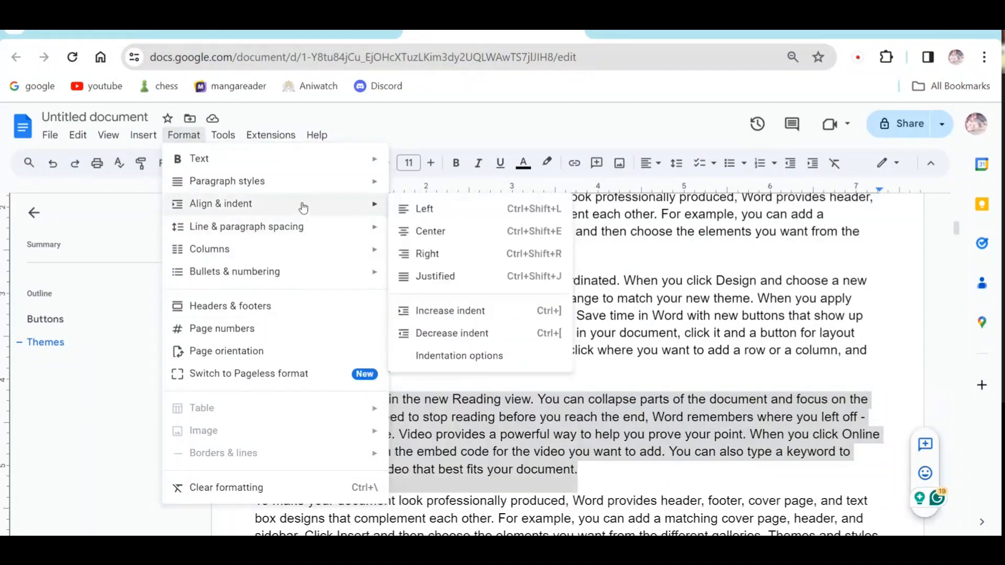
mouse_move(264, 249)
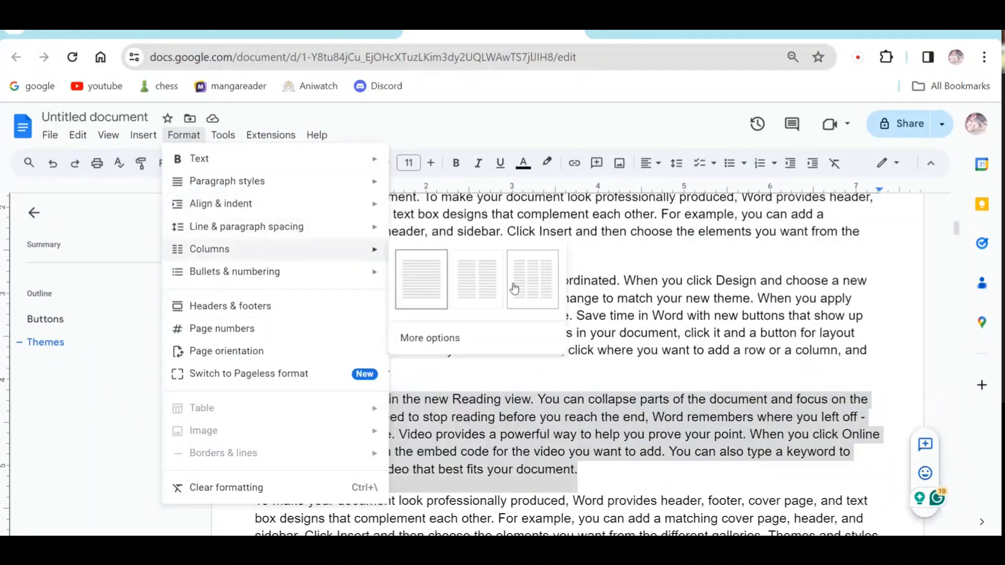
left_click(412, 339)
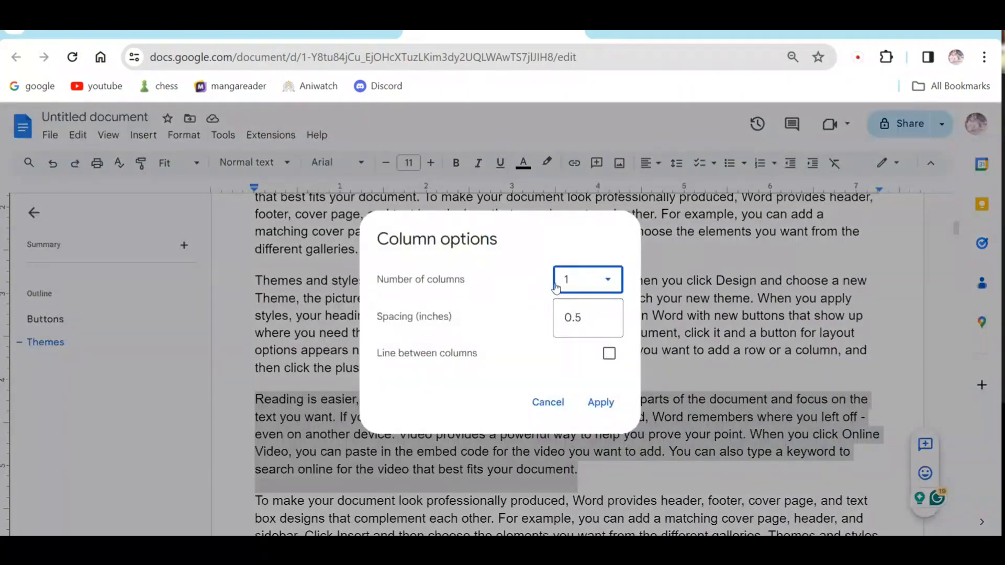
left_click(607, 281)
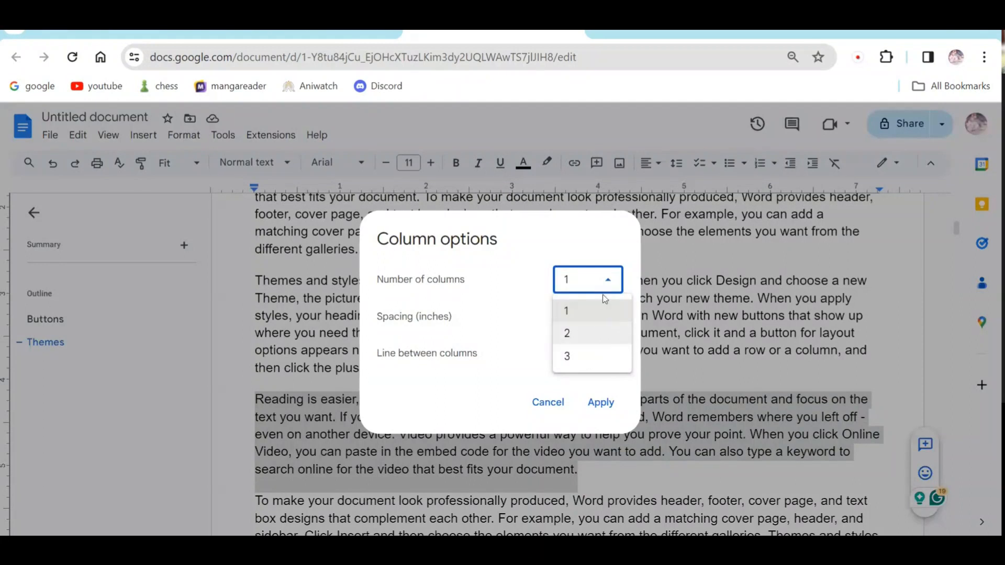
left_click(588, 282)
left_click(584, 283)
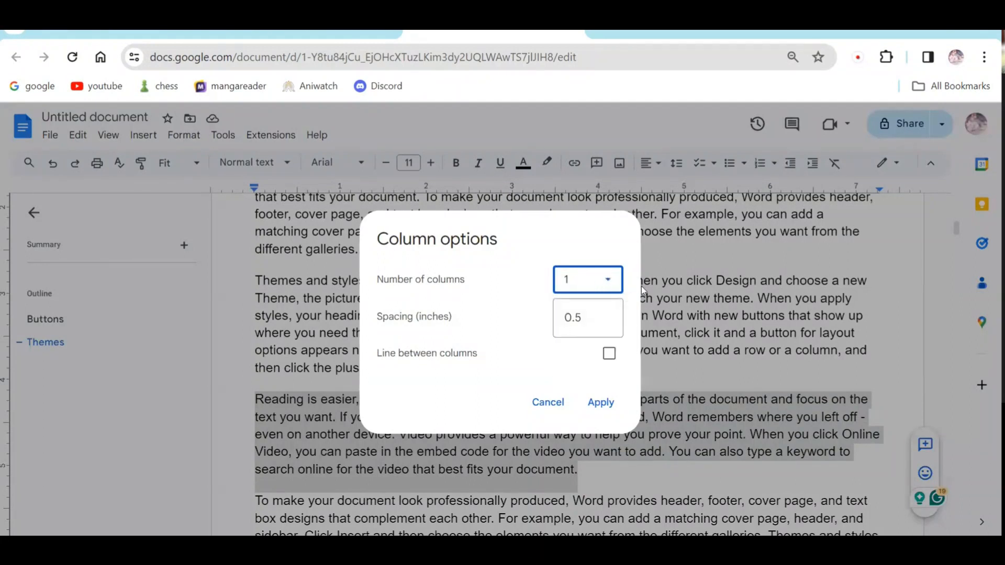
key("Tab")
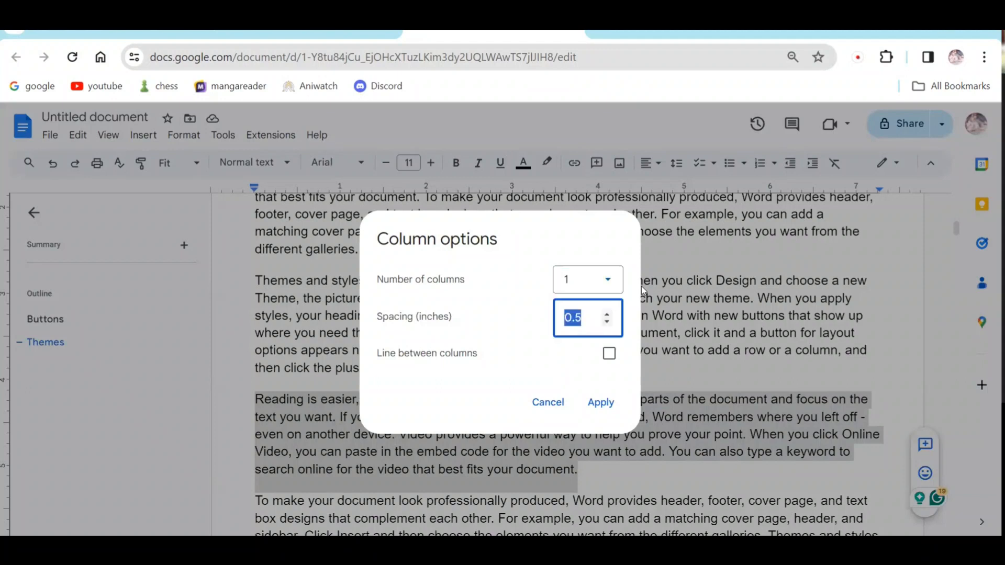
left_click(571, 288)
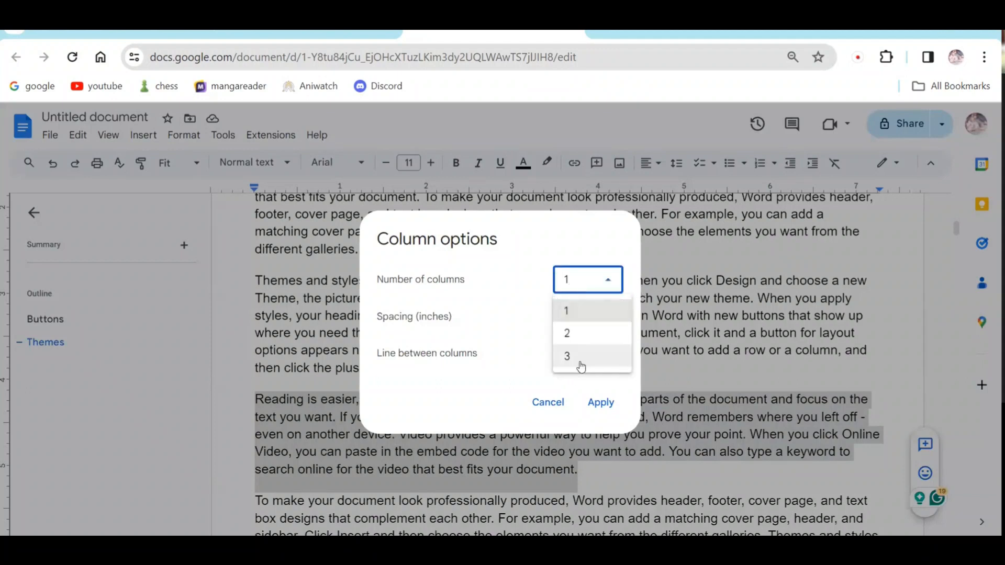
left_click(568, 354)
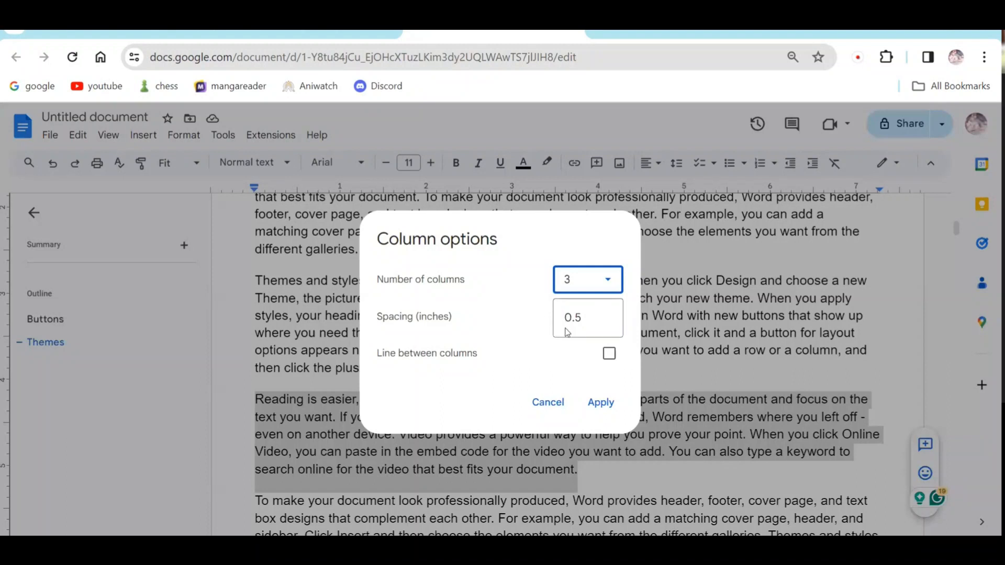
Keep the column spacing at 0.5 inches, add a line between the columns and apply the layout.
left_click(610, 328)
left_click(607, 322)
triple_click(607, 315)
left_click(607, 321)
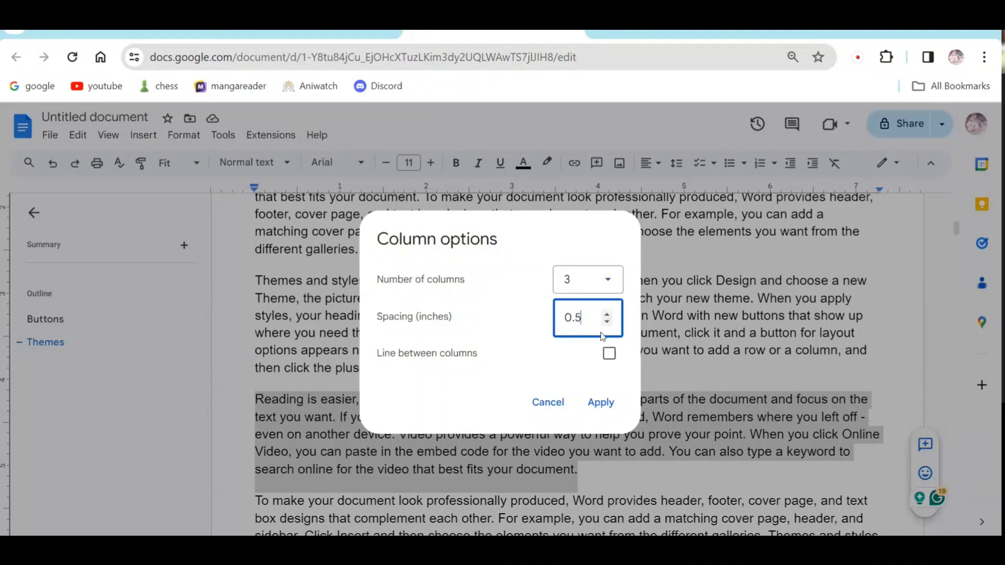
left_click(609, 353)
left_click(591, 404)
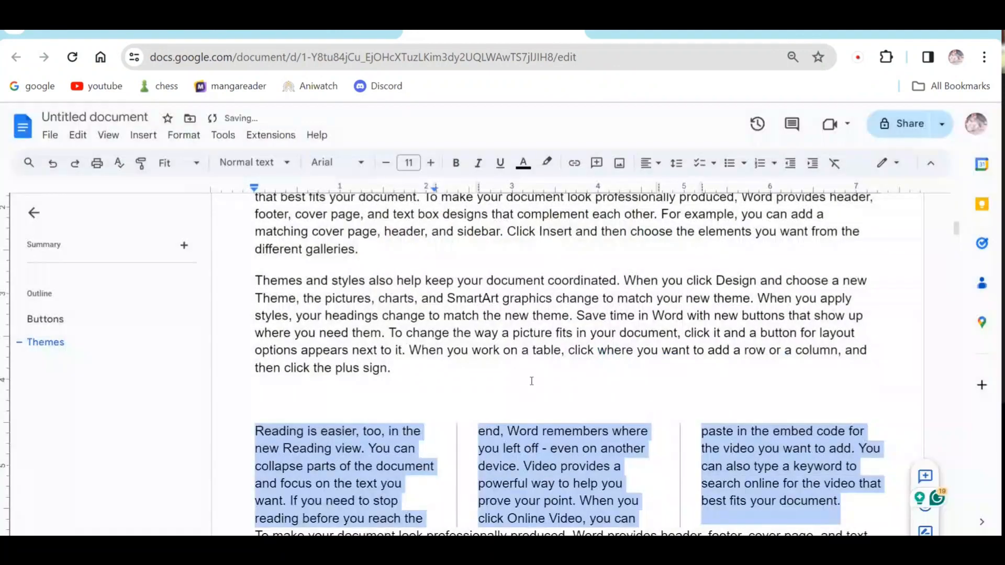
scroll(489, 367, "down", 5)
scroll(489, 287, "up", 3)
Review the header and footer margin and layout settings for the three-column section without changing them.
left_click(504, 343)
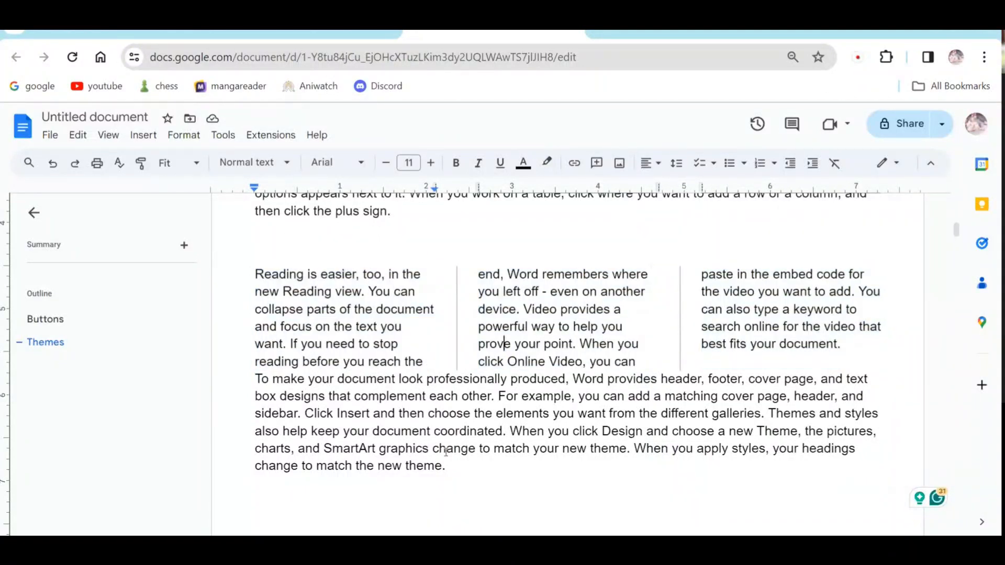
left_click(143, 135)
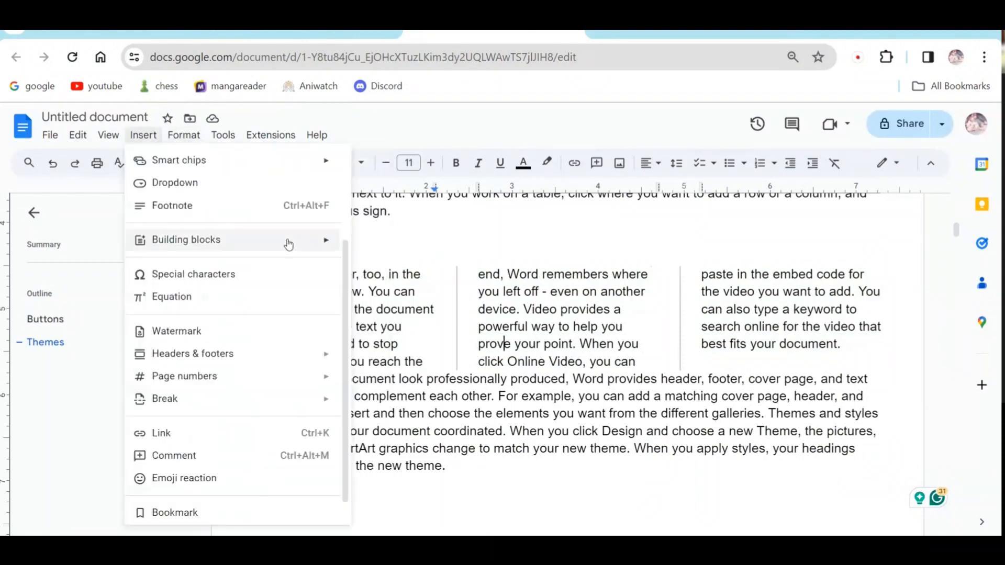
left_click(180, 138)
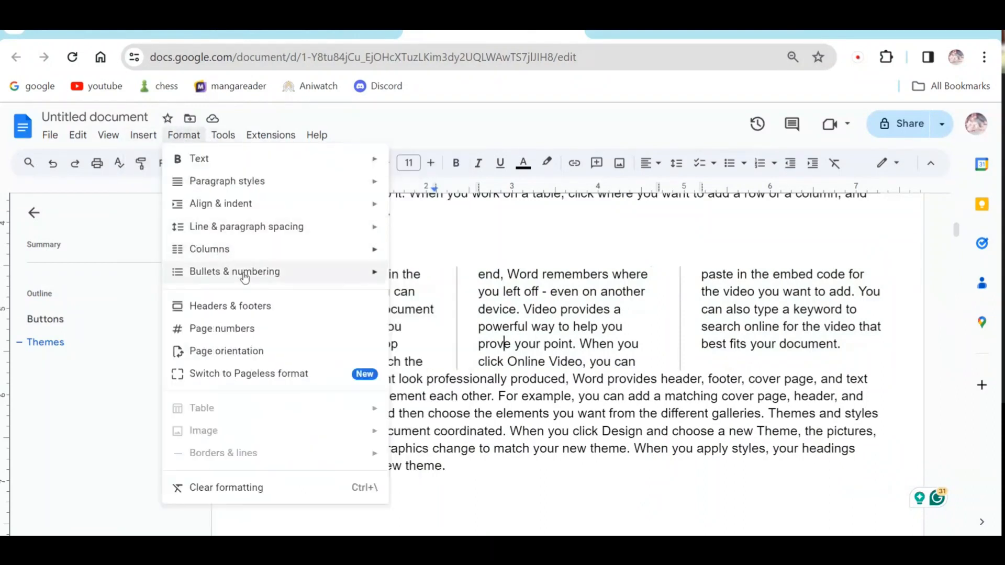
mouse_move(244, 278)
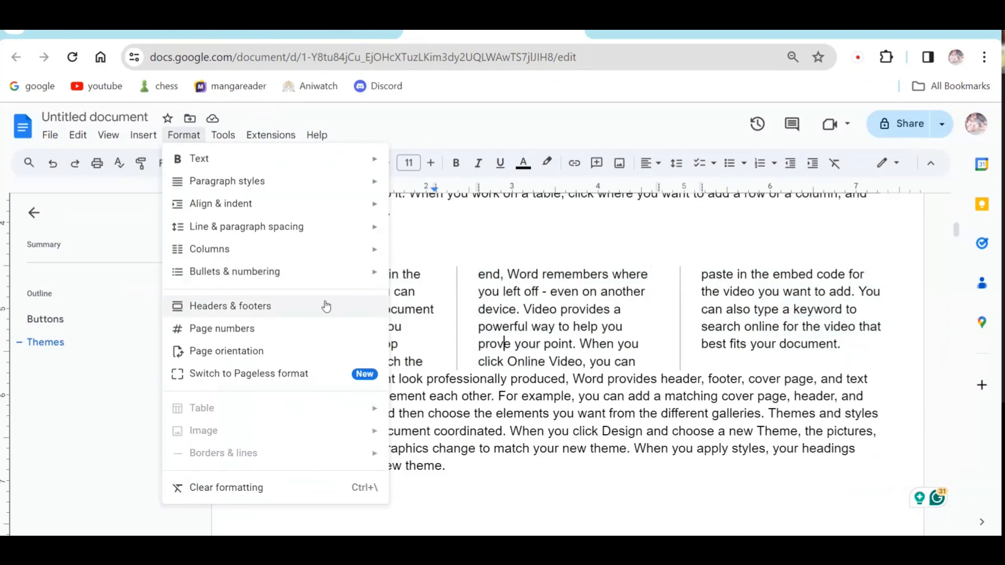
left_click(303, 307)
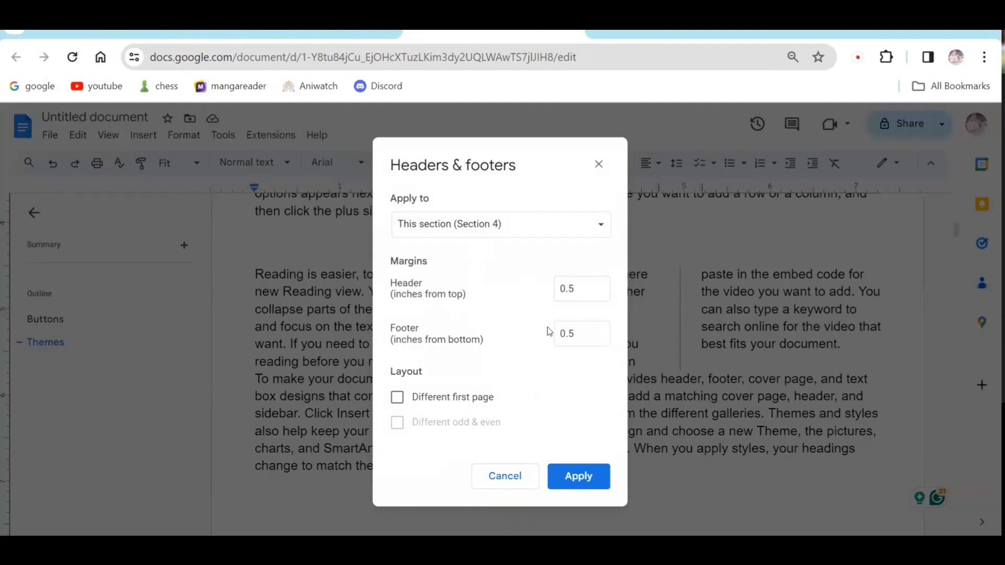
left_click(506, 476)
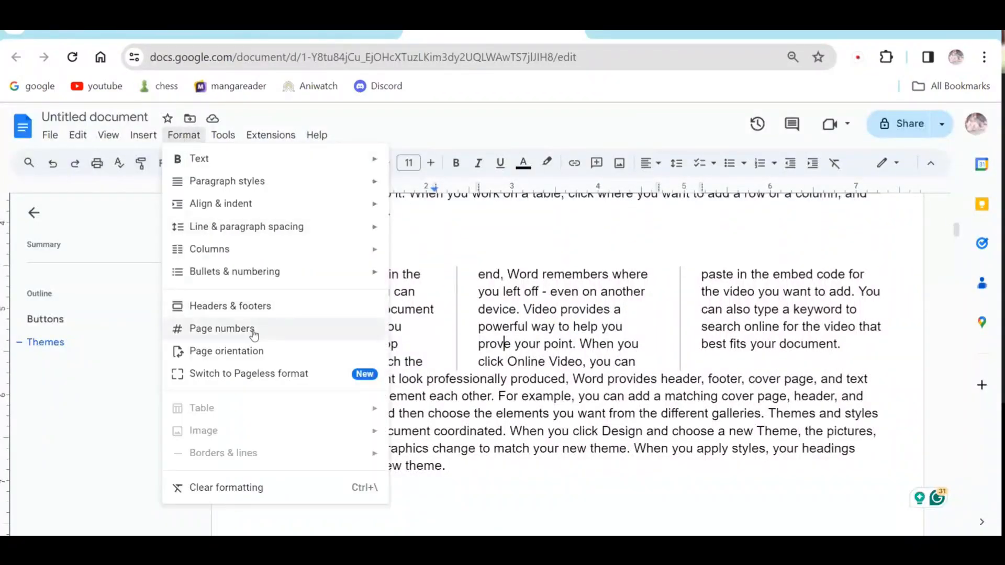
Add page numbers in the footer of the three-column section, starting at 1 and shown on the first page.
left_click(277, 339)
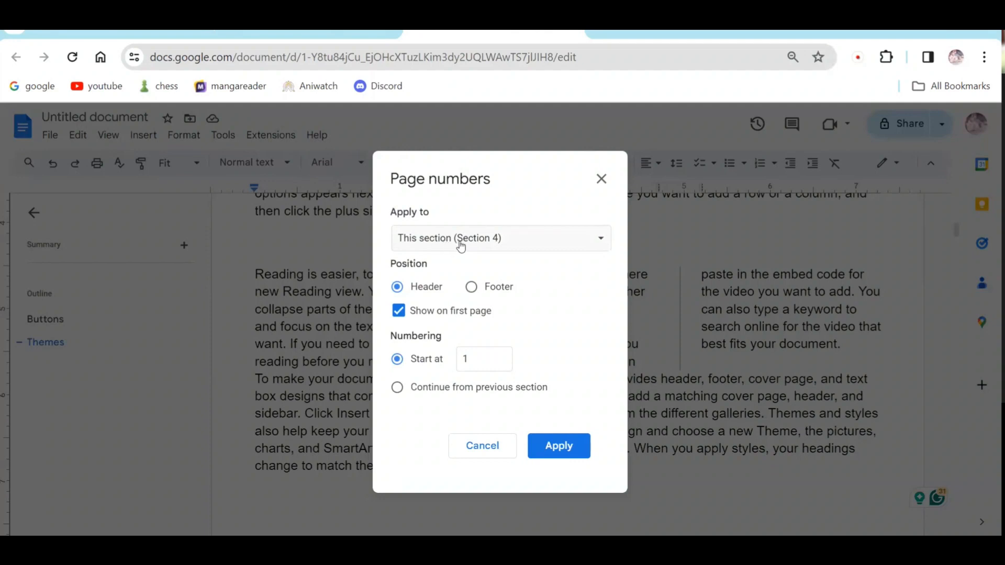
left_click(471, 287)
left_click(555, 444)
scroll(672, 437, "down", 5)
scroll(672, 436, "down", 3)
scroll(758, 419, "up", 6)
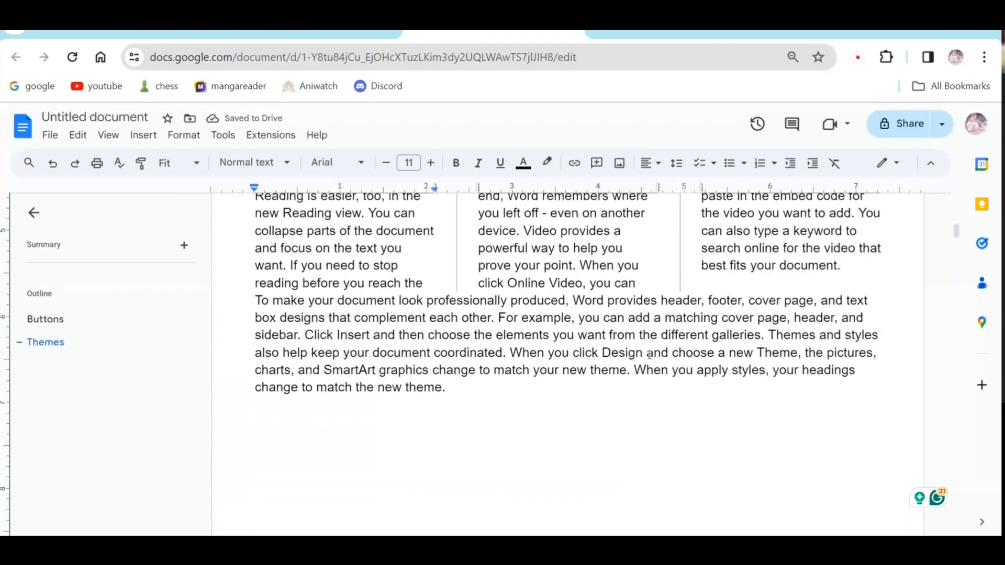
Try to change the page orientation of the whole document to landscape.
left_click(185, 135)
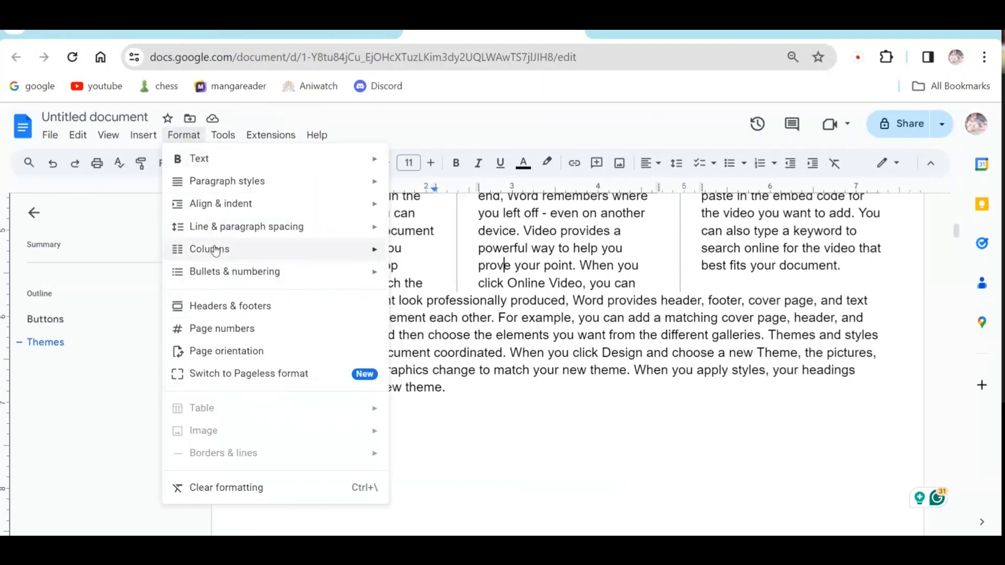
mouse_move(220, 269)
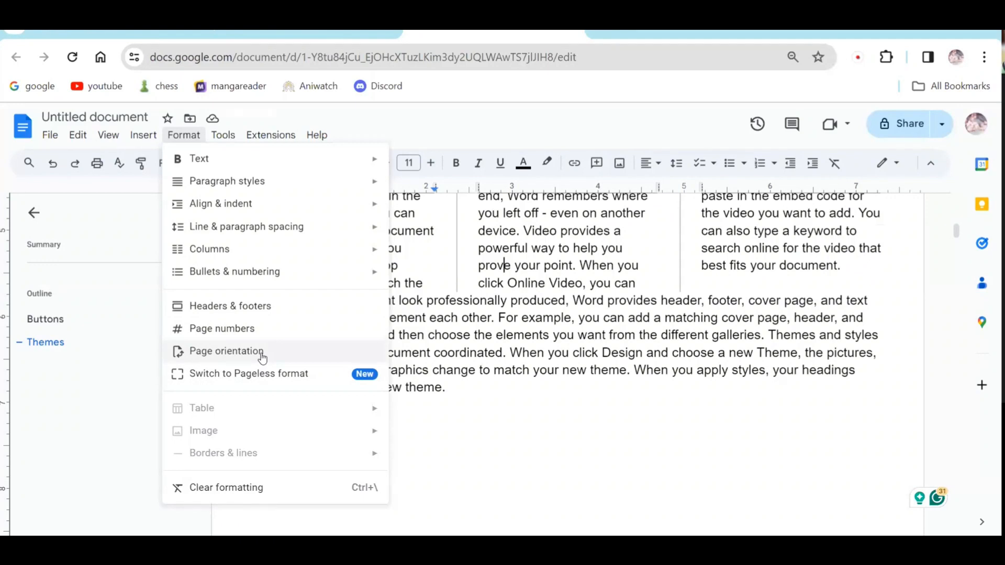
left_click(227, 351)
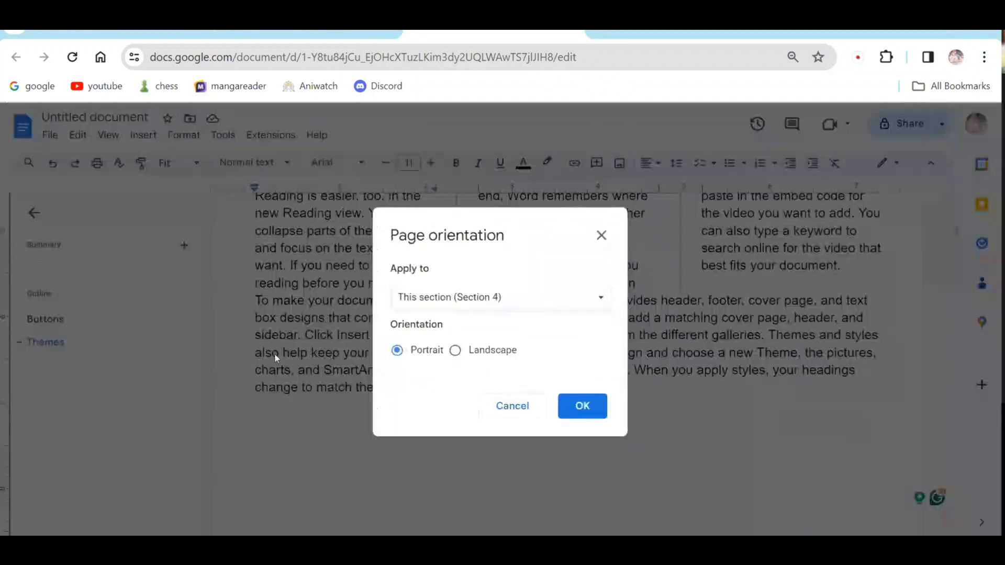
left_click(454, 350)
left_click(514, 307)
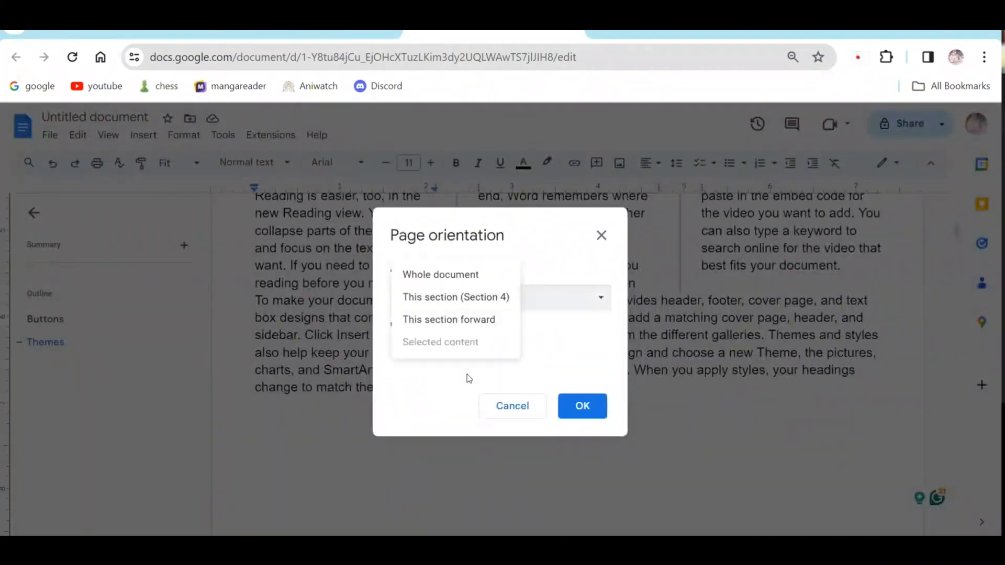
left_click(451, 276)
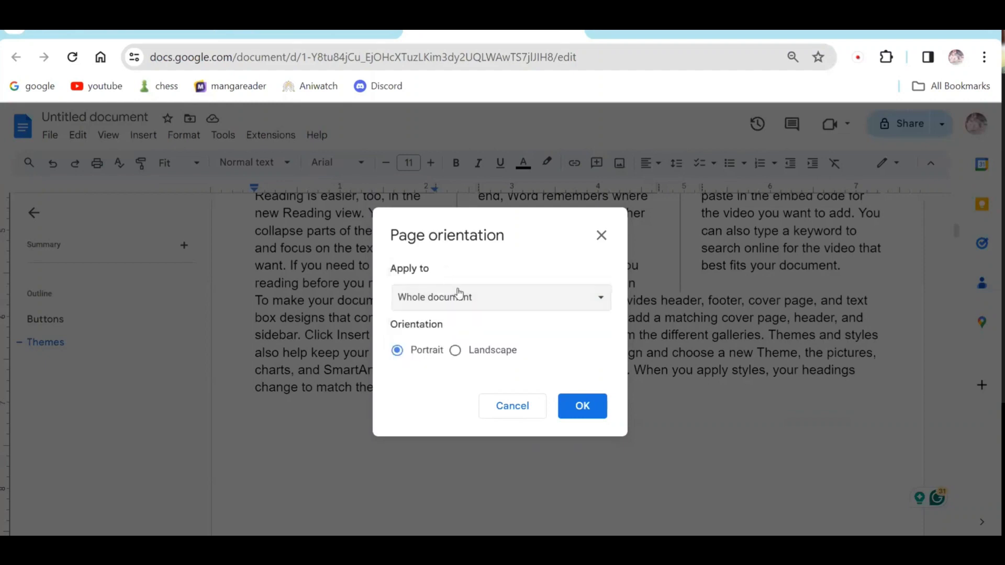
left_click(579, 406)
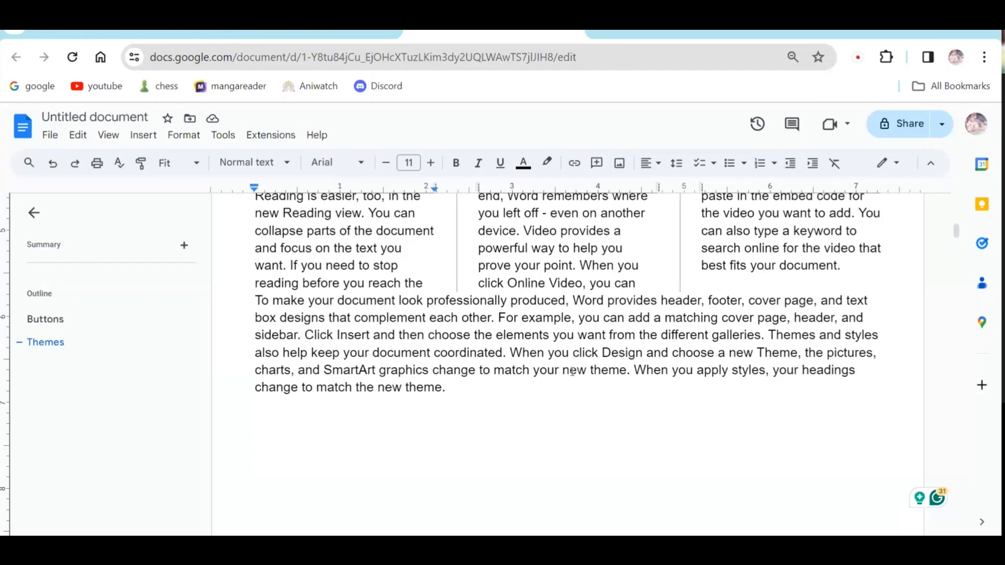
Examine the orientation of the pages around the Themes heading at a reduced browser zoom.
key("ctrl+minus")
key("ctrl+minus")
key("ctrl+minus")
key("ctrl+minus")
key("ctrl+minus")
key("ctrl+minus")
key("ctrl+minus")
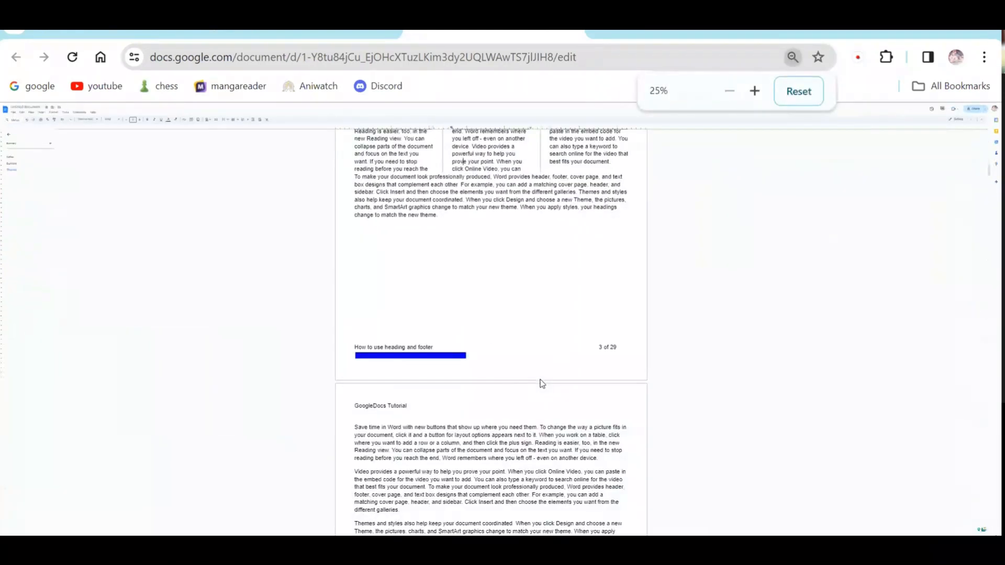
scroll(542, 384, "up", 10)
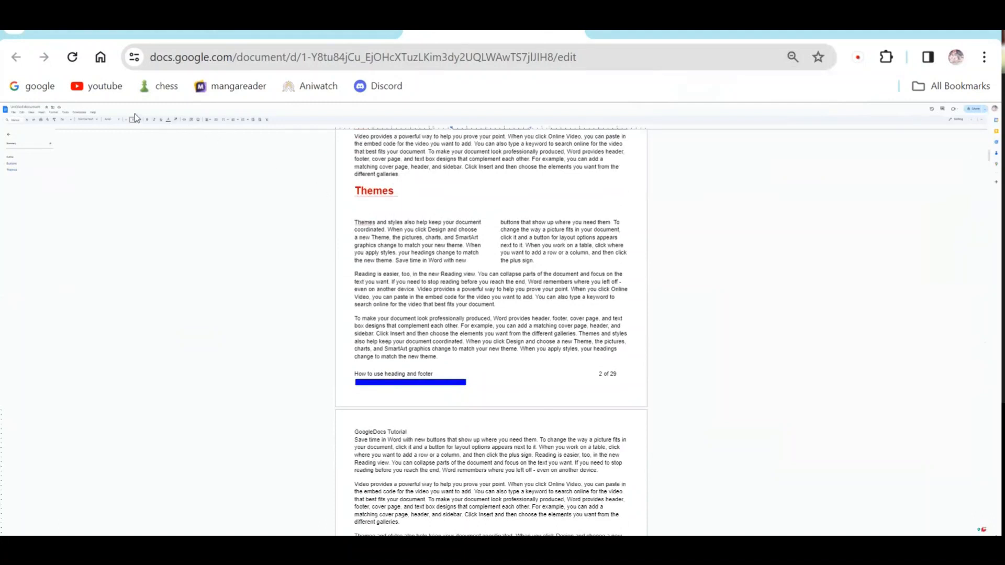
key("ctrl+plus")
key("ctrl+plus")
key("ctrl+plus")
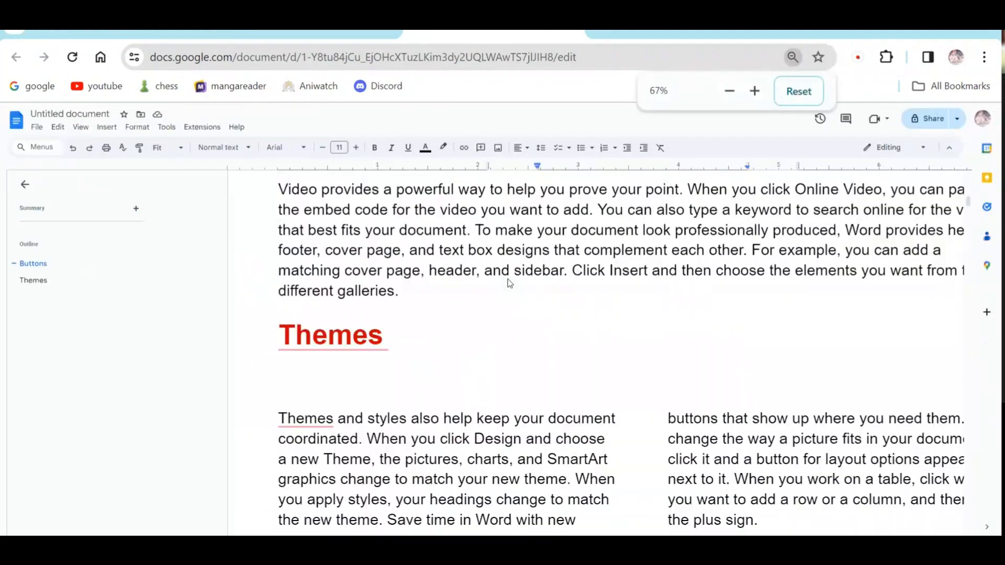
Set the page orientation to landscape for the whole document.
left_click(137, 126)
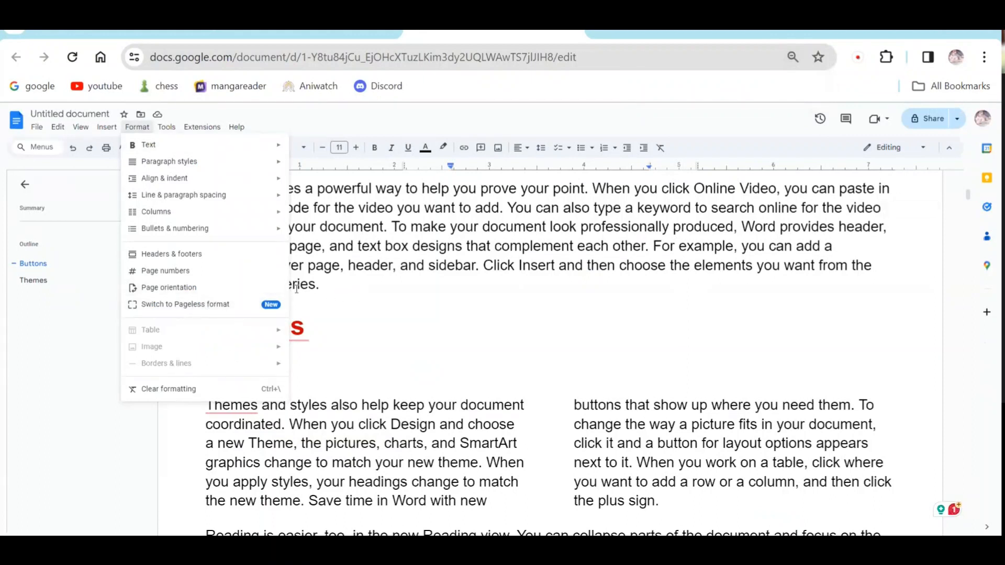
left_click(256, 287)
left_click(466, 344)
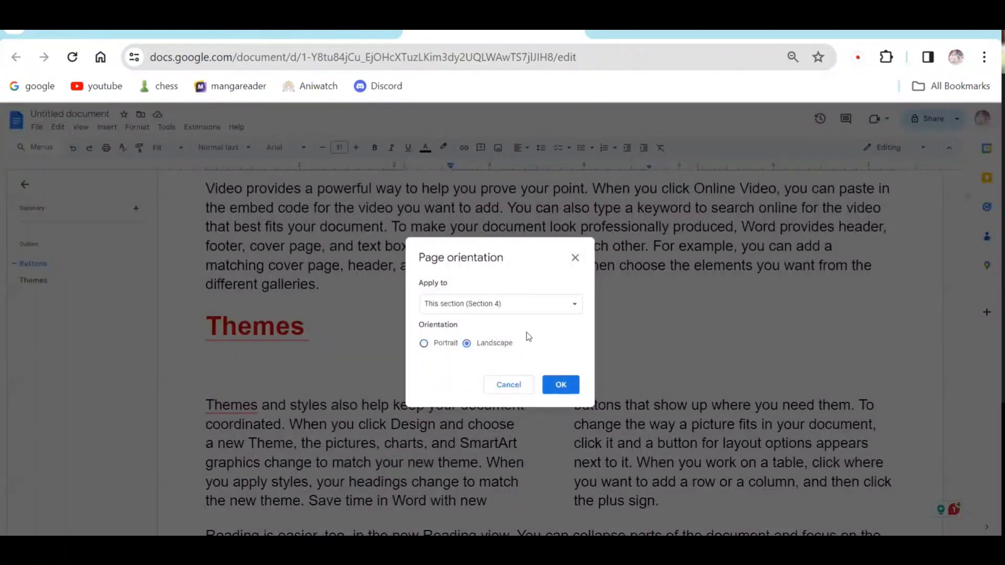
left_click(511, 308)
left_click(476, 287)
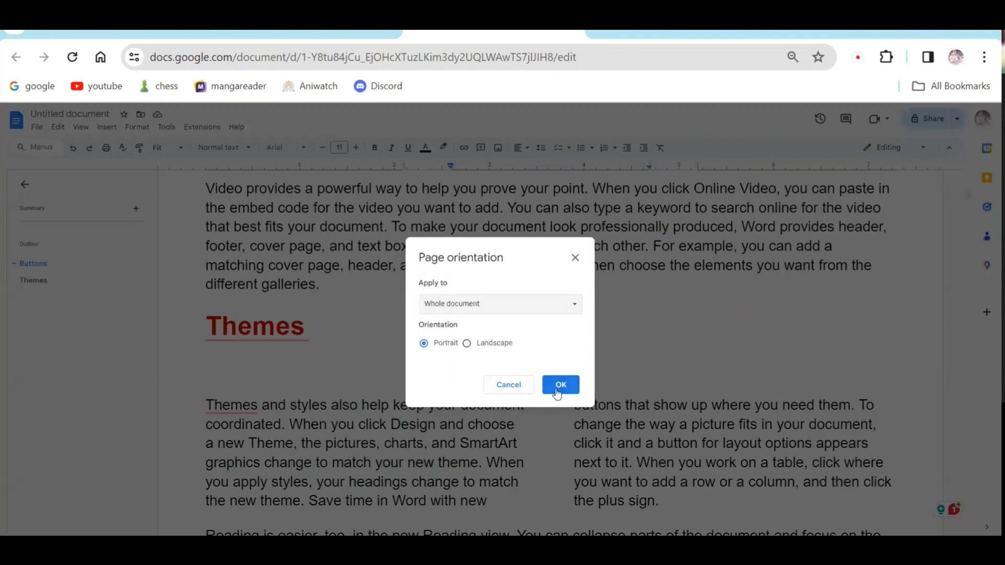
left_click(484, 344)
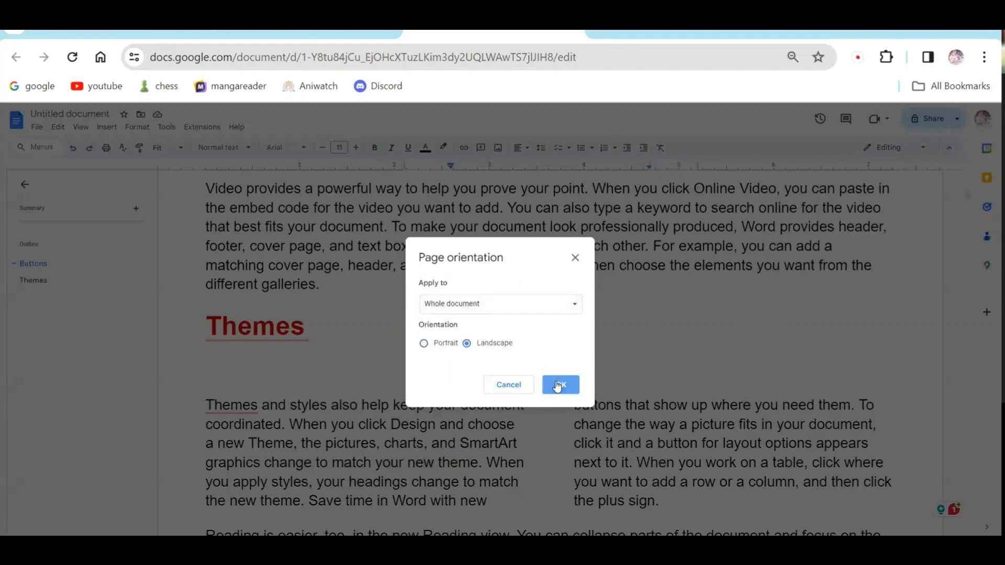
left_click(559, 385)
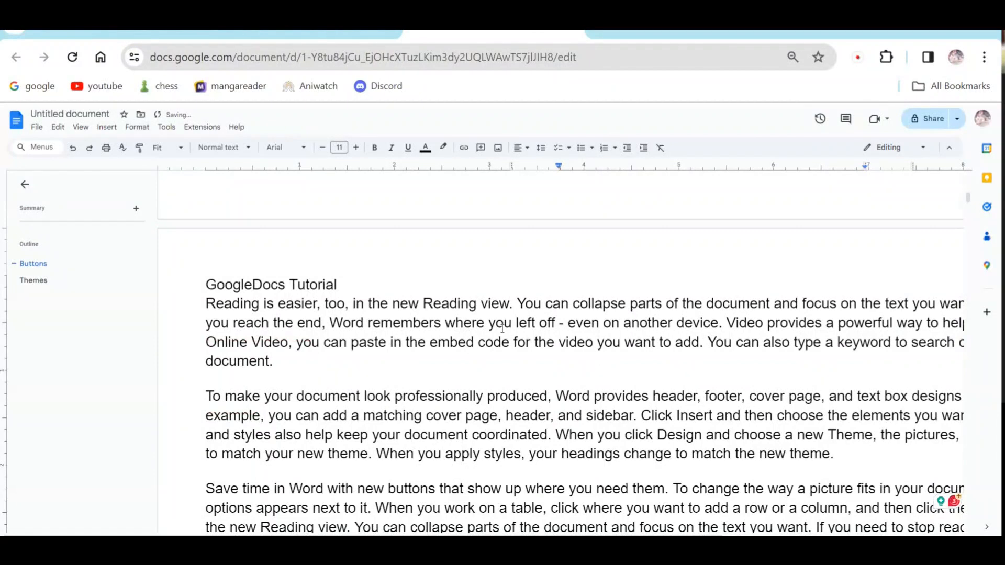
Examine the landscape pages with the column layouts, and set the browser zoom to 90%.
scroll(503, 328, "down", 7)
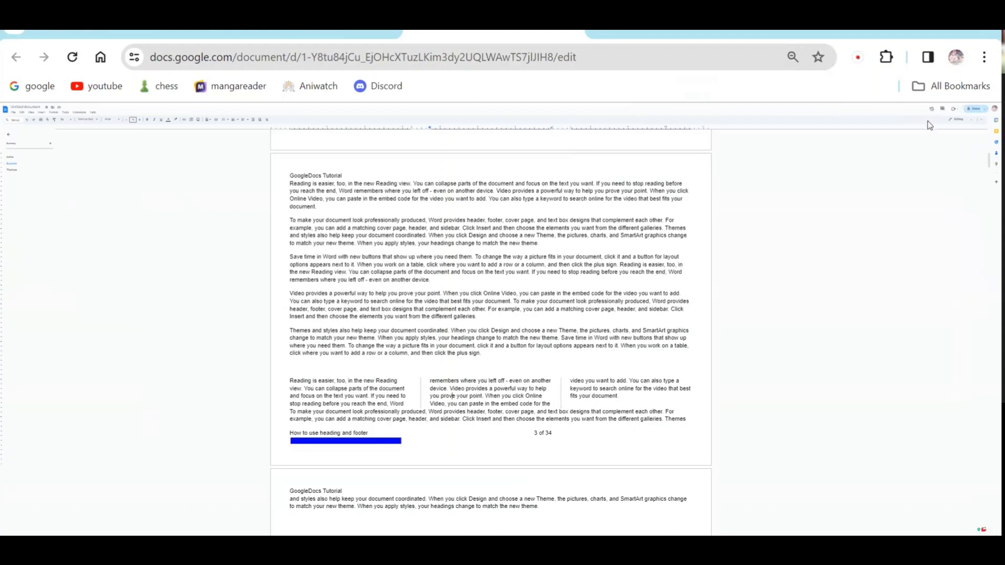
left_click(984, 56)
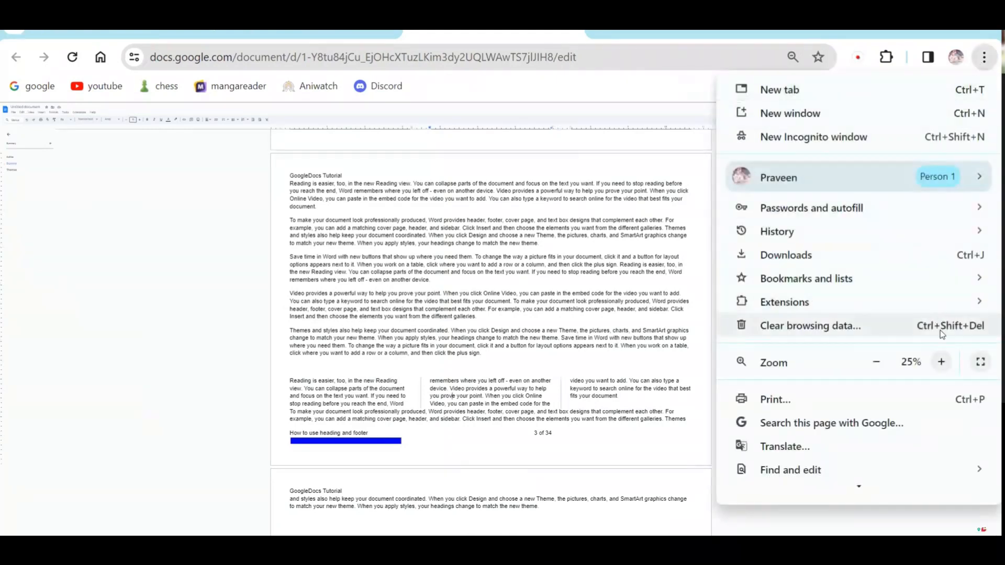
left_click(941, 362)
left_click(941, 361)
left_click(941, 361)
left_click(941, 362)
left_click(941, 361)
left_click(941, 362)
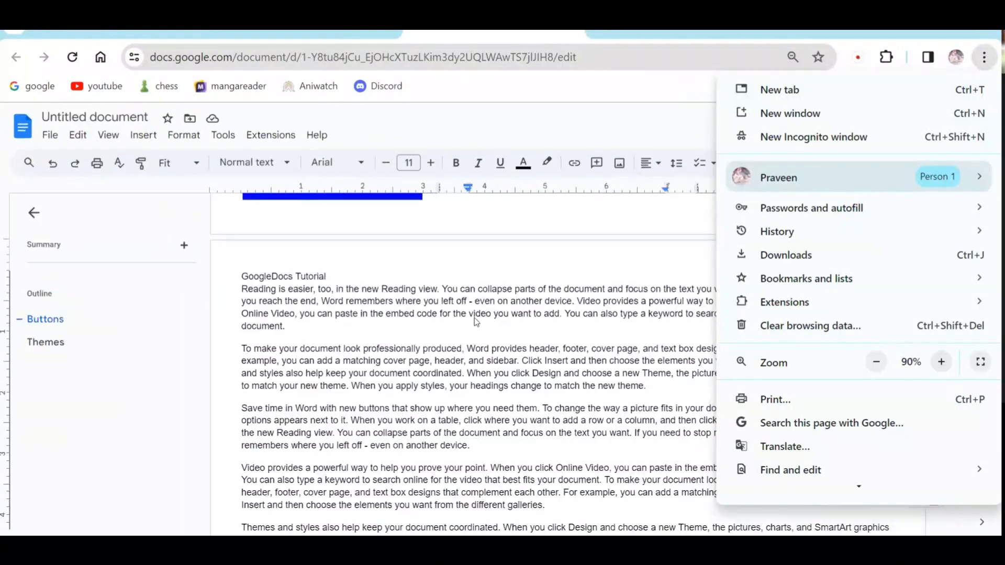
left_click(382, 311)
Switch to the Document1 window in Word and hide the white space between its pages.
left_click(183, 135)
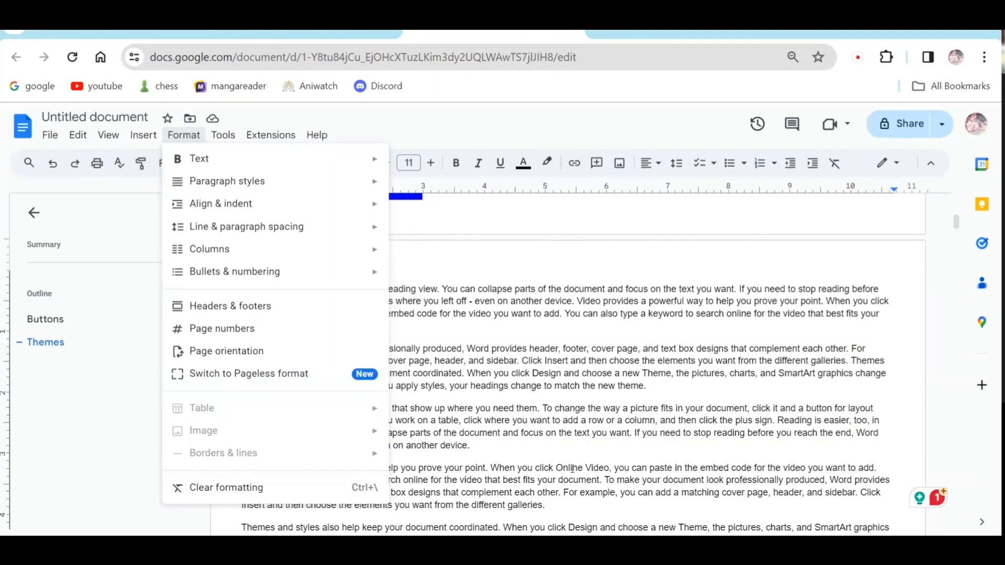
left_click(563, 547)
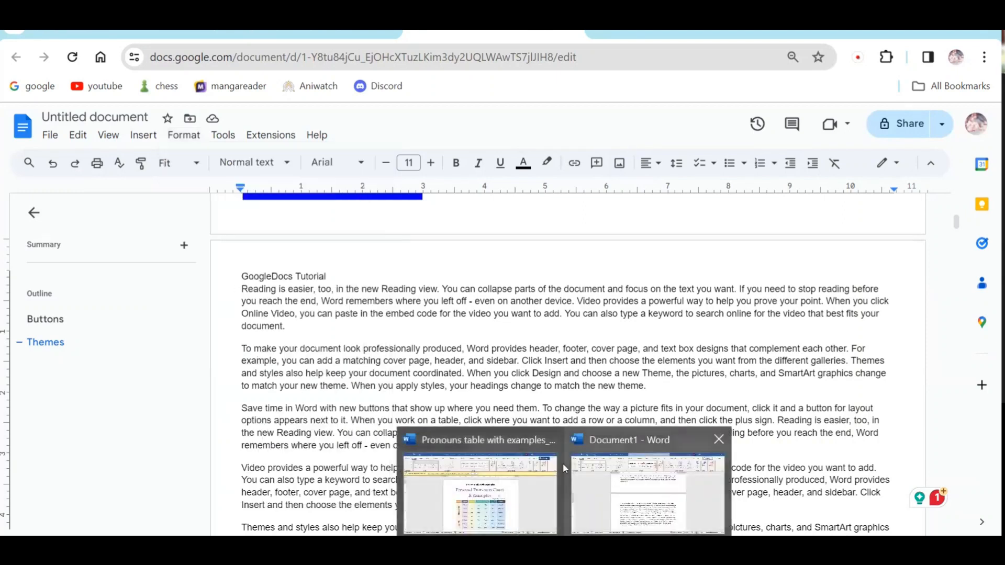
left_click(648, 495)
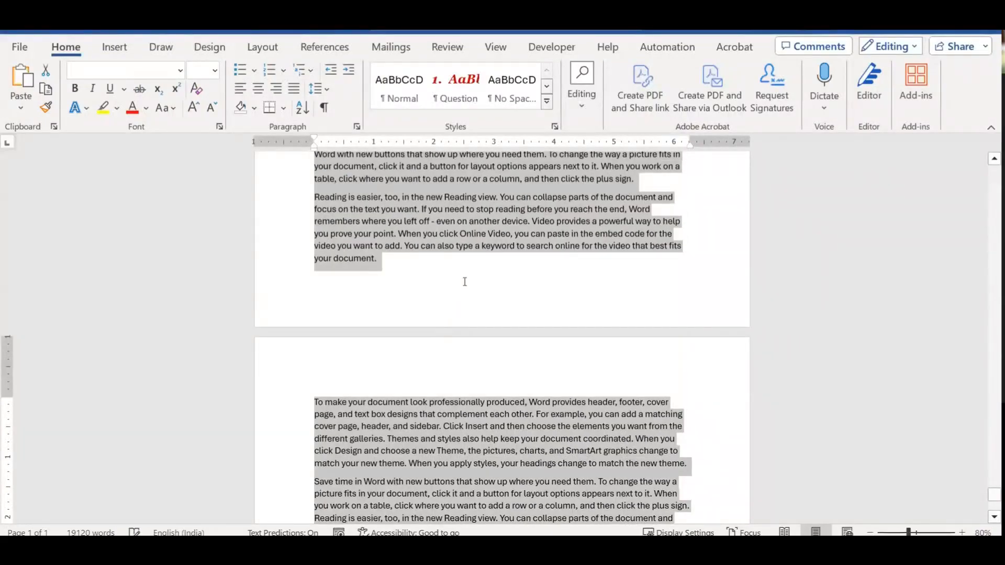
left_click(464, 281)
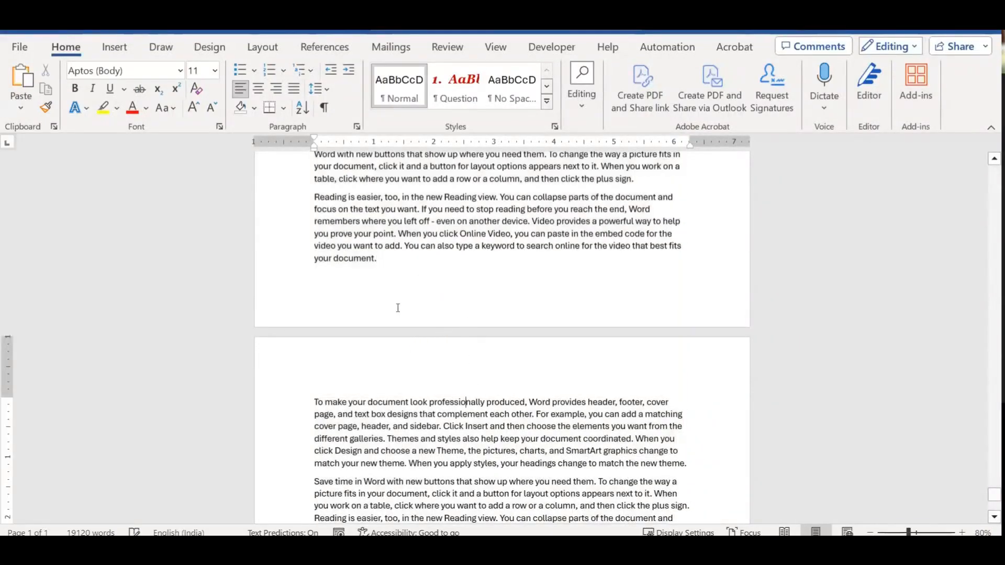
left_click(399, 333)
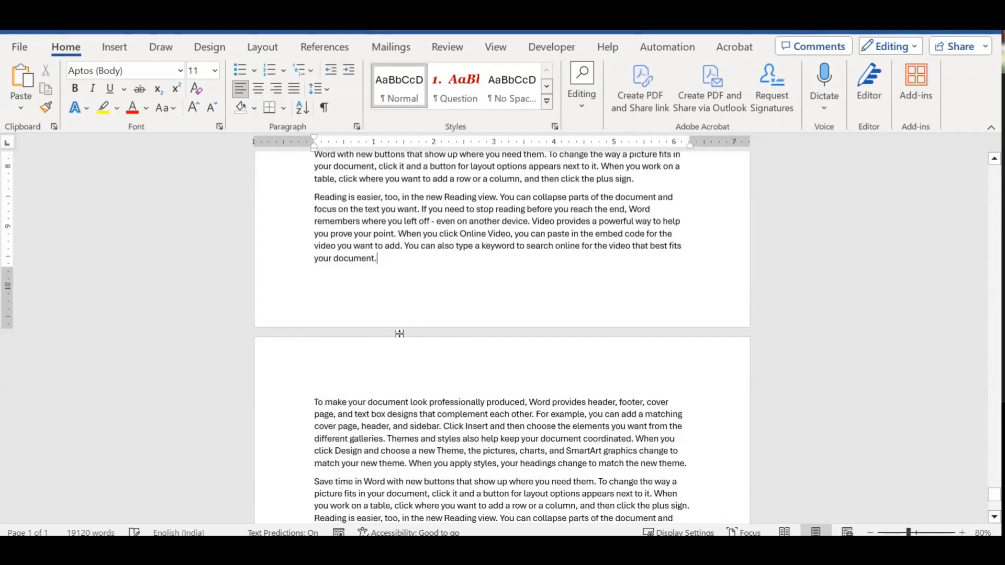
double_click(399, 333)
scroll(382, 355, "down", 3)
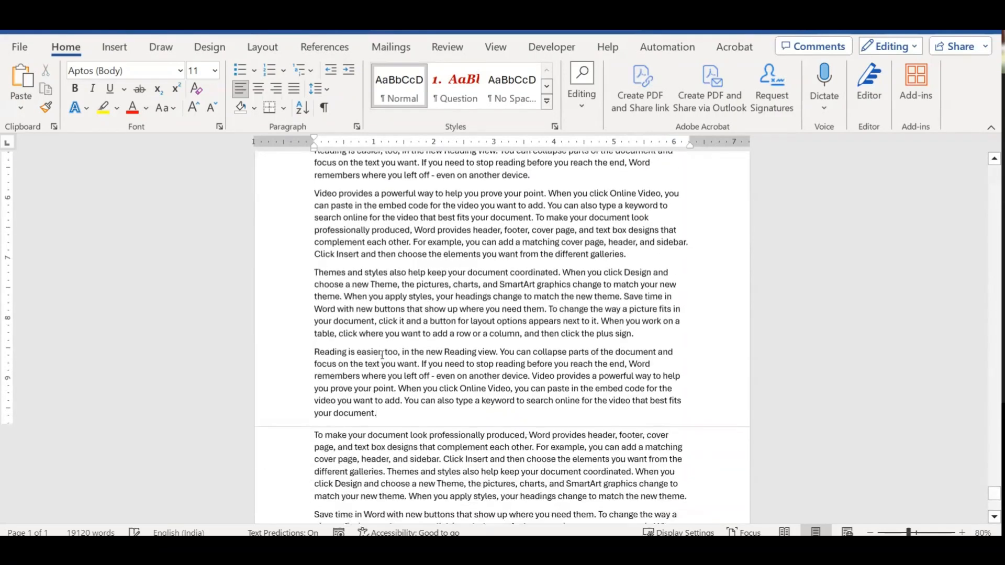
left_click(412, 425)
Return to the Google Docs document and switch it to the pageless format, checking the text around the Themes heading.
key("alt+Tab")
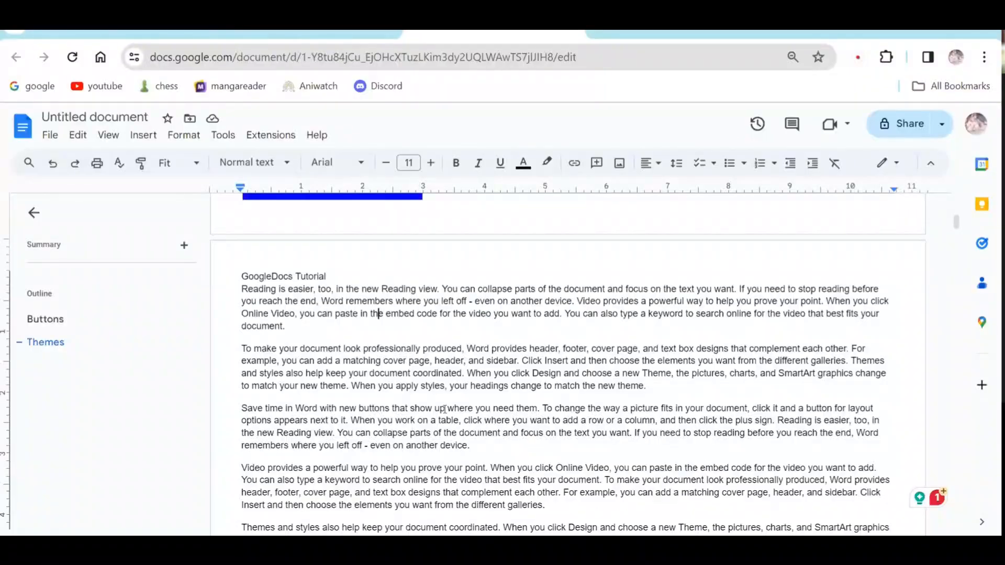
scroll(444, 408, "up", 3)
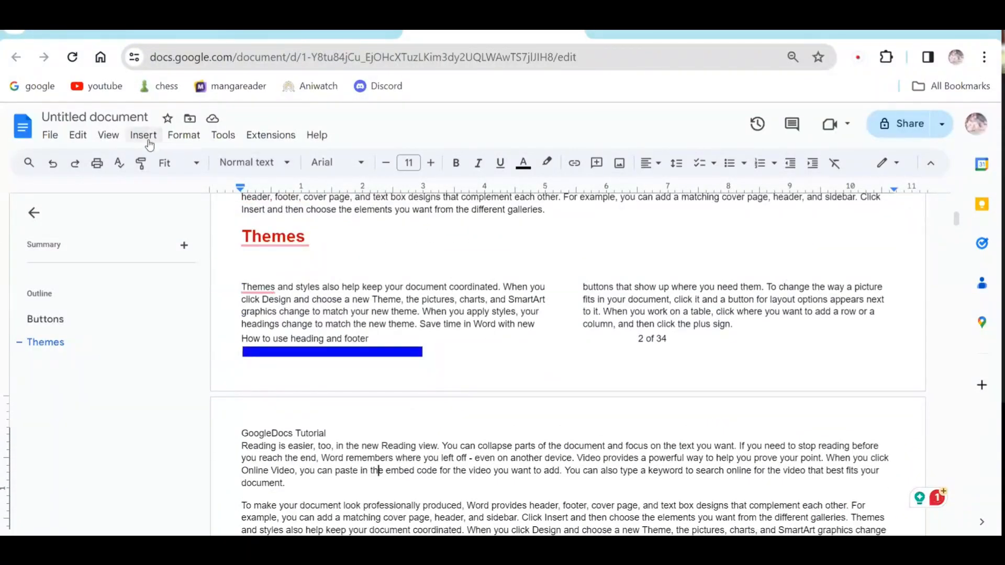
left_click(180, 137)
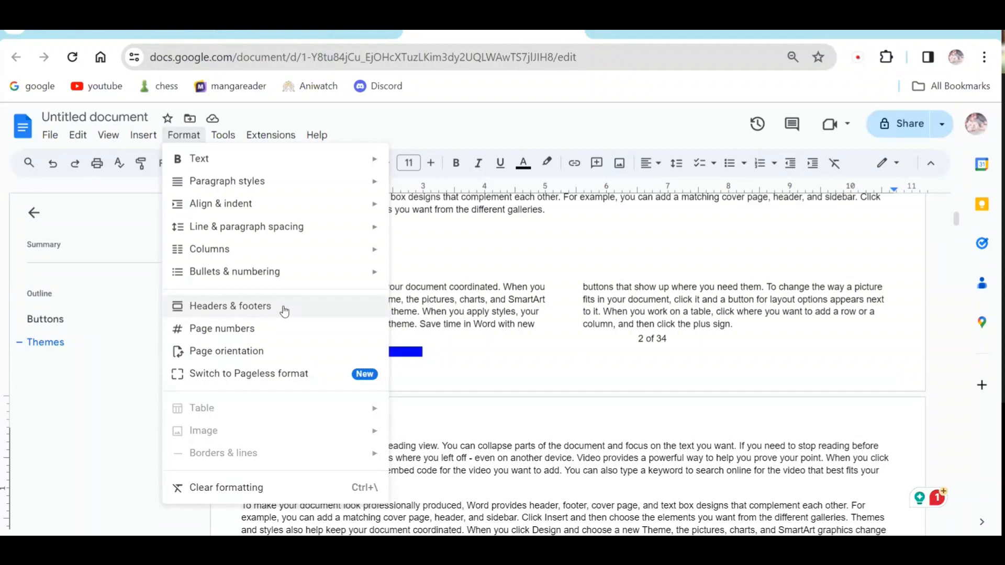
left_click(283, 379)
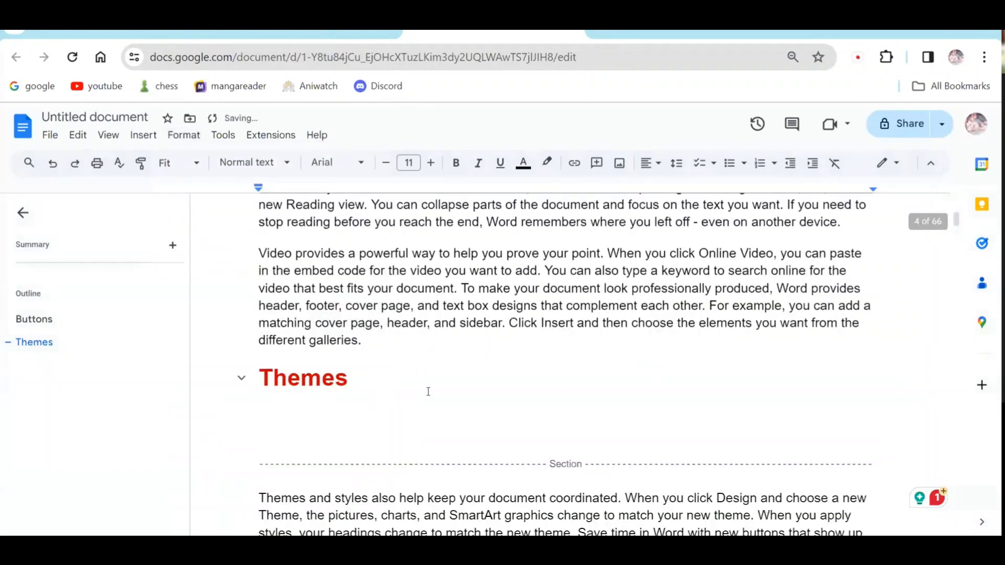
scroll(430, 392, "down", 3)
scroll(431, 392, "up", 3)
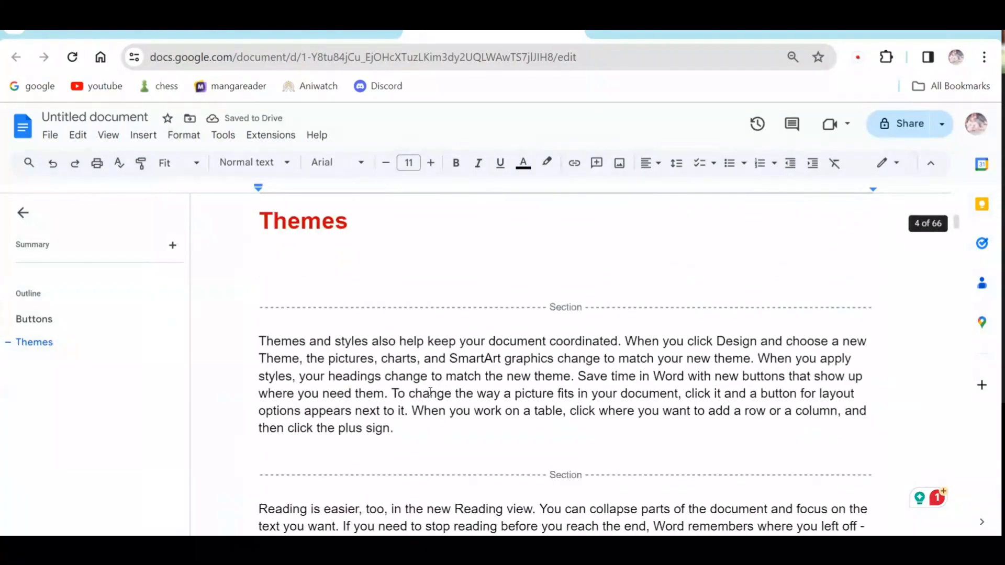
Look through the document from its opening paragraphs past the Themes heading, section breaks, page break and bookmark.
scroll(430, 391, "up", 10)
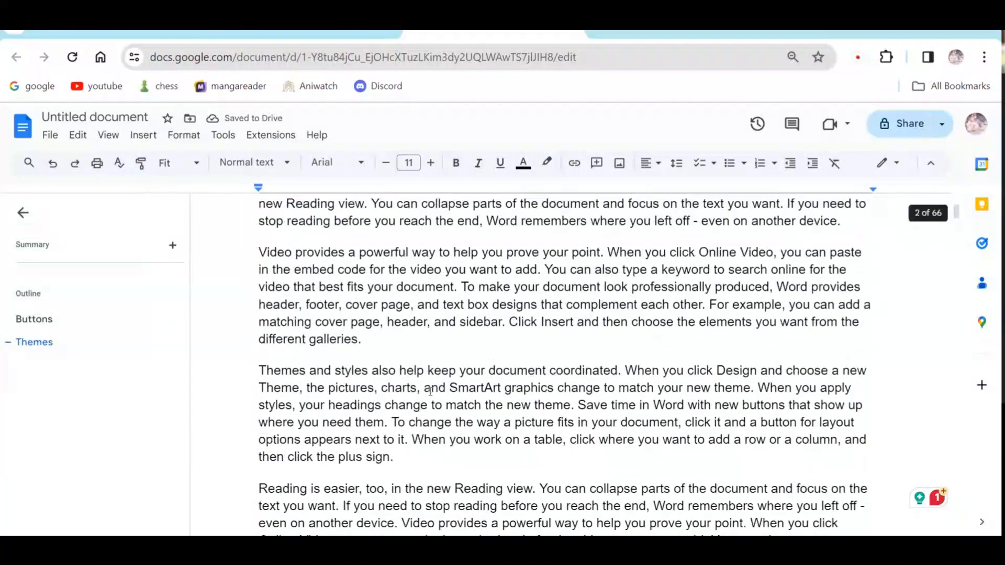
scroll(431, 391, "up", 8)
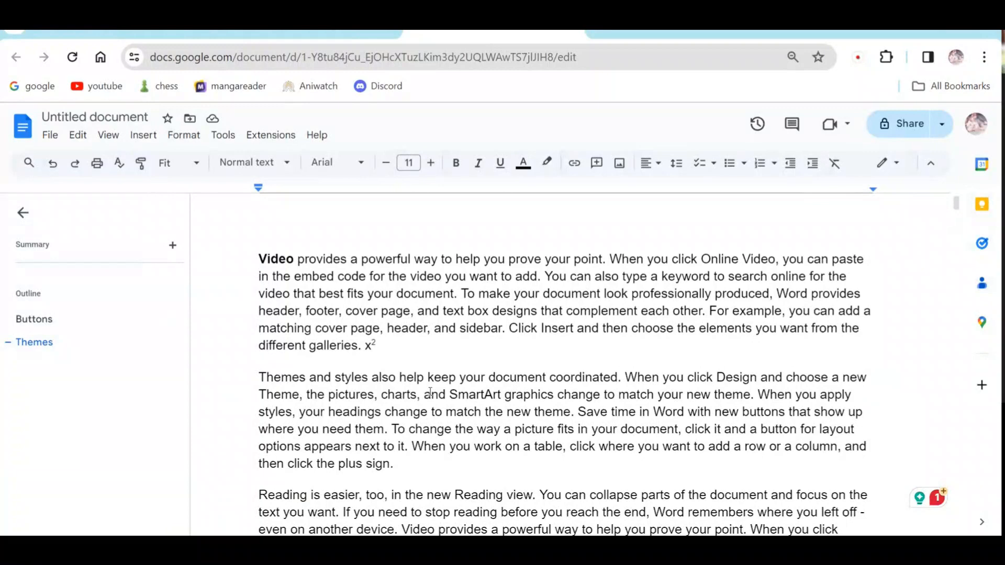
scroll(431, 391, "down", 15)
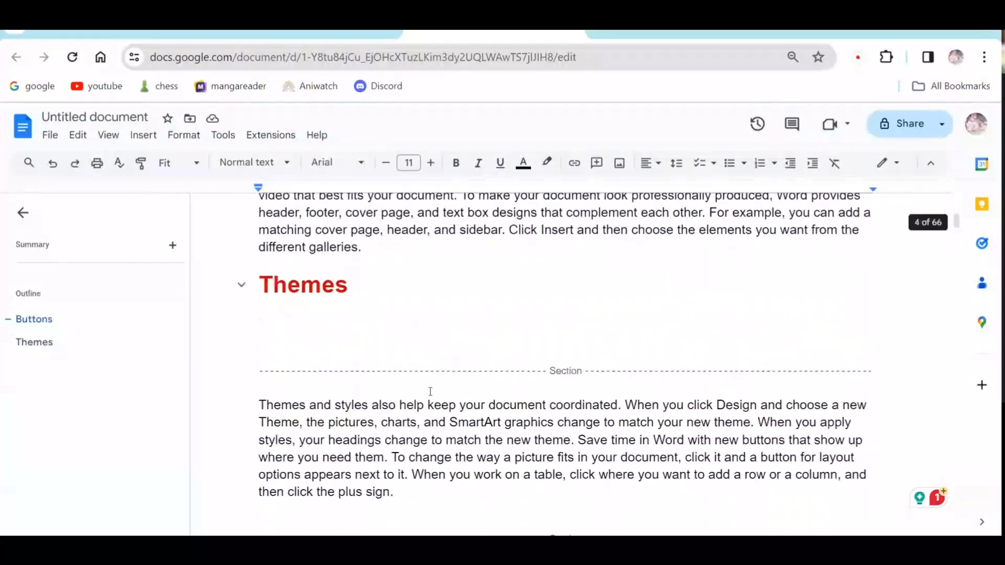
scroll(430, 391, "down", 15)
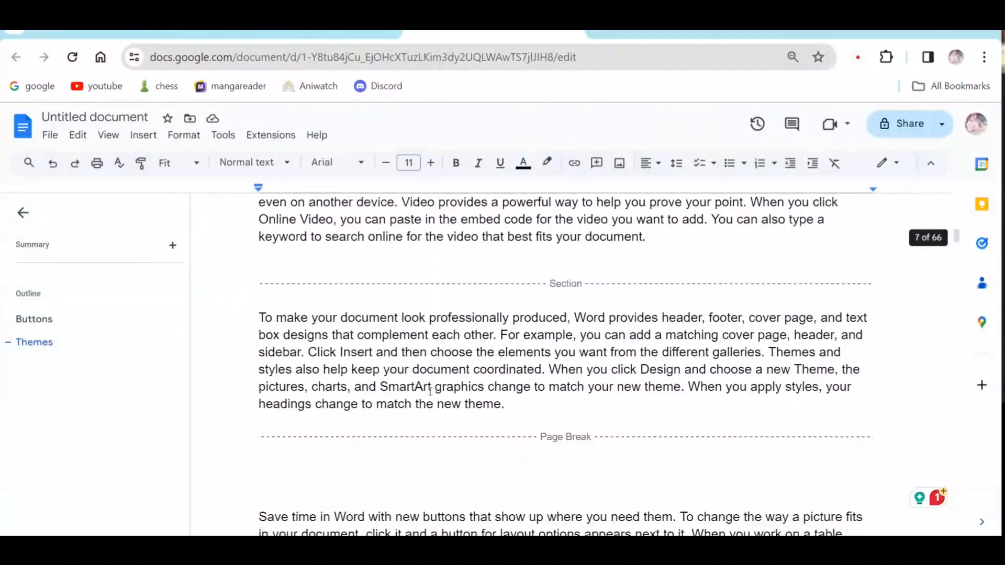
scroll(430, 391, "up", 3)
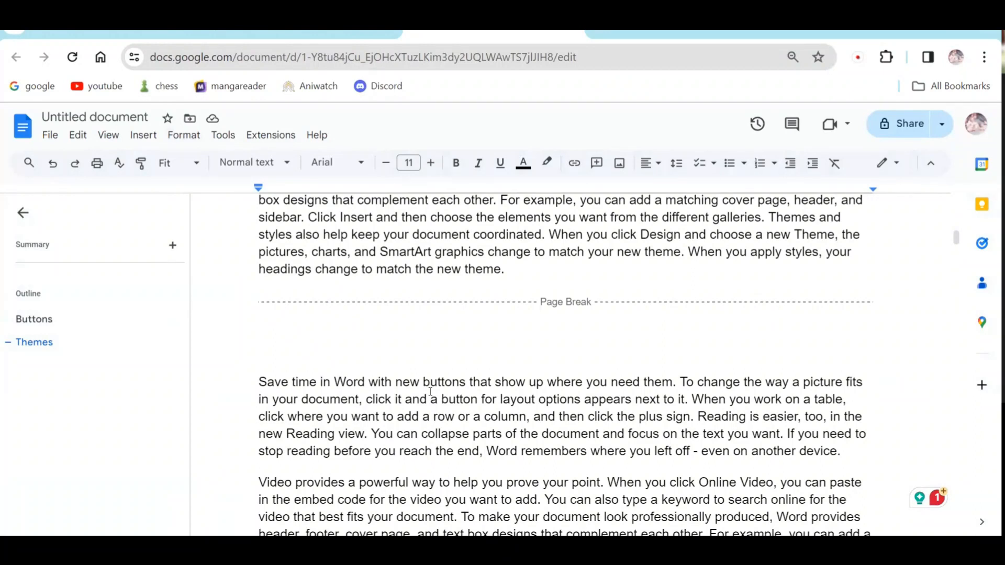
scroll(430, 392, "down", 10)
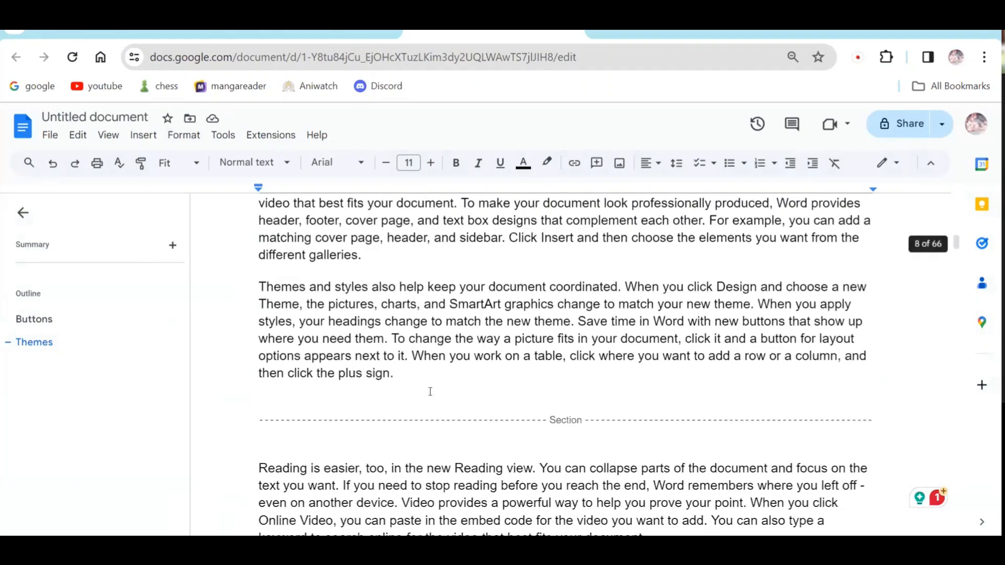
scroll(430, 392, "down", 10)
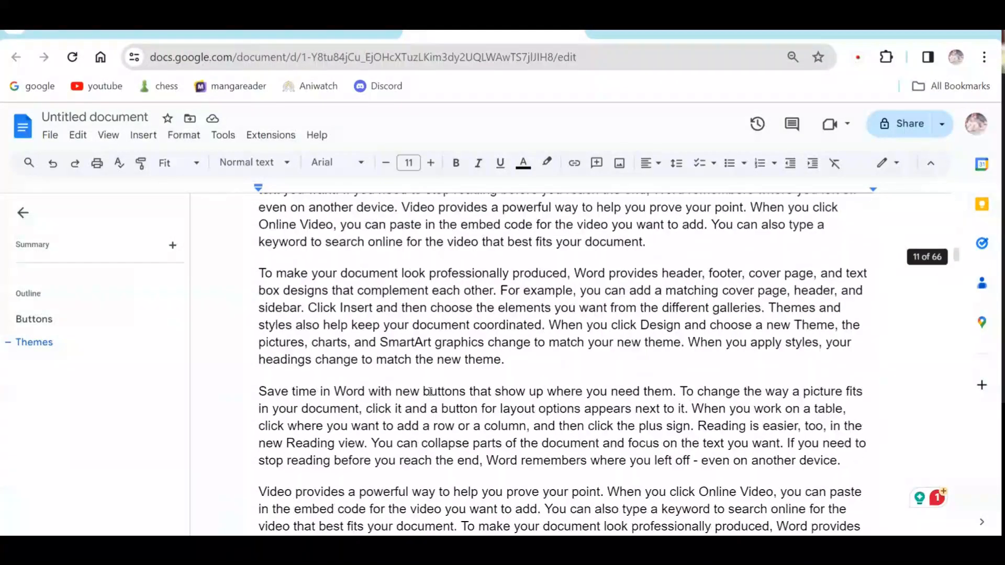
scroll(430, 392, "down", 10)
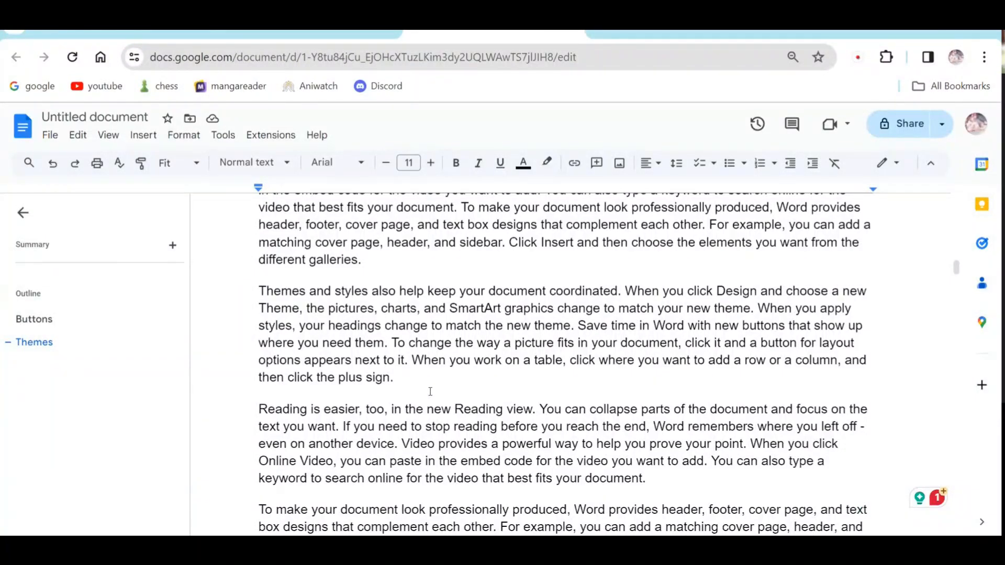
scroll(430, 391, "down", 15)
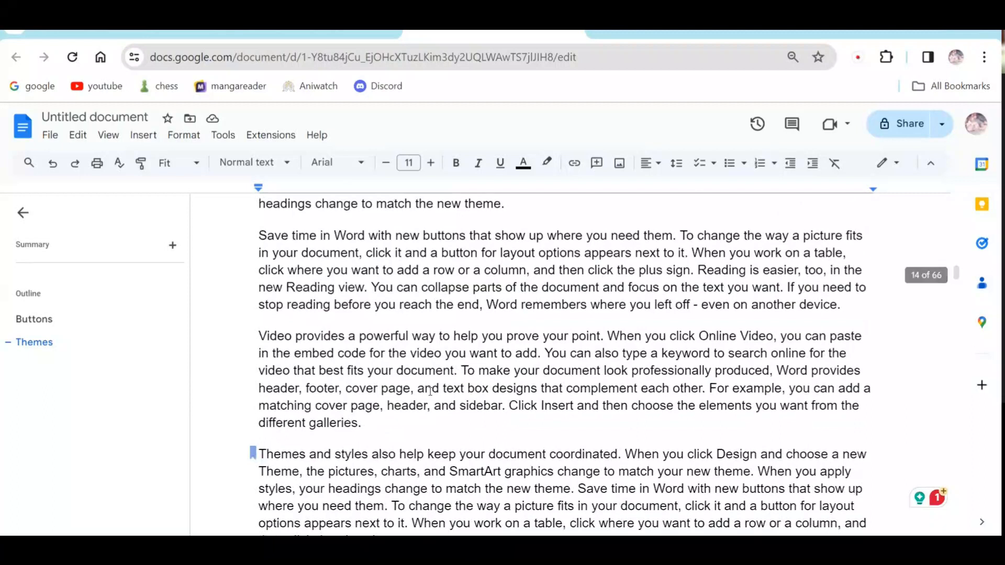
scroll(430, 392, "down", 10)
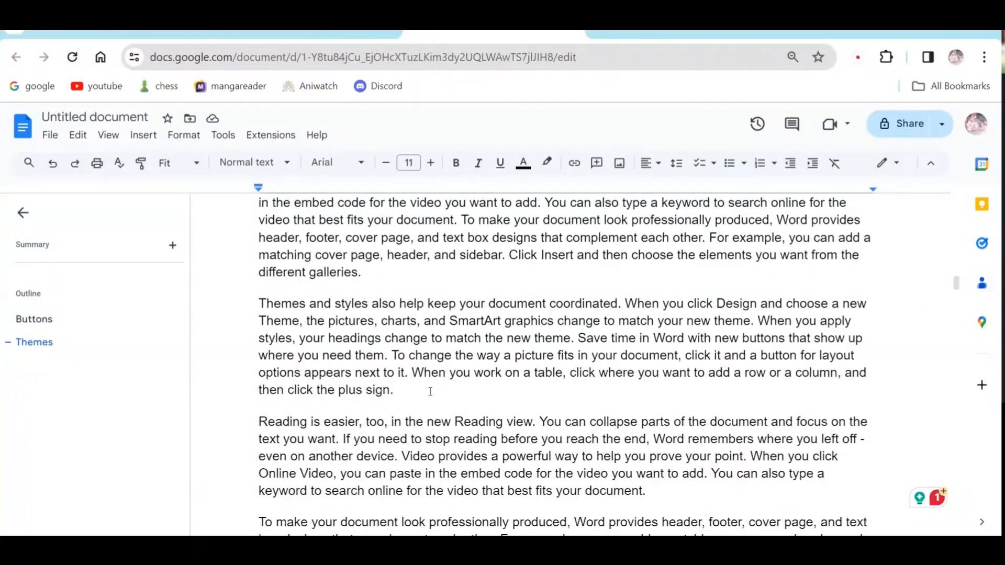
scroll(430, 391, "down", 5)
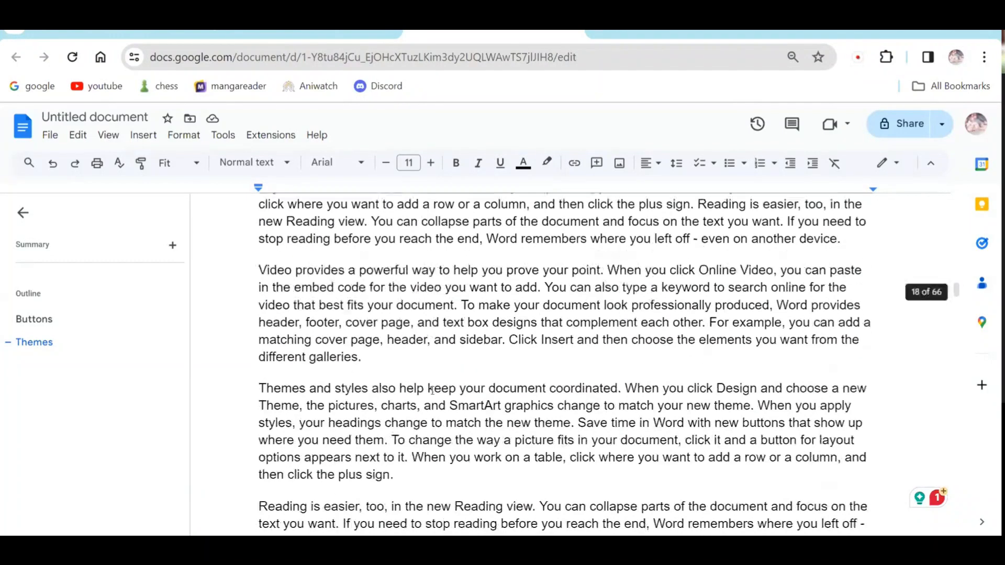
scroll(432, 390, "up", 3)
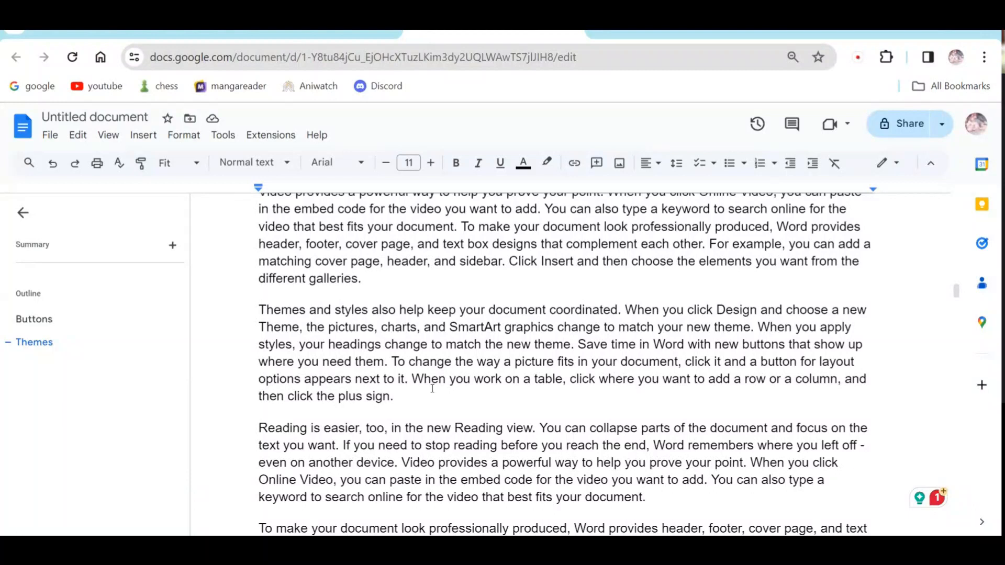
scroll(433, 388, "down", 10)
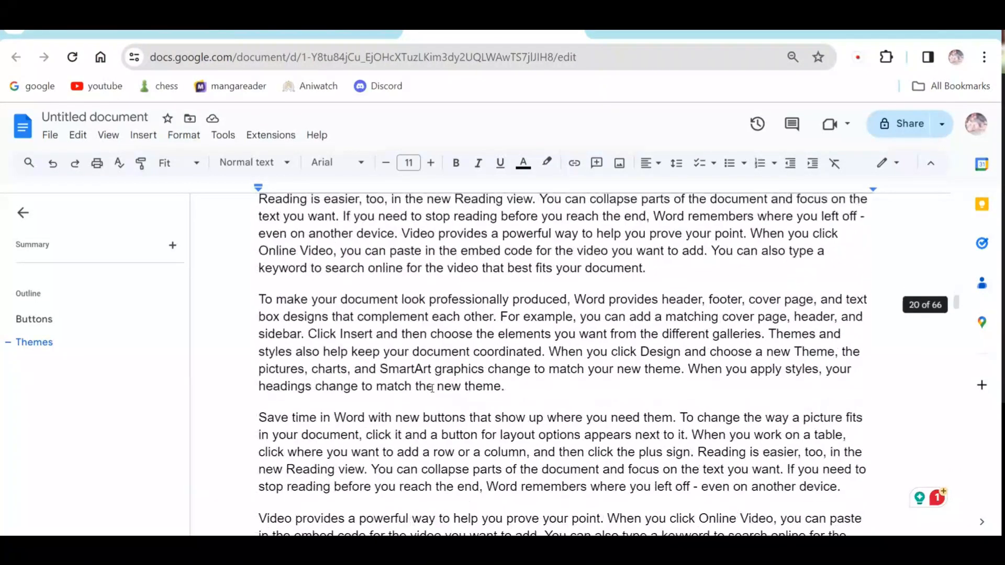
scroll(432, 388, "down", 1)
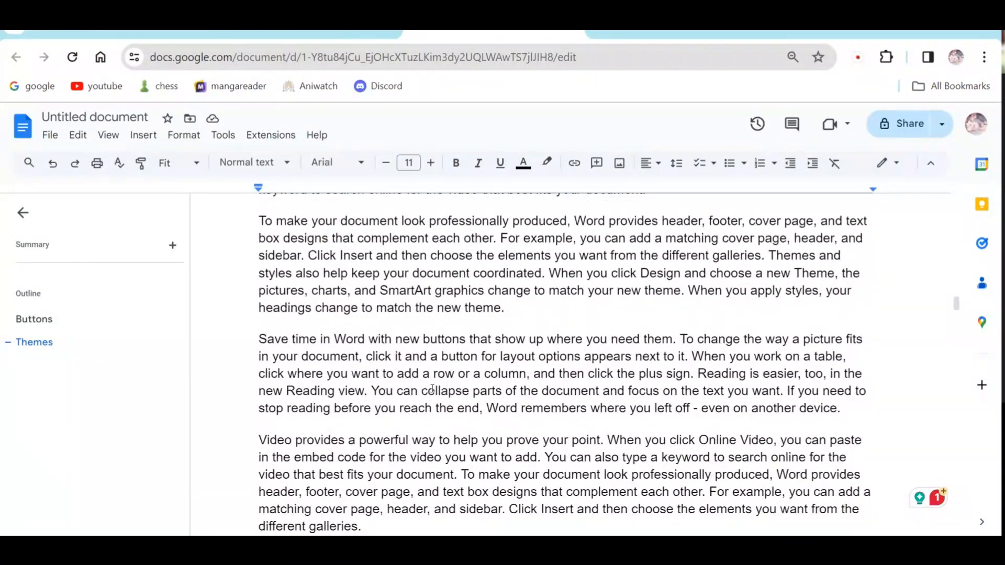
scroll(432, 388, "down", 3)
scroll(432, 388, "down", 8)
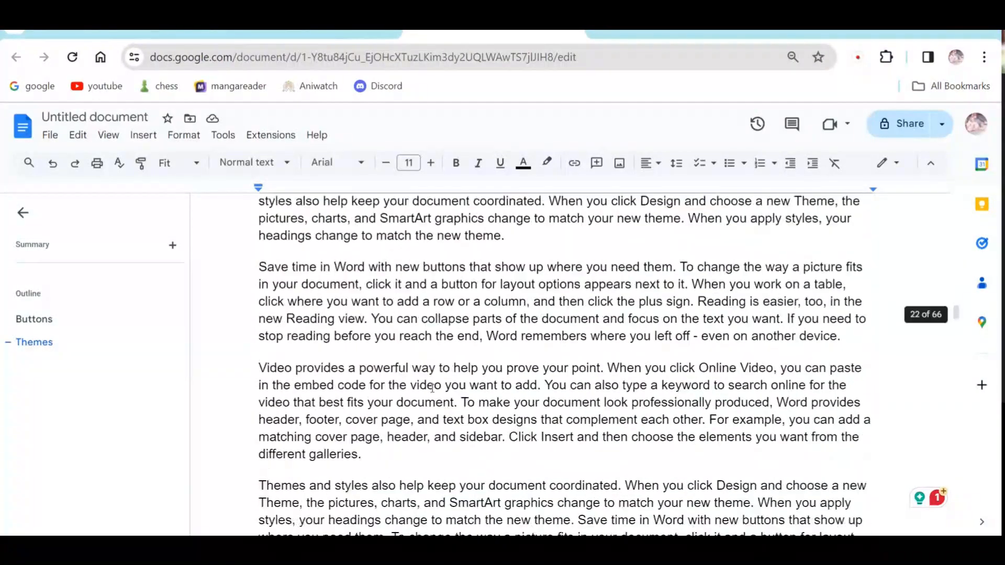
scroll(432, 388, "down", 20)
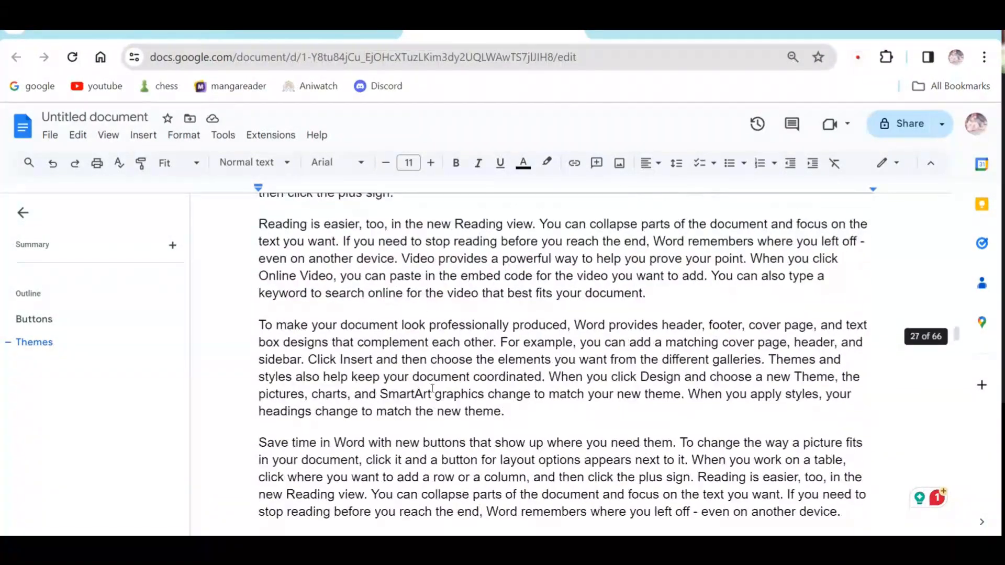
scroll(432, 388, "down", 4)
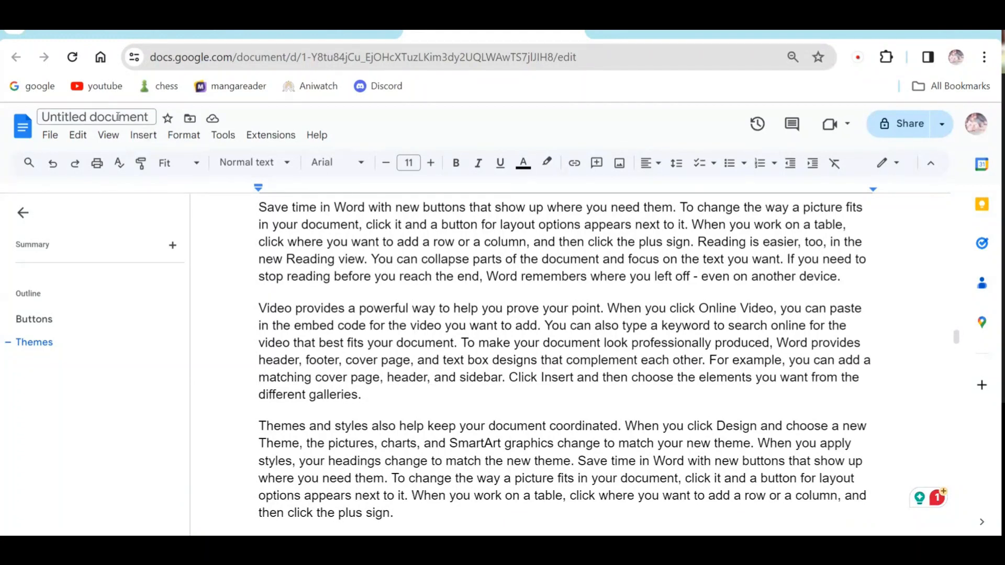
left_click(183, 137)
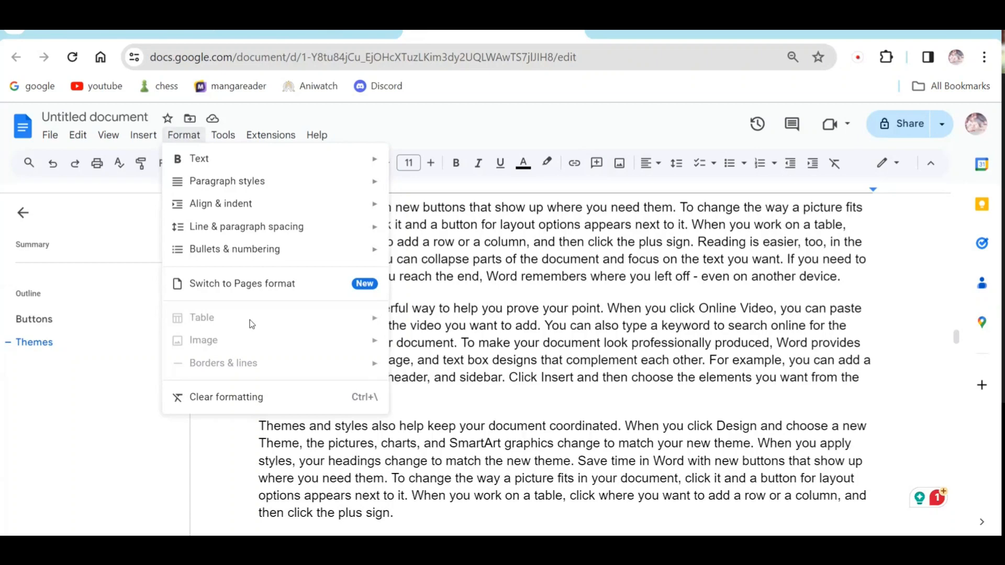
left_click(425, 337)
scroll(426, 364, "down", 3)
scroll(426, 364, "up", 3)
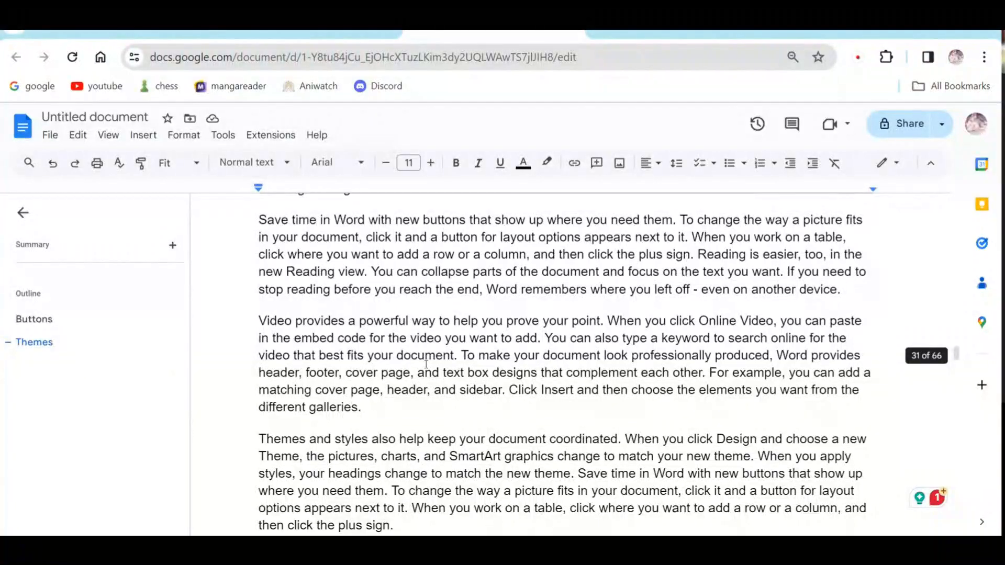
Insert a page break at the very end of the document and add ten blank lines after it.
key("ctrl+End")
key("ctrl+Return")
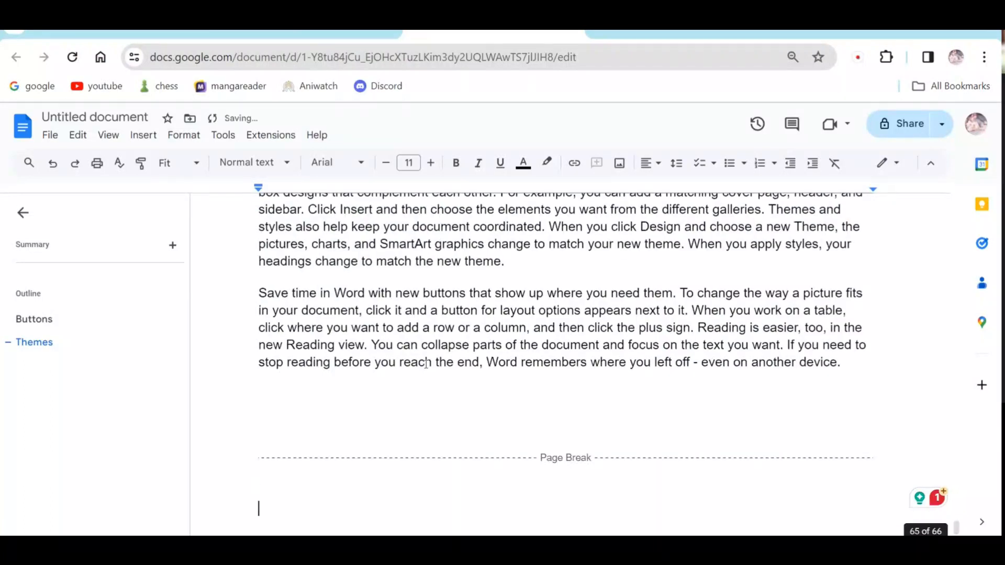
key("Return")
key("Return")
key("Return")
key("Return")
key("Return")
key("Return")
key("Return")
key("Return")
key("Return")
key("Return")
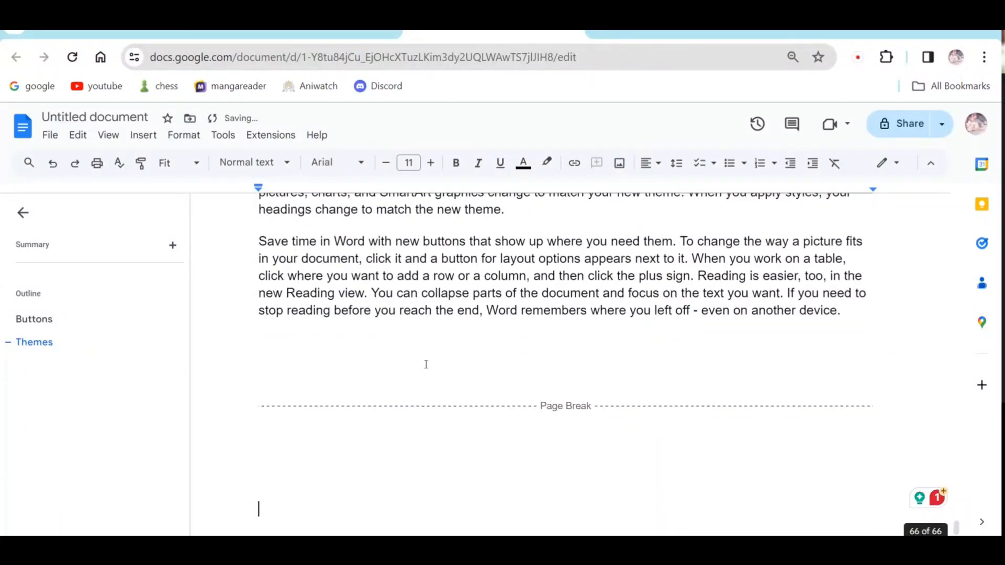
Insert an empty two-row table directly below the page break at the end of the document.
left_click(349, 368)
left_click(142, 135)
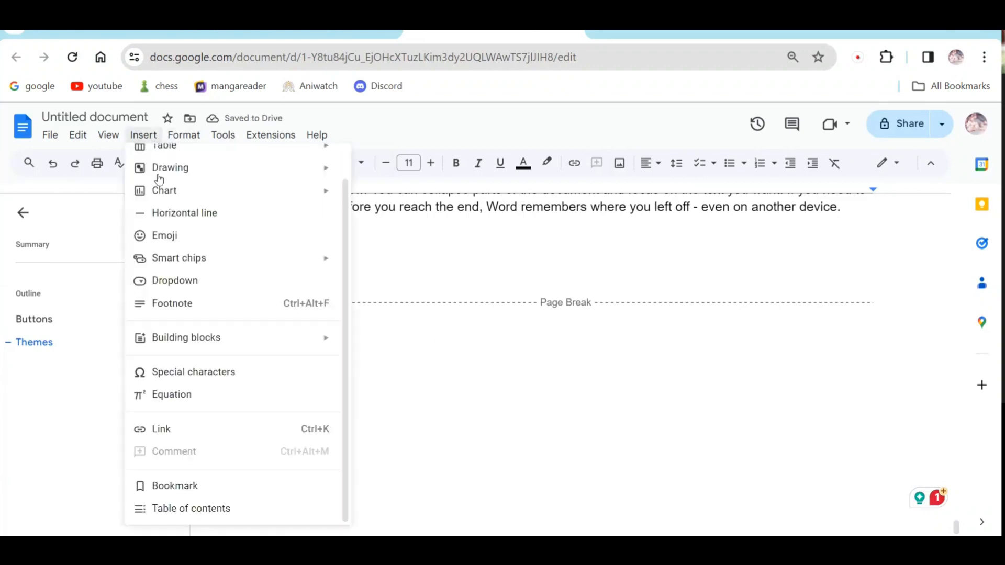
mouse_move(183, 134)
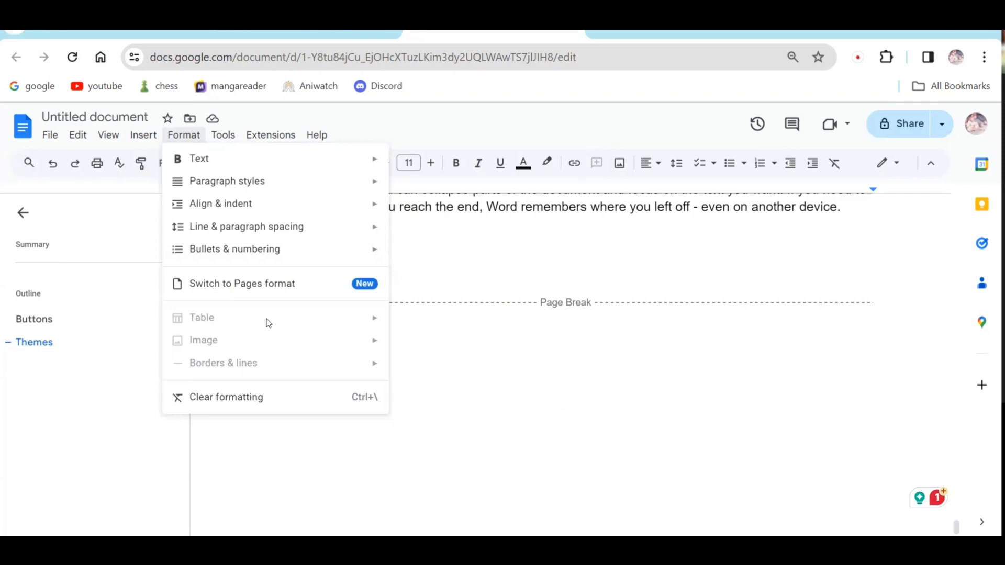
left_click(443, 340)
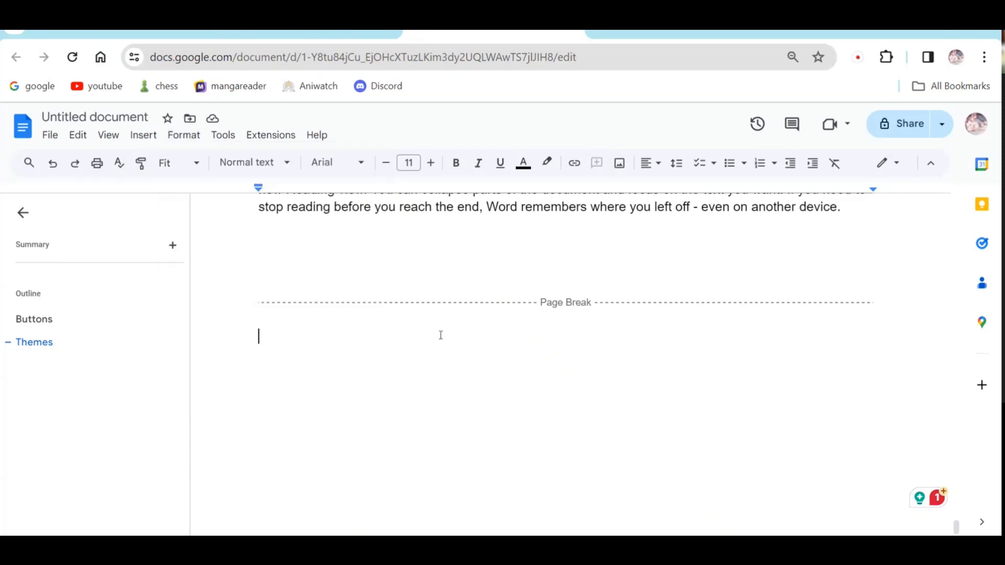
left_click(143, 136)
mouse_move(165, 167)
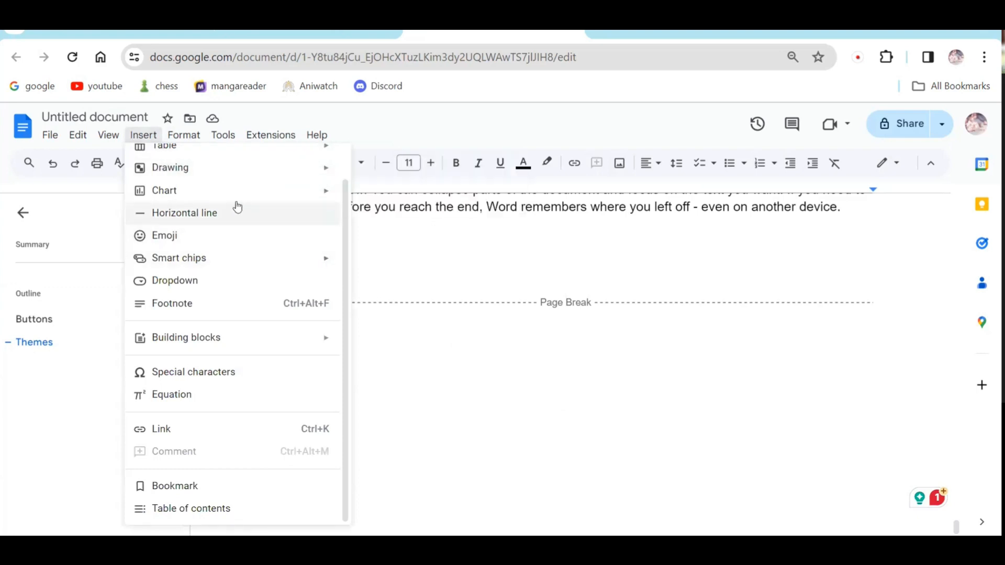
mouse_move(213, 195)
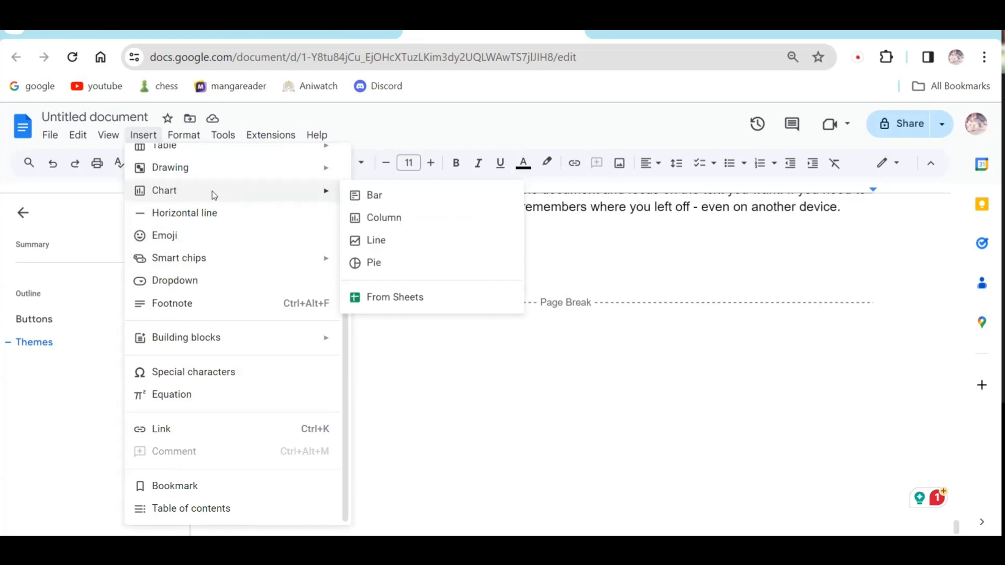
scroll(205, 202, "up", 2)
mouse_move(202, 160)
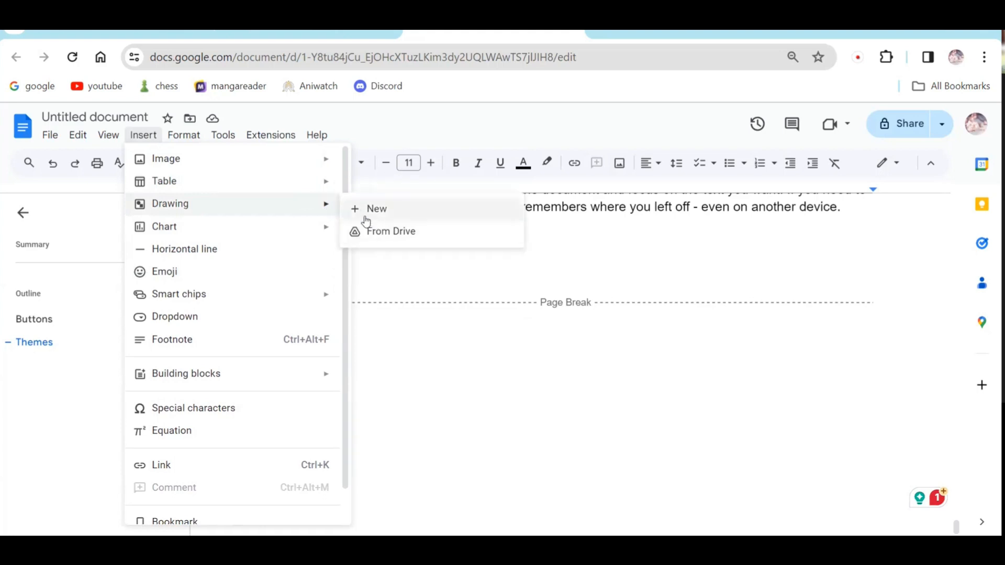
mouse_move(285, 181)
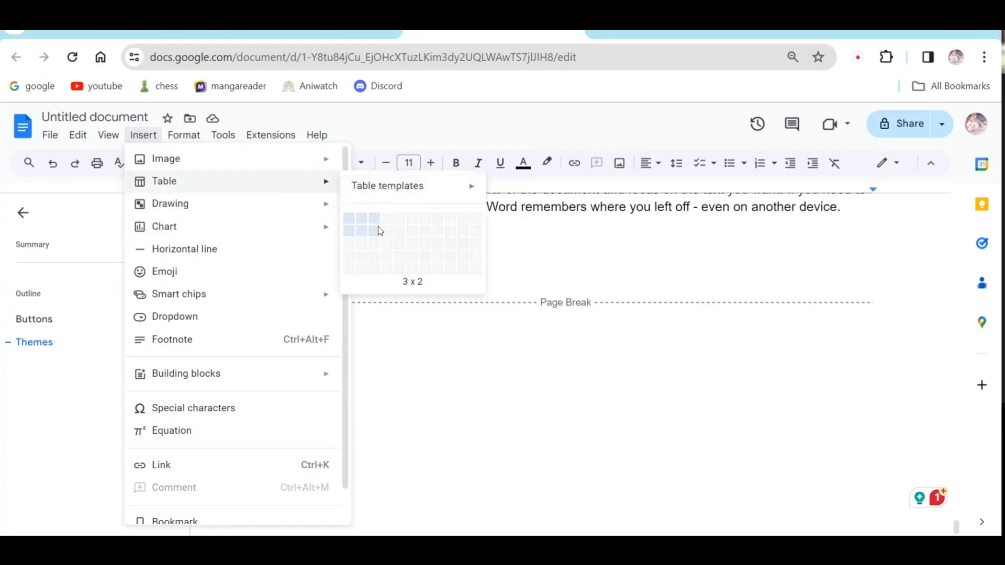
left_click(387, 240)
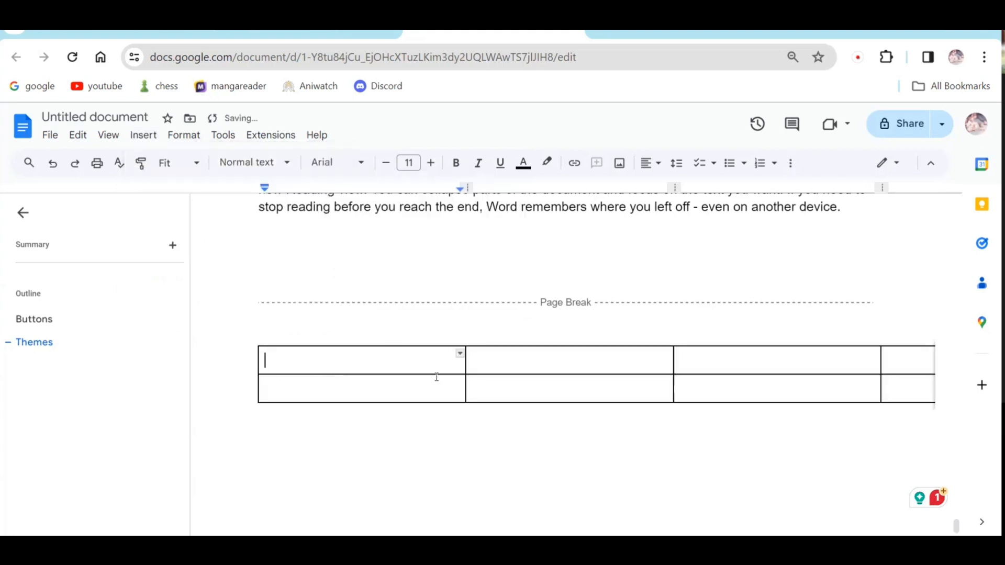
Add a new row above the first row of the table.
left_click(183, 135)
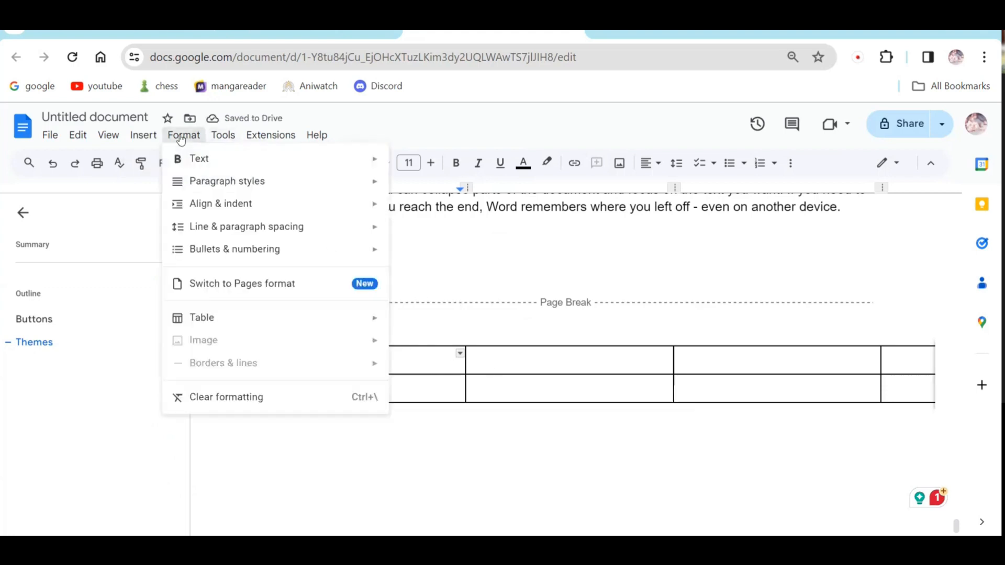
mouse_move(271, 320)
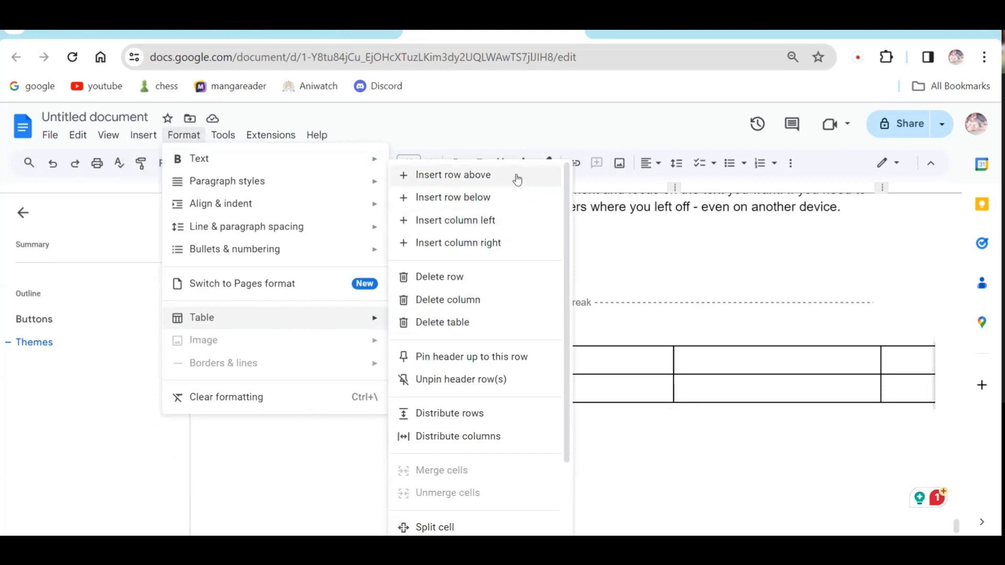
left_click(496, 176)
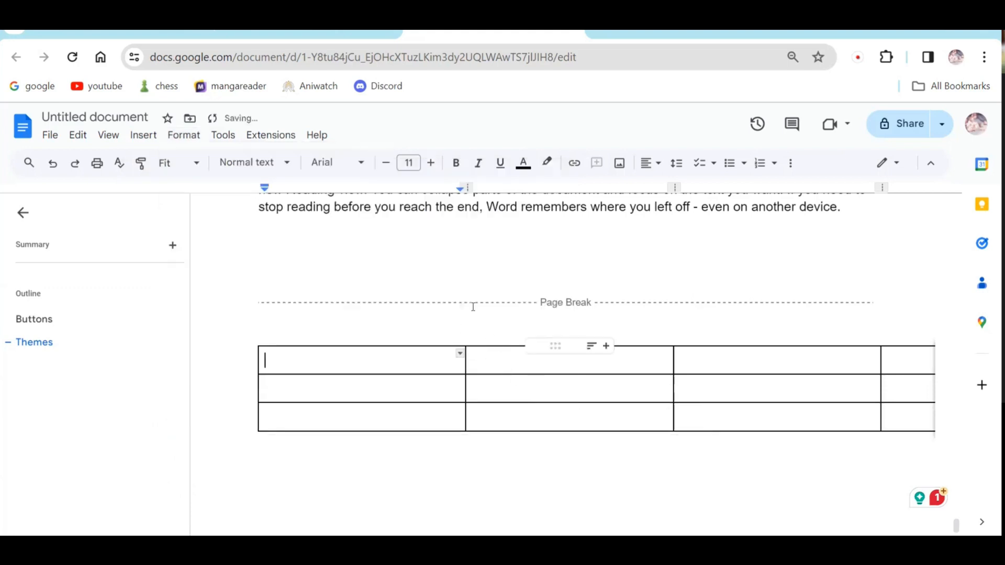
left_click(183, 134)
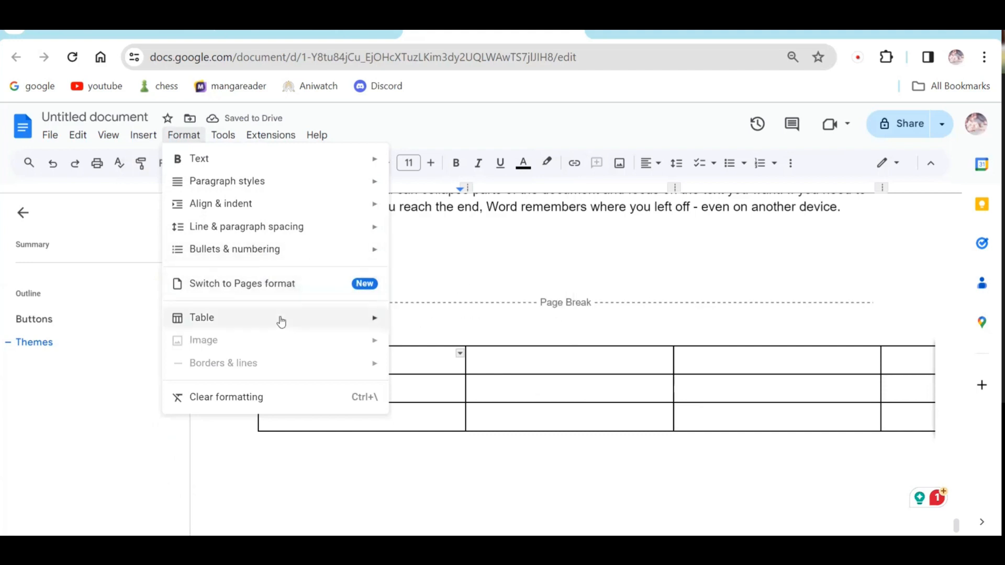
mouse_move(280, 317)
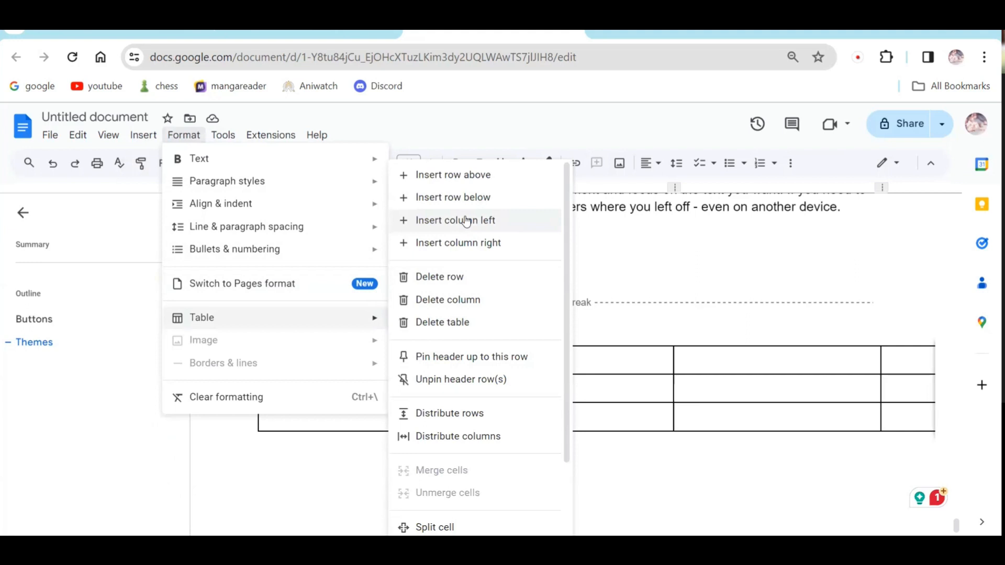
left_click(695, 367)
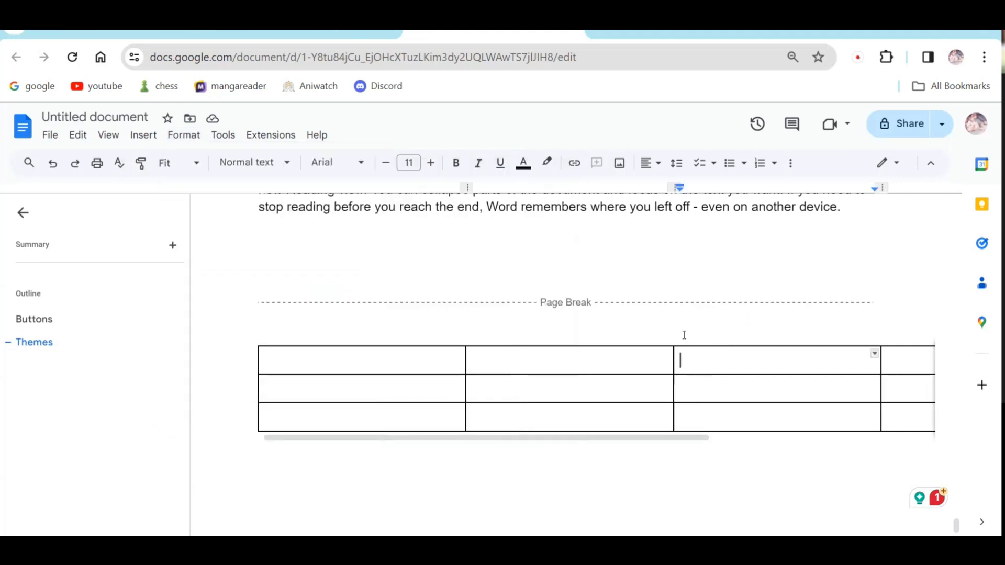
left_click(183, 135)
mouse_move(314, 208)
mouse_move(309, 320)
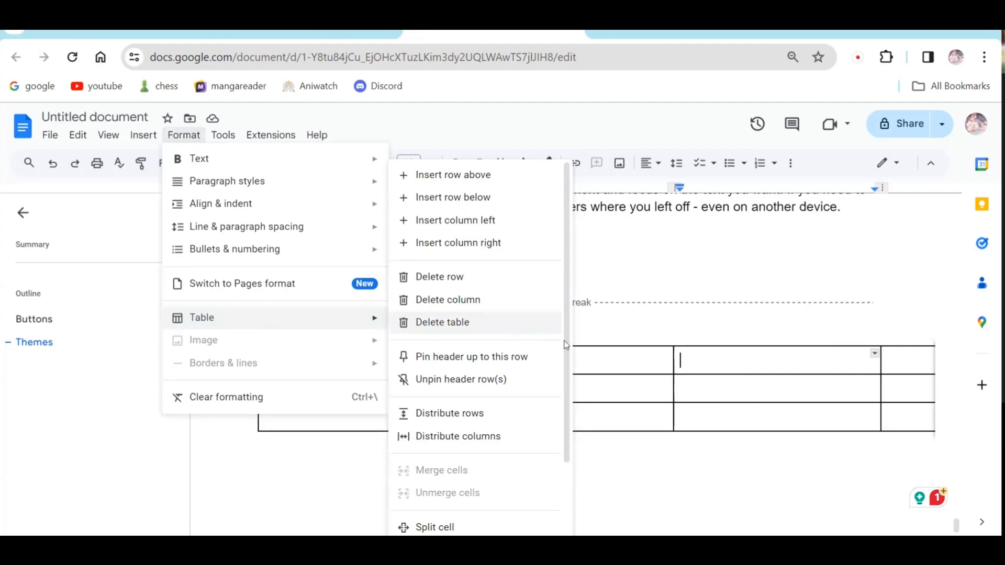
left_click(604, 352)
Fill the first three cells of the table's top row with Sunday, Monday and Tuesday.
left_click(429, 360)
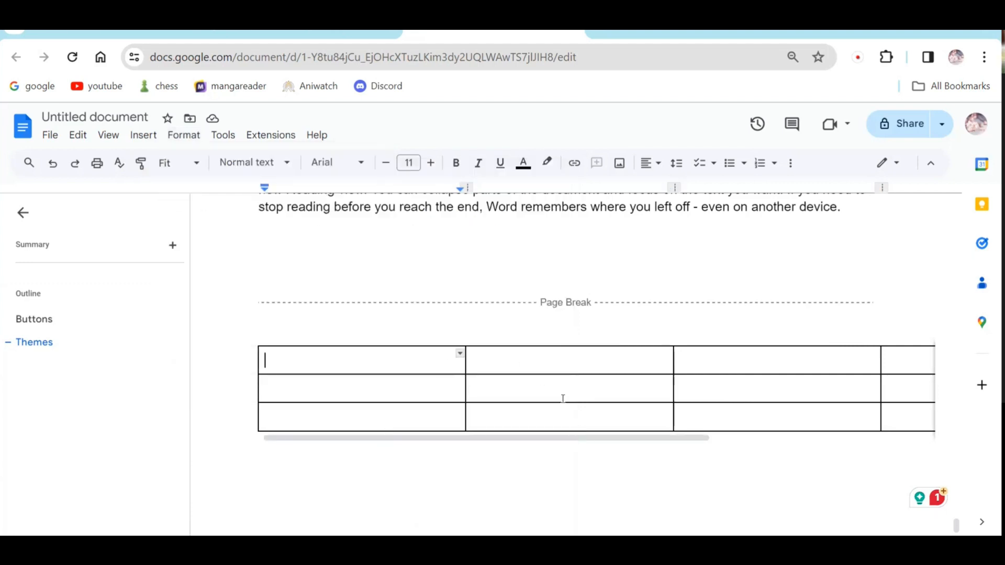
key("ctrl+e")
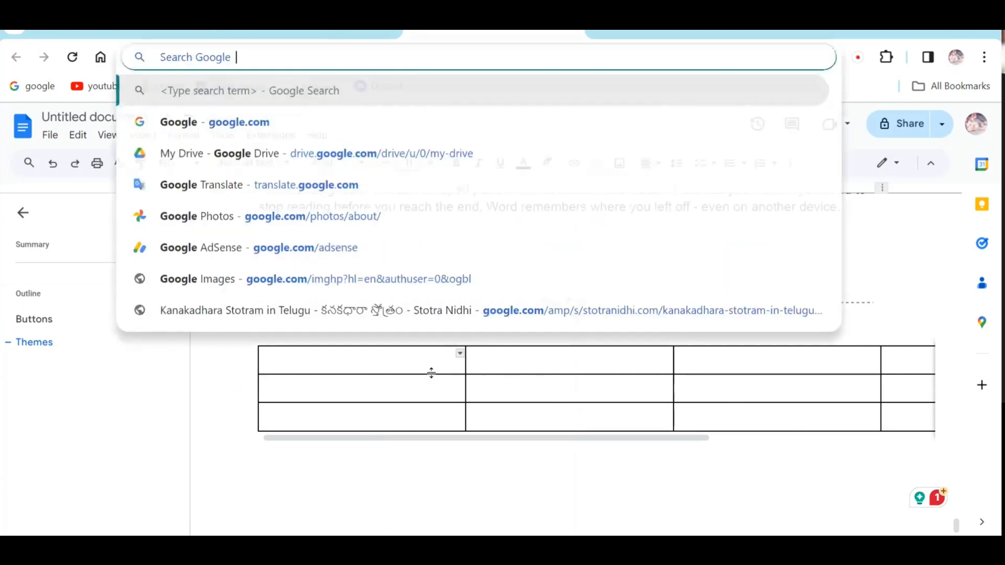
double_click(413, 365)
key("ctrl+e")
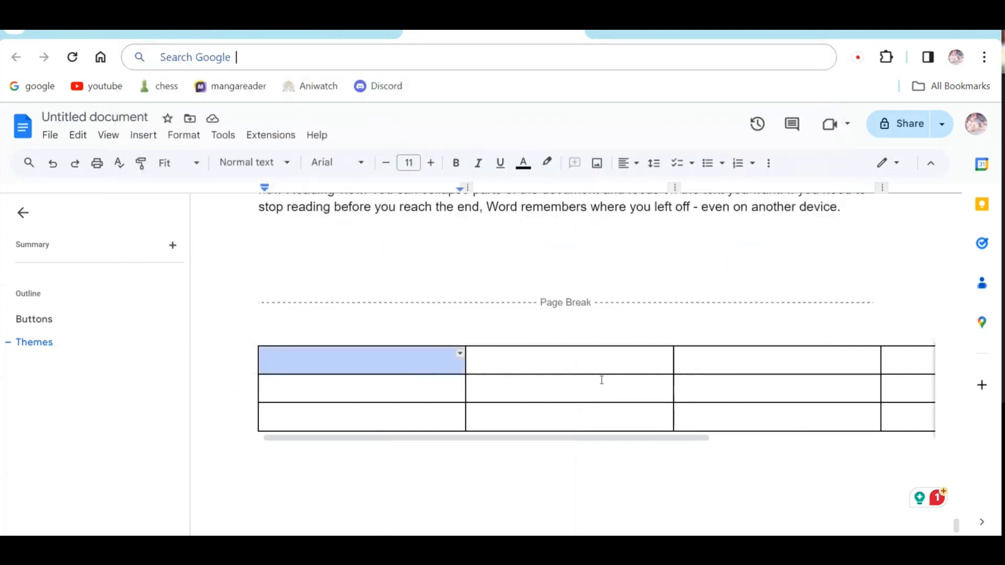
type("Sunda")
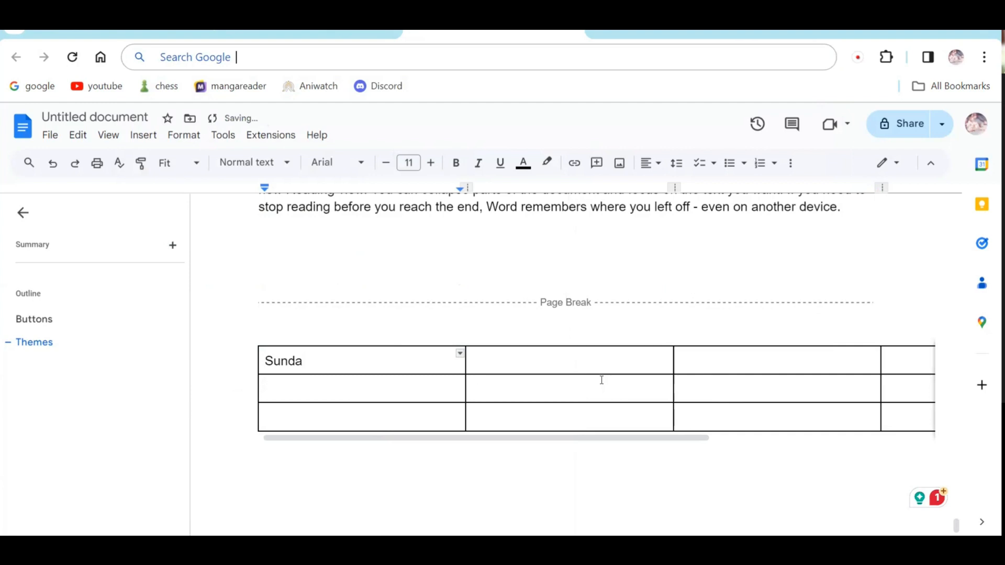
type("y")
key("Tab")
type("Monday")
key("Tab")
type("Tuesday")
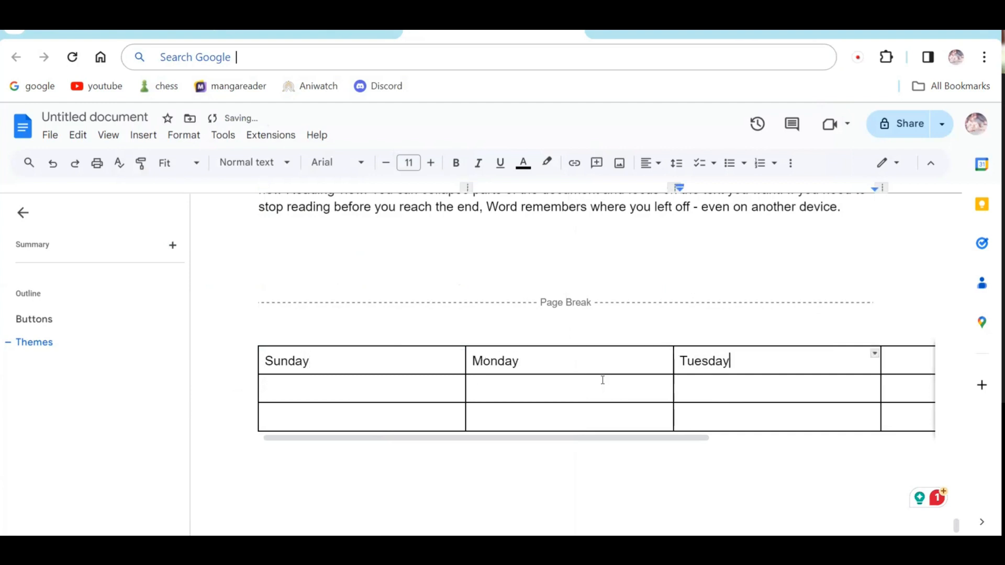
Enter Section A, Section B and Section B in the second-row cells under Sunday, Monday and Tuesday.
key("Down")
key("Left")
key("Left")
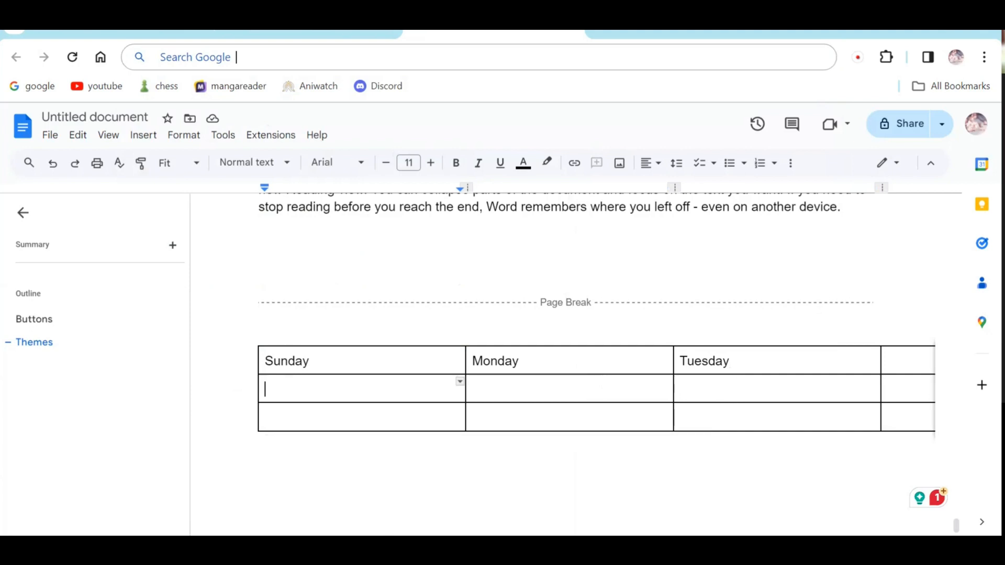
type("Section A")
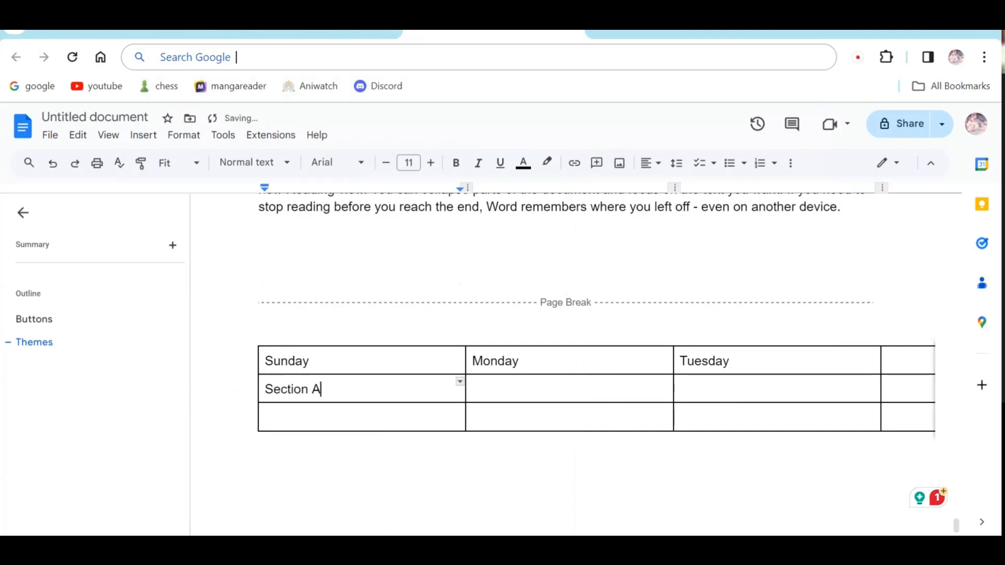
key("Tab")
type("Section B")
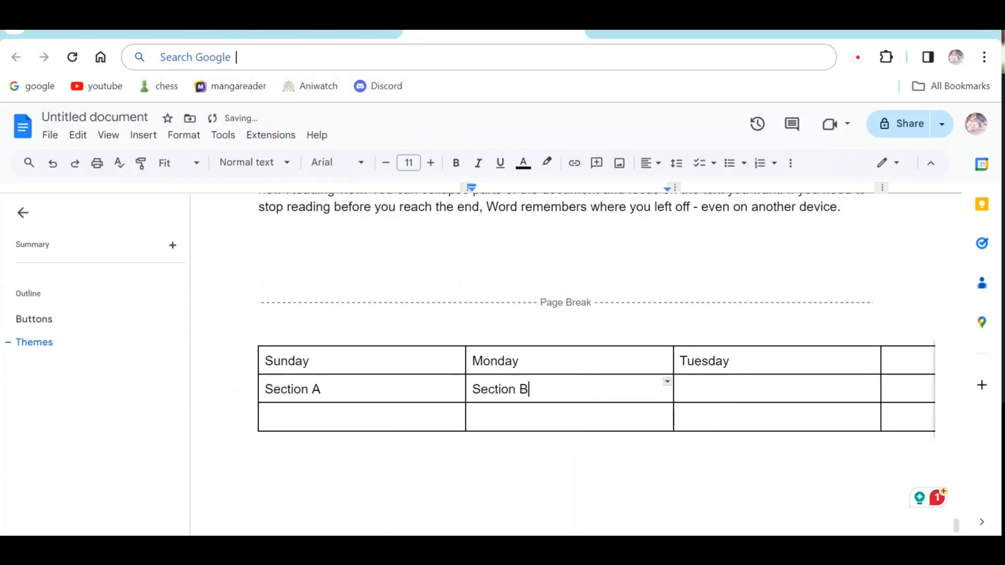
key("Tab")
type("Section B")
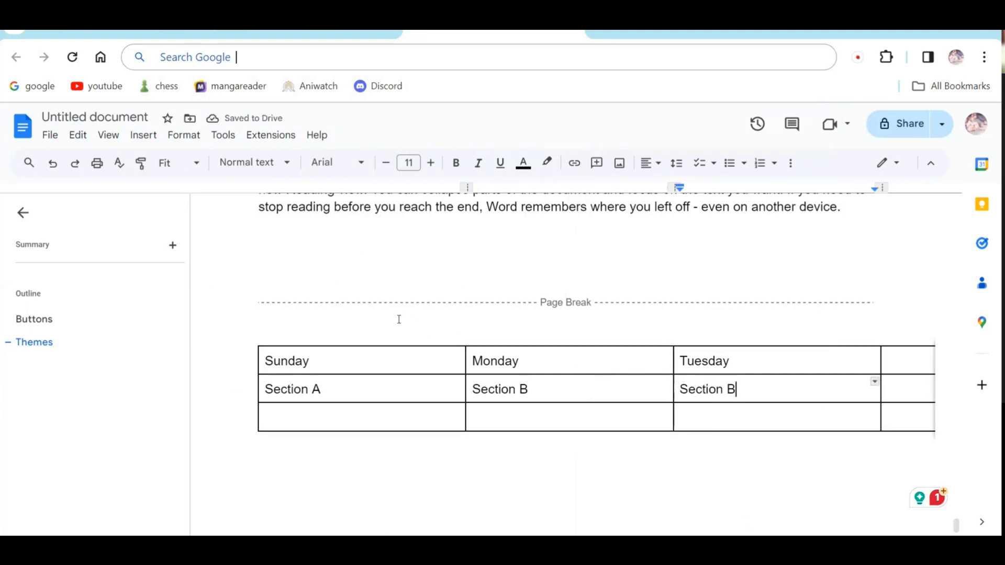
Pin the weekday row and the section row as the table's header rows.
left_click_drag(350, 356, 763, 397)
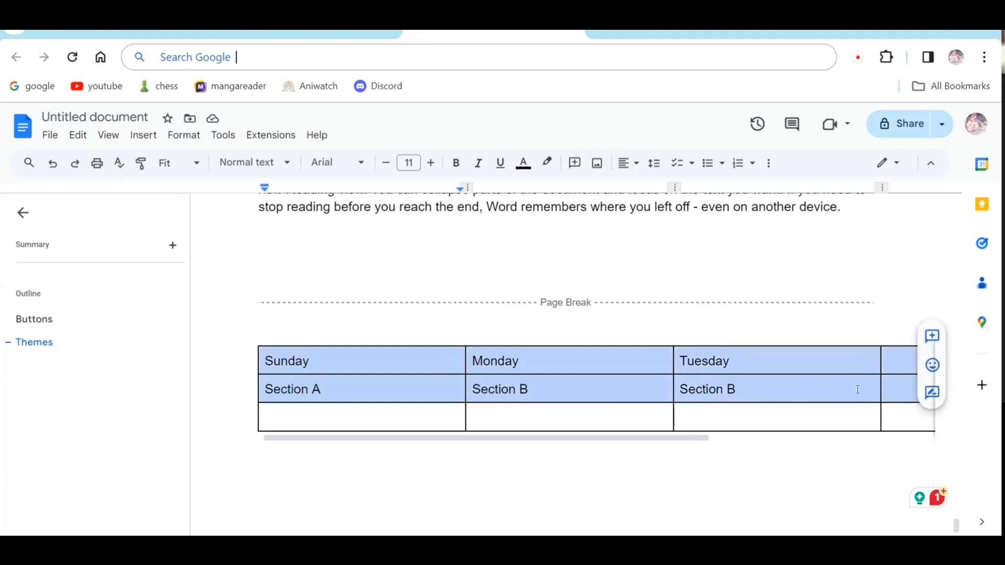
left_click(182, 136)
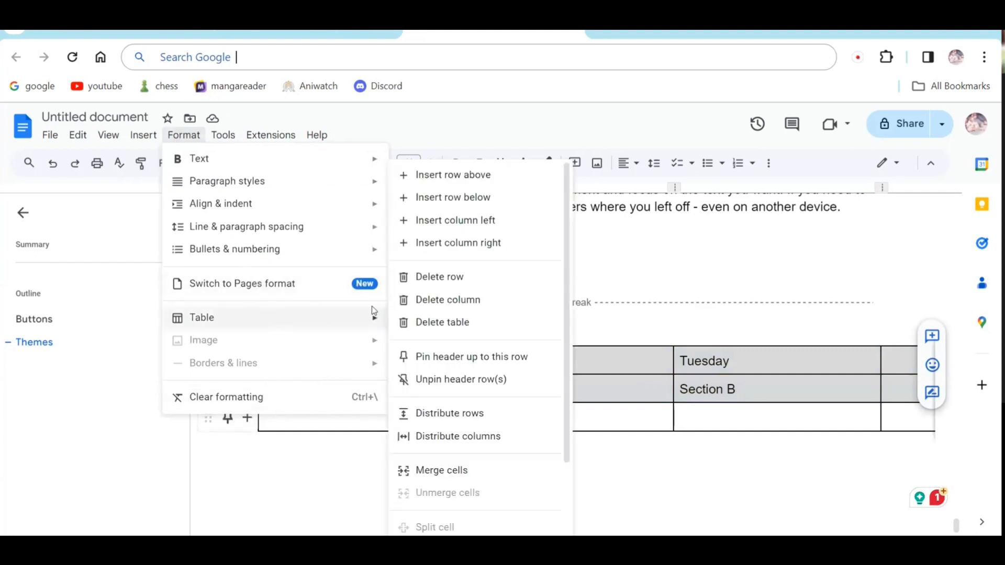
left_click(490, 359)
Extend the table with many empty rows at its end so that it runs over several pages.
left_click(594, 389)
scroll(637, 399, "down", 3)
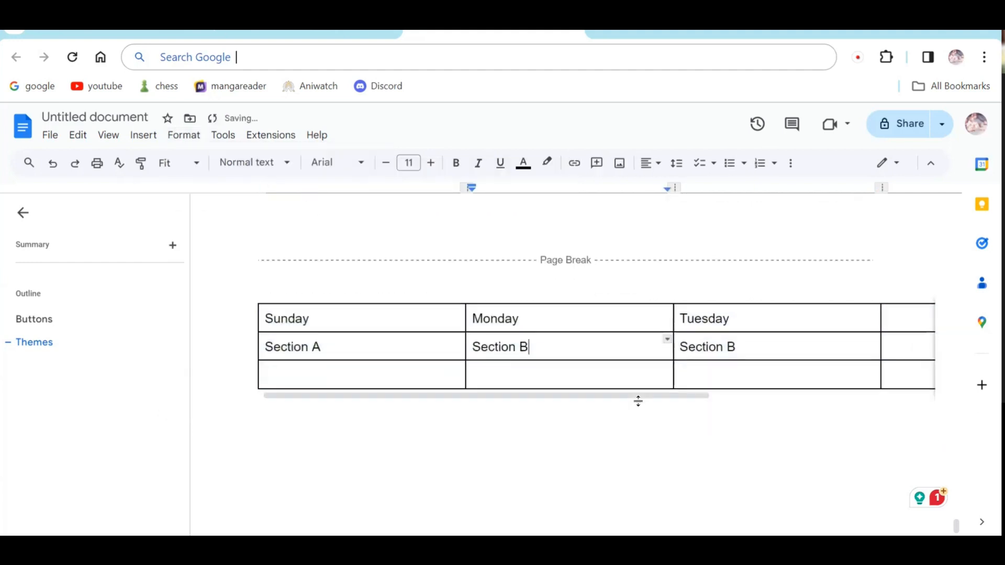
key("Tab")
key("Tab")
key("Tab")
key("Tab")
key("Tab")
key("Tab")
key("Tab")
key("Tab")
key("Tab")
key("Tab")
key("Tab")
key("Tab")
key("Tab")
key("Tab")
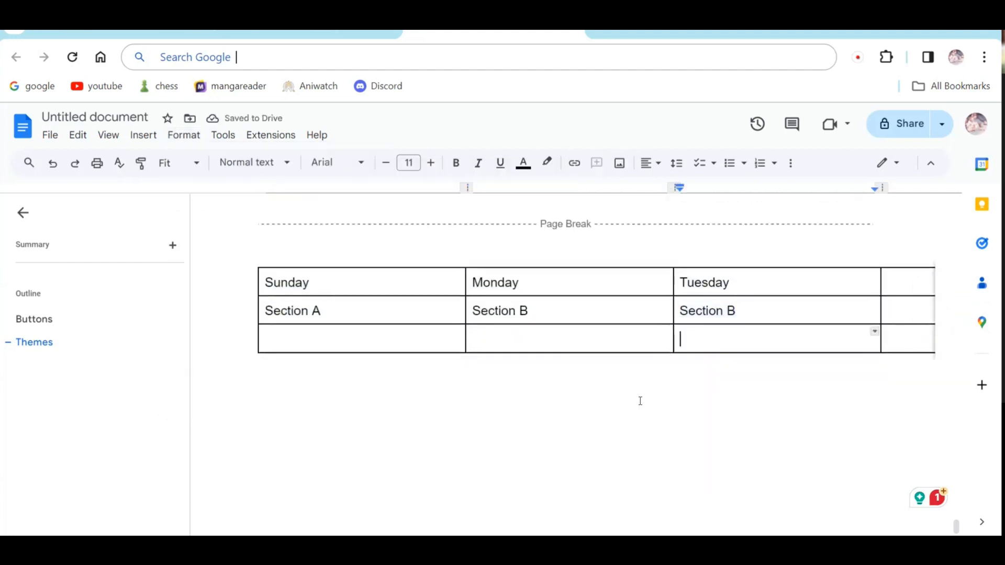
key("Tab")
key("Tab")
key("Tab")
key("Tab")
key("Tab")
key("Tab")
key("Tab")
key("Tab")
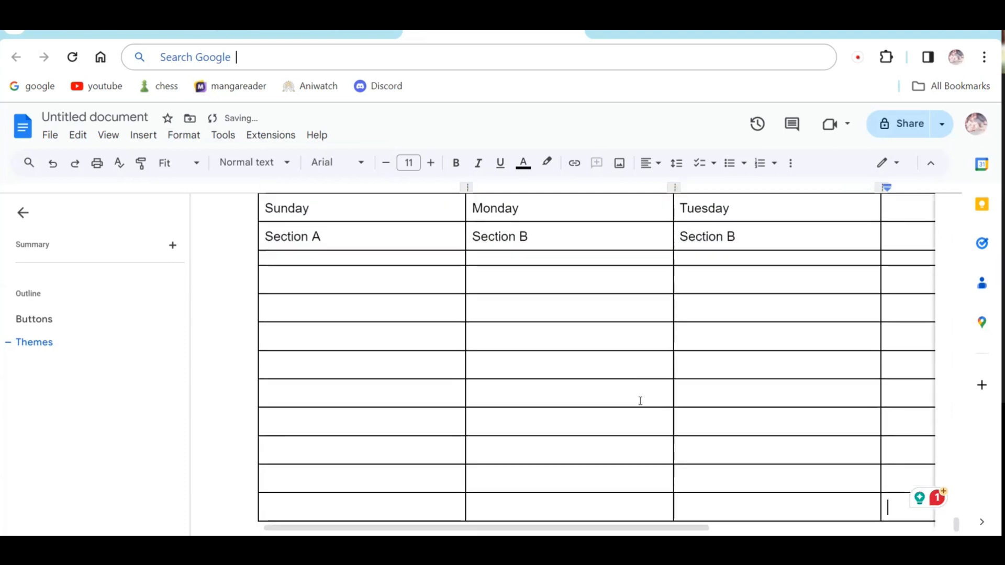
key("Tab")
key("Tab")
key("Tab")
key("Tab")
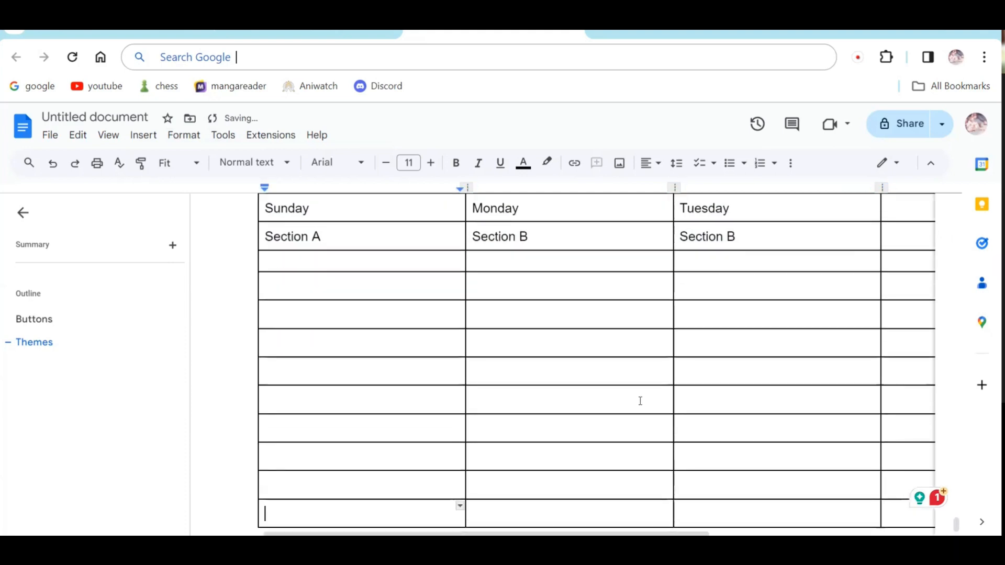
key("Tab")
key("Tab")
key("Tab")
key("Tab")
key("Tab")
key("Tab")
key("Tab")
key("Tab")
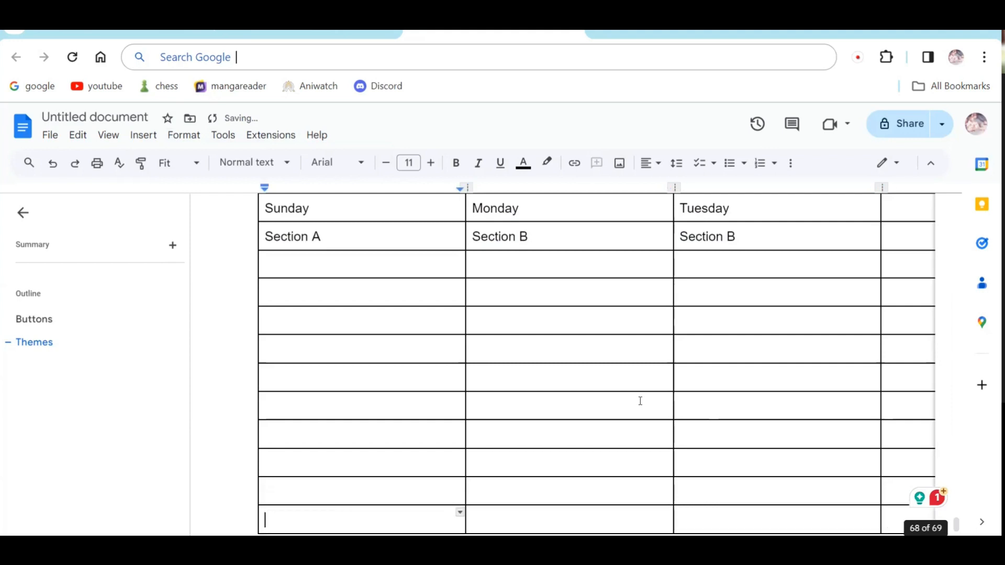
key("Tab")
key("Tab")
key("Tab")
key("Tab")
key("Tab")
key("Tab")
key("Tab")
key("Tab")
key("Tab")
key("Tab")
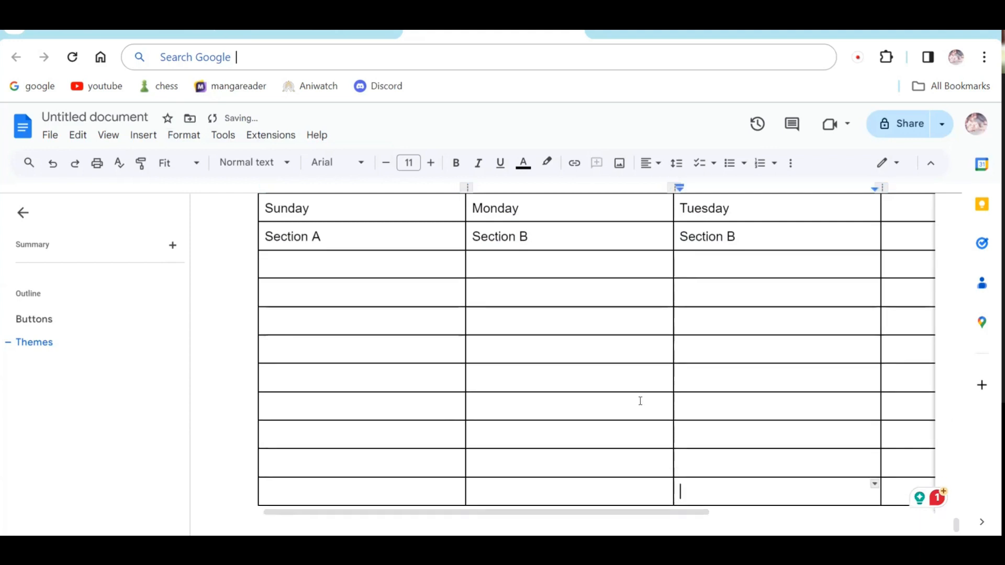
key("Tab")
key("Tab")
key("Tab")
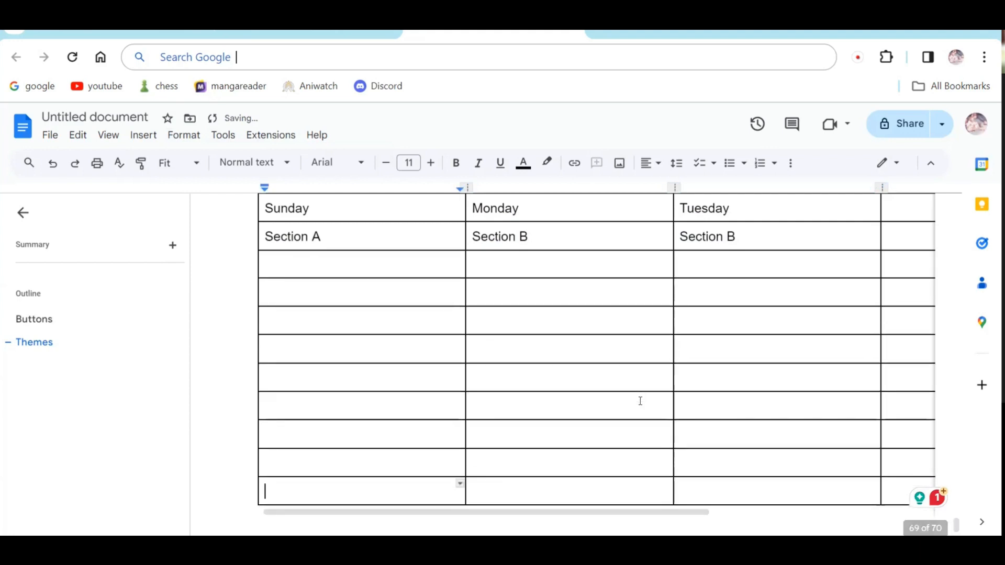
key("Tab")
key("Tab")
key("Tab")
key("Tab")
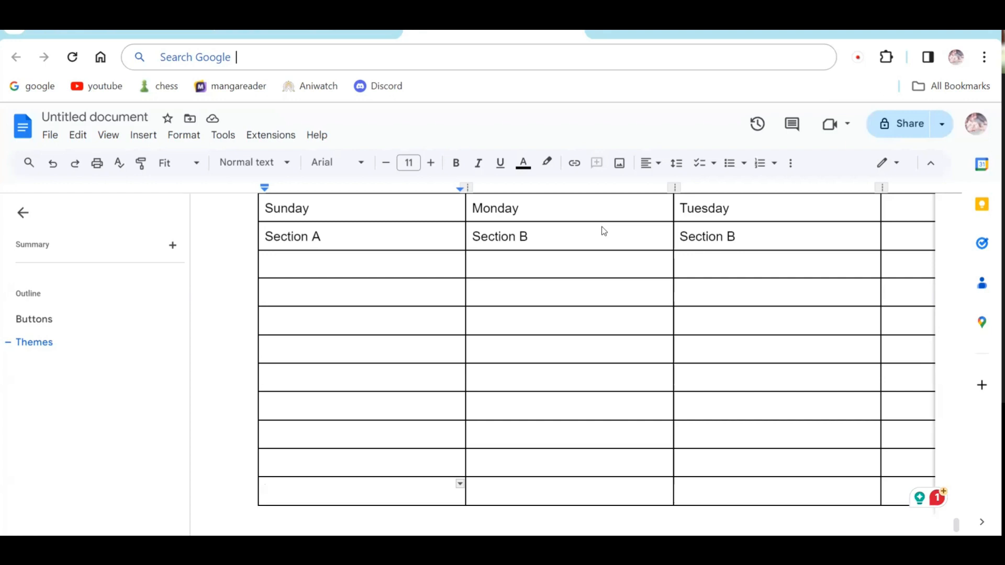
Unpin the header rows of the table.
left_click(183, 135)
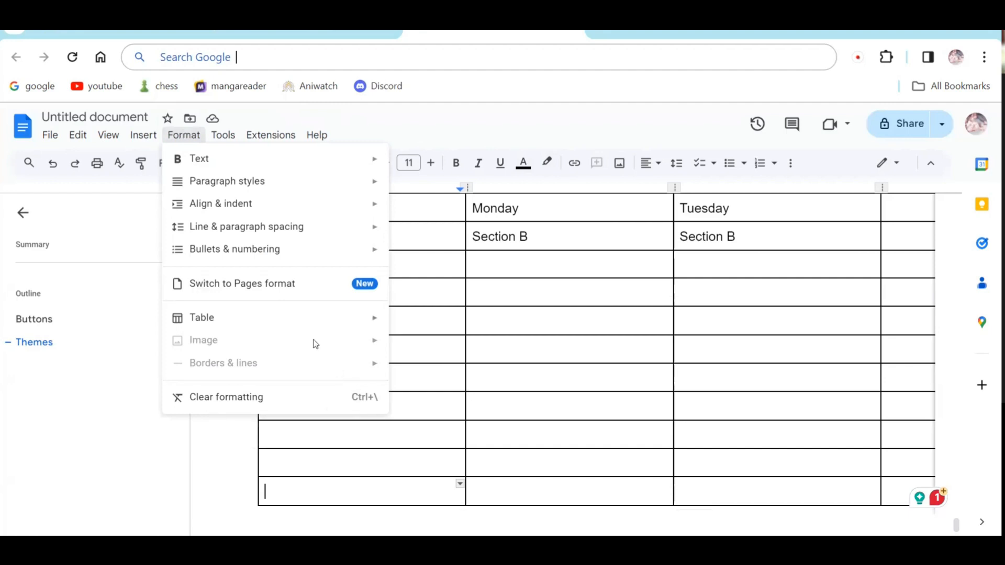
mouse_move(316, 328)
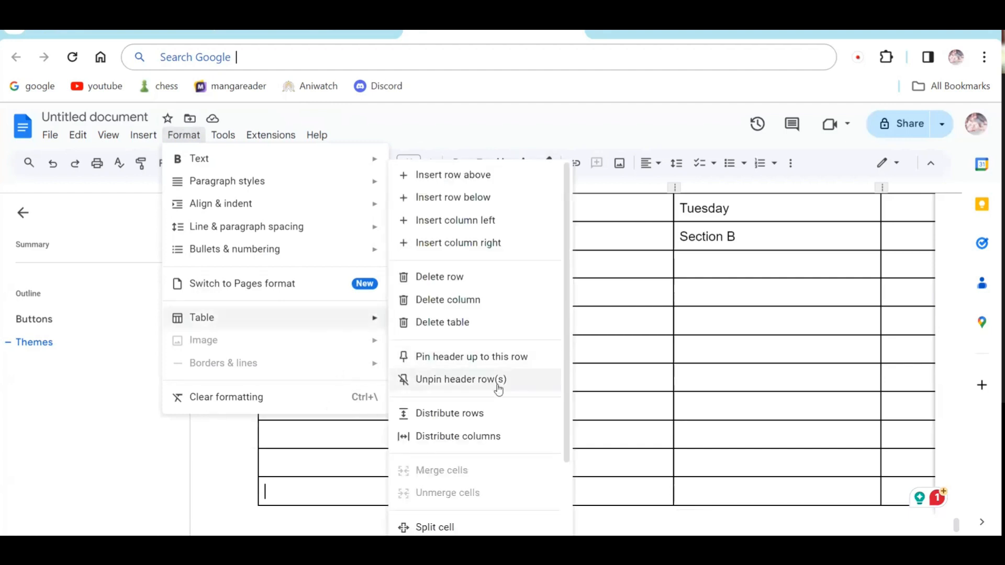
left_click(482, 383)
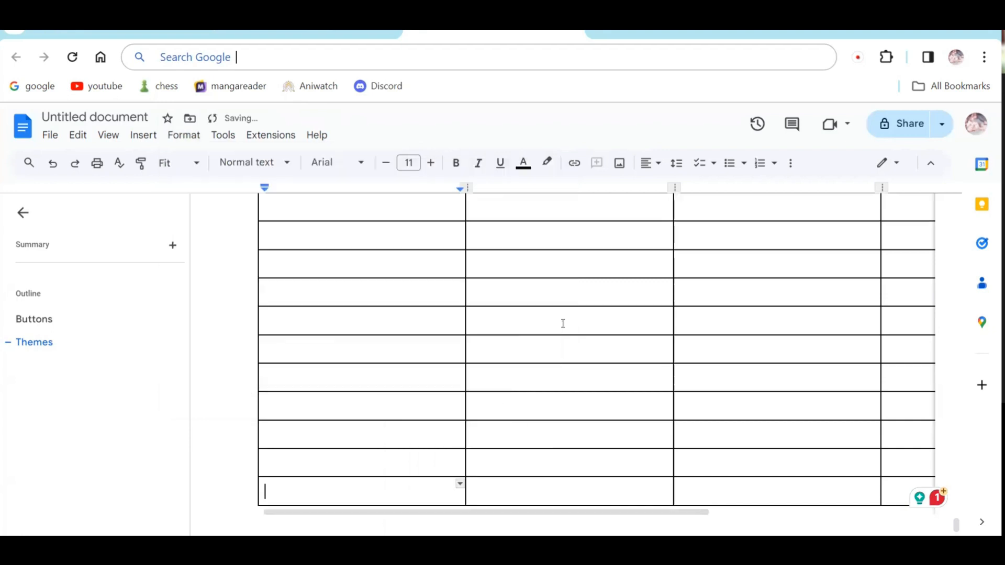
Apply Distribute rows to the table.
left_click(193, 137)
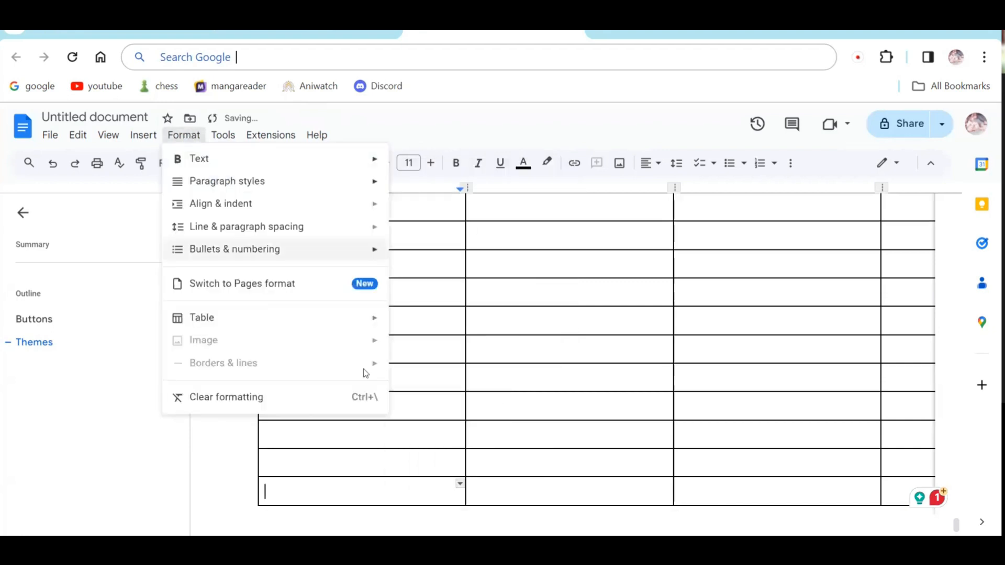
mouse_move(282, 316)
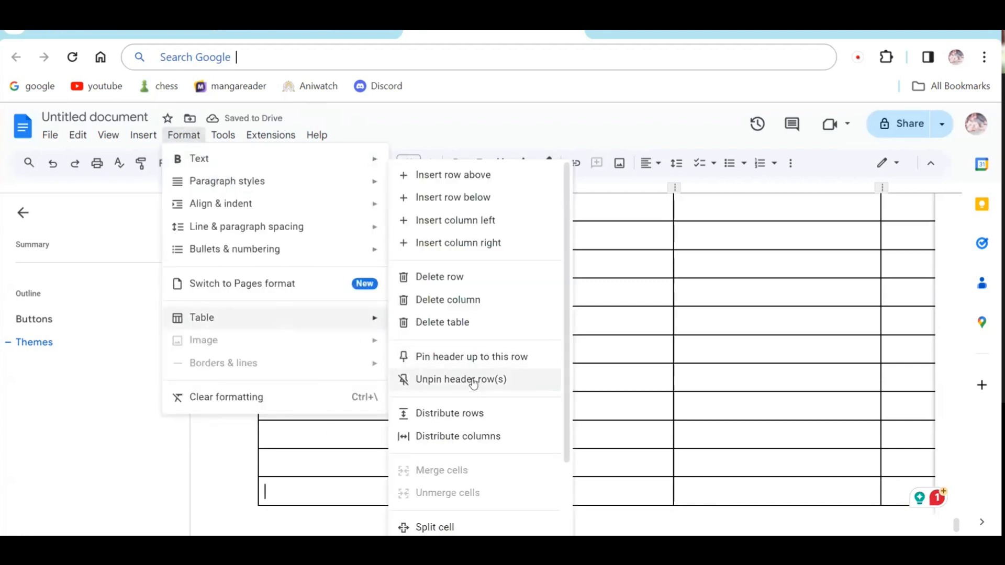
left_click(469, 415)
Make several of the empty rows taller by differing amounts so their heights are uneven.
left_click_drag(545, 341, 494, 511)
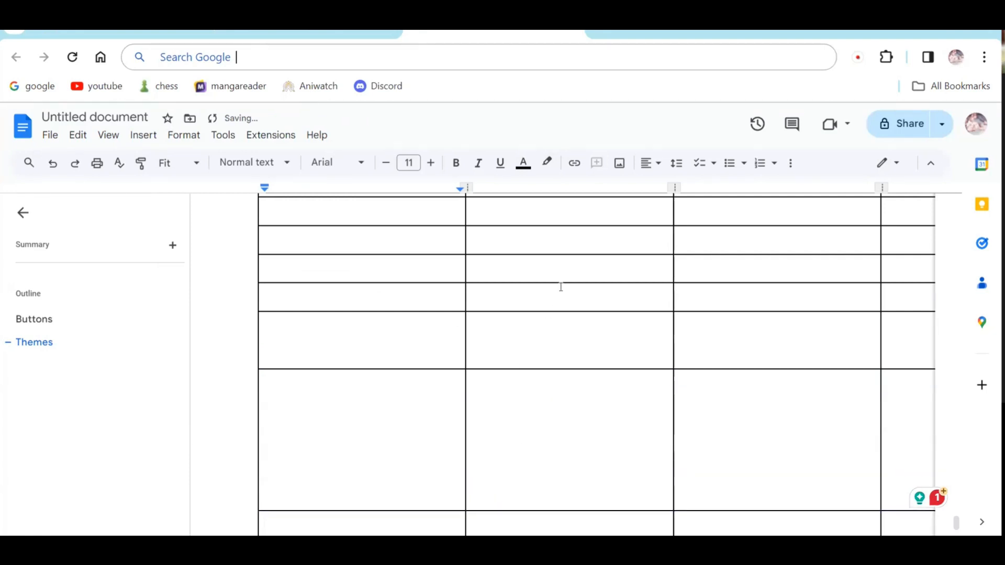
left_click_drag(555, 255, 563, 231)
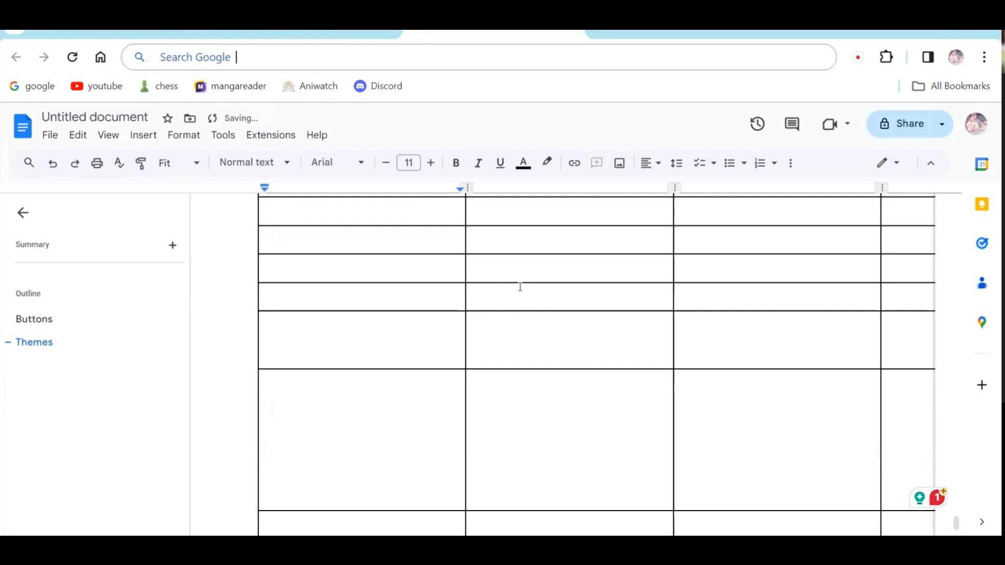
left_click_drag(520, 284, 513, 331)
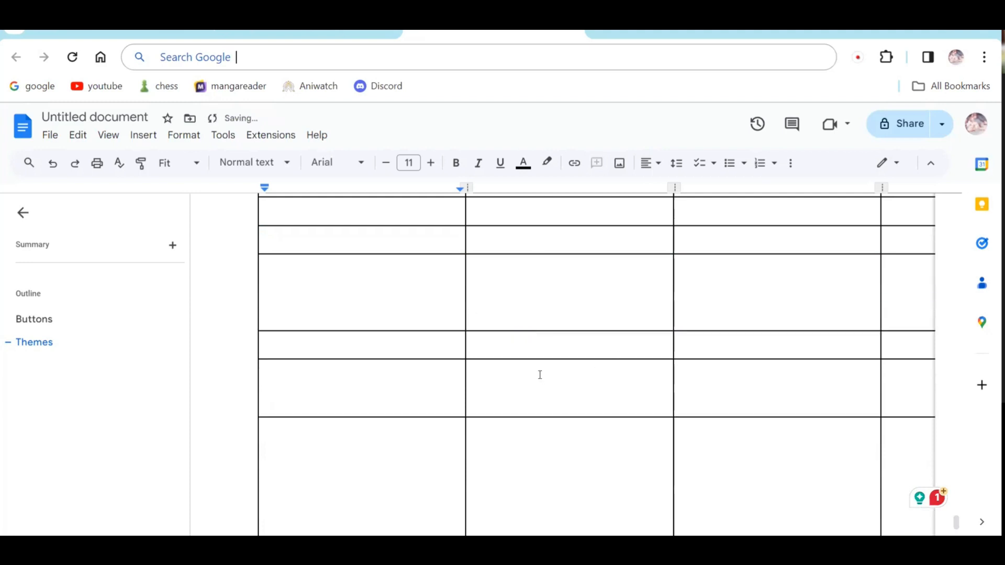
Select the unevenly tall empty rows across the columns and distribute them to equal height.
scroll(539, 375, "down", 1)
left_click_drag(426, 236, 749, 475)
left_click_drag(874, 481, 888, 480)
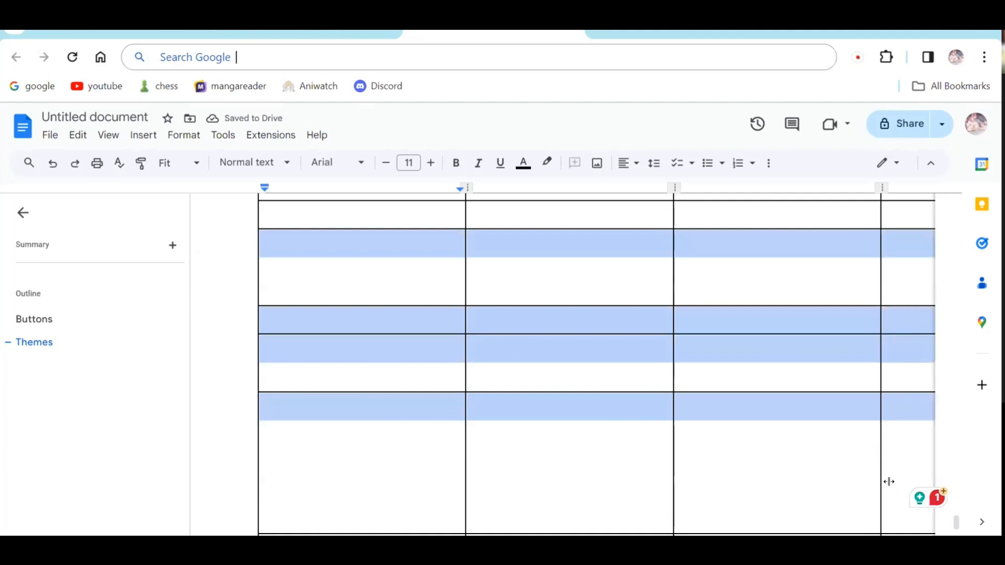
scroll(733, 425, "down", 3)
scroll(656, 366, "up", 3)
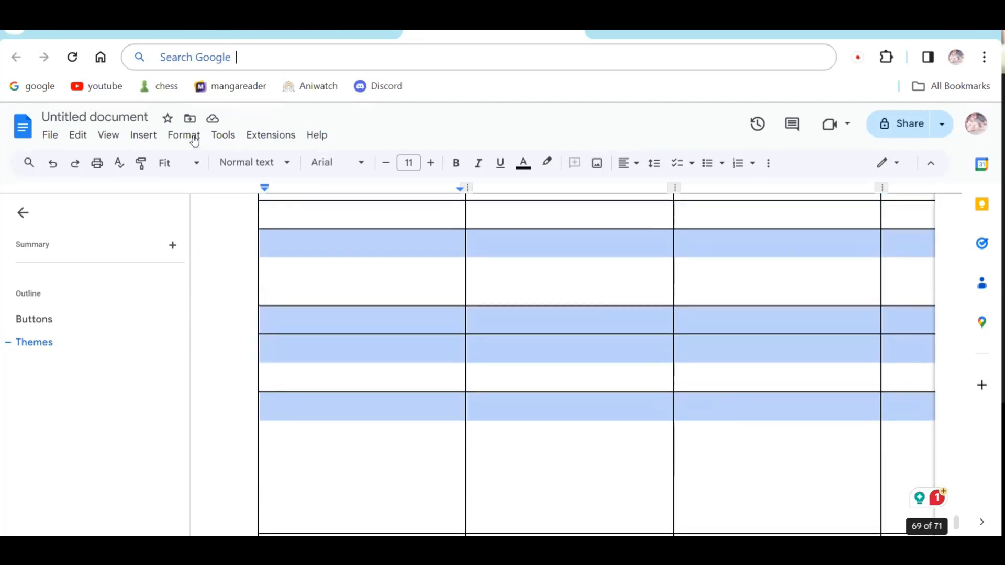
left_click(169, 135)
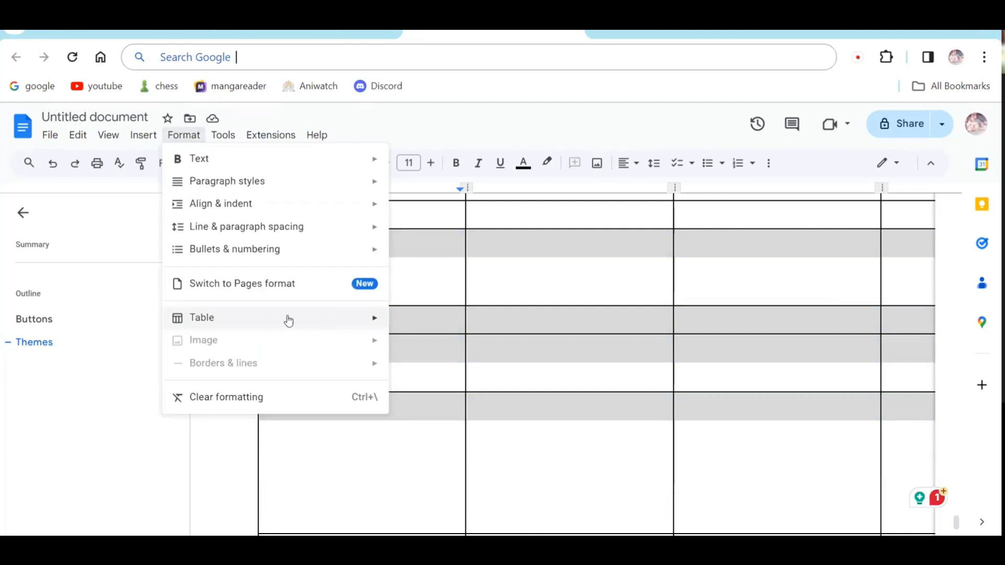
mouse_move(287, 320)
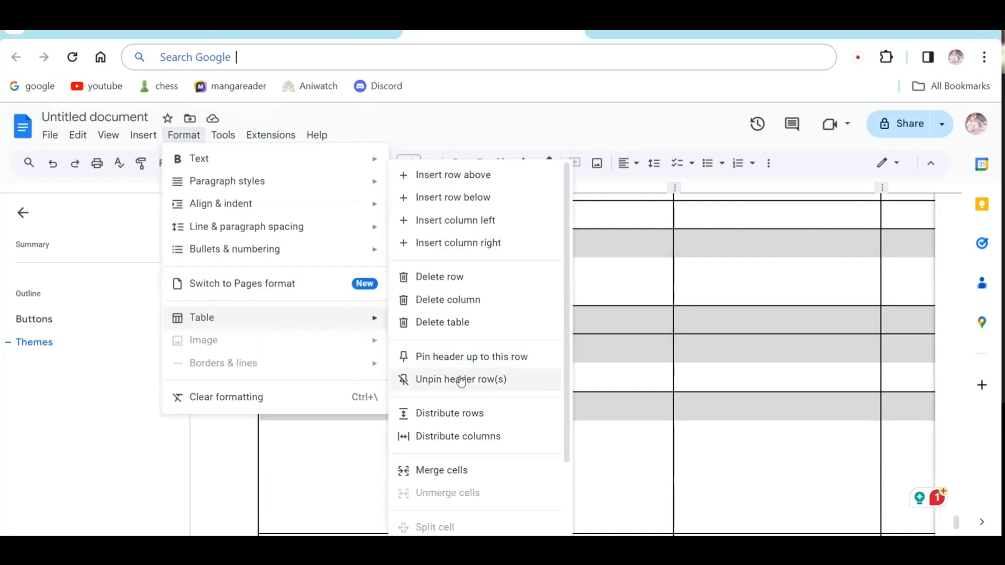
left_click(440, 413)
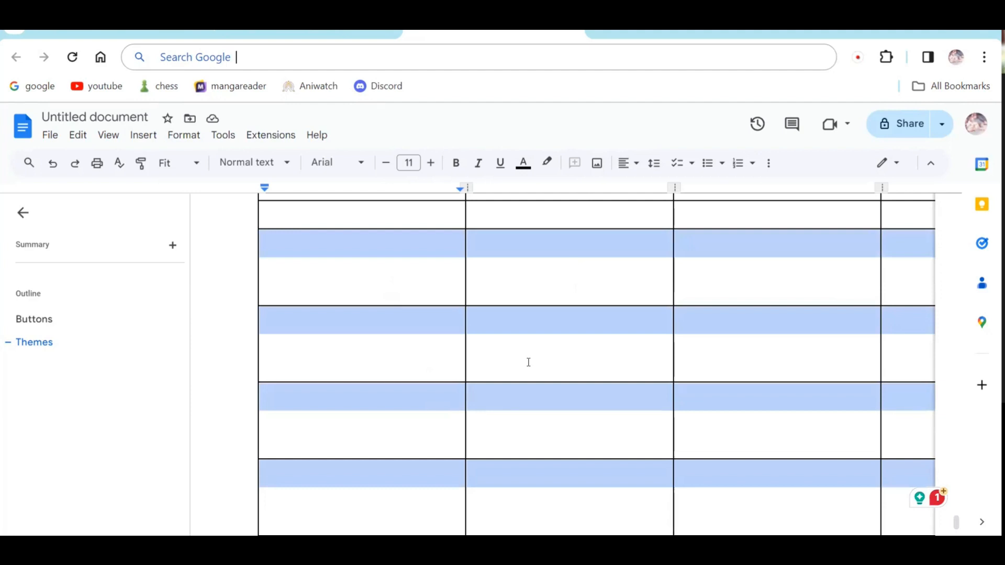
left_click(529, 362)
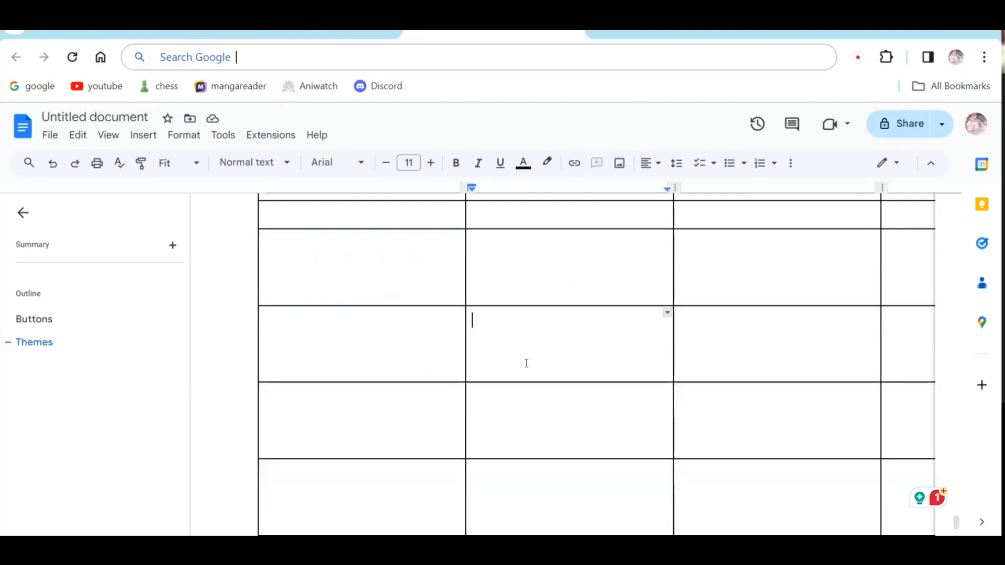
Narrow the table's first column and widen the second so the column widths are uneven, undoing the last border move.
left_click_drag(465, 357, 383, 357)
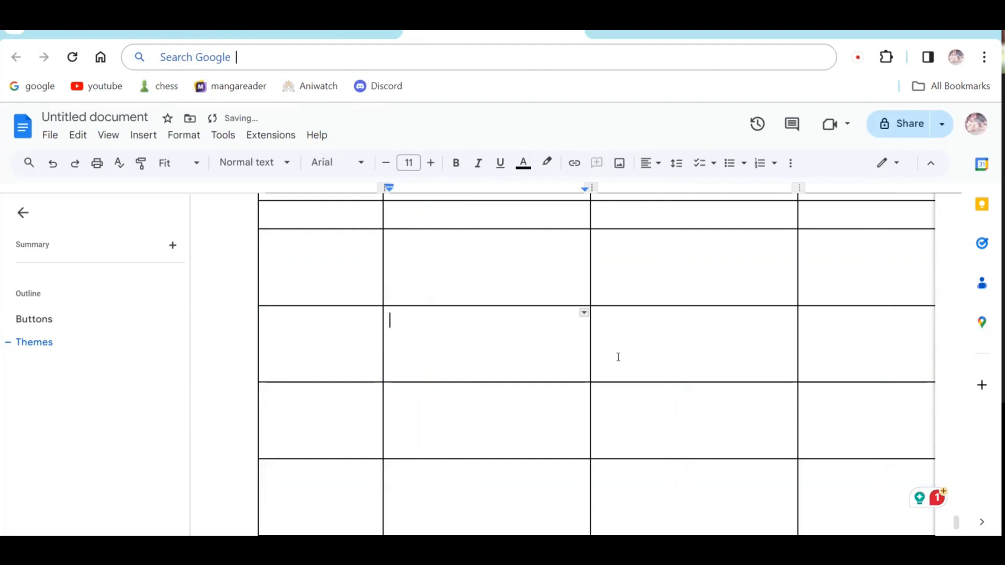
left_click_drag(591, 352, 714, 377)
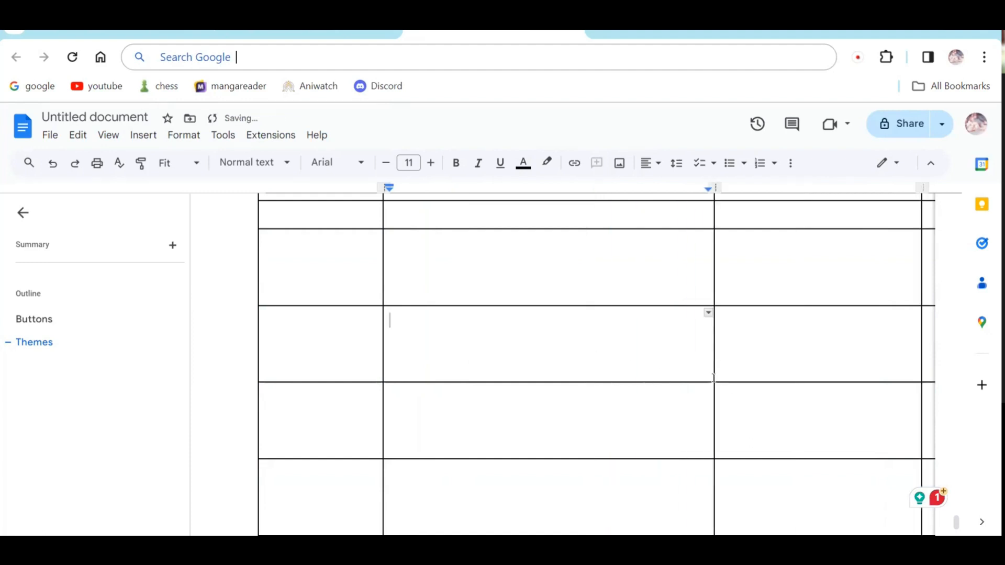
left_click(918, 345)
left_click_drag(922, 339, 456, 325)
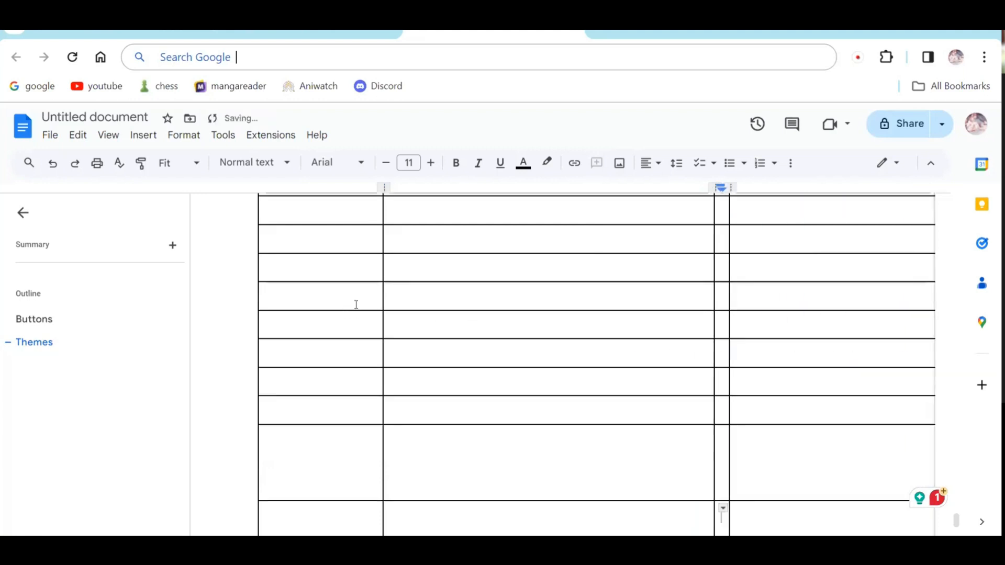
key("ctrl+z")
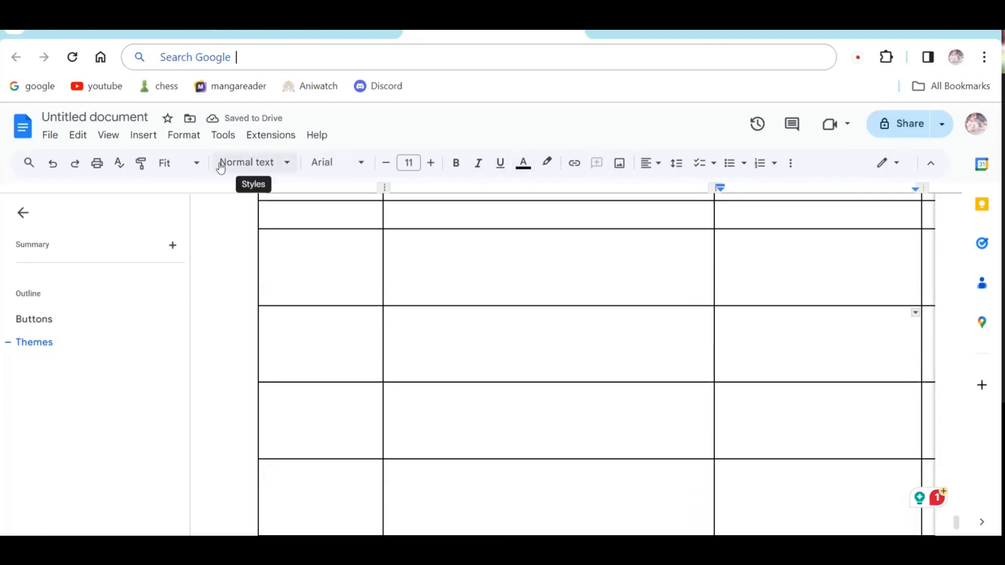
Select the four tall rows across all columns and distribute the table's columns evenly.
left_click(192, 163)
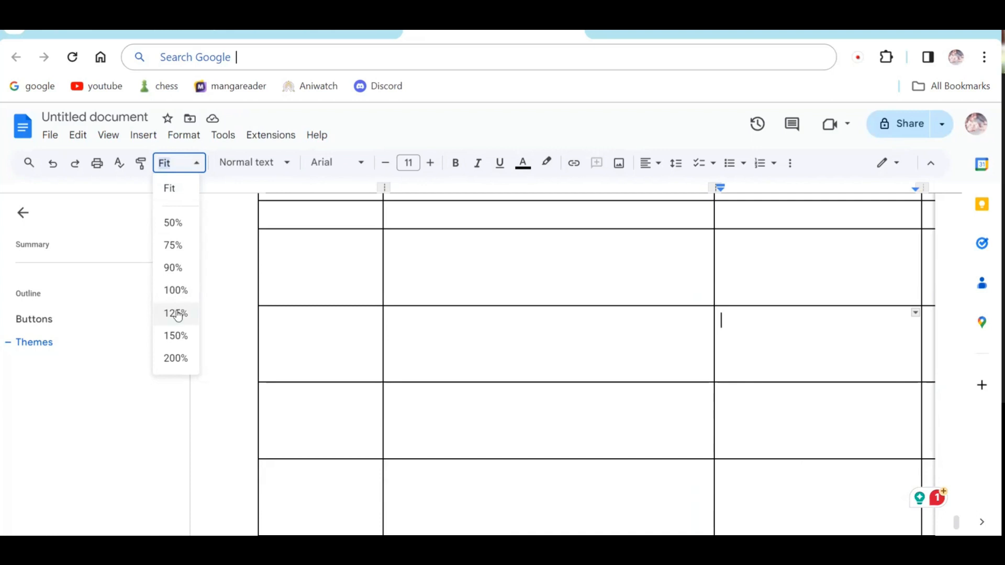
left_click(176, 290)
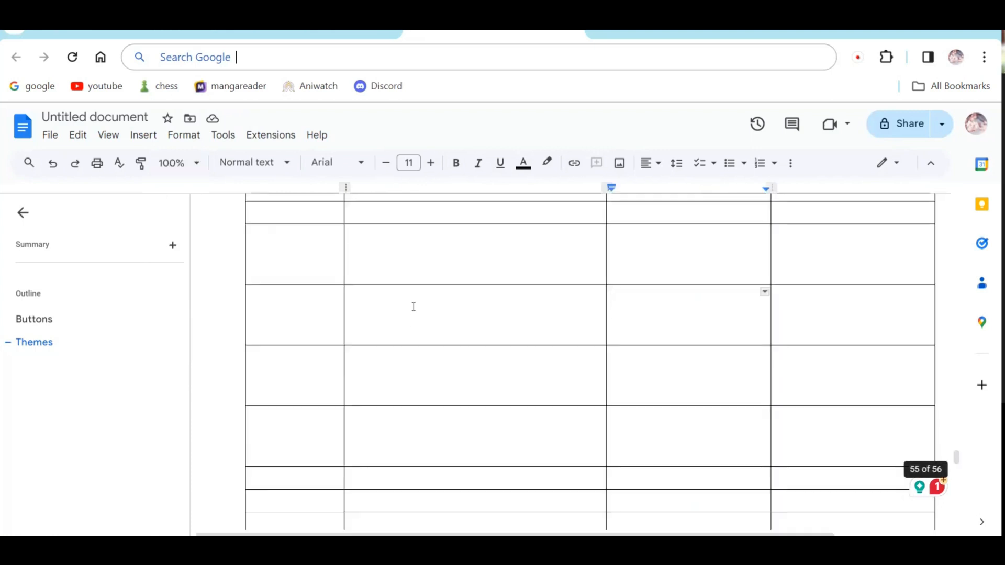
left_click_drag(318, 275, 788, 411)
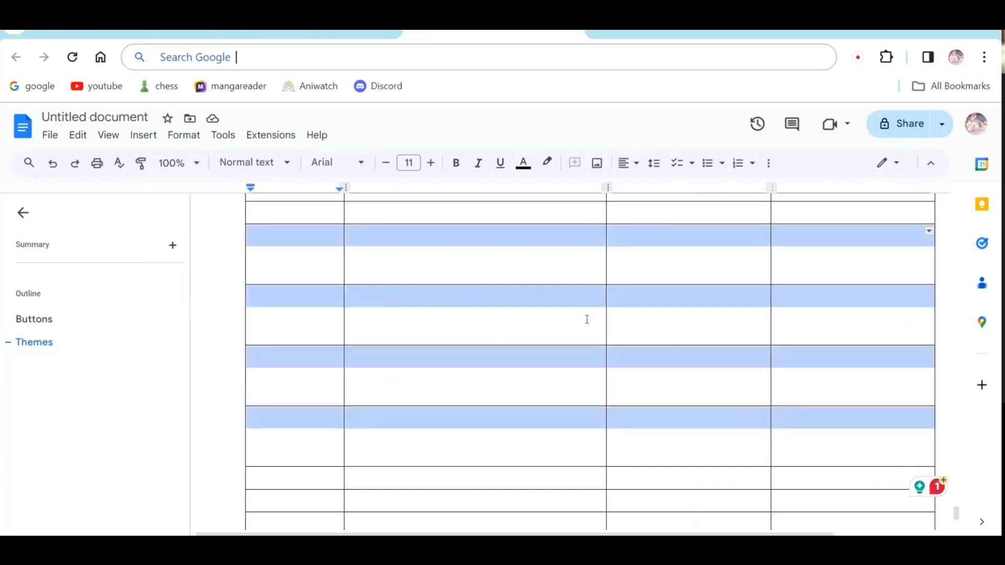
left_click(195, 141)
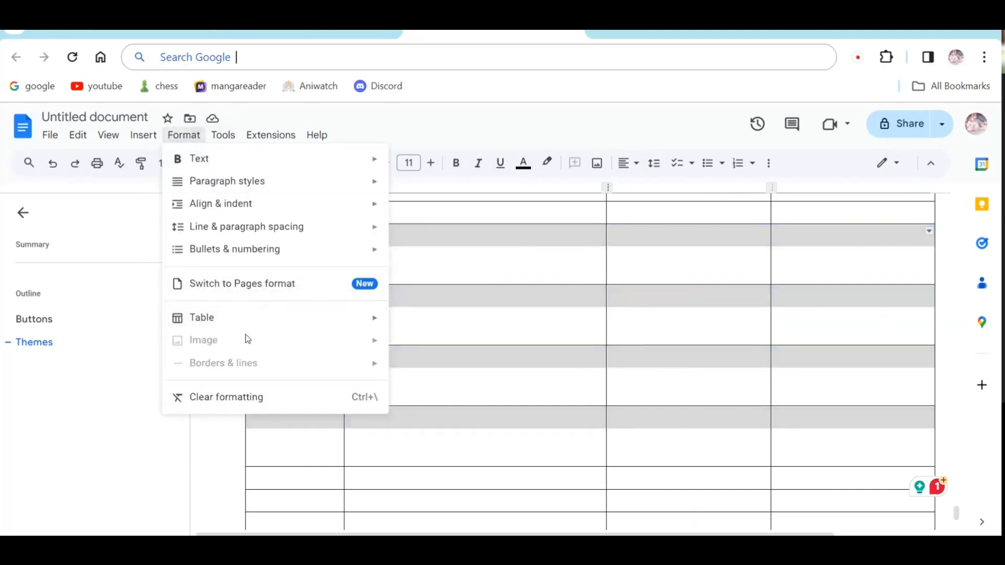
mouse_move(252, 322)
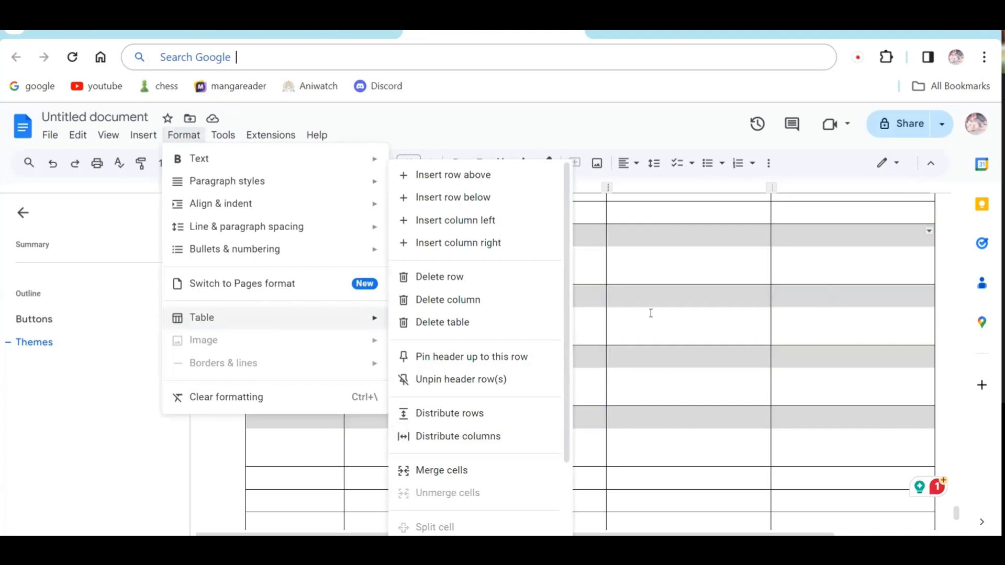
left_click(488, 436)
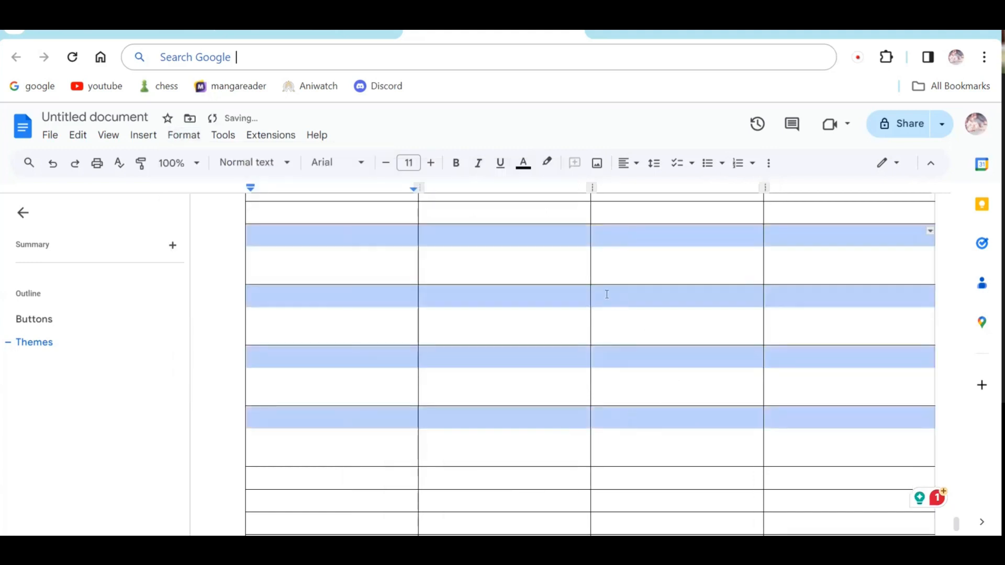
left_click(525, 274)
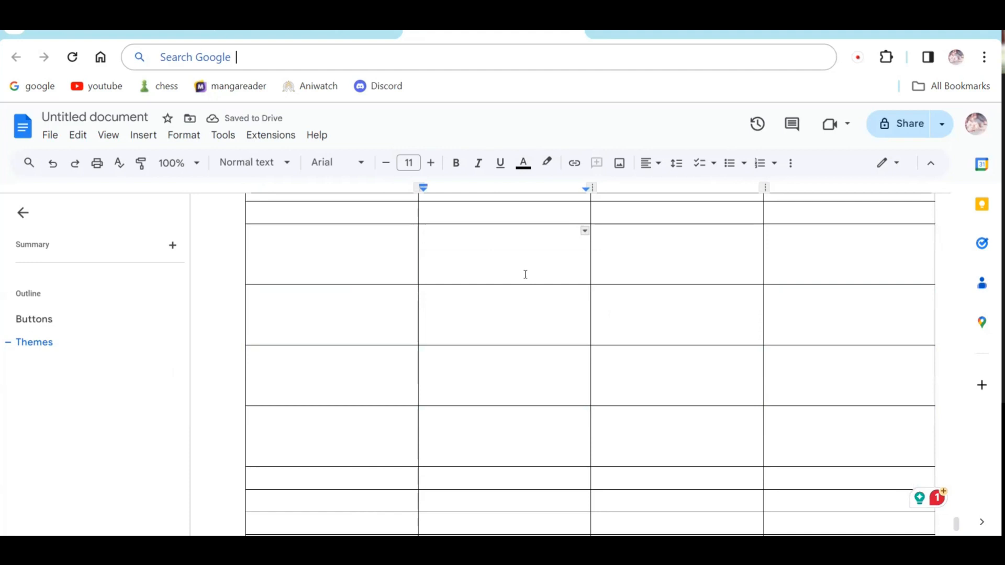
left_click(183, 135)
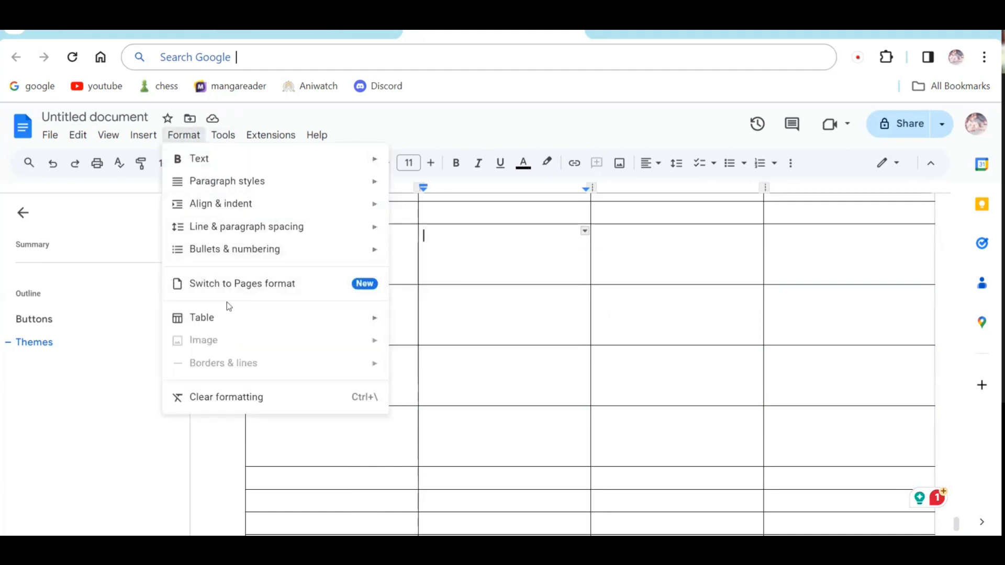
mouse_move(246, 325)
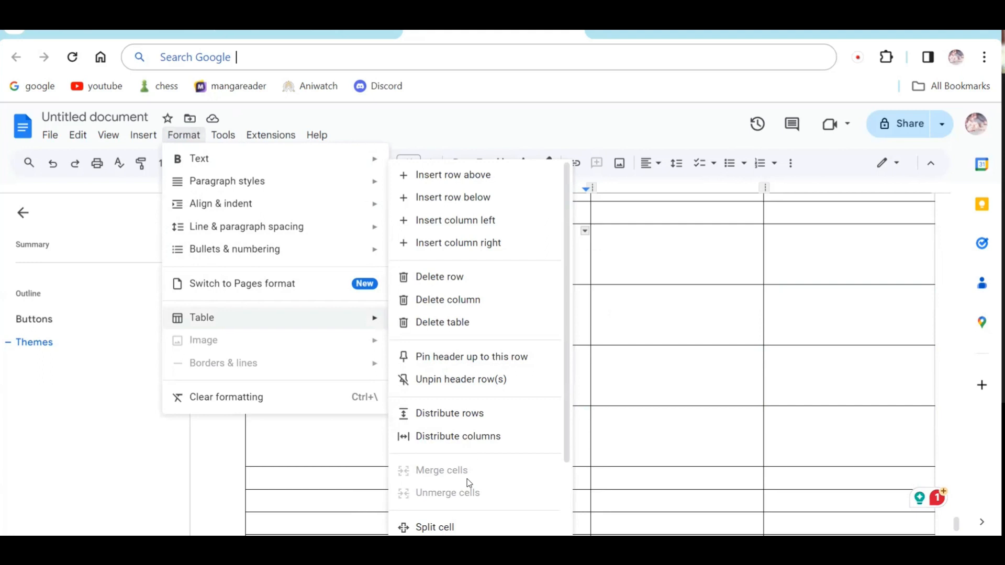
left_click(674, 366)
Merge the Sunday cell with the Section A cell below it in the table's first column.
scroll(673, 366, "down", 5)
scroll(674, 366, "up", 10)
scroll(674, 367, "down", 6)
left_click_drag(345, 260, 298, 240)
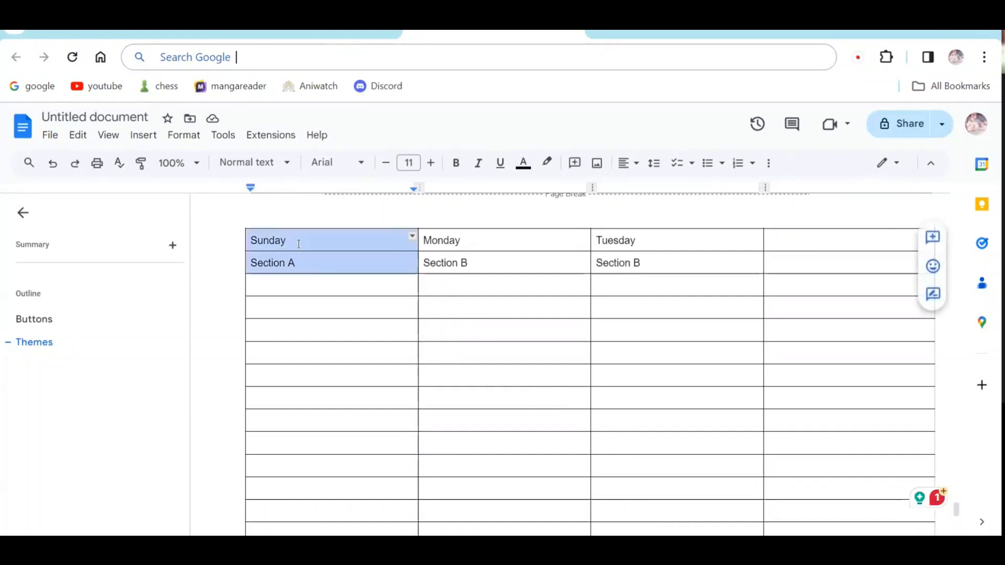
left_click(183, 135)
mouse_move(293, 324)
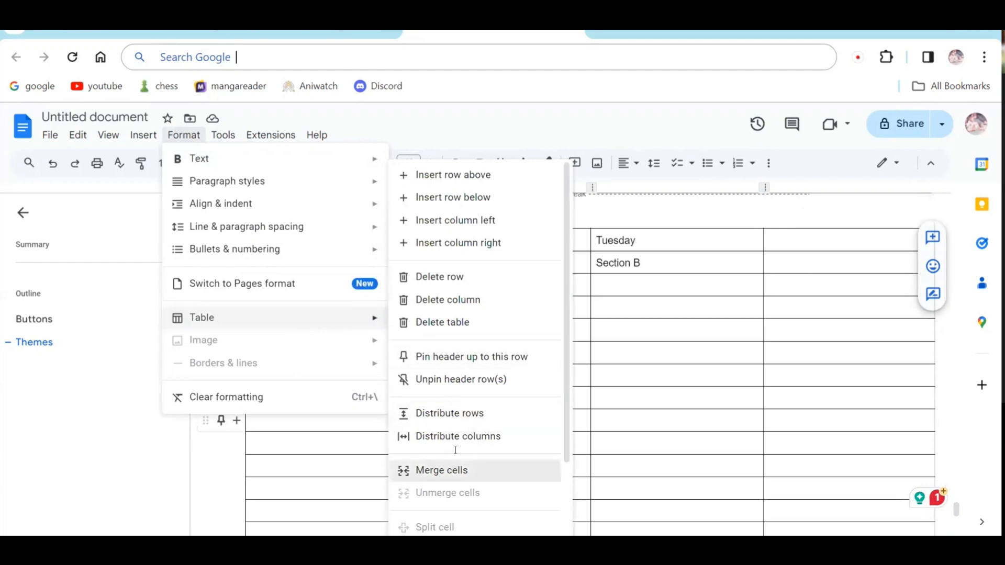
left_click(452, 470)
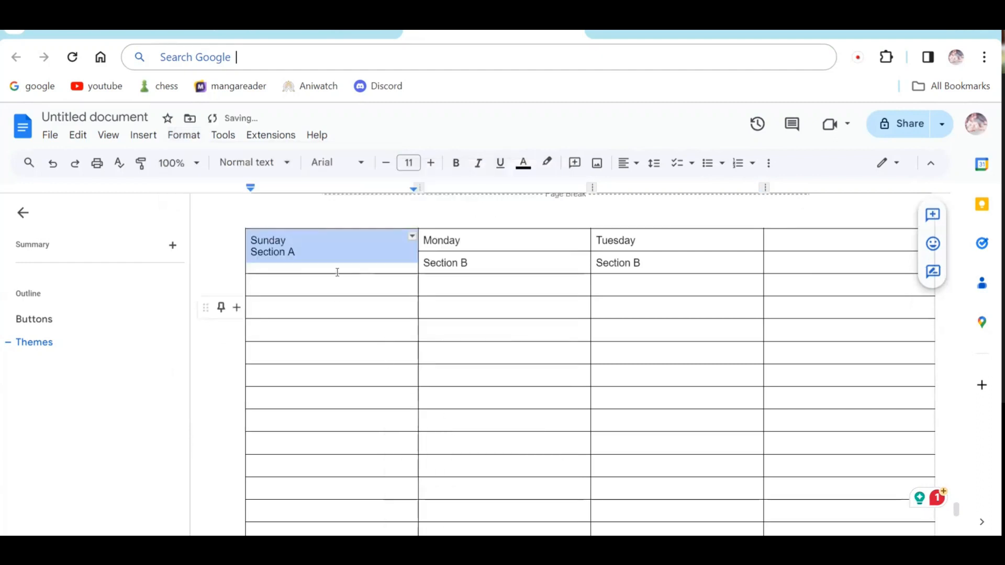
Centre the text in the merged Sunday and Section A cell.
left_click(627, 164)
left_click(648, 189)
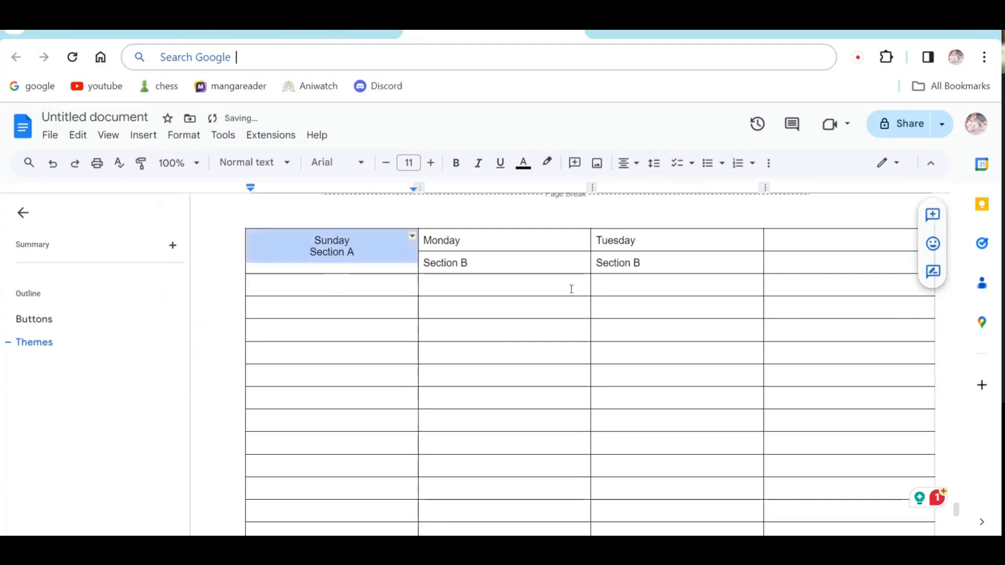
left_click(499, 280)
left_click(474, 239)
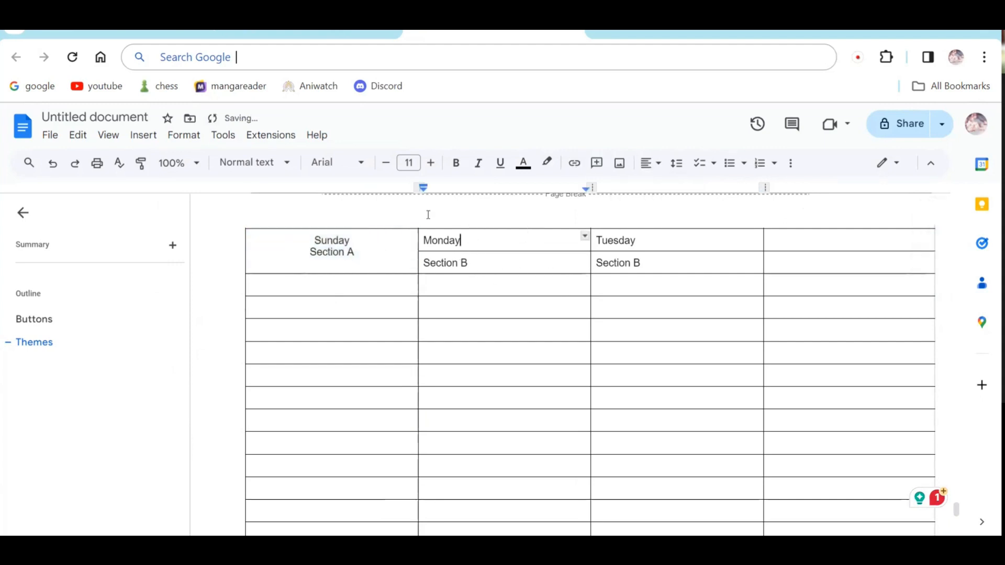
left_click(180, 136)
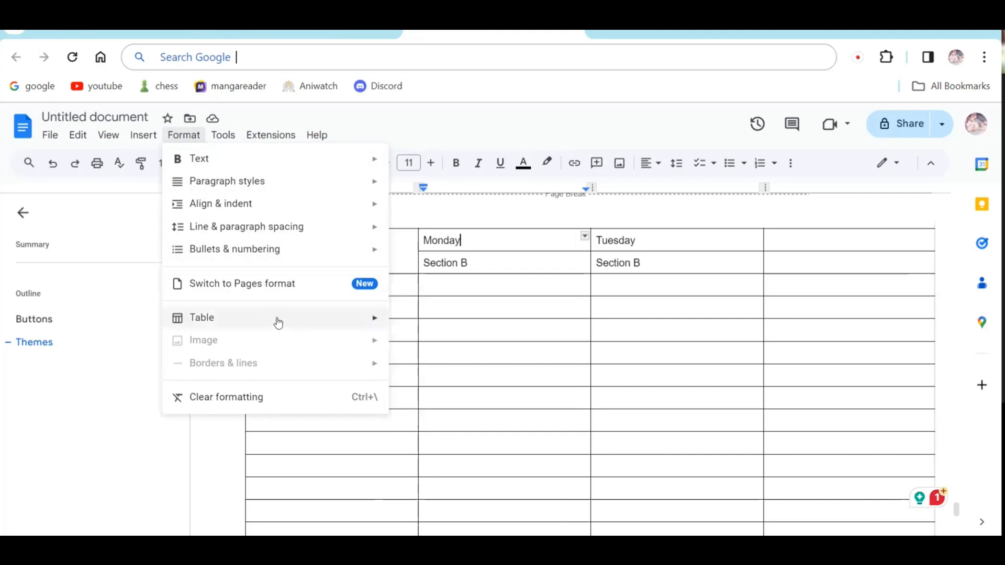
mouse_move(278, 320)
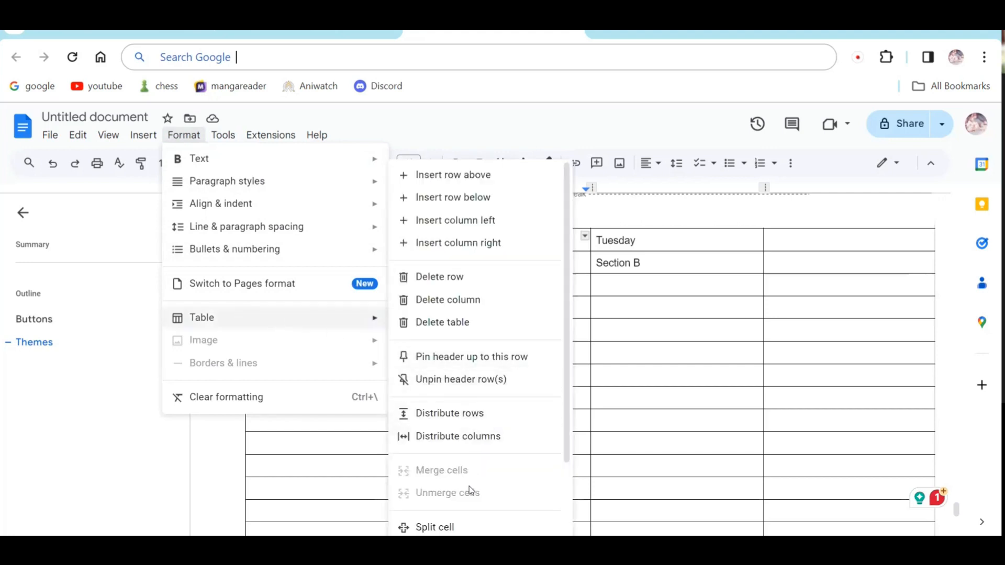
left_click(680, 386)
left_click(388, 259)
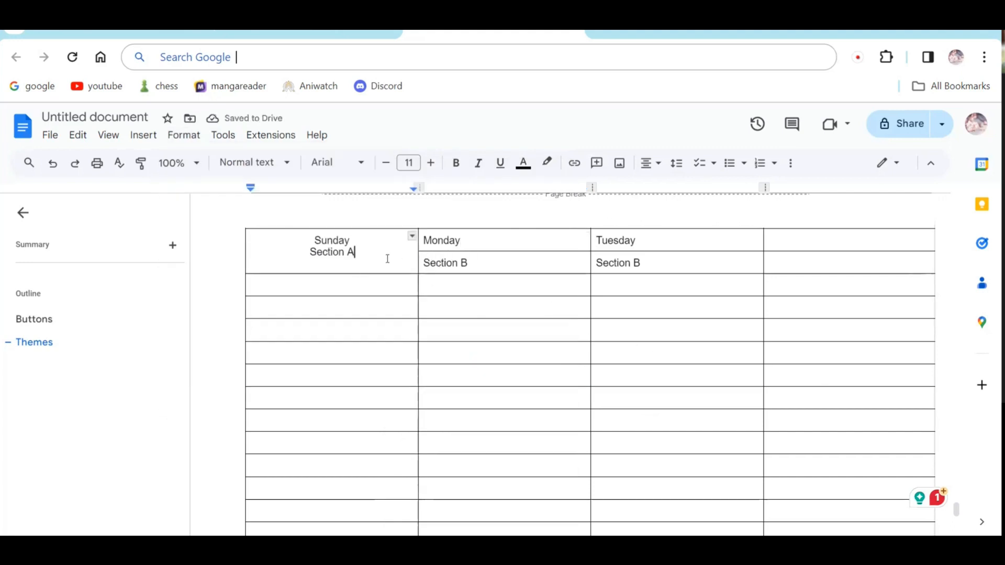
key("Tab")
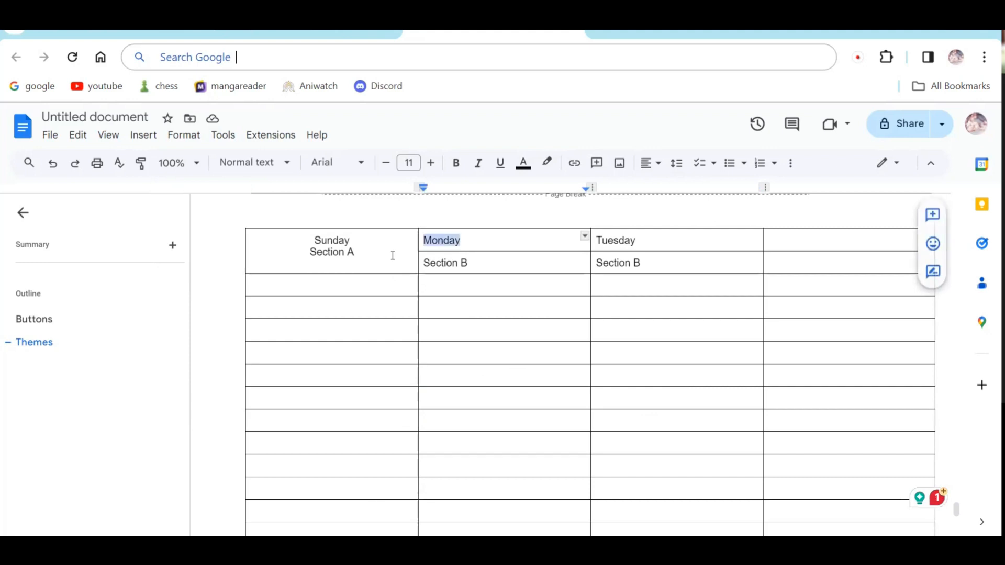
key("shift+Tab")
left_click(166, 137)
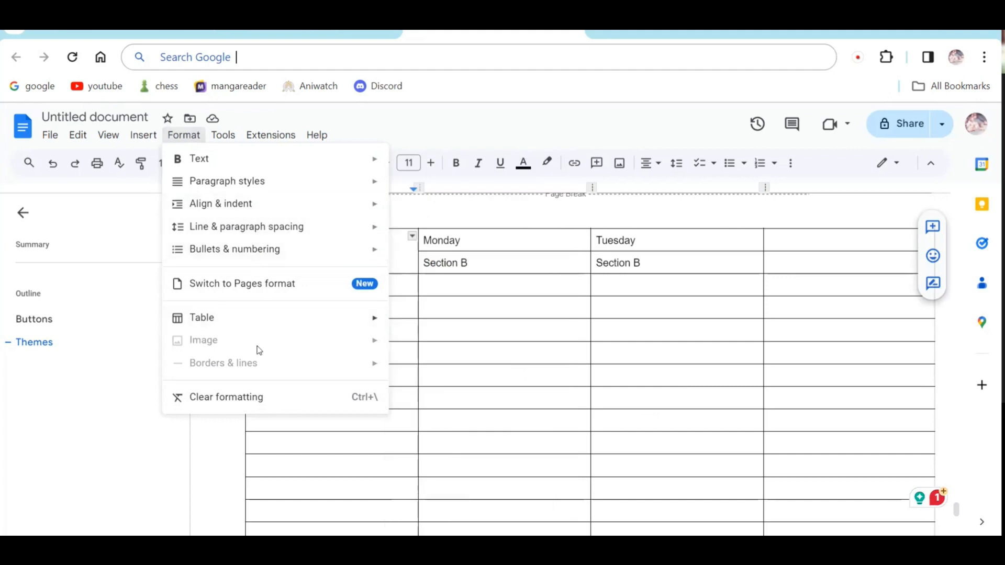
key("Down")
key("Down")
key("Down")
key("Down")
key("Down")
key("Down")
key("Down")
key("Down")
key("Down")
key("Down")
key("Down")
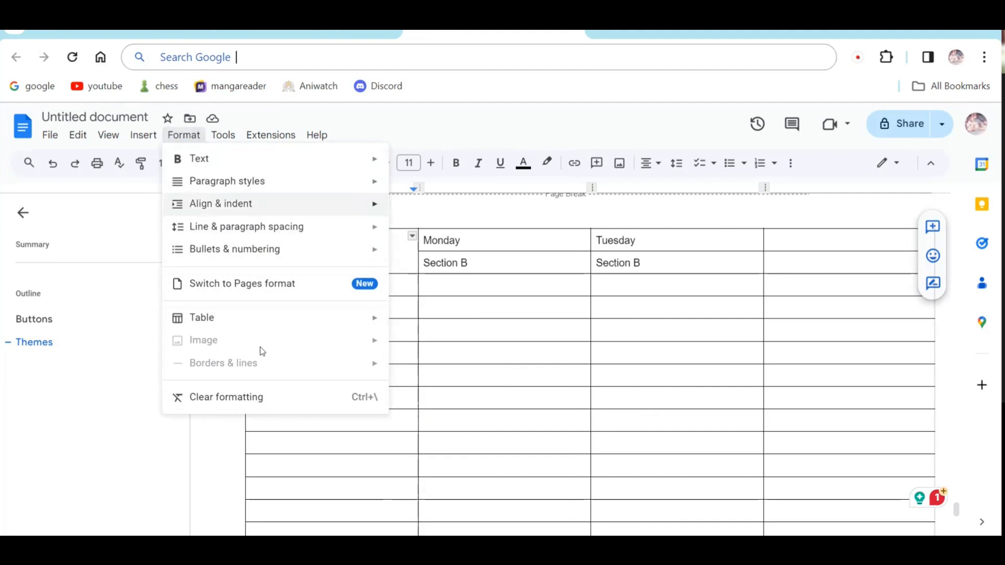
left_click(494, 347)
left_click(334, 252)
left_click(437, 262)
key("shift+Tab")
key("Tab")
key("Tab")
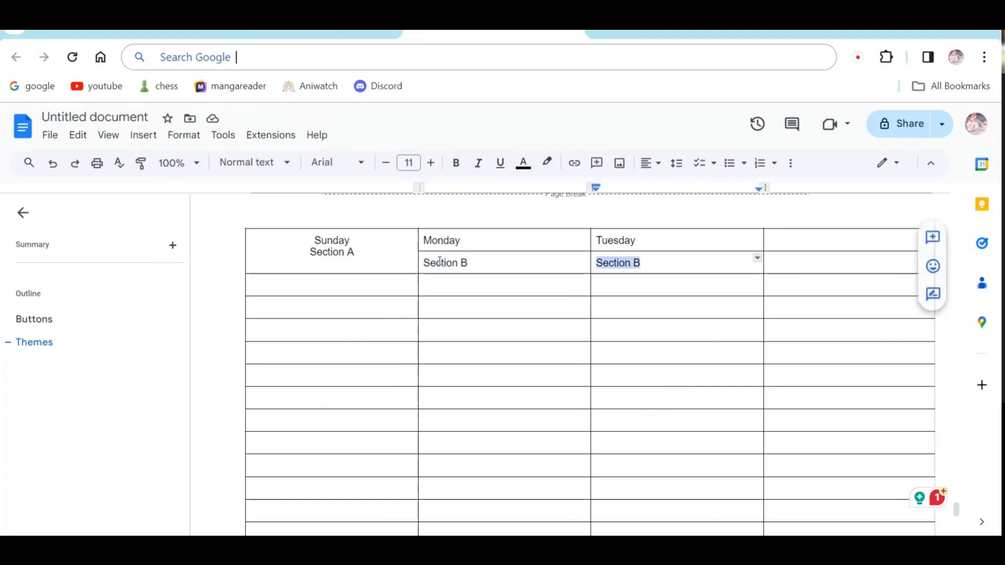
Select the merged Sunday and Section A cell and unmerge it.
left_click(319, 251)
left_click_drag(311, 239, 358, 254)
left_click(198, 137)
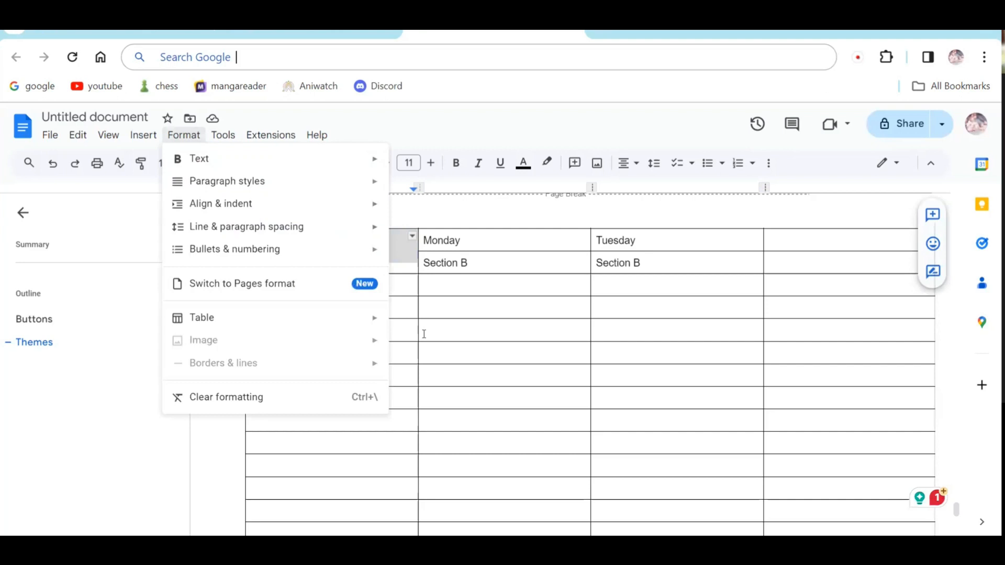
mouse_move(336, 328)
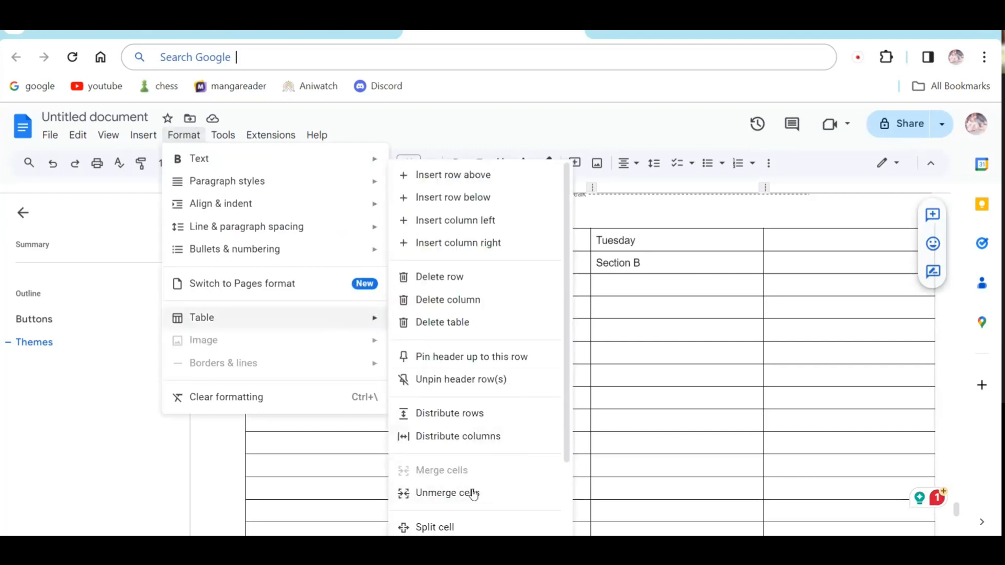
left_click(449, 493)
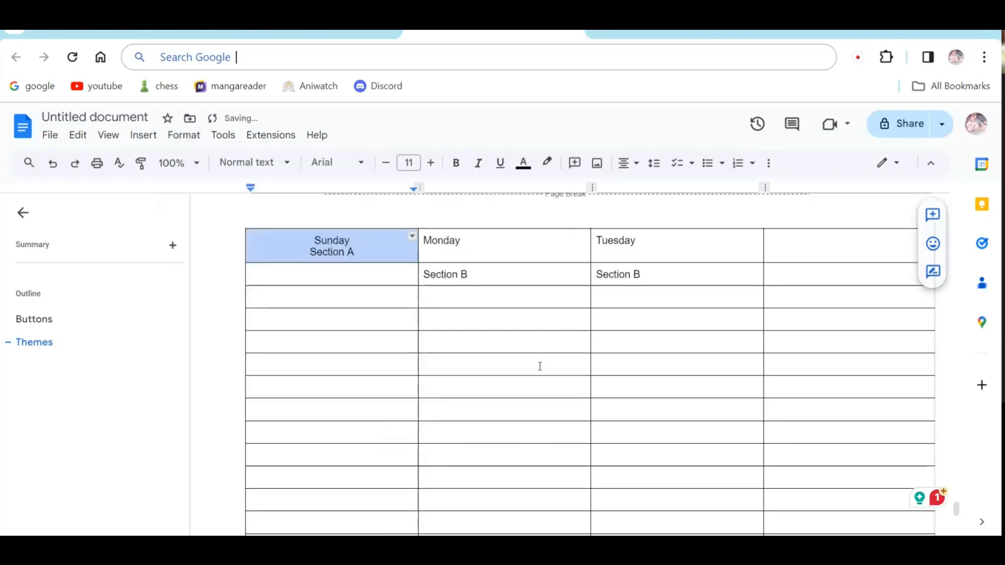
left_click(377, 253)
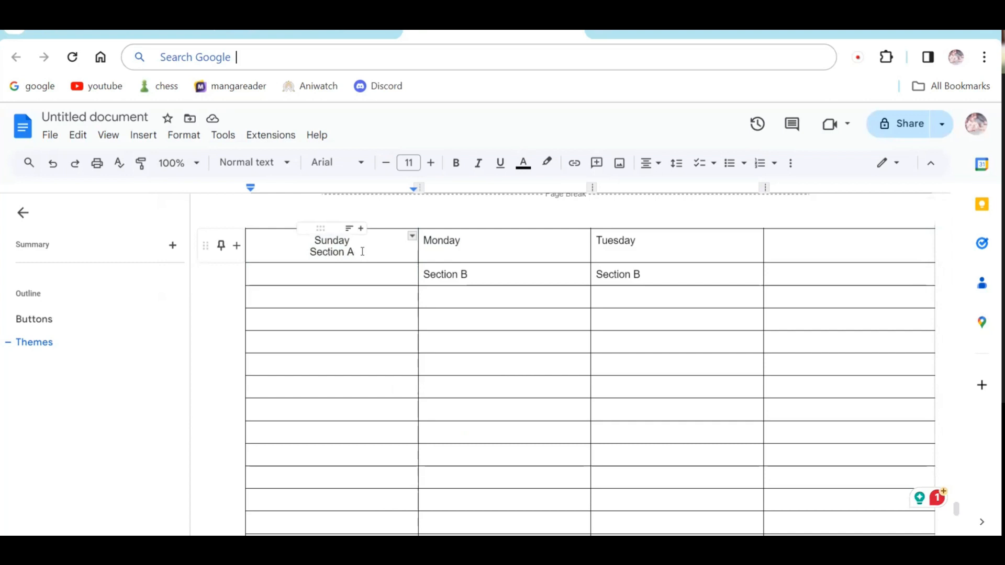
Move the Section A text out of the Sunday cell into the empty cell directly below it.
key("shift+Home")
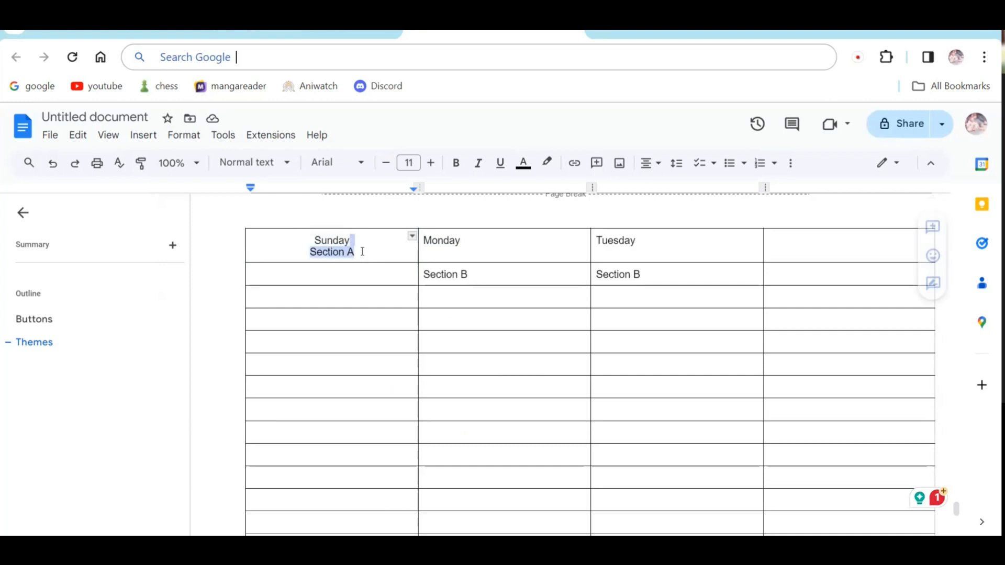
key("shift+Up")
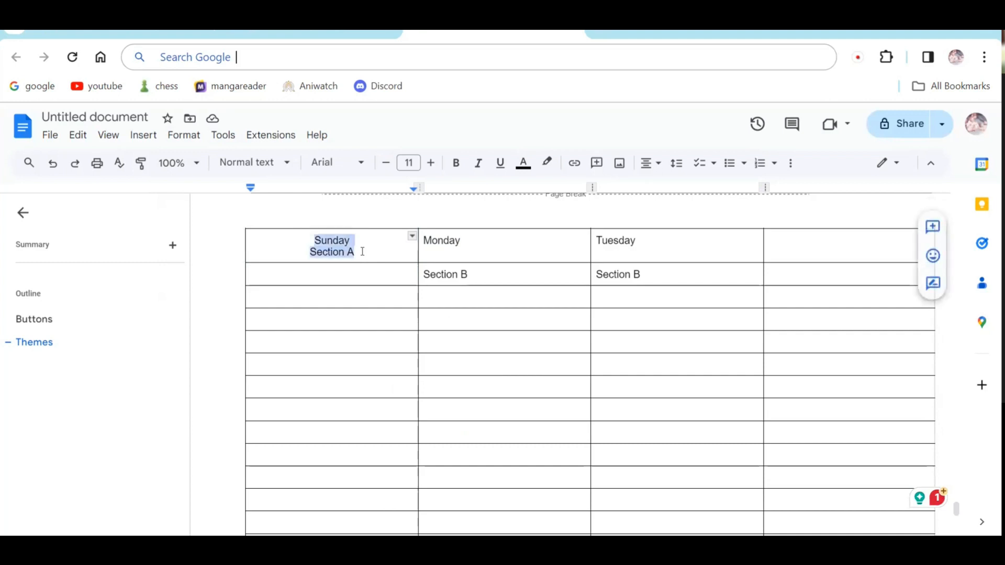
key("Down")
key("Up")
key("shift+Home")
key("ctrl+x")
key("Down")
key("ctrl+v")
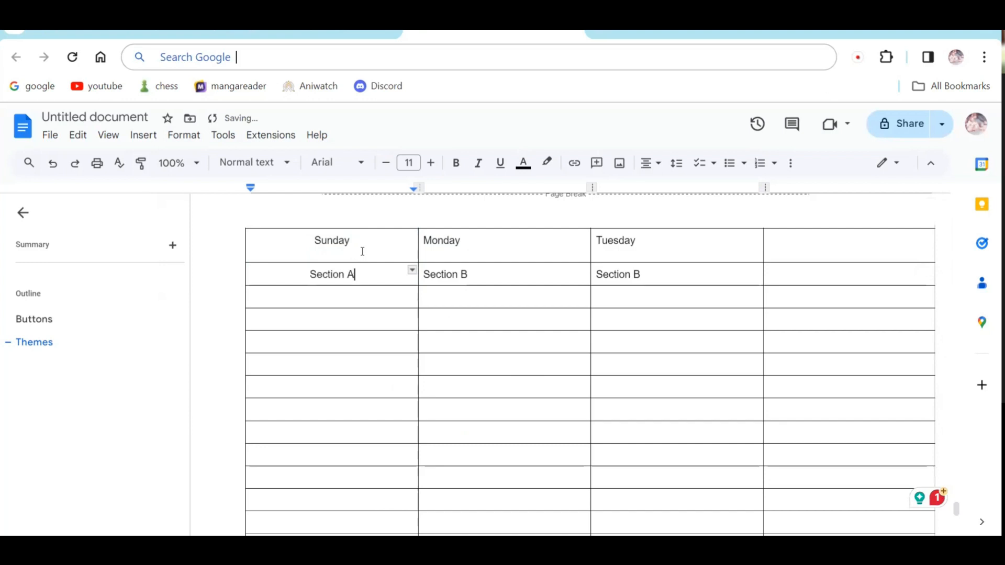
key("ctrl+e")
key("Escape")
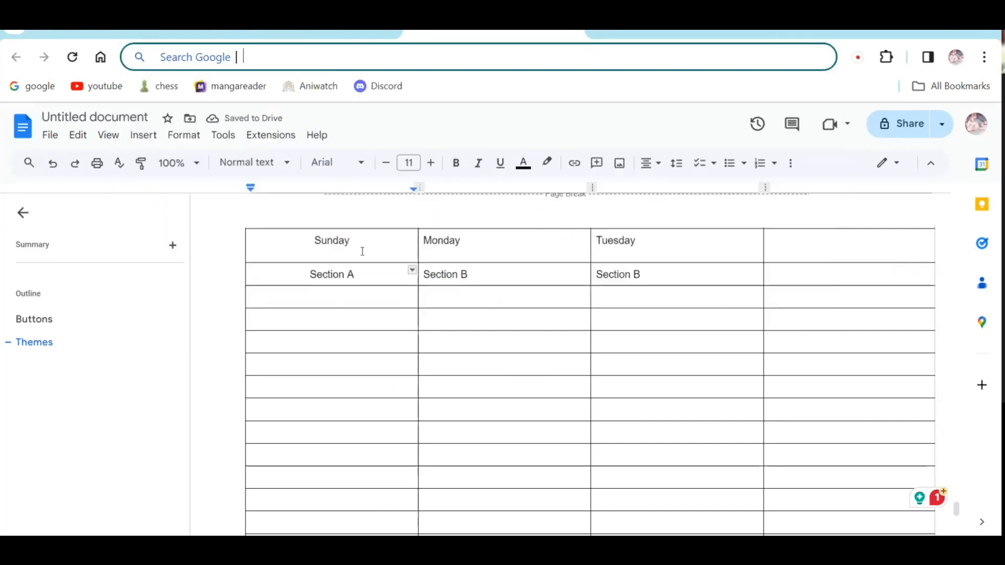
key("Escape")
left_click(366, 277)
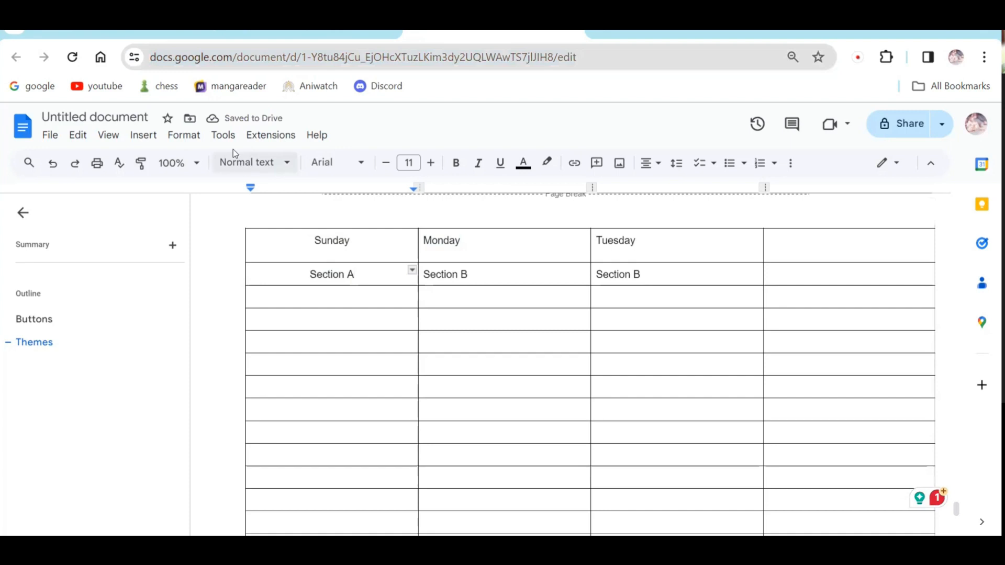
left_click(183, 135)
mouse_move(289, 319)
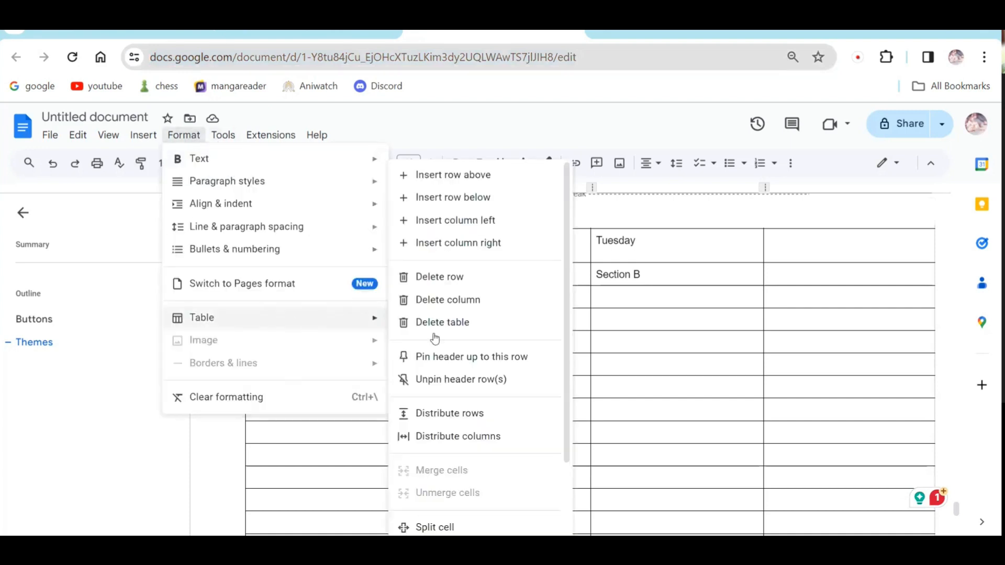
scroll(464, 459, "down", 2)
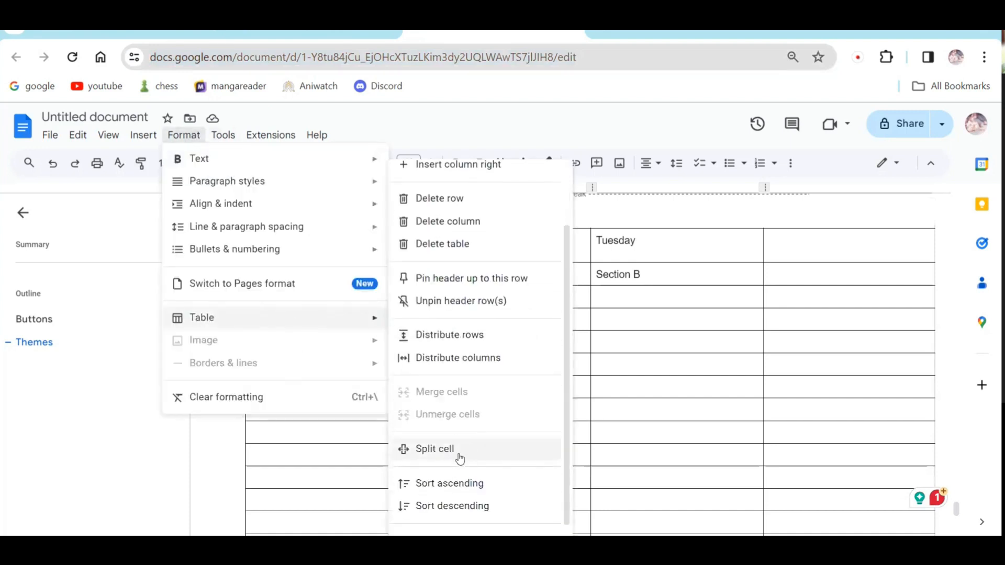
left_click(668, 386)
Split the Section B cell under Tuesday into 2 columns and 1 row.
left_click(664, 280)
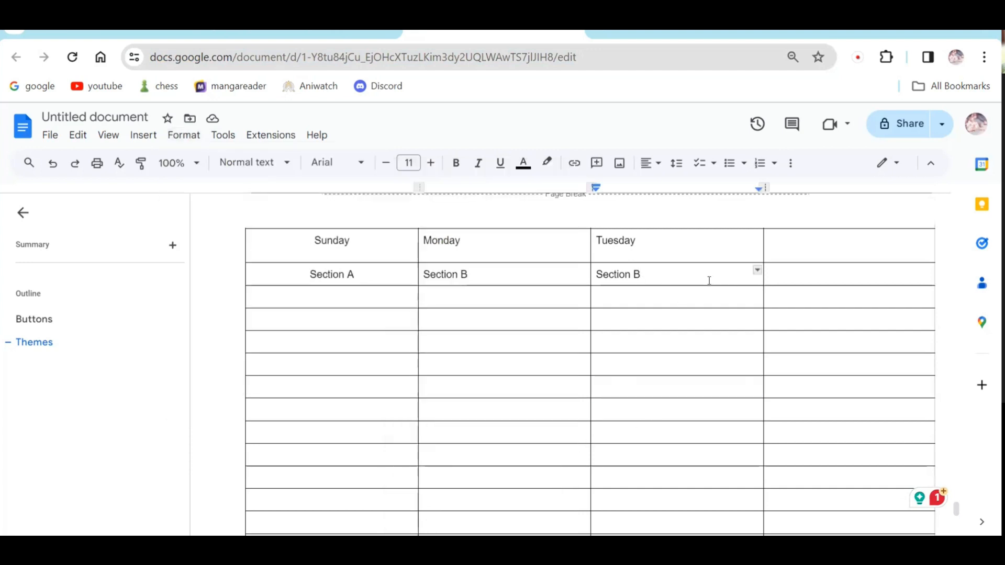
left_click(184, 135)
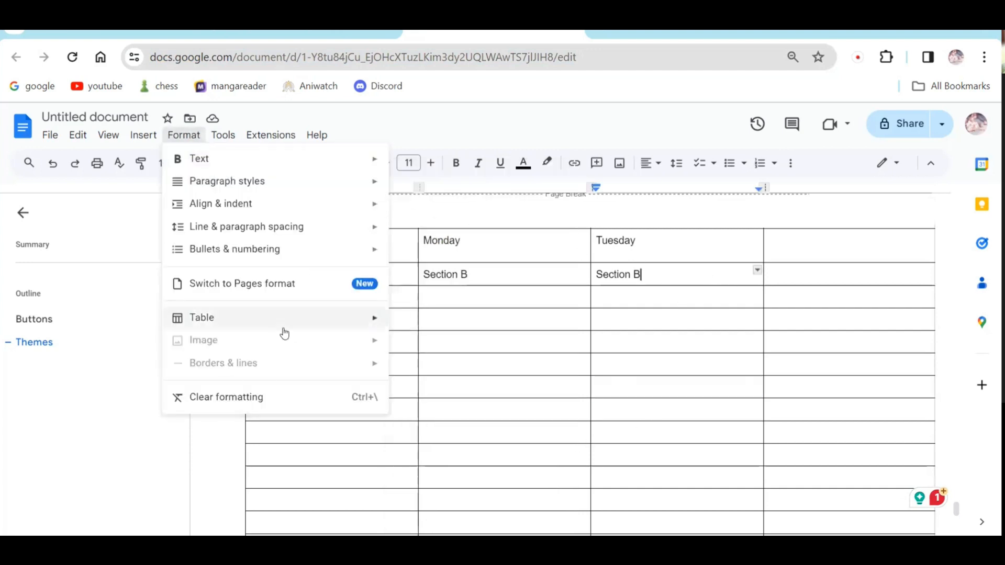
mouse_move(267, 317)
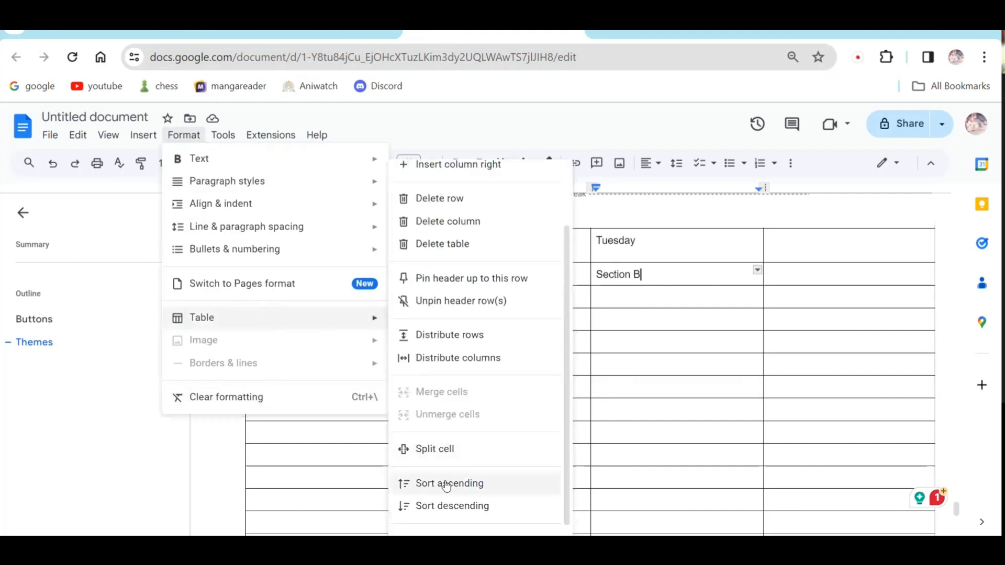
left_click(454, 450)
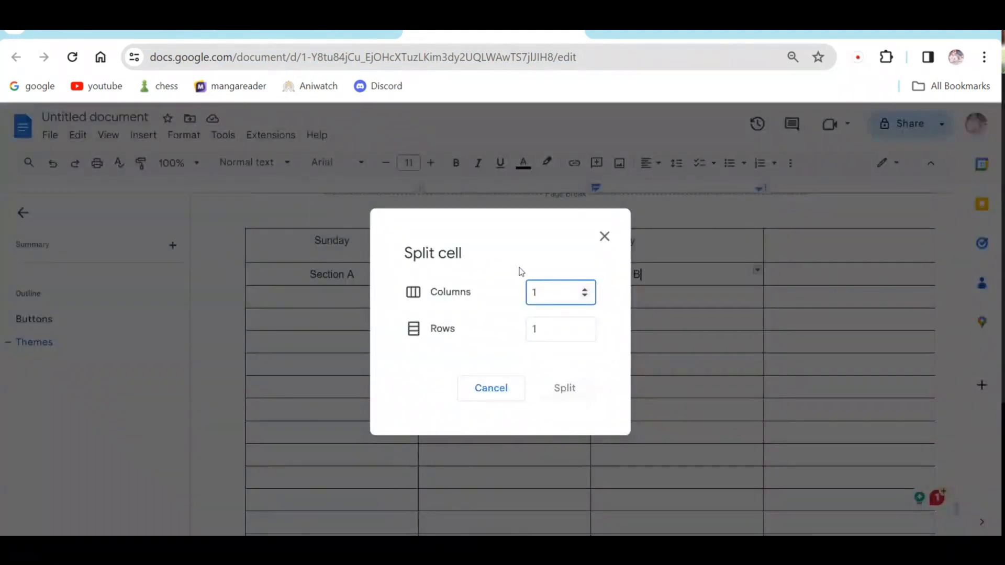
left_click(585, 289)
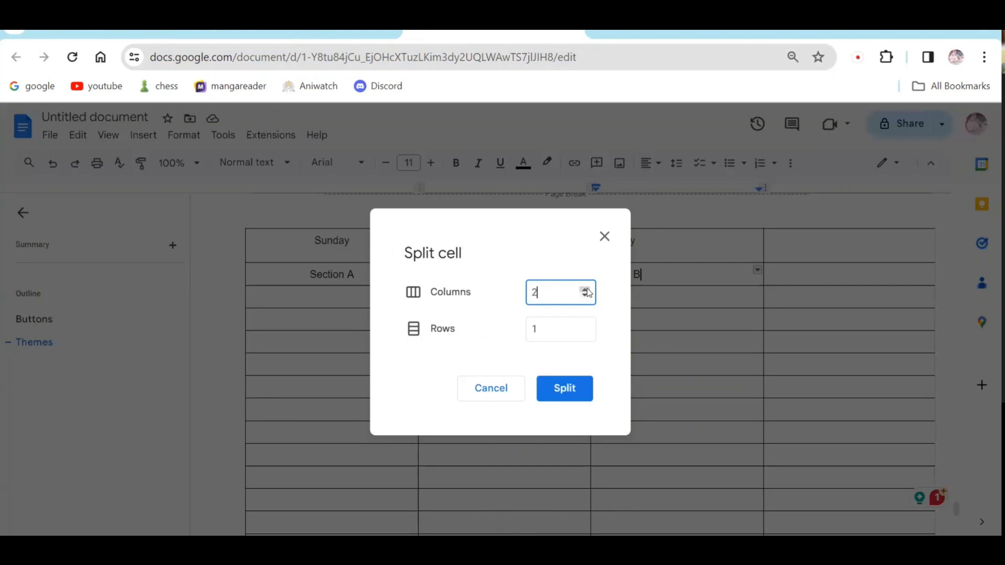
left_click(564, 391)
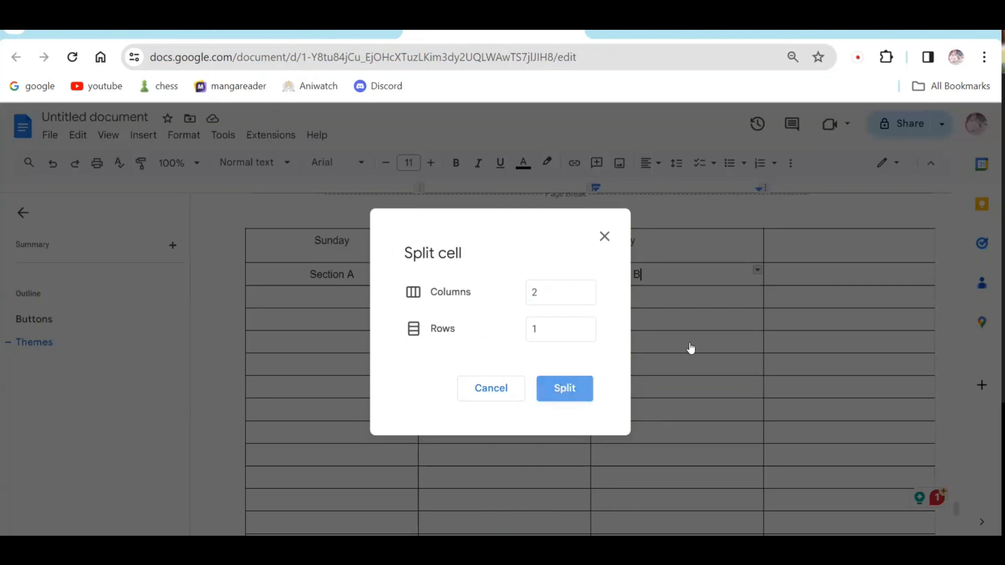
left_click_drag(694, 346, 698, 272)
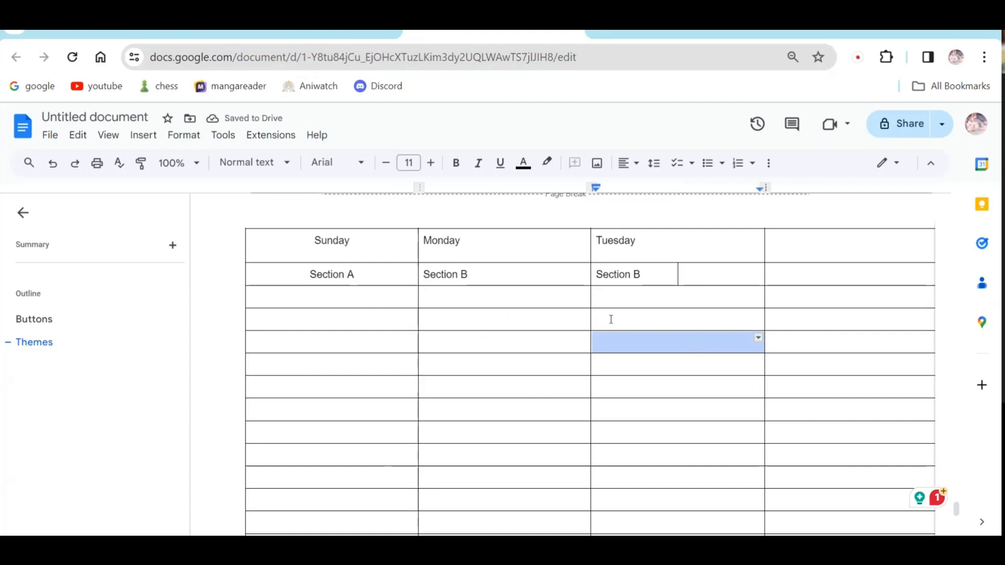
left_click(720, 277)
left_click(176, 136)
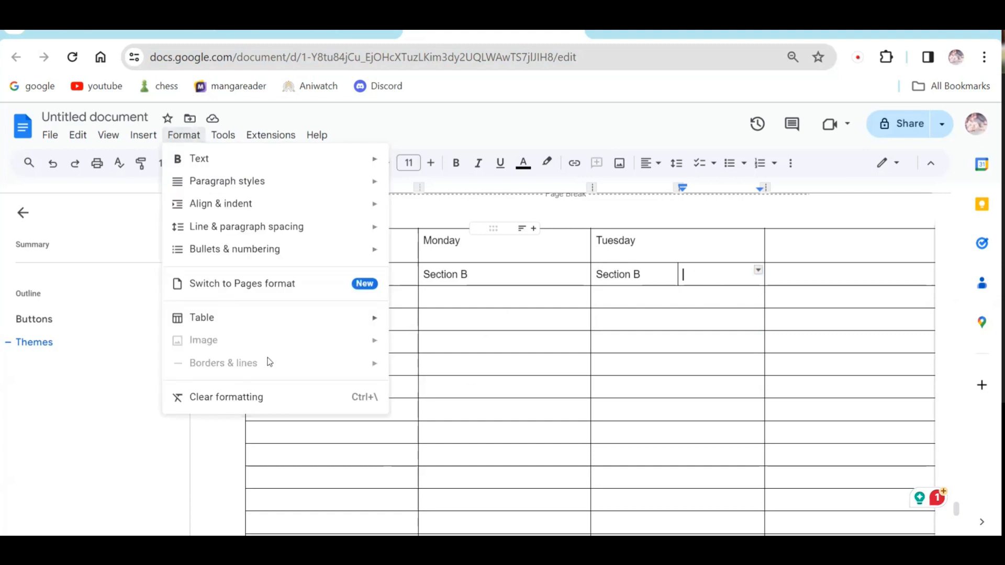
mouse_move(278, 319)
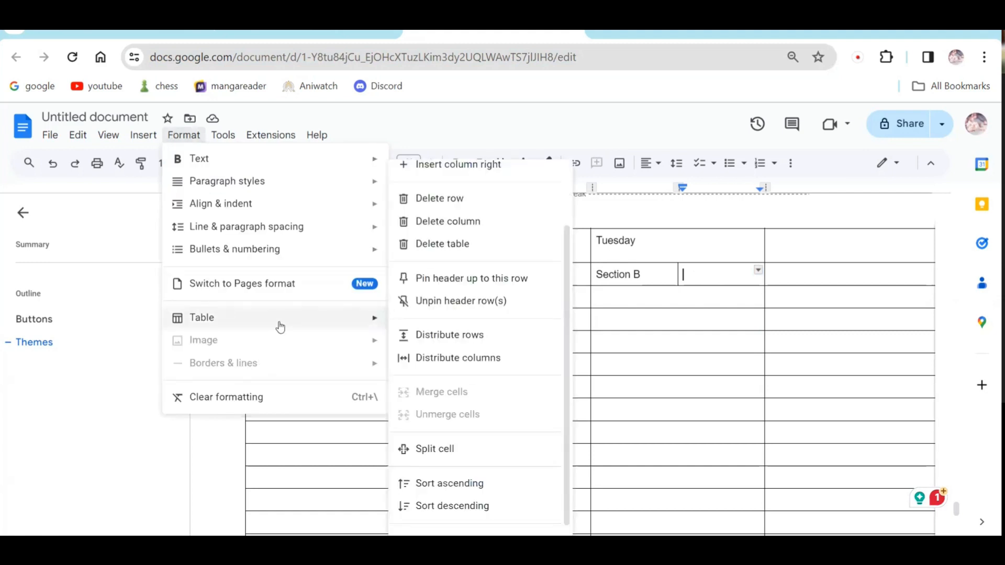
left_click(443, 485)
Fill the four first-column cells below Section A with Section B, Section G, Section A and Section K.
left_click(336, 296)
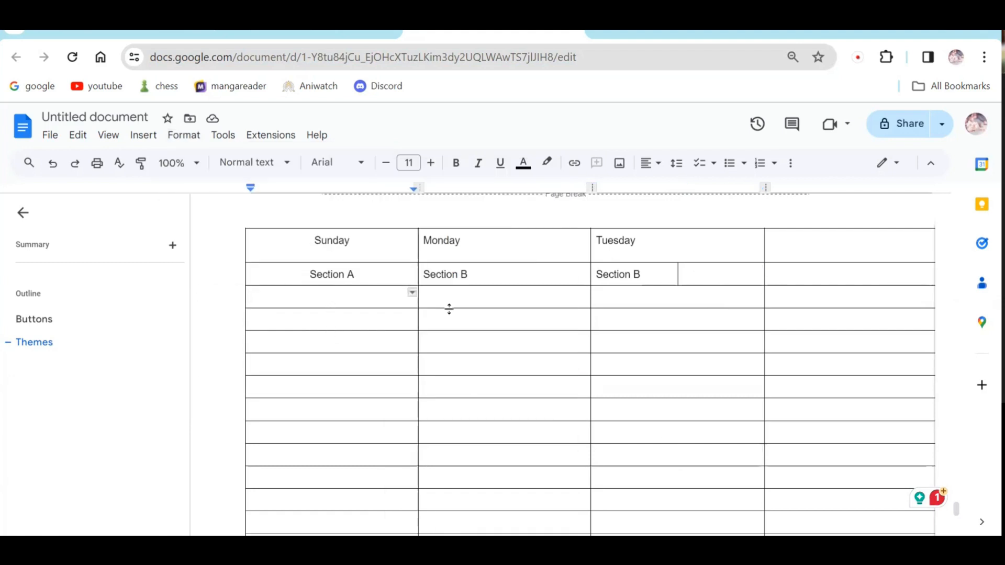
type("Section B")
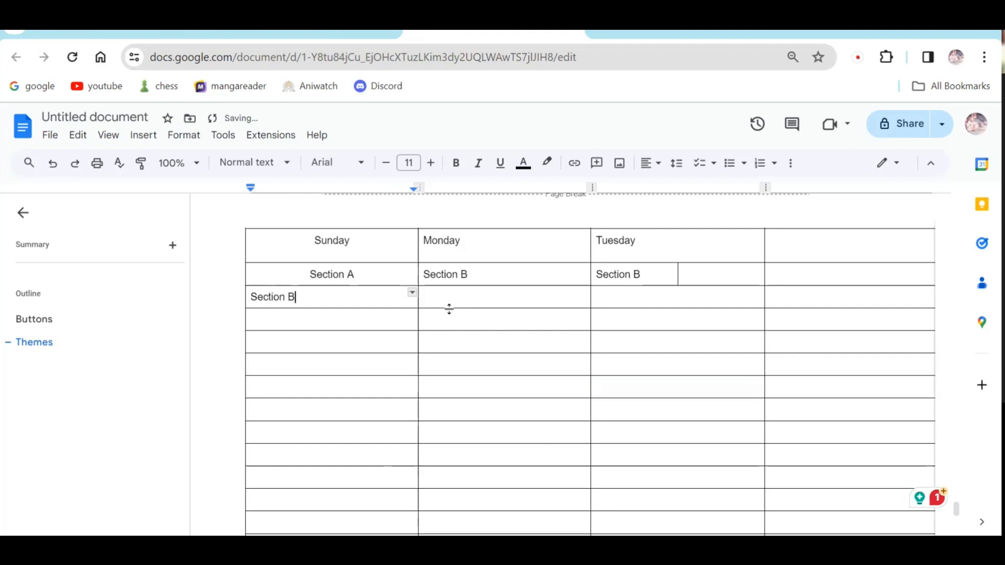
key("Down")
type("Section B")
key("Down")
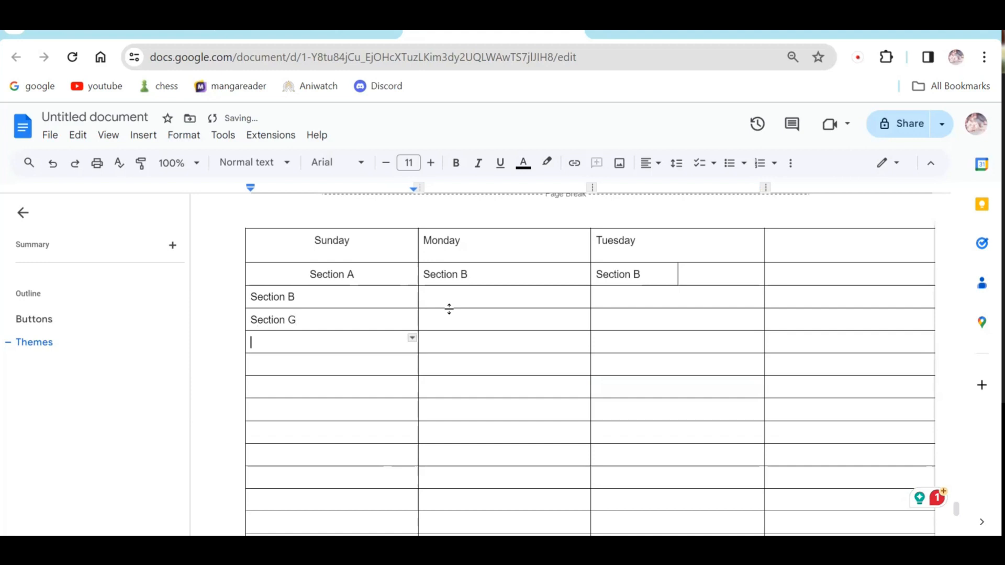
type("Section A")
key("Down")
type("Section")
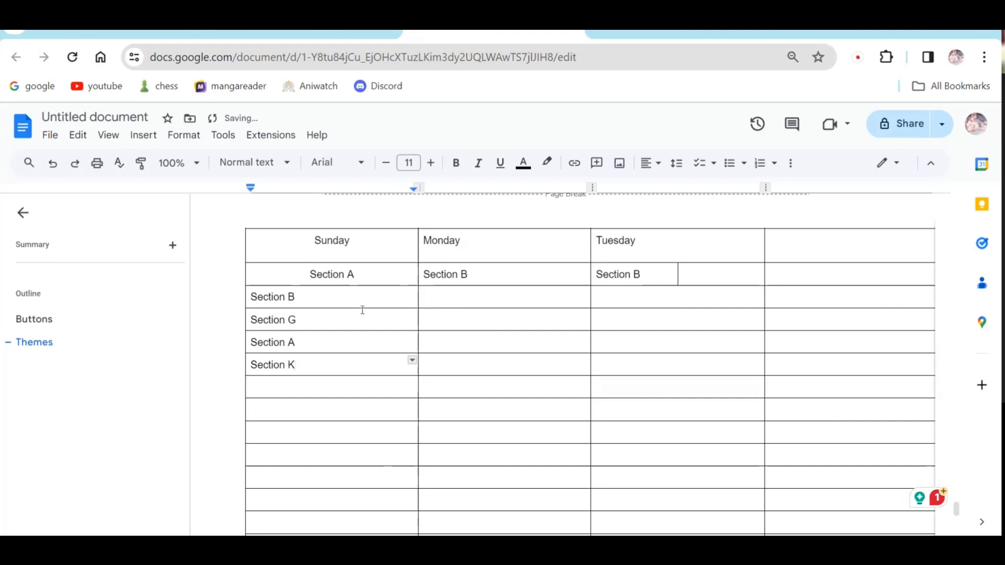
Select the four newly filled first-column cells and sort the table in ascending order.
left_click_drag(305, 297, 297, 368)
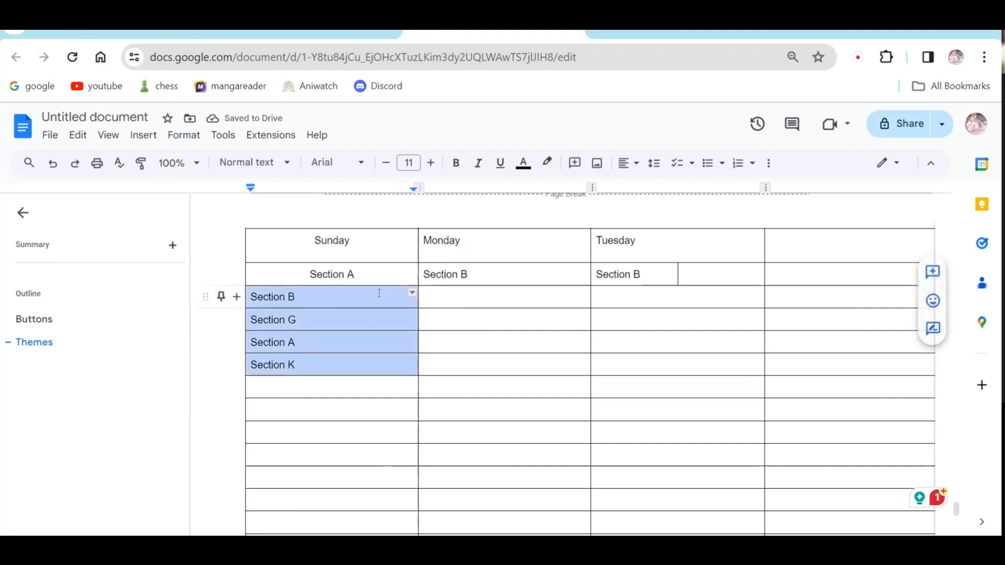
left_click(184, 134)
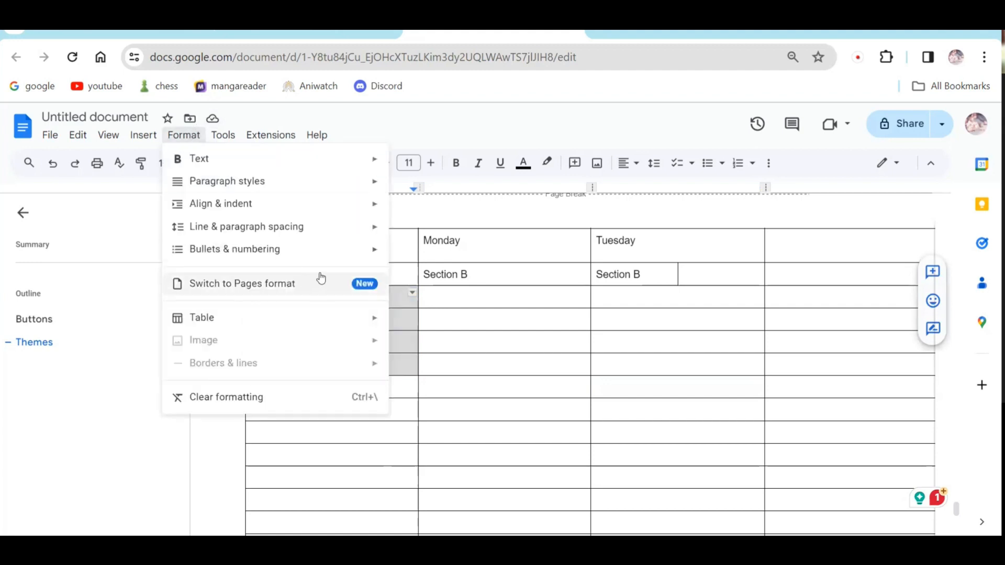
mouse_move(284, 324)
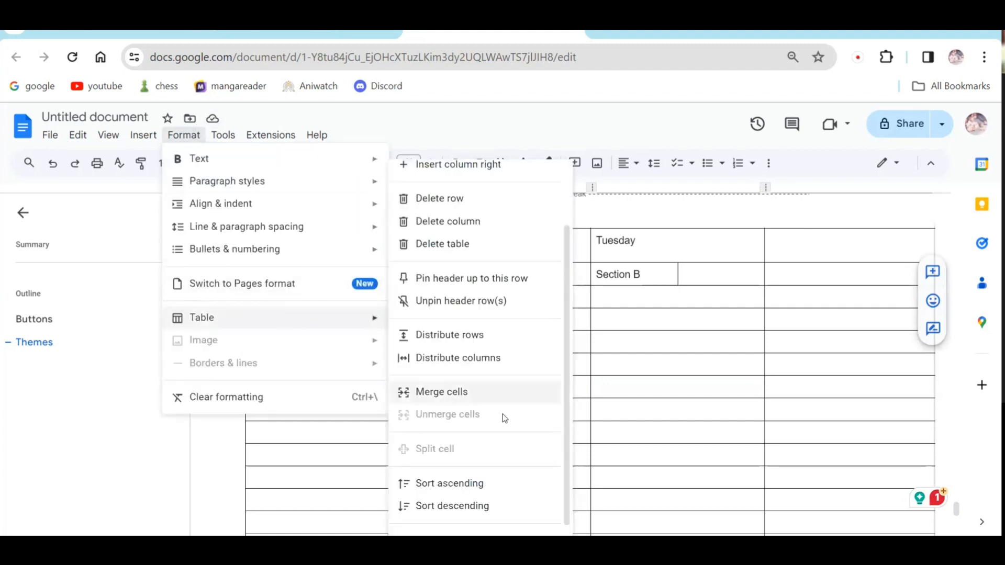
left_click(505, 485)
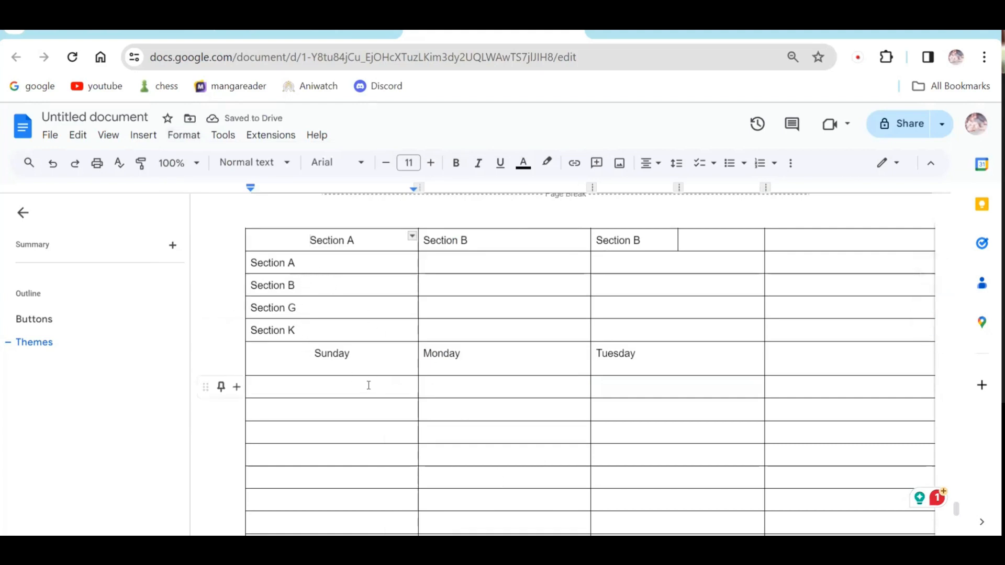
Open the table properties from the Sunday cell and set the table's alignment to left.
left_click(358, 361)
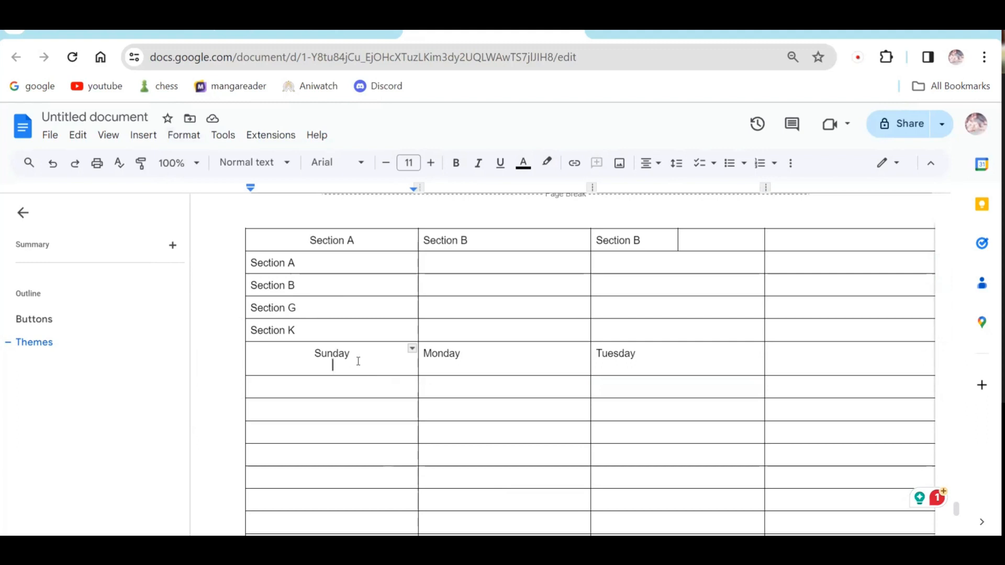
left_click(191, 142)
mouse_move(267, 331)
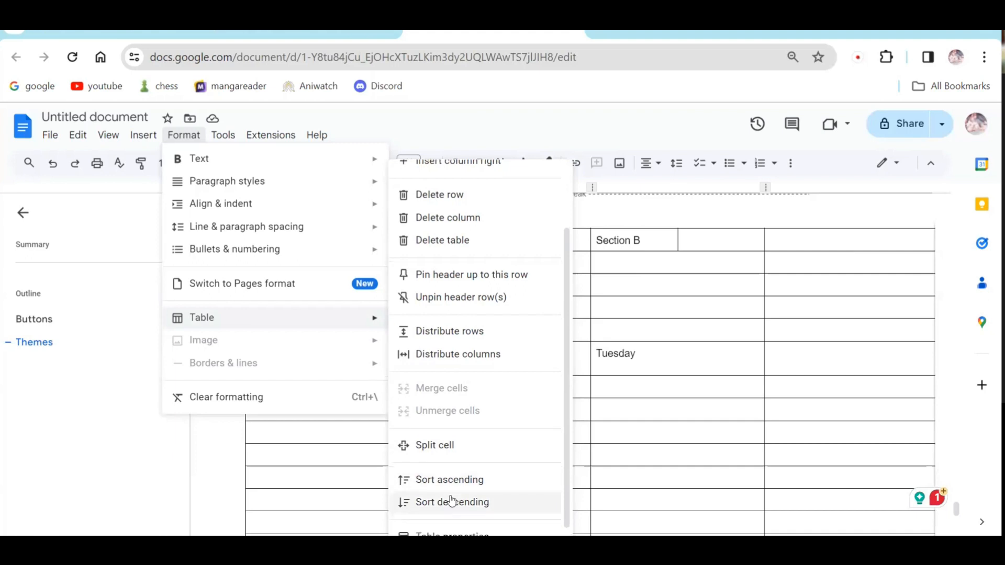
scroll(451, 499, "down", 1)
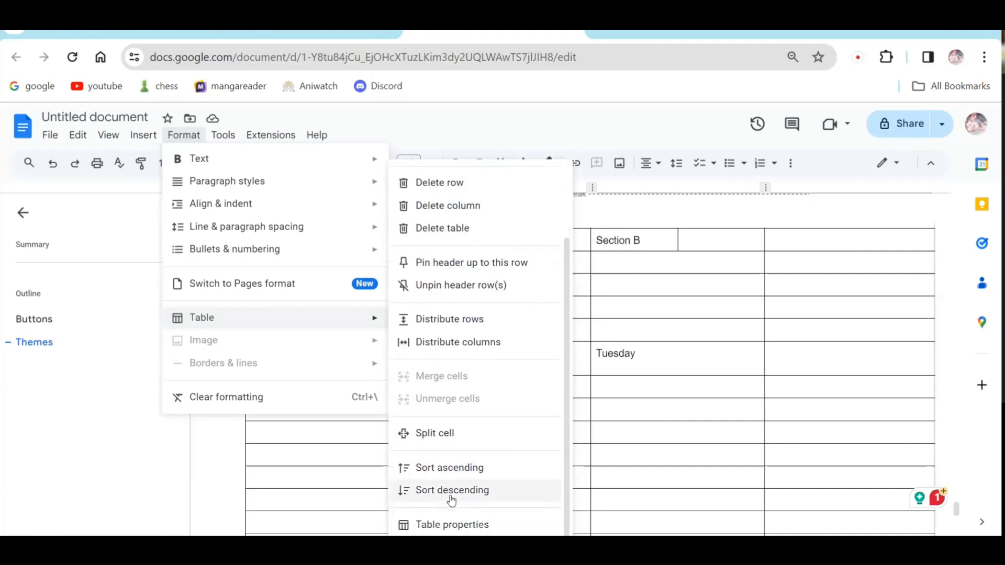
left_click(428, 524)
scroll(592, 504, "up", 8)
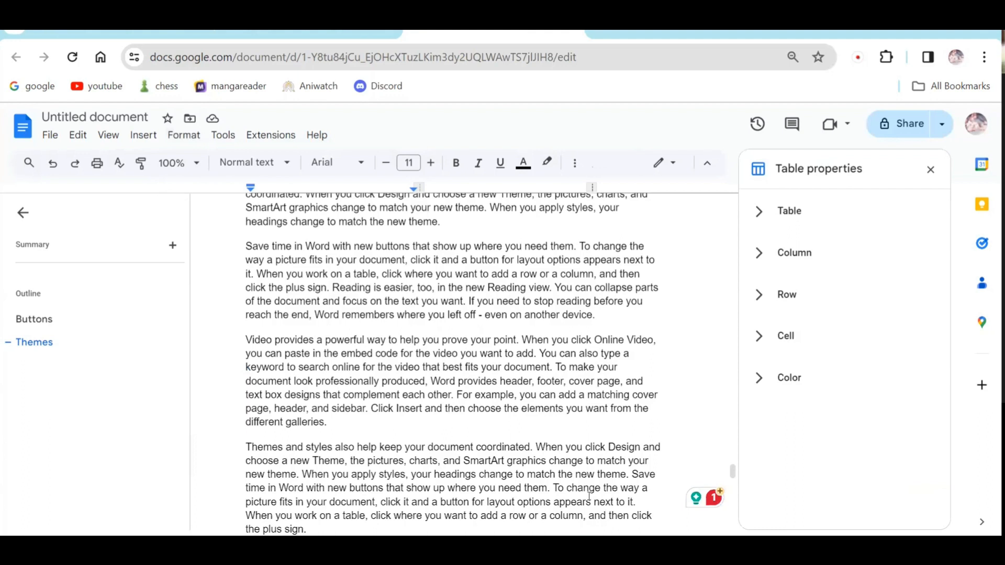
left_click(758, 216)
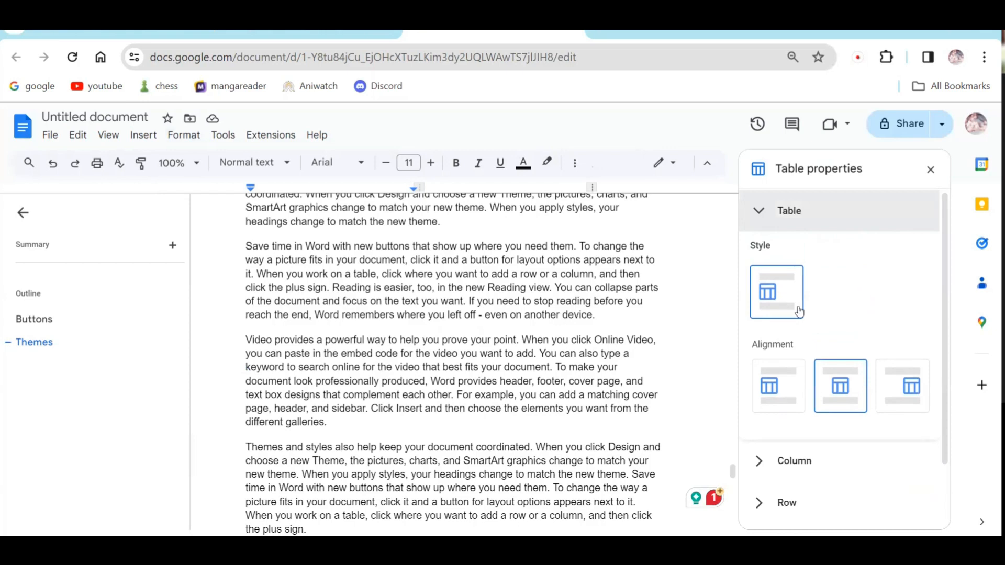
scroll(856, 347, "down", 2)
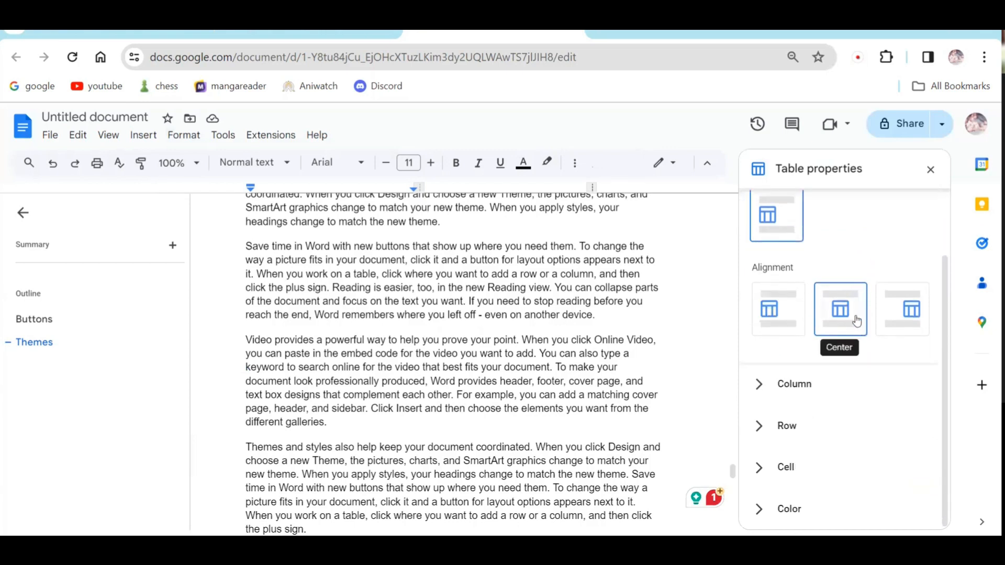
left_click(779, 322)
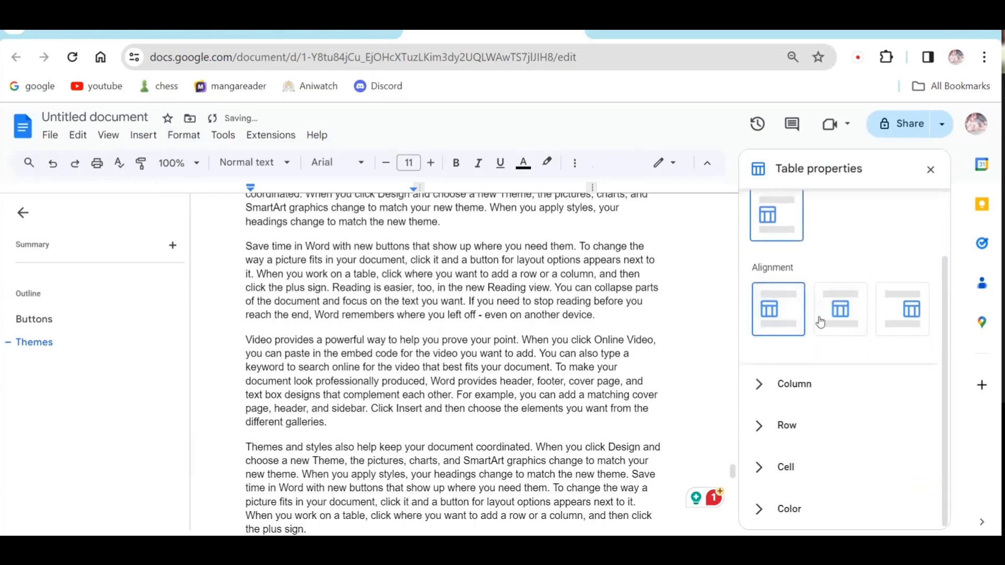
scroll(820, 322, "up", 2)
scroll(828, 330, "down", 2)
Expand the column, row, cell and color sections of the table properties to review their settings.
left_click(753, 390)
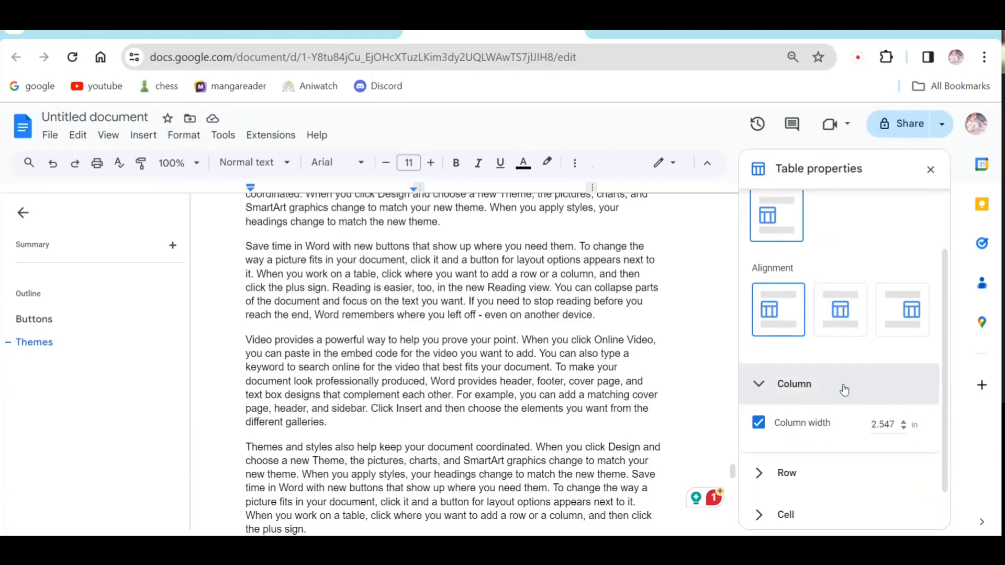
scroll(822, 387, "down", 1)
left_click(802, 424)
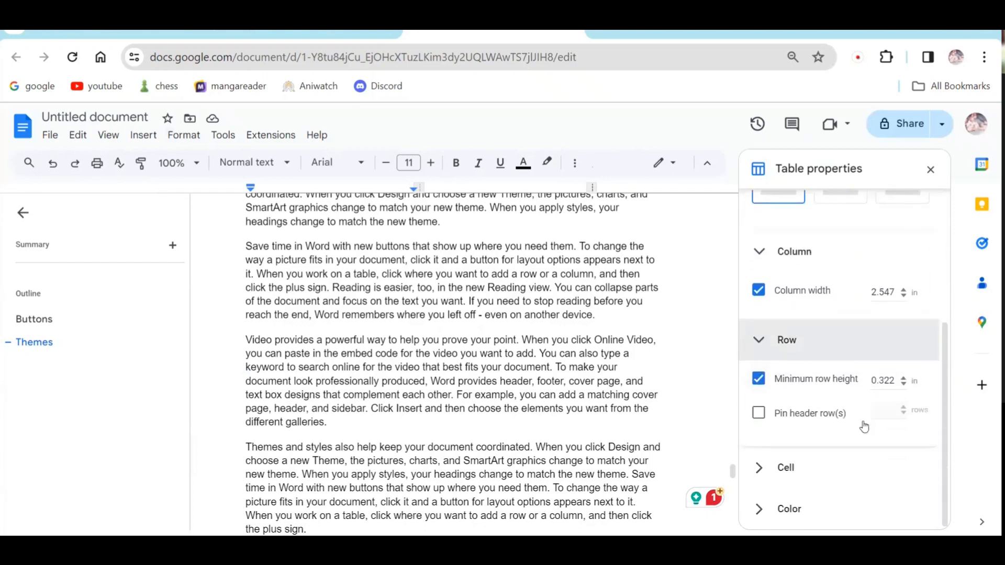
left_click(796, 467)
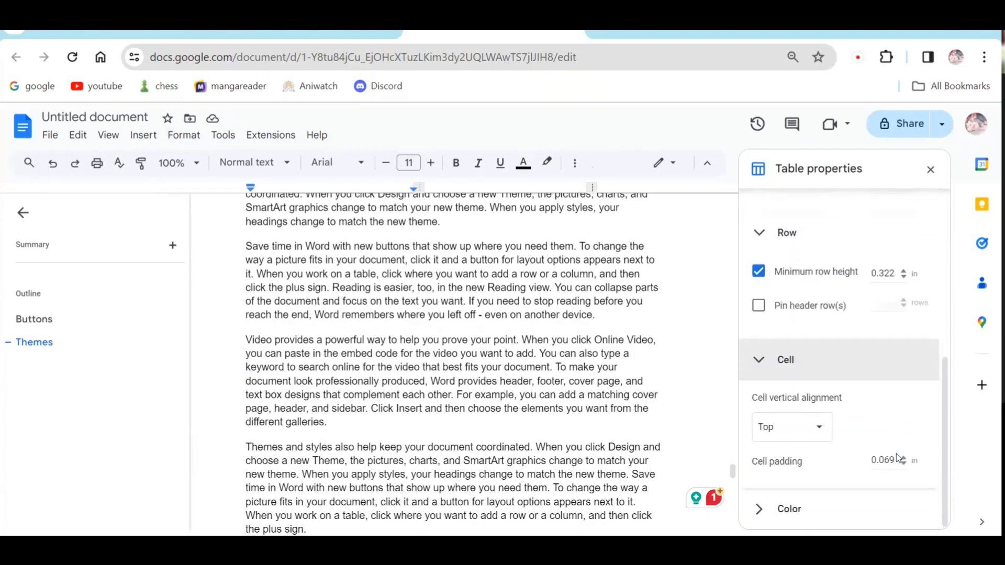
left_click(762, 508)
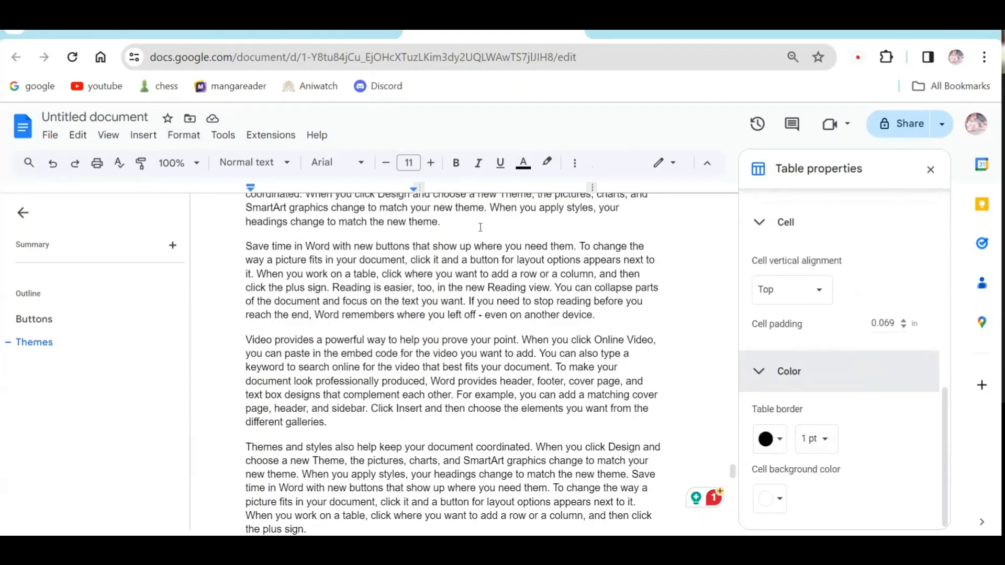
Set the table's cell padding to 0.569 in and its border width to 2.25 pt.
scroll(822, 330, "up", 5)
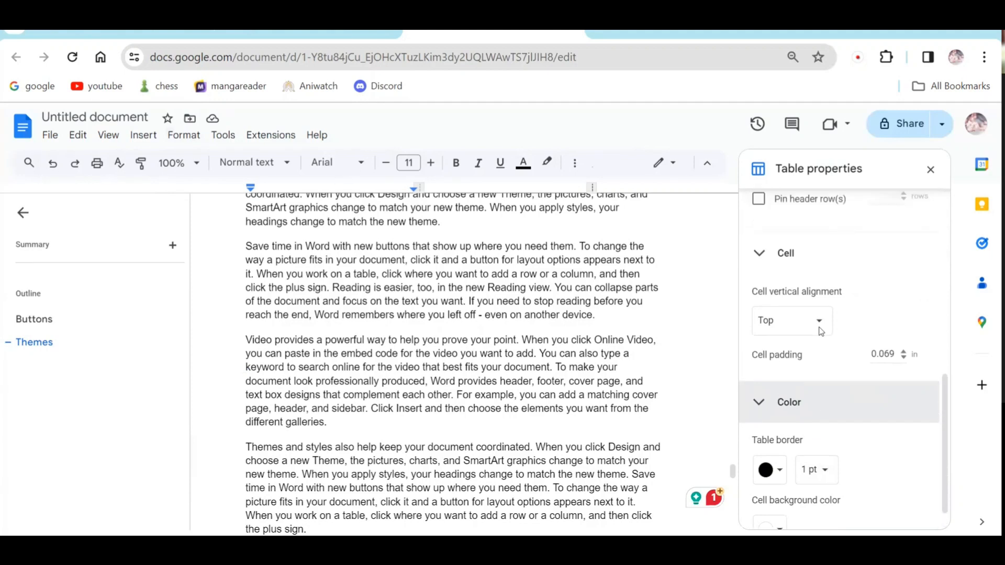
scroll(828, 473, "down", 3)
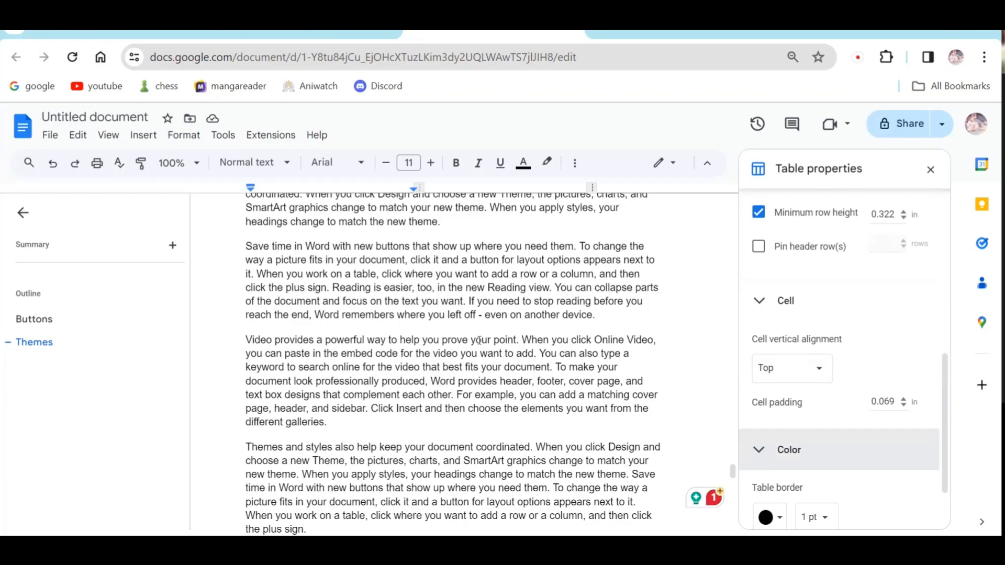
scroll(853, 459, "down", 3)
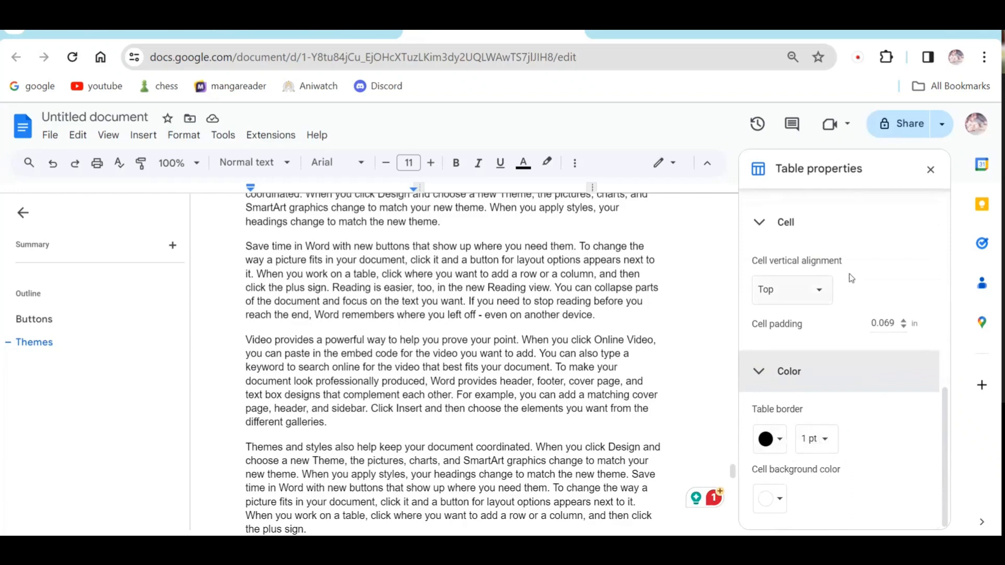
left_click(904, 320)
left_click(905, 321)
left_click(904, 321)
left_click(905, 321)
left_click(818, 439)
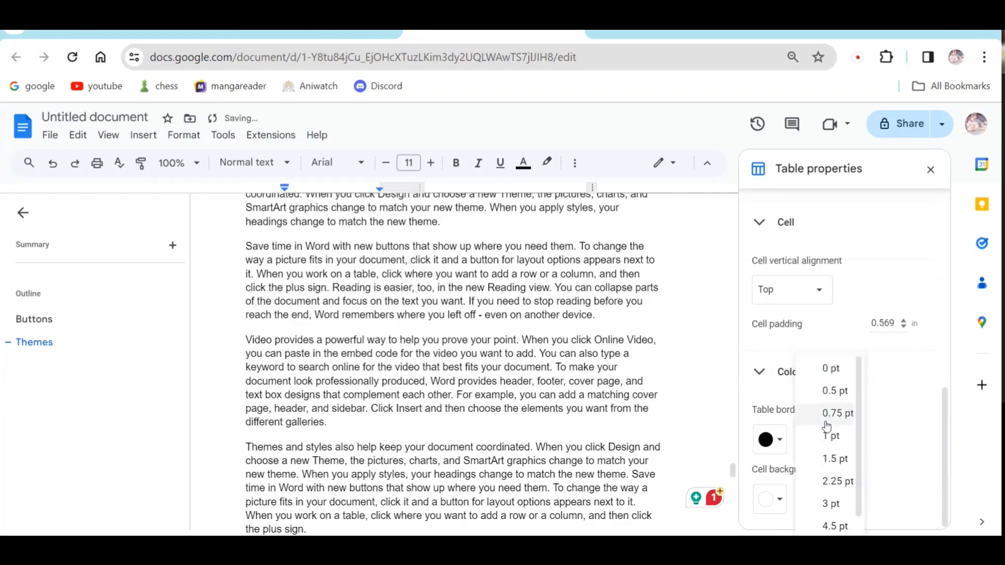
left_click(836, 480)
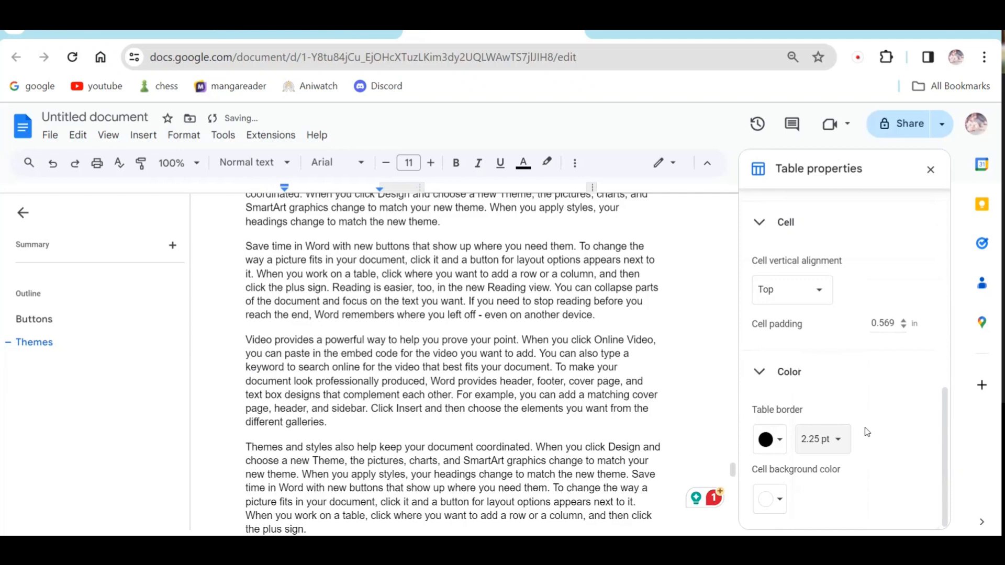
scroll(872, 407, "up", 5)
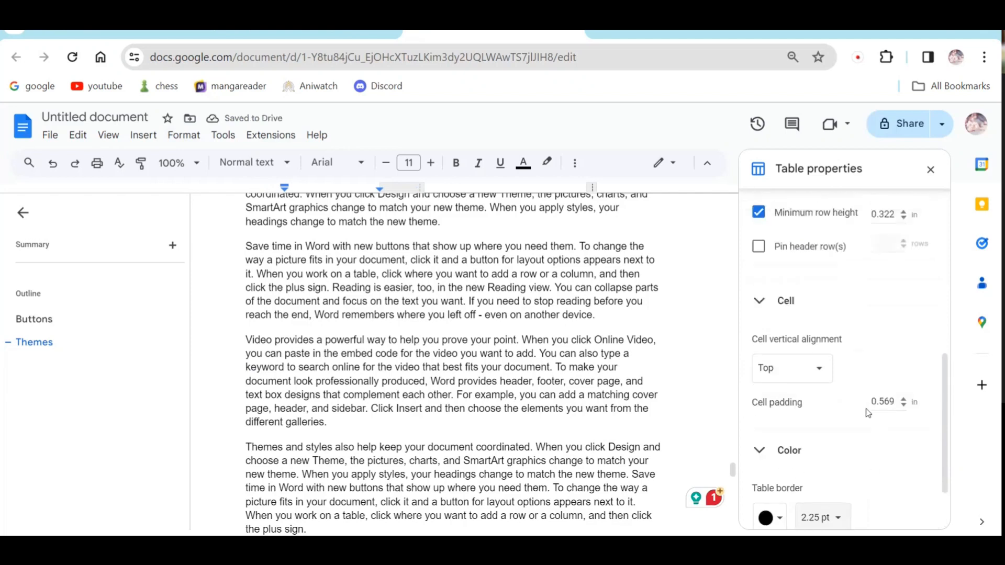
Place the cursor in the body text and check whether the table formatting commands are available there.
left_click(450, 246)
scroll(309, 276, "down", 4)
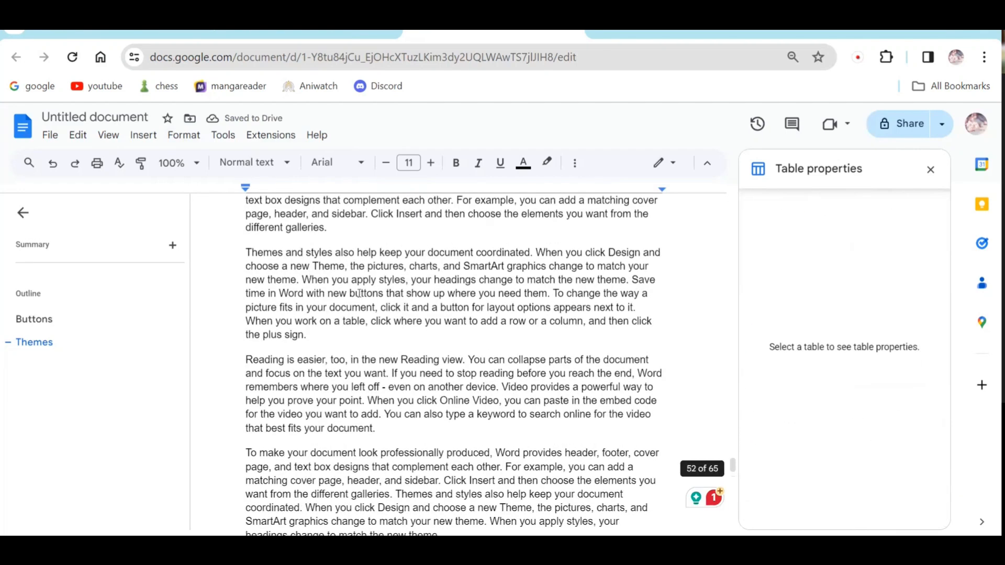
scroll(359, 293, "down", 20)
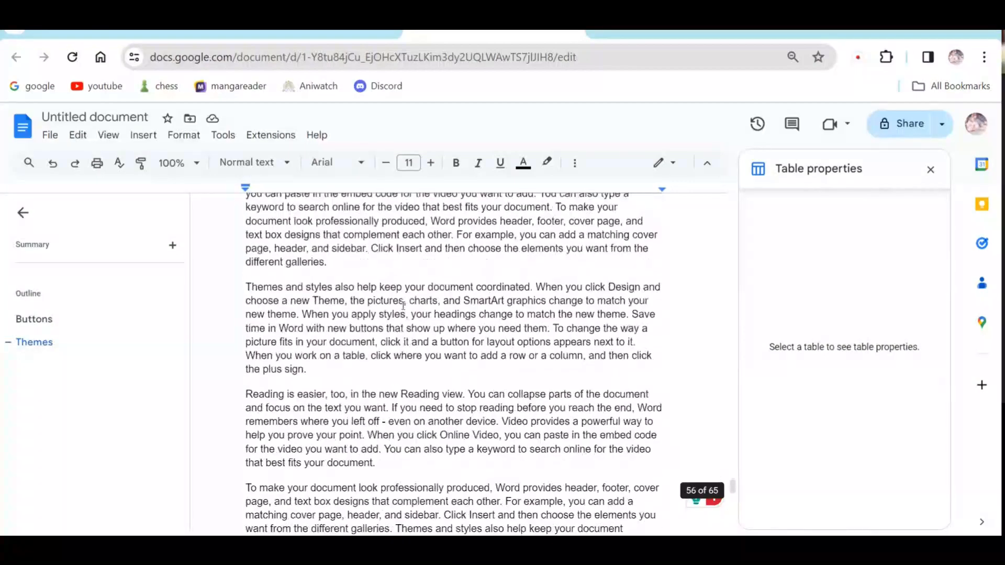
scroll(403, 305, "down", 5)
left_click(183, 135)
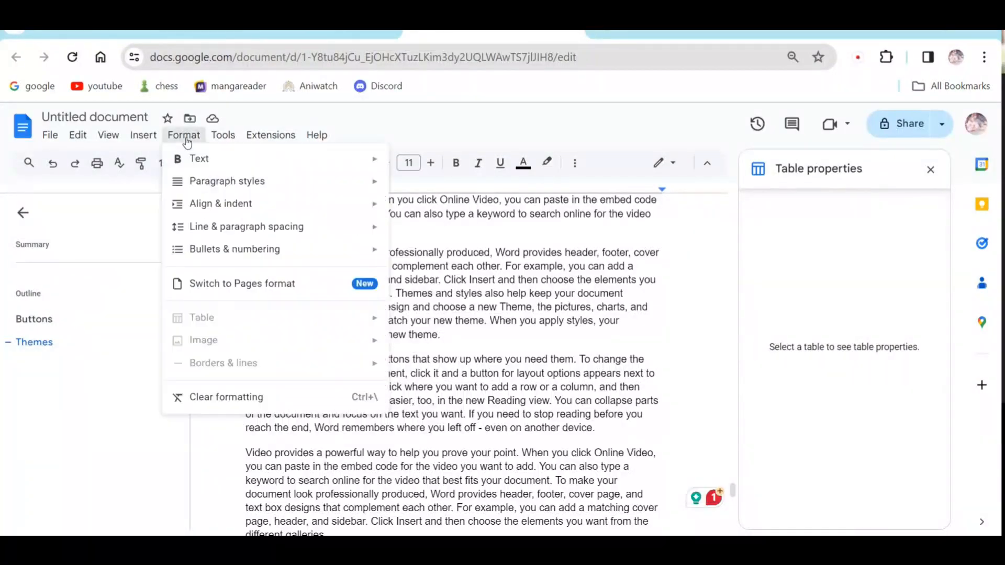
left_click(456, 320)
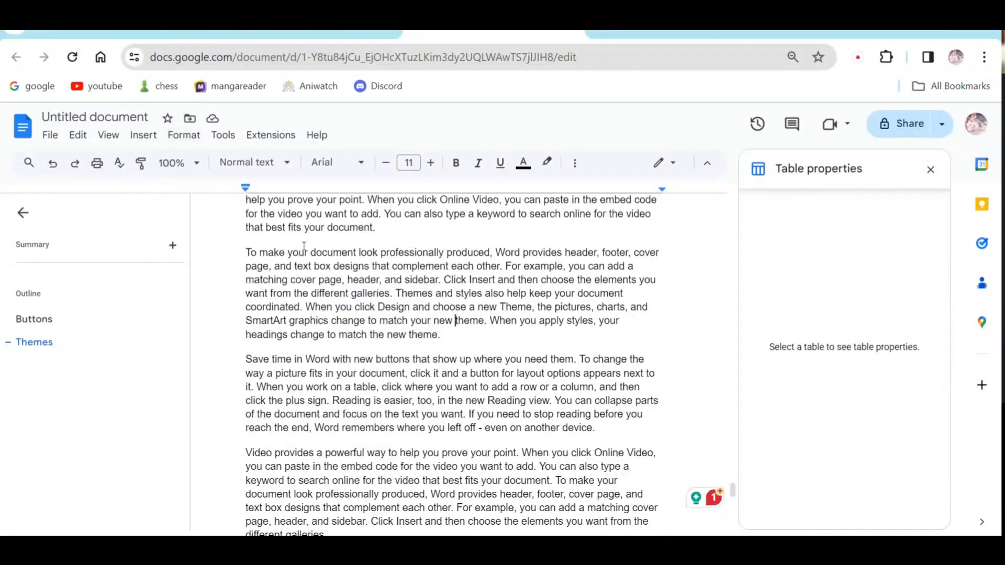
left_click(181, 135)
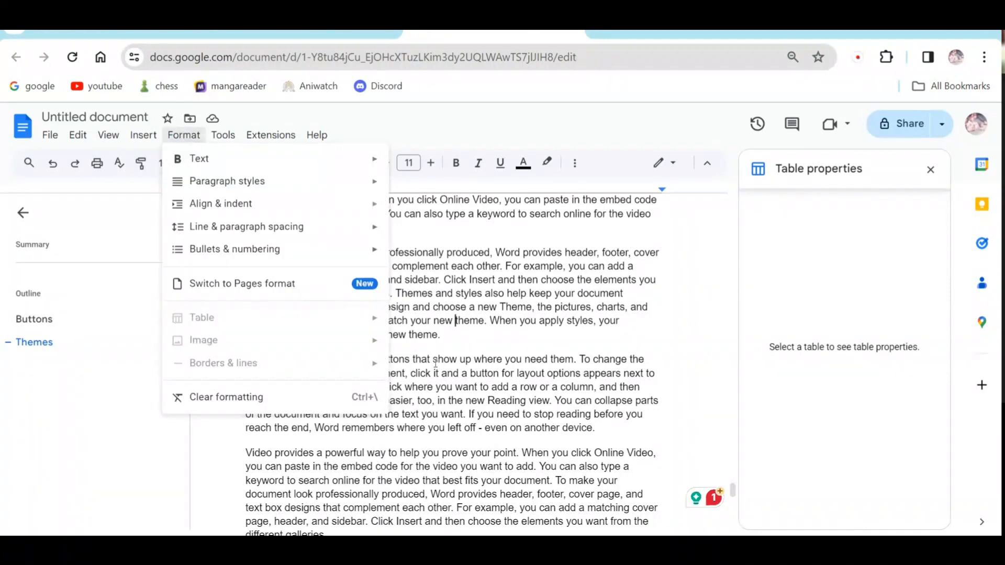
left_click(549, 428)
Place the cursor in an empty second-column cell of the table at the document's end and review the table formatting commands.
scroll(565, 427, "down", 10)
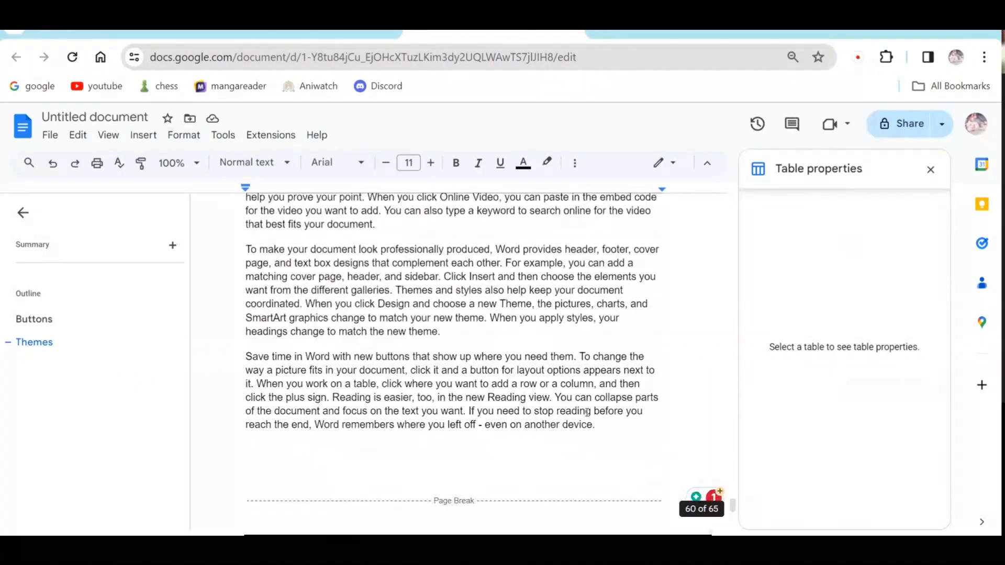
scroll(586, 412, "down", 15)
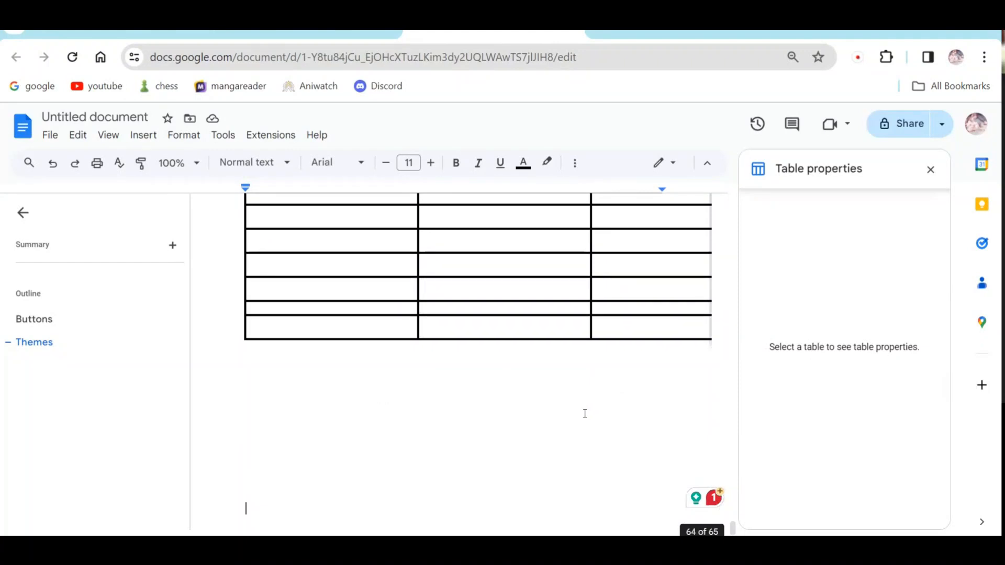
left_click(386, 341)
left_click(480, 287)
left_click(183, 135)
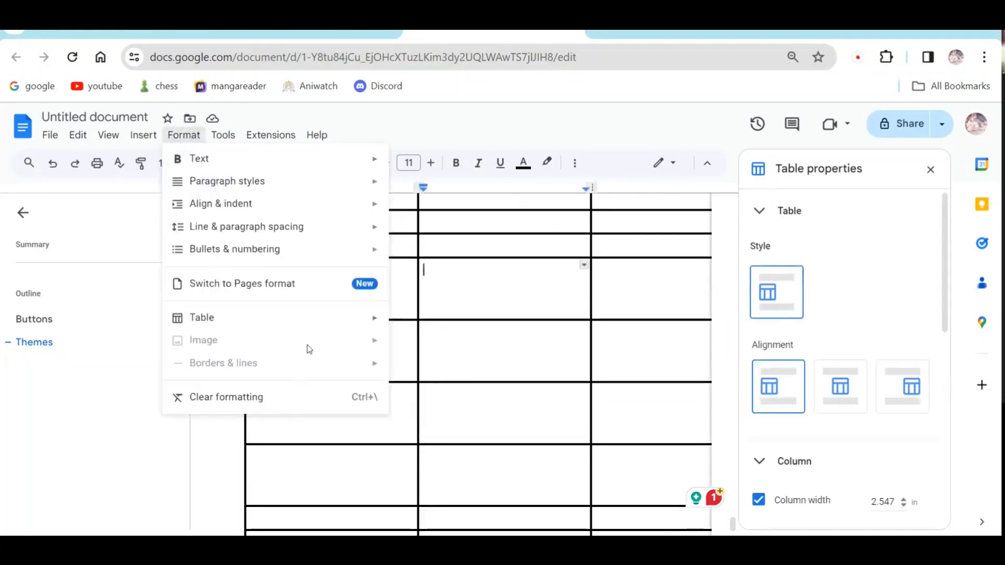
mouse_move(280, 317)
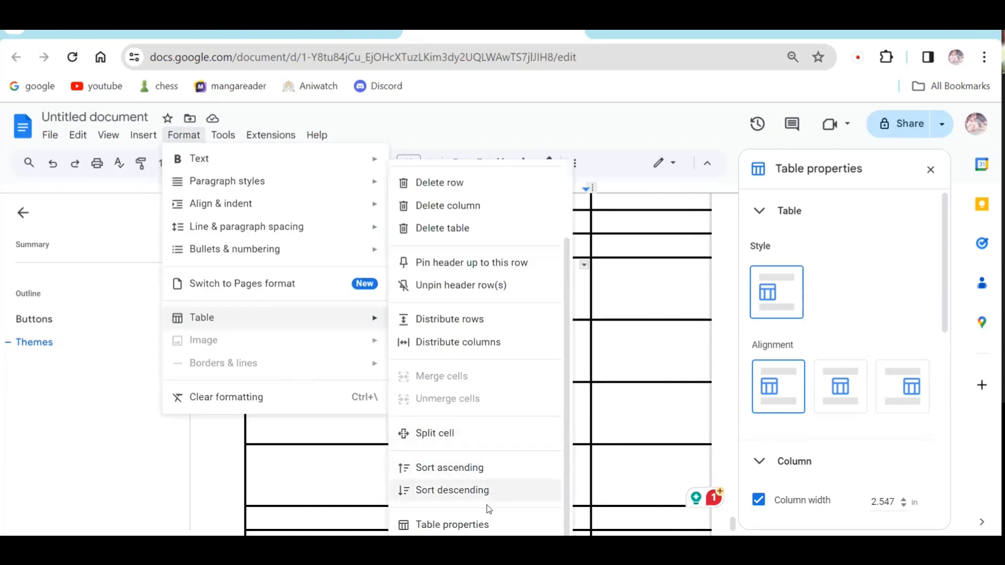
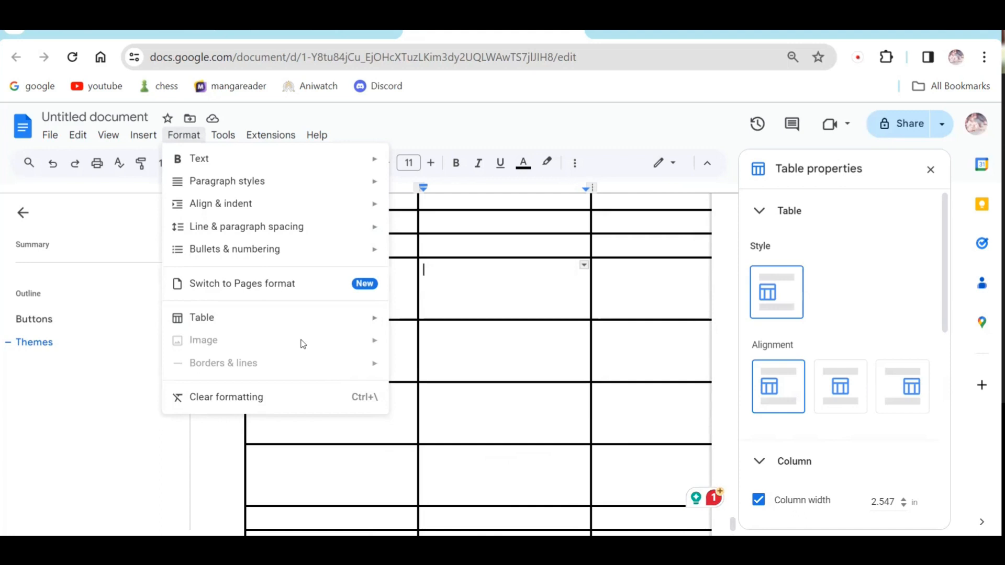
left_click(440, 350)
scroll(437, 353, "down", 15)
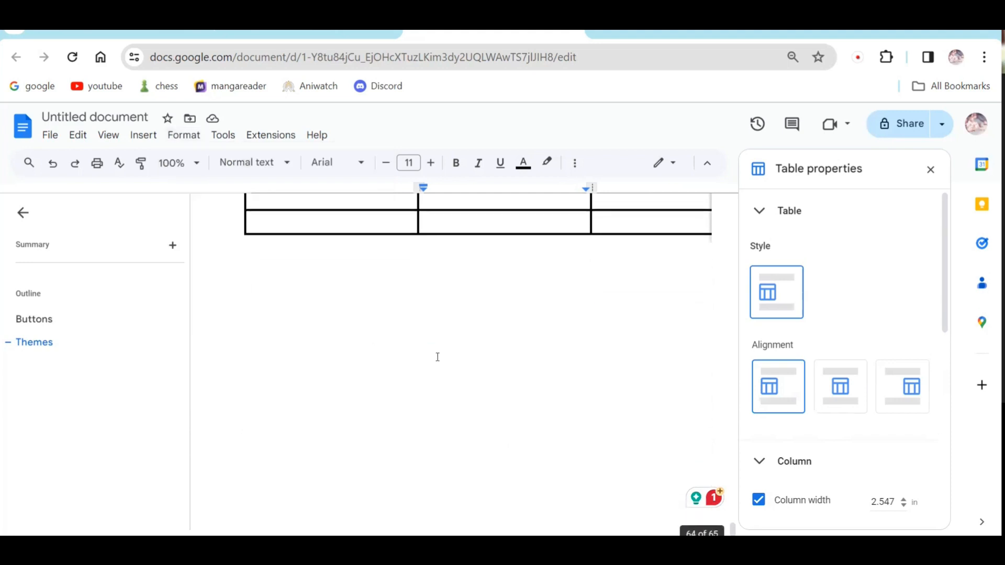
scroll(435, 469, "down", 3)
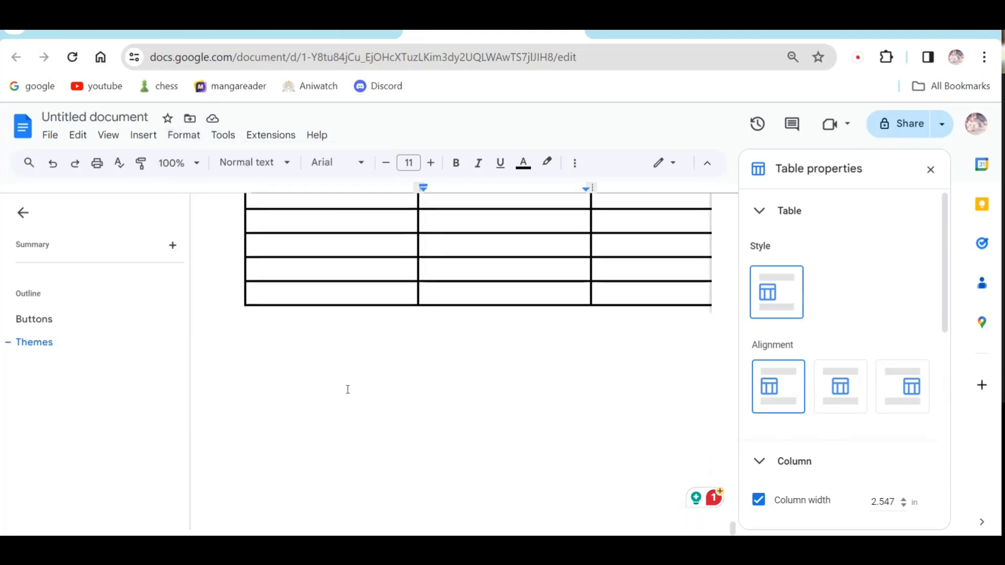
Compare the availability of the table formatting commands with the cursor below the table and inside its last row.
left_click(400, 392)
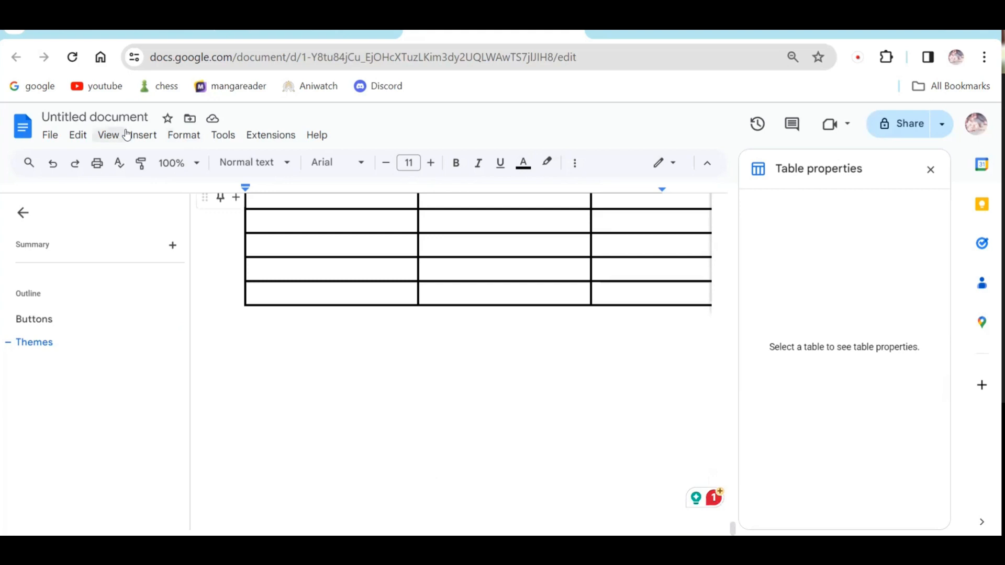
left_click(182, 137)
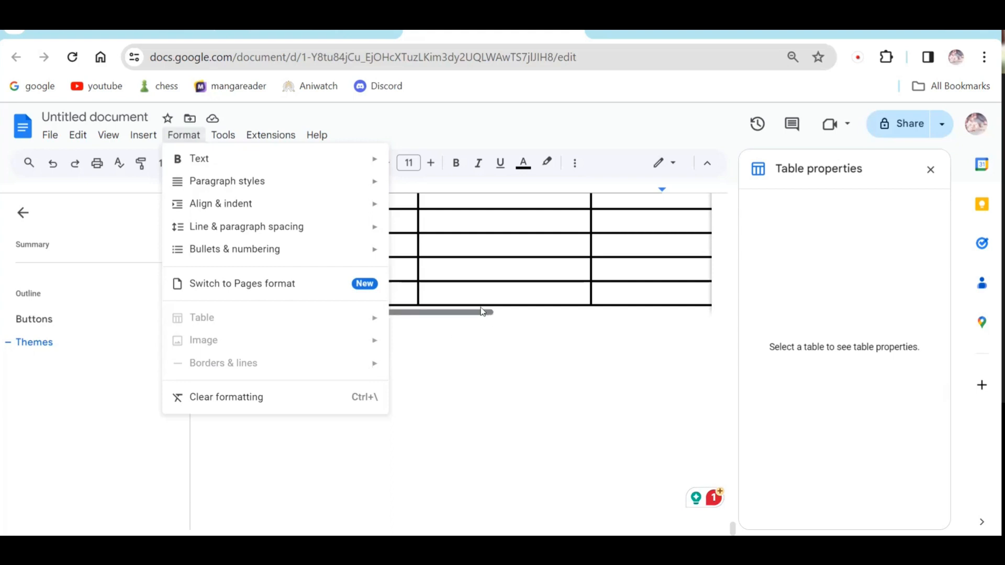
left_click(517, 289)
scroll(517, 304, "up", 5)
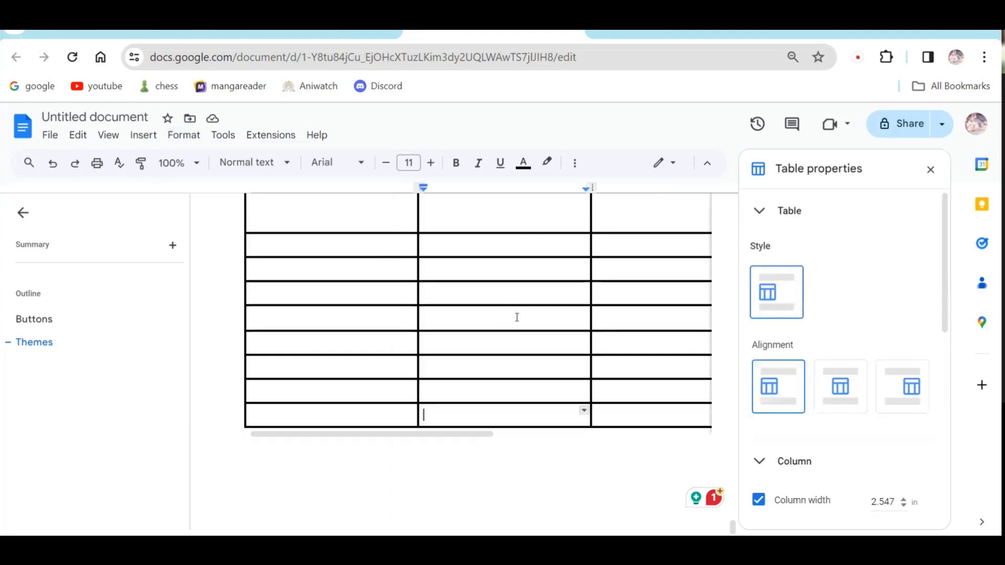
left_click(184, 136)
scroll(502, 314, "down", 10)
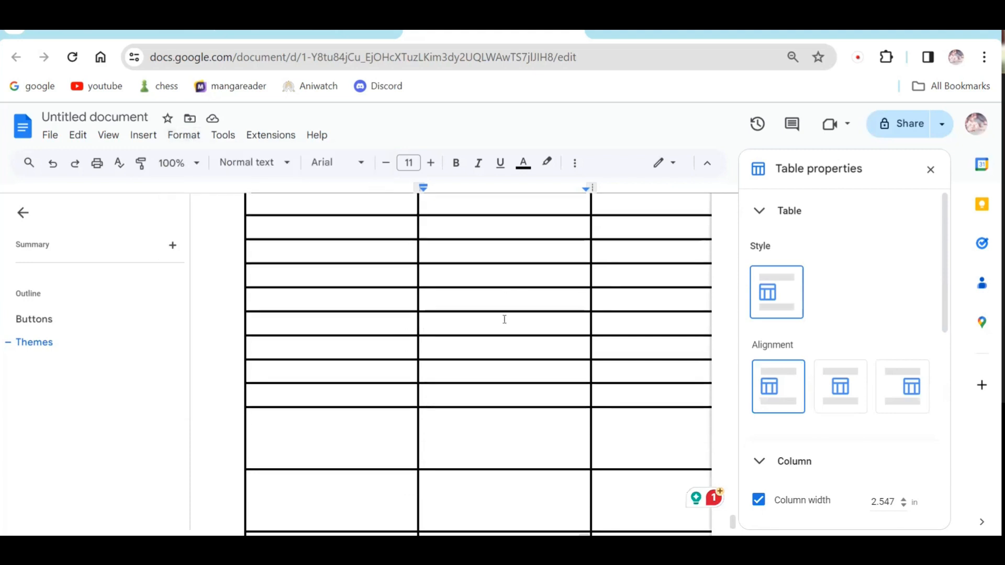
Select two adjacent empty cells in the second column and check which formatting commands are available for them.
left_click_drag(457, 291, 491, 317)
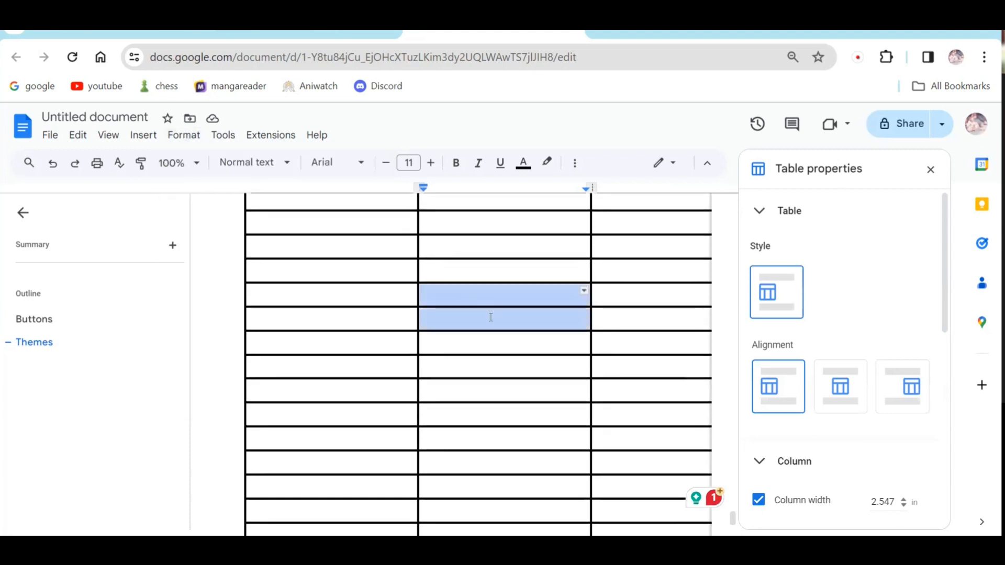
left_click(183, 135)
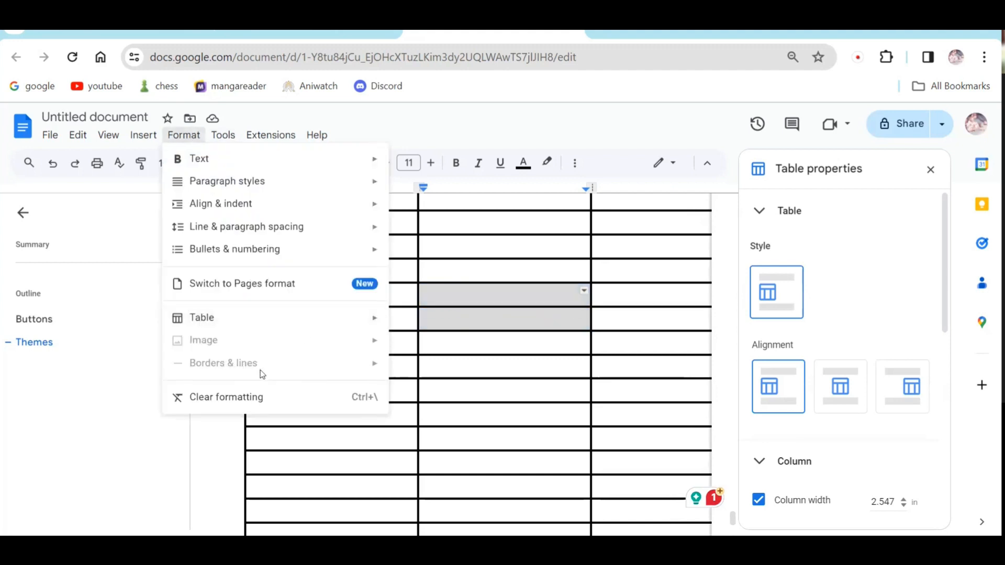
left_click(448, 358)
scroll(448, 358, "down", 5)
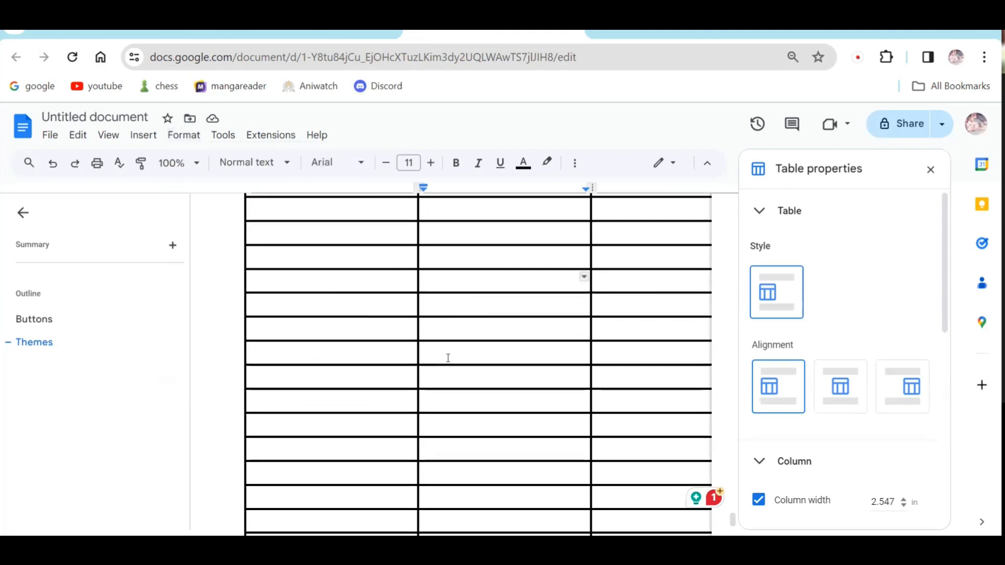
scroll(448, 358, "down", 3)
scroll(413, 352, "up", 3)
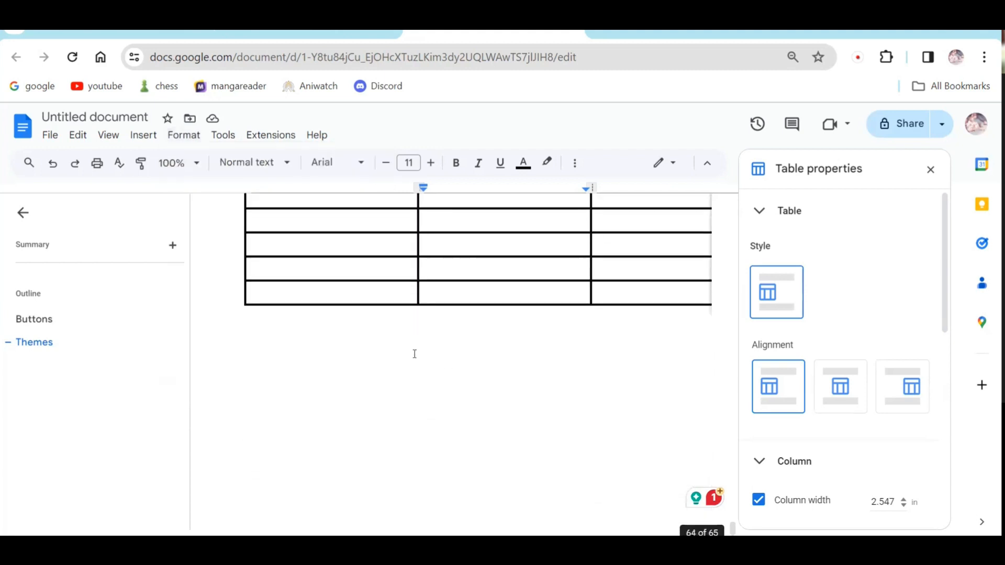
left_click(412, 358)
type("Section A")
key("ctrl+z")
Start a new drawing to insert into the document.
scroll(413, 358, "up", 10)
scroll(411, 358, "up", 10)
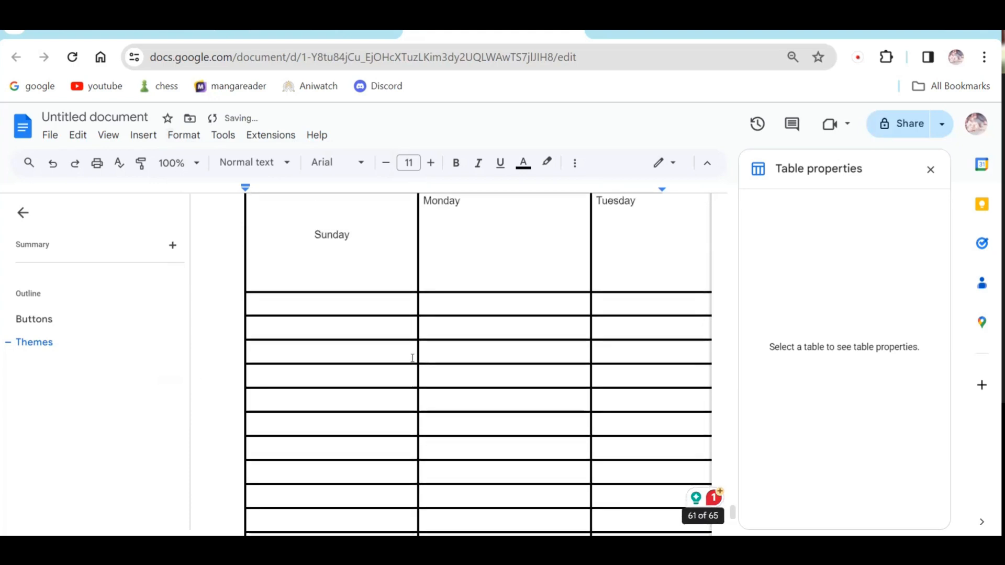
scroll(414, 349, "up", 3)
scroll(414, 349, "down", 3)
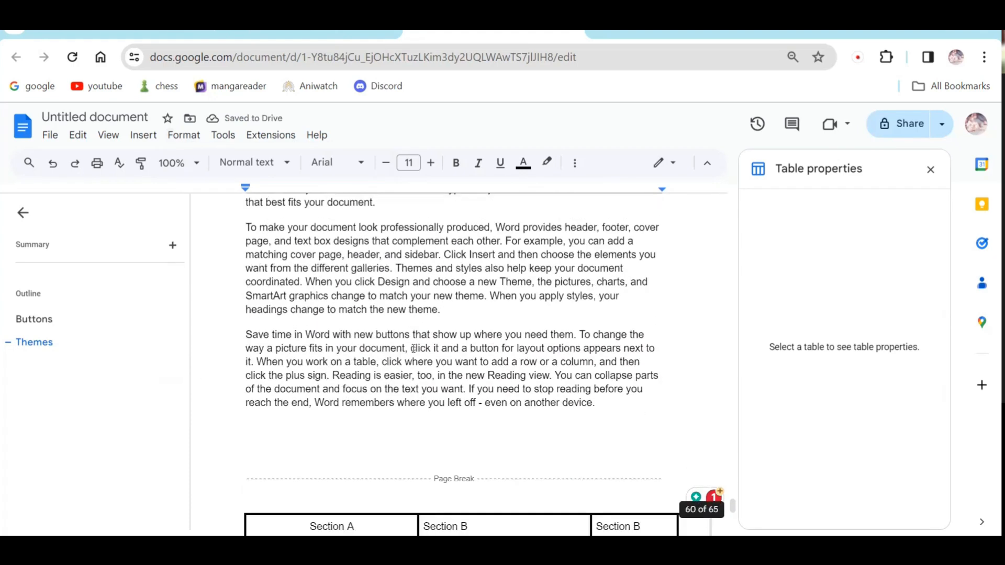
left_click(142, 135)
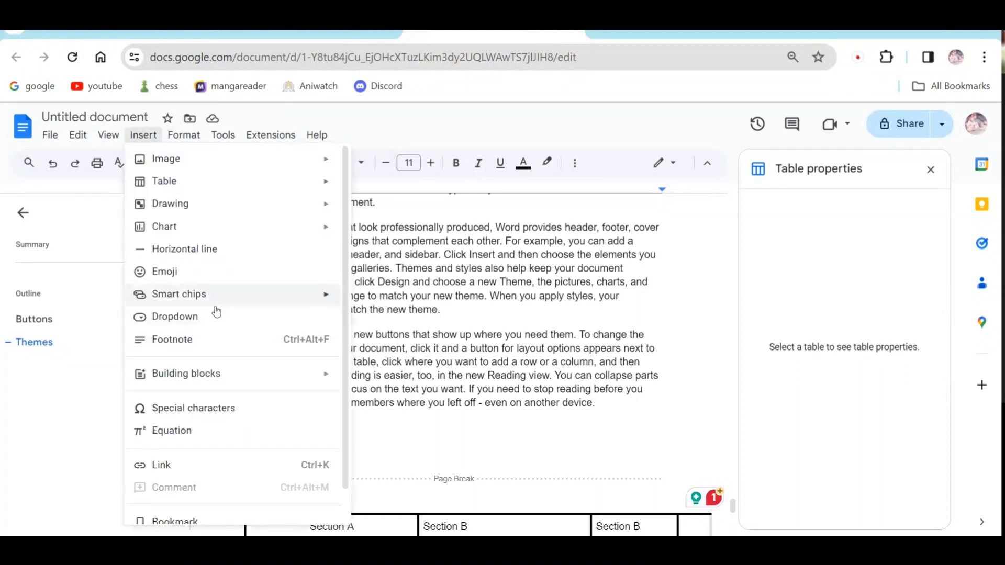
mouse_move(213, 205)
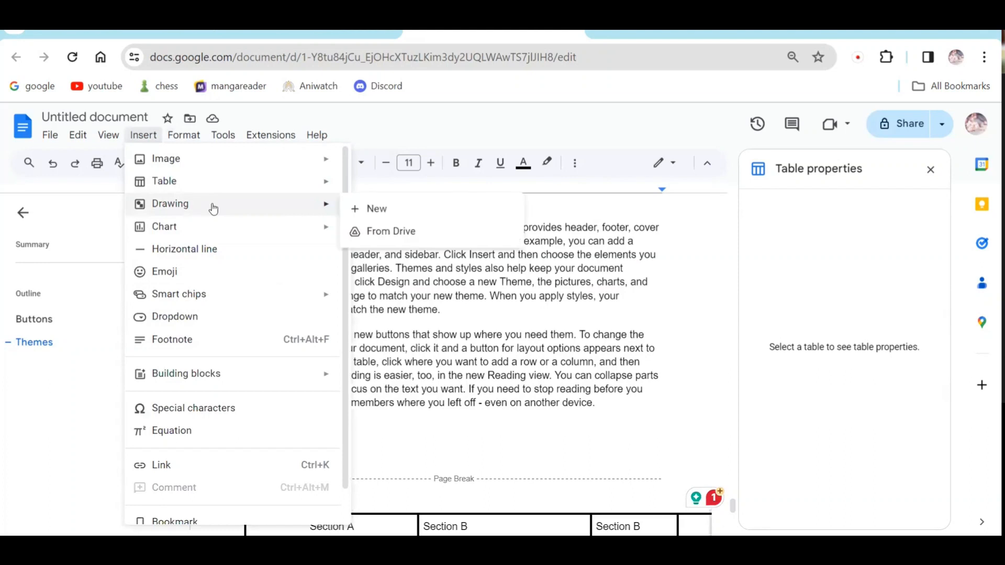
left_click(426, 209)
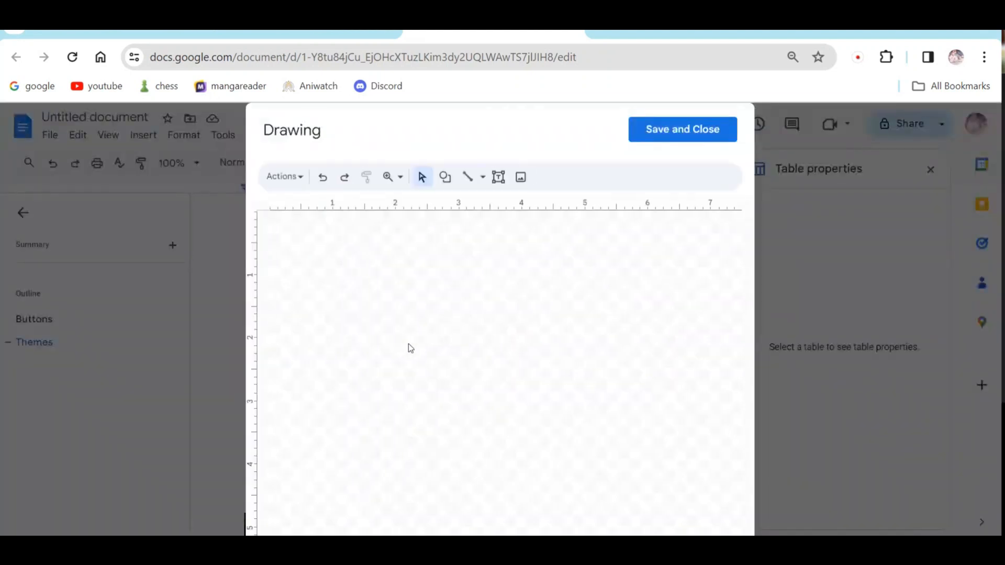
Draw a circle about 2.5 in across near the middle of the drawing canvas using the oval shape.
left_click(446, 176)
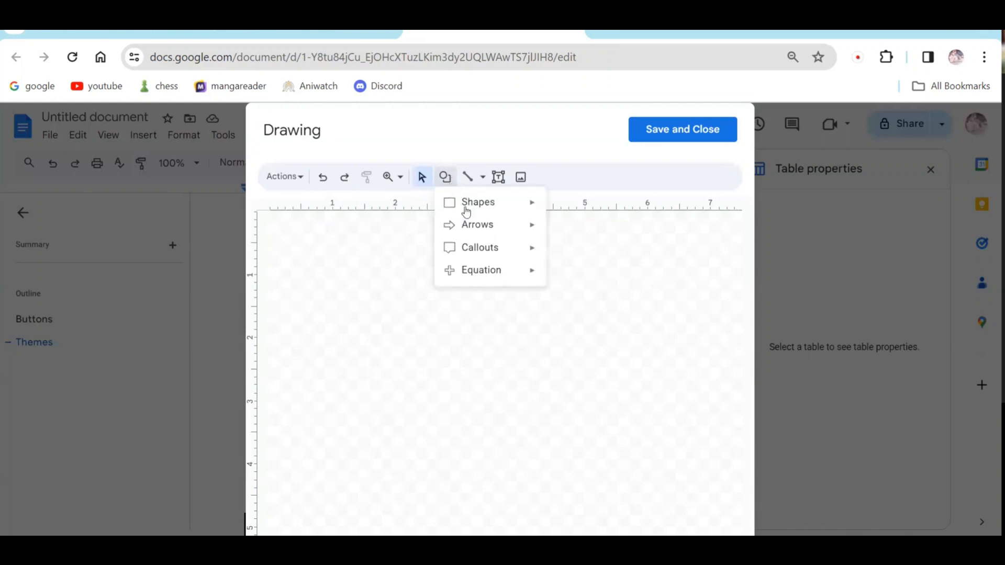
mouse_move(488, 207)
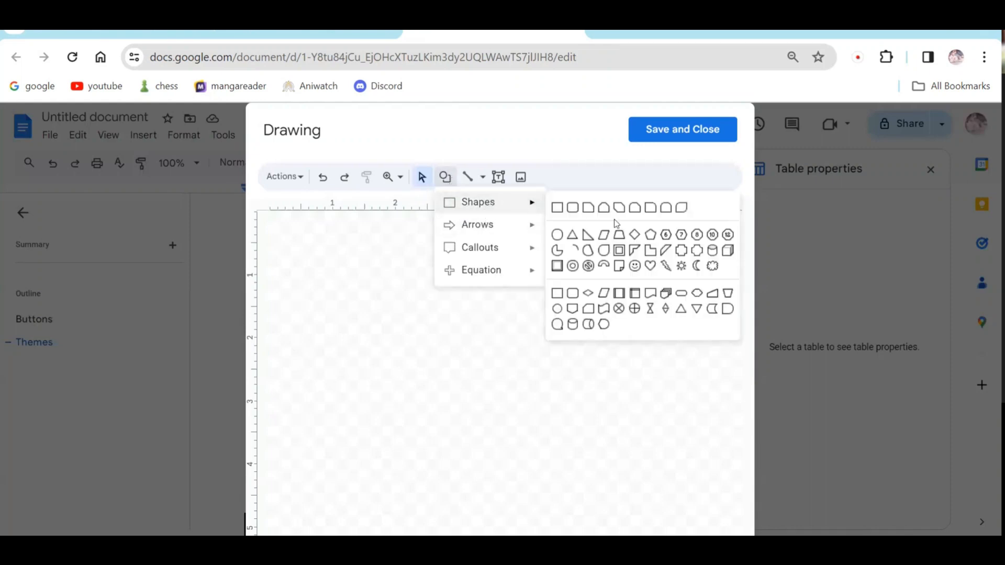
left_click(566, 236)
left_click_drag(399, 329, 557, 485)
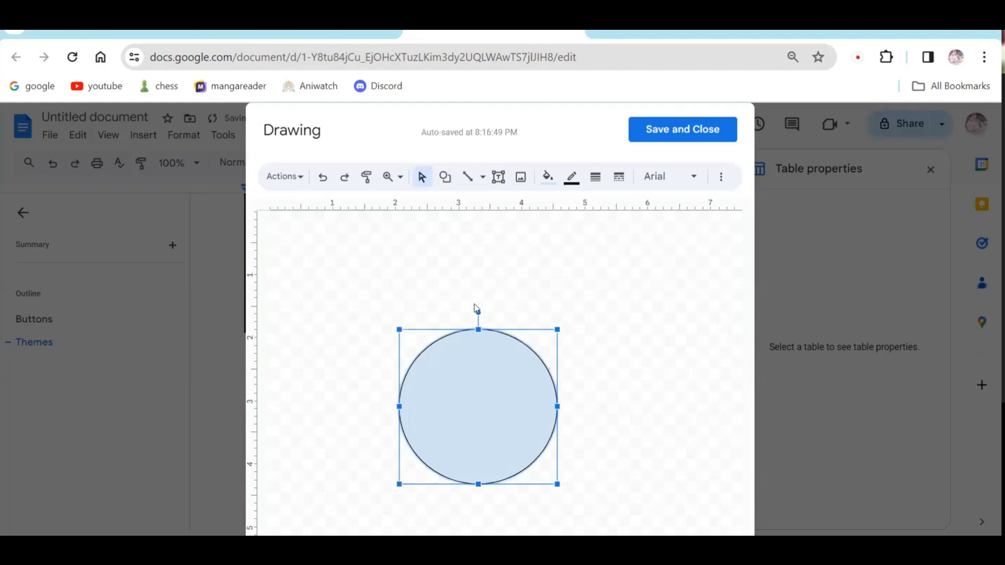
scroll(733, 277, "down", 1)
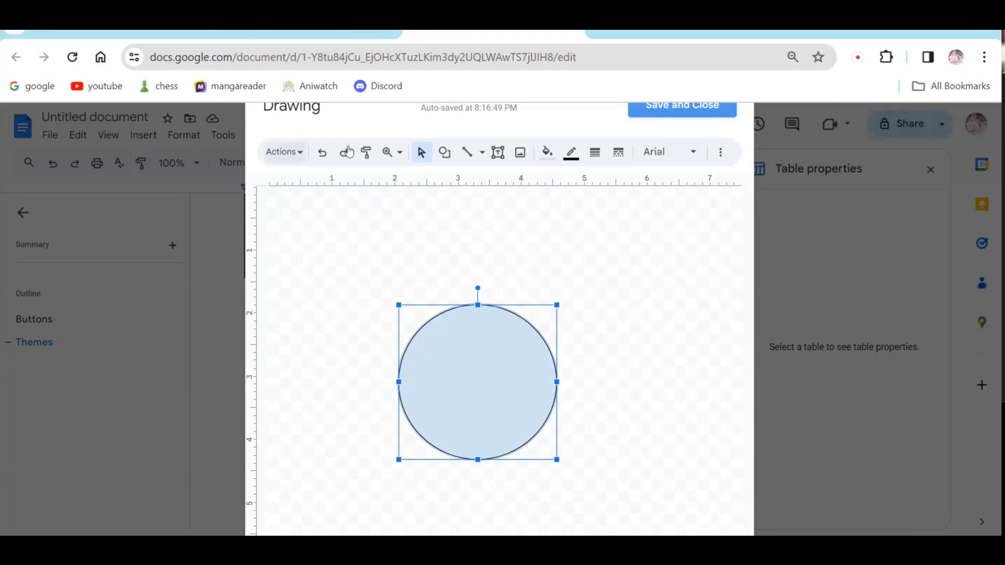
Save the circle drawing into the document and give it a 12pt border.
left_click(653, 112)
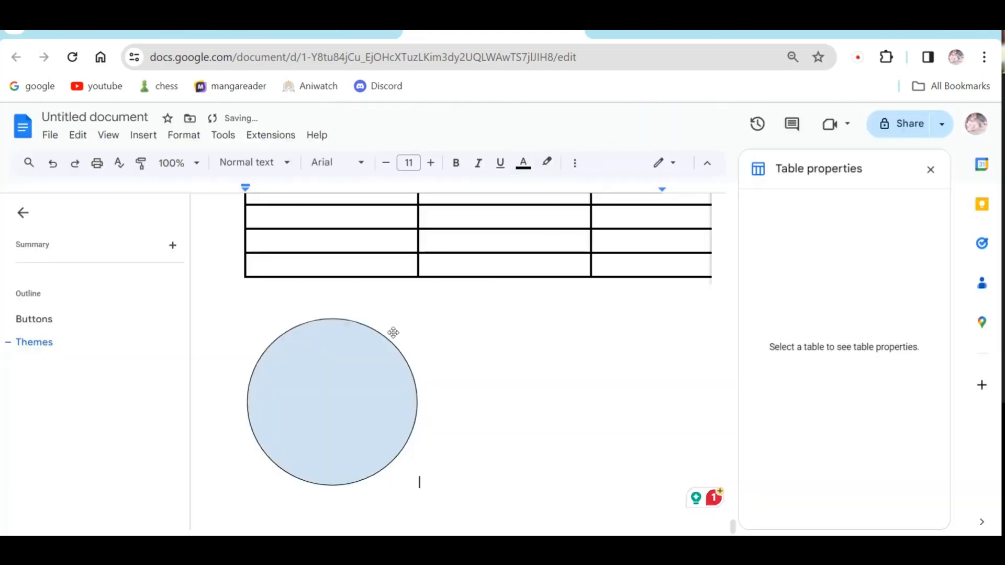
left_click(337, 339)
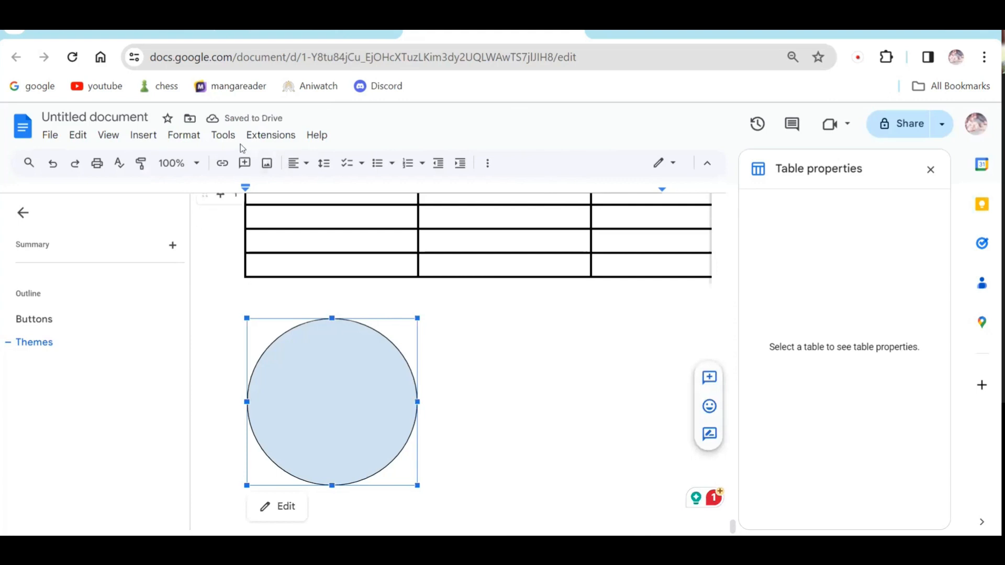
left_click(186, 135)
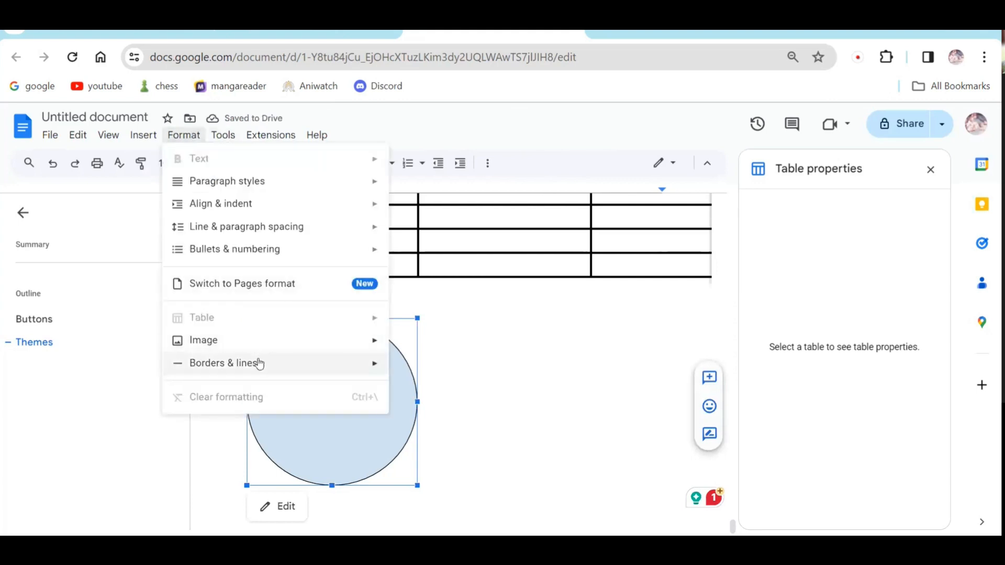
mouse_move(260, 364)
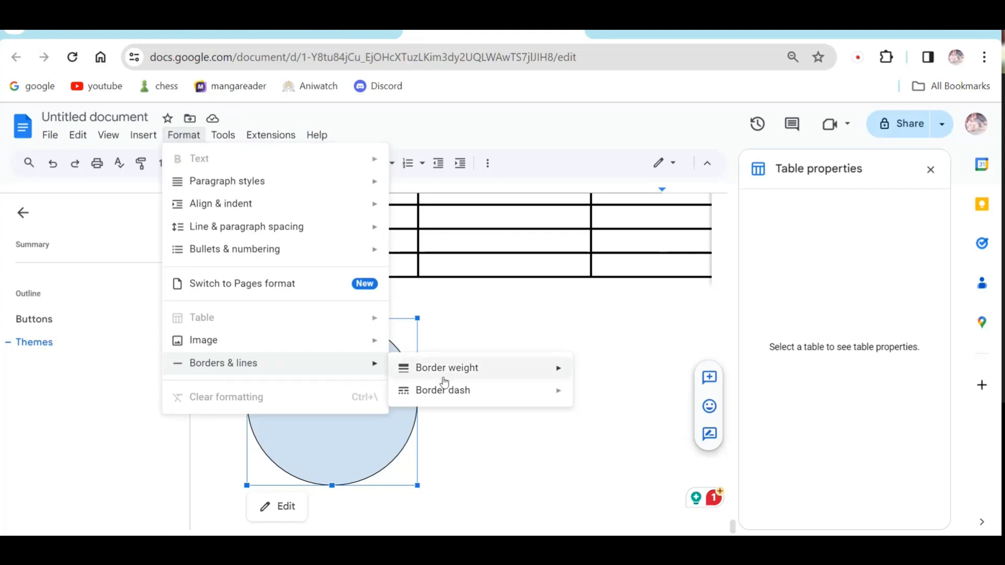
mouse_move(475, 366)
left_click(608, 318)
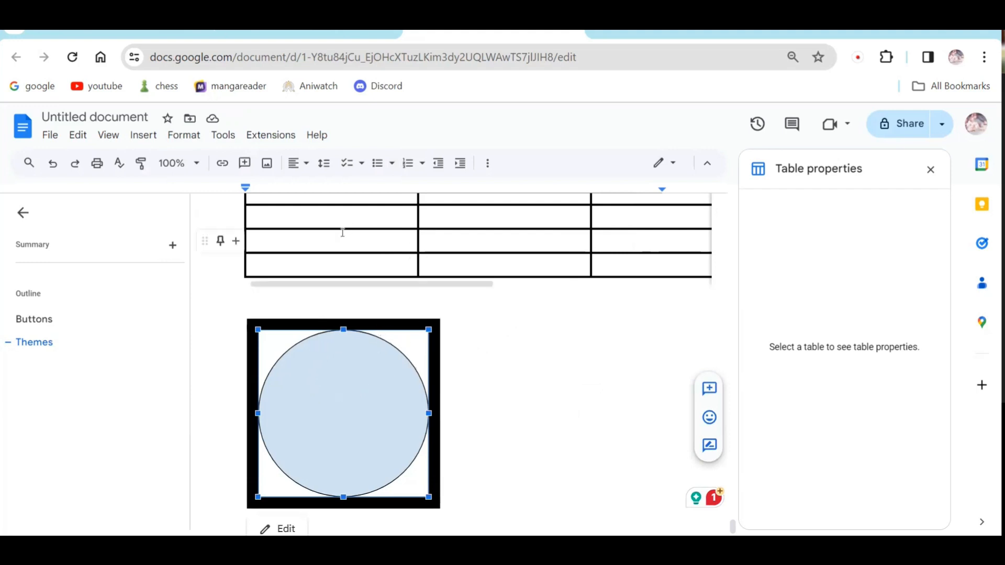
Apply a dotted border dash style to the circle drawing below the table.
left_click(184, 135)
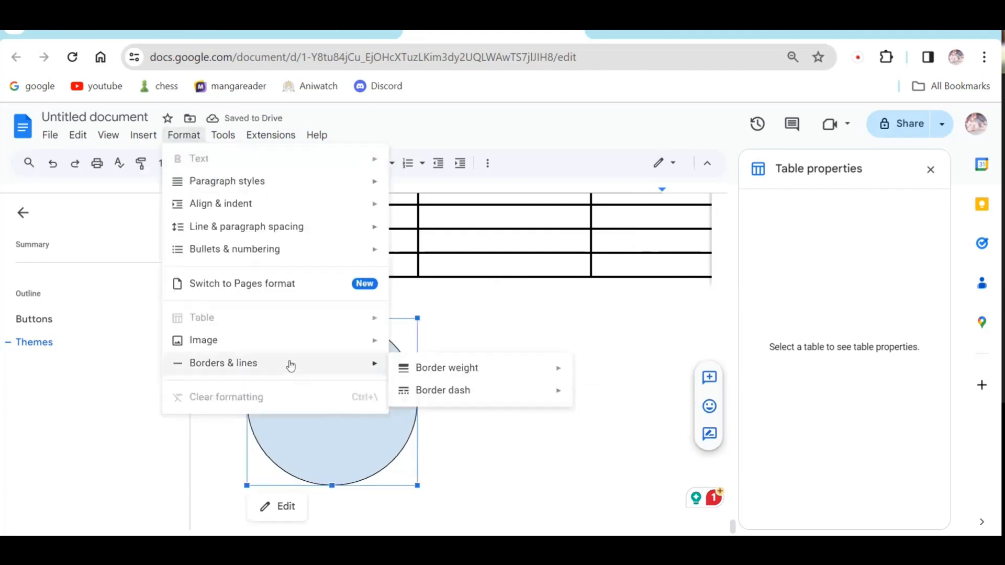
mouse_move(439, 393)
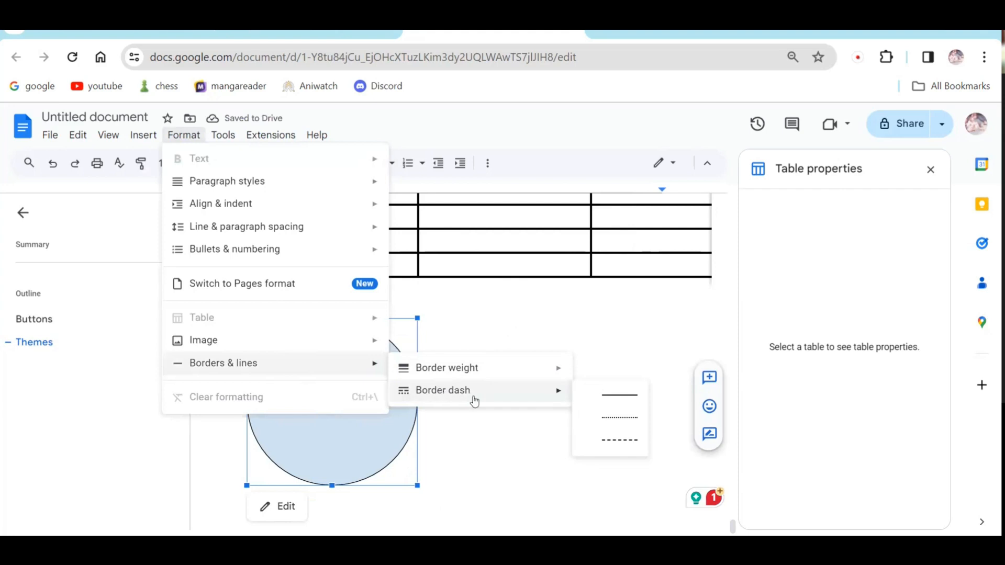
left_click(617, 421)
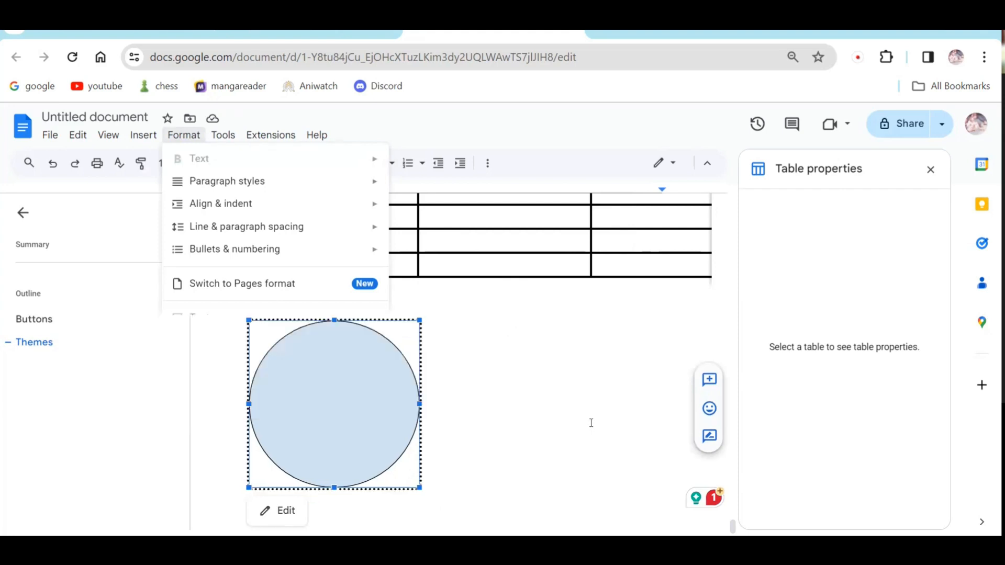
Delete the circle drawing and check which formatting commands are available with no object selected.
left_click(411, 393)
key("Delete")
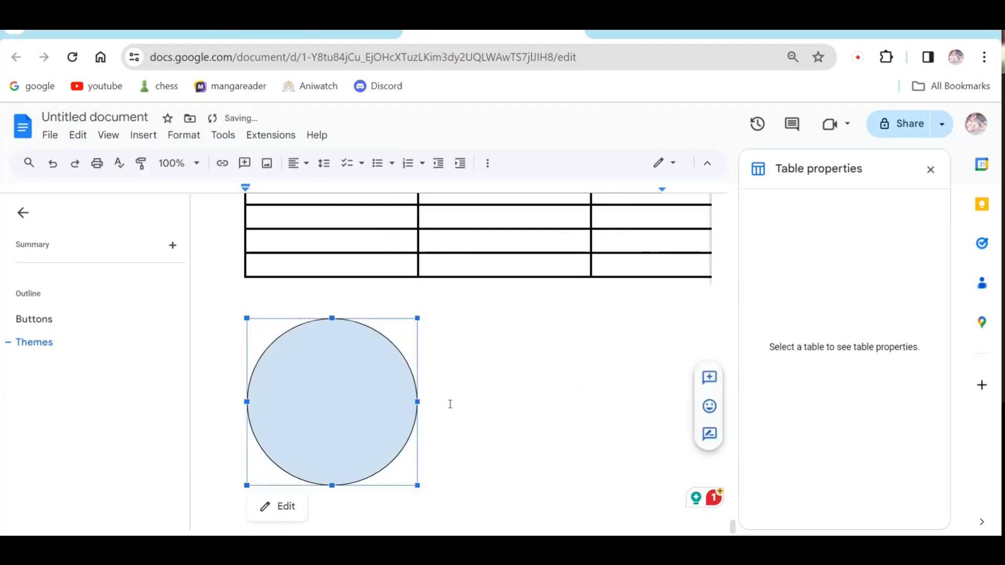
left_click(193, 139)
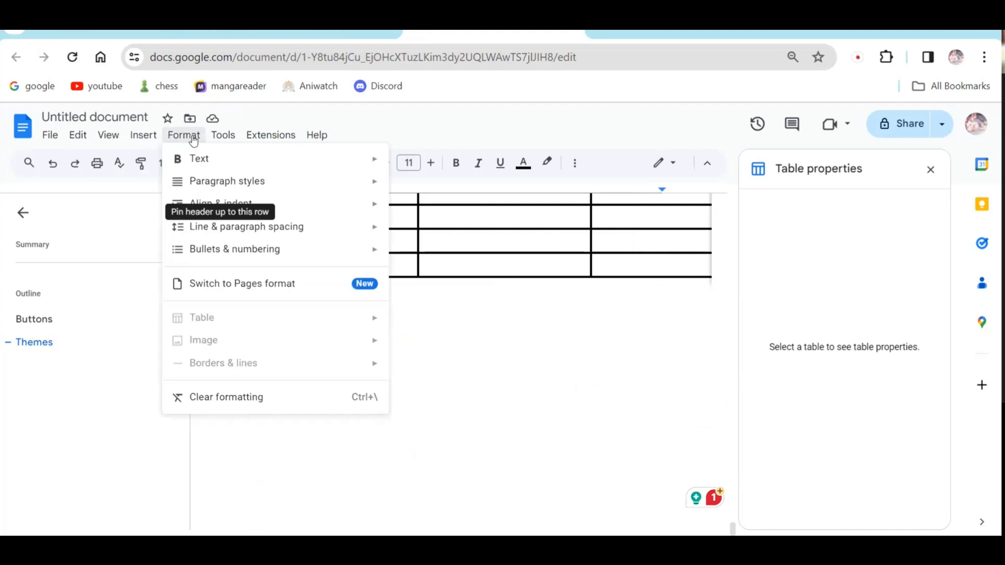
left_click(447, 312)
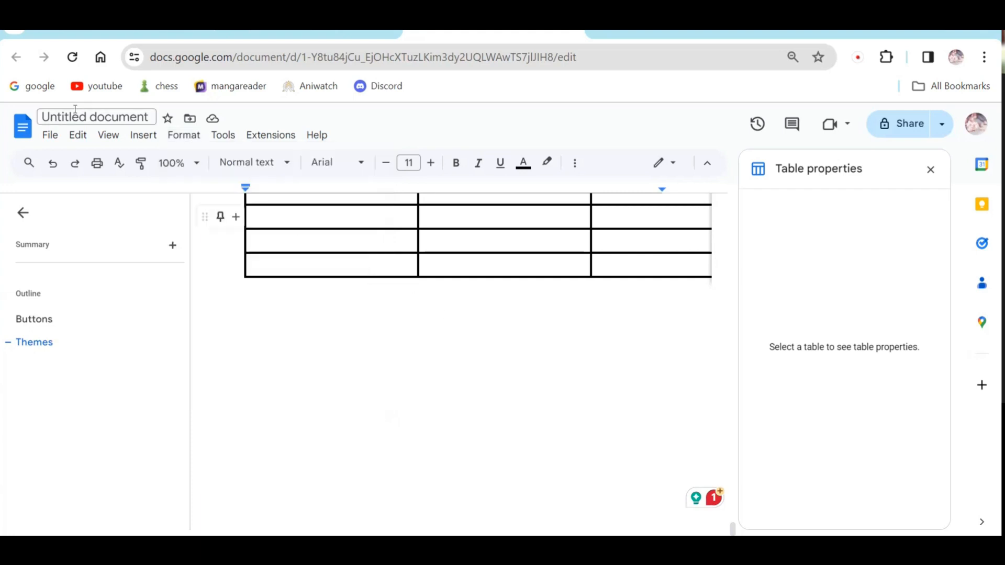
Start inserting an image from the computer and show the folder's files as extra large icons.
left_click(143, 135)
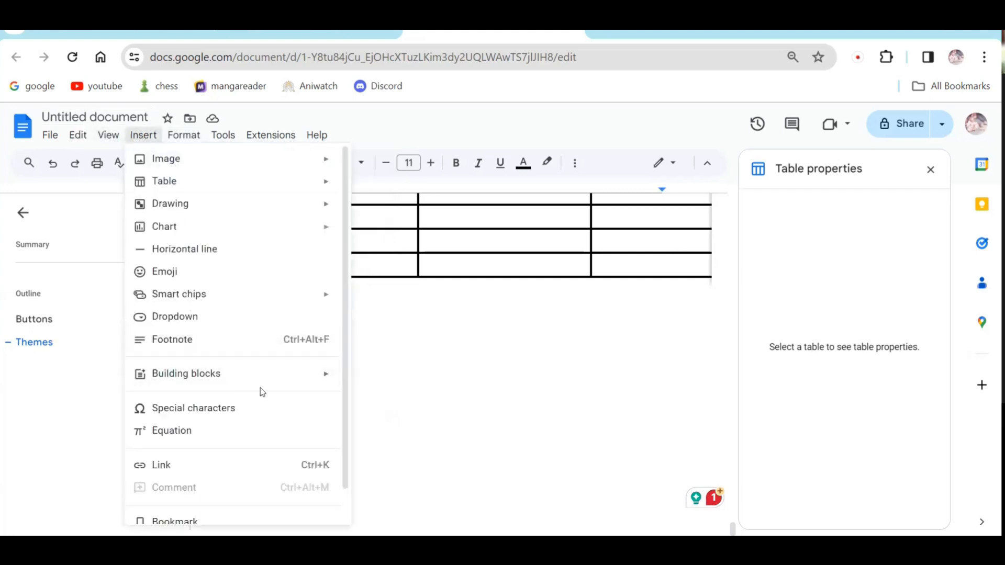
scroll(231, 427, "down", 1)
scroll(231, 426, "up", 1)
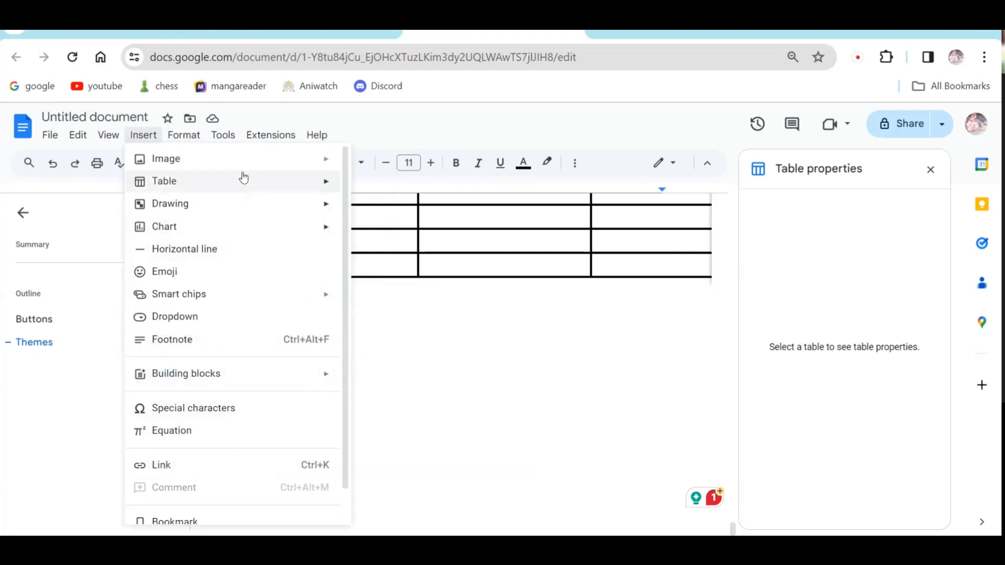
mouse_move(240, 165)
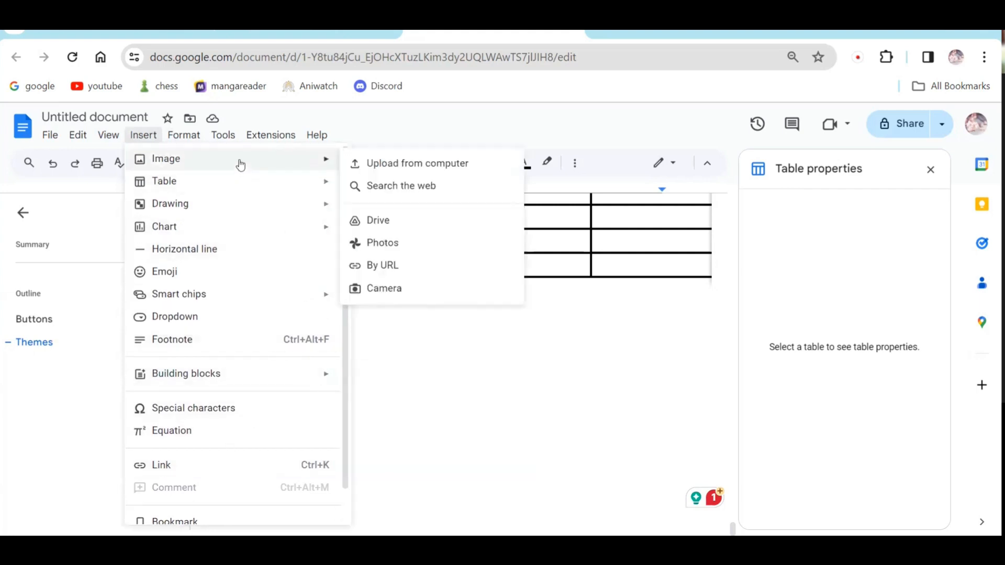
left_click(444, 171)
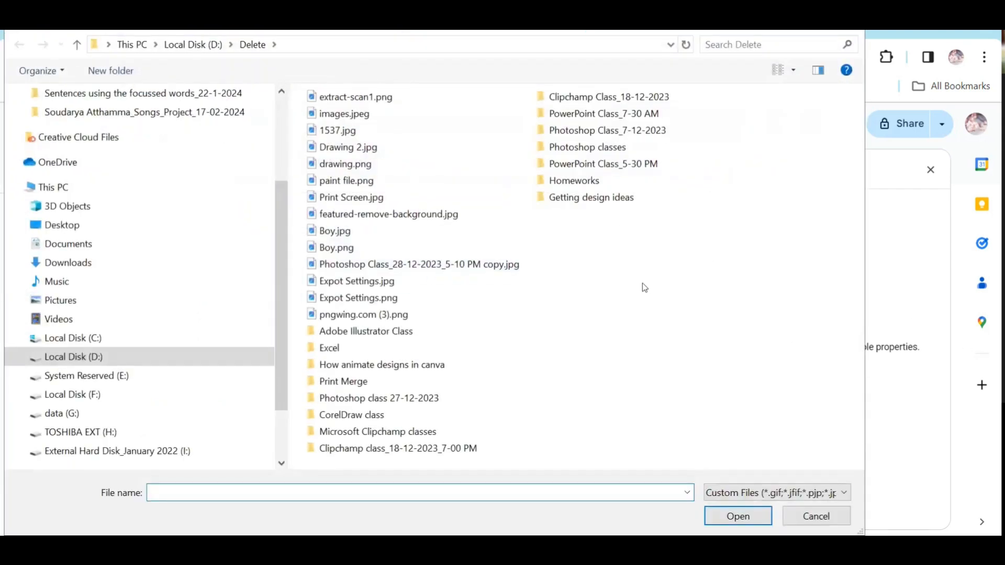
right_click(650, 269)
mouse_move(706, 281)
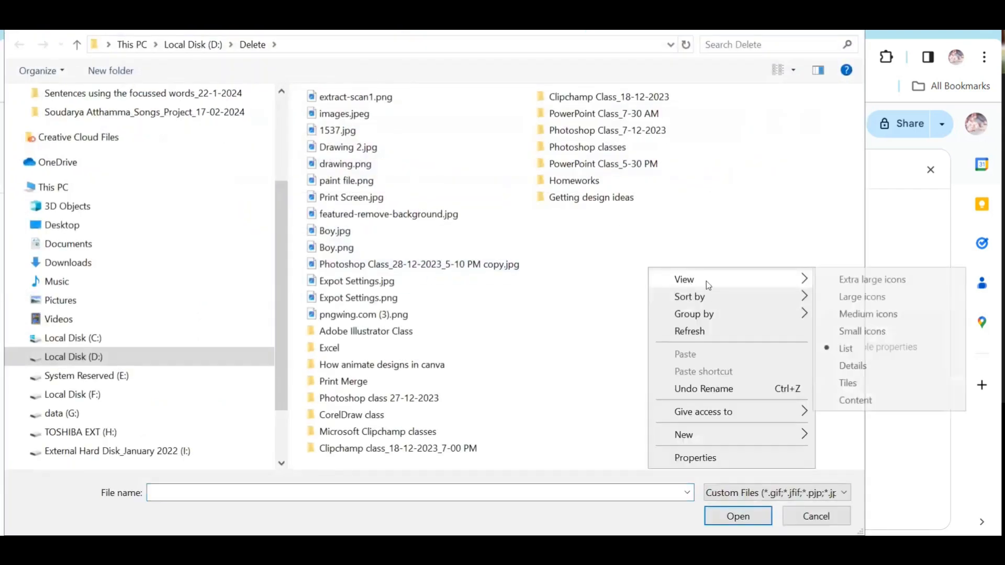
left_click(868, 279)
Insert the image featured-remove-background.jpg below the table.
scroll(610, 264, "down", 5)
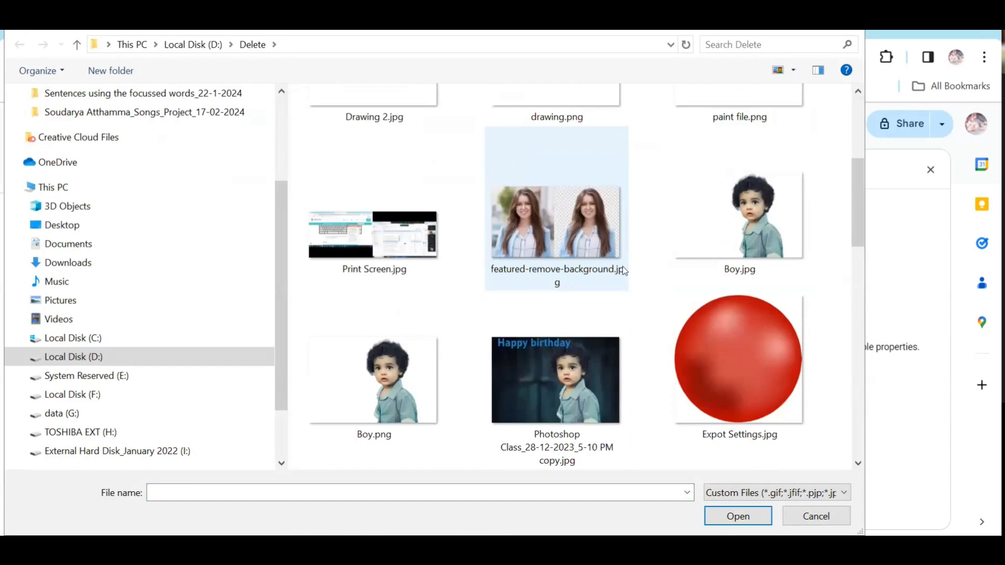
left_click(764, 246)
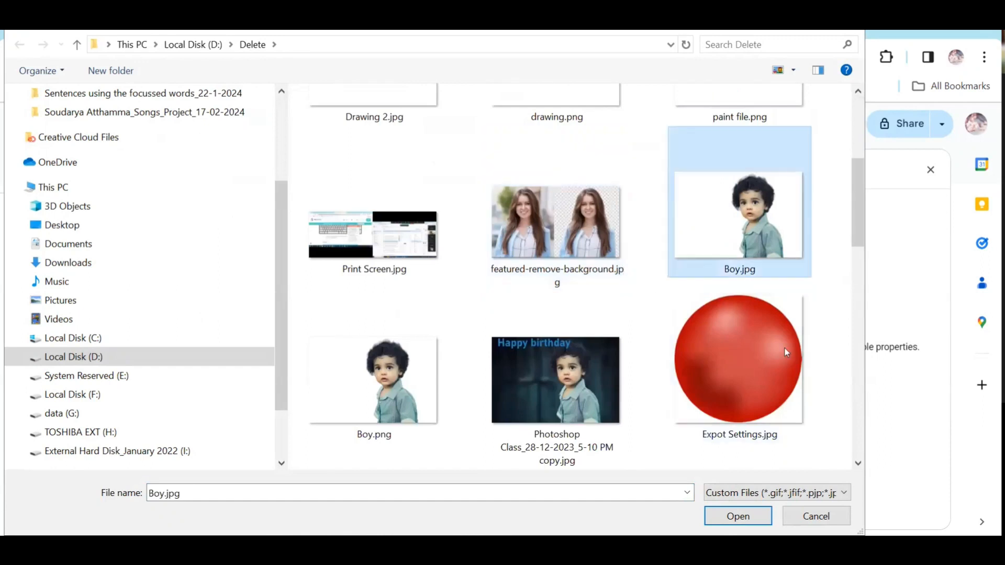
left_click(546, 212)
left_click(735, 514)
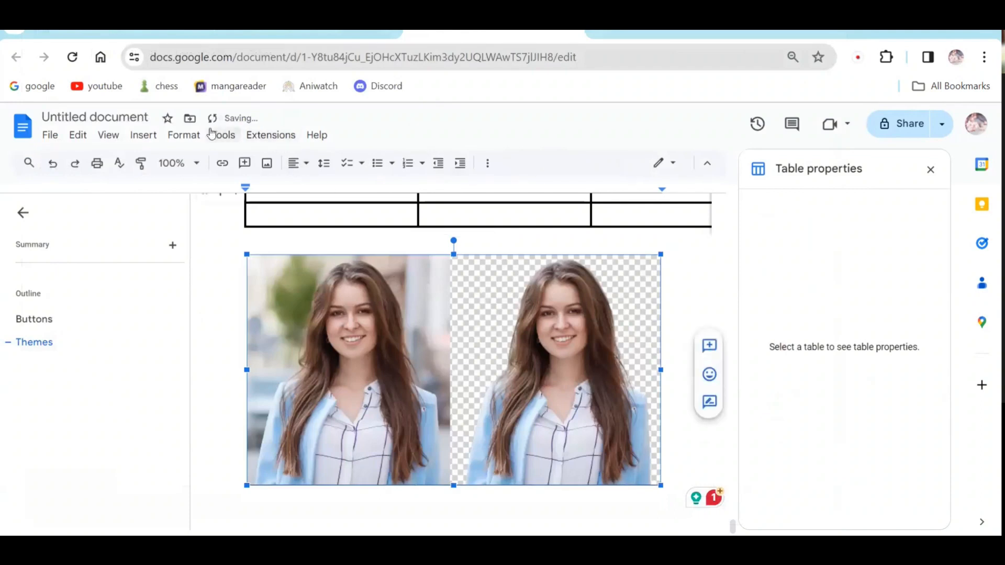
Set the border weight of the inserted image to 4pt.
left_click(187, 135)
mouse_move(258, 362)
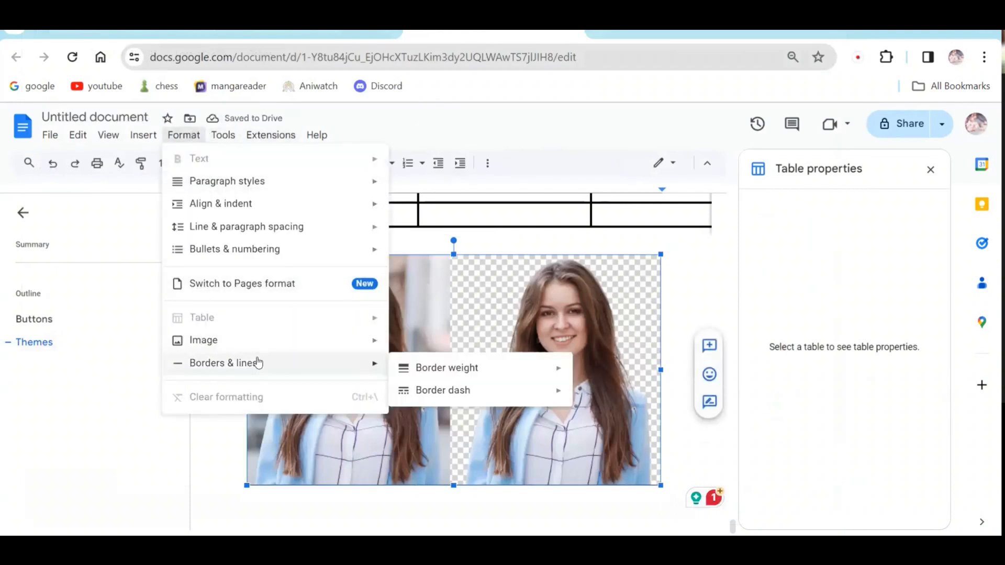
mouse_move(449, 368)
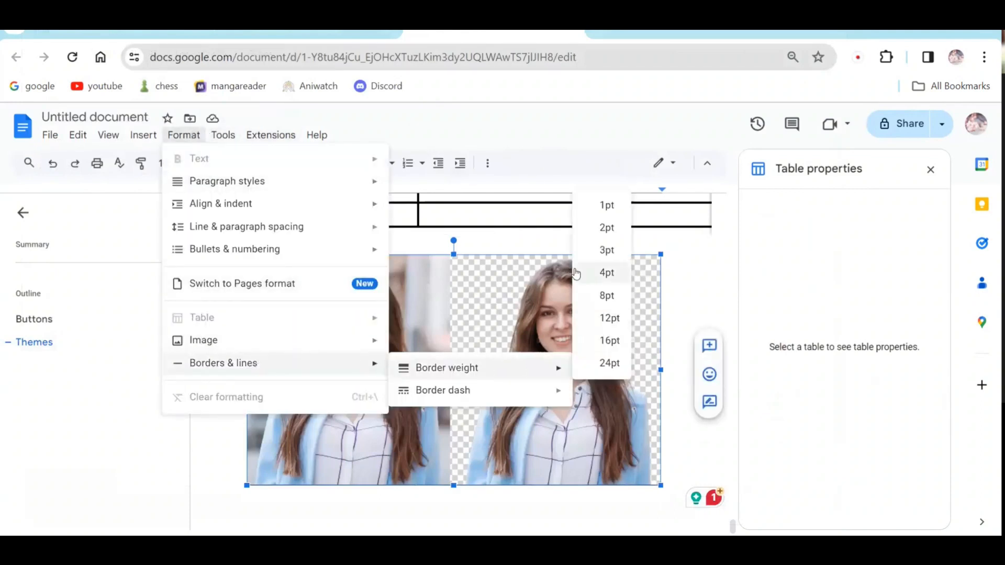
left_click(600, 277)
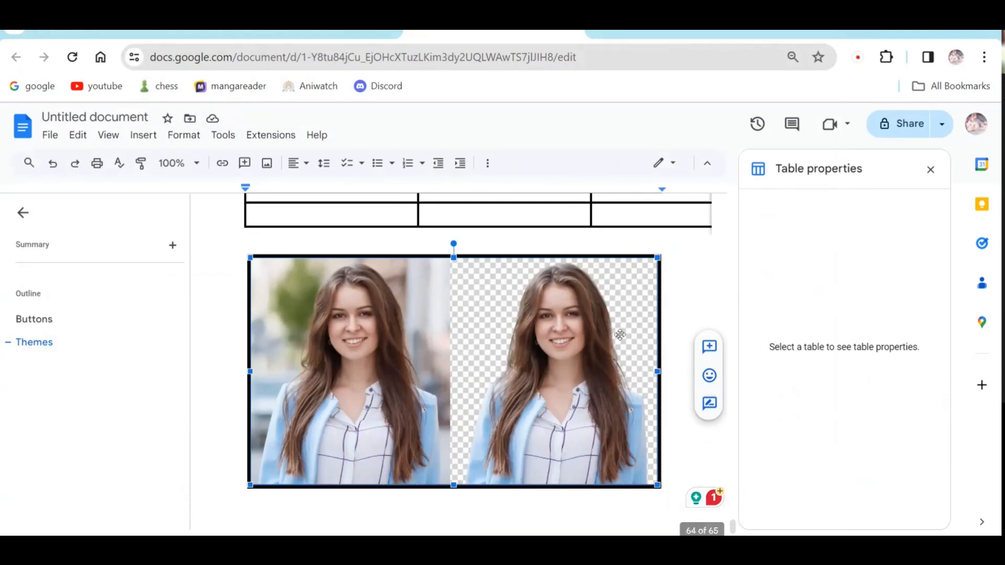
Review the border weight and border dash options for the selected image without changing them.
left_click(212, 137)
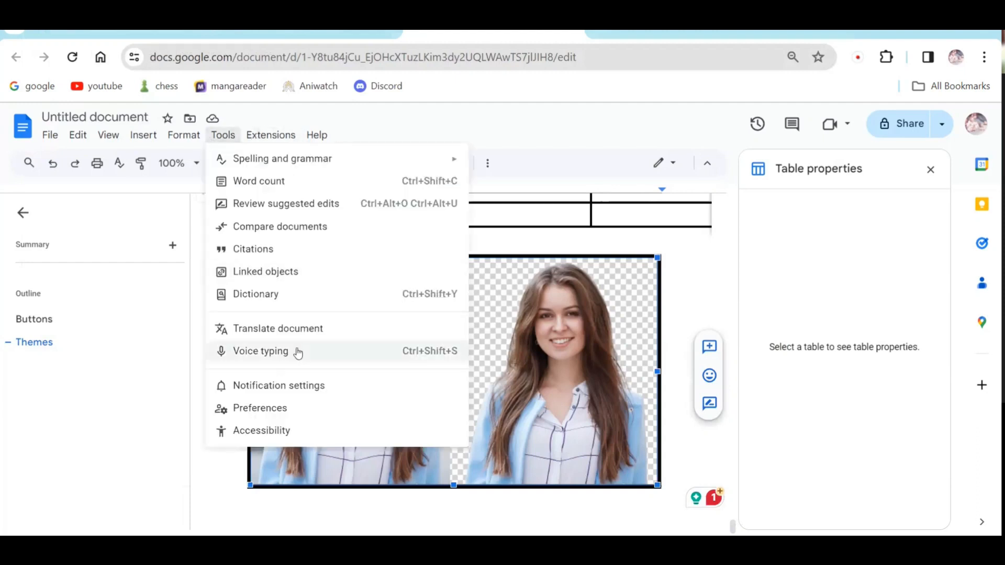
left_click(195, 136)
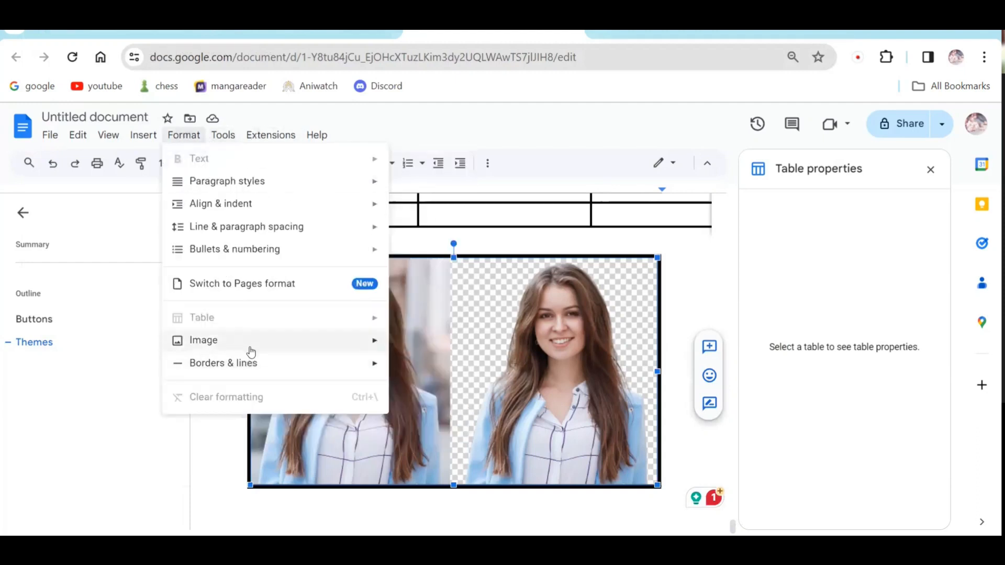
mouse_move(249, 361)
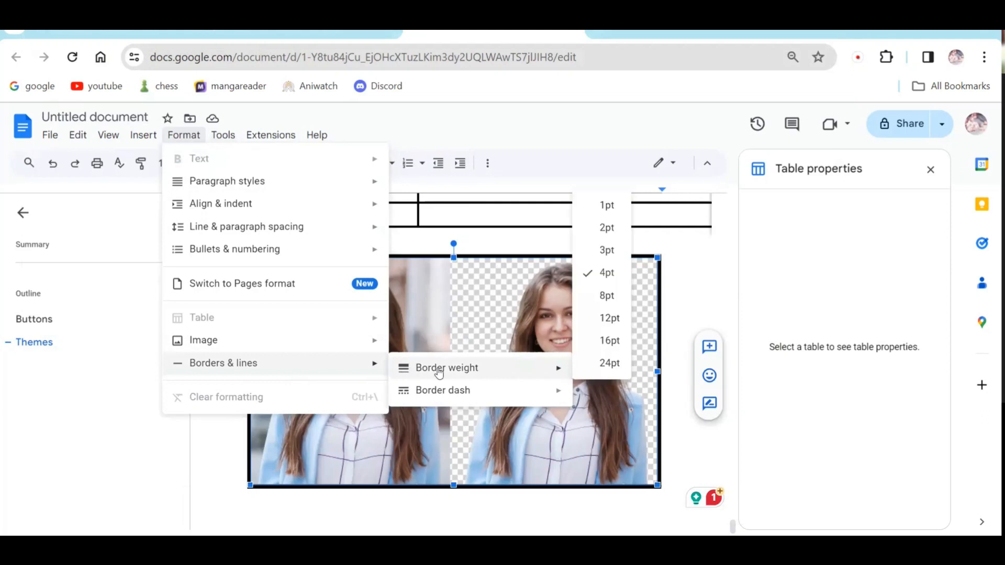
mouse_move(438, 391)
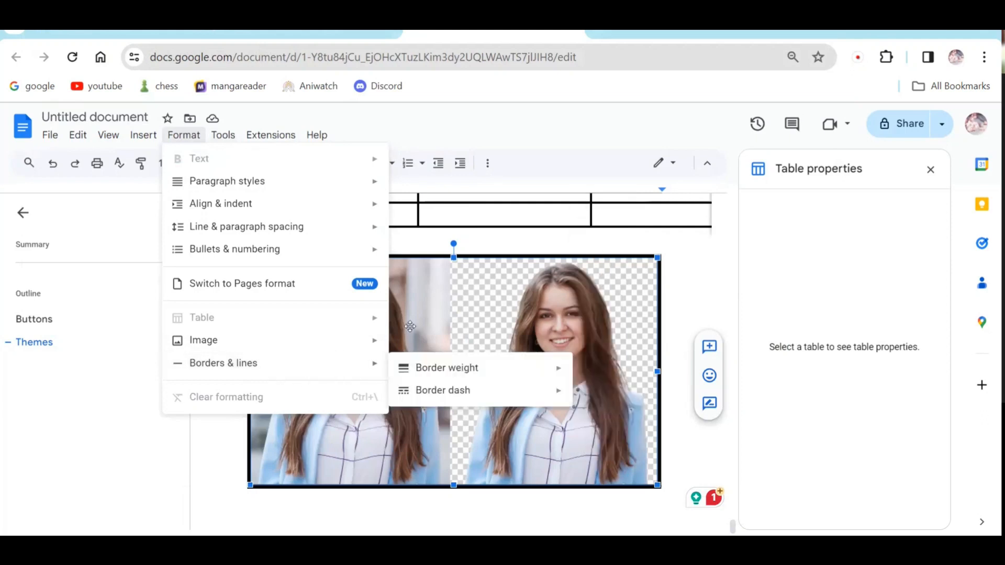
left_click(446, 313)
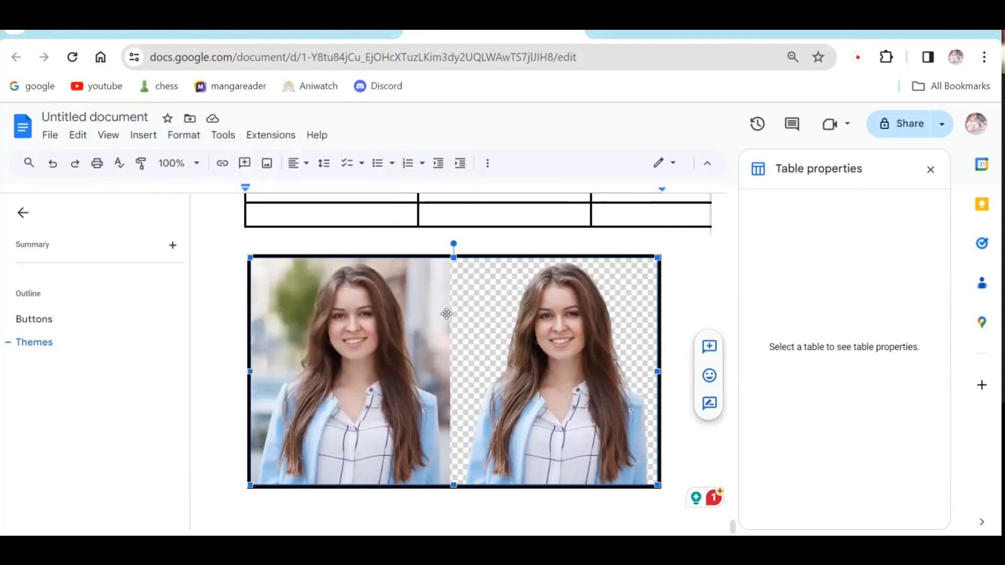
Make the paragraph starting "Save time in Word with new buttons" bold and italic with font size 13.
scroll(448, 314, "down", 10)
scroll(448, 313, "up", 15)
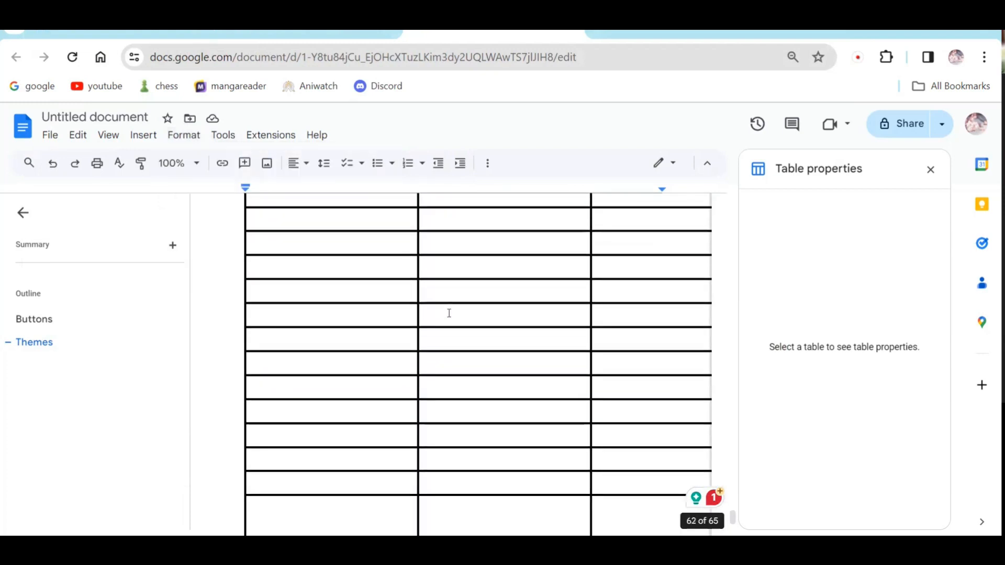
scroll(449, 314, "up", 5)
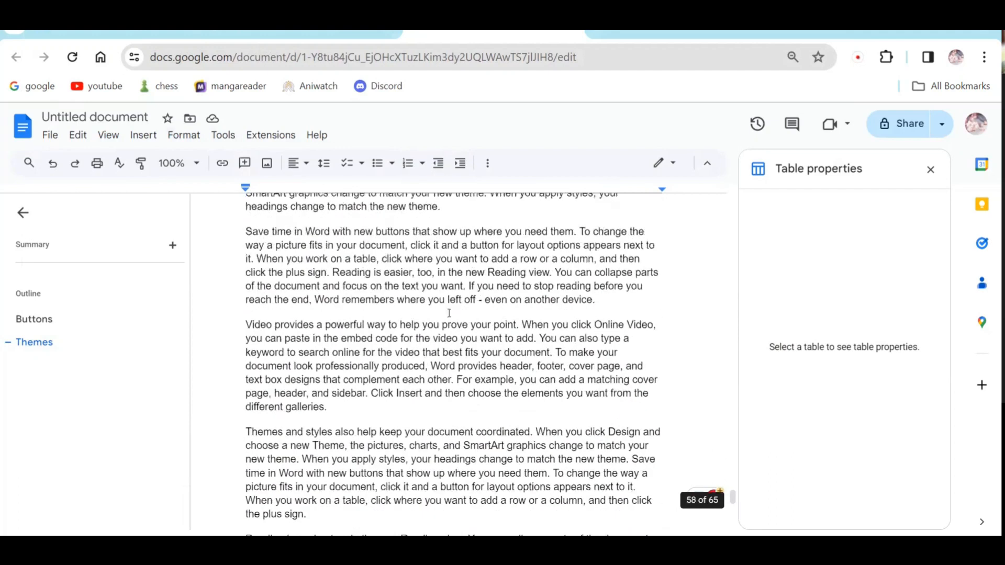
left_click_drag(603, 371, 240, 311)
key("ctrl+b")
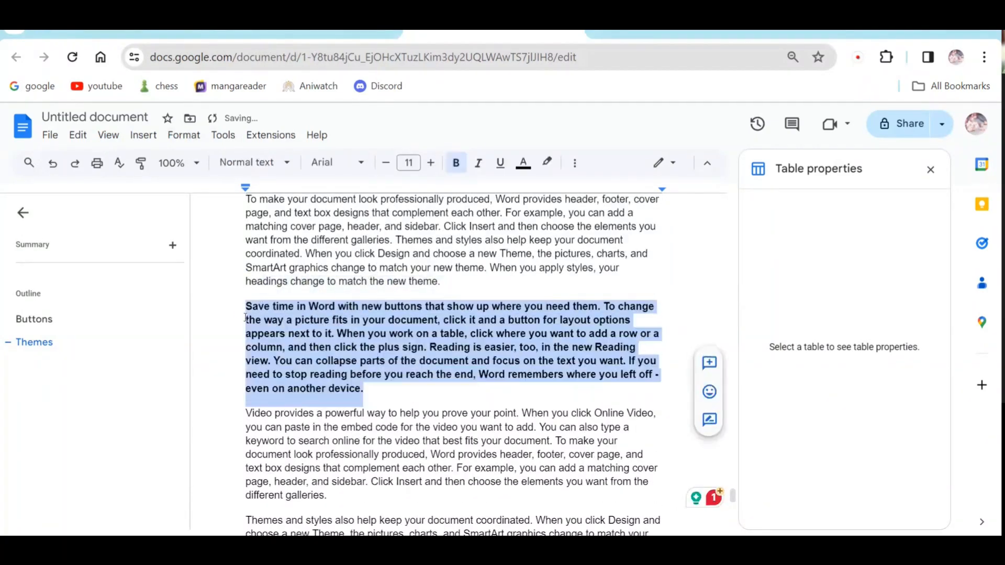
key("ctrl+i")
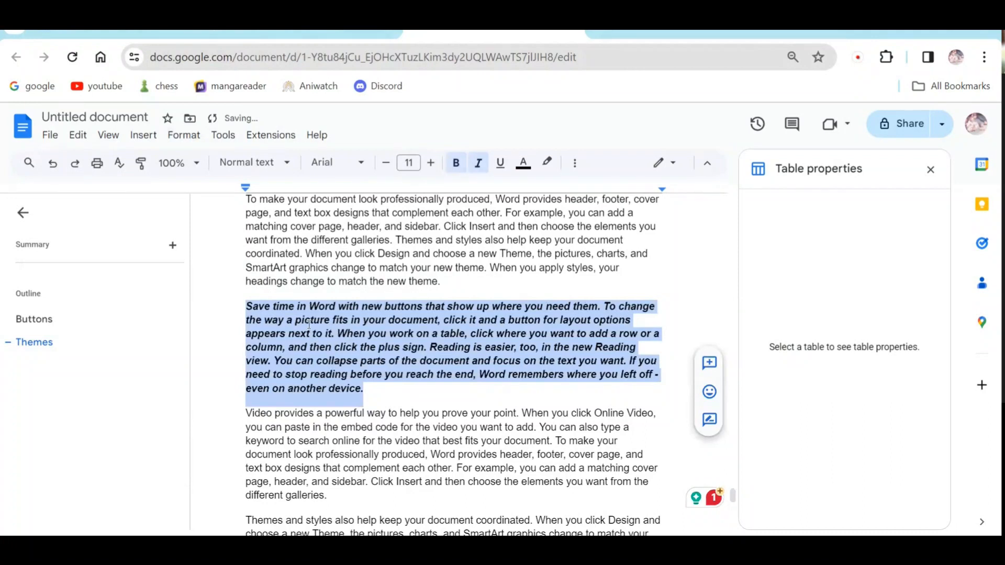
key("ctrl+shift+period")
key("ctrl+shift+period")
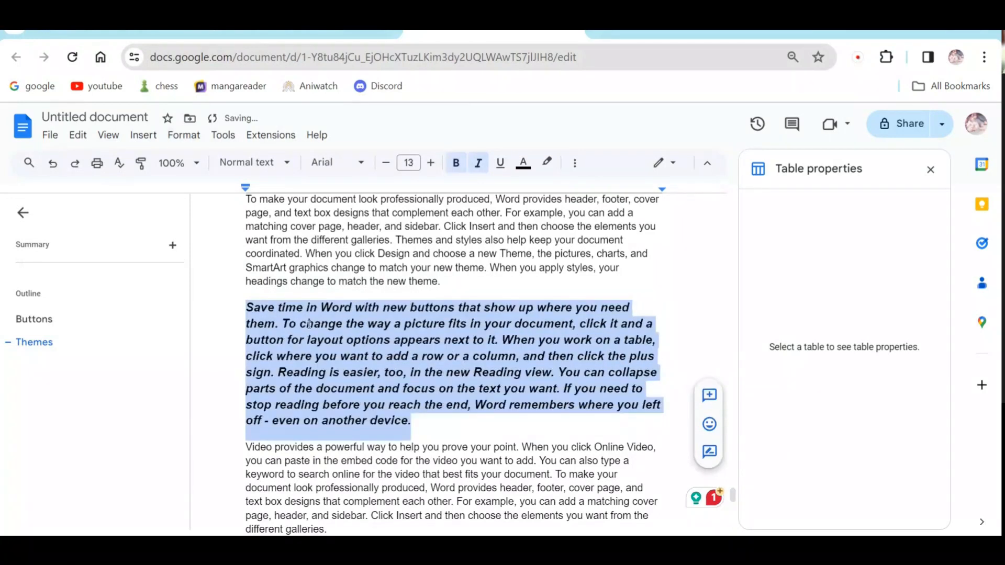
Clear all formatting from the selected "Save time in Word" paragraph.
left_click(182, 136)
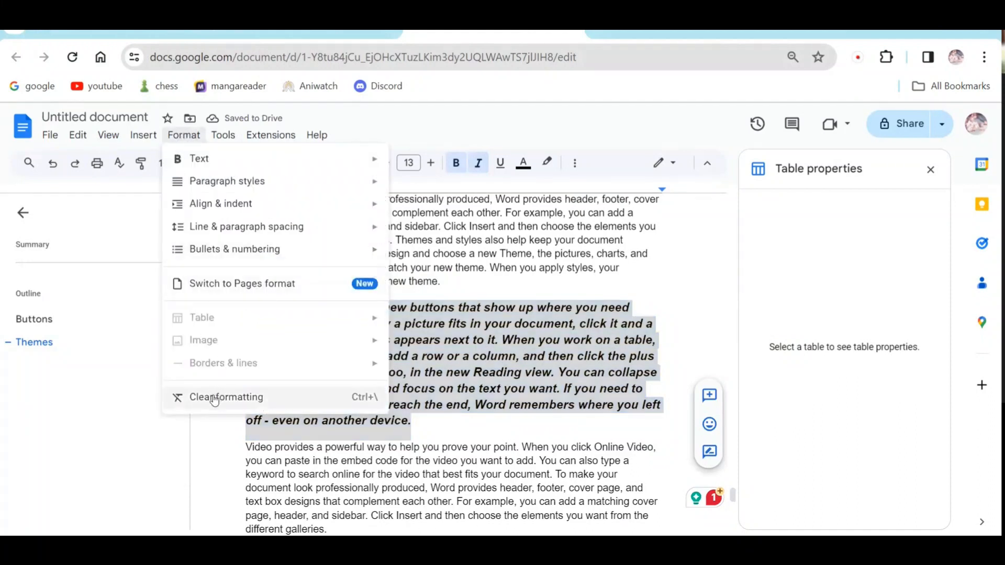
left_click(198, 398)
left_click(361, 347)
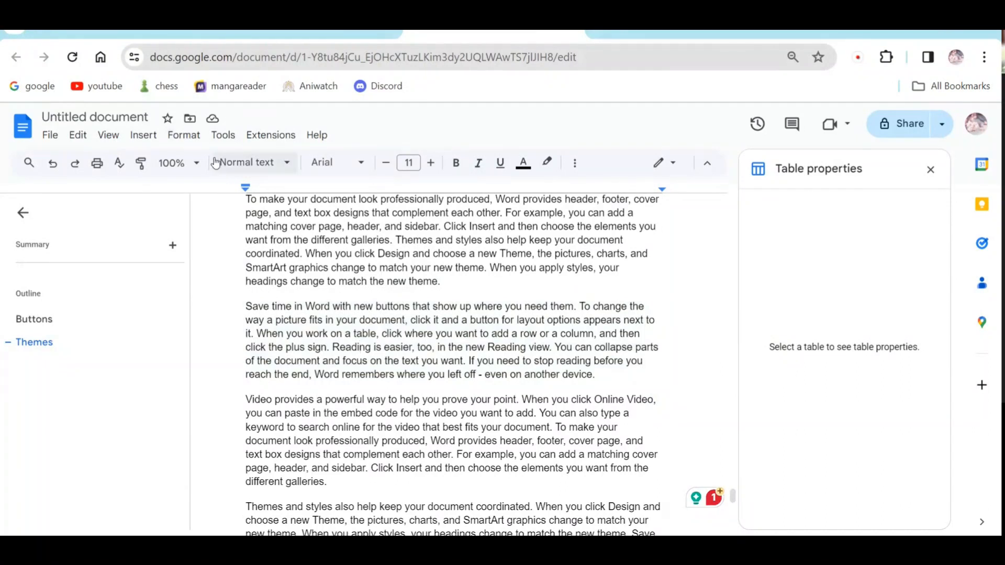
left_click(181, 135)
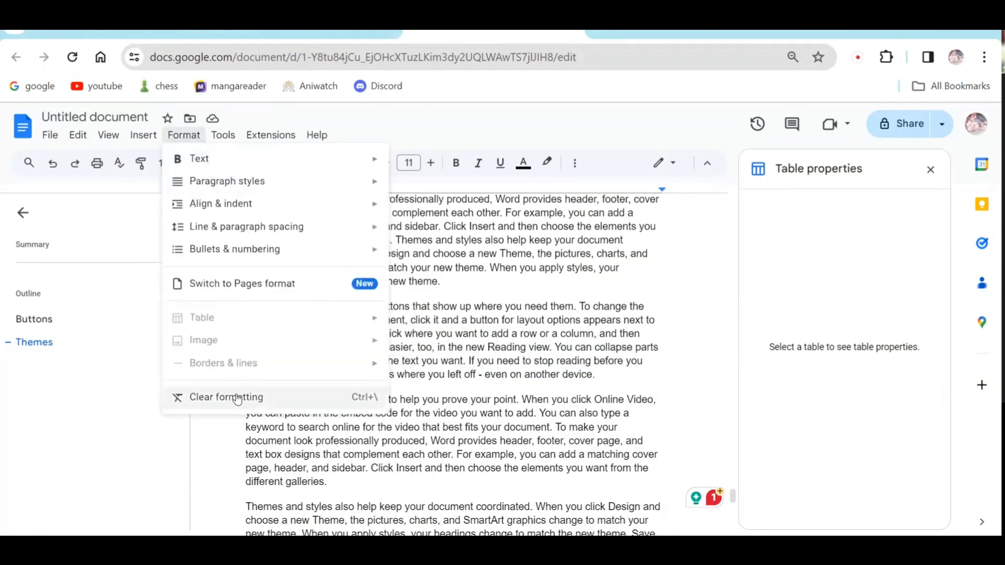
Select the table's first five rows across the first three columns and set their column width to 0.976 in.
left_click(523, 254)
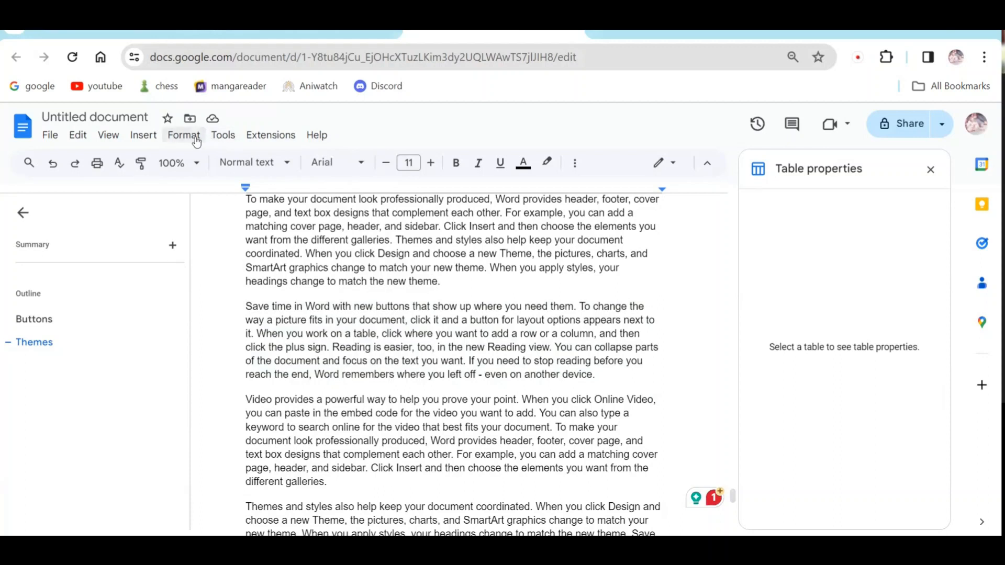
scroll(496, 401, "down", 15)
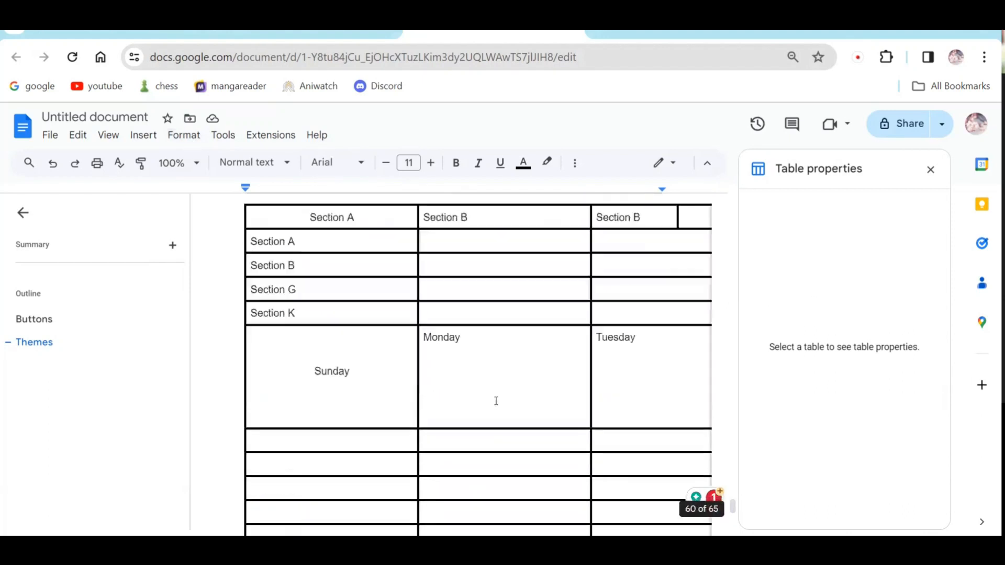
scroll(496, 400, "up", 3)
left_click(340, 378)
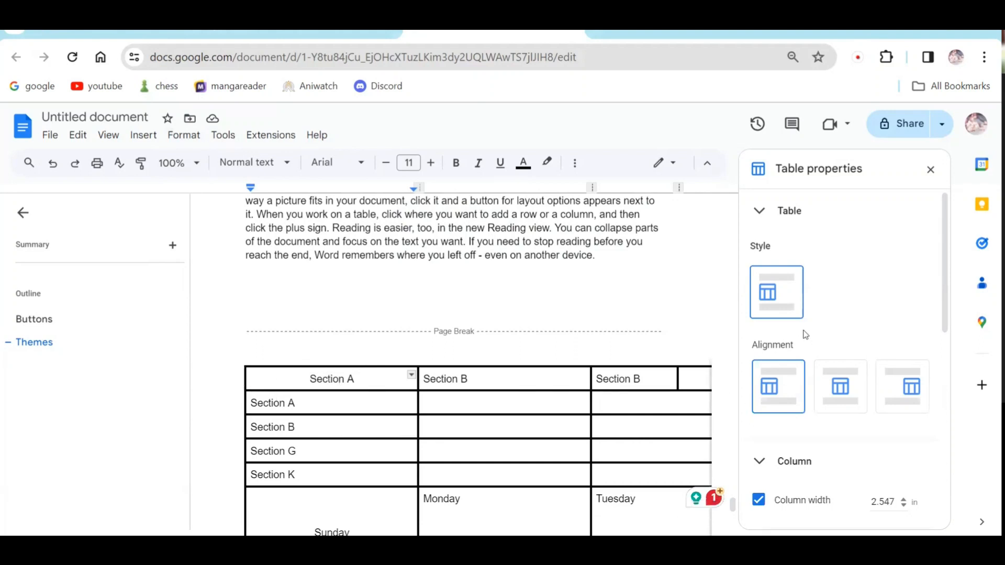
left_click_drag(950, 315, 956, 406)
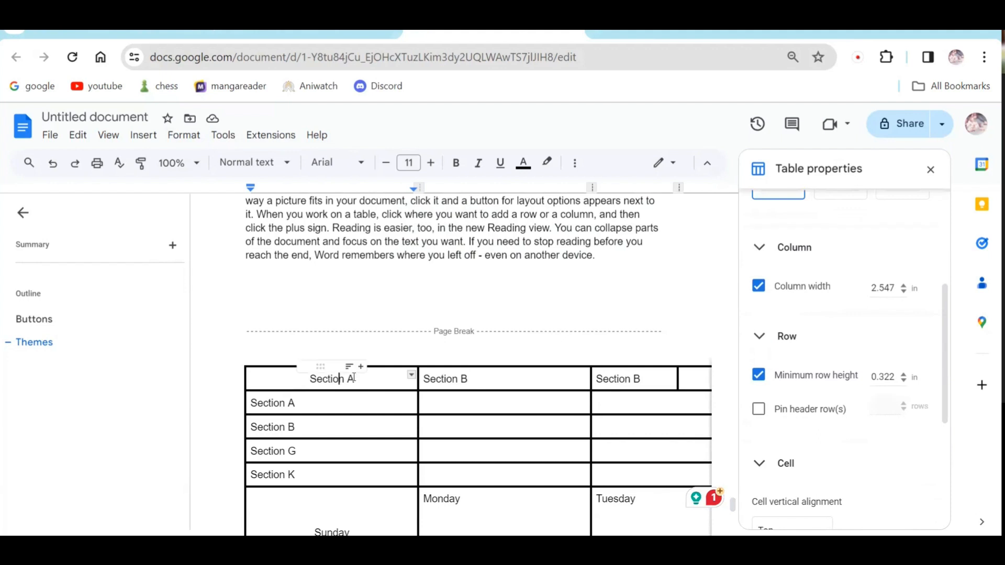
left_click_drag(298, 378, 484, 471)
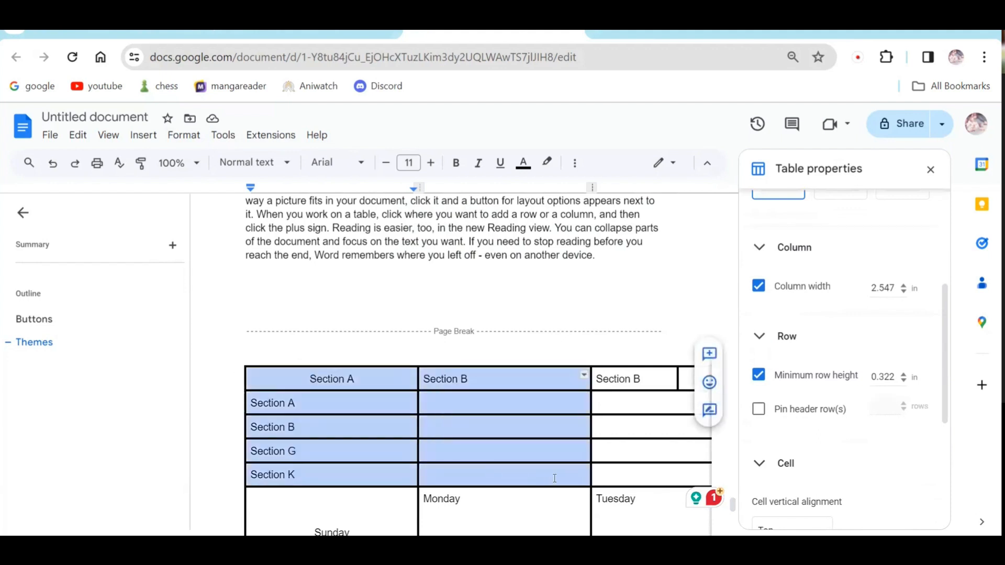
left_click_drag(578, 480, 607, 480)
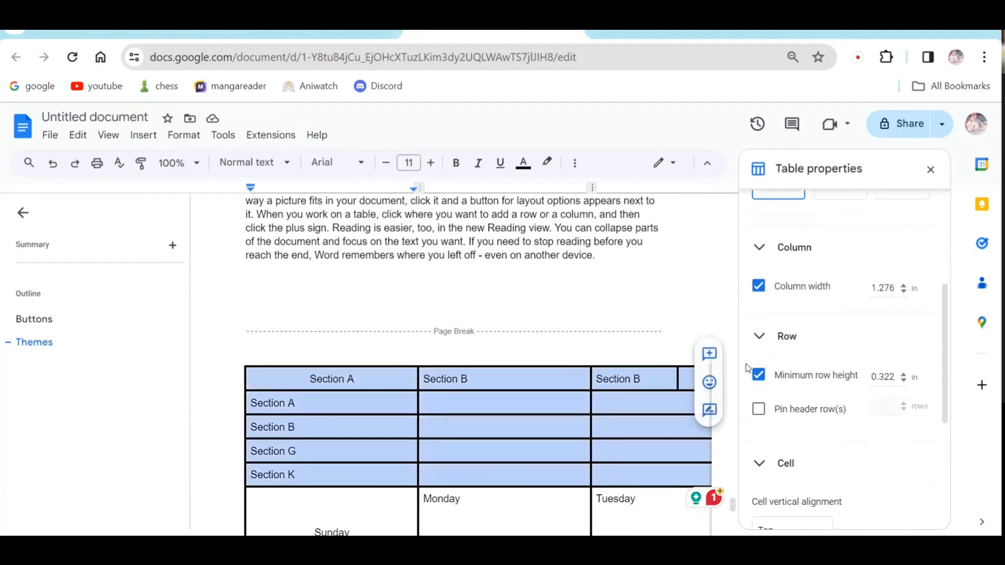
left_click(903, 292)
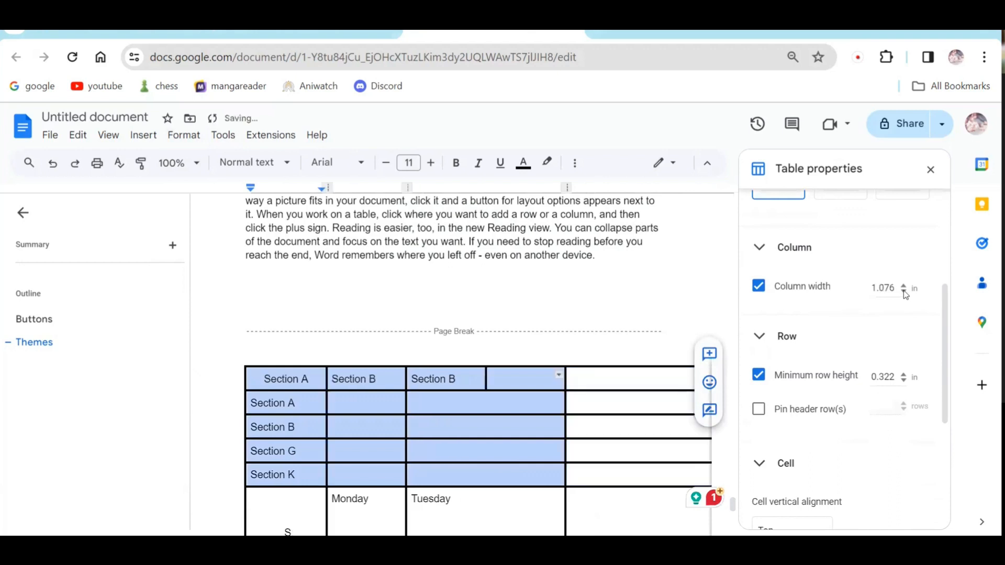
left_click(904, 291)
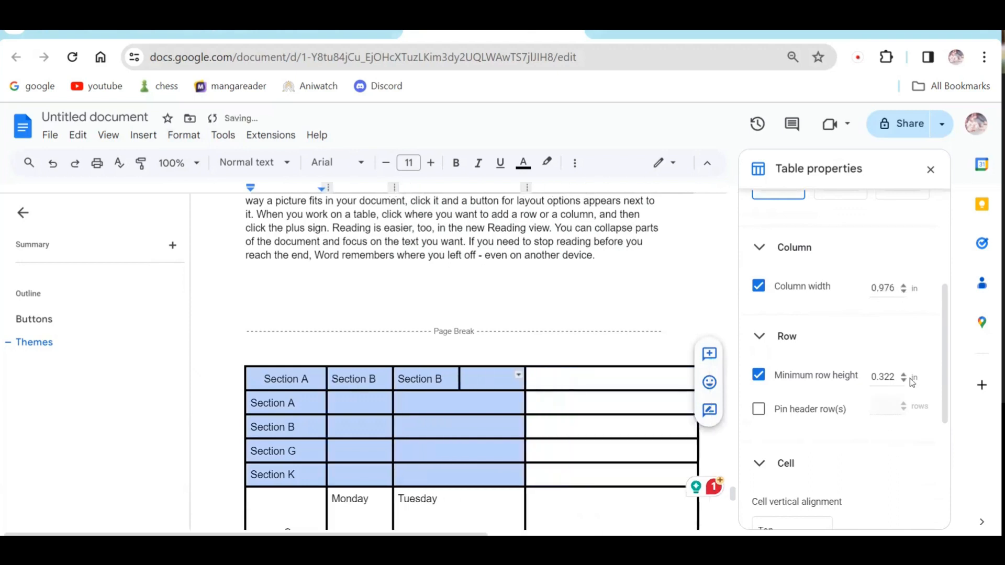
Change the selected cells' table border color to dark red and the border width to 1 pt.
scroll(889, 358, "down", 3)
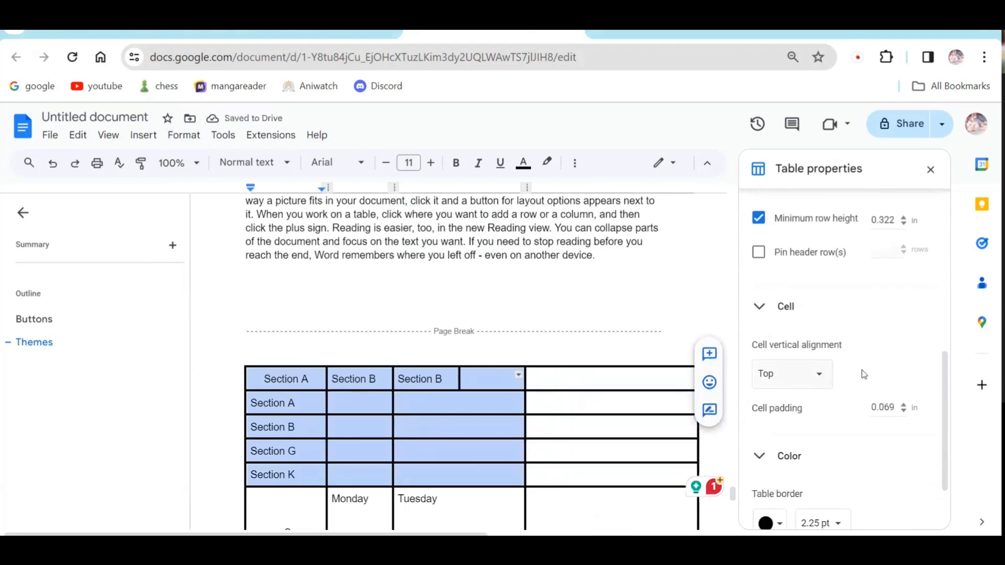
scroll(863, 374, "down", 2)
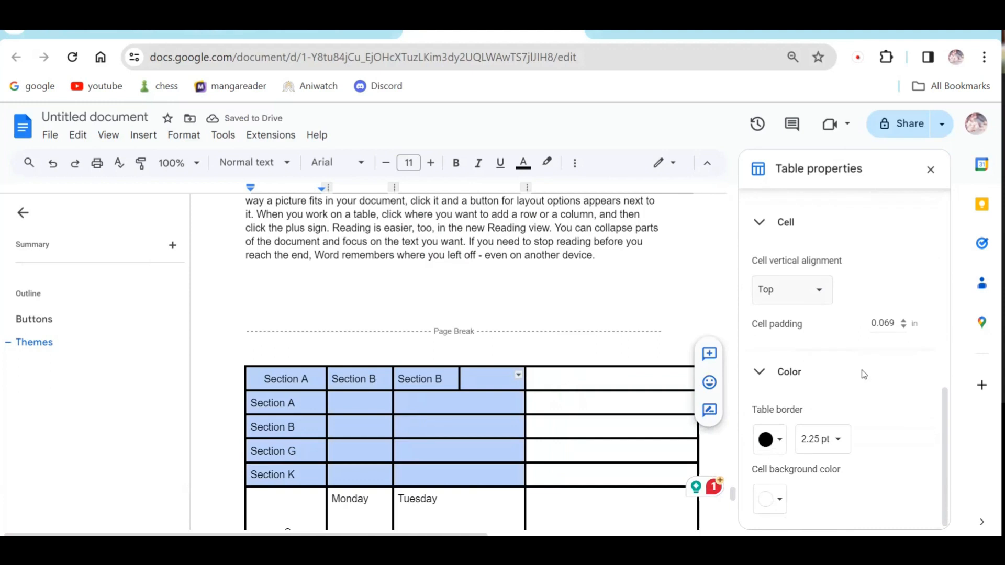
left_click(777, 444)
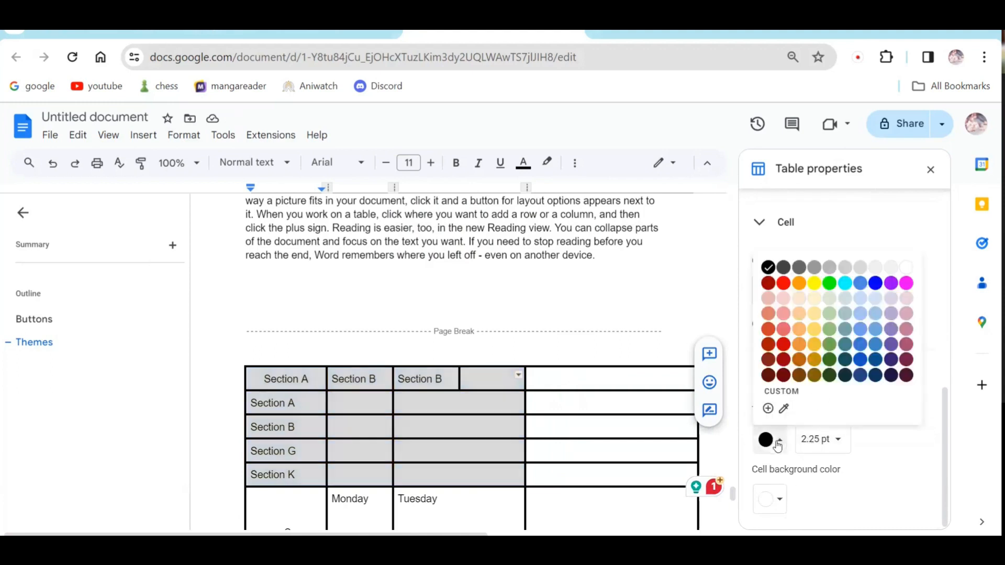
left_click(768, 375)
left_click(839, 444)
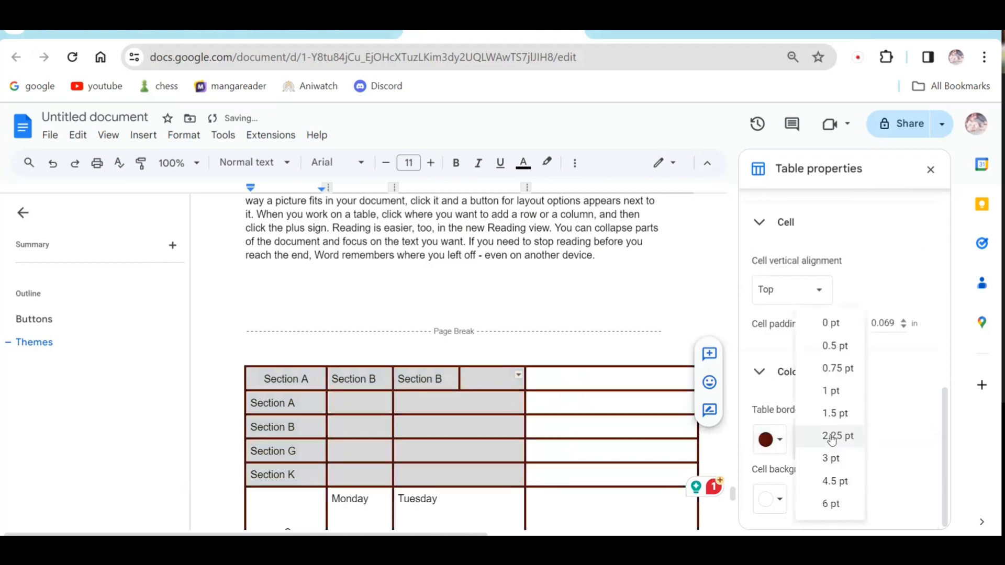
left_click(847, 397)
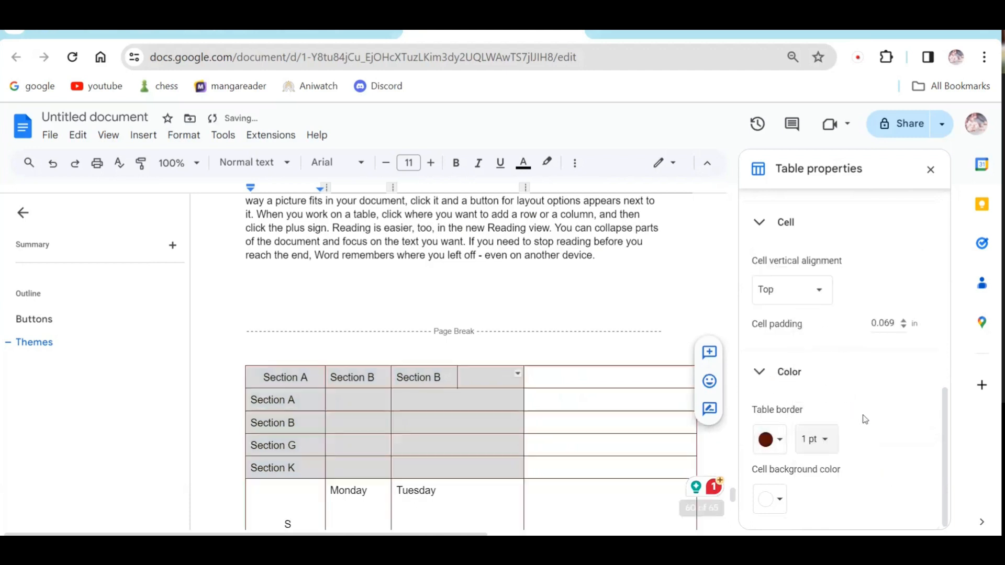
Select the five Section cells in the table's first column and set the table alignment to center.
scroll(861, 434, "up", 5)
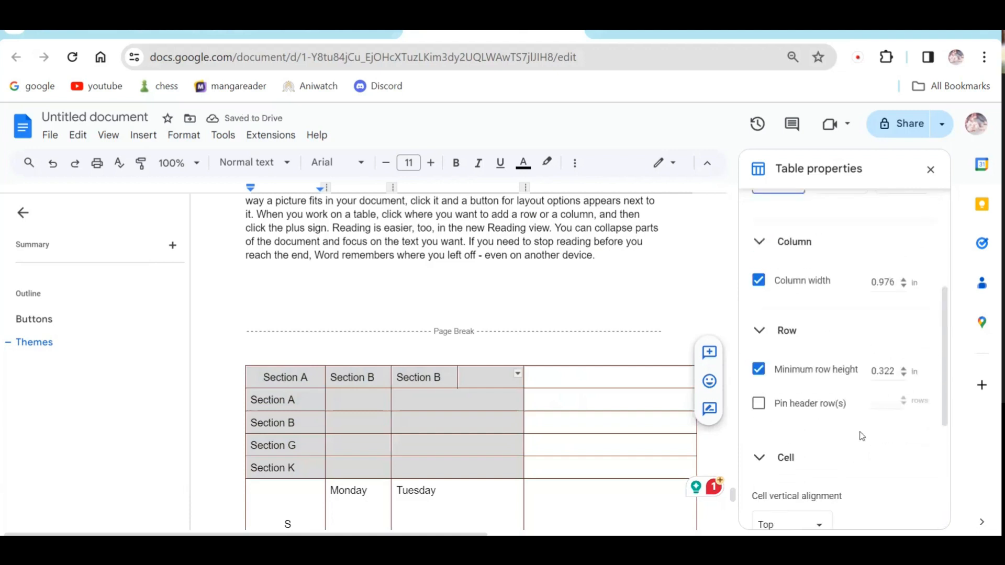
scroll(861, 436, "up", 3)
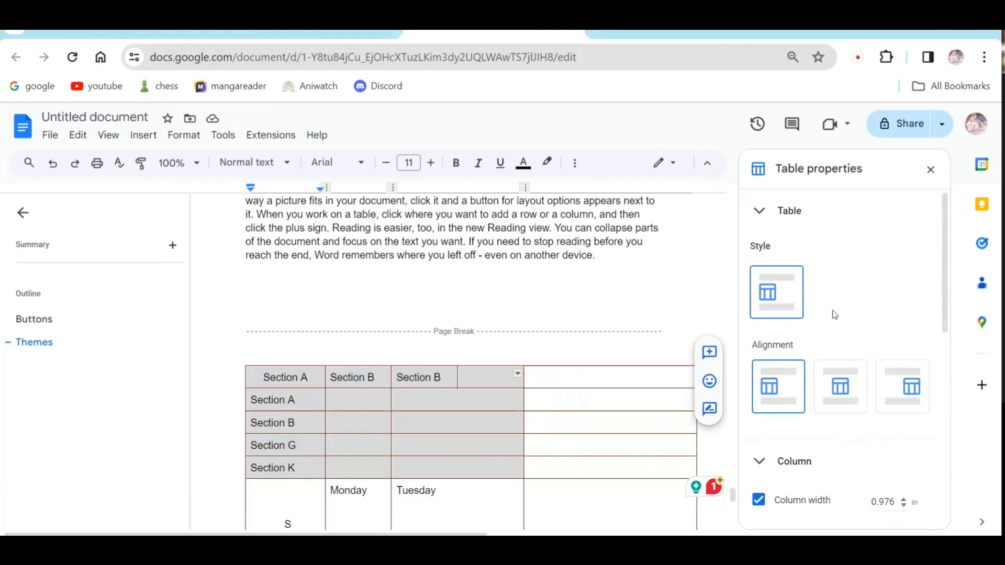
left_click(326, 416)
left_click(292, 399)
left_click_drag(287, 374, 296, 460)
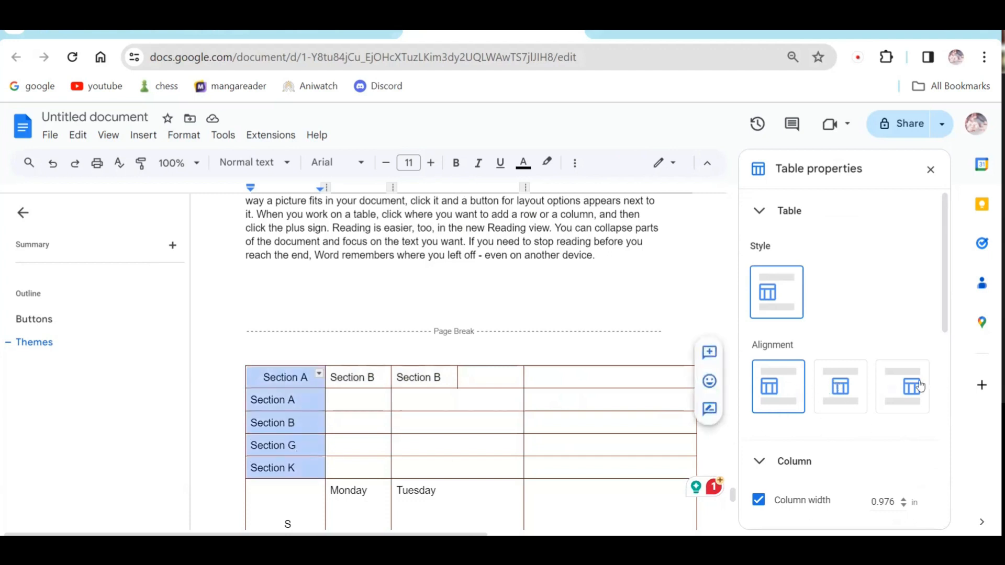
left_click(856, 386)
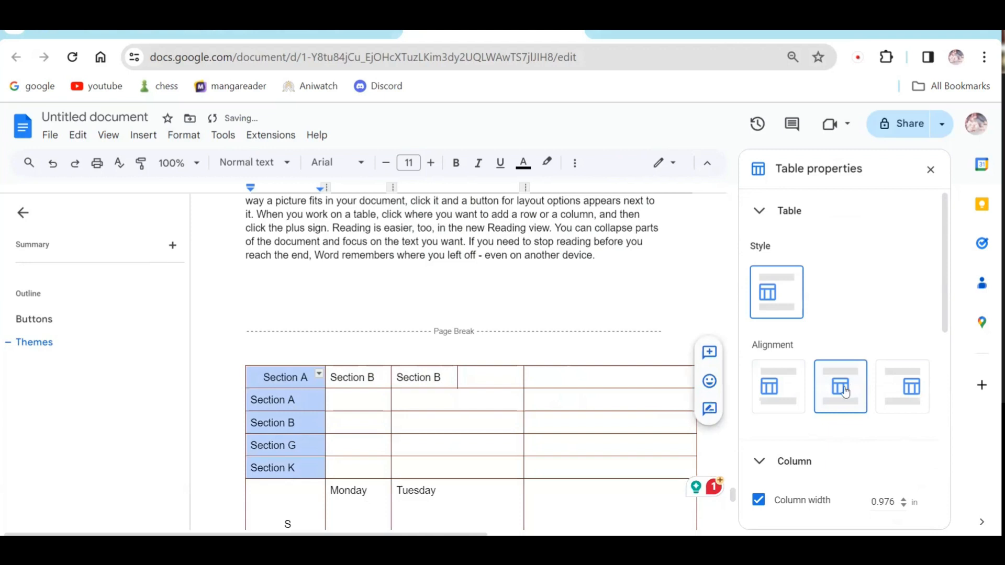
left_click(286, 399)
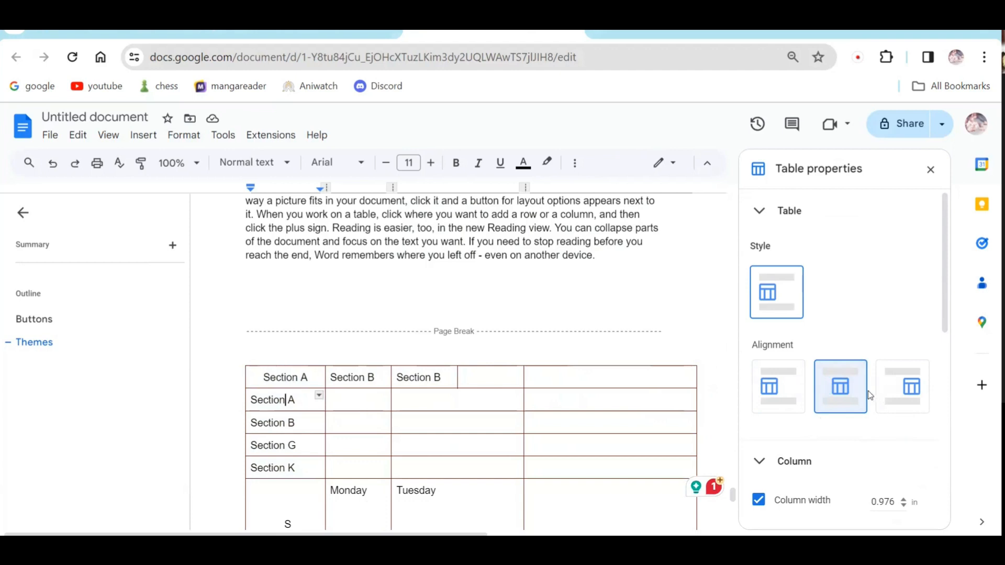
Narrow the table's last column to about half its width.
scroll(460, 383, "down", 5)
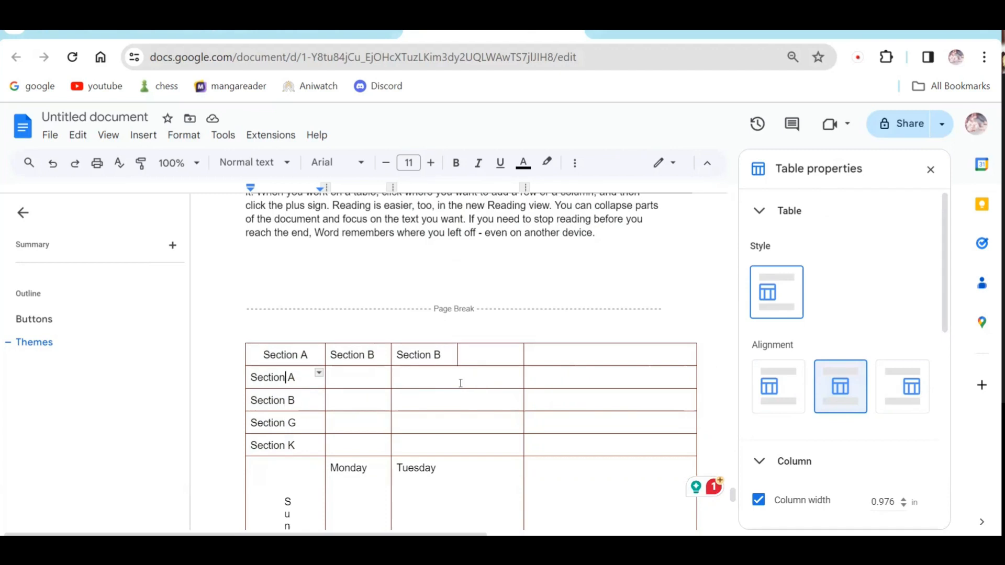
scroll(460, 383, "up", 4)
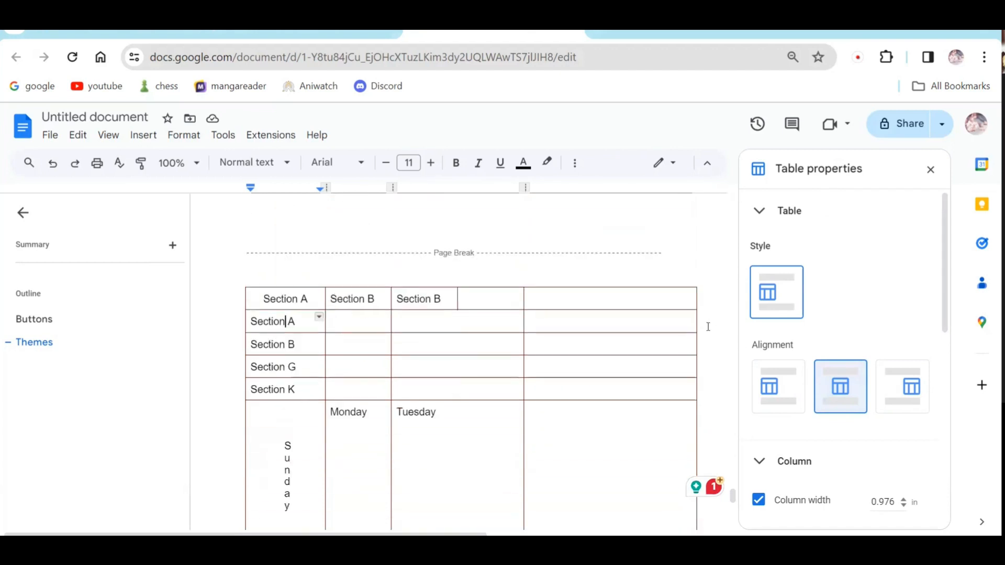
left_click_drag(698, 325, 608, 327)
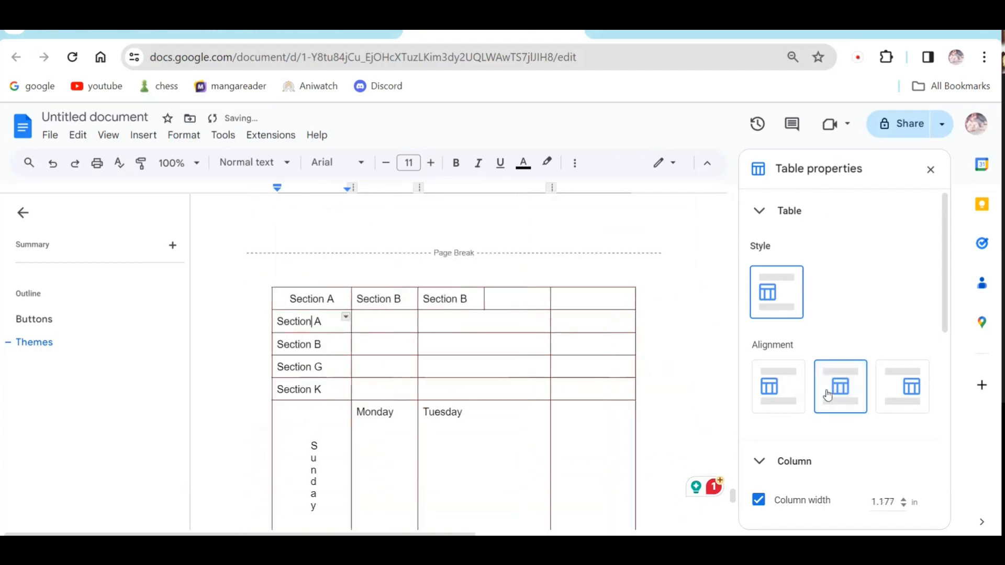
Try the table's left and right alignment options and return the table to center alignment.
left_click(773, 390)
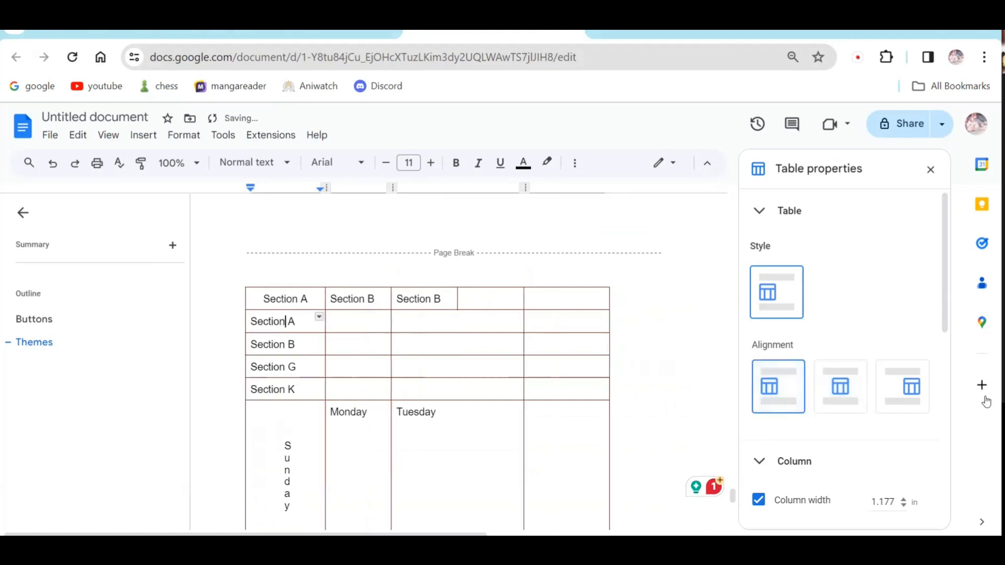
left_click(908, 388)
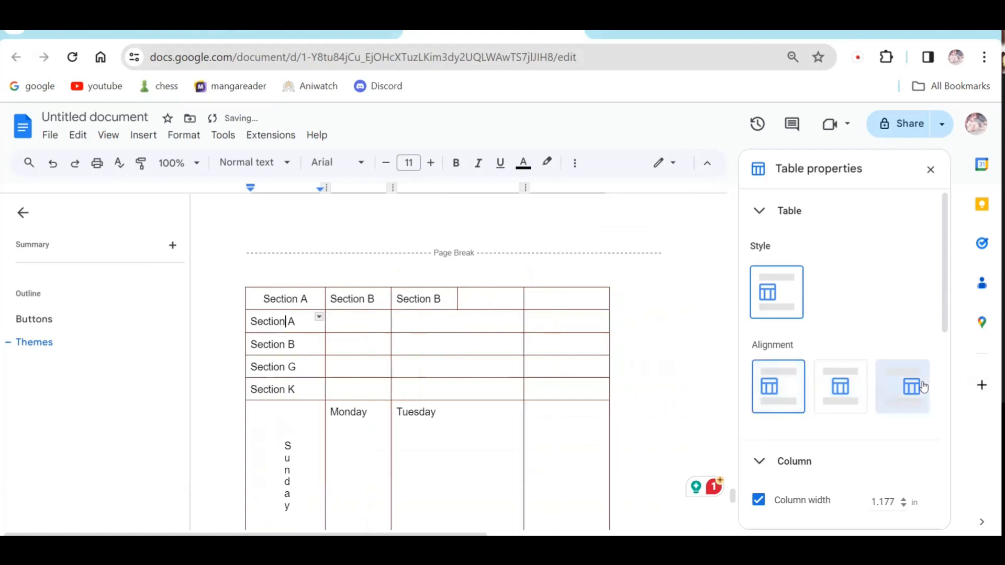
left_click(846, 390)
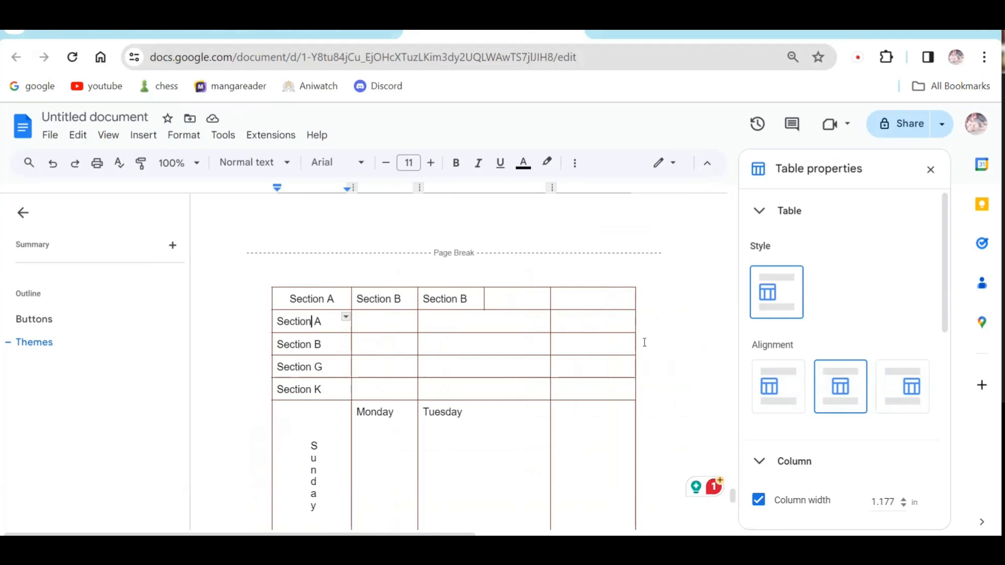
Narrow the table's last column further to a thin strip and show the additional formatting options for the Section A header cell.
left_click_drag(635, 343, 570, 360)
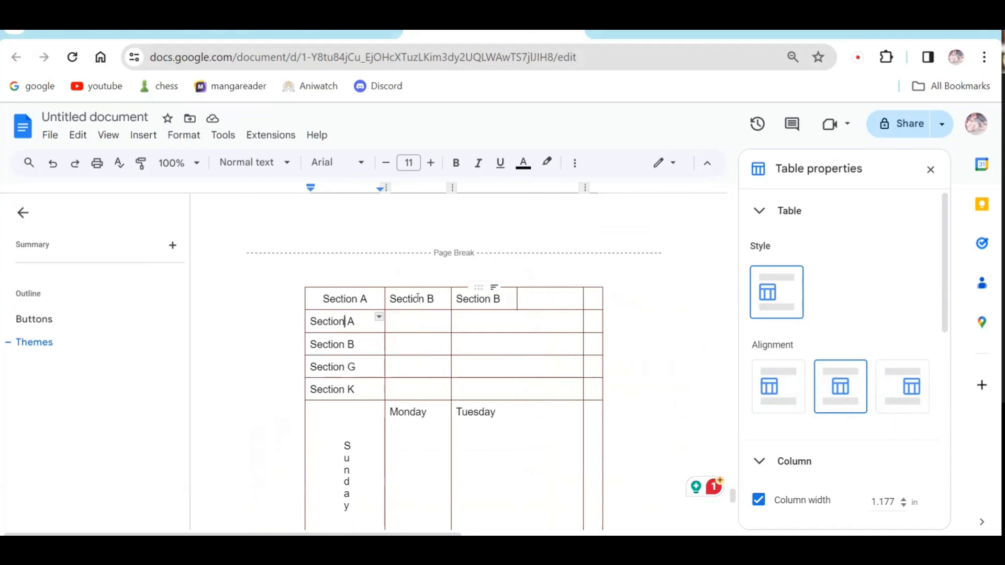
left_click(352, 298)
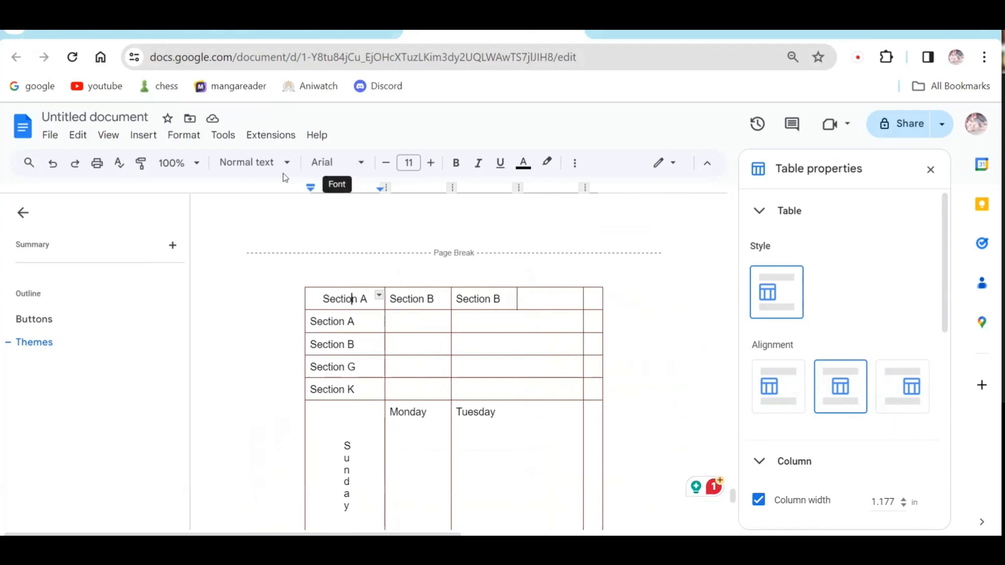
left_click(575, 162)
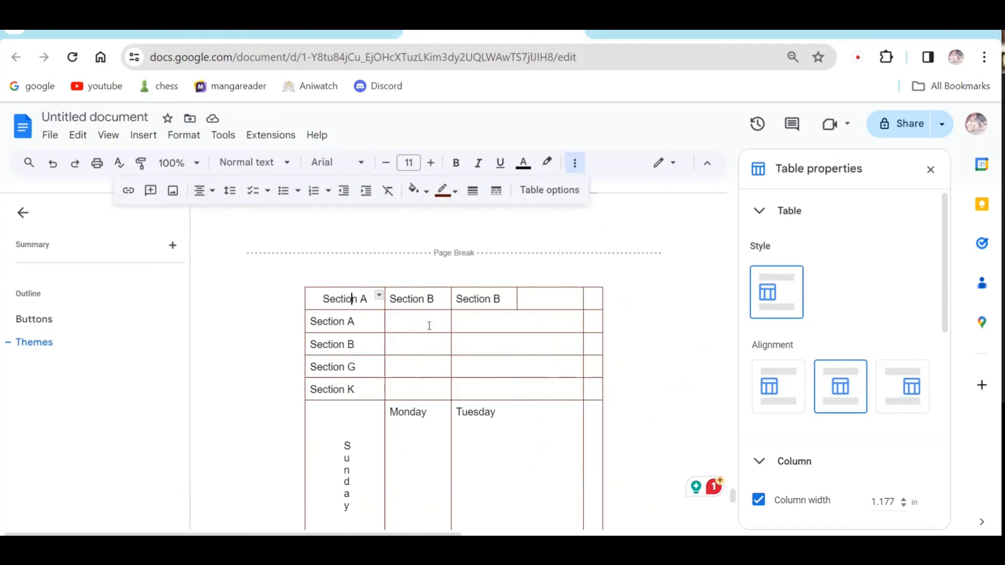
Review the table properties from the Section B header cell and compare left table alignment with center.
left_click(420, 299)
scroll(836, 338, "down", 4)
scroll(835, 337, "down", 4)
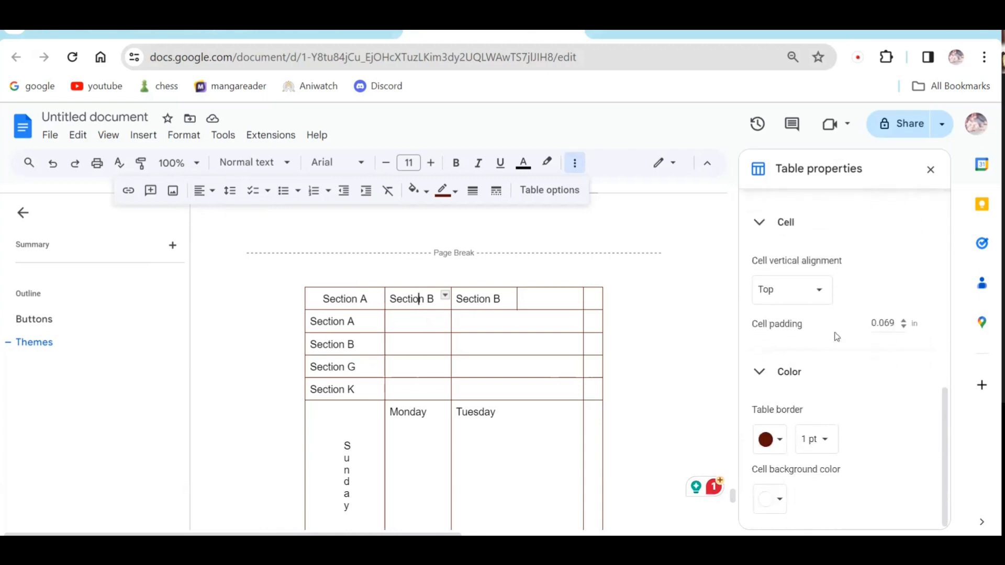
scroll(835, 338, "up", 8)
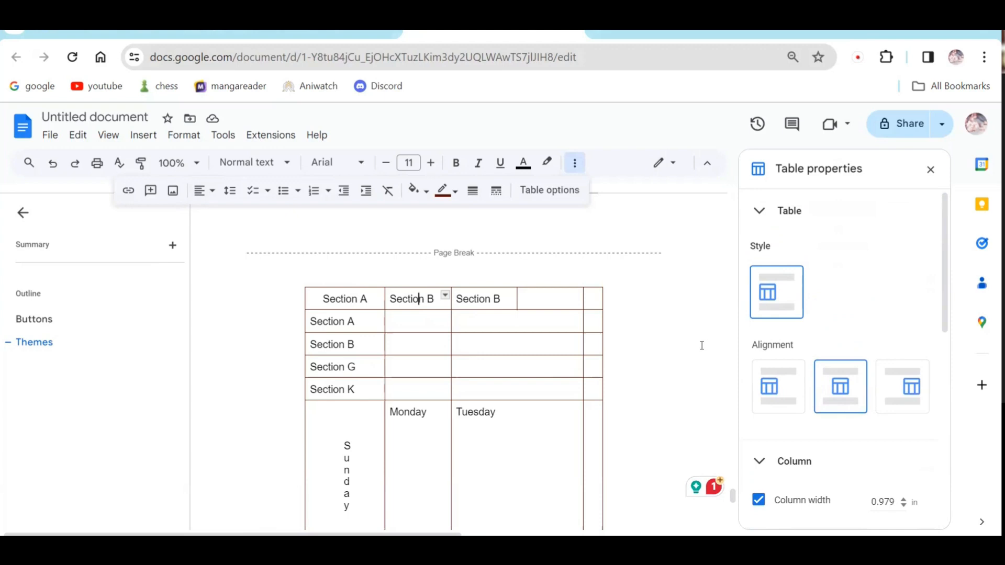
left_click(787, 387)
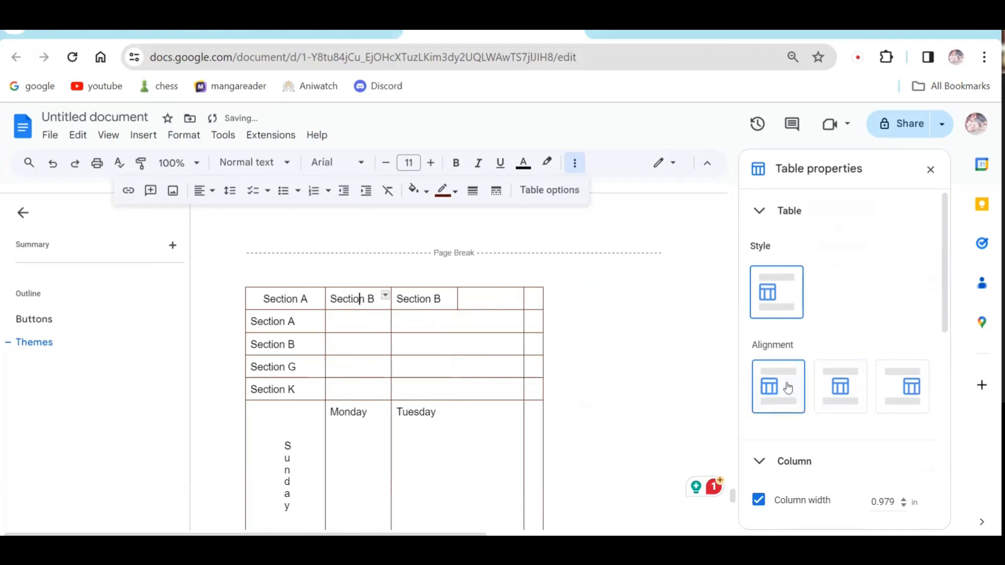
left_click(842, 386)
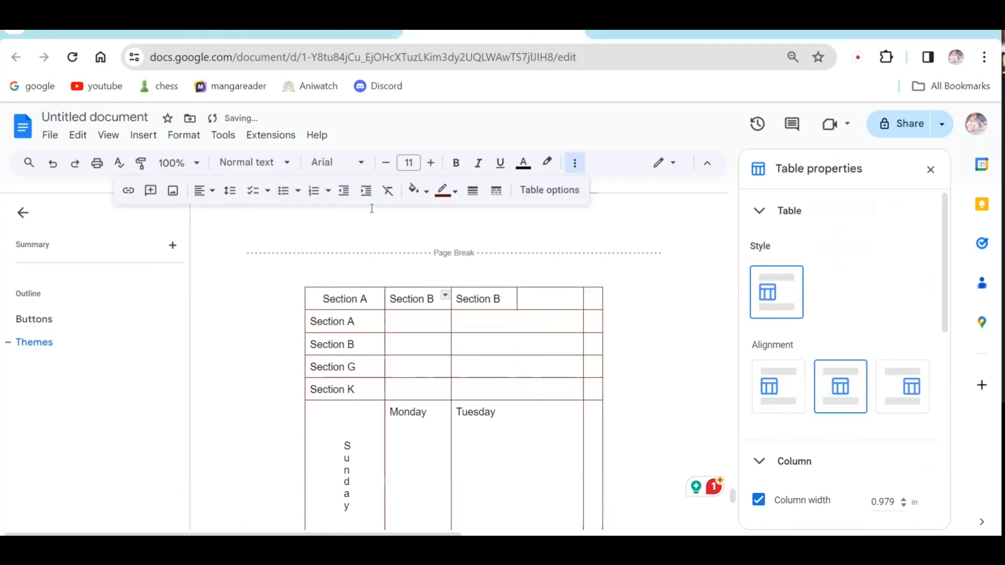
Look over the spelling and grammar options and open the document's word count.
left_click(194, 137)
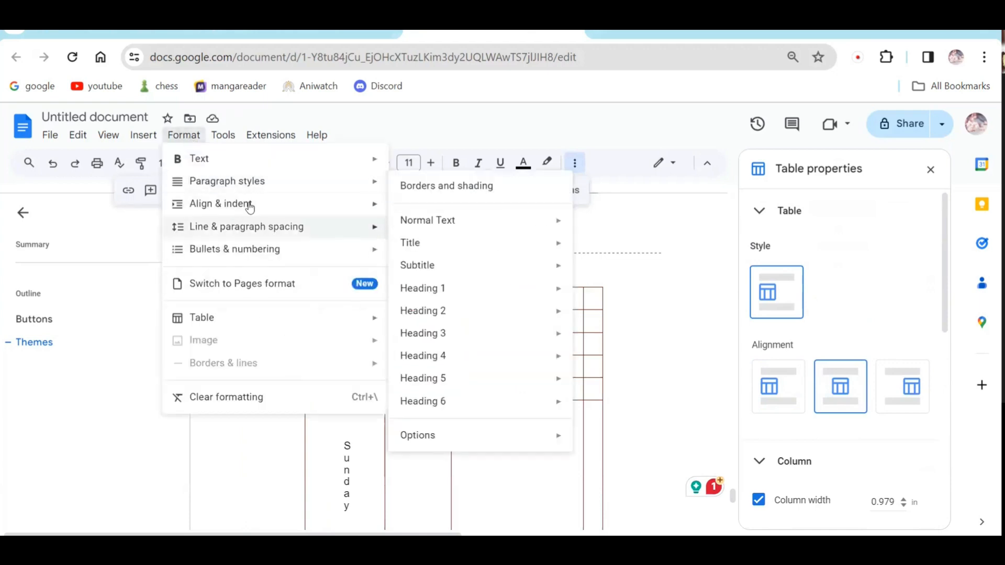
mouse_move(215, 134)
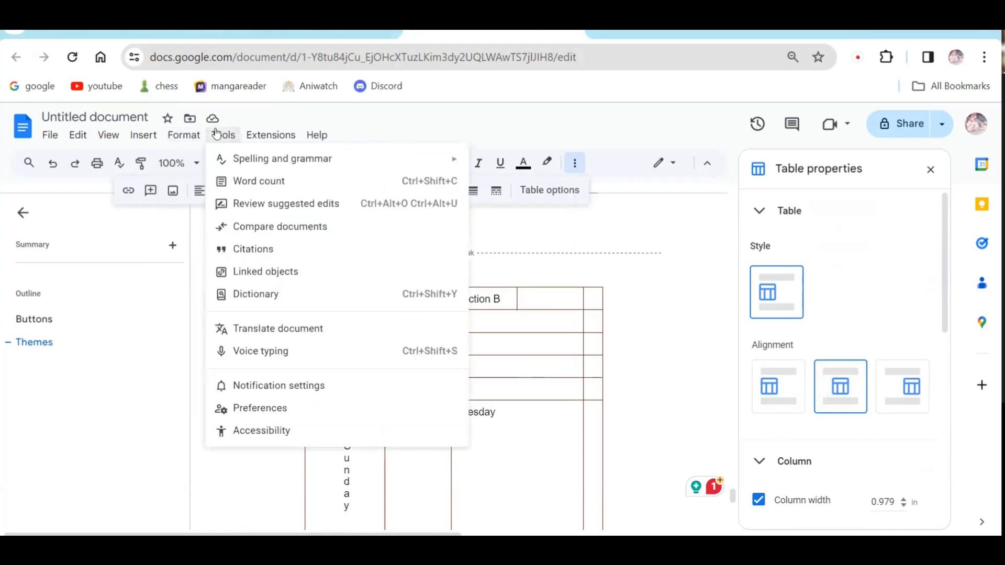
mouse_move(223, 158)
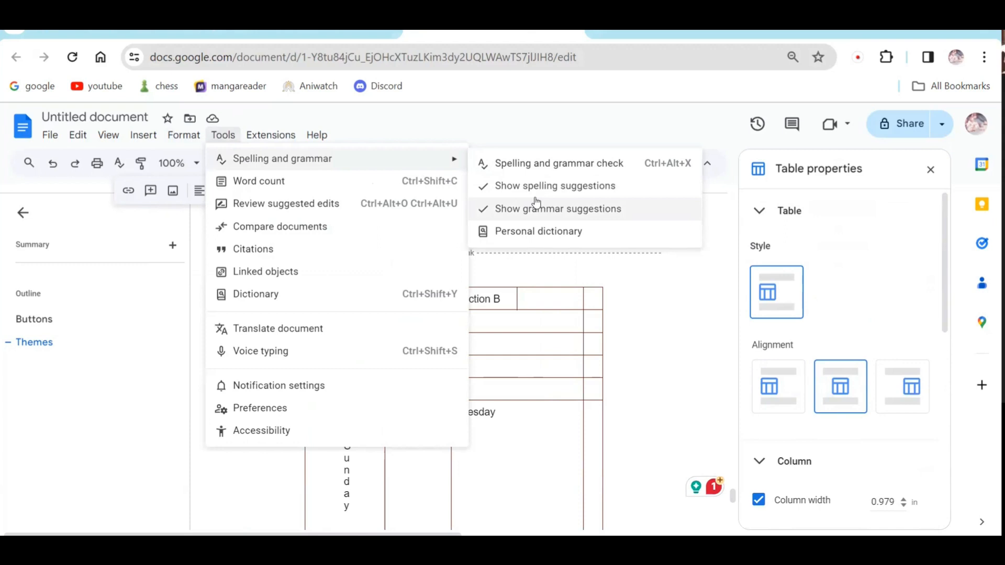
left_click(386, 184)
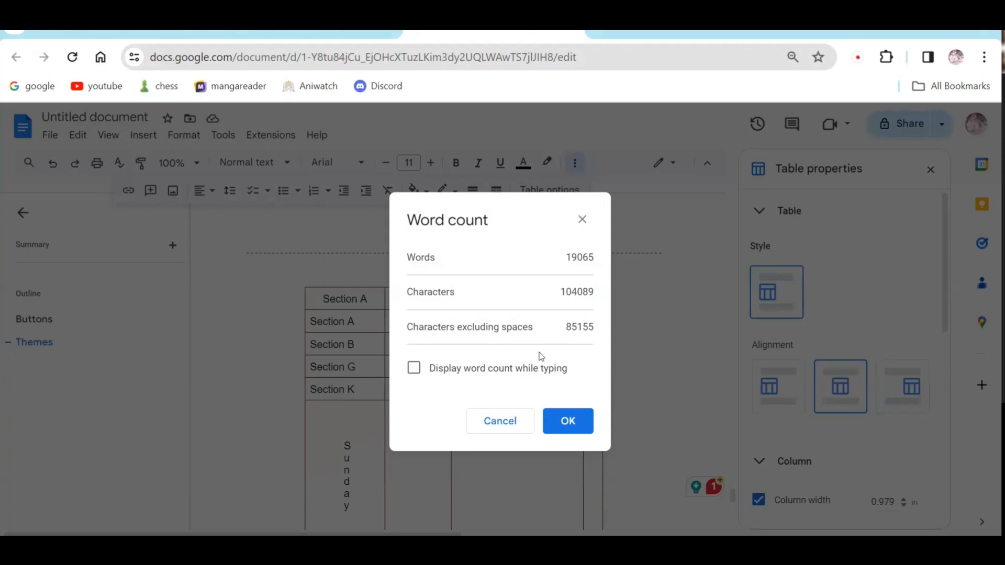
Turn on the word count display while typing and add the text "Acvas 'cvm ms cccas" at the document's end.
left_click(414, 369)
left_click(571, 420)
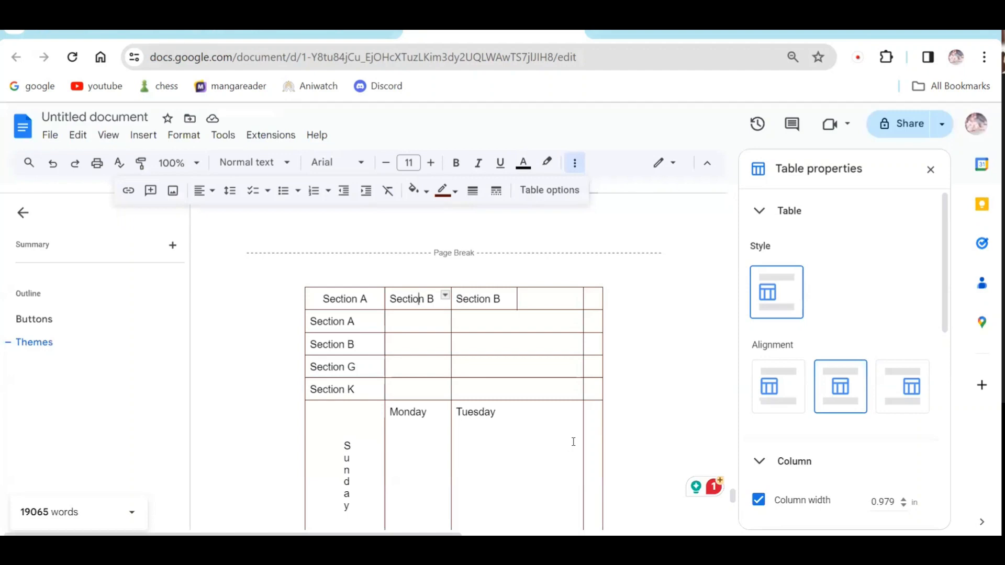
key("ctrl+End")
type("Acvas 'cvm ms cccas")
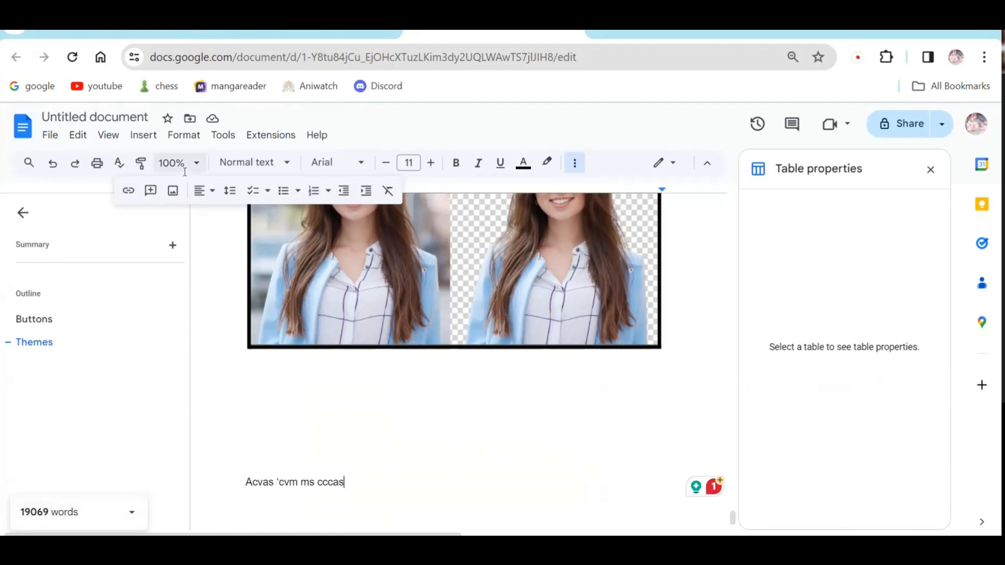
Review the document's suggested edits and look back through the pages to the "Themes and styles" paragraph.
left_click(200, 137)
mouse_move(219, 139)
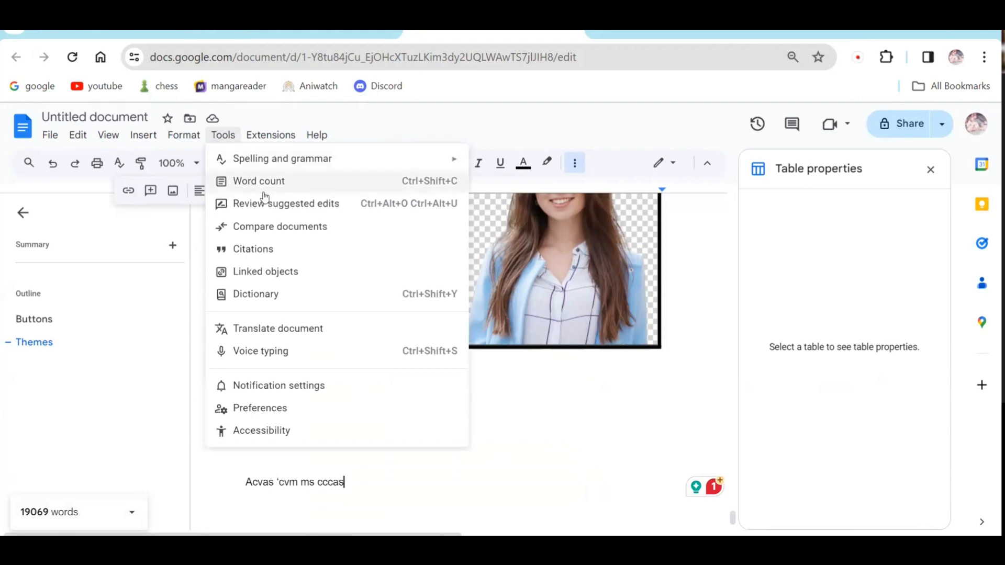
left_click(290, 204)
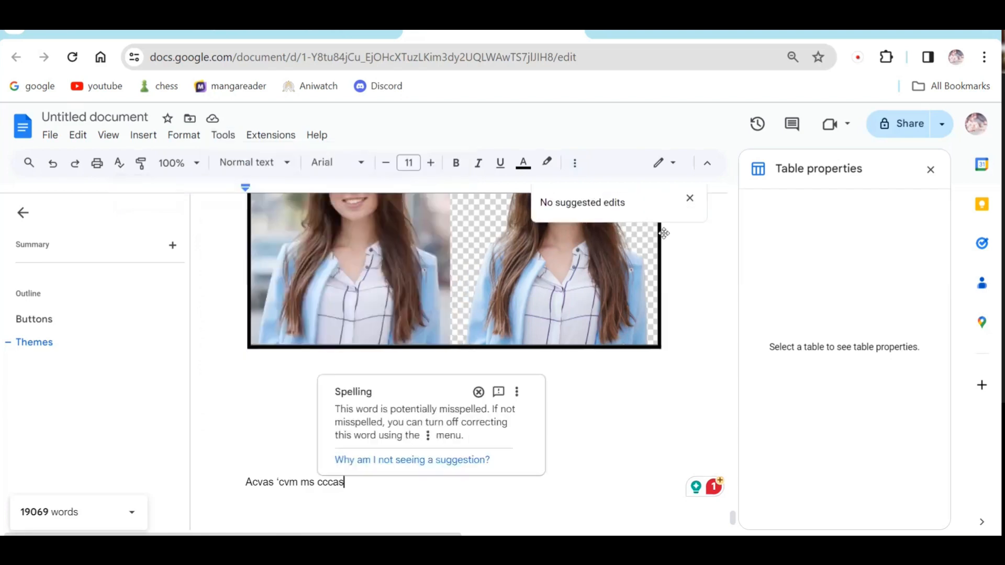
scroll(669, 236, "up", 3)
scroll(669, 237, "up", 20)
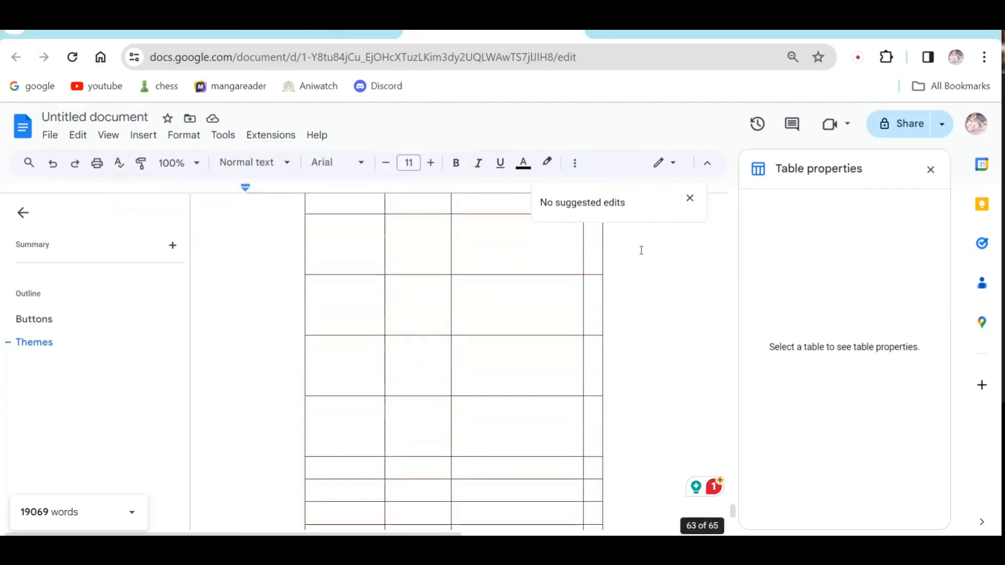
scroll(647, 246, "up", 15)
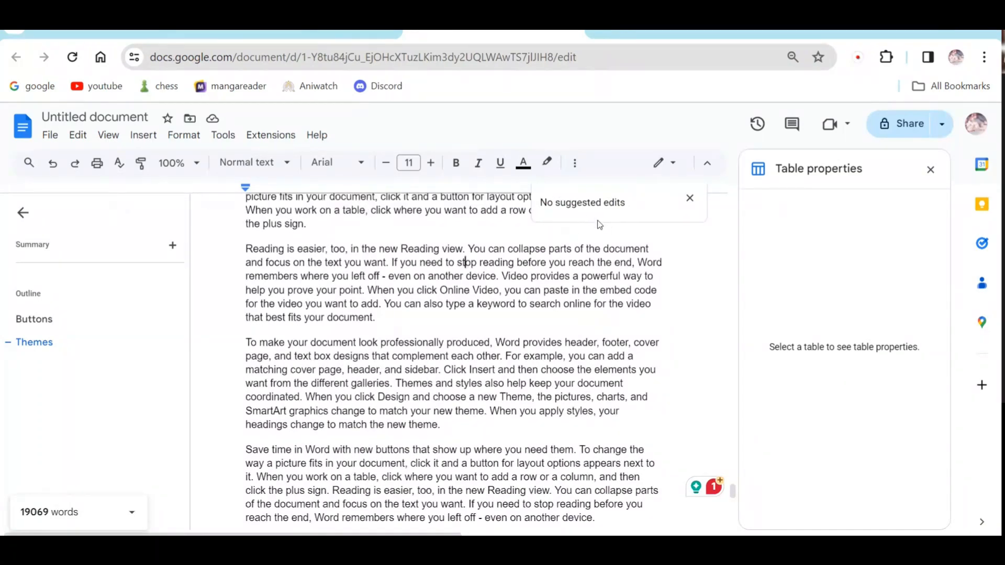
scroll(557, 291, "up", 3)
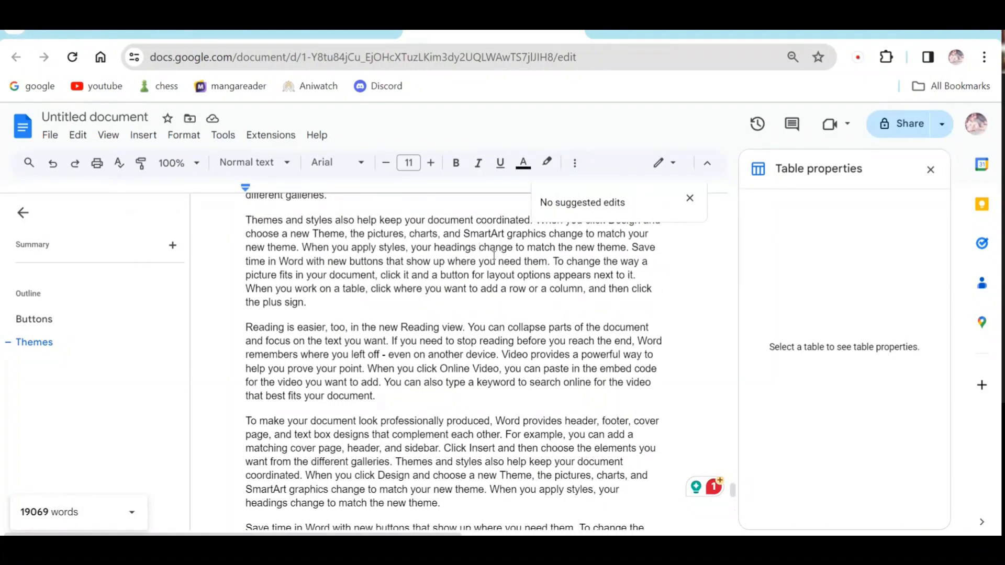
left_click_drag(490, 262, 521, 268)
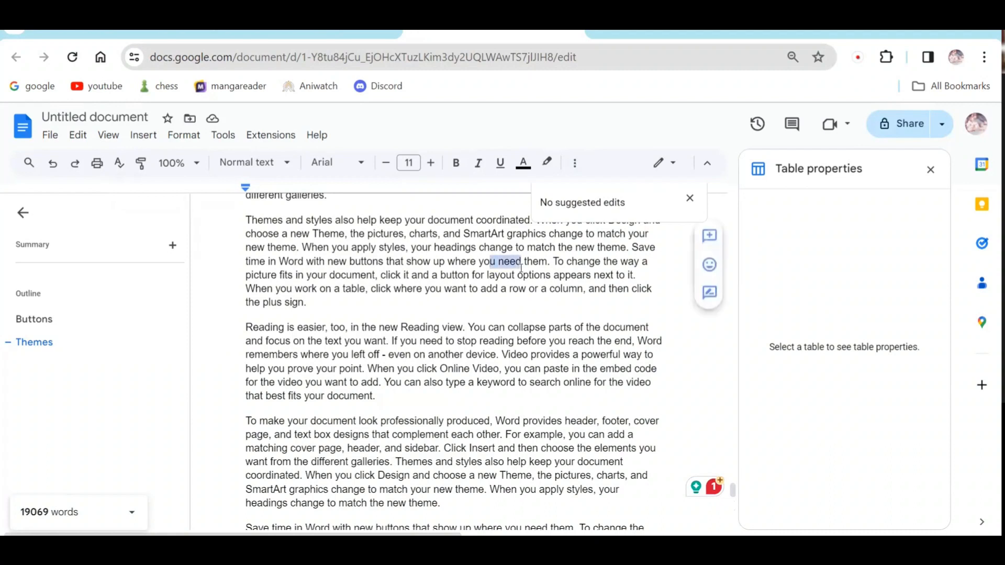
left_click(455, 261)
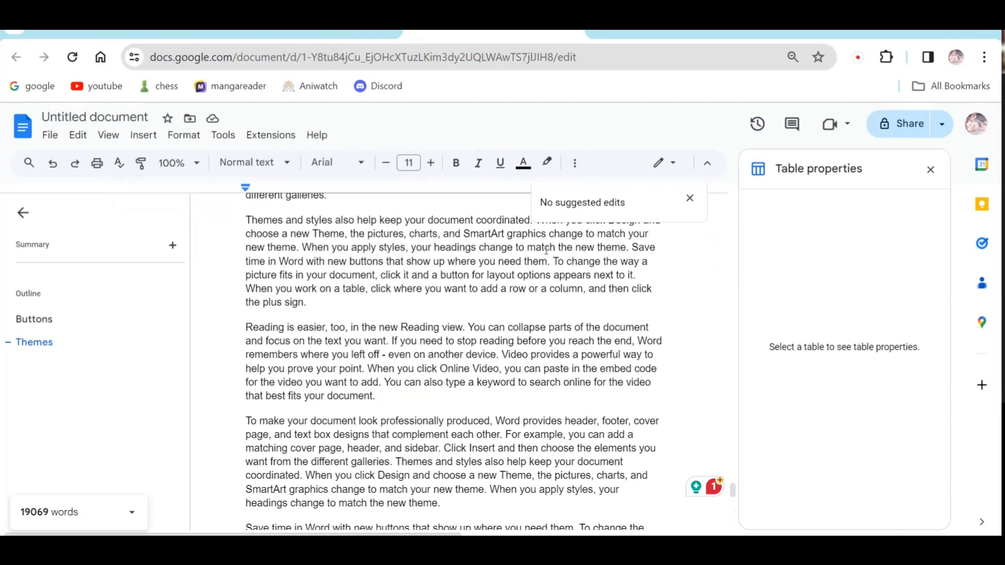
left_click(381, 297)
Open the citations tool, look over the available citation styles and choose MLA (8th ed.).
left_click(191, 136)
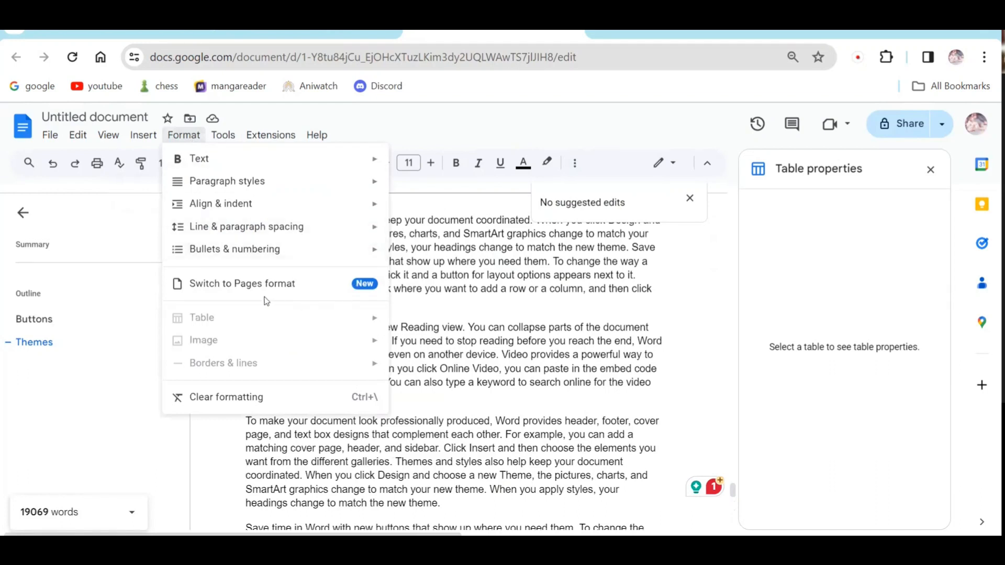
mouse_move(222, 135)
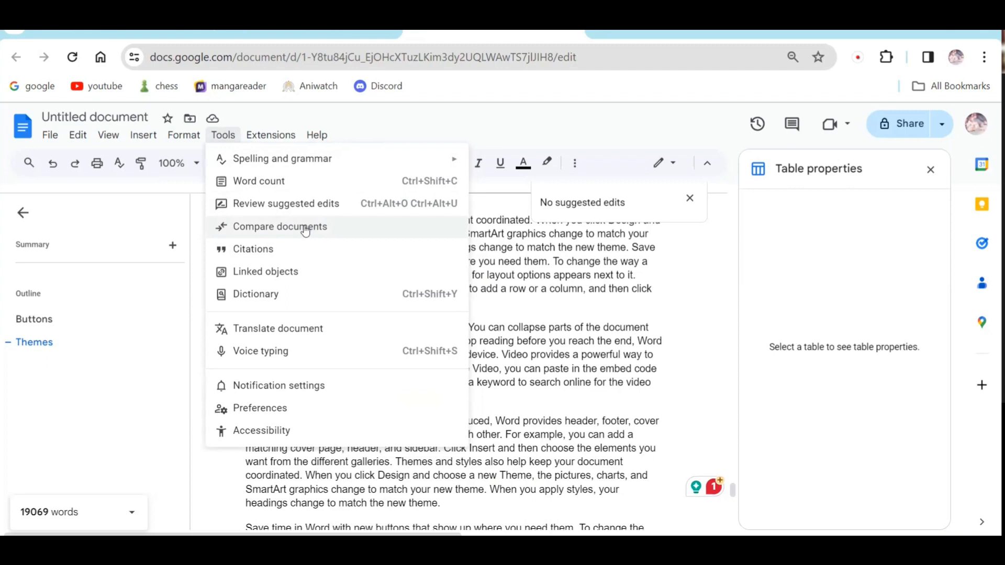
left_click(279, 249)
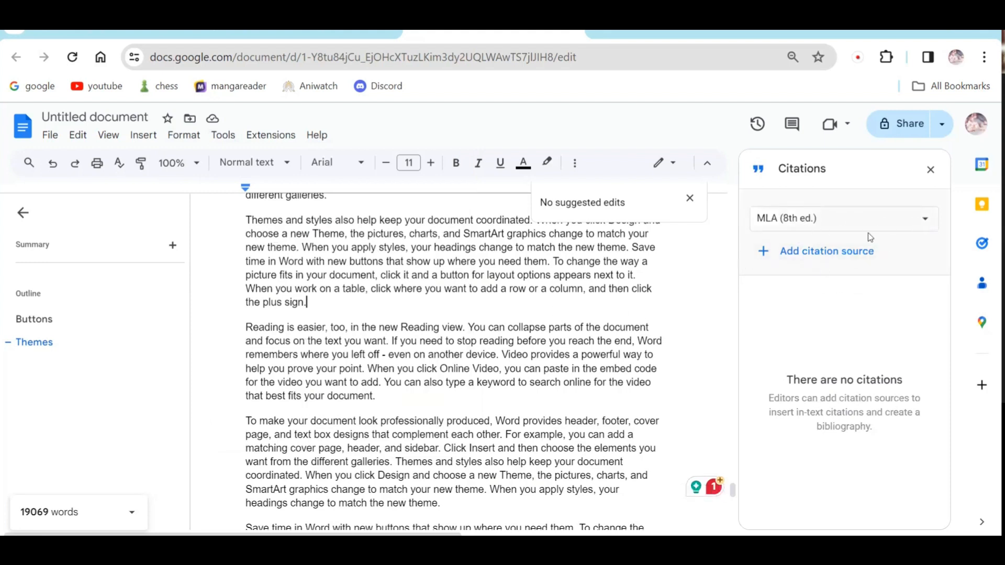
left_click(925, 220)
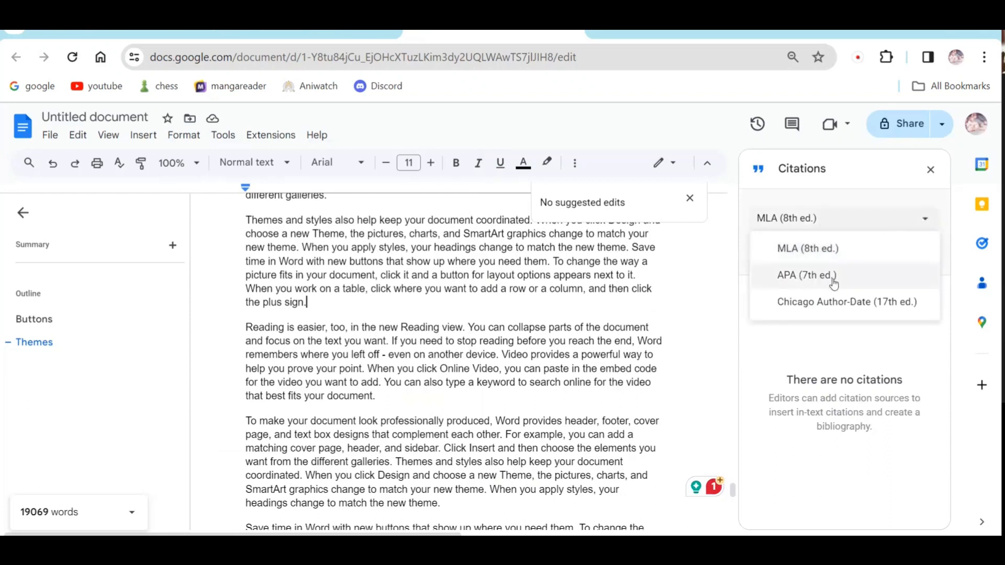
left_click(839, 255)
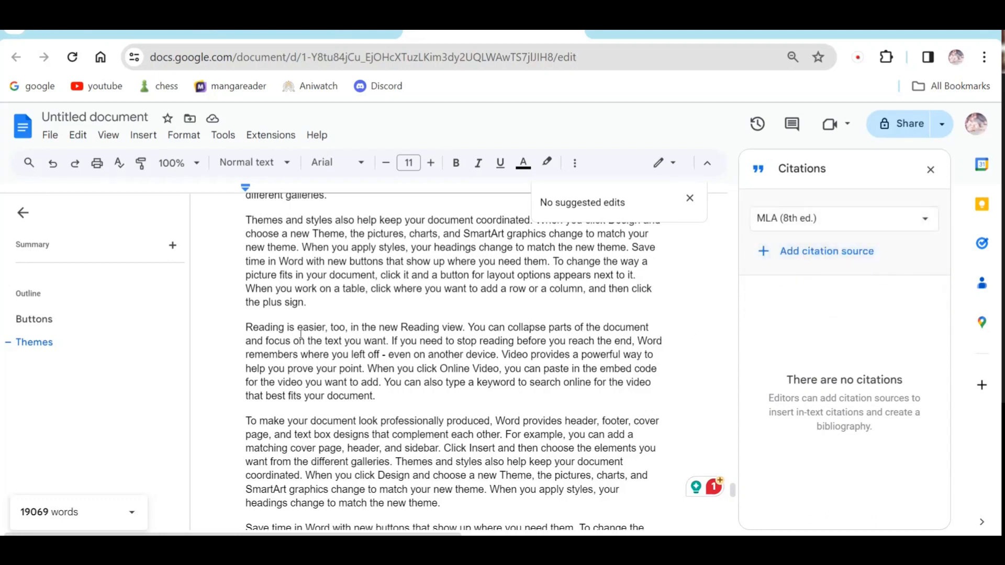
Select the "Reading is easier" paragraph, begin a citation source of type Book and view its access options.
triple_click(529, 328)
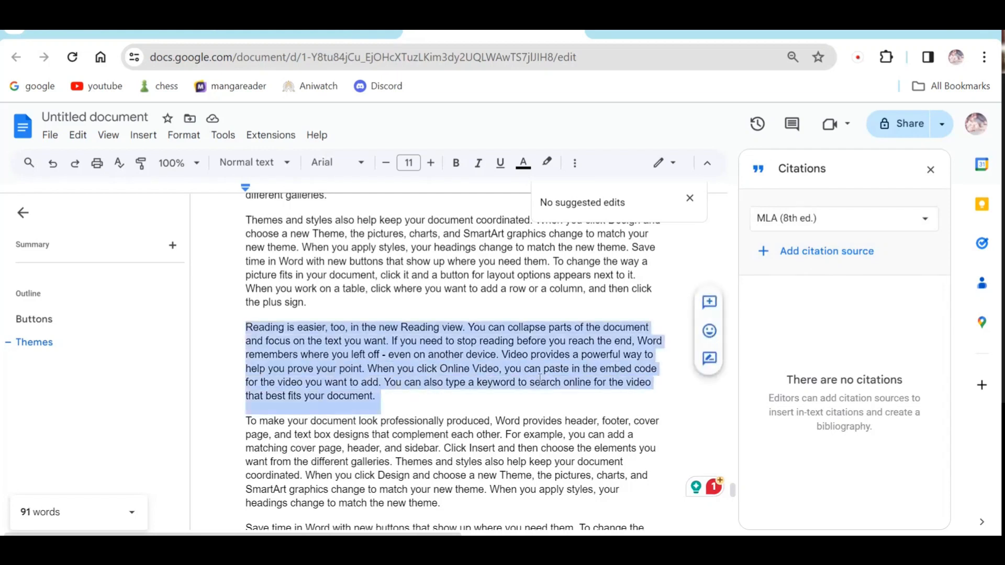
left_click(790, 253)
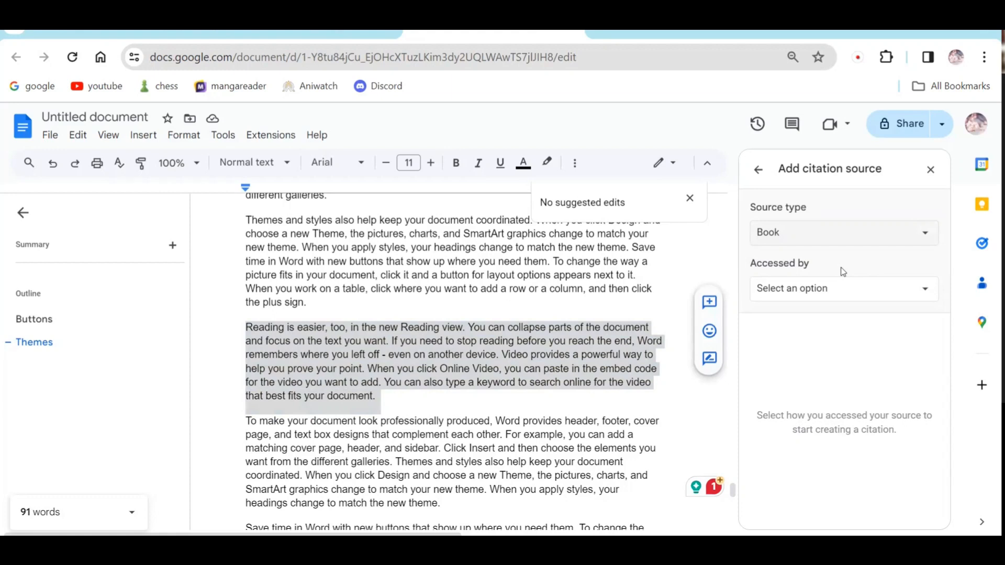
left_click(860, 244)
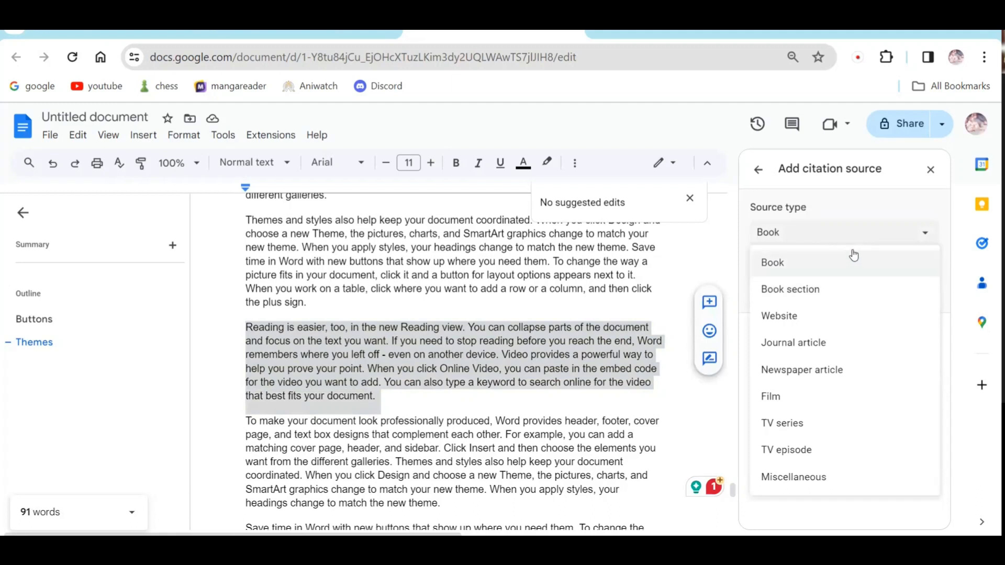
left_click(855, 260)
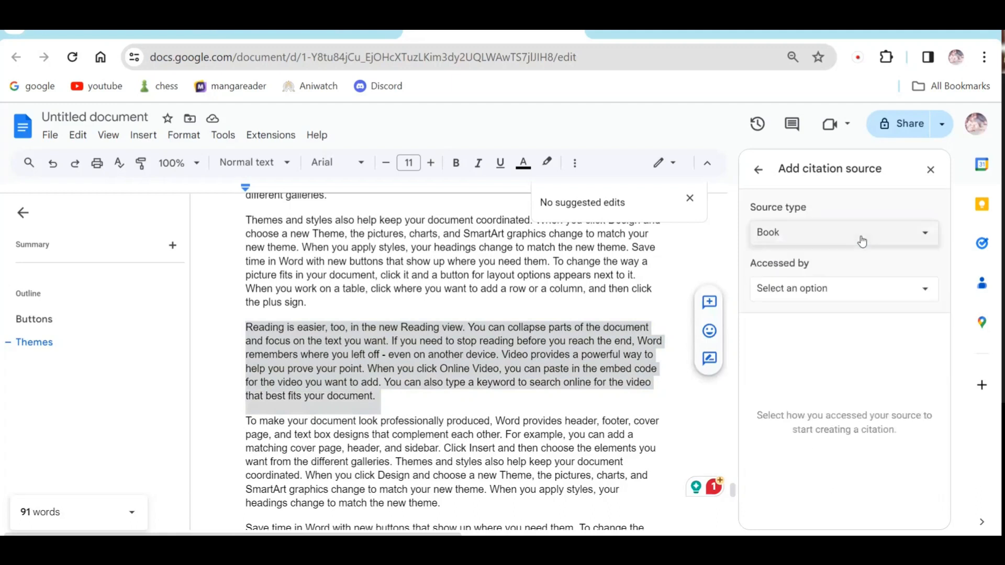
left_click(847, 297)
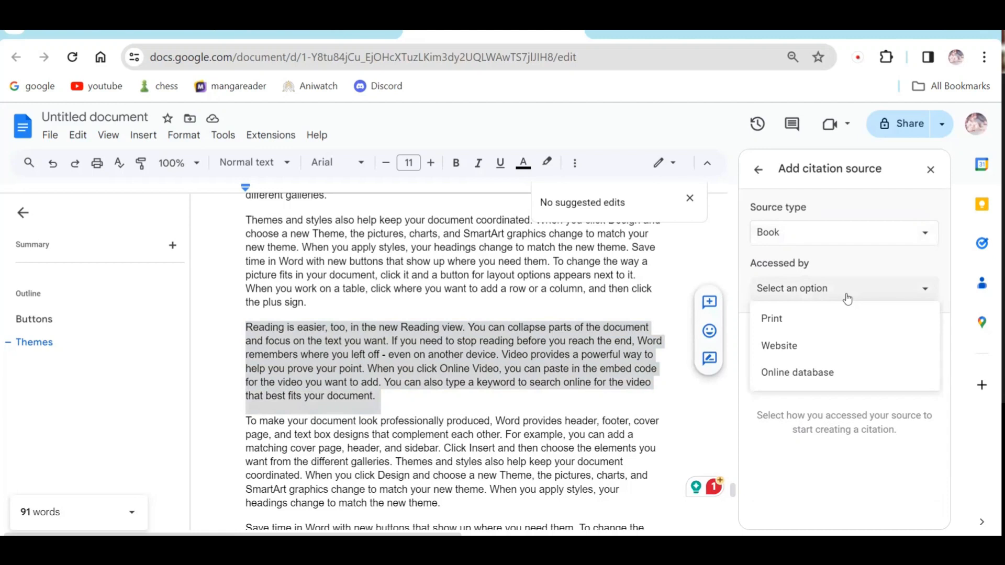
left_click(746, 403)
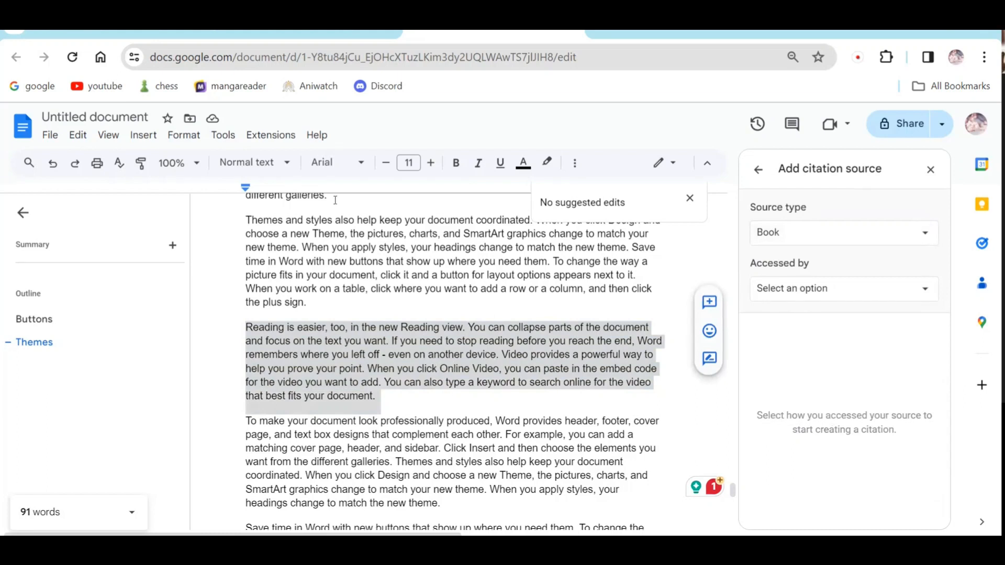
Open the linked objects overview and look over the surrounding body paragraphs.
left_click(197, 137)
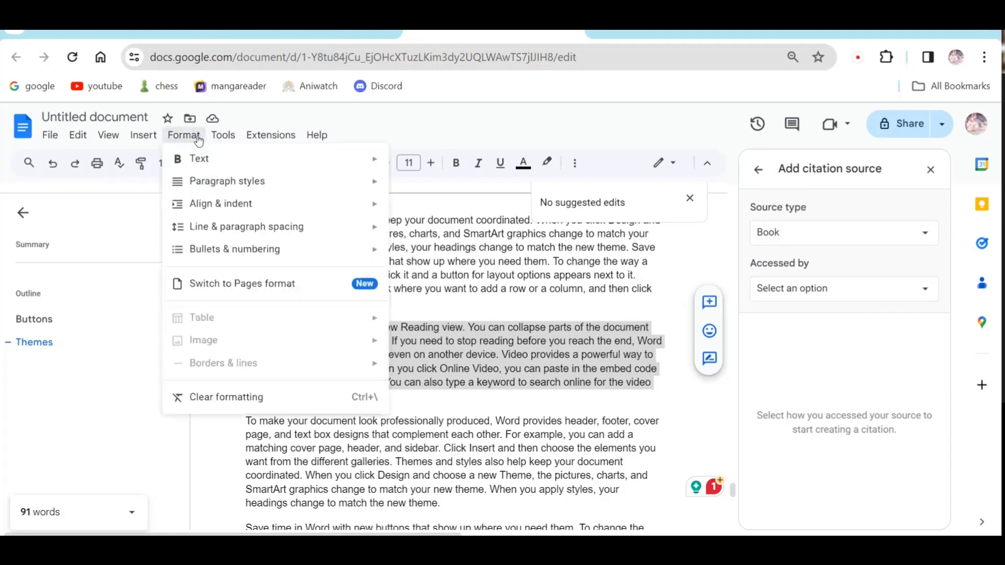
mouse_move(223, 135)
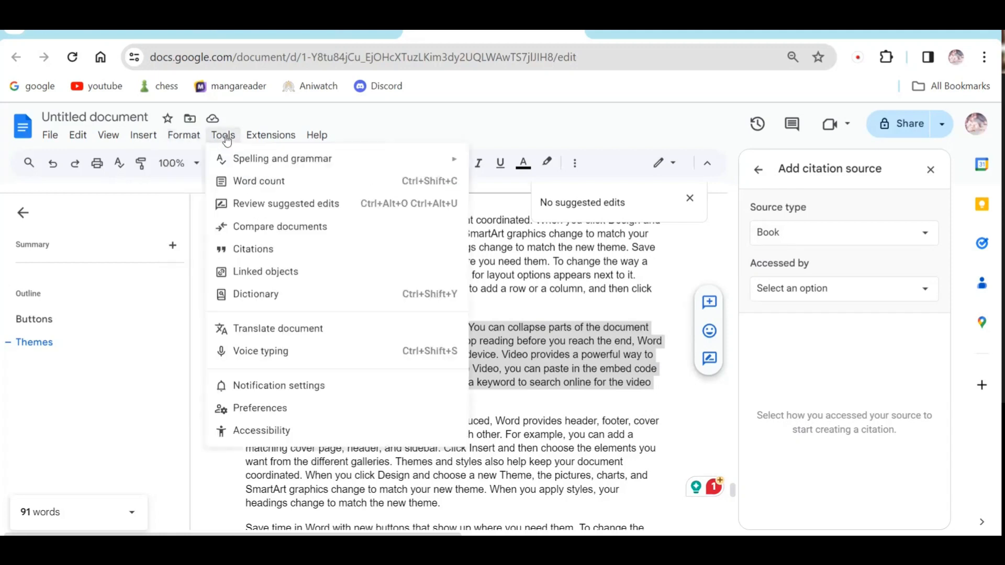
left_click(280, 273)
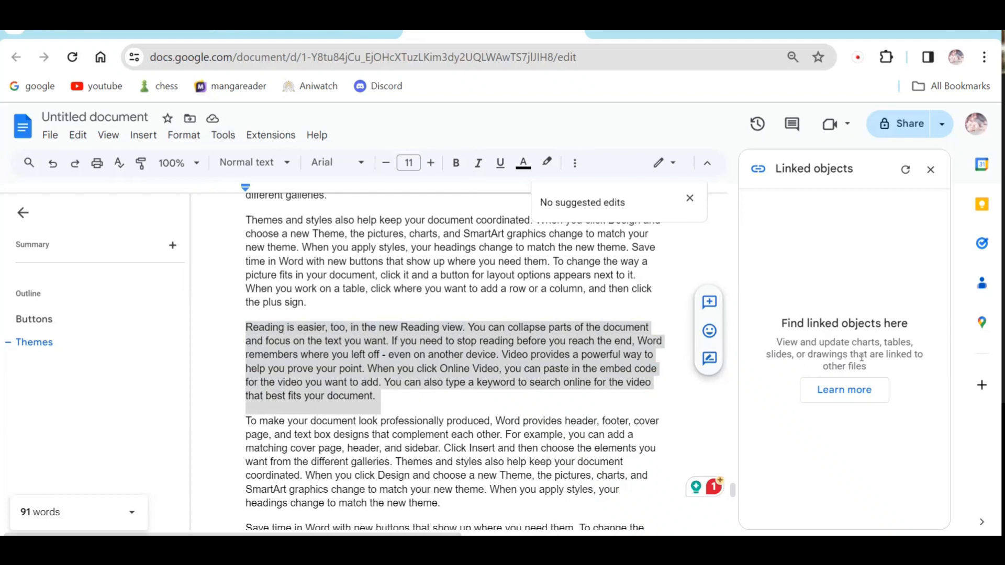
left_click(551, 356)
scroll(500, 365, "down", 3)
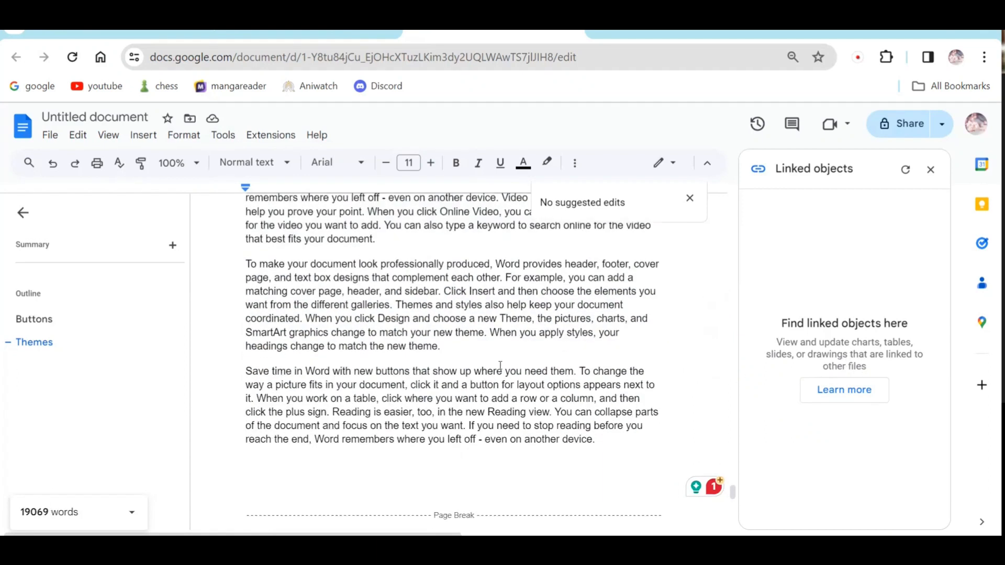
scroll(414, 319, "up", 3)
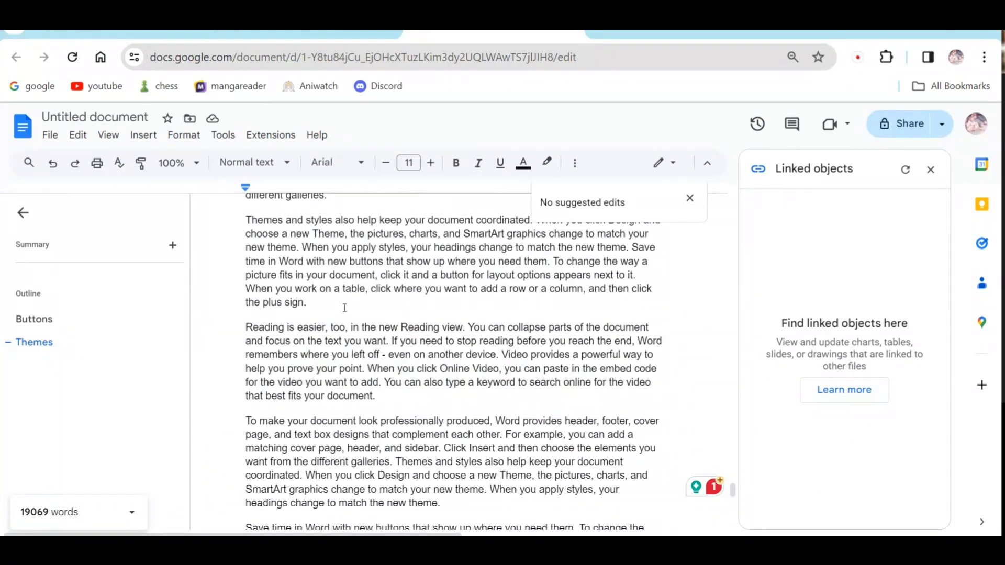
Look up the word "sign" at the end of the "Themes and styles" paragraph in the dictionary.
double_click(348, 307)
left_click(362, 328)
left_click(341, 305)
left_click(196, 137)
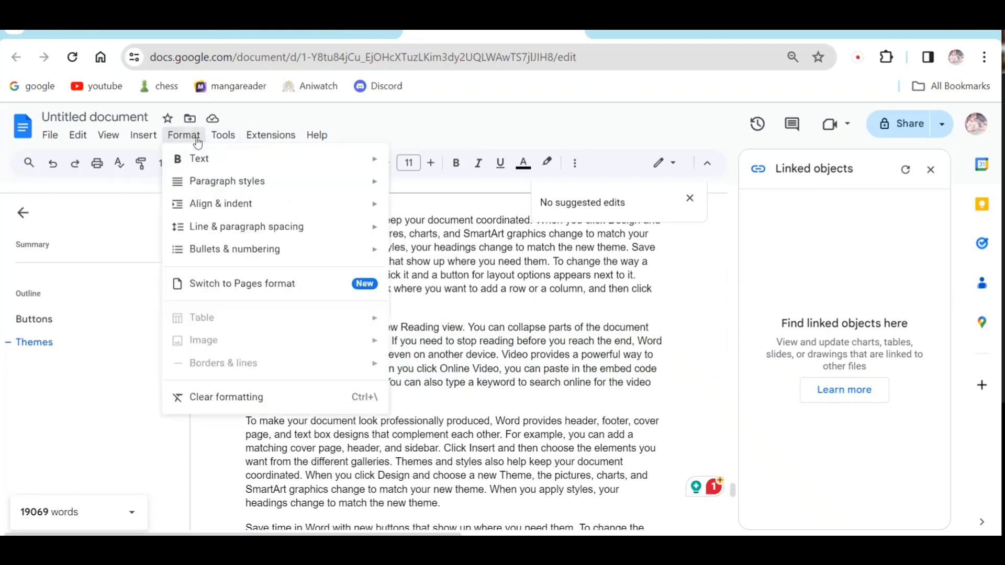
mouse_move(222, 137)
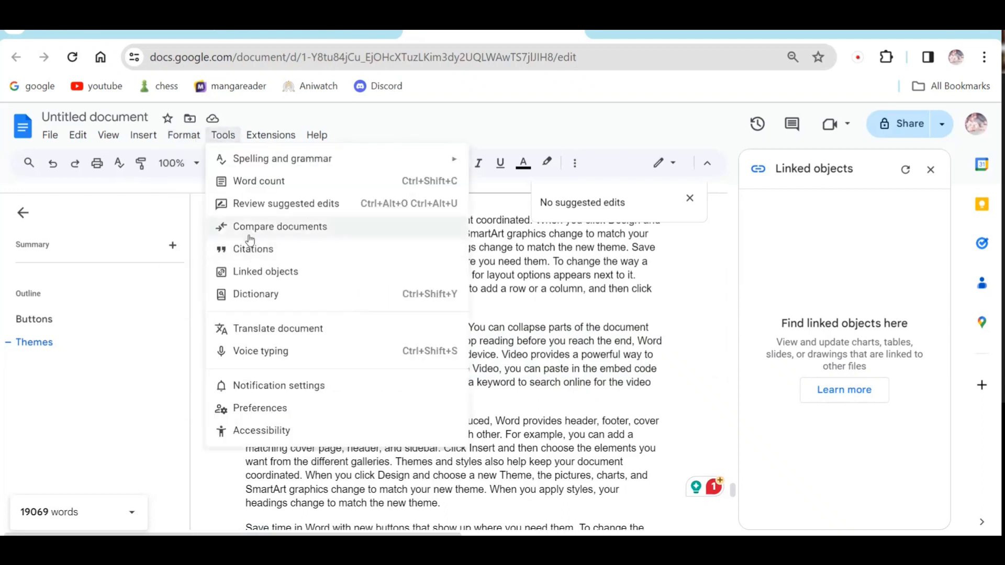
left_click(273, 295)
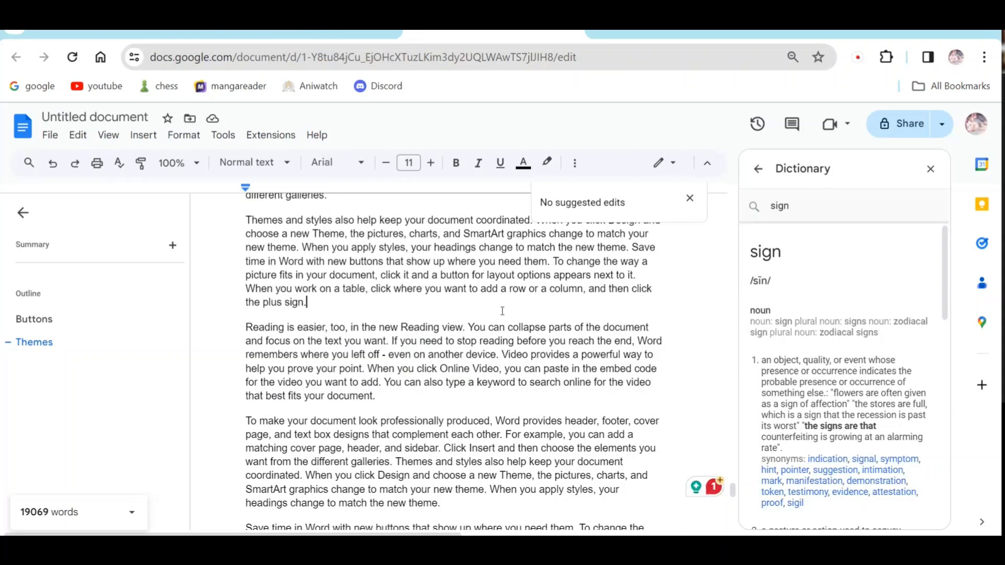
Select "collapse" in the "Reading is easier" paragraph, look the word up in the dictionary and read through its definitions.
left_click_drag(508, 328, 547, 329)
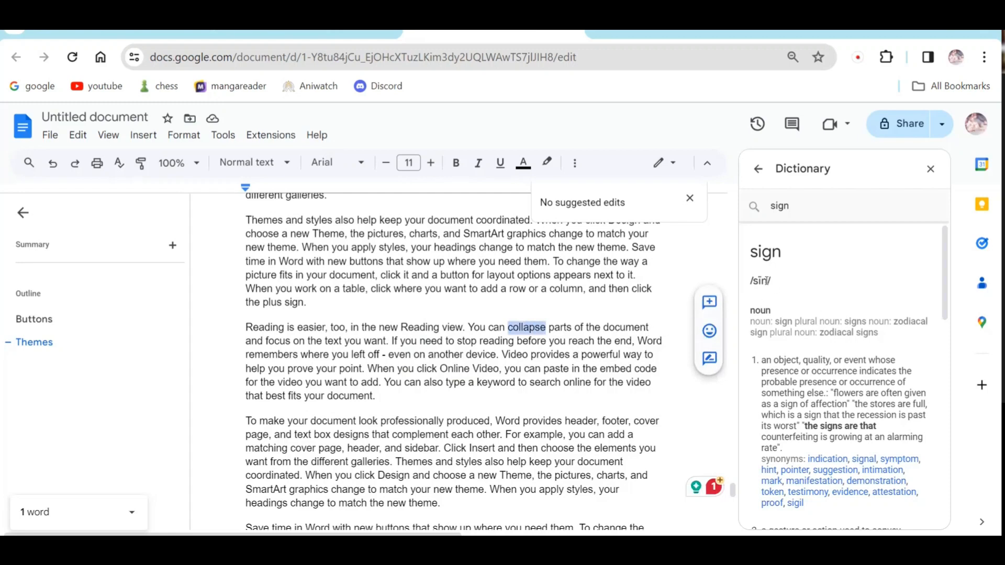
scroll(828, 312, "down", 10)
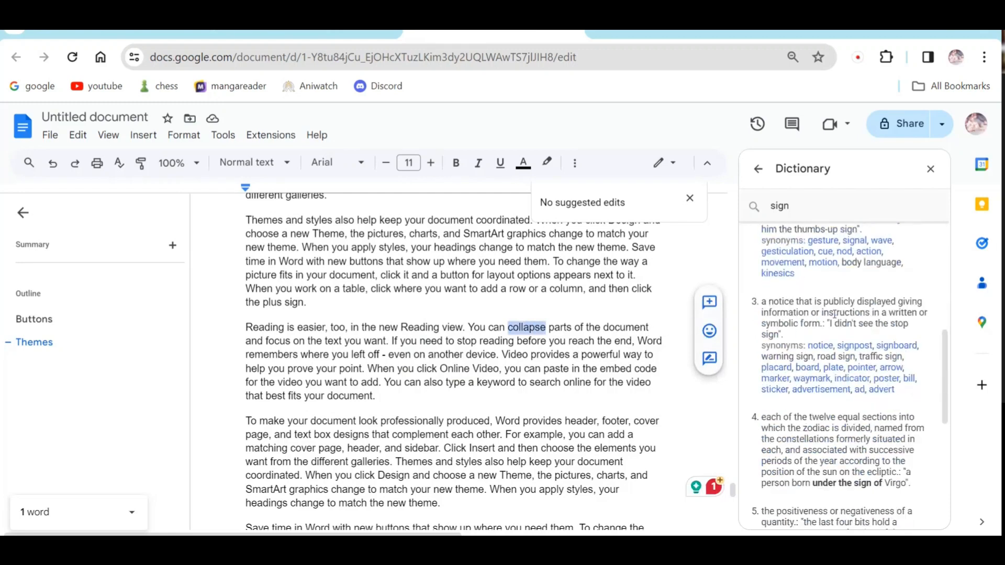
scroll(834, 314, "up", 15)
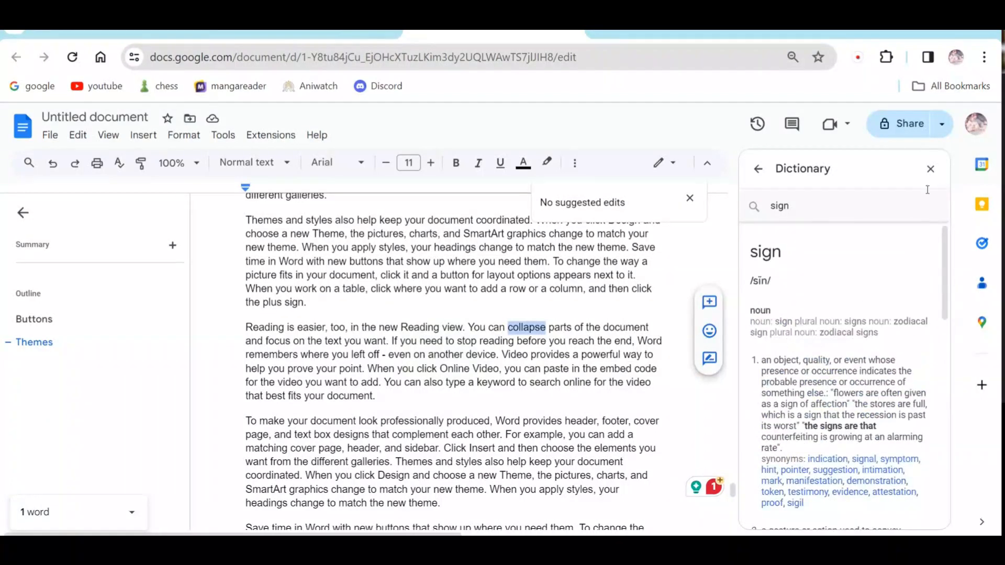
left_click_drag(792, 207, 755, 216)
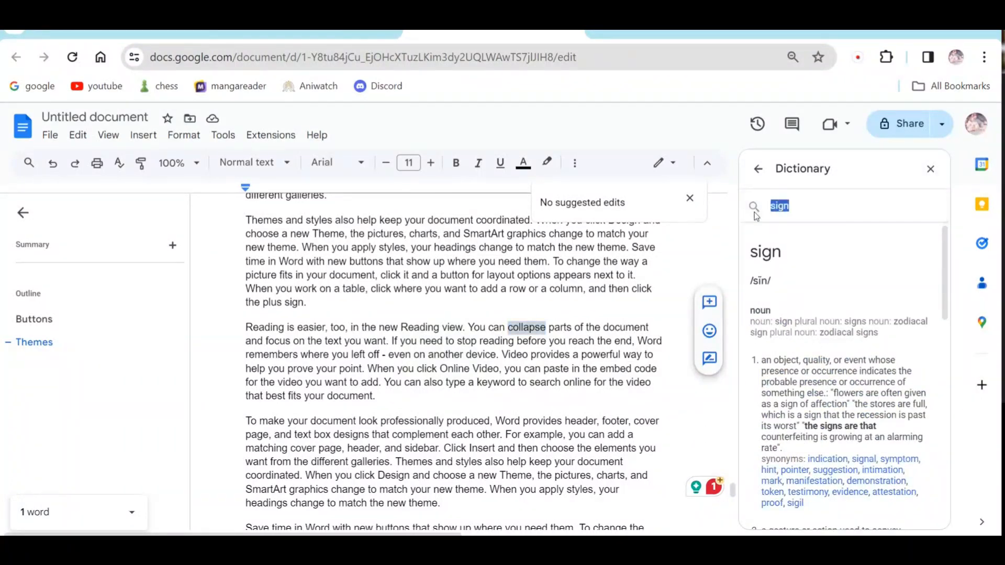
type("collapse")
key("Return")
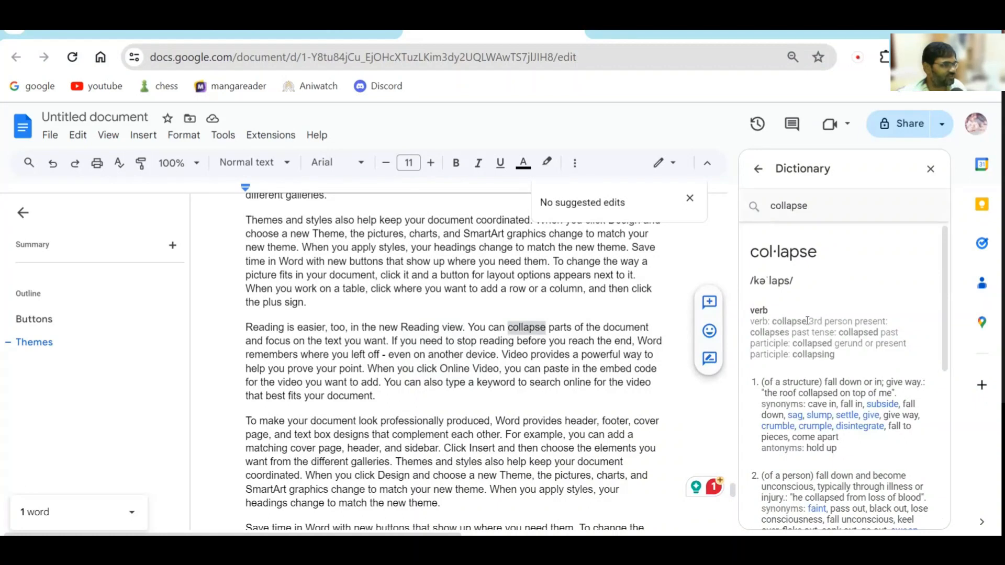
scroll(848, 361, "down", 3)
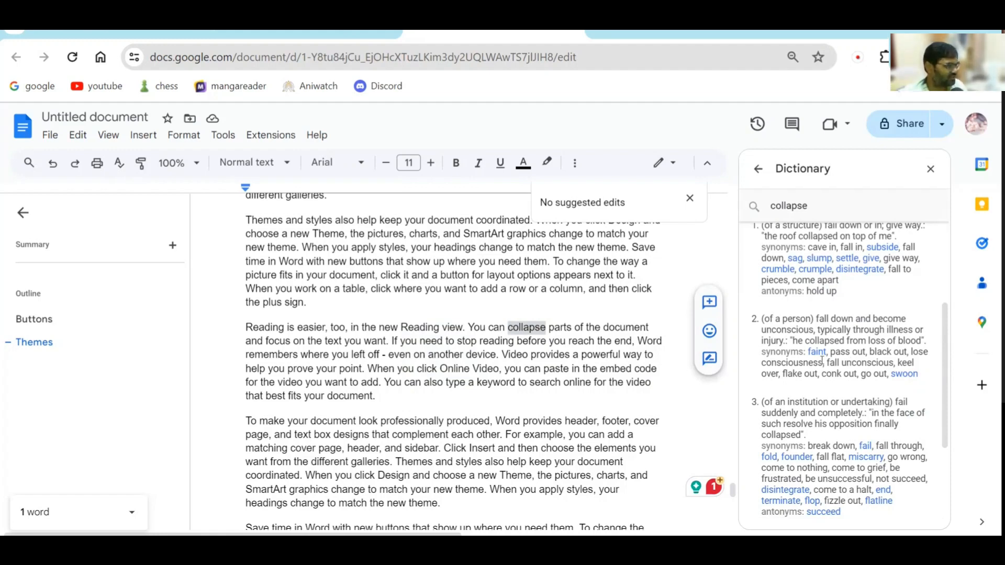
scroll(821, 361, "up", 3)
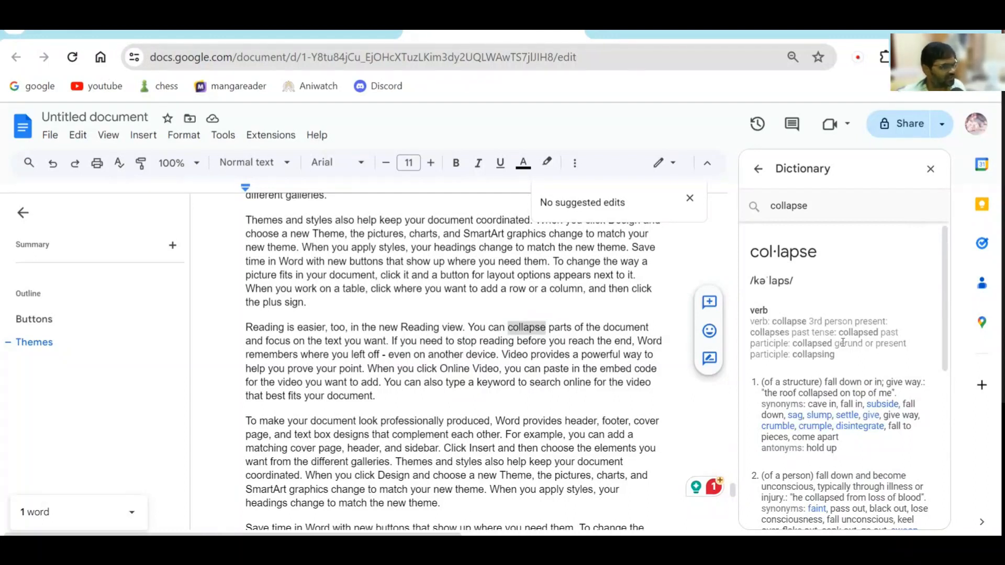
Look up the word "need" from the "Save time in Word" paragraph above the page break in the dictionary.
scroll(838, 343, "down", 6)
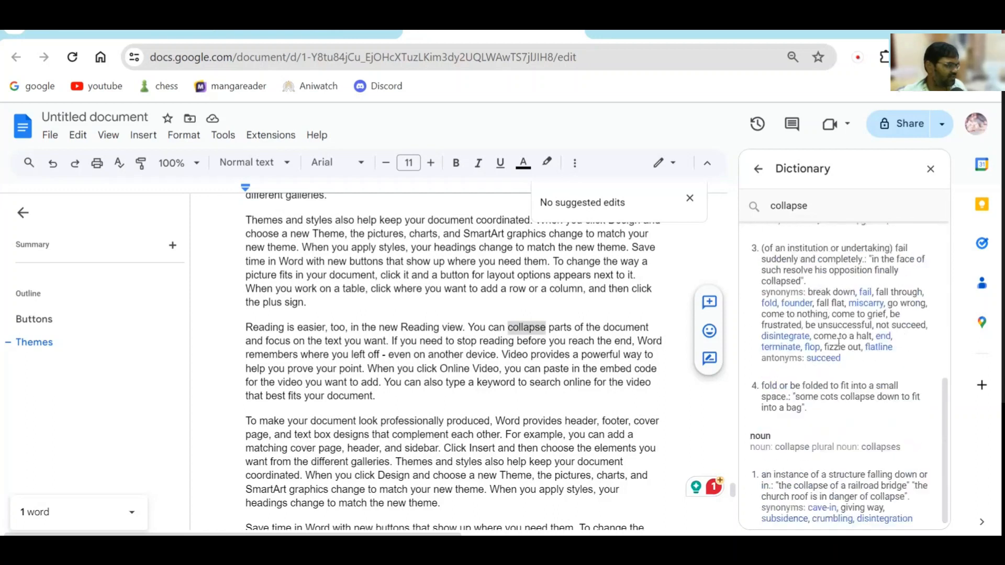
left_click(534, 322)
scroll(530, 316, "down", 5)
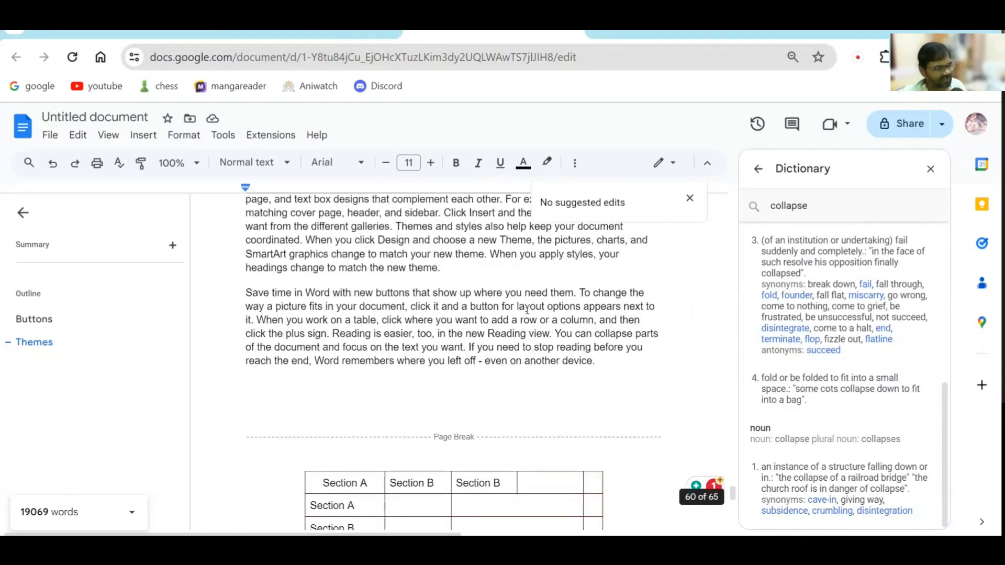
double_click(534, 293)
double_click(762, 217)
type("need")
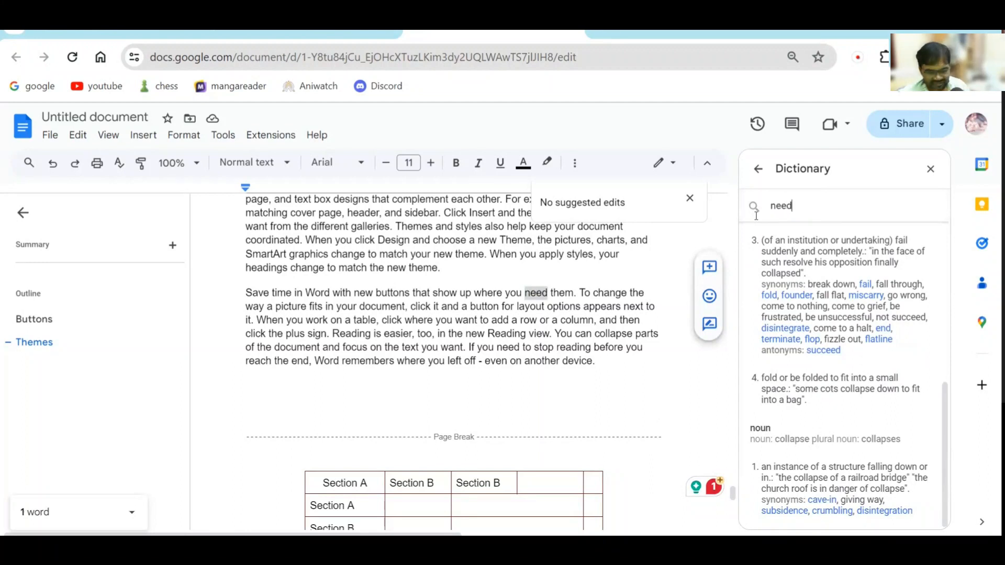
key("Return")
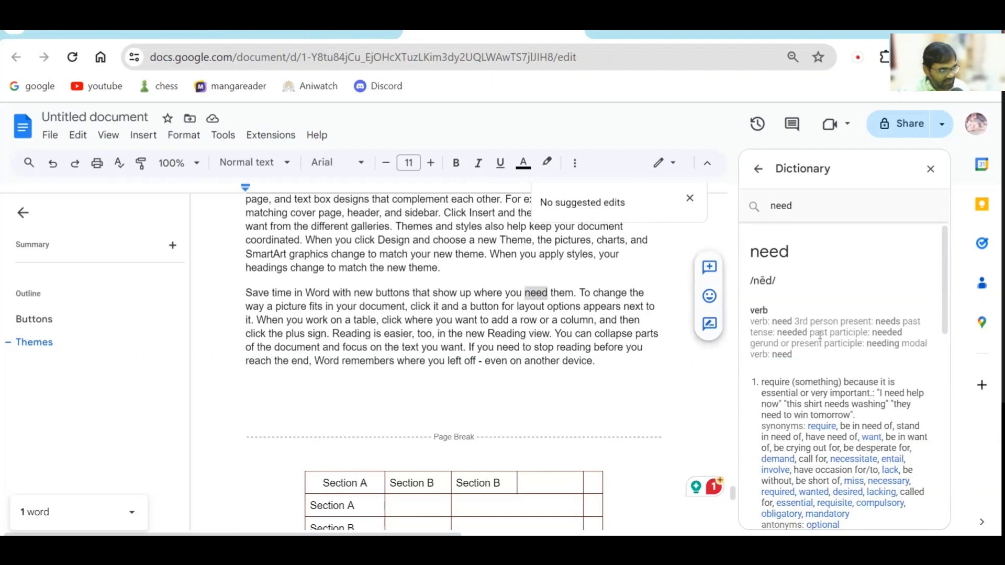
Read through the verb and noun definitions of "need", highlighting the key words in its meanings.
scroll(791, 347, "down", 3)
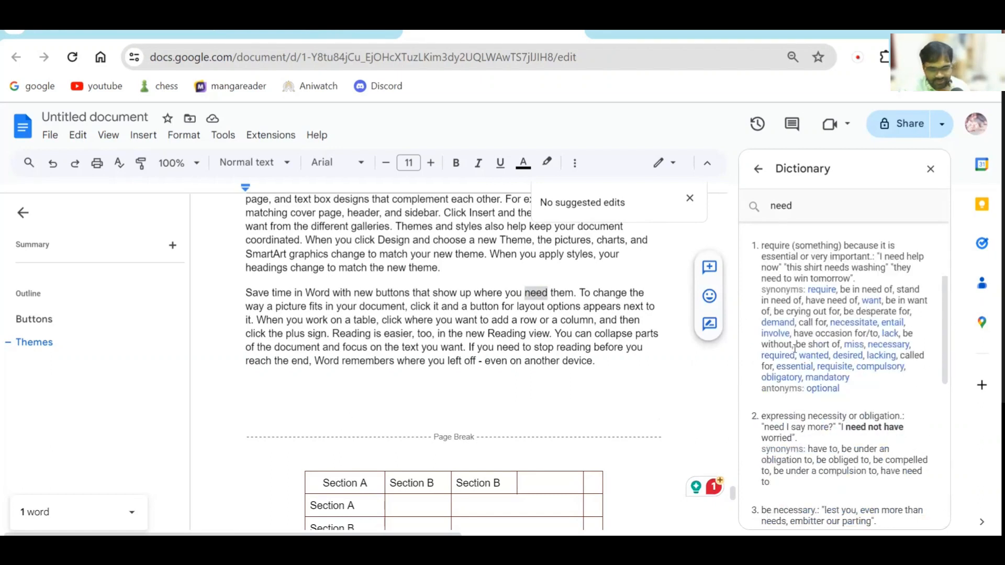
scroll(775, 374, "up", 3)
double_click(771, 383)
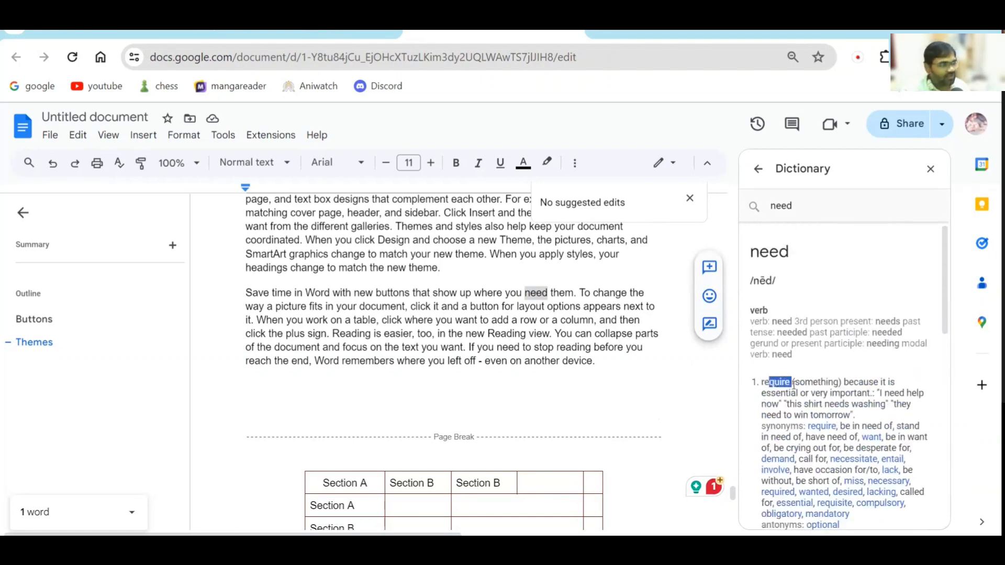
scroll(785, 366, "down", 5)
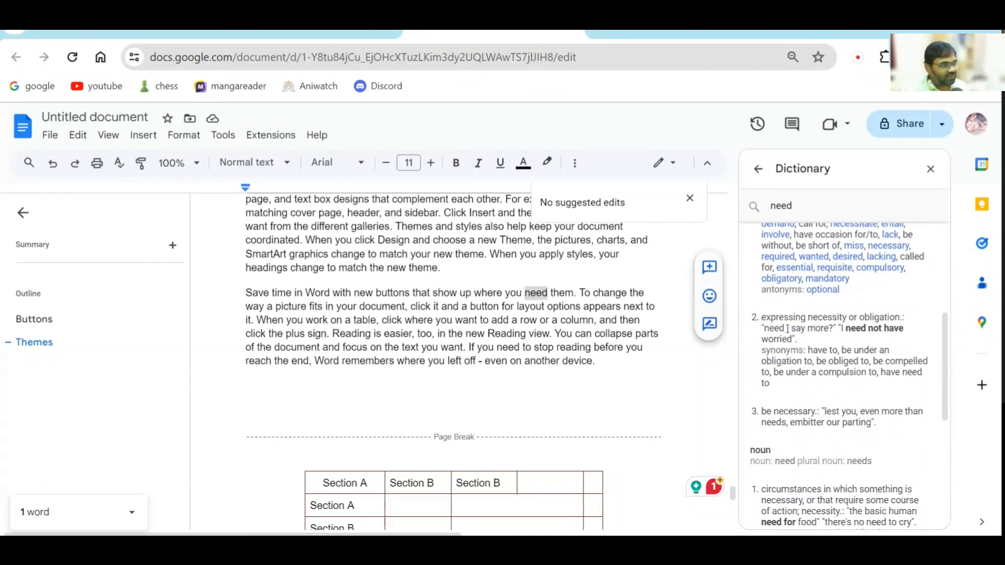
left_click_drag(795, 317, 827, 317)
left_click_drag(772, 412, 794, 412)
scroll(803, 412, "down", 3)
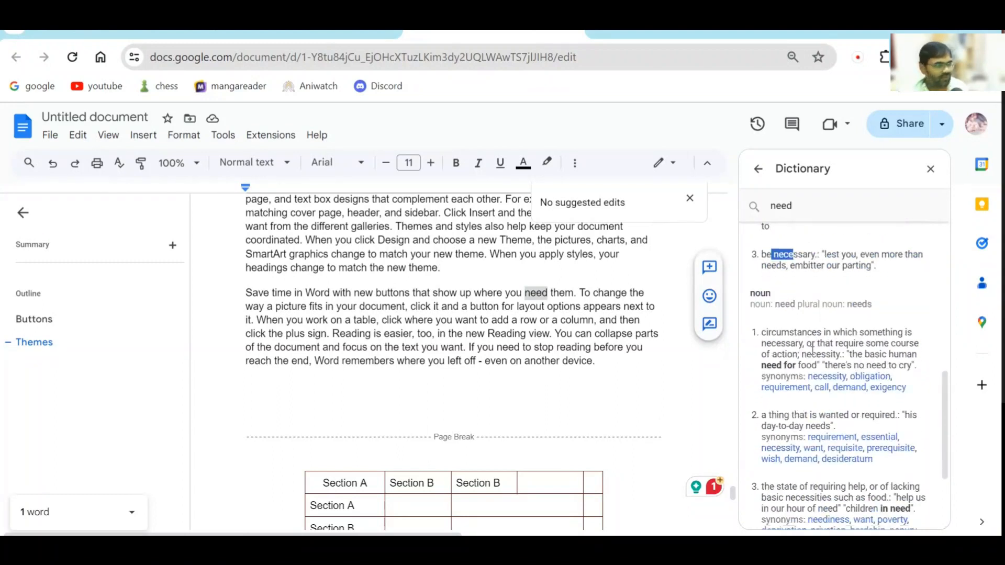
left_click(544, 318)
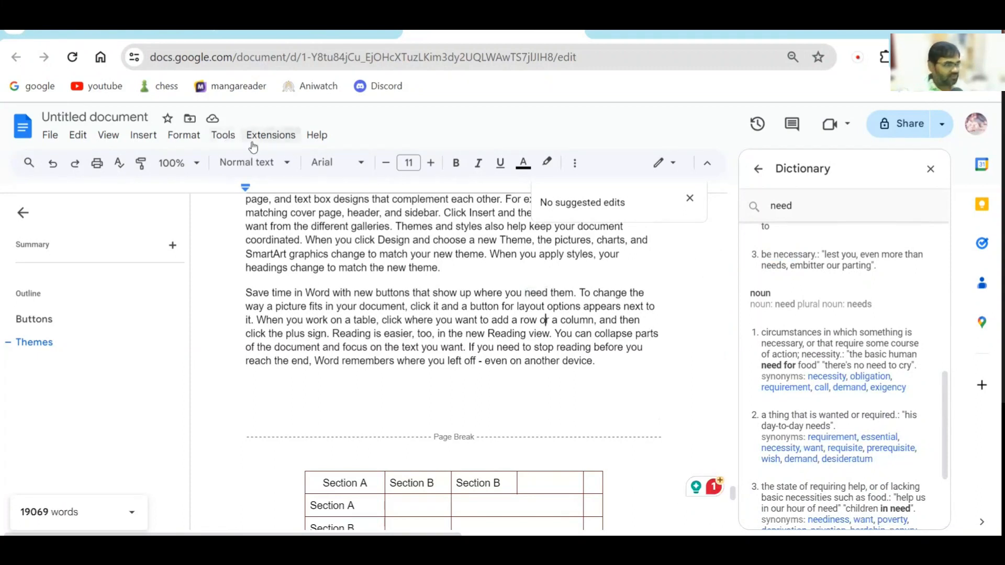
left_click(222, 137)
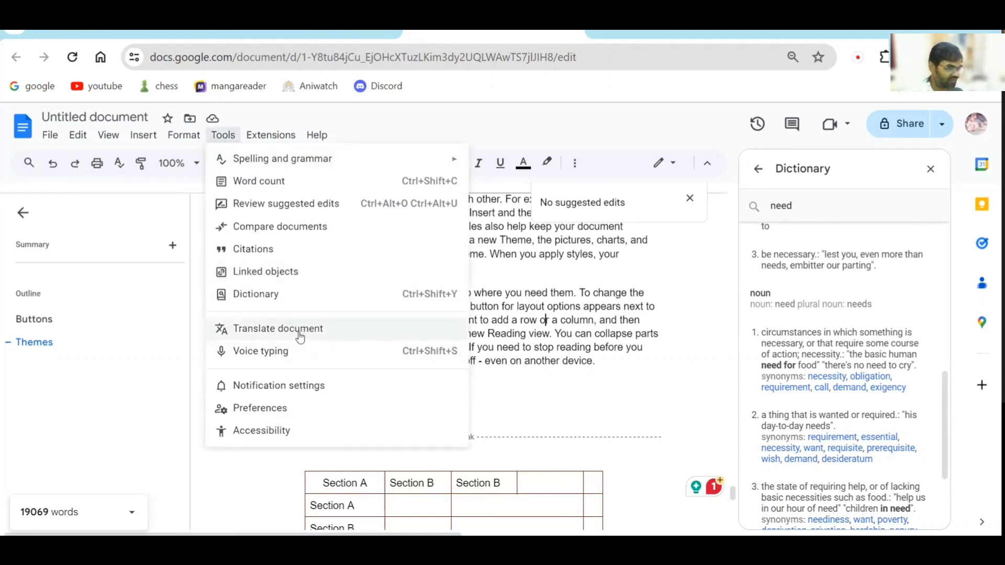
left_click(566, 298)
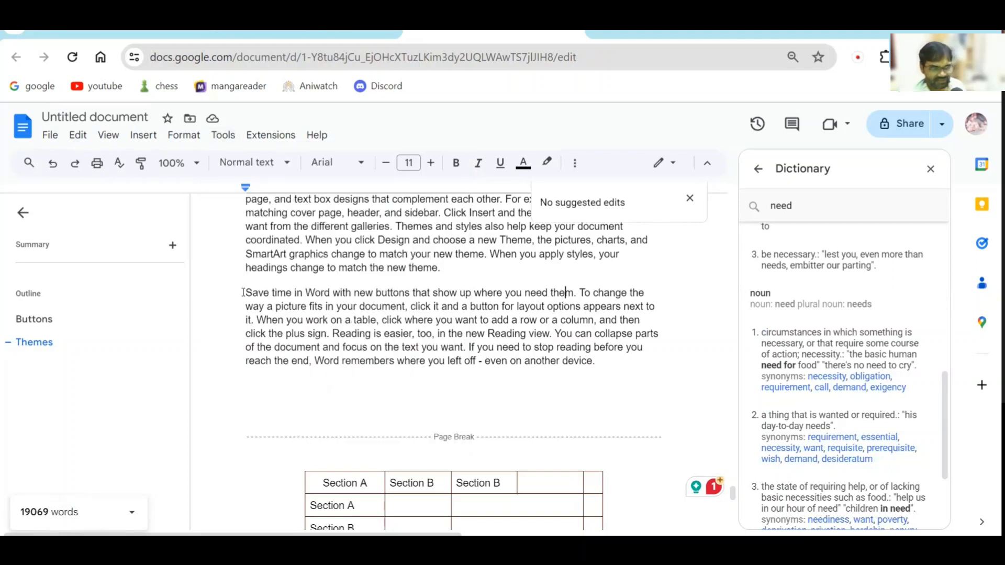
left_click_drag(631, 361, 423, 268)
scroll(453, 324, "up", 2)
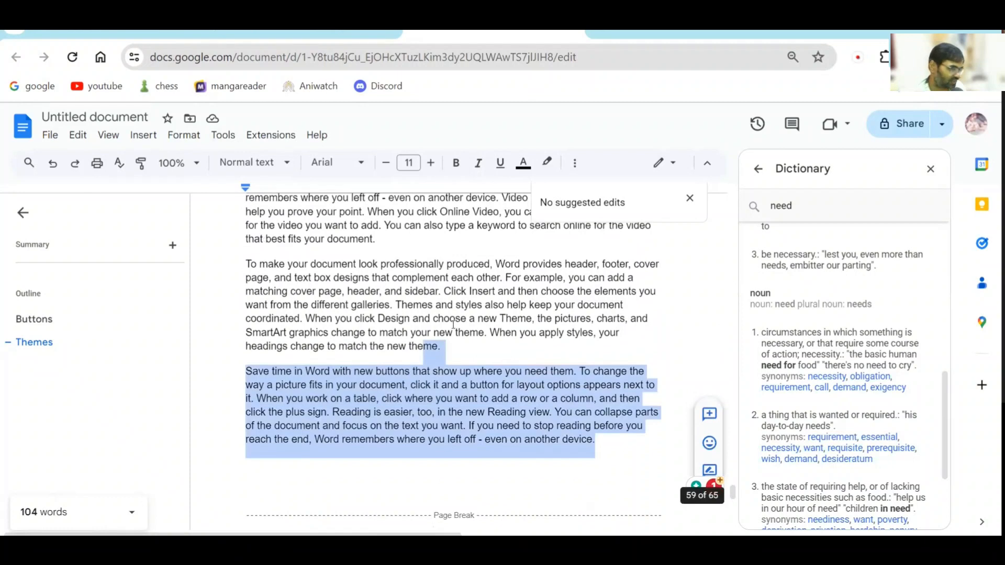
scroll(453, 325, "up", 7)
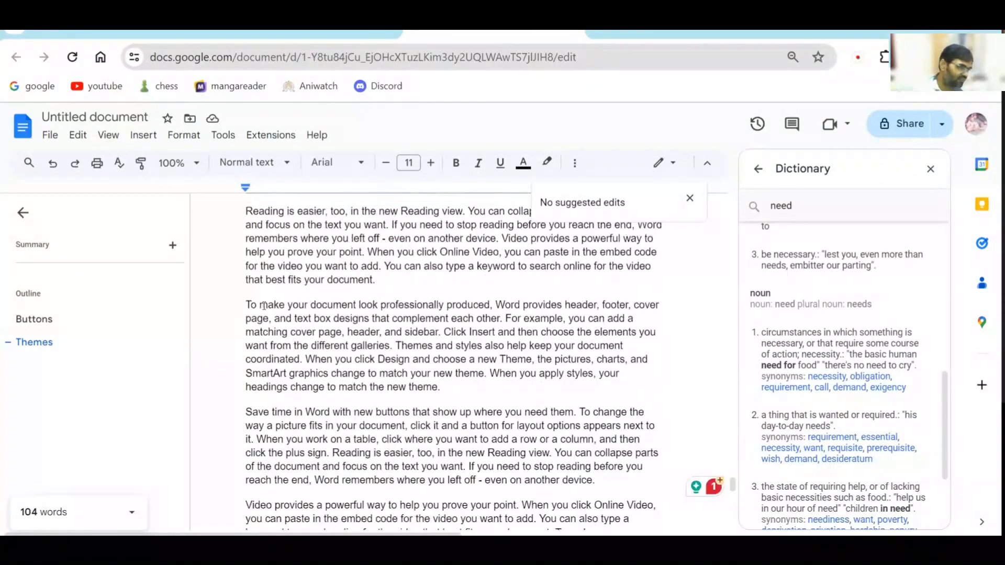
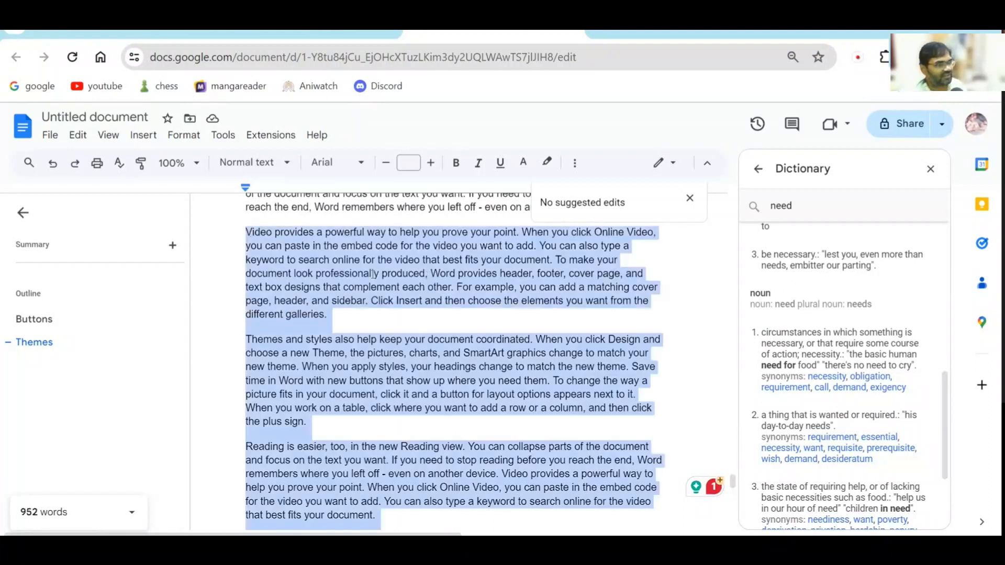
left_click(372, 273)
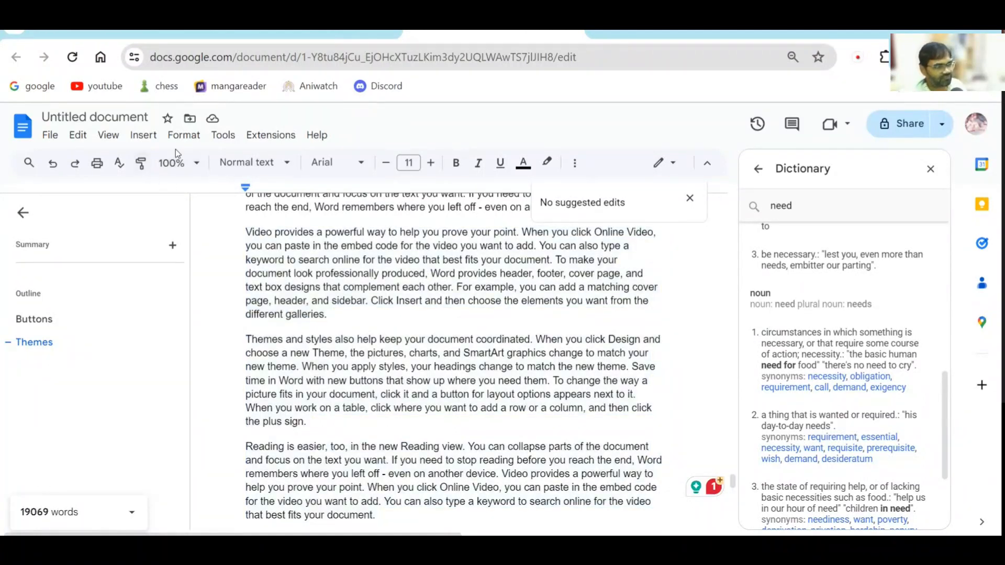
Create a Telugu translation of the document, titled "Translated copy of Untitled document".
left_click(223, 137)
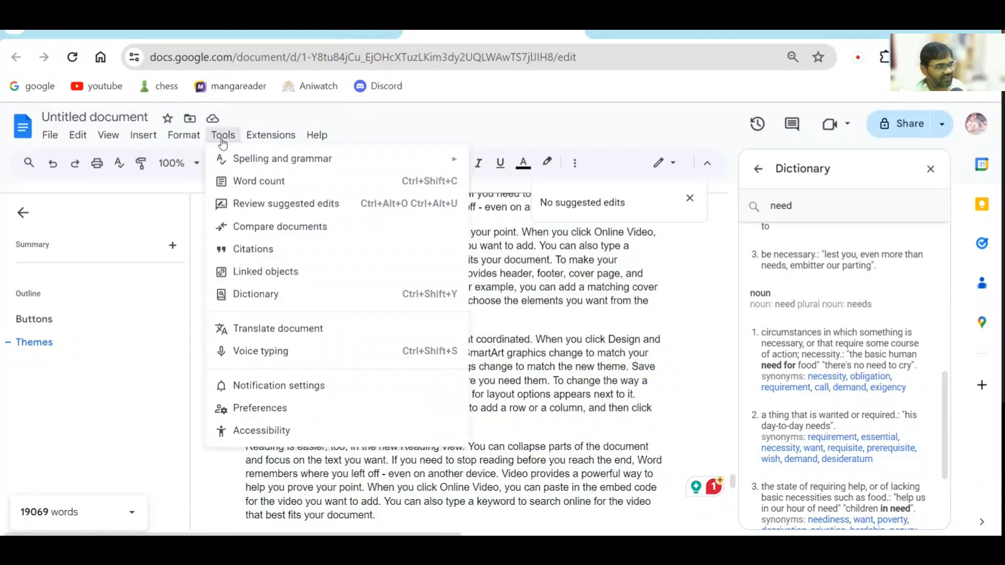
left_click(322, 330)
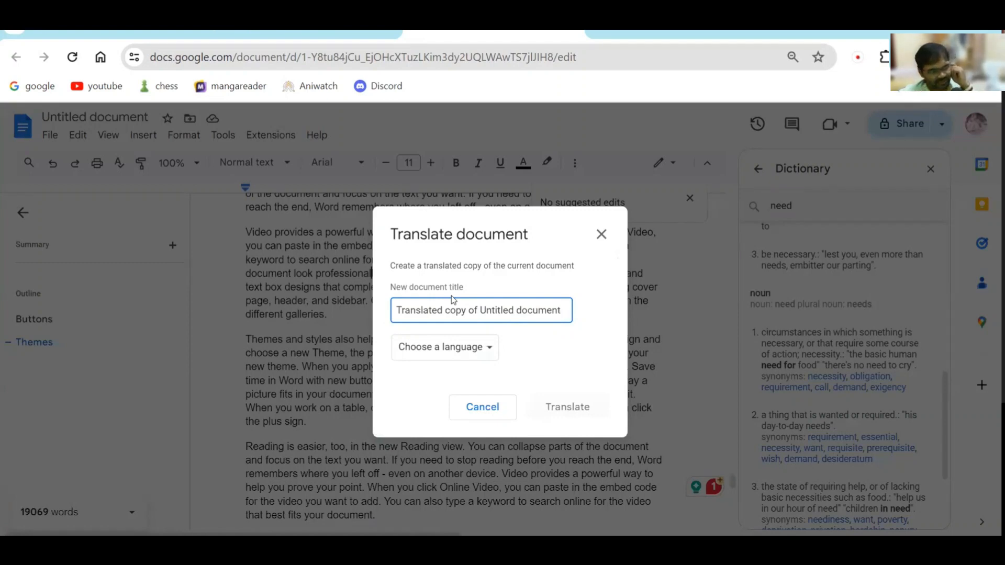
left_click(473, 357)
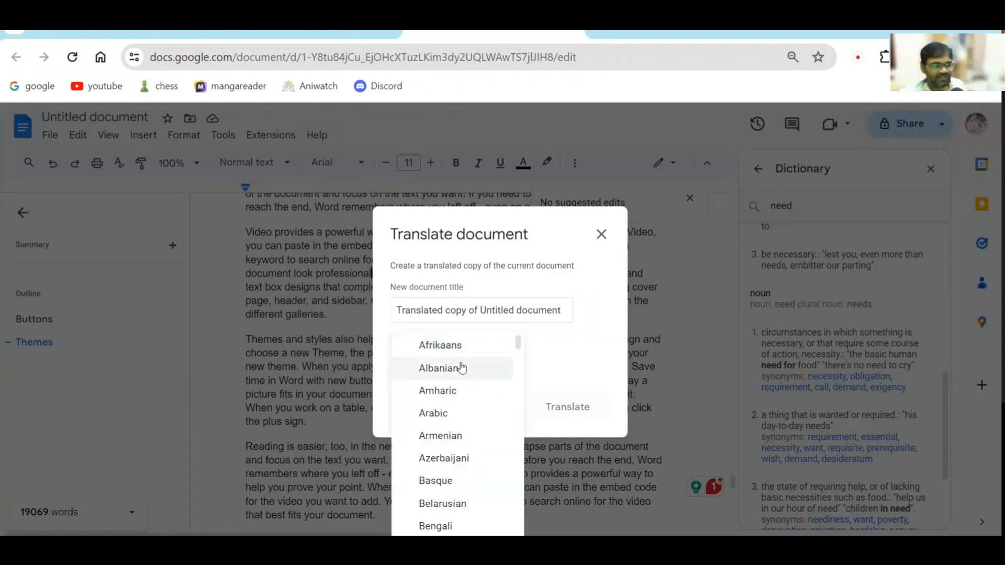
scroll(462, 368, "down", 20)
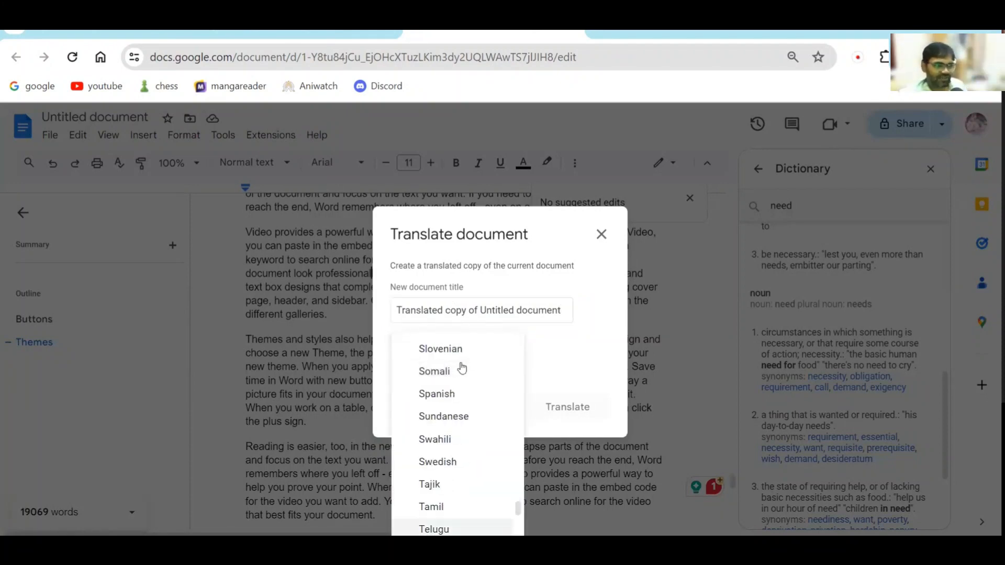
left_click(450, 529)
left_click(566, 407)
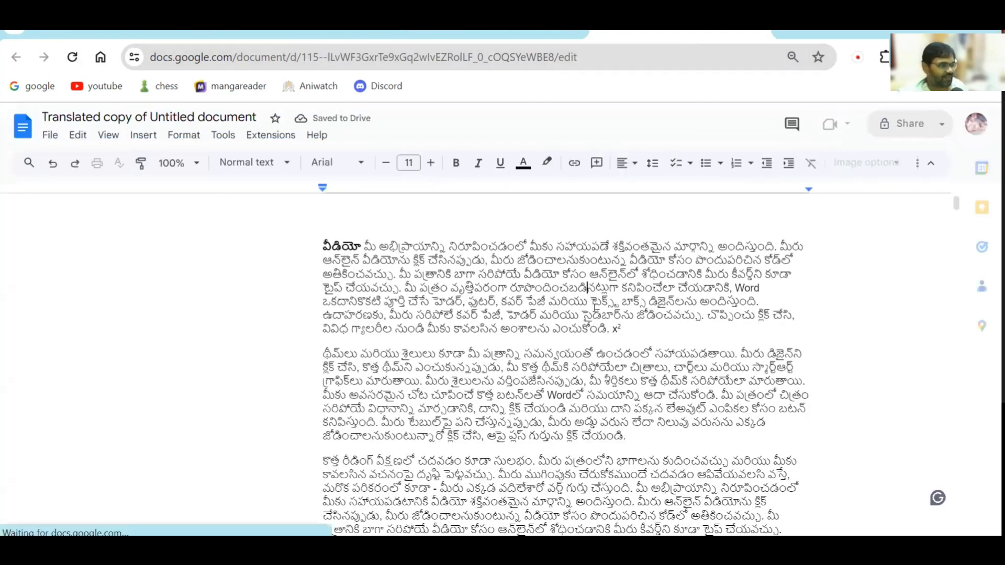
Enlarge the page and read the translated copy from its opening paragraphs to the first sentence under the red heading "బటన్లు".
key("ctrl+plus")
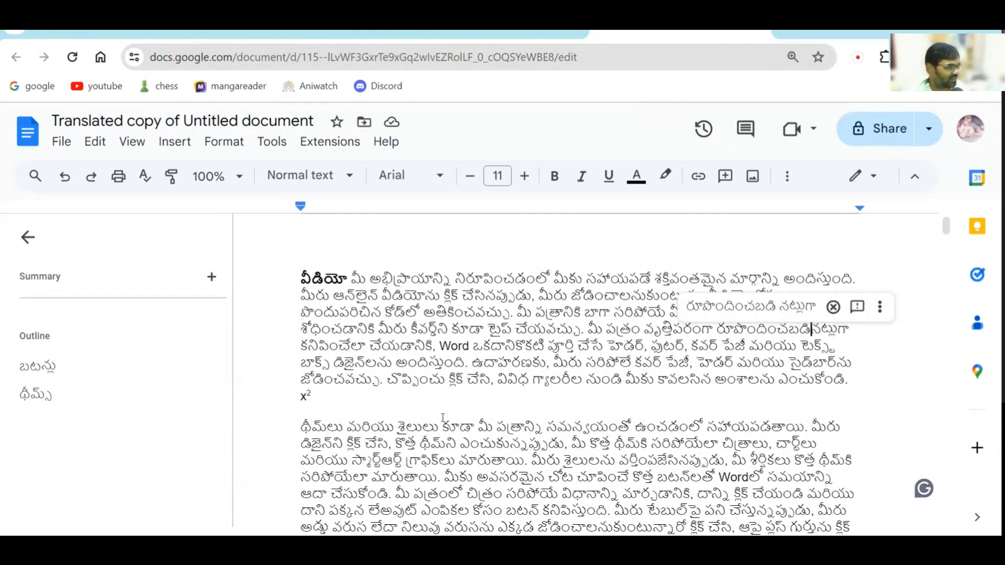
left_click(503, 329)
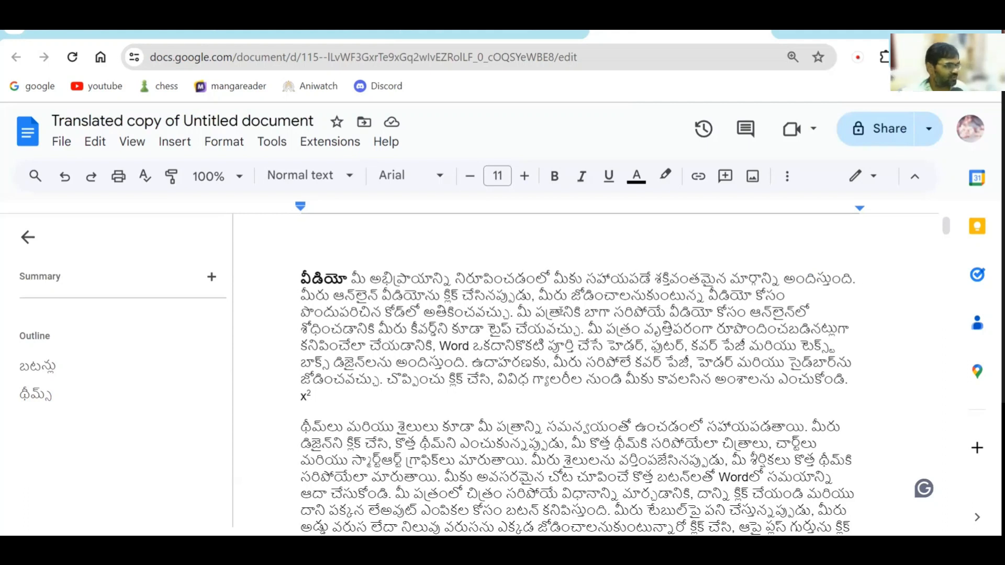
scroll(654, 349, "down", 2)
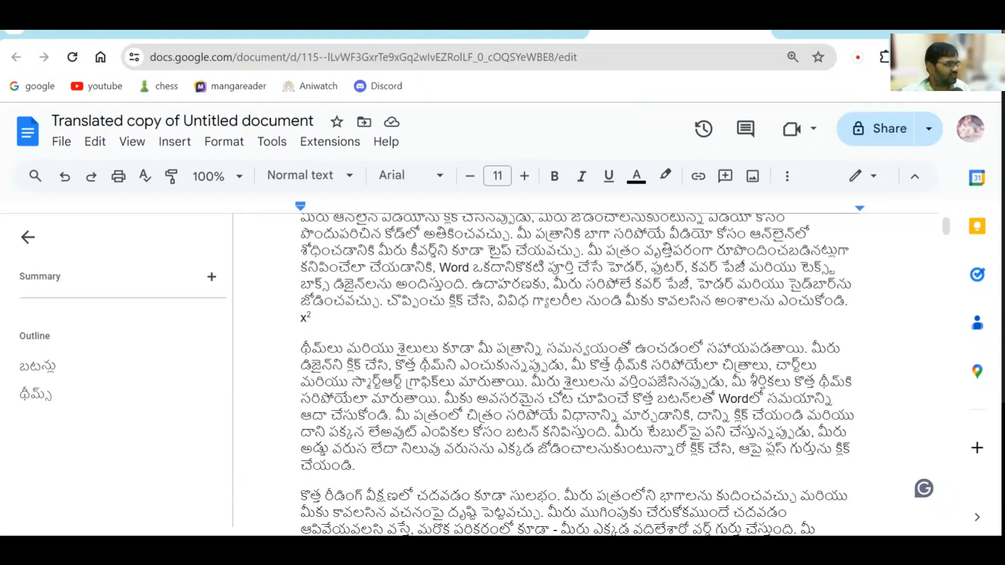
scroll(603, 361, "down", 2)
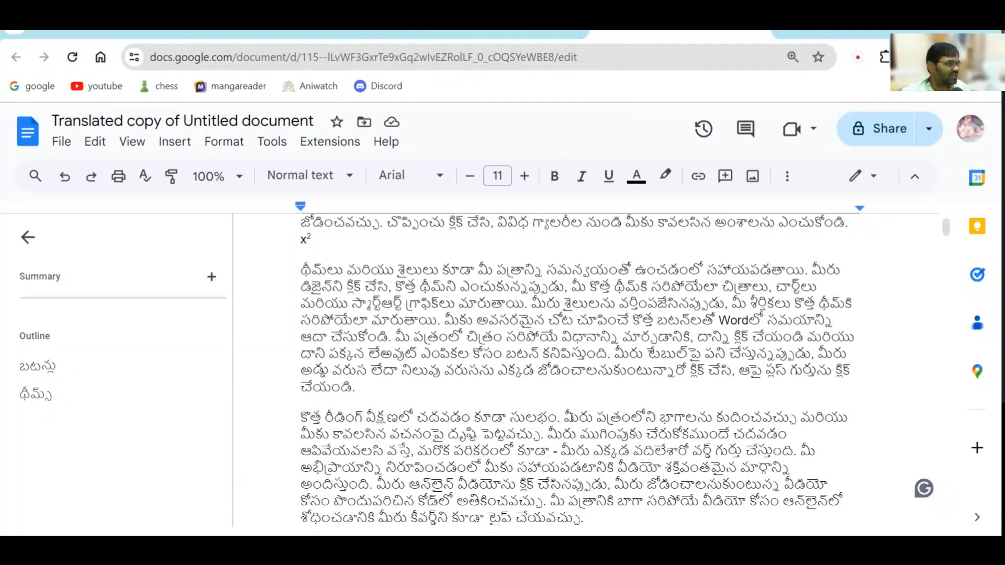
left_click_drag(565, 418, 789, 422)
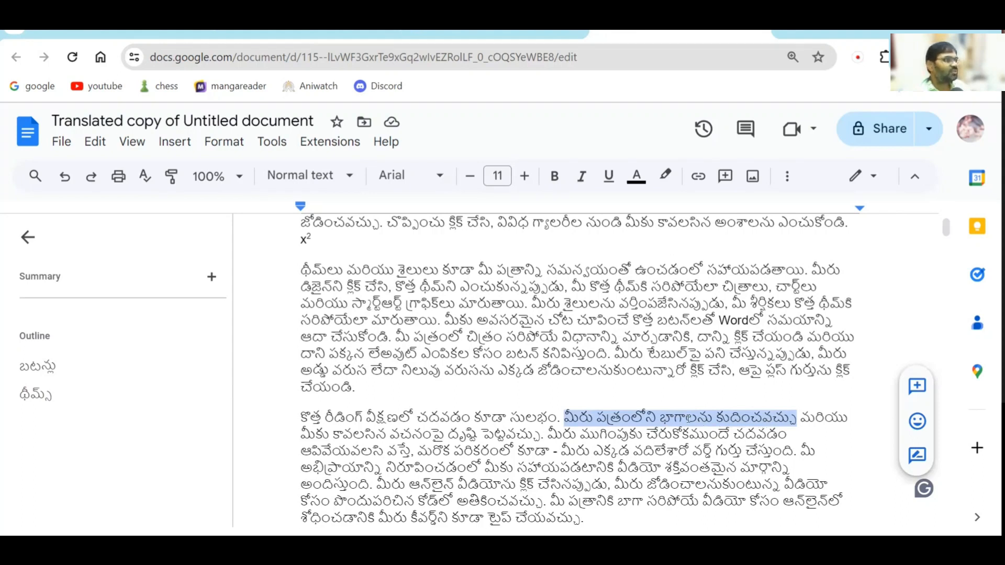
left_click(689, 419)
scroll(688, 419, "down", 2)
scroll(628, 422, "down", 4)
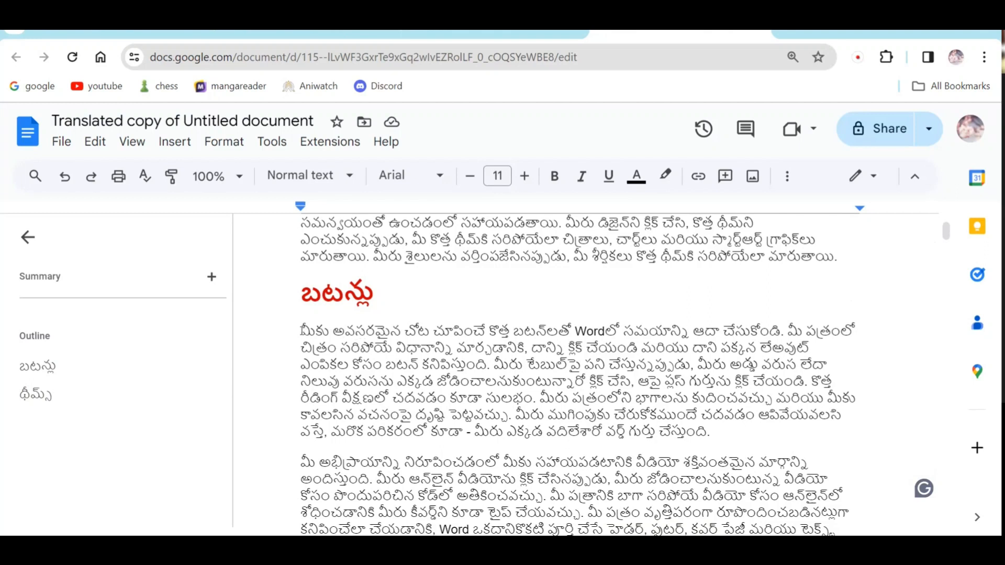
left_click_drag(301, 332, 430, 332)
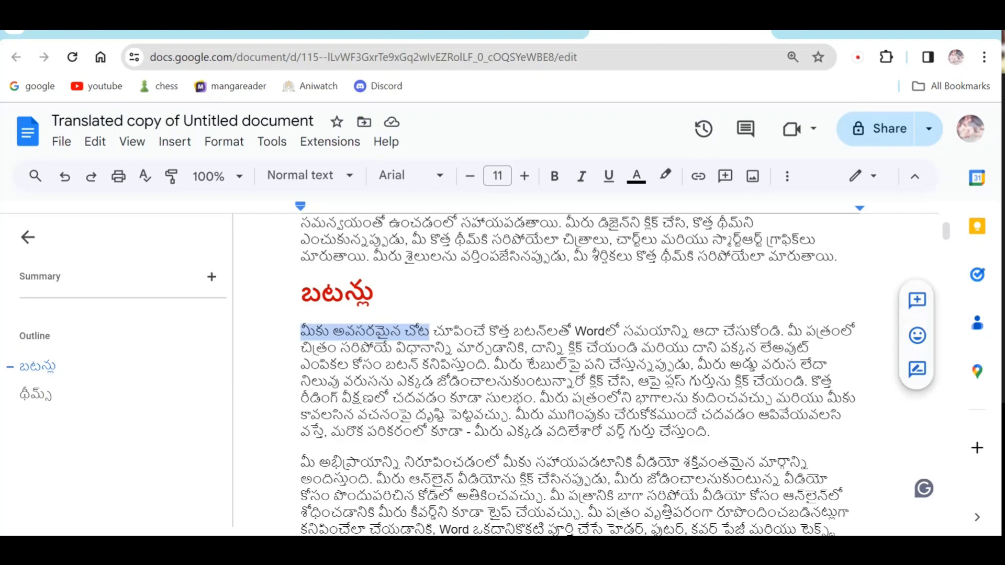
left_click(322, 308)
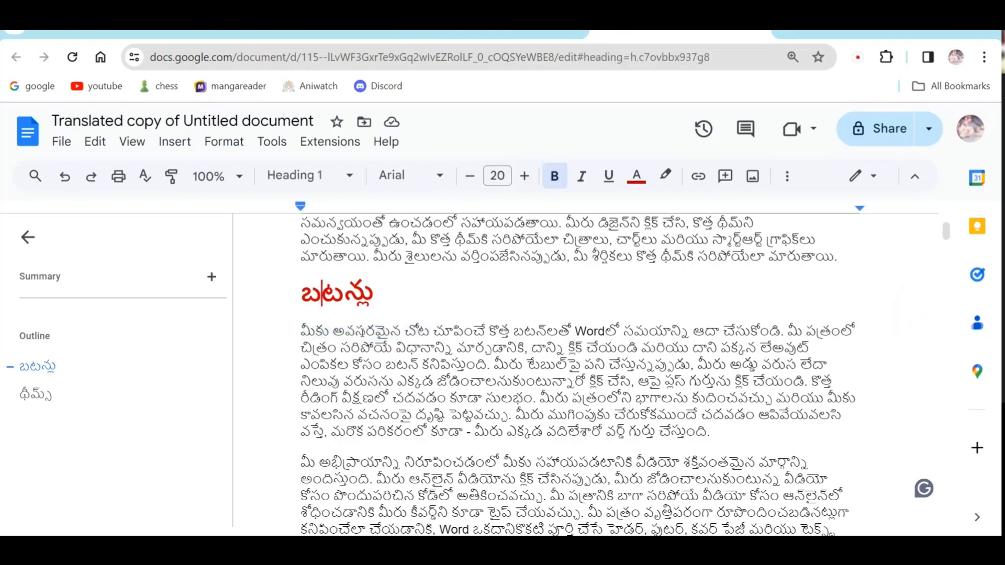
Replace the word "చోట" with "ప్రదేశంలో" in the first sentence under the heading "బటన్లు", without a stray space inside it.
left_click_drag(405, 332, 430, 332)
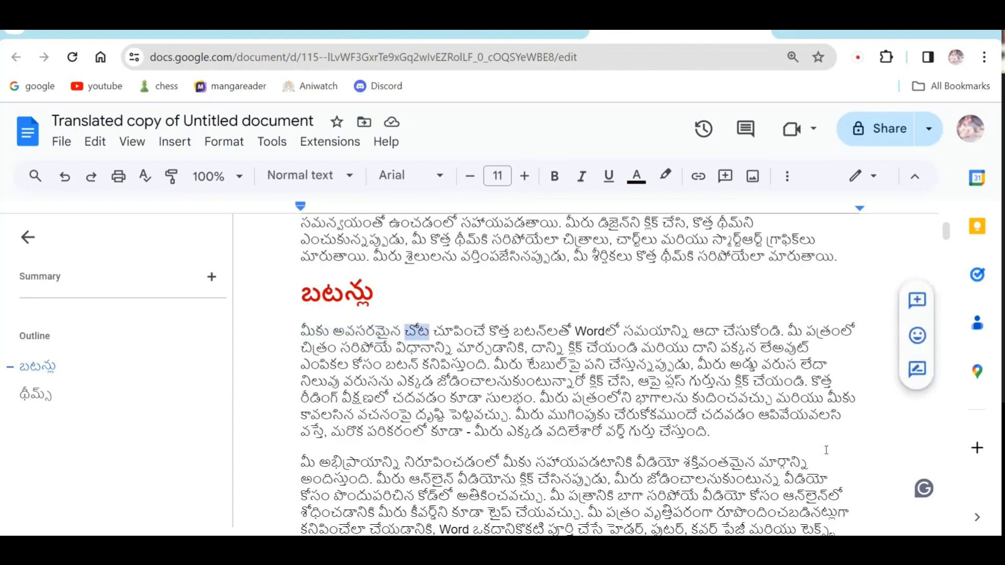
type("prad")
type("esham")
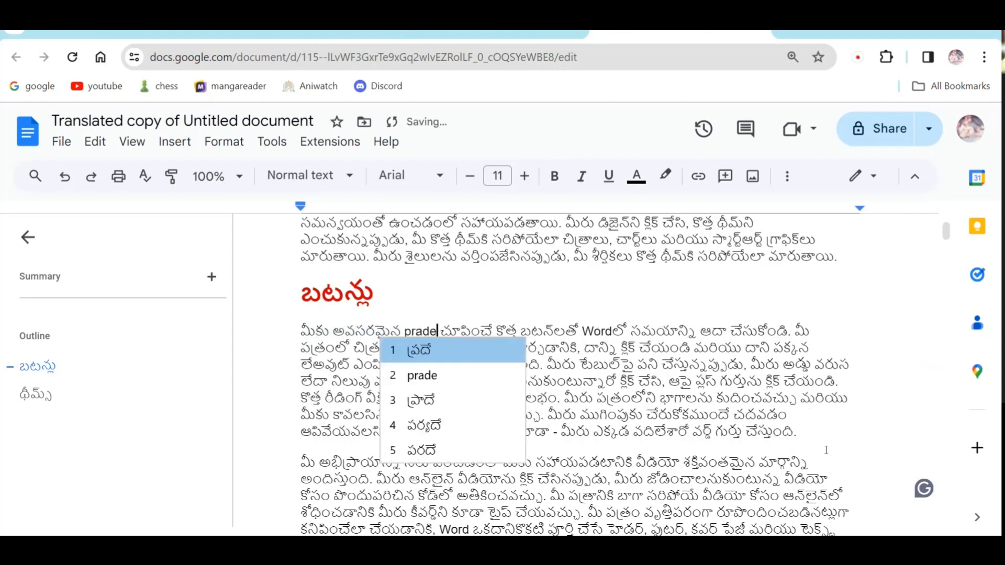
type(" ay")
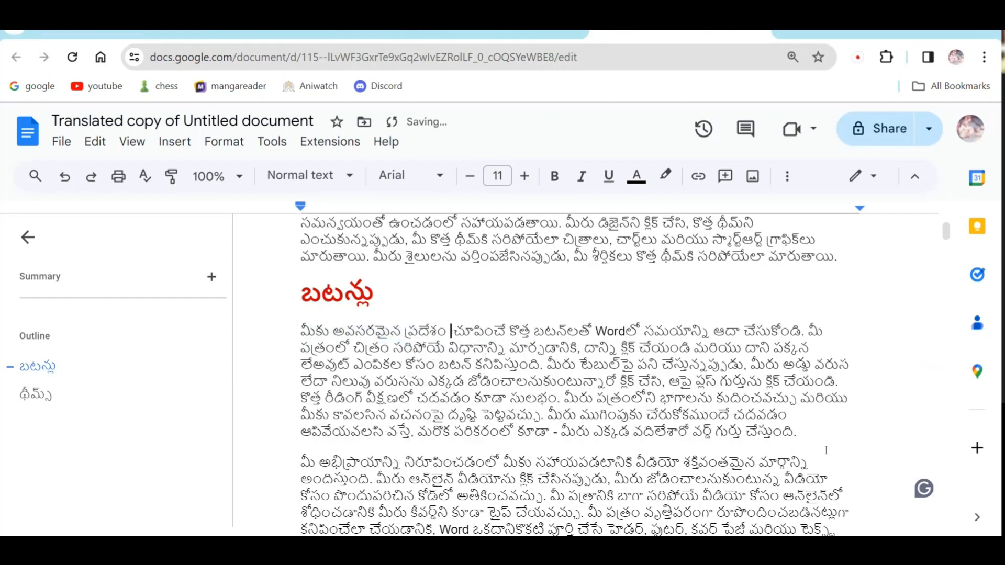
key("BackSpace")
key("BackSpace")
type("lo")
key("Left")
key("Left")
key("Left")
key("Left")
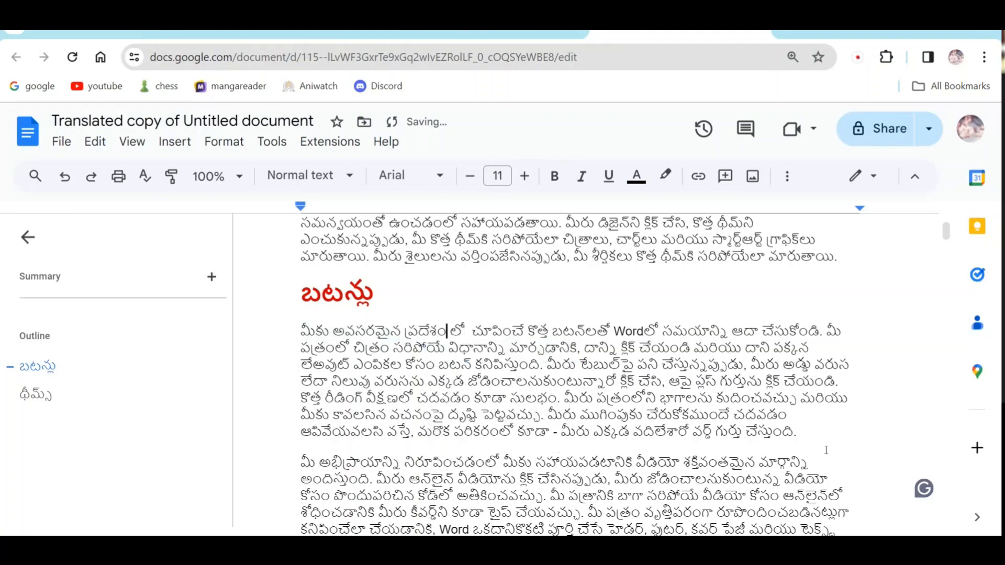
key("Right")
key("Delete")
key("Right")
key("Right")
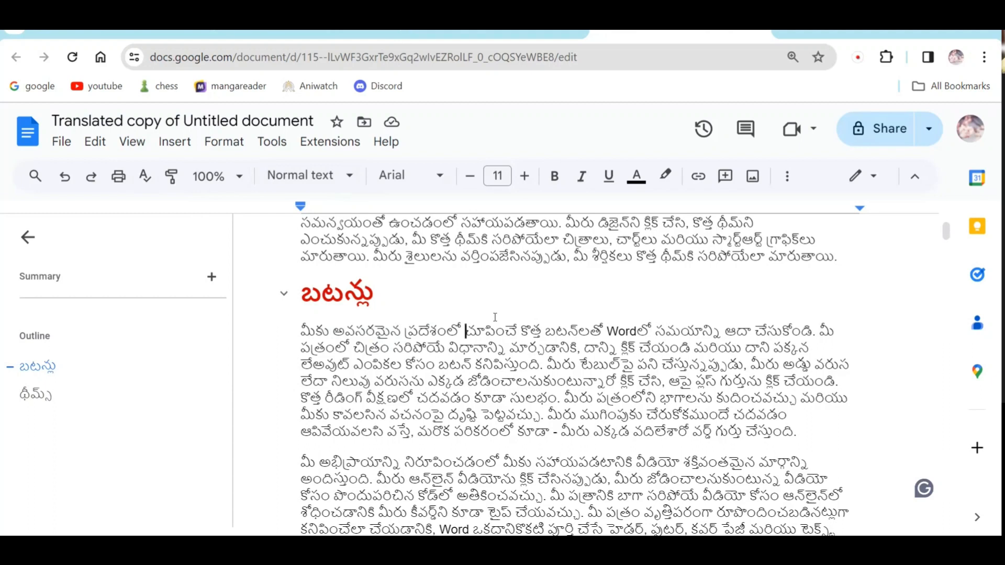
left_click(230, 141)
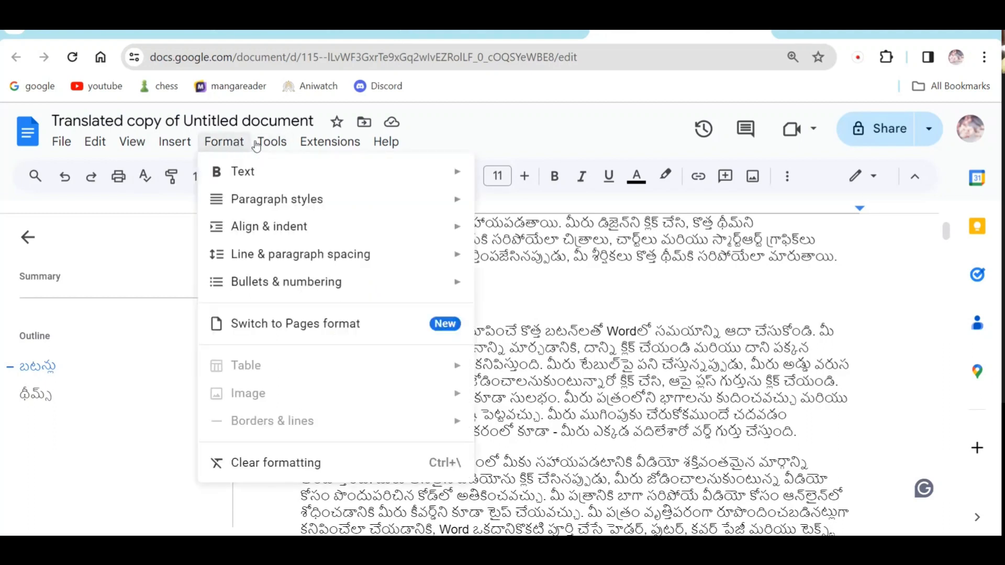
mouse_move(268, 147)
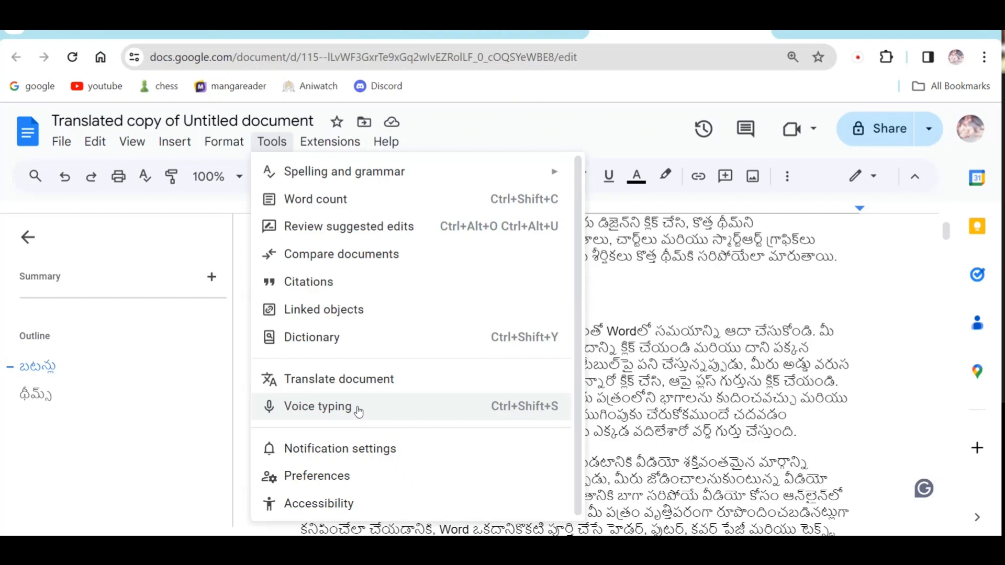
left_click(670, 414)
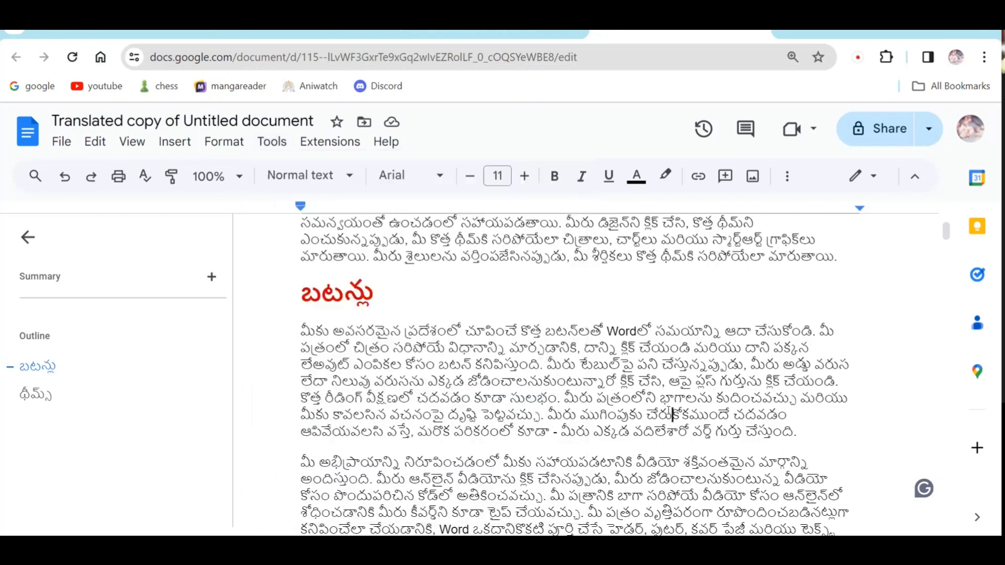
key("ctrl+End")
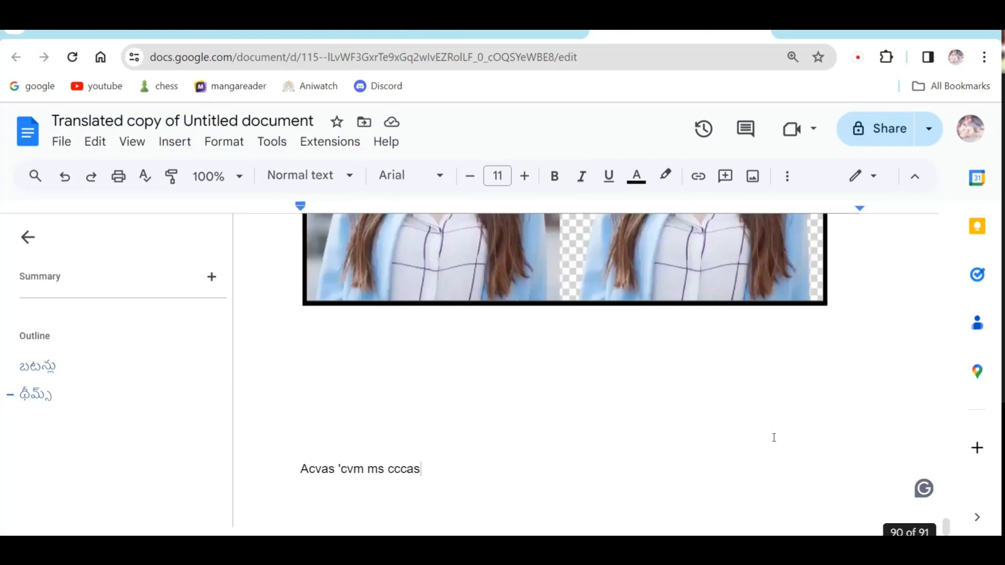
key("ctrl+t")
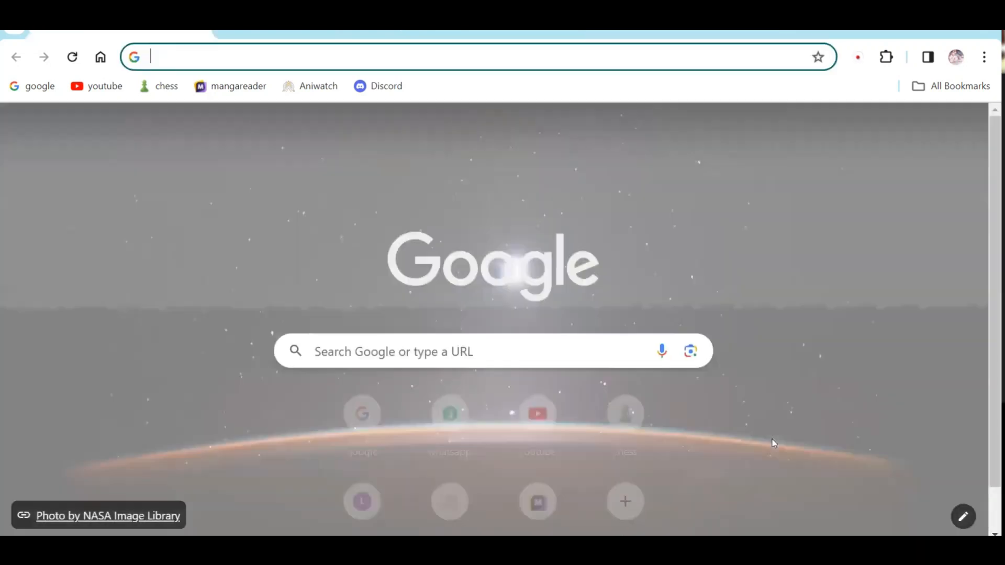
key("ctrl+w")
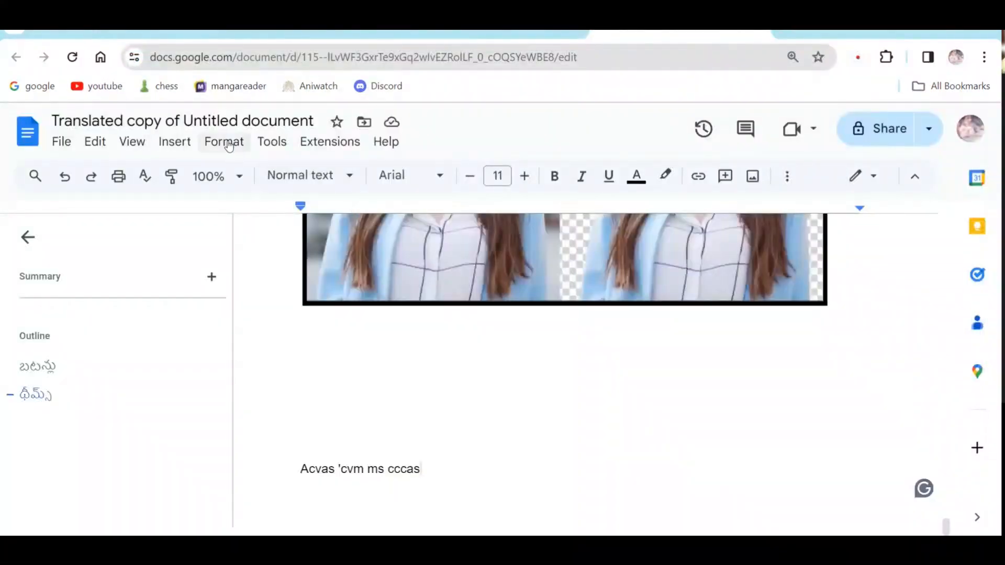
Create a new blank document.
left_click(61, 141)
mouse_move(284, 188)
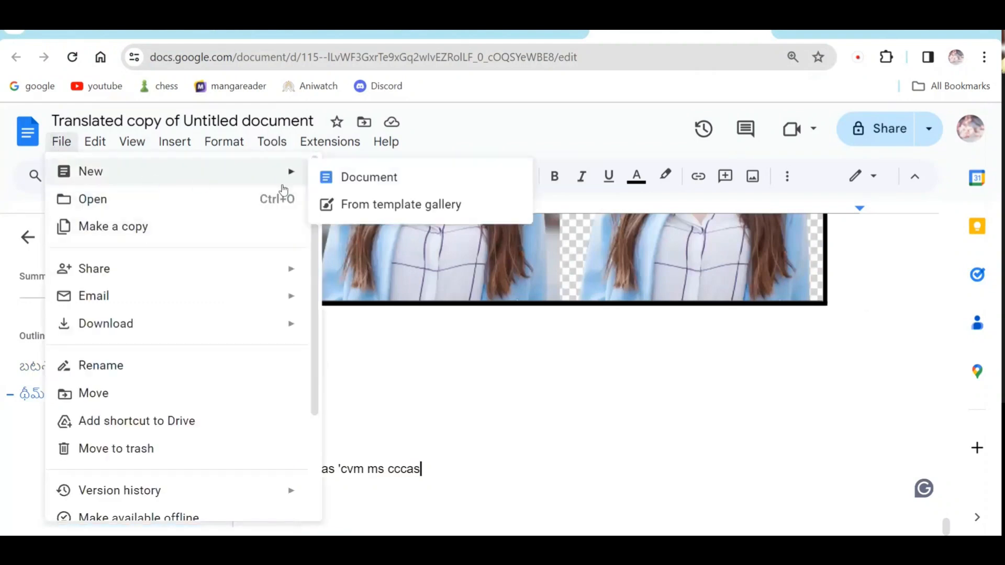
left_click(353, 185)
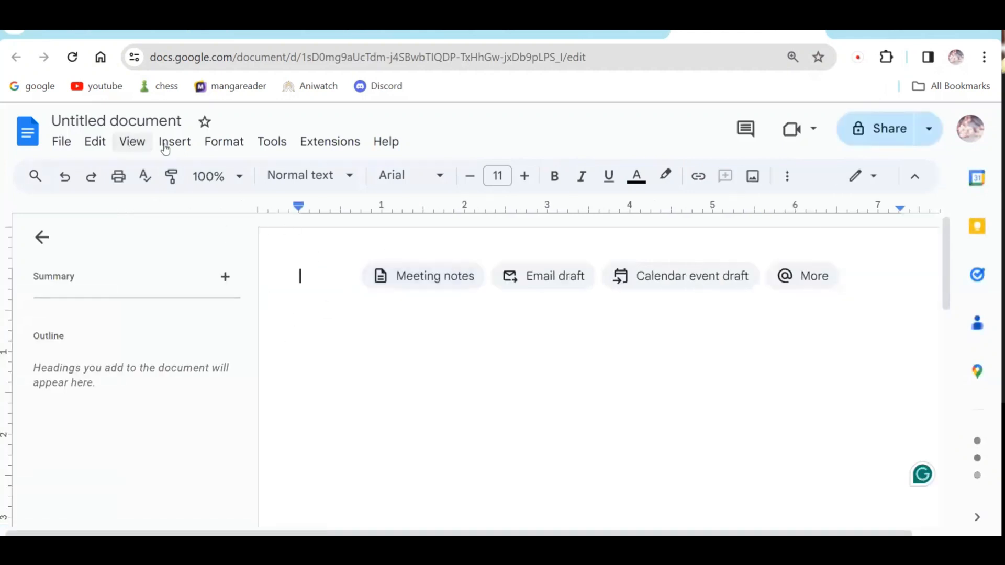
Start the Voice typing tool in the blank document and set its language to English (India).
left_click(241, 148)
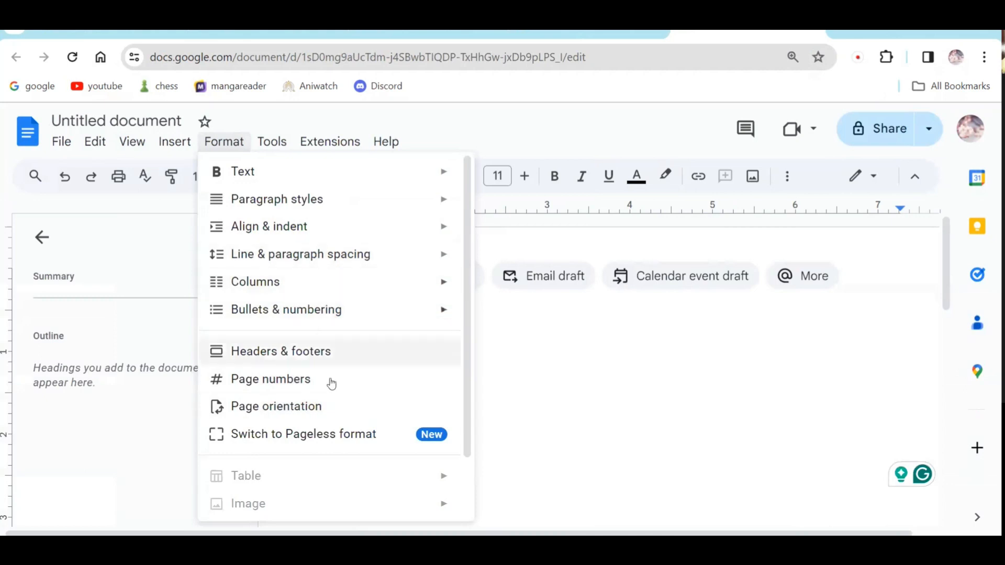
mouse_move(276, 141)
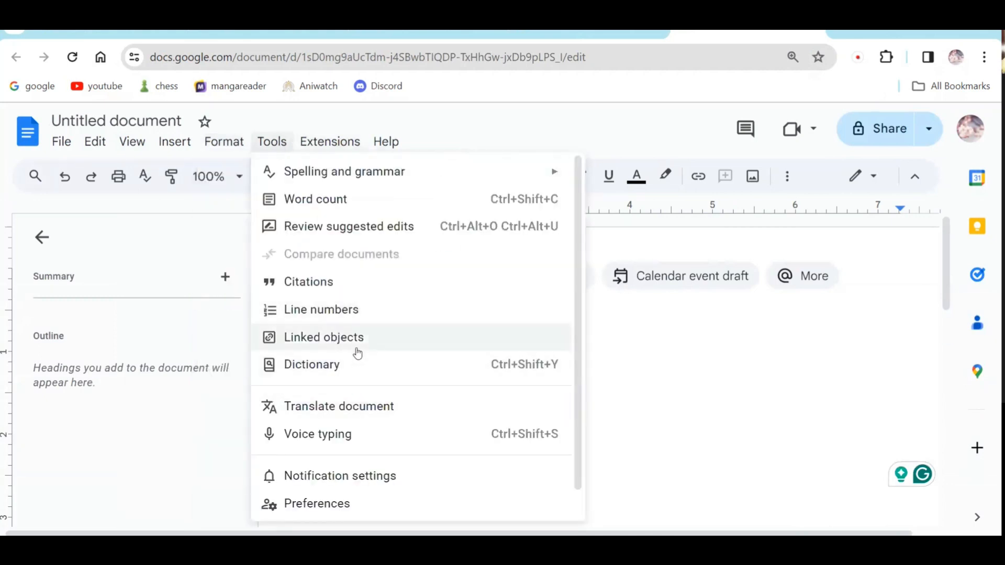
left_click(355, 435)
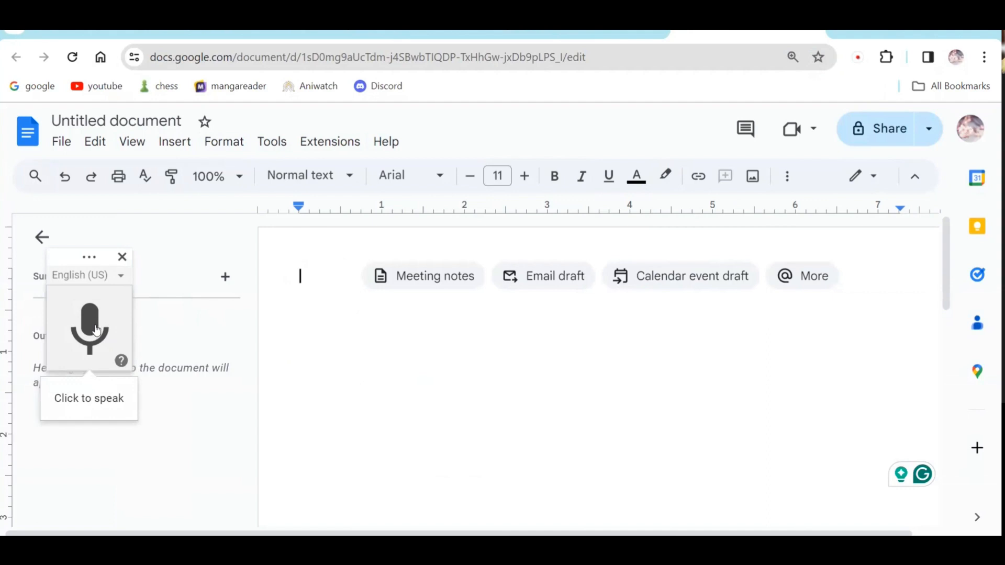
left_click(115, 277)
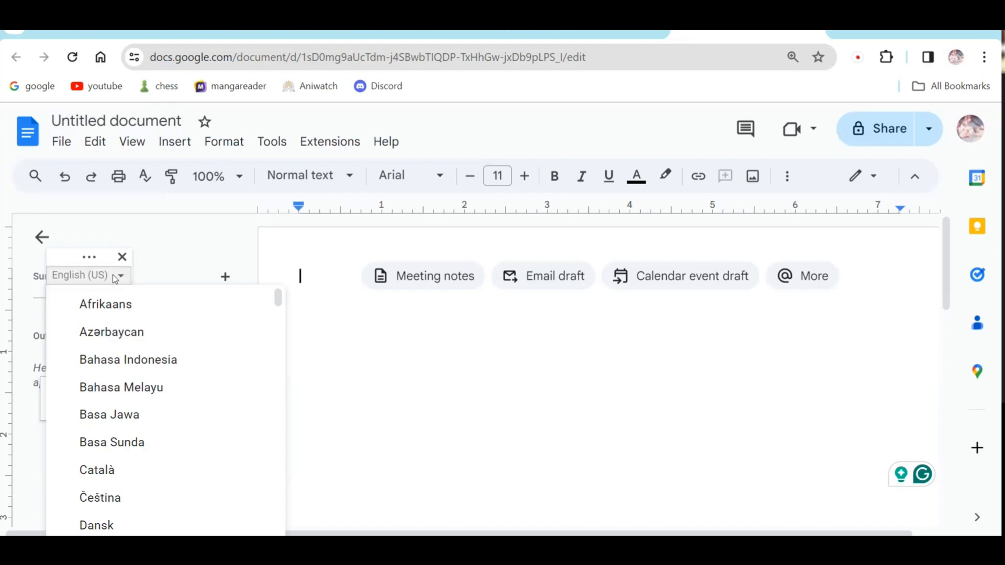
scroll(178, 395, "down", 4)
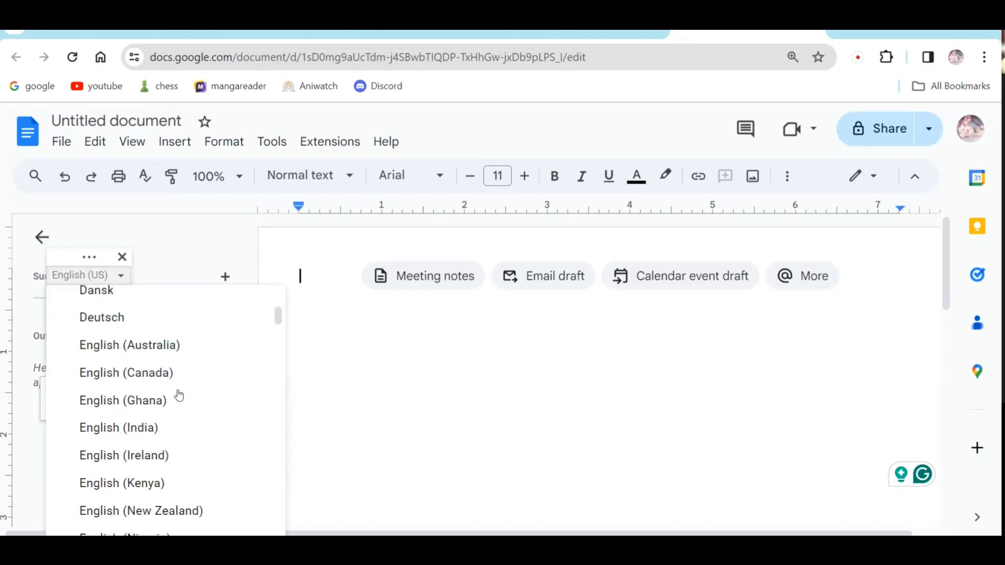
left_click(176, 426)
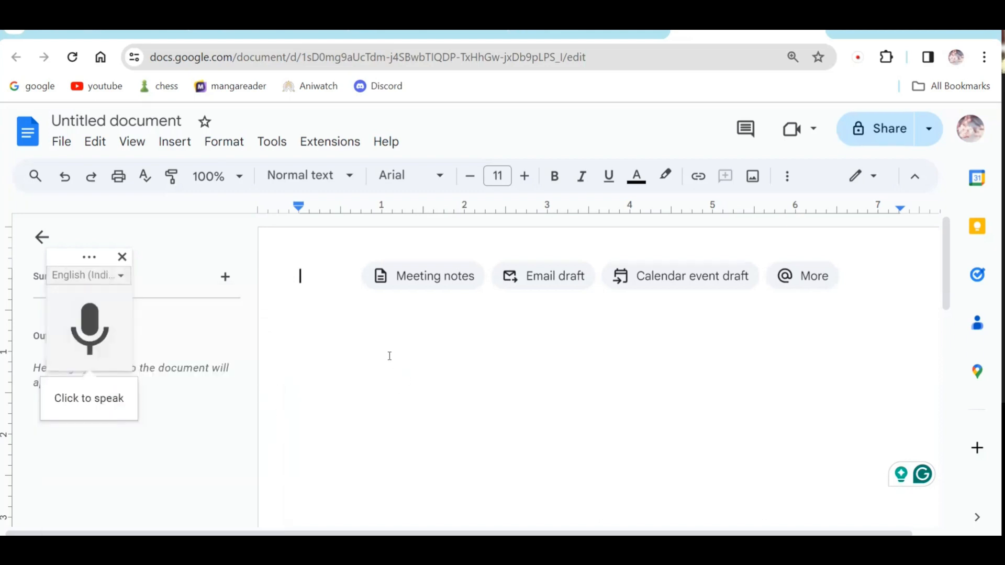
Dictate "Hello friends now we will see how to use voice typing voice typing feature in Google Docs" and delete the stray words after "Docs".
left_click(91, 331)
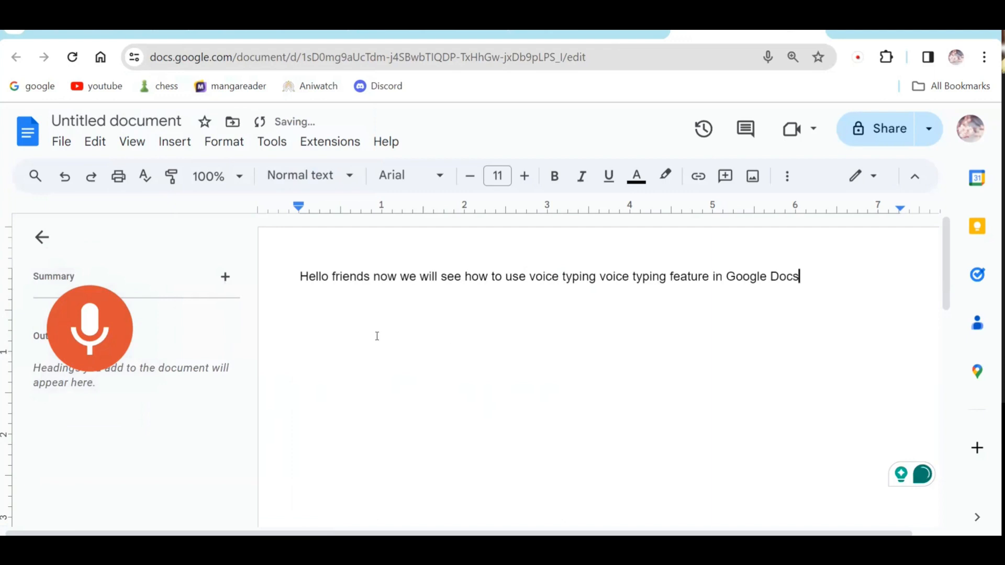
left_click(117, 334)
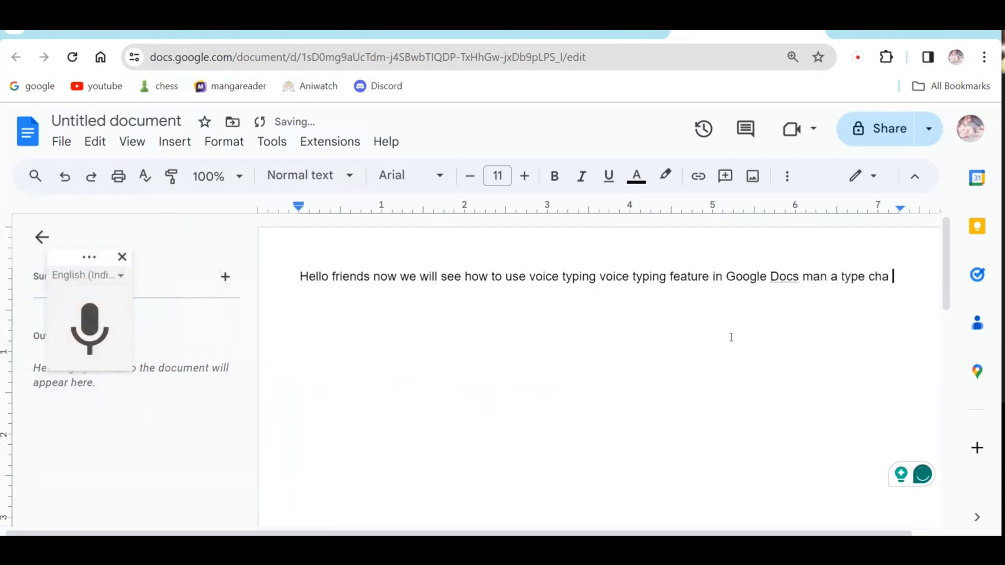
left_click_drag(898, 282, 800, 279)
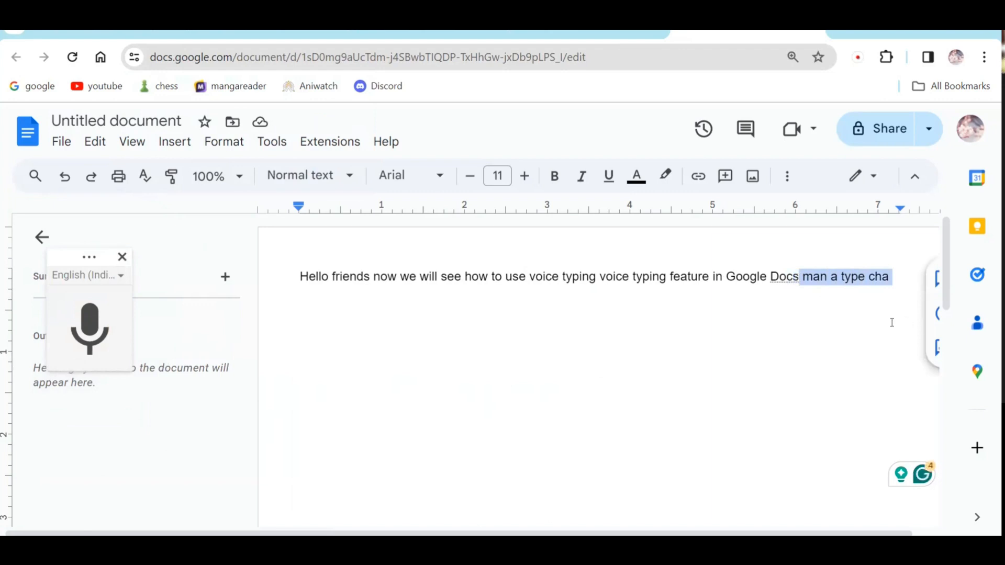
key("BackSpace")
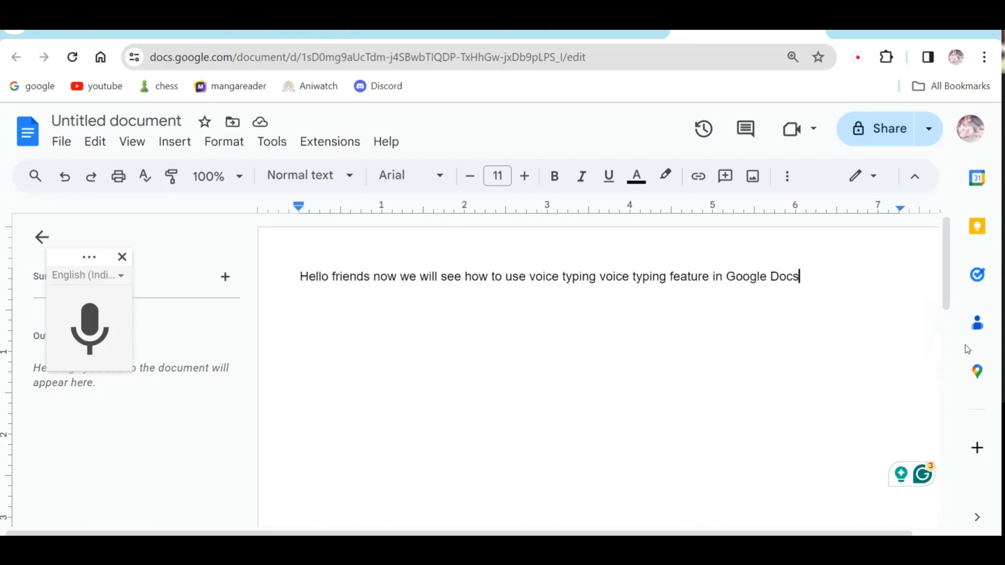
Delete the repeated "voice typing" from the dictated sentence so the phrase occurs only once.
key("ctrl+Right")
key("ctrl+Right")
key("ctrl+Right")
key("ctrl+Right")
key("ctrl+Right")
key("ctrl+Right")
key("ctrl+Right")
key("ctrl+Right")
key("ctrl+Right")
key("ctrl+shift+Right")
key("ctrl+shift+Right")
key("shift+Left")
key("BackSpace")
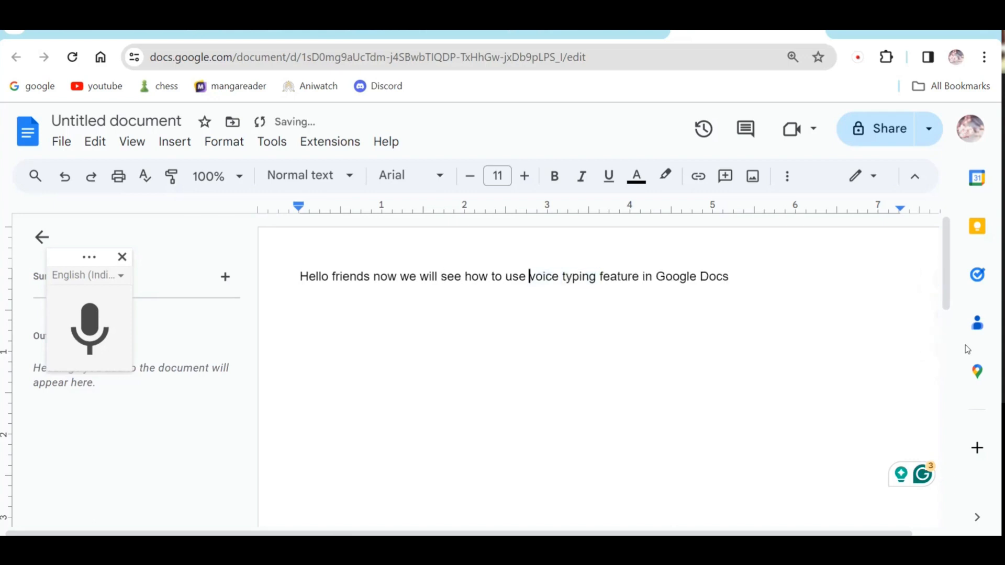
End the sentence with a full stop after "Google Docs" and start a new line with one blank line between.
key("ctrl+Right")
key("ctrl+Right")
key("End")
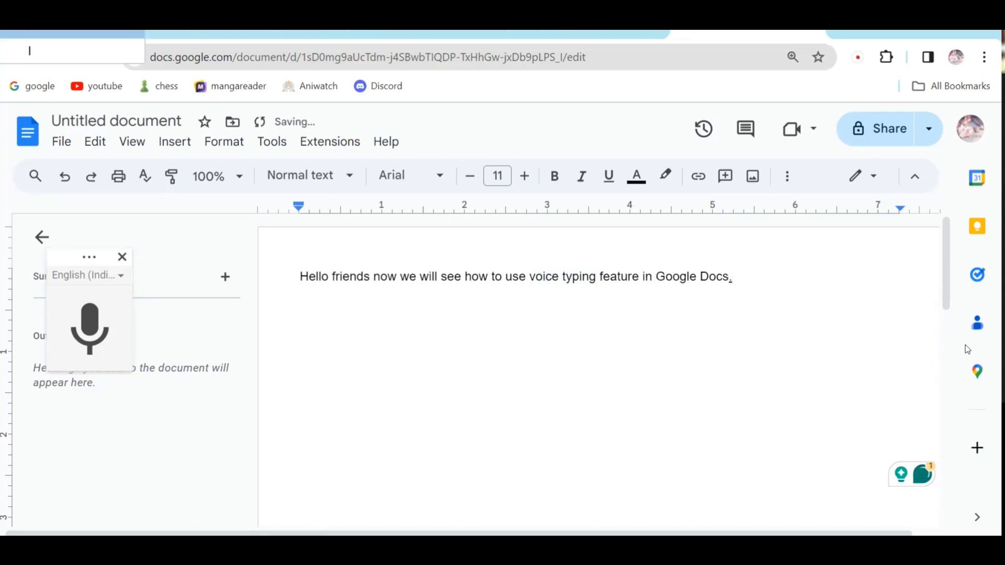
key("Return")
key("Return")
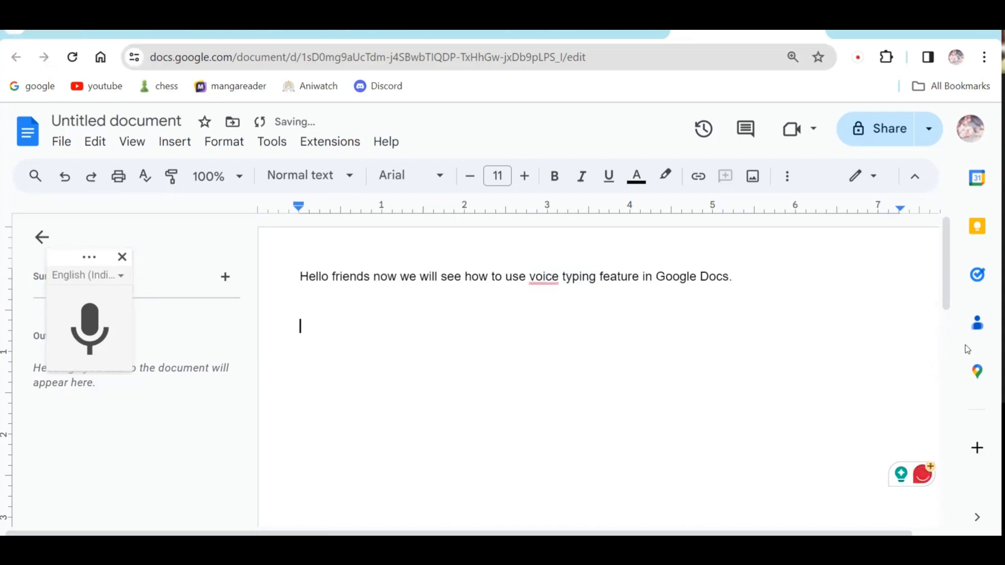
Set the voice typing language to Telugu (తెలుగు).
left_click(117, 276)
scroll(167, 410, "down", 7)
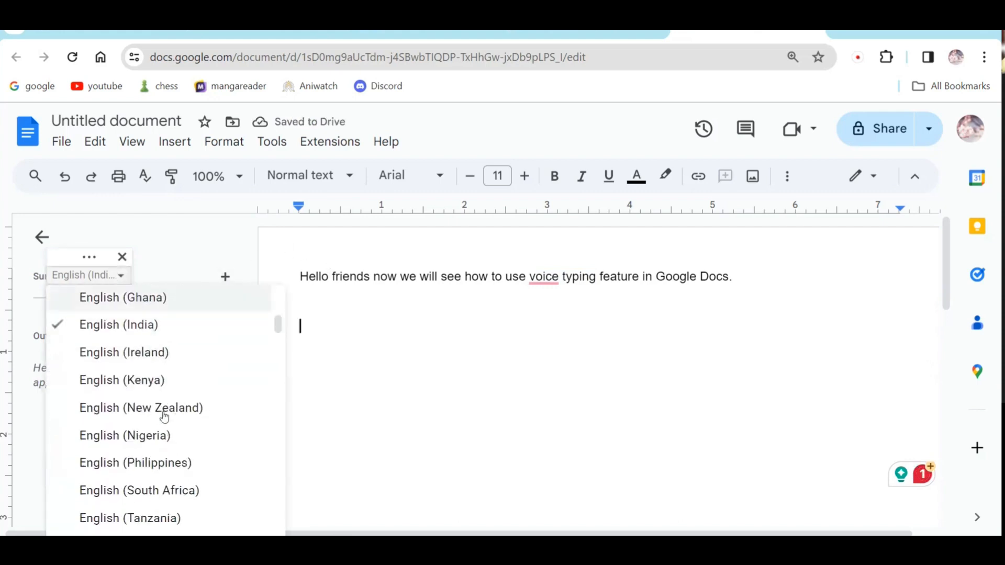
scroll(164, 417, "down", 3)
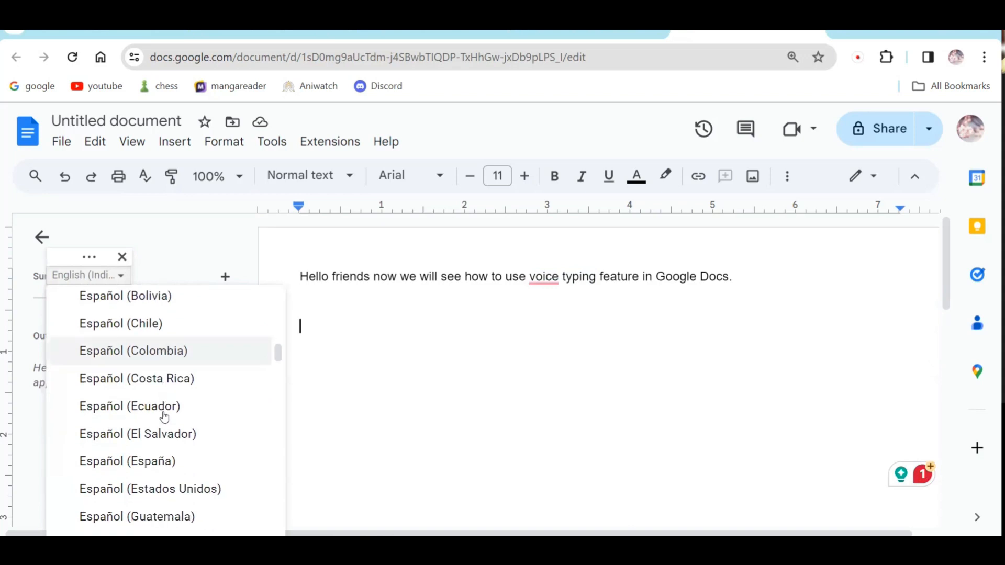
scroll(164, 418, "down", 7)
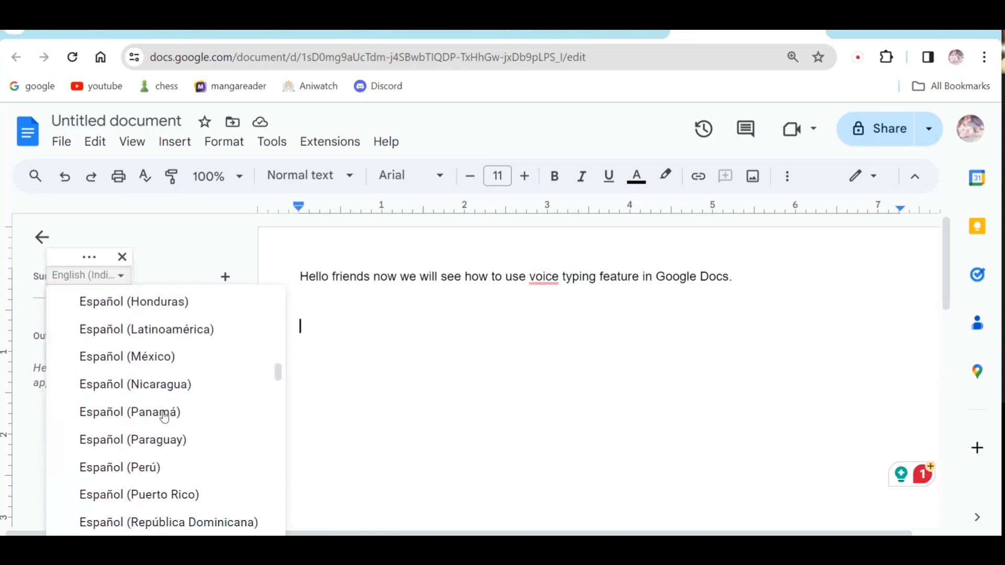
scroll(165, 417, "down", 5)
scroll(165, 417, "down", 8)
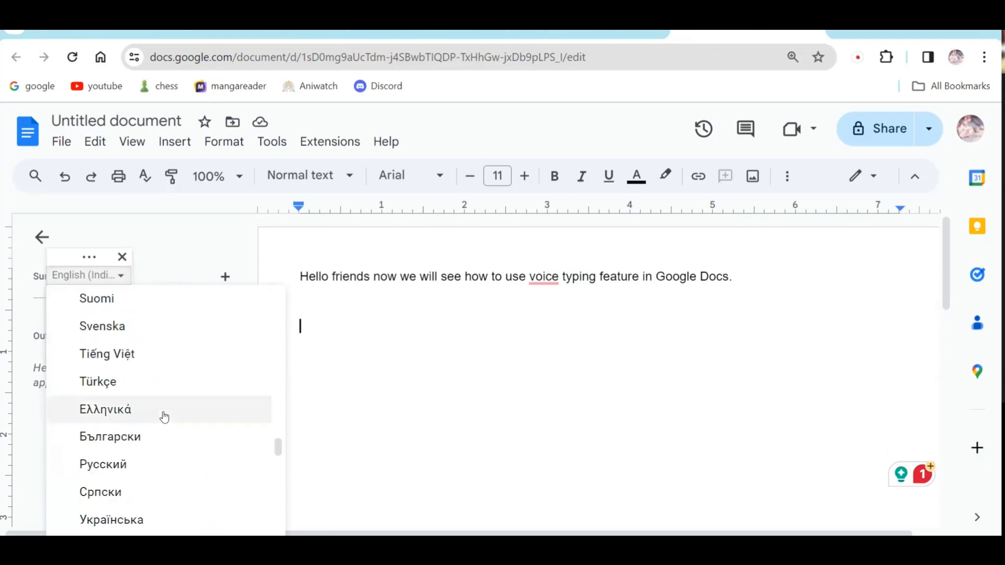
scroll(164, 417, "up", 2)
scroll(147, 411, "down", 6)
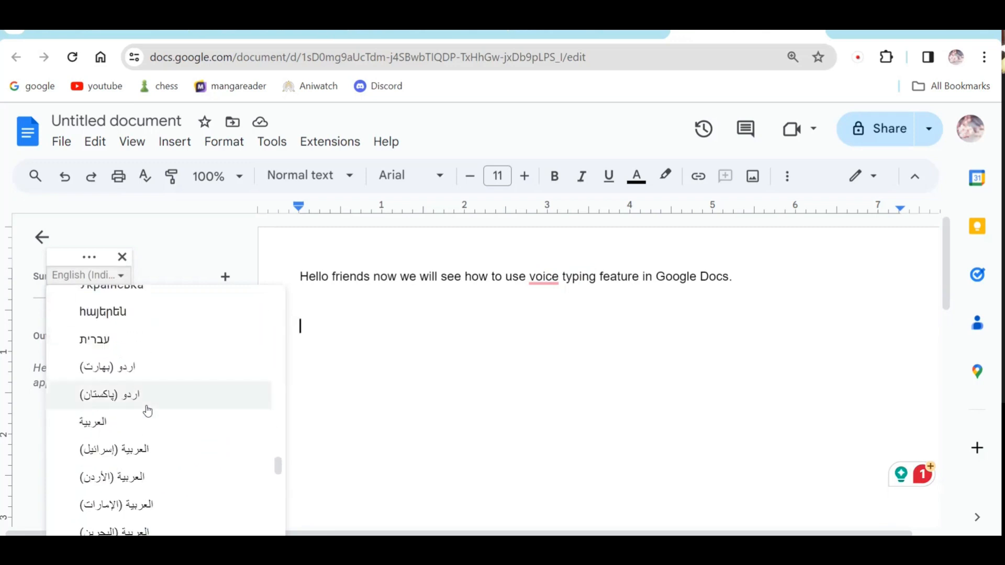
scroll(148, 411, "up", 6)
scroll(147, 410, "up", 5)
scroll(148, 411, "down", 15)
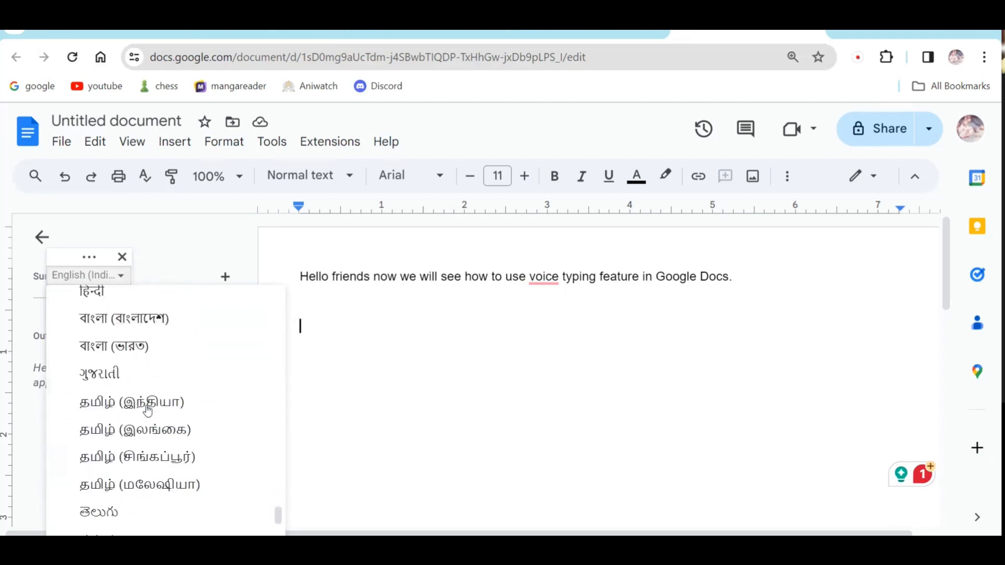
scroll(147, 411, "up", 3)
scroll(148, 411, "down", 6)
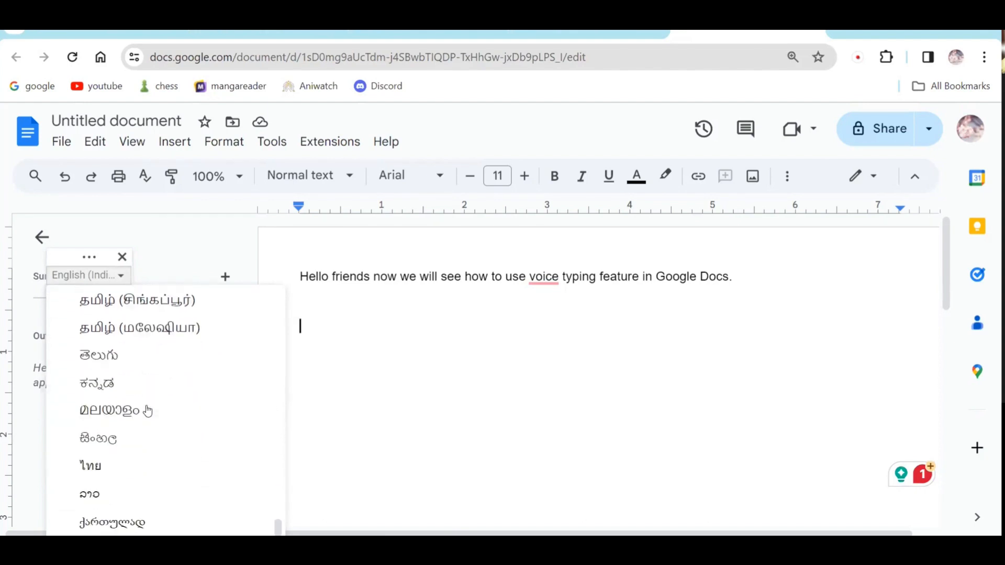
left_click(125, 357)
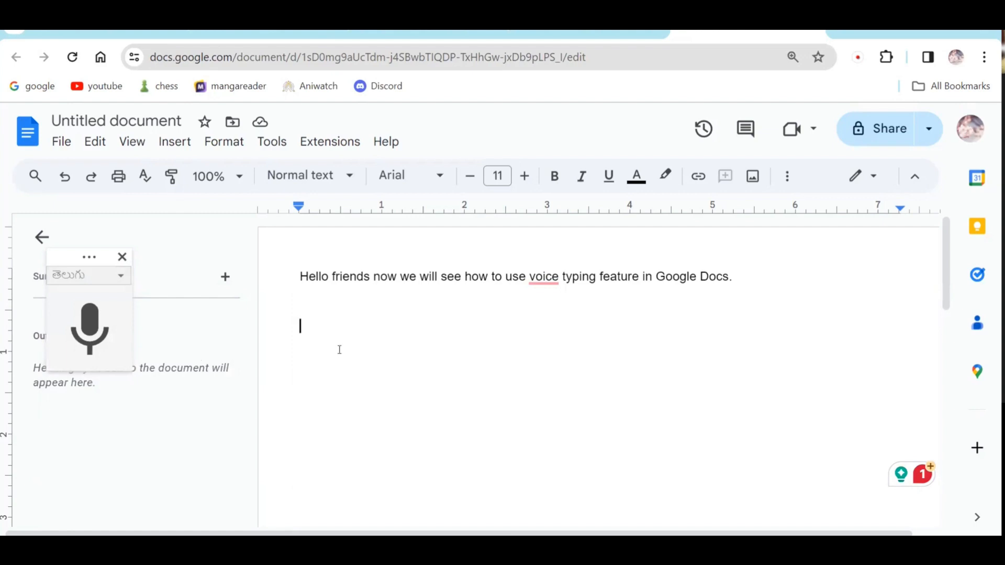
Dictate "హలో ఫ్రెండ్స్ ఇప్పుడు మనం ఈ డాక్యుమెంట్ లో వాయిస్ టైపింగ్ ఫీచర్ ఎలా ఉపయోగించాలో చూద్దాం ఇప్పుడు నేను చాలా ఫాస్ట్ గా మాట్లాడుతున్నాను ఓకే పర్లేదు" on the new line.
left_click(94, 327)
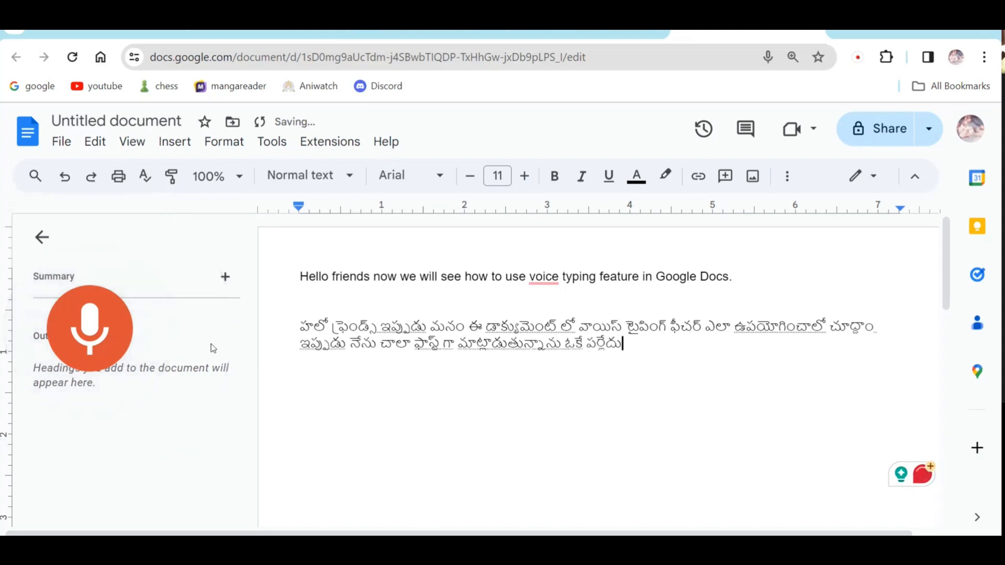
left_click(90, 338)
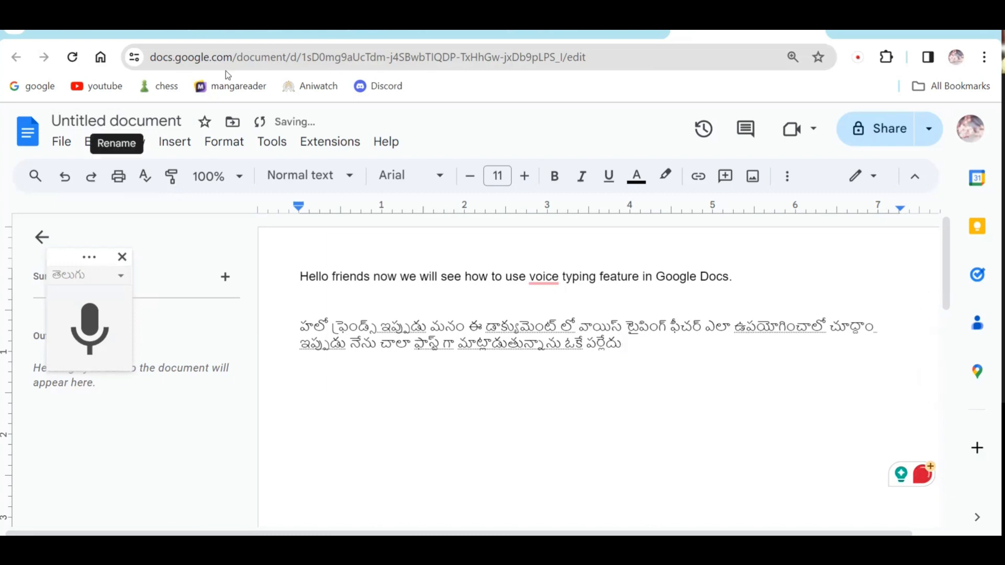
left_click(271, 141)
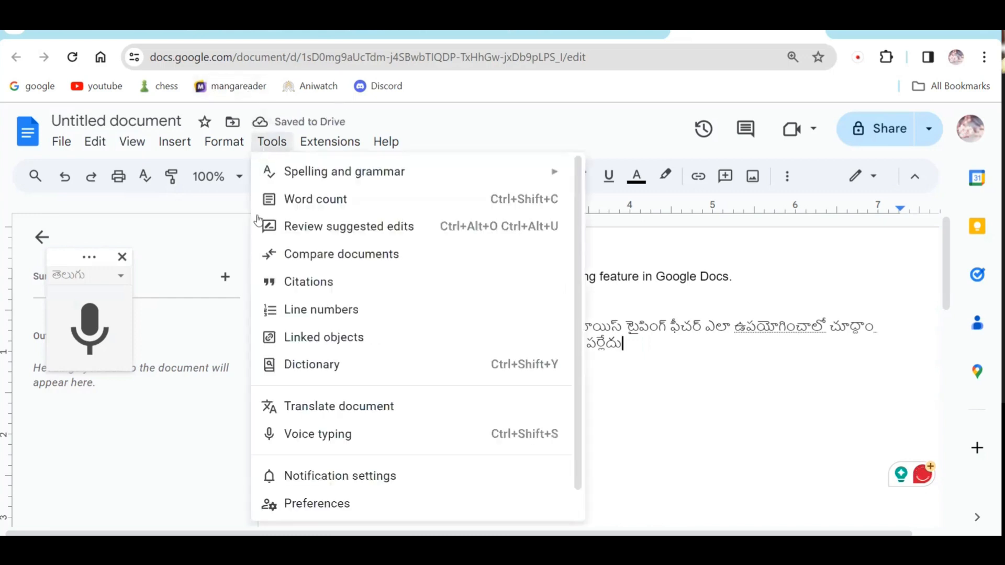
scroll(372, 327, "down", 2)
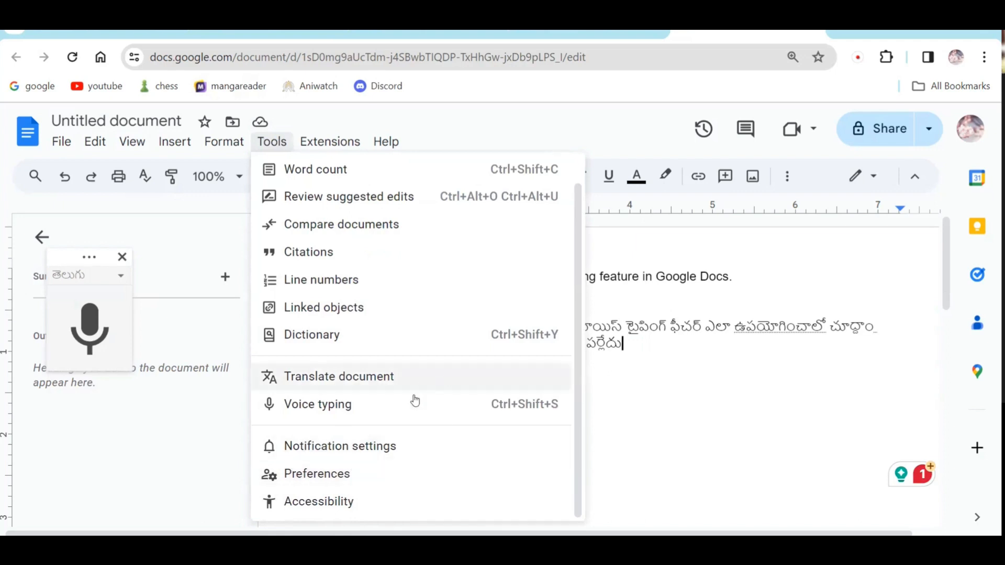
mouse_move(352, 149)
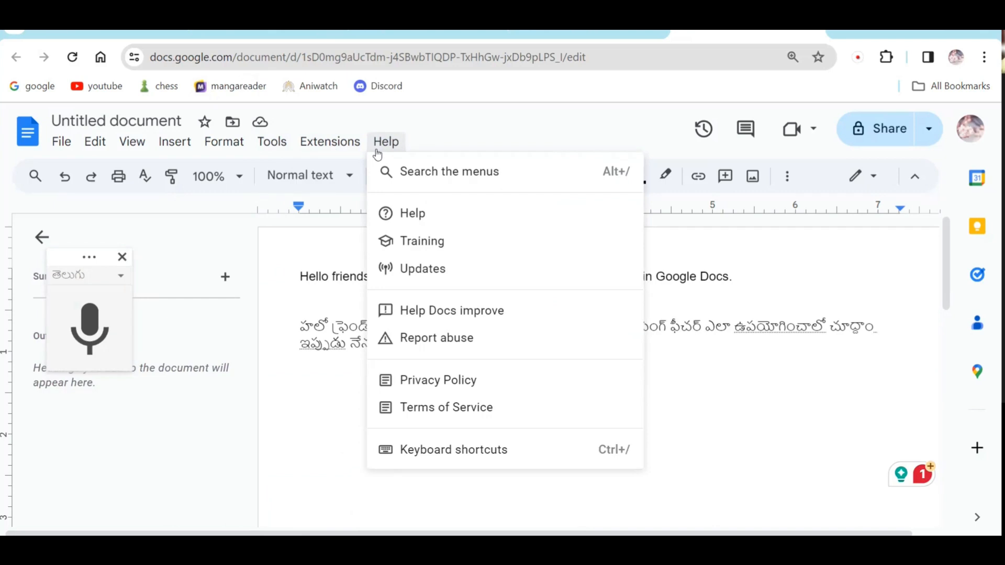
left_click(714, 352)
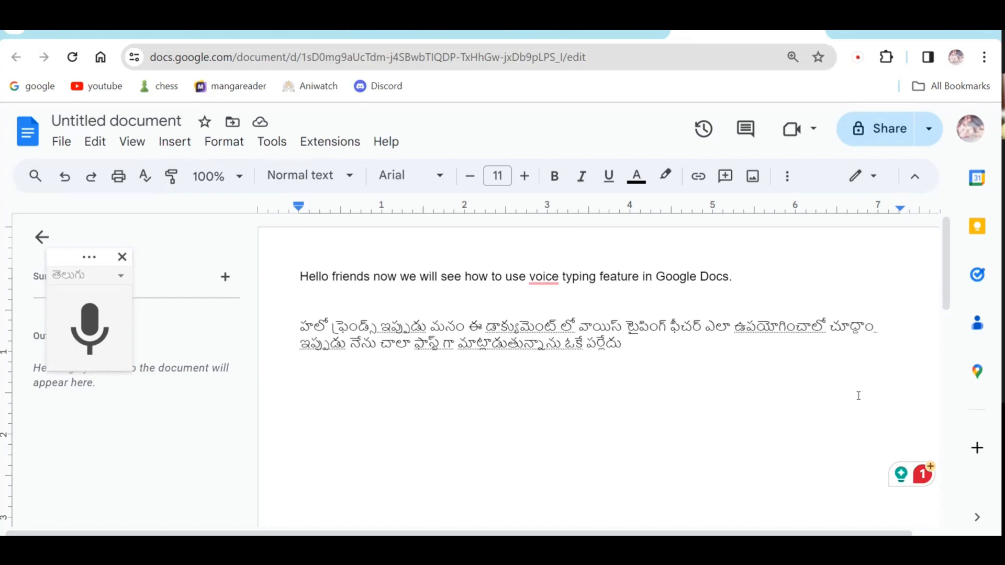
Copy the dictated Telugu paragraph and paste it without formatting below the original, leaving one blank line between them.
left_click_drag(667, 341, 297, 325)
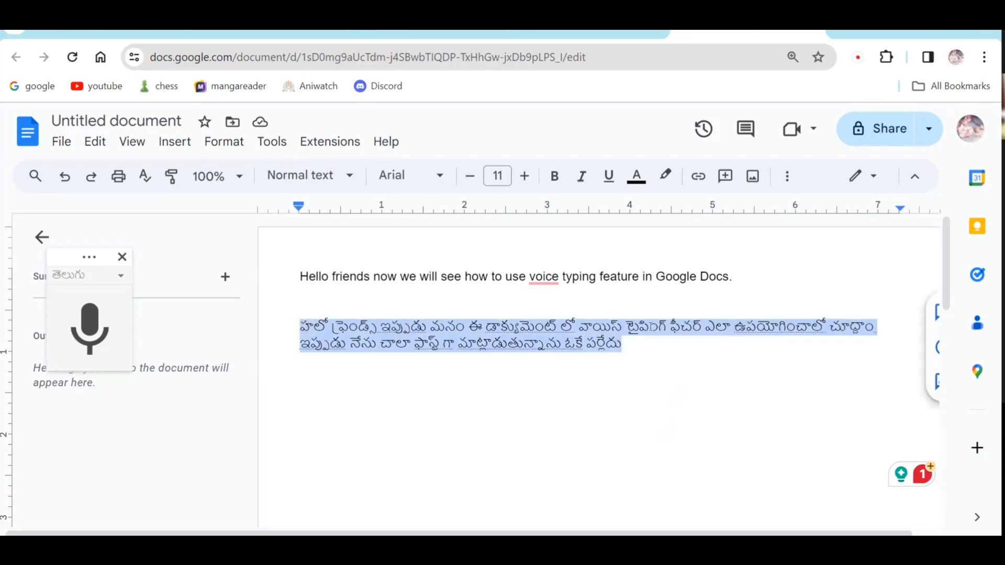
left_click(699, 358)
key("Return")
key("Return")
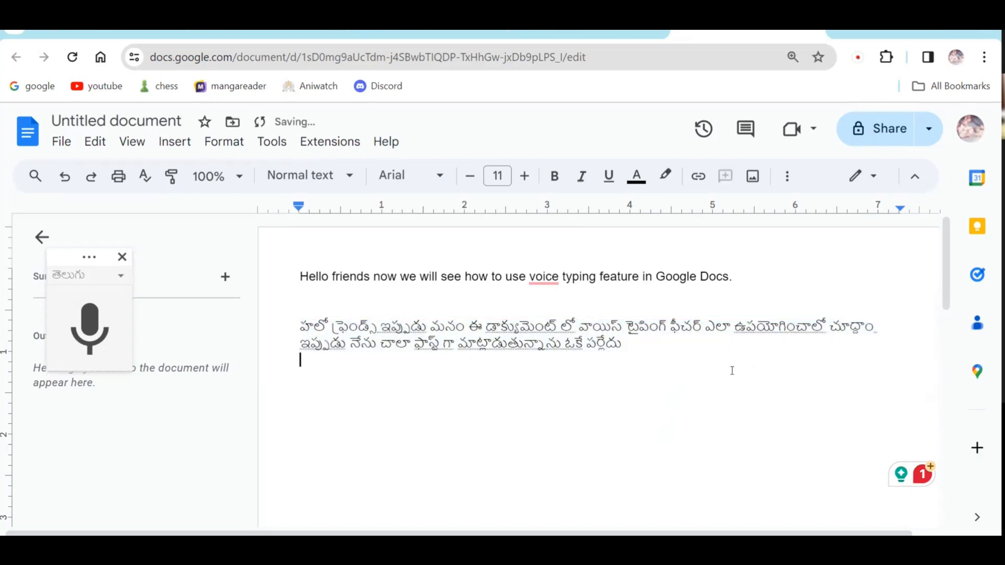
right_click(355, 403)
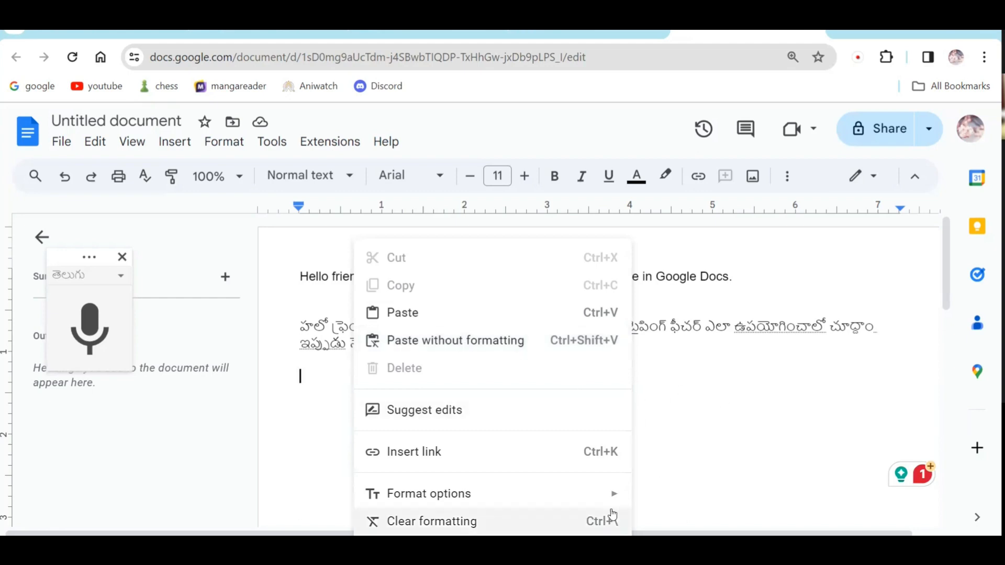
left_click(461, 350)
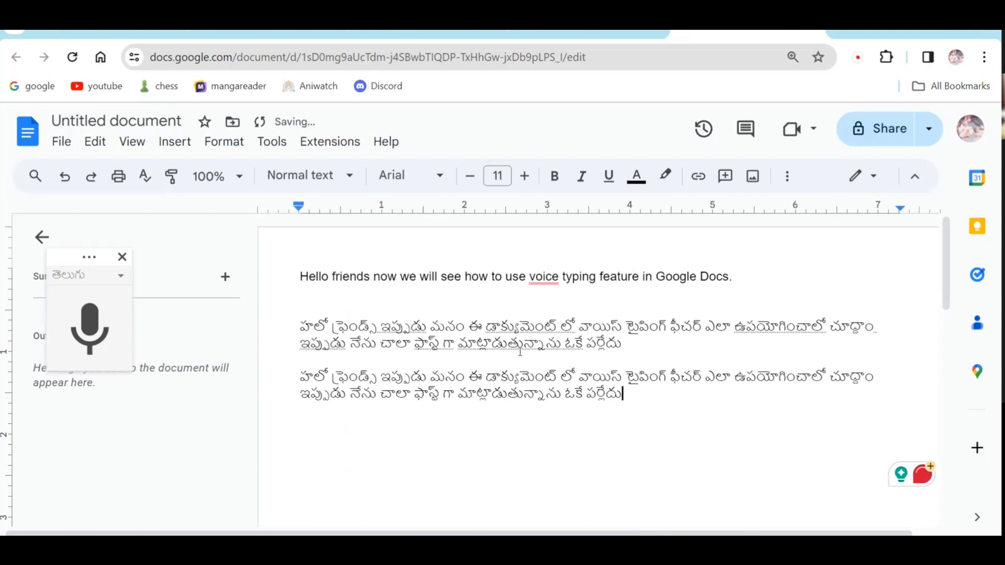
Switch to Document1 in Word and add an empty paragraph after the one ending "and then click the plus sign.".
mouse_move(563, 549)
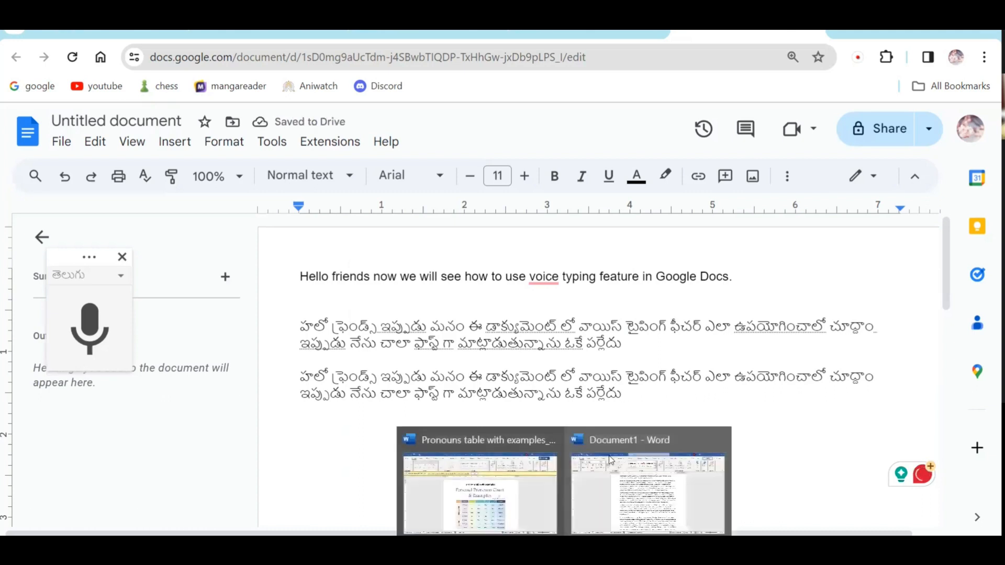
left_click(600, 492)
left_click(654, 335)
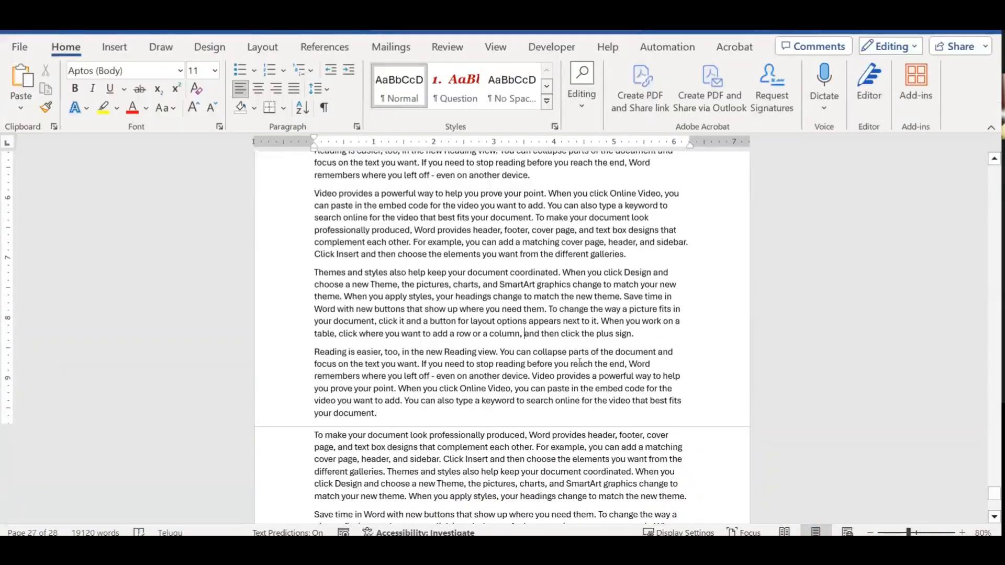
scroll(654, 335, "up", 1, "ctrl")
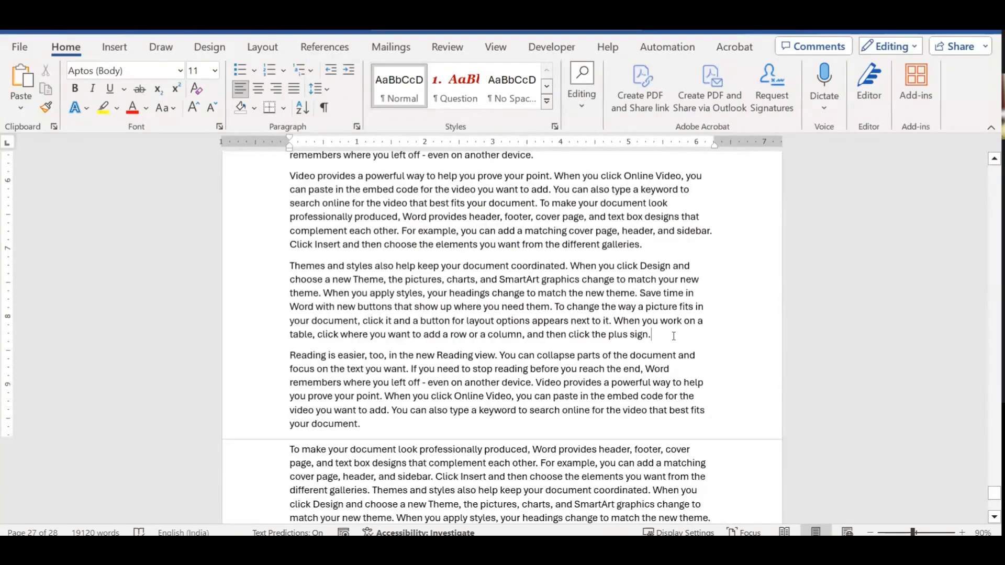
key("Return")
Try to paste the copied Telugu text into the empty paragraph as text only.
right_click(396, 377)
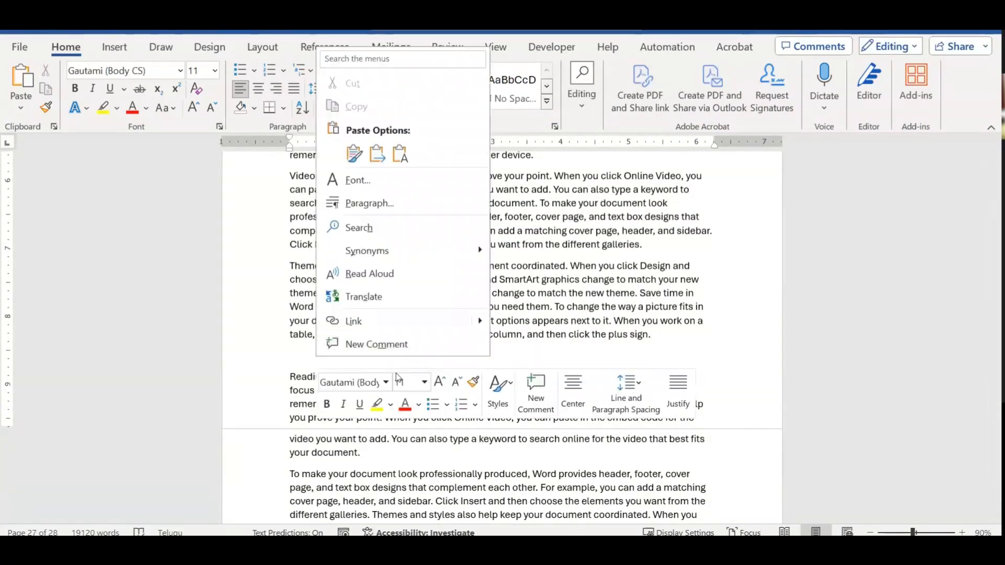
left_click(400, 154)
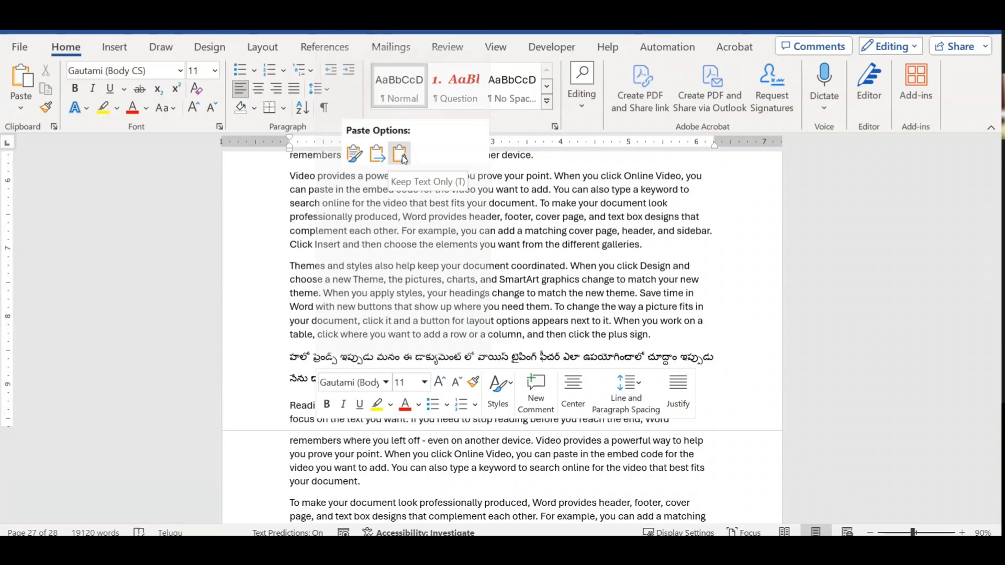
left_click(720, 314)
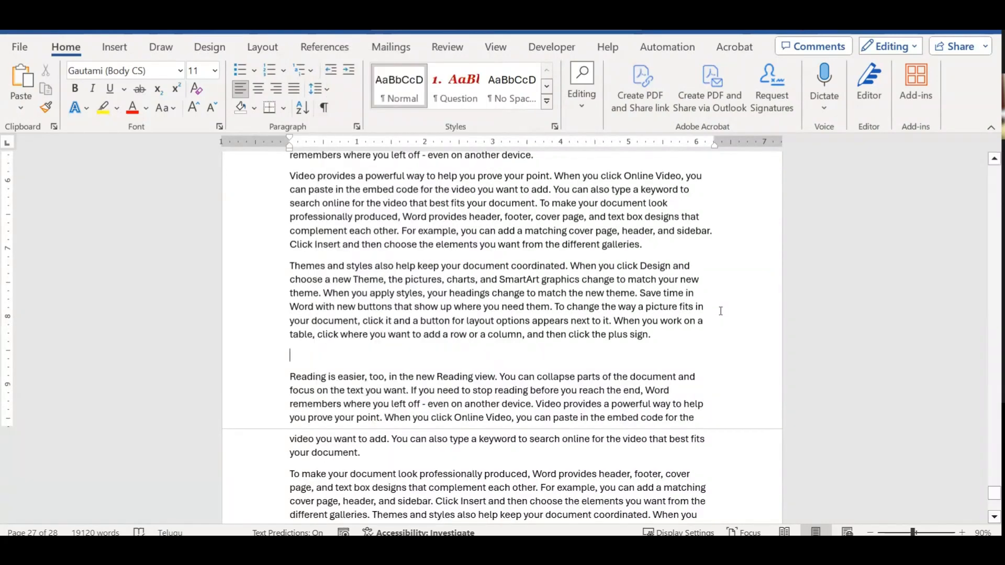
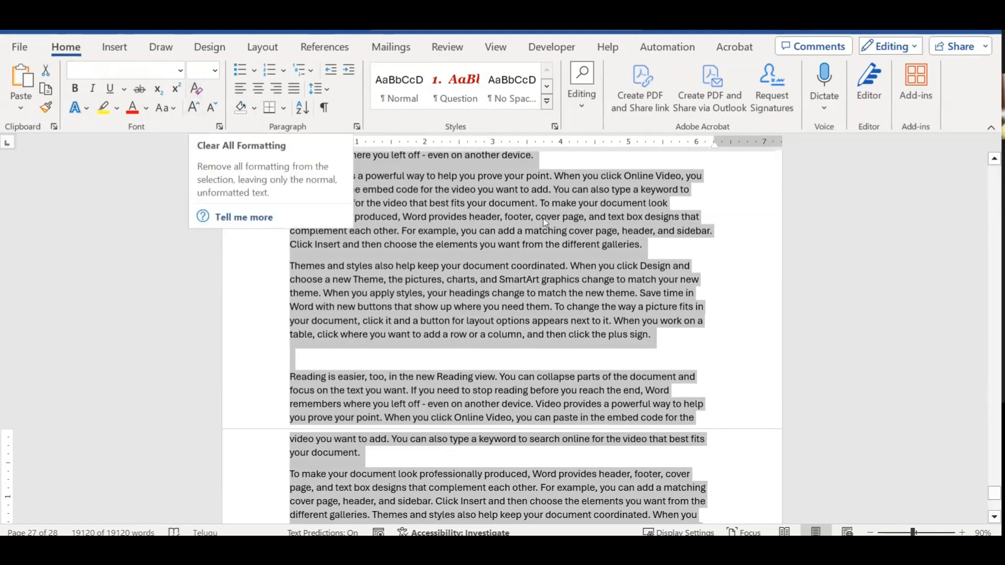
left_click(611, 307)
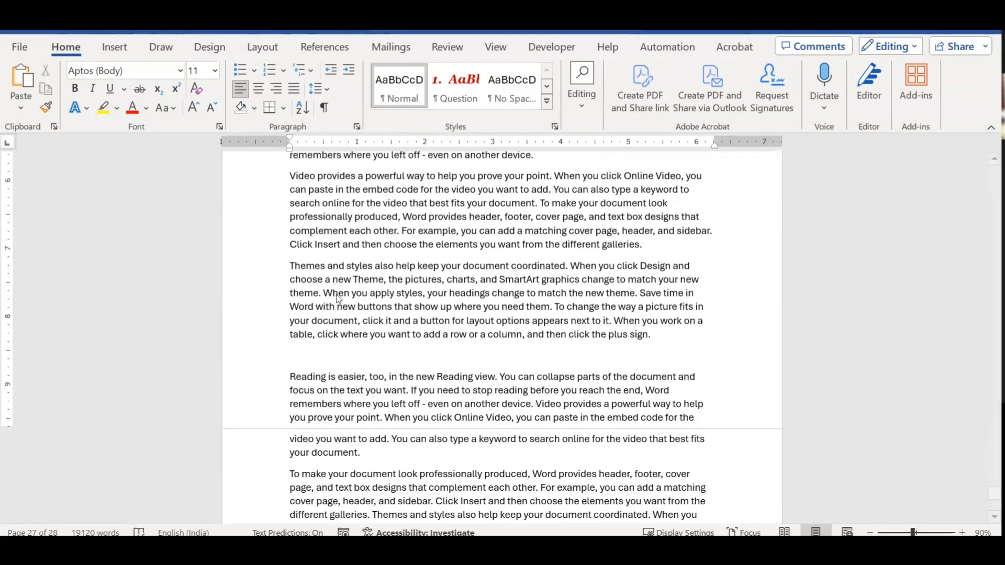
left_click(326, 269)
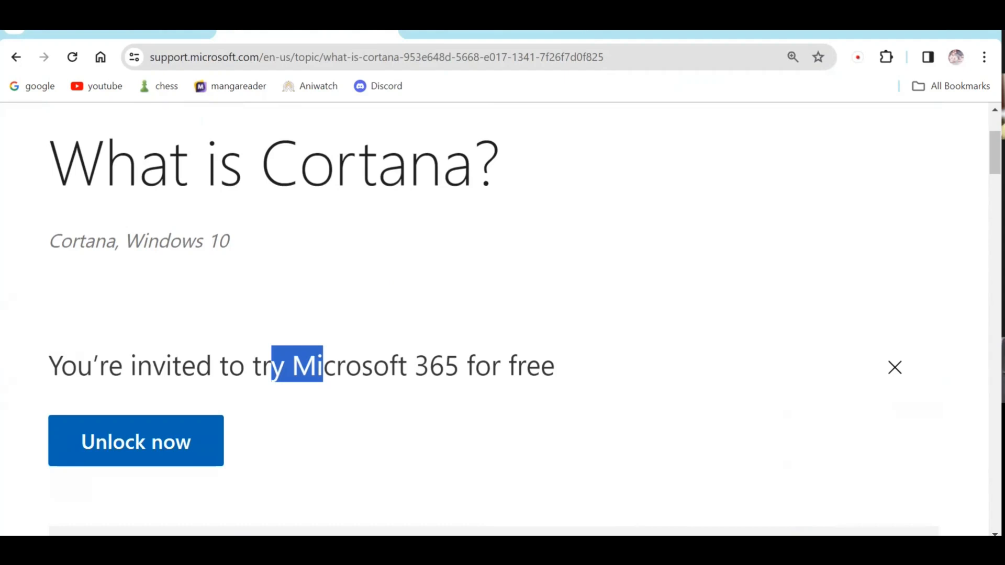
Return from the Cortana support page to Document1 in Word and place the cursor in the empty paragraph above "Reading is easier".
left_click(563, 551)
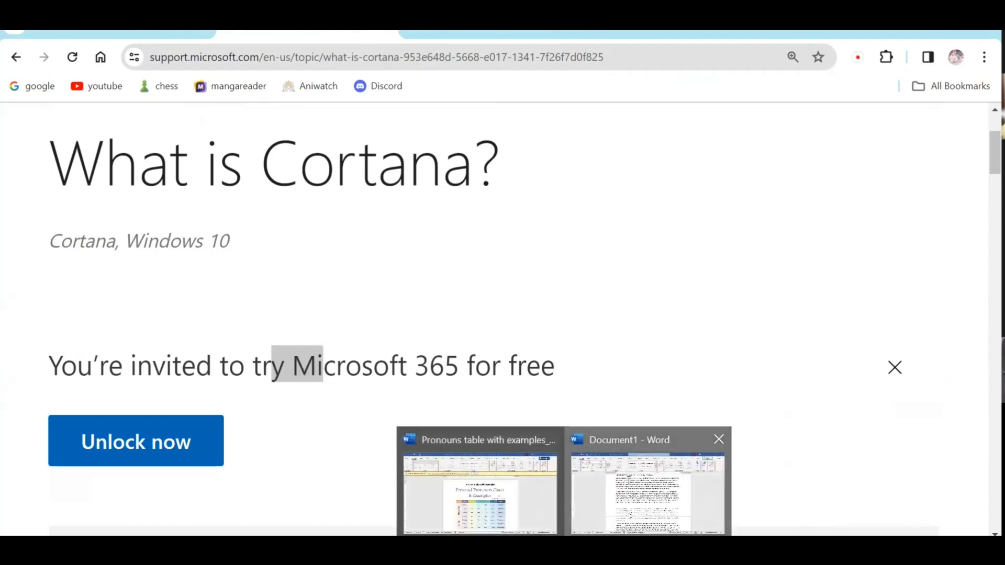
left_click(647, 492)
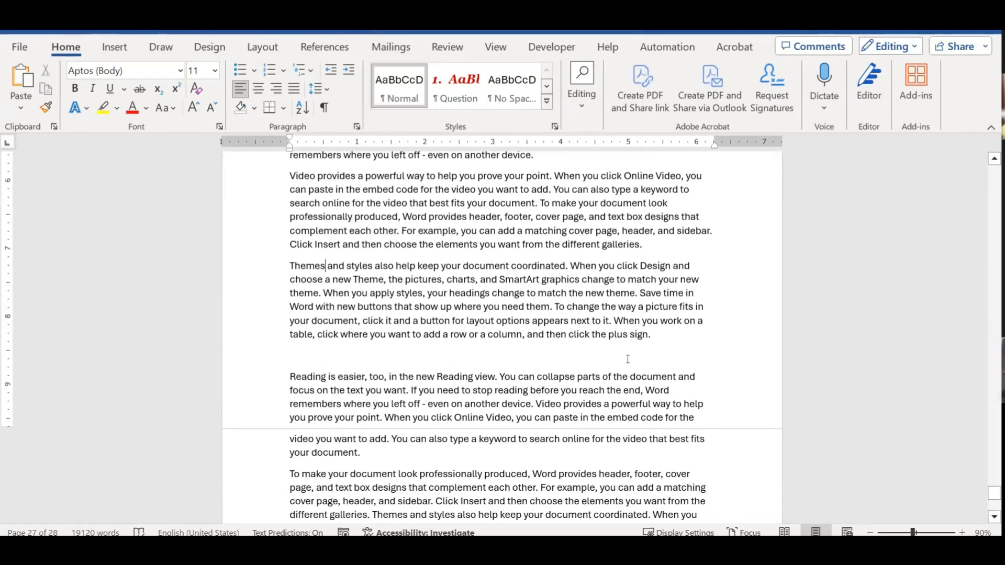
left_click(349, 354)
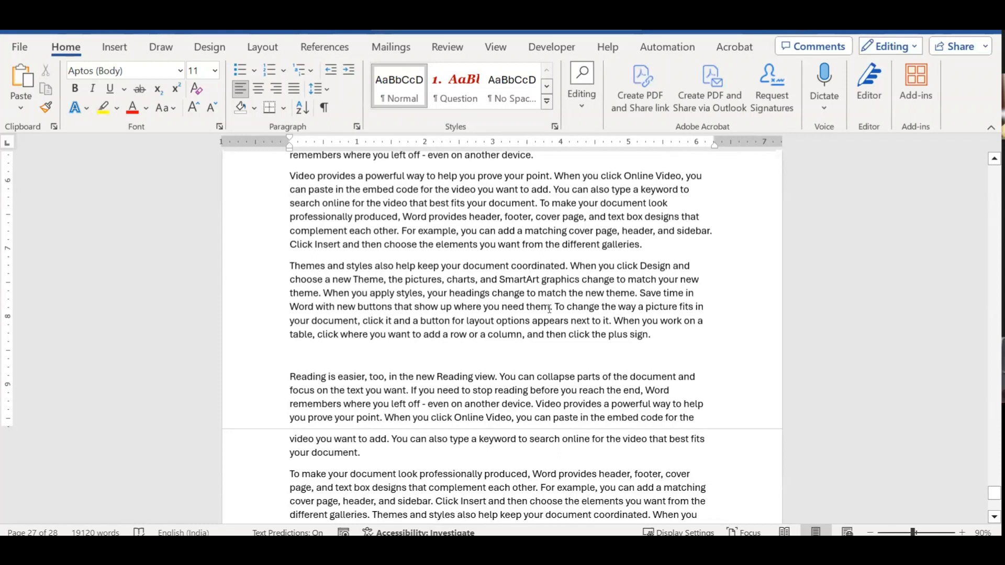